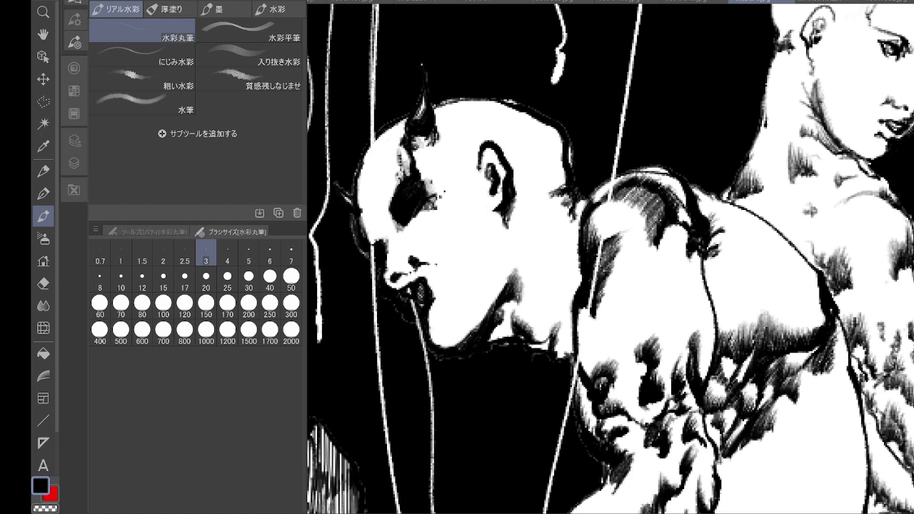
# - Shade around the horned man's eye socket and nostrils with light gray 水彩丸筆 watercolor strokes at brush size 3
pyautogui.scroll(3, 444, 253)
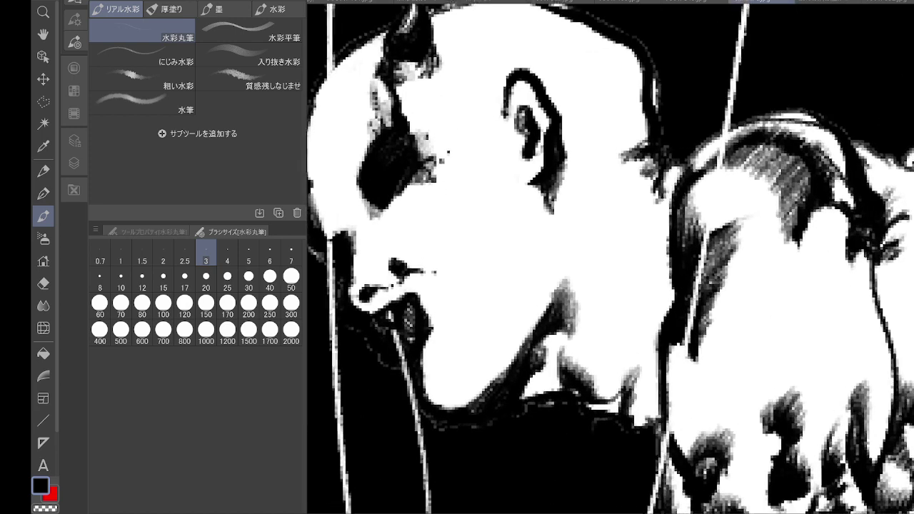
pyautogui.moveTo(411, 165); pyautogui.dragTo(371, 204)
pyautogui.moveTo(420, 159); pyautogui.dragTo(393, 193)
pyautogui.moveTo(350, 162)
pyautogui.mouseDown()
pyautogui.moveTo(376, 193)
pyautogui.moveTo(405, 185)
pyautogui.mouseUp()
pyautogui.moveTo(370, 211)
pyautogui.mouseDown()
pyautogui.moveTo(392, 192)
pyautogui.moveTo(356, 183)
pyautogui.moveTo(385, 207)
pyautogui.mouseUp()
pyautogui.moveTo(384, 265)
pyautogui.mouseDown()
pyautogui.moveTo(353, 306)
pyautogui.moveTo(368, 302)
pyautogui.moveTo(362, 295)
pyautogui.moveTo(396, 265)
pyautogui.moveTo(393, 256)
pyautogui.moveTo(395, 266)
pyautogui.moveTo(387, 263)
pyautogui.moveTo(434, 276)
pyautogui.mouseUp()
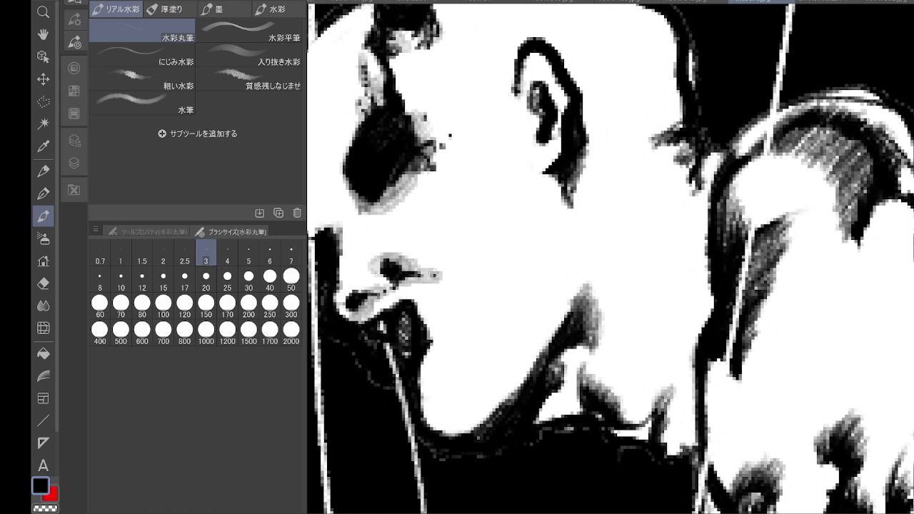
# - Add soft gray watercolor shading to the horned man's ear, mouth corner, jawline, neck and nape
pyautogui.moveTo(530, 93)
pyautogui.mouseDown()
pyautogui.moveTo(532, 75)
pyautogui.moveTo(550, 80)
pyautogui.moveTo(538, 135)
pyautogui.moveTo(567, 206)
pyautogui.moveTo(560, 215)
pyautogui.mouseUp()
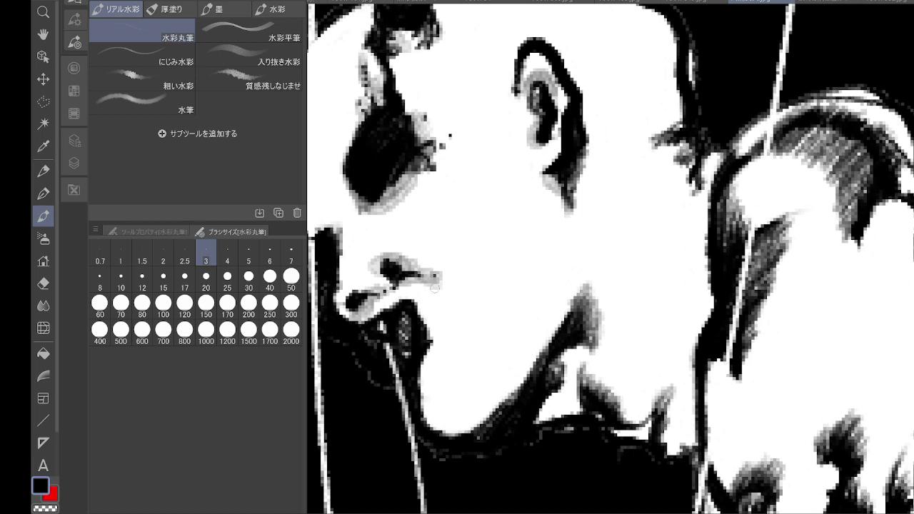
pyautogui.moveTo(428, 285)
pyautogui.mouseDown()
pyautogui.moveTo(397, 313)
pyautogui.moveTo(400, 306)
pyautogui.moveTo(400, 319)
pyautogui.moveTo(411, 299)
pyautogui.moveTo(423, 328)
pyautogui.moveTo(412, 367)
pyautogui.moveTo(434, 347)
pyautogui.moveTo(423, 371)
pyautogui.moveTo(440, 358)
pyautogui.moveTo(439, 342)
pyautogui.moveTo(422, 370)
pyautogui.moveTo(446, 357)
pyautogui.moveTo(441, 344)
pyautogui.moveTo(420, 382)
pyautogui.moveTo(445, 348)
pyautogui.moveTo(422, 406)
pyautogui.moveTo(428, 422)
pyautogui.moveTo(454, 426)
pyautogui.mouseUp()
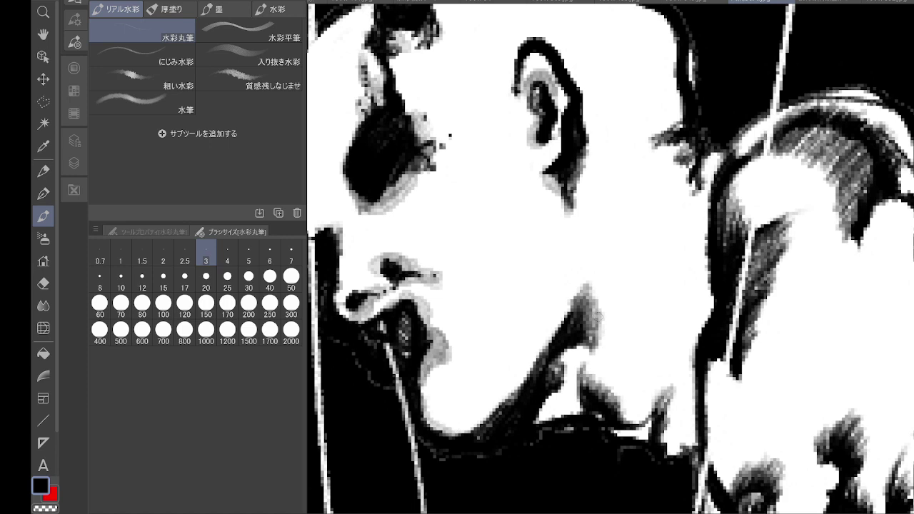
pyautogui.moveTo(575, 320)
pyautogui.mouseDown()
pyautogui.moveTo(557, 370)
pyautogui.moveTo(588, 343)
pyautogui.moveTo(547, 397)
pyautogui.moveTo(564, 410)
pyautogui.moveTo(542, 424)
pyautogui.moveTo(580, 405)
pyautogui.moveTo(541, 404)
pyautogui.moveTo(578, 404)
pyautogui.moveTo(584, 382)
pyautogui.moveTo(603, 385)
pyautogui.moveTo(602, 394)
pyautogui.moveTo(602, 379)
pyautogui.moveTo(636, 440)
pyautogui.moveTo(651, 438)
pyautogui.moveTo(676, 405)
pyautogui.moveTo(663, 451)
pyautogui.moveTo(671, 403)
pyautogui.moveTo(690, 415)
pyautogui.mouseUp()
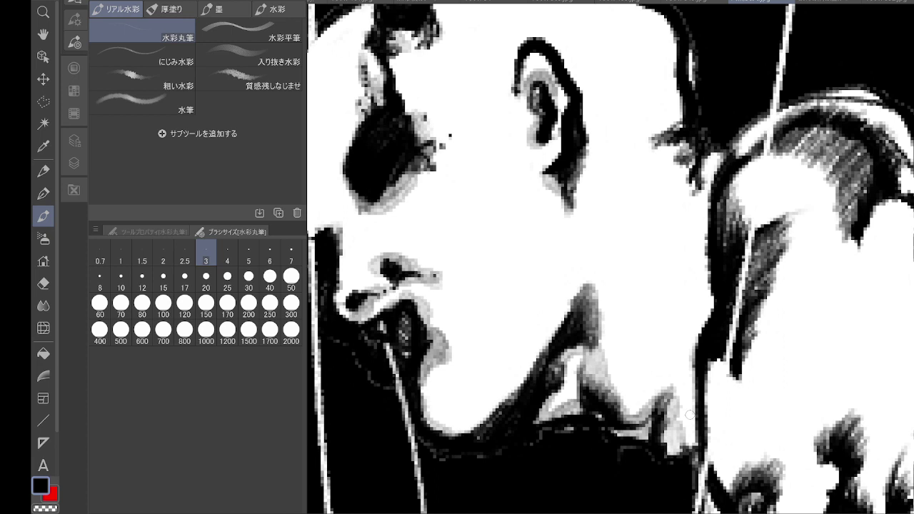
pyautogui.moveTo(707, 193)
pyautogui.mouseDown()
pyautogui.moveTo(715, 162)
pyautogui.moveTo(662, 224)
pyautogui.moveTo(643, 230)
pyautogui.moveTo(698, 167)
pyautogui.moveTo(669, 207)
pyautogui.moveTo(706, 171)
pyautogui.moveTo(689, 226)
pyautogui.moveTo(702, 179)
pyautogui.moveTo(649, 227)
pyautogui.moveTo(679, 224)
pyautogui.moveTo(690, 236)
pyautogui.moveTo(720, 160)
pyautogui.moveTo(694, 203)
pyautogui.moveTo(696, 235)
pyautogui.moveTo(679, 200)
pyautogui.moveTo(664, 214)
pyautogui.mouseUp()
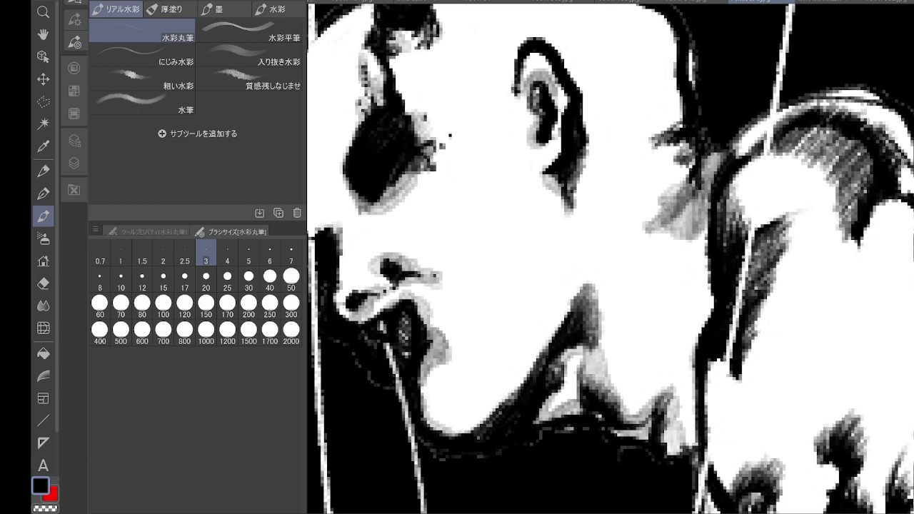
pyautogui.moveTo(693, 167)
pyautogui.mouseDown()
pyautogui.moveTo(652, 228)
pyautogui.moveTo(701, 234)
pyautogui.moveTo(707, 183)
pyautogui.moveTo(701, 238)
pyautogui.mouseUp()
pyautogui.moveTo(583, 152)
pyautogui.mouseDown()
pyautogui.moveTo(586, 174)
pyautogui.moveTo(568, 204)
pyautogui.moveTo(560, 185)
pyautogui.moveTo(570, 214)
pyautogui.mouseUp()
pyautogui.moveTo(575, 269)
pyautogui.mouseDown()
pyautogui.moveTo(563, 324)
pyautogui.moveTo(585, 299)
pyautogui.moveTo(581, 315)
pyautogui.moveTo(520, 389)
pyautogui.mouseUp()
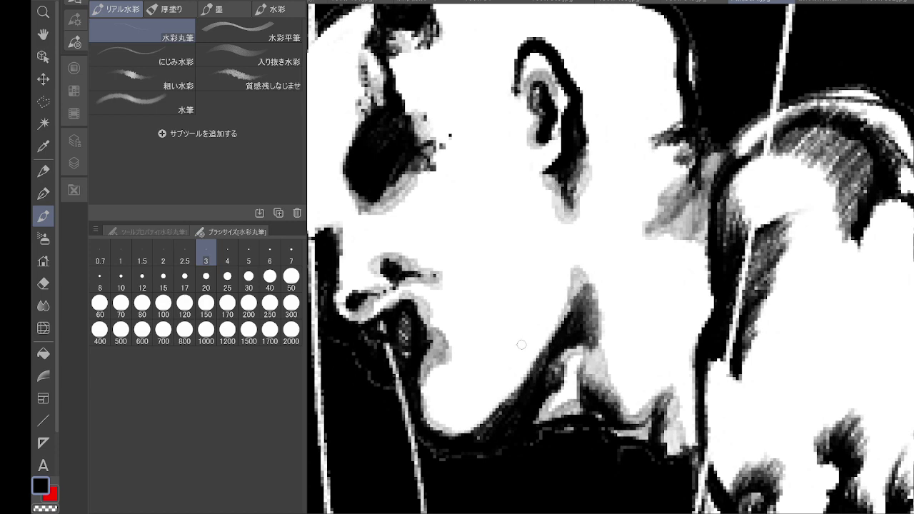
# - Tint the white rim along the crown of the bent head behind the horned man with light gray
pyautogui.hotkey('ctrl', '-')
pyautogui.hotkey('ctrl', '-')
pyautogui.hotkey('ctrl', '-')
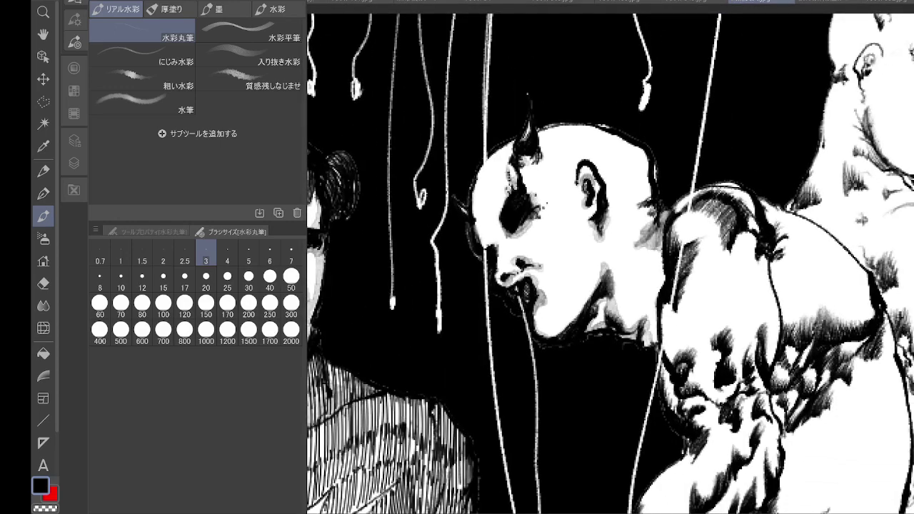
pyautogui.scroll(4, 755, 161)
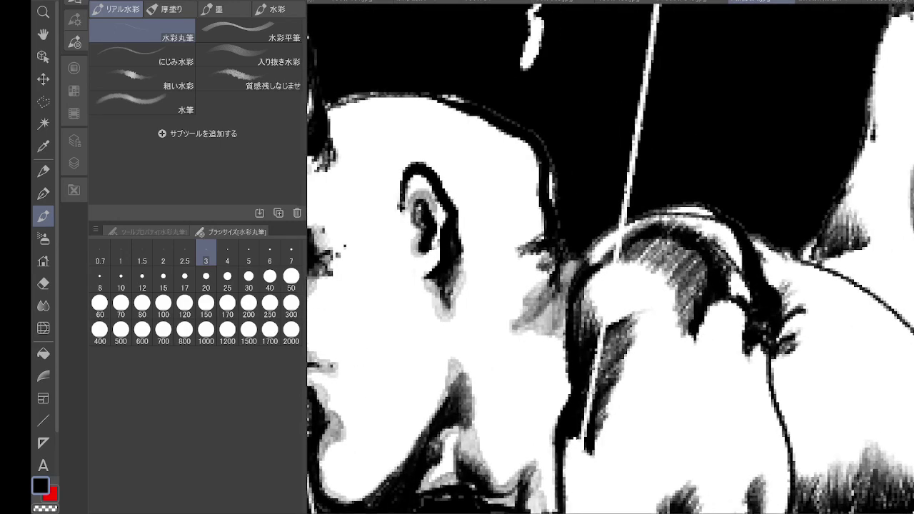
pyautogui.moveTo(618, 249)
pyautogui.mouseDown()
pyautogui.moveTo(685, 248)
pyautogui.moveTo(725, 309)
pyautogui.mouseUp()
pyautogui.moveTo(694, 265); pyautogui.dragTo(724, 310)
pyautogui.moveTo(702, 282); pyautogui.dragTo(722, 314)
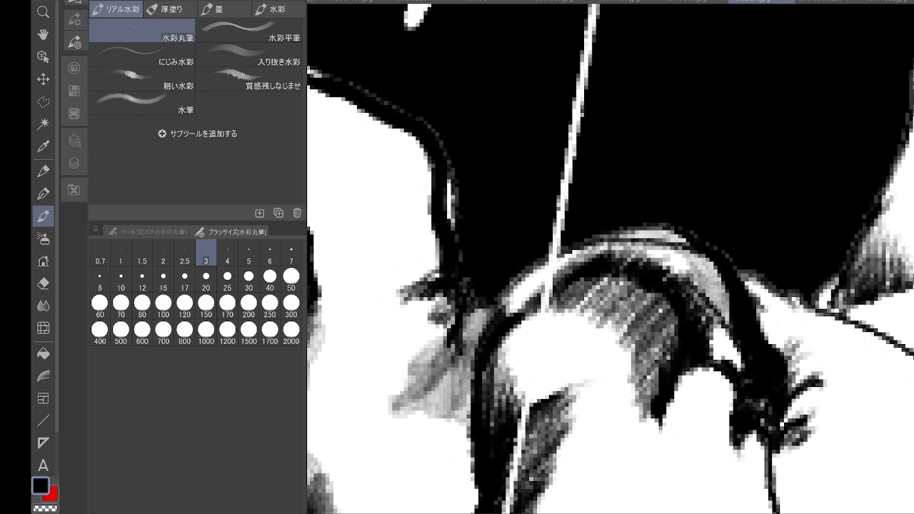
pyautogui.moveTo(689, 257)
pyautogui.mouseDown()
pyautogui.moveTo(720, 303)
pyautogui.moveTo(721, 357)
pyautogui.moveTo(731, 360)
pyautogui.mouseUp()
pyautogui.moveTo(696, 292); pyautogui.dragTo(702, 314)
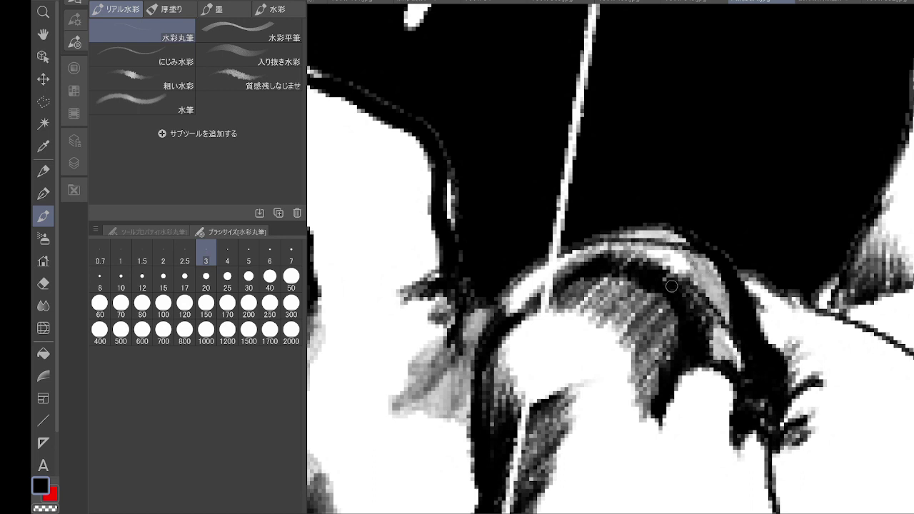
# - Soften the lower edge of the bent head's crown hatching and blend gray into its rim highlights
pyautogui.moveTo(555, 304)
pyautogui.mouseDown()
pyautogui.moveTo(589, 316)
pyautogui.moveTo(572, 325)
pyautogui.moveTo(639, 369)
pyautogui.moveTo(626, 383)
pyautogui.moveTo(644, 399)
pyautogui.moveTo(669, 309)
pyautogui.moveTo(582, 288)
pyautogui.moveTo(571, 298)
pyautogui.moveTo(573, 310)
pyautogui.moveTo(619, 297)
pyautogui.moveTo(658, 306)
pyautogui.moveTo(664, 328)
pyautogui.moveTo(644, 404)
pyautogui.moveTo(638, 398)
pyautogui.moveTo(661, 390)
pyautogui.mouseUp()
pyautogui.moveTo(630, 277)
pyautogui.mouseDown()
pyautogui.moveTo(514, 307)
pyautogui.moveTo(494, 335)
pyautogui.moveTo(534, 262)
pyautogui.moveTo(546, 286)
pyautogui.moveTo(615, 240)
pyautogui.moveTo(665, 244)
pyautogui.moveTo(692, 263)
pyautogui.mouseUp()
pyautogui.moveTo(688, 244); pyautogui.dragTo(670, 240)
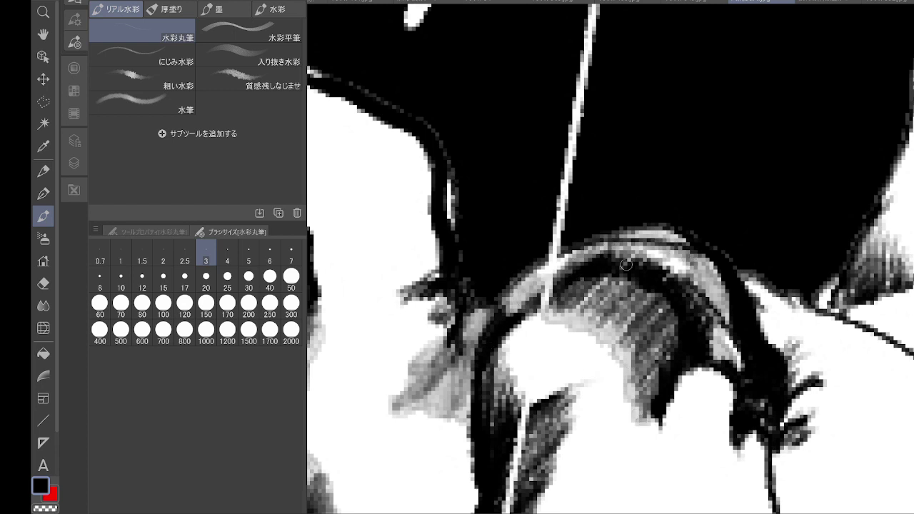
# - Blend gray around the bent head's narrow dark patches beside the hanging string and deepen the adjoining nape shadow
pyautogui.moveTo(566, 147); pyautogui.dragTo(591, 1)
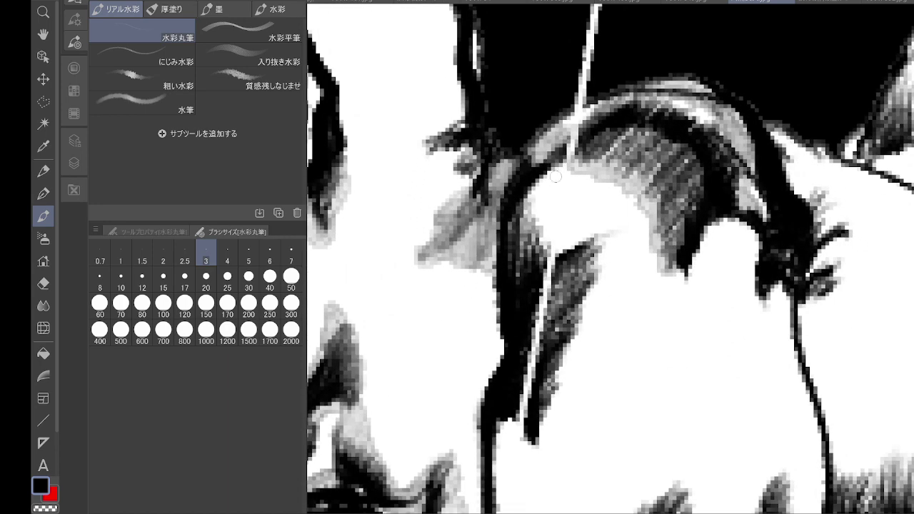
pyautogui.moveTo(525, 189); pyautogui.dragTo(522, 282)
pyautogui.moveTo(542, 241)
pyautogui.mouseDown()
pyautogui.moveTo(528, 280)
pyautogui.moveTo(531, 330)
pyautogui.mouseUp()
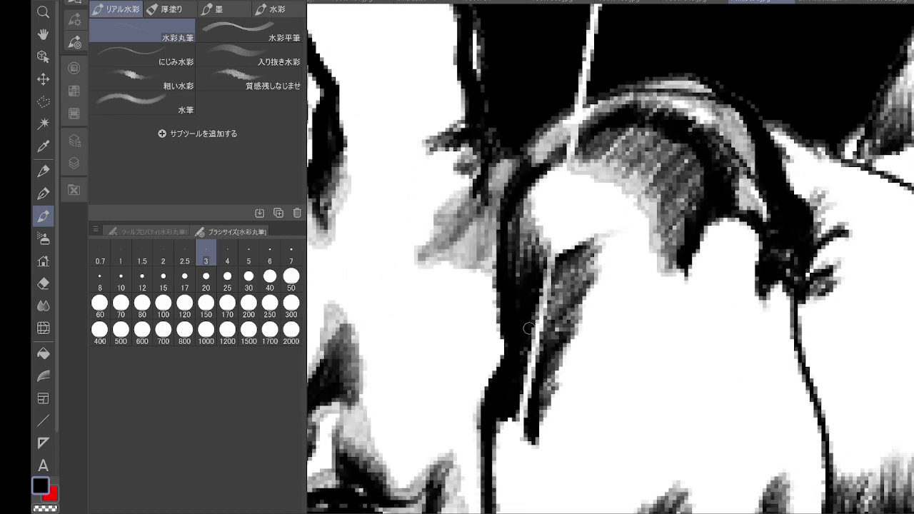
pyautogui.moveTo(545, 294); pyautogui.dragTo(517, 342)
pyautogui.moveTo(526, 234)
pyautogui.mouseDown()
pyautogui.moveTo(515, 269)
pyautogui.moveTo(513, 201)
pyautogui.moveTo(530, 208)
pyautogui.moveTo(542, 250)
pyautogui.moveTo(571, 266)
pyautogui.moveTo(592, 250)
pyautogui.moveTo(564, 314)
pyautogui.moveTo(564, 360)
pyautogui.moveTo(542, 430)
pyautogui.moveTo(570, 371)
pyautogui.moveTo(586, 285)
pyautogui.moveTo(556, 314)
pyautogui.moveTo(578, 343)
pyautogui.moveTo(541, 428)
pyautogui.moveTo(532, 435)
pyautogui.moveTo(511, 406)
pyautogui.moveTo(507, 443)
pyautogui.moveTo(533, 444)
pyautogui.moveTo(539, 455)
pyautogui.moveTo(529, 445)
pyautogui.mouseUp()
pyautogui.moveTo(526, 201); pyautogui.dragTo(541, 247)
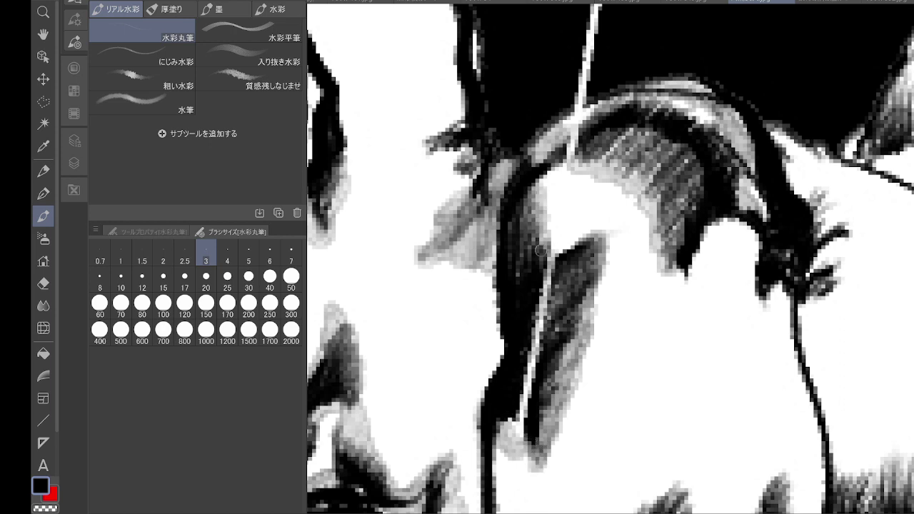
pyautogui.moveTo(501, 214)
pyautogui.mouseDown()
pyautogui.moveTo(486, 255)
pyautogui.moveTo(500, 285)
pyautogui.moveTo(496, 196)
pyautogui.moveTo(469, 231)
pyautogui.moveTo(488, 214)
pyautogui.moveTo(494, 247)
pyautogui.moveTo(486, 269)
pyautogui.moveTo(502, 170)
pyautogui.moveTo(465, 207)
pyautogui.moveTo(456, 193)
pyautogui.moveTo(457, 143)
pyautogui.moveTo(426, 146)
pyautogui.moveTo(451, 135)
pyautogui.moveTo(462, 161)
pyautogui.moveTo(459, 186)
pyautogui.moveTo(464, 152)
pyautogui.moveTo(454, 234)
pyautogui.moveTo(455, 206)
pyautogui.moveTo(433, 212)
pyautogui.moveTo(434, 252)
pyautogui.moveTo(457, 242)
pyautogui.moveTo(460, 257)
pyautogui.moveTo(487, 202)
pyautogui.moveTo(496, 245)
pyautogui.moveTo(500, 184)
pyautogui.moveTo(498, 227)
pyautogui.mouseUp()
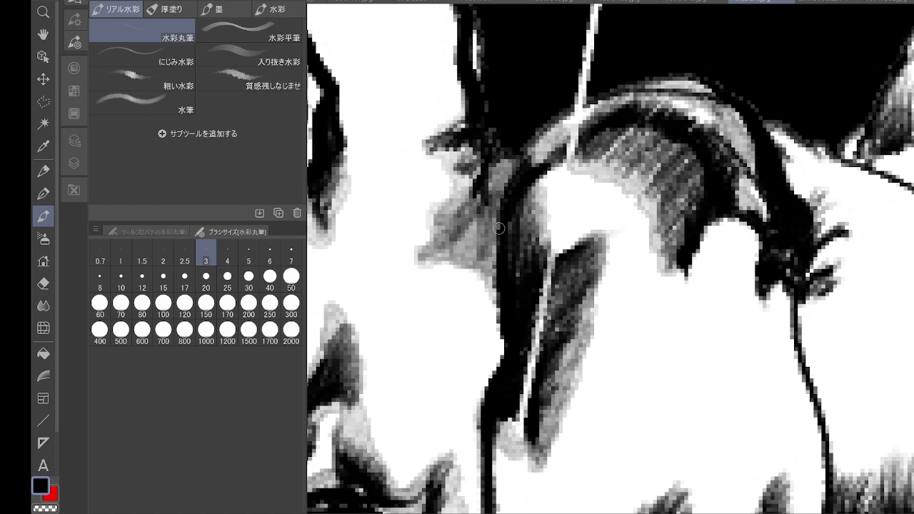
# - Paint a soft gray shadow below the bent head's crown hatching and around the dark tufts at its back edge
pyautogui.moveTo(690, 274)
pyautogui.mouseDown()
pyautogui.moveTo(725, 223)
pyautogui.moveTo(751, 265)
pyautogui.moveTo(692, 275)
pyautogui.moveTo(745, 255)
pyautogui.moveTo(747, 307)
pyautogui.moveTo(763, 314)
pyautogui.moveTo(757, 322)
pyautogui.moveTo(746, 311)
pyautogui.mouseUp()
pyautogui.moveTo(714, 241)
pyautogui.mouseDown()
pyautogui.moveTo(671, 257)
pyautogui.moveTo(674, 227)
pyautogui.moveTo(748, 234)
pyautogui.moveTo(772, 303)
pyautogui.mouseUp()
pyautogui.scroll(-5, 776, 268)
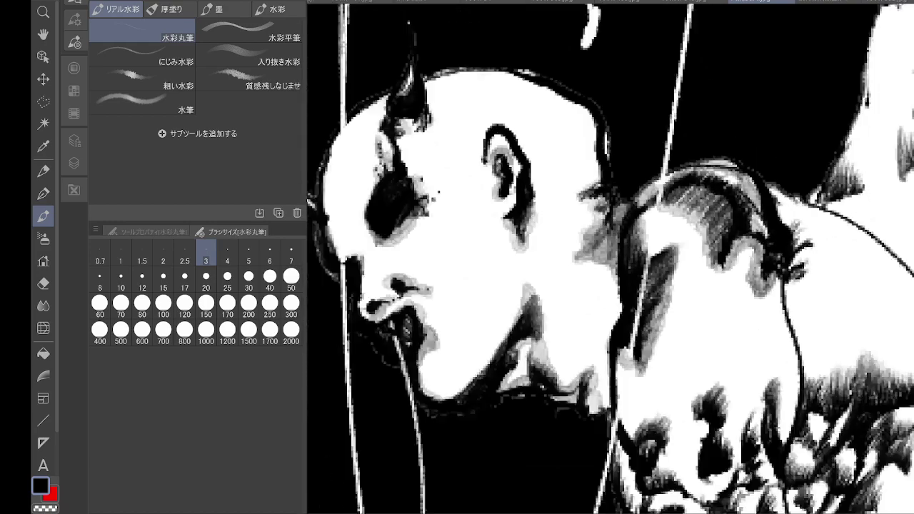
pyautogui.scroll(4, 790, 322)
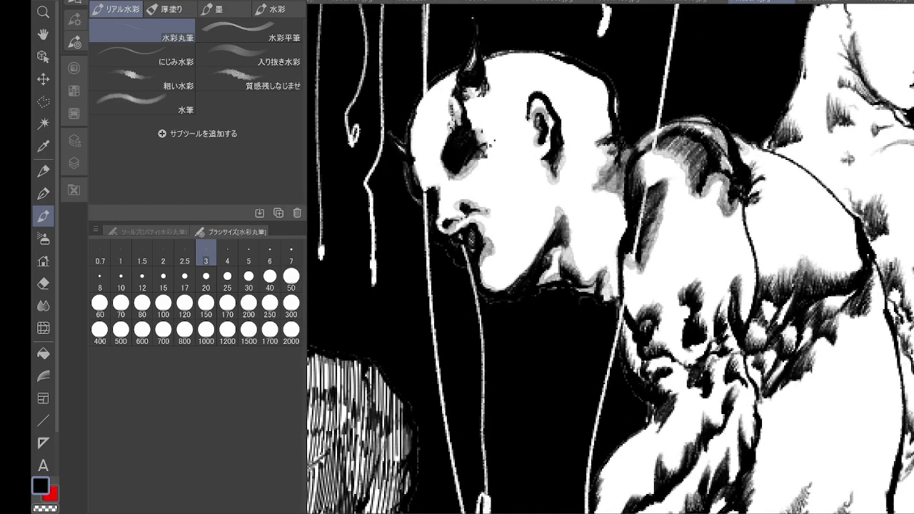
pyautogui.moveTo(745, 157); pyautogui.dragTo(751, 178)
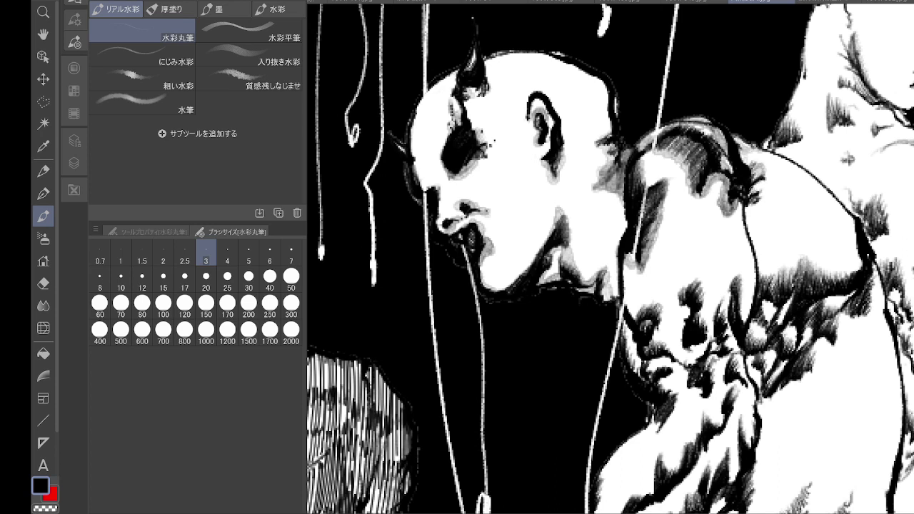
pyautogui.moveTo(729, 197); pyautogui.dragTo(740, 216)
# - Shade around both dark eye sockets of the bent head with light gray strokes
pyautogui.moveTo(626, 302)
pyautogui.mouseDown()
pyautogui.moveTo(634, 323)
pyautogui.moveTo(656, 320)
pyautogui.moveTo(645, 351)
pyautogui.moveTo(654, 349)
pyautogui.mouseUp()
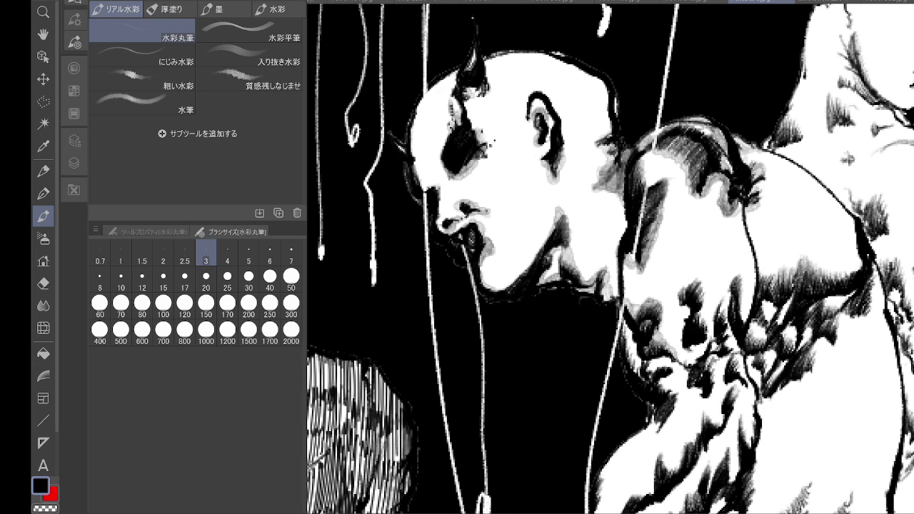
pyautogui.moveTo(679, 354); pyautogui.dragTo(690, 366)
pyautogui.moveTo(682, 304)
pyautogui.mouseDown()
pyautogui.moveTo(682, 344)
pyautogui.moveTo(681, 329)
pyautogui.mouseUp()
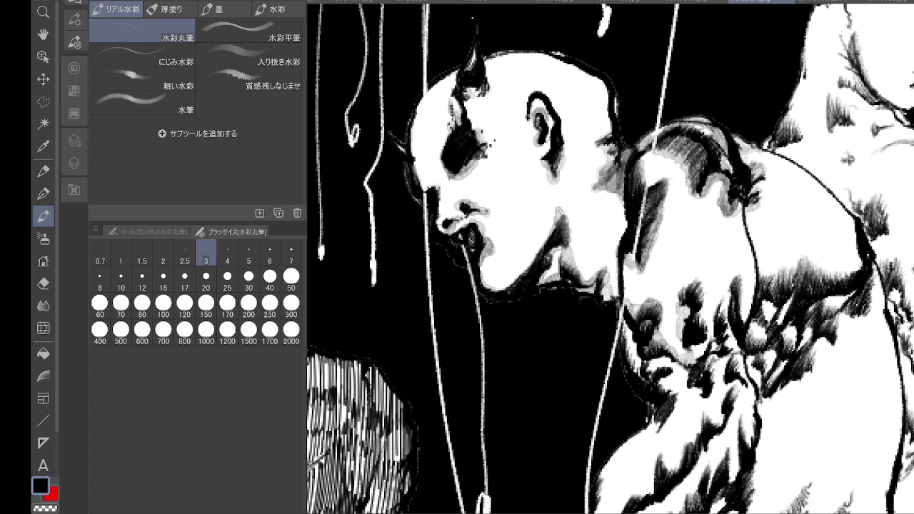
pyautogui.moveTo(679, 278)
pyautogui.mouseDown()
pyautogui.moveTo(701, 289)
pyautogui.moveTo(693, 351)
pyautogui.mouseUp()
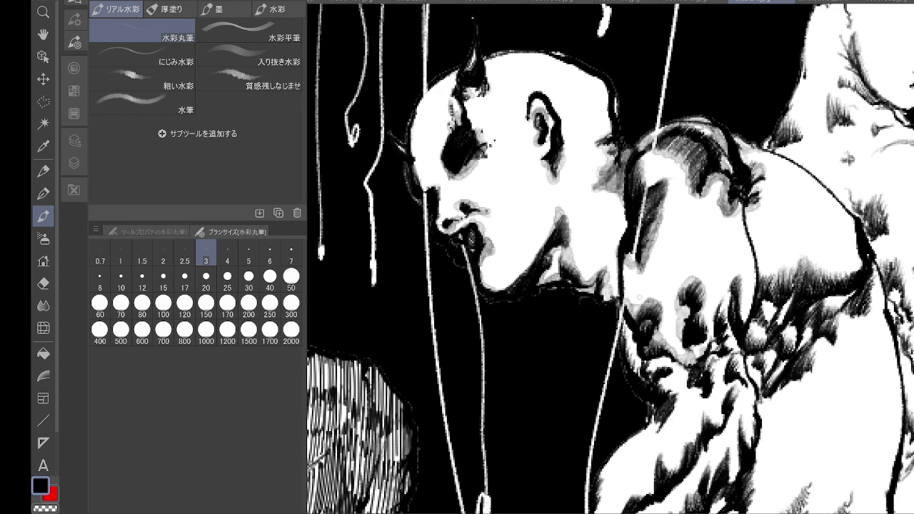
# - Widen the light gray shading along the horned man's jaw and fill a gray patch on the back of his neck
pyautogui.moveTo(549, 242)
pyautogui.mouseDown()
pyautogui.moveTo(504, 291)
pyautogui.moveTo(524, 269)
pyautogui.moveTo(489, 291)
pyautogui.mouseUp()
pyautogui.moveTo(555, 220); pyautogui.dragTo(497, 290)
pyautogui.moveTo(544, 232); pyautogui.dragTo(561, 207)
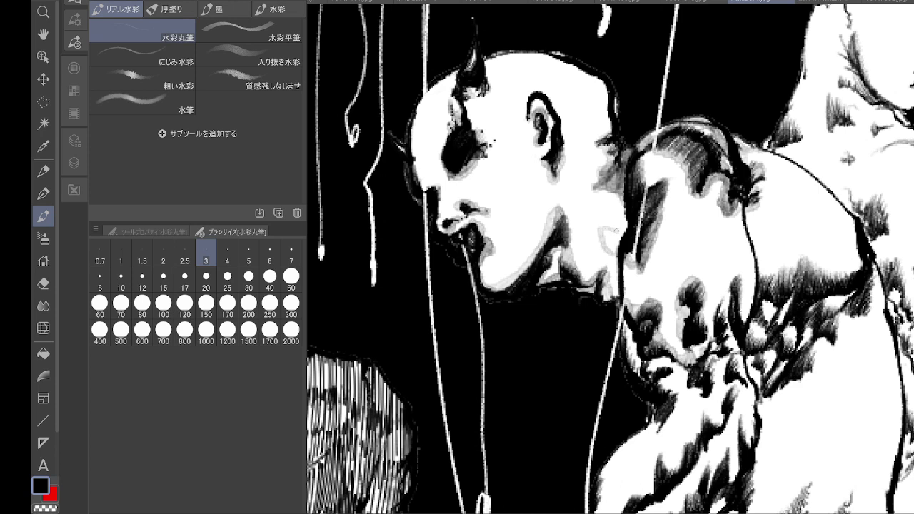
pyautogui.moveTo(605, 250); pyautogui.dragTo(612, 236)
# - Shade along the bent head's back contour and beside its lower cheek with faint gray
pyautogui.moveTo(733, 286)
pyautogui.mouseDown()
pyautogui.moveTo(743, 288)
pyautogui.moveTo(745, 308)
pyautogui.moveTo(749, 250)
pyautogui.moveTo(740, 204)
pyautogui.mouseUp()
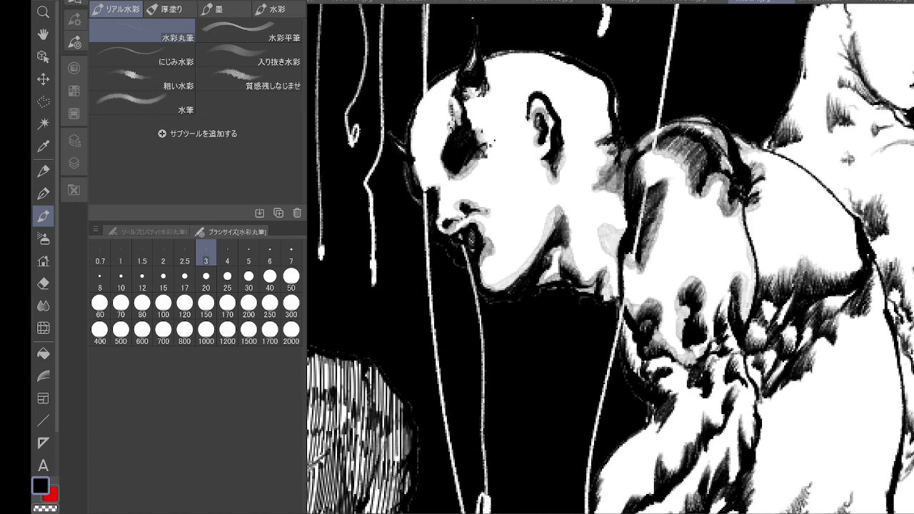
pyautogui.moveTo(733, 319)
pyautogui.mouseDown()
pyautogui.moveTo(722, 284)
pyautogui.moveTo(720, 306)
pyautogui.mouseUp()
pyautogui.moveTo(708, 349); pyautogui.dragTo(711, 335)
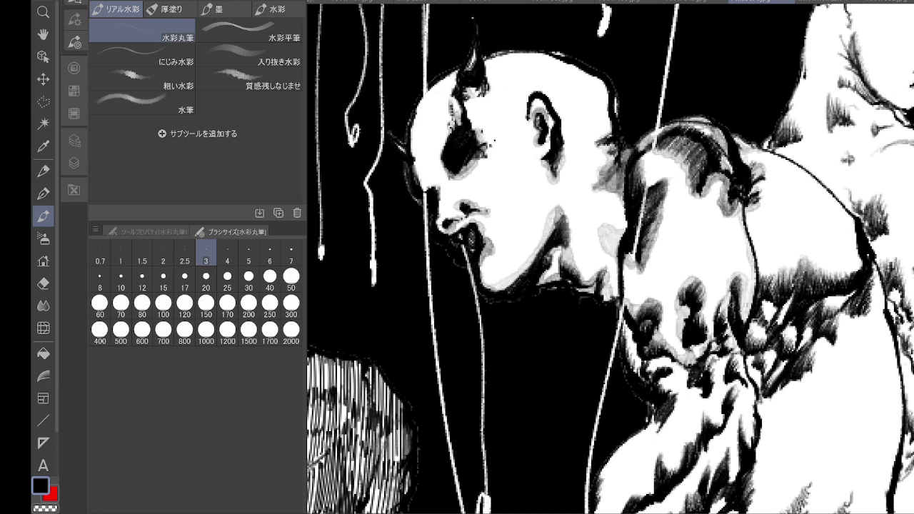
# - Add light gray shading around the bent figure's mouth, chin and upper neck
pyautogui.moveTo(731, 305); pyautogui.dragTo(683, 227)
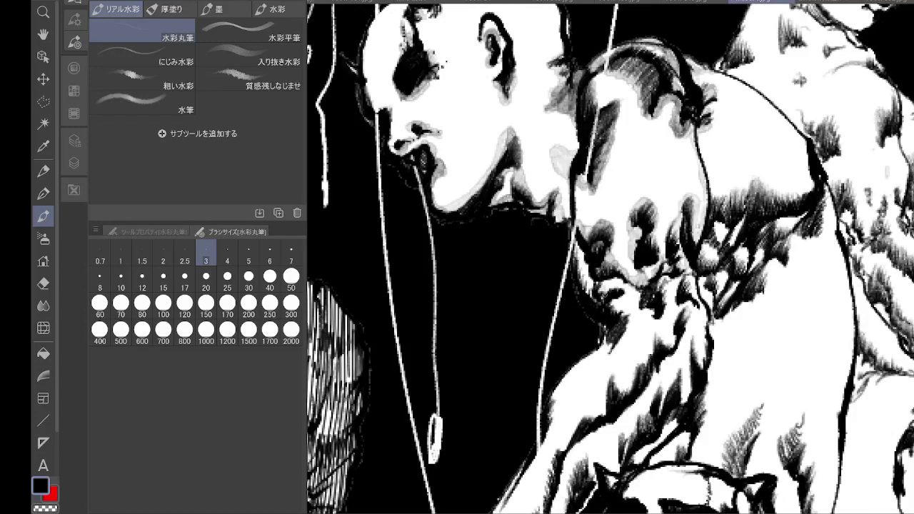
pyautogui.moveTo(607, 296); pyautogui.dragTo(621, 286)
pyautogui.moveTo(624, 297)
pyautogui.mouseDown()
pyautogui.moveTo(636, 291)
pyautogui.moveTo(636, 304)
pyautogui.moveTo(614, 310)
pyautogui.moveTo(632, 309)
pyautogui.moveTo(608, 352)
pyautogui.moveTo(623, 330)
pyautogui.moveTo(611, 355)
pyautogui.moveTo(658, 315)
pyautogui.moveTo(661, 348)
pyautogui.moveTo(676, 350)
pyautogui.moveTo(659, 313)
pyautogui.moveTo(661, 351)
pyautogui.mouseUp()
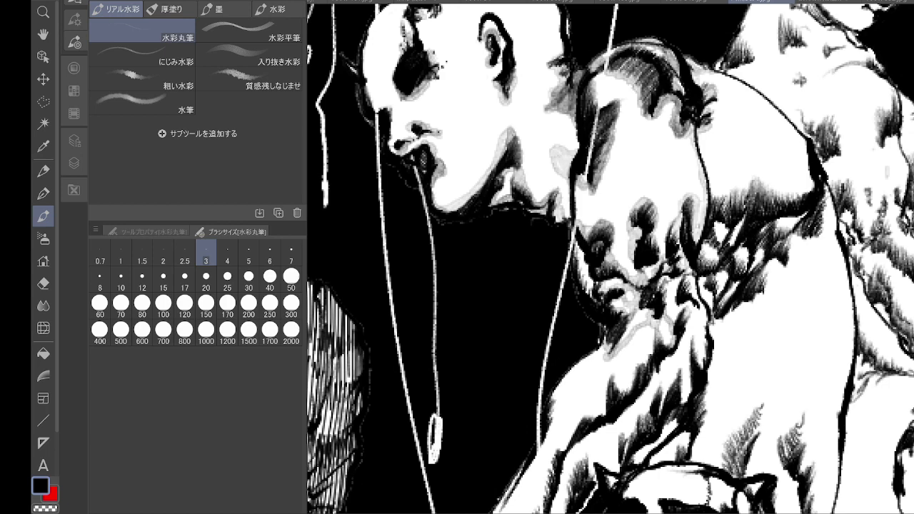
pyautogui.moveTo(662, 278)
pyautogui.mouseDown()
pyautogui.moveTo(688, 320)
pyautogui.moveTo(700, 296)
pyautogui.moveTo(687, 275)
pyautogui.mouseUp()
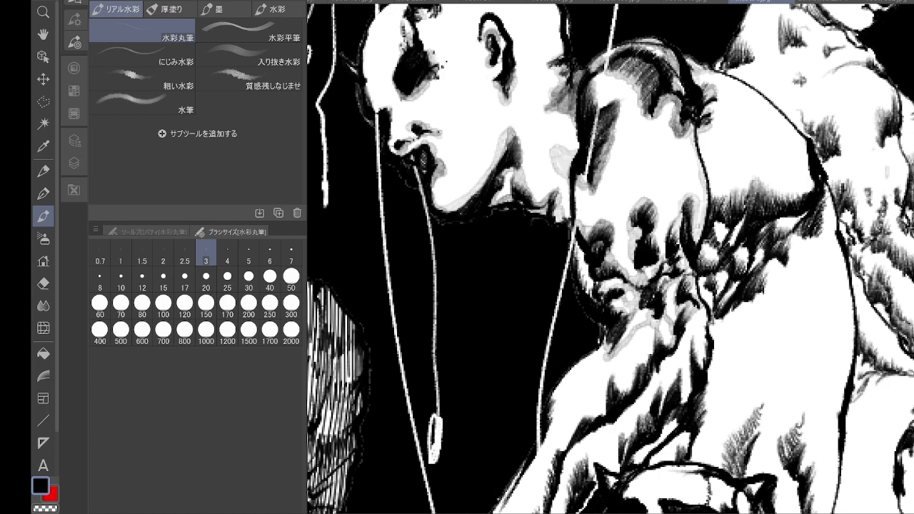
# - Fill the white gaps between the bent figure's dark neck and shoulder muscle folds with gray strokes
pyautogui.moveTo(683, 310)
pyautogui.mouseDown()
pyautogui.moveTo(694, 357)
pyautogui.moveTo(706, 337)
pyautogui.moveTo(663, 363)
pyautogui.moveTo(659, 390)
pyautogui.mouseUp()
pyautogui.moveTo(660, 389); pyautogui.dragTo(659, 416)
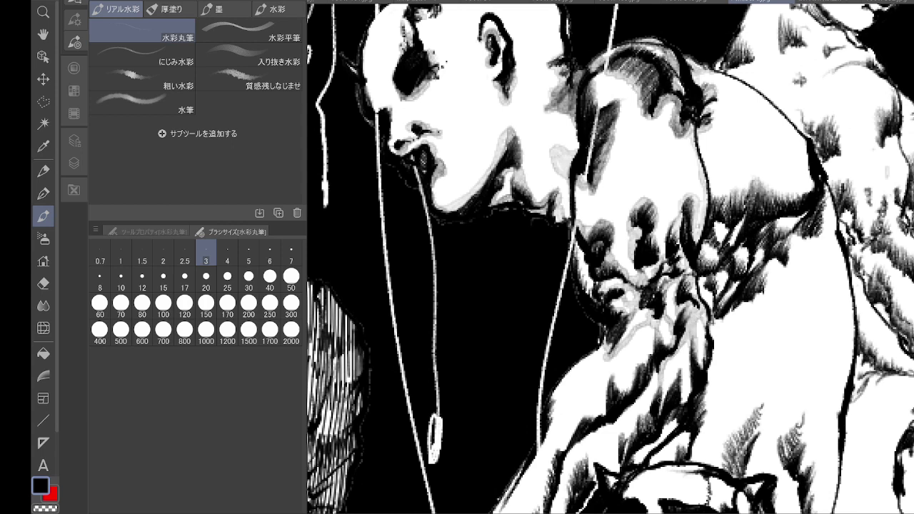
pyautogui.moveTo(665, 373); pyautogui.dragTo(659, 412)
pyautogui.moveTo(678, 381); pyautogui.dragTo(664, 400)
pyautogui.moveTo(681, 364); pyautogui.dragTo(674, 386)
pyautogui.moveTo(682, 375); pyautogui.dragTo(679, 397)
pyautogui.moveTo(676, 375)
pyautogui.mouseDown()
pyautogui.moveTo(664, 394)
pyautogui.moveTo(684, 404)
pyautogui.mouseUp()
pyautogui.moveTo(690, 361)
pyautogui.mouseDown()
pyautogui.moveTo(687, 398)
pyautogui.moveTo(655, 391)
pyautogui.mouseUp()
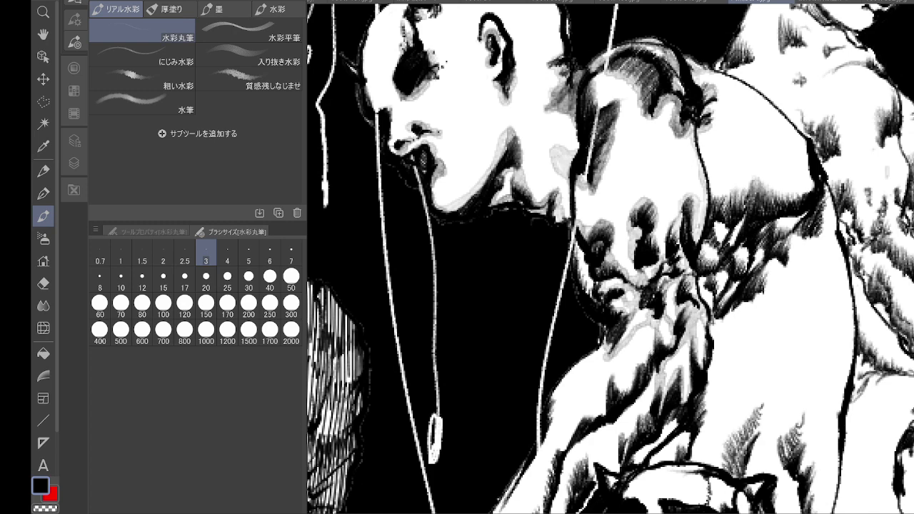
# - Shade the top of the bent figure's upper arm just below the chin with gray strokes
pyautogui.moveTo(652, 327)
pyautogui.mouseDown()
pyautogui.moveTo(641, 366)
pyautogui.moveTo(614, 395)
pyautogui.mouseUp()
pyautogui.moveTo(611, 375); pyautogui.dragTo(610, 406)
pyautogui.moveTo(633, 375); pyautogui.dragTo(614, 391)
pyautogui.moveTo(646, 356); pyautogui.dragTo(633, 373)
pyautogui.moveTo(653, 332)
pyautogui.mouseDown()
pyautogui.moveTo(651, 348)
pyautogui.moveTo(640, 334)
pyautogui.mouseUp()
pyautogui.moveTo(640, 321); pyautogui.dragTo(614, 350)
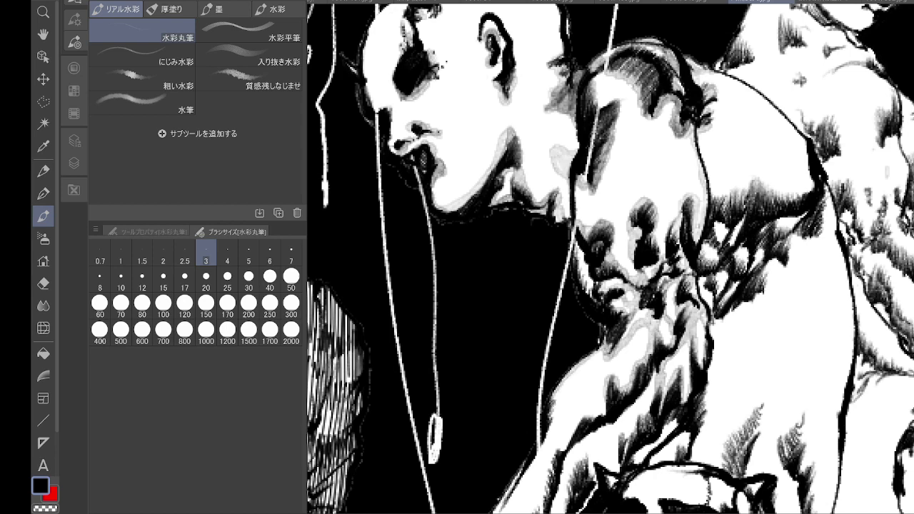
# - Paint light gray shading down the outer contour of the bent figure's arm and around its hatched muscle shadows
pyautogui.moveTo(553, 403); pyautogui.dragTo(548, 425)
pyautogui.moveTo(613, 376)
pyautogui.mouseDown()
pyautogui.moveTo(602, 419)
pyautogui.moveTo(574, 431)
pyautogui.mouseUp()
pyautogui.moveTo(604, 378)
pyautogui.mouseDown()
pyautogui.moveTo(594, 414)
pyautogui.moveTo(556, 451)
pyautogui.moveTo(548, 447)
pyautogui.moveTo(557, 401)
pyautogui.mouseUp()
pyautogui.moveTo(605, 352)
pyautogui.mouseDown()
pyautogui.moveTo(558, 404)
pyautogui.moveTo(561, 412)
pyautogui.mouseUp()
pyautogui.moveTo(581, 365); pyautogui.dragTo(560, 440)
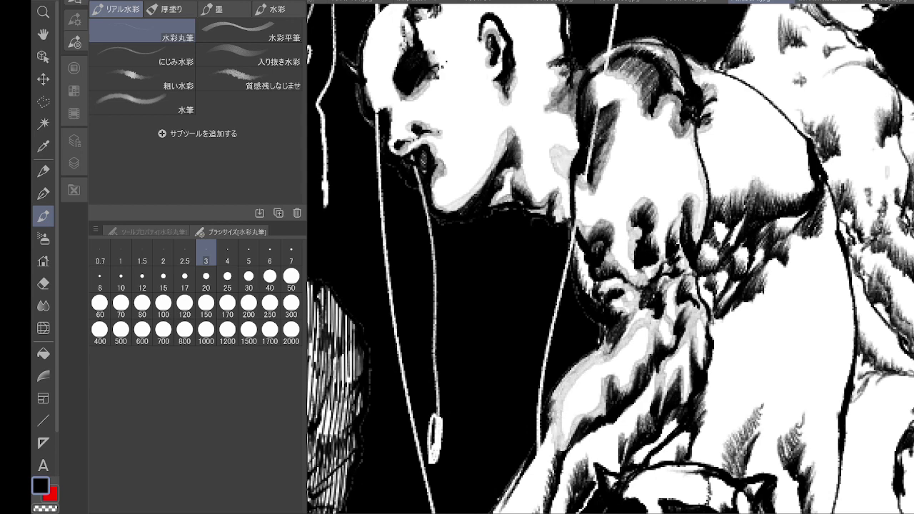
pyautogui.moveTo(616, 394)
pyautogui.mouseDown()
pyautogui.moveTo(636, 360)
pyautogui.moveTo(612, 356)
pyautogui.moveTo(557, 409)
pyautogui.mouseUp()
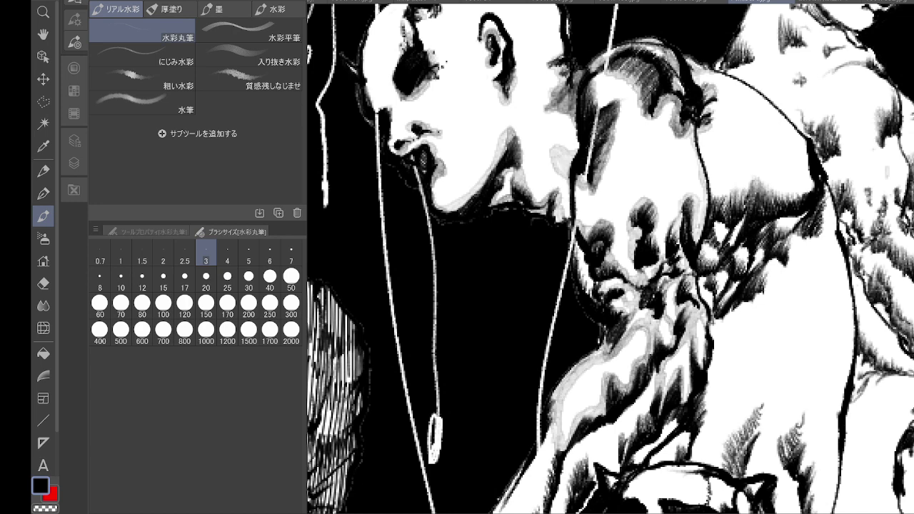
# - Shade the bent figure's back near the shoulder tip, above the hatched band and among the muscle folds below it
pyautogui.moveTo(803, 138)
pyautogui.mouseDown()
pyautogui.moveTo(808, 169)
pyautogui.moveTo(713, 196)
pyautogui.moveTo(742, 211)
pyautogui.moveTo(754, 183)
pyautogui.moveTo(793, 192)
pyautogui.moveTo(732, 223)
pyautogui.moveTo(707, 252)
pyautogui.moveTo(704, 272)
pyautogui.moveTo(699, 249)
pyautogui.mouseUp()
pyautogui.moveTo(742, 218)
pyautogui.mouseDown()
pyautogui.moveTo(733, 267)
pyautogui.moveTo(751, 274)
pyautogui.moveTo(715, 287)
pyautogui.moveTo(707, 317)
pyautogui.mouseUp()
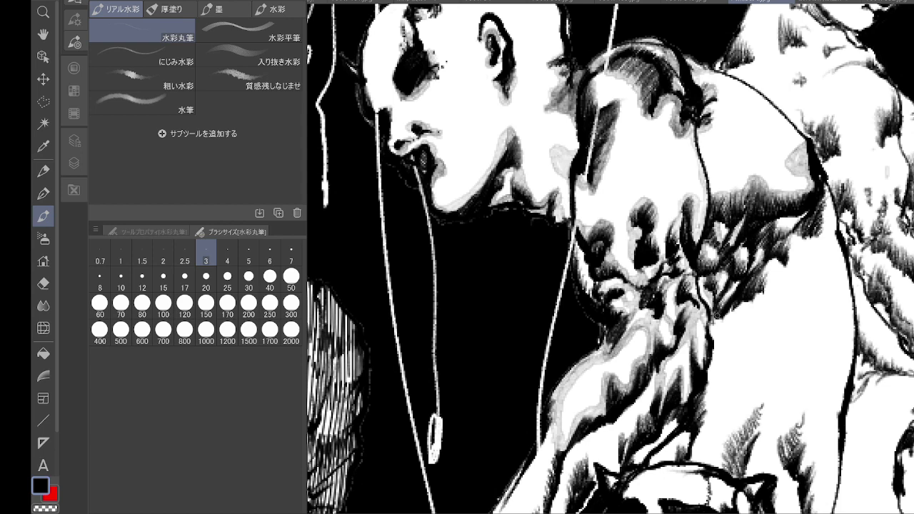
pyautogui.moveTo(738, 277); pyautogui.dragTo(721, 307)
pyautogui.moveTo(772, 261)
pyautogui.mouseDown()
pyautogui.moveTo(757, 277)
pyautogui.moveTo(761, 289)
pyautogui.mouseUp()
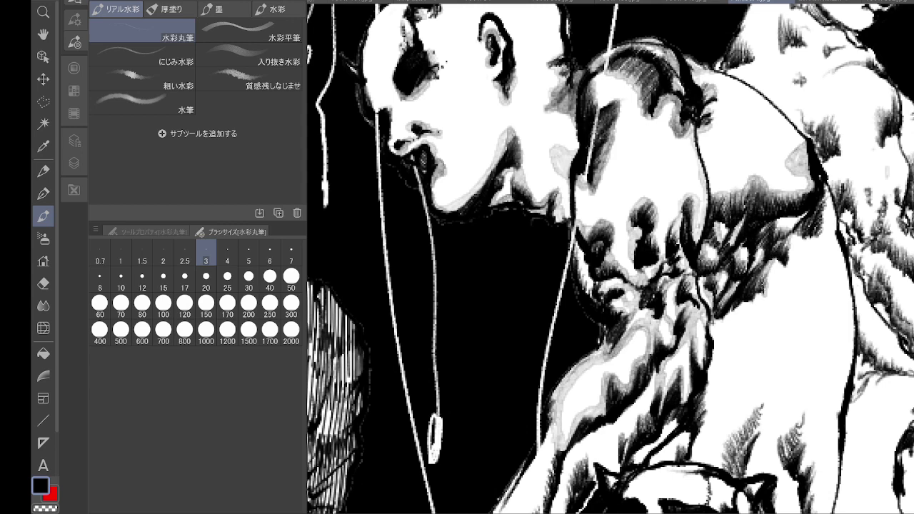
# - Paint light gray along the lower edge of the hatched folds on the bent figure's back, below the shoulder tip
pyautogui.moveTo(787, 262); pyautogui.dragTo(783, 276)
pyautogui.moveTo(791, 236); pyautogui.dragTo(781, 250)
pyautogui.moveTo(801, 220); pyautogui.dragTo(789, 237)
pyautogui.moveTo(794, 220); pyautogui.dragTo(777, 236)
pyautogui.moveTo(808, 210); pyautogui.dragTo(791, 224)
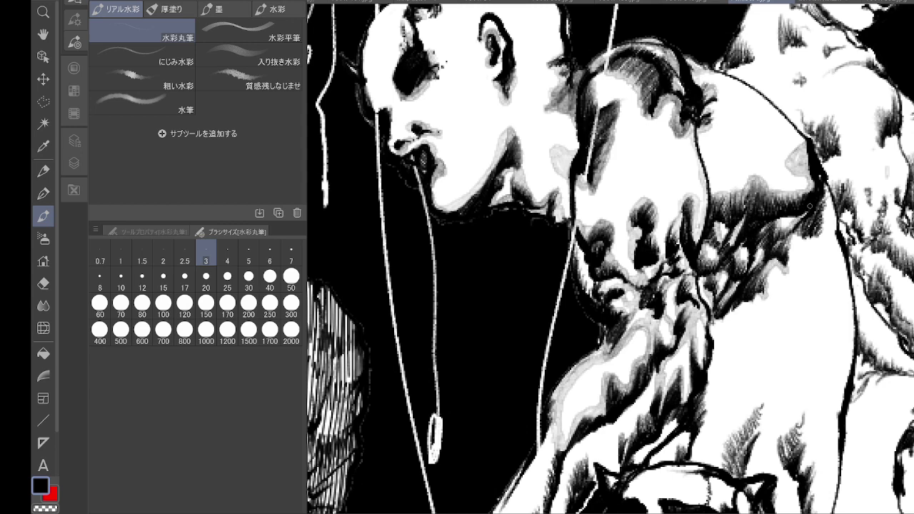
pyautogui.moveTo(825, 186)
pyautogui.mouseDown()
pyautogui.moveTo(818, 240)
pyautogui.moveTo(794, 237)
pyautogui.mouseUp()
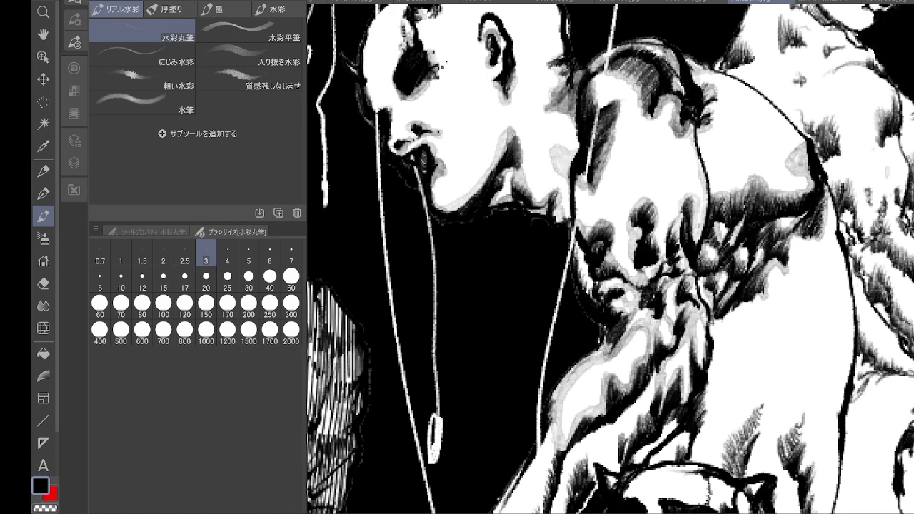
pyautogui.moveTo(835, 209); pyautogui.dragTo(821, 236)
pyautogui.moveTo(835, 226)
pyautogui.mouseDown()
pyautogui.moveTo(819, 243)
pyautogui.moveTo(830, 239)
pyautogui.mouseUp()
pyautogui.moveTo(818, 236); pyautogui.dragTo(807, 245)
pyautogui.moveTo(804, 227); pyautogui.dragTo(791, 239)
pyautogui.moveTo(798, 234); pyautogui.dragTo(777, 274)
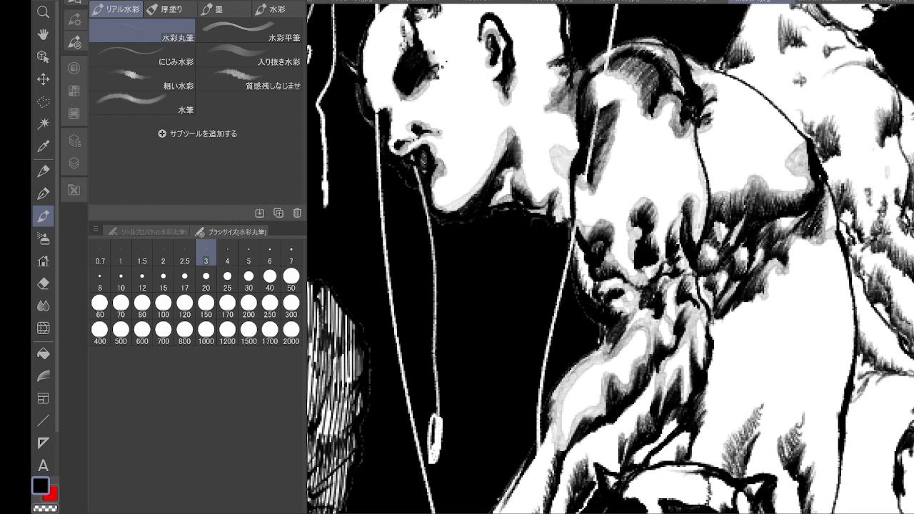
# - Shade the bent figure's arm with gray along the inner muscle hatching above the small horned head
pyautogui.moveTo(685, 307); pyautogui.dragTo(677, 168)
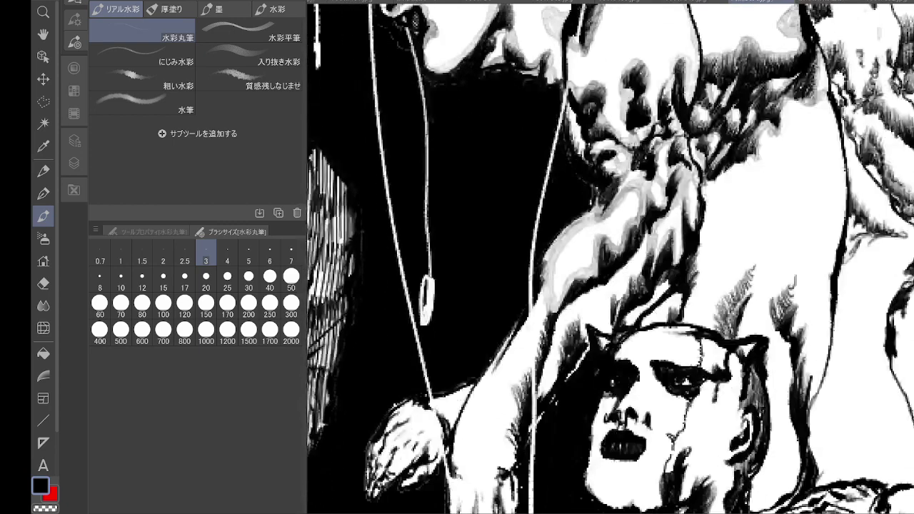
pyautogui.moveTo(648, 236)
pyautogui.mouseDown()
pyautogui.moveTo(643, 262)
pyautogui.moveTo(644, 248)
pyautogui.mouseUp()
pyautogui.moveTo(644, 263); pyautogui.dragTo(629, 292)
pyautogui.moveTo(639, 277); pyautogui.dragTo(611, 325)
pyautogui.moveTo(659, 284)
pyautogui.mouseDown()
pyautogui.moveTo(629, 322)
pyautogui.moveTo(561, 350)
pyautogui.moveTo(559, 372)
pyautogui.moveTo(537, 404)
pyautogui.mouseUp()
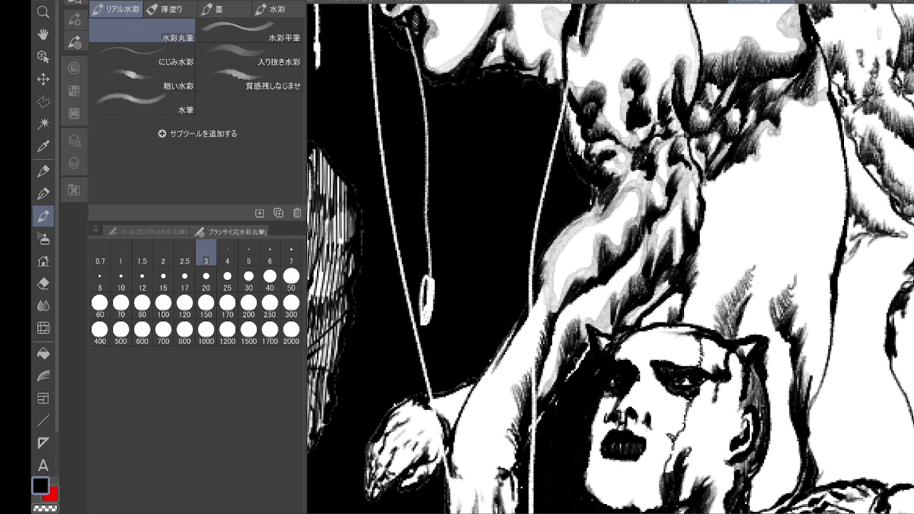
# - Paint gray along the forearm's dark hatching up to the elbow folds and down its outer contour
pyautogui.moveTo(574, 319); pyautogui.dragTo(557, 355)
pyautogui.moveTo(569, 321); pyautogui.dragTo(542, 387)
pyautogui.moveTo(574, 301); pyautogui.dragTo(558, 324)
pyautogui.moveTo(590, 288); pyautogui.dragTo(565, 312)
pyautogui.moveTo(604, 286); pyautogui.dragTo(582, 297)
pyautogui.moveTo(636, 249); pyautogui.dragTo(603, 283)
pyautogui.moveTo(551, 308)
pyautogui.mouseDown()
pyautogui.moveTo(532, 376)
pyautogui.moveTo(511, 403)
pyautogui.moveTo(517, 411)
pyautogui.mouseUp()
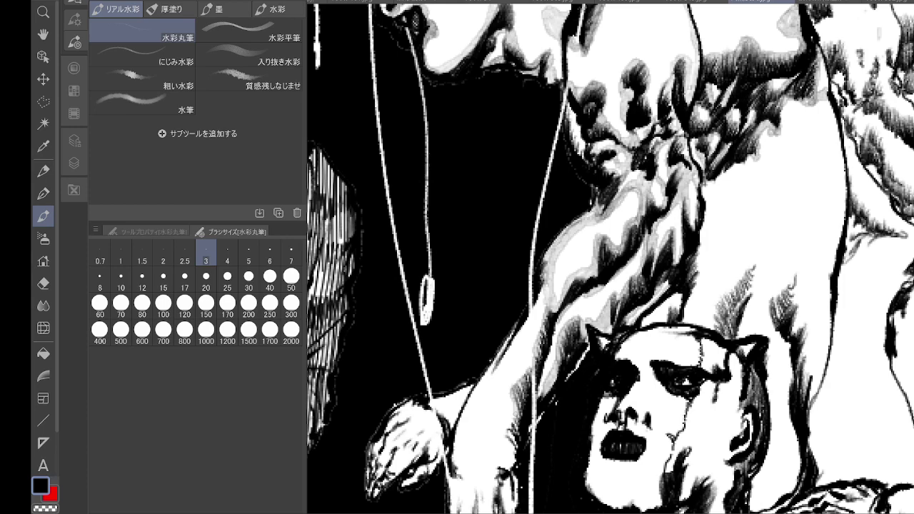
# - Shade the bent figure's lower forearm in light gray along its outer edge and beside the hatching above the wrist
pyautogui.moveTo(530, 371)
pyautogui.mouseDown()
pyautogui.moveTo(599, 274)
pyautogui.moveTo(557, 280)
pyautogui.moveTo(547, 299)
pyautogui.mouseUp()
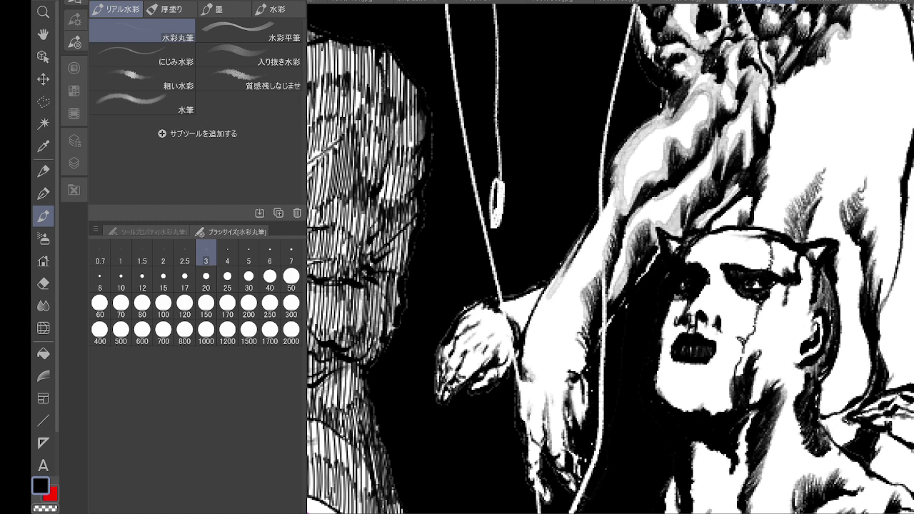
pyautogui.moveTo(544, 322); pyautogui.dragTo(532, 359)
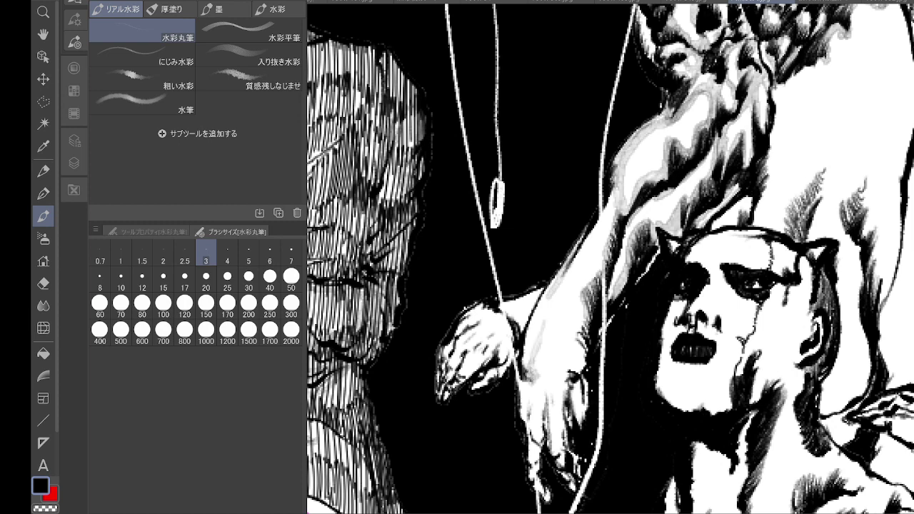
pyautogui.moveTo(574, 317)
pyautogui.mouseDown()
pyautogui.moveTo(569, 373)
pyautogui.moveTo(589, 300)
pyautogui.mouseUp()
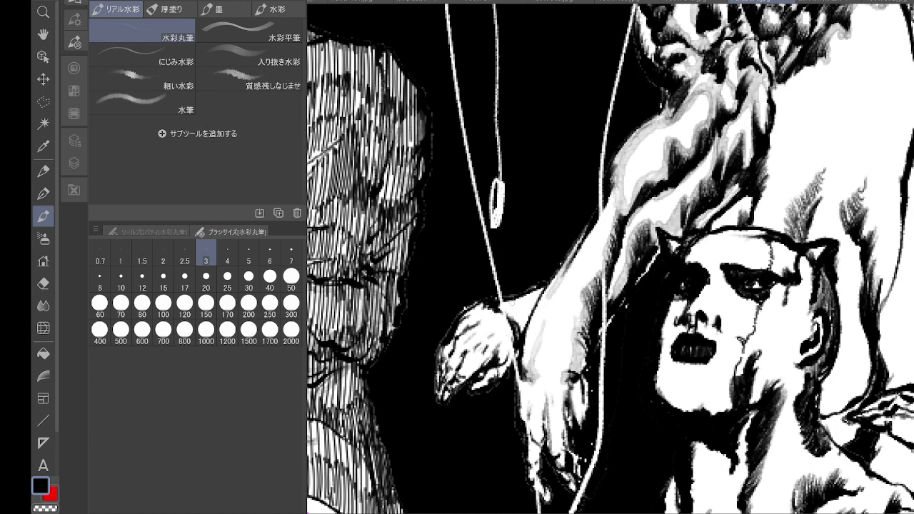
# - Shade the hanging hand and wrist behind the bent figure's forearm with short gray strokes between the ink lines
pyautogui.moveTo(503, 305)
pyautogui.mouseDown()
pyautogui.moveTo(518, 323)
pyautogui.moveTo(529, 307)
pyautogui.mouseUp()
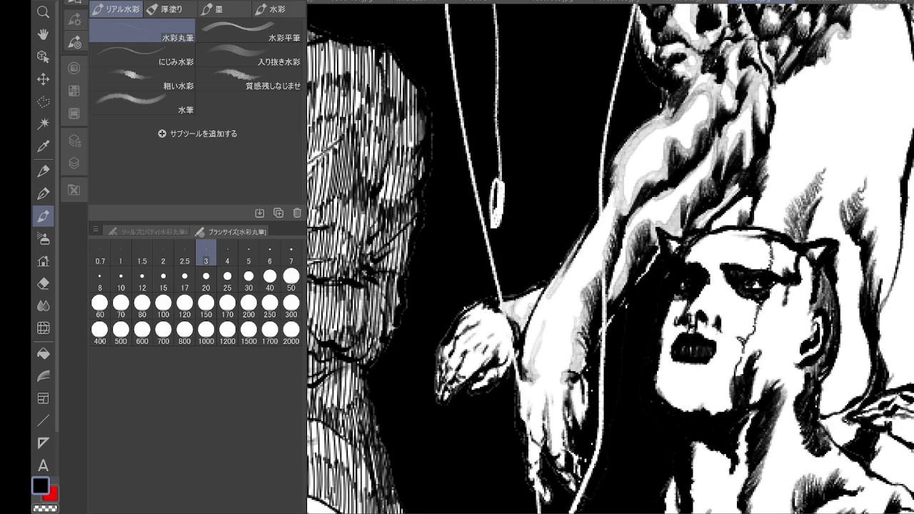
pyautogui.moveTo(491, 371); pyautogui.dragTo(482, 381)
pyautogui.moveTo(504, 352)
pyautogui.mouseDown()
pyautogui.moveTo(495, 368)
pyautogui.moveTo(468, 377)
pyautogui.moveTo(477, 358)
pyautogui.mouseUp()
pyautogui.moveTo(492, 337)
pyautogui.mouseDown()
pyautogui.moveTo(484, 352)
pyautogui.moveTo(487, 341)
pyautogui.mouseUp()
pyautogui.moveTo(494, 339)
pyautogui.mouseDown()
pyautogui.moveTo(478, 351)
pyautogui.moveTo(477, 331)
pyautogui.moveTo(460, 336)
pyautogui.mouseUp()
pyautogui.moveTo(461, 347)
pyautogui.mouseDown()
pyautogui.moveTo(443, 394)
pyautogui.moveTo(444, 347)
pyautogui.mouseUp()
pyautogui.moveTo(524, 330); pyautogui.dragTo(517, 317)
pyautogui.moveTo(514, 322)
pyautogui.mouseDown()
pyautogui.moveTo(502, 306)
pyautogui.moveTo(525, 319)
pyautogui.mouseUp()
pyautogui.moveTo(544, 285); pyautogui.dragTo(536, 301)
pyautogui.moveTo(530, 302); pyautogui.dragTo(521, 318)
pyautogui.moveTo(532, 355); pyautogui.dragTo(525, 382)
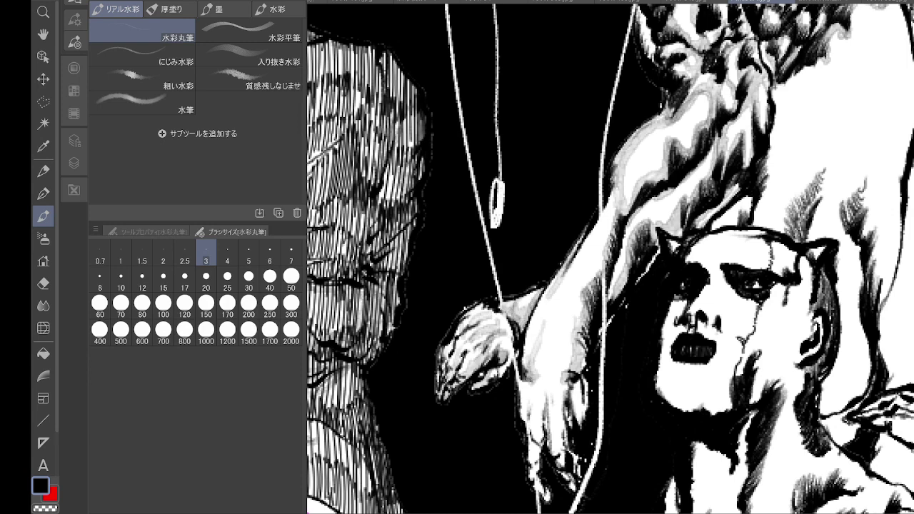
# - Paint light gray strokes over the back of the bent figure's front hand and down along its fingers
pyautogui.moveTo(544, 323)
pyautogui.mouseDown()
pyautogui.moveTo(516, 390)
pyautogui.moveTo(526, 426)
pyautogui.mouseUp()
pyautogui.moveTo(534, 395); pyautogui.dragTo(527, 424)
pyautogui.moveTo(537, 379)
pyautogui.mouseDown()
pyautogui.moveTo(523, 417)
pyautogui.moveTo(546, 418)
pyautogui.mouseUp()
pyautogui.moveTo(571, 389)
pyautogui.mouseDown()
pyautogui.moveTo(565, 421)
pyautogui.moveTo(573, 418)
pyautogui.mouseUp()
pyautogui.moveTo(584, 374)
pyautogui.mouseDown()
pyautogui.moveTo(579, 428)
pyautogui.moveTo(553, 457)
pyautogui.mouseUp()
pyautogui.moveTo(556, 409); pyautogui.dragTo(554, 440)
pyautogui.moveTo(558, 452)
pyautogui.mouseDown()
pyautogui.moveTo(558, 461)
pyautogui.moveTo(549, 457)
pyautogui.mouseUp()
pyautogui.moveTo(561, 469); pyautogui.dragTo(569, 487)
pyautogui.moveTo(551, 403); pyautogui.dragTo(550, 443)
pyautogui.moveTo(544, 417); pyautogui.dragTo(531, 485)
pyautogui.moveTo(537, 478); pyautogui.dragTo(545, 497)
pyautogui.moveTo(530, 402)
pyautogui.mouseDown()
pyautogui.moveTo(528, 442)
pyautogui.moveTo(521, 425)
pyautogui.mouseUp()
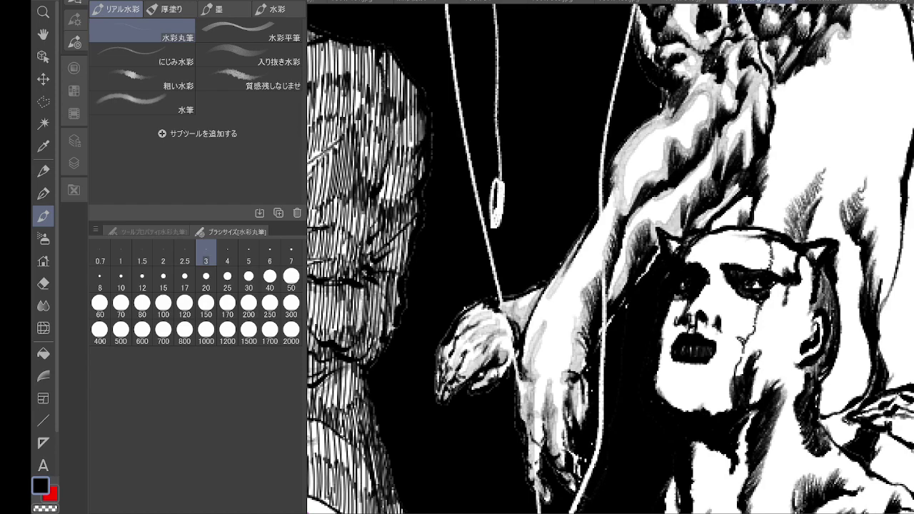
# - Shade the small horned head's chin, cheek, side of the nose and forehead with light gray
pyautogui.scroll(-5, 700, 222)
pyautogui.moveTo(619, 289); pyautogui.dragTo(601, 225)
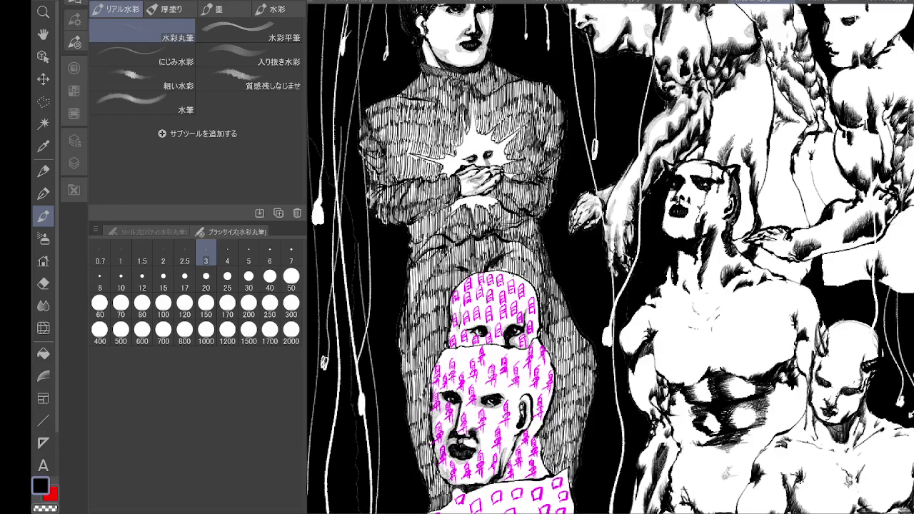
pyautogui.scroll(5, 698, 186)
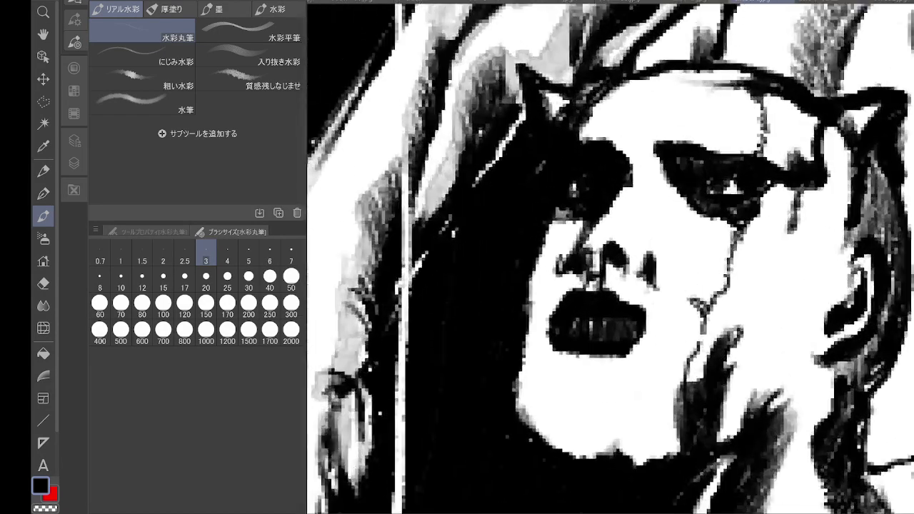
pyautogui.moveTo(576, 266)
pyautogui.mouseDown()
pyautogui.moveTo(554, 280)
pyautogui.moveTo(546, 332)
pyautogui.moveTo(614, 263)
pyautogui.moveTo(595, 266)
pyautogui.moveTo(616, 267)
pyautogui.moveTo(659, 300)
pyautogui.moveTo(661, 275)
pyautogui.moveTo(668, 323)
pyautogui.moveTo(657, 314)
pyautogui.moveTo(641, 348)
pyautogui.moveTo(561, 362)
pyautogui.moveTo(603, 357)
pyautogui.moveTo(558, 382)
pyautogui.moveTo(606, 375)
pyautogui.moveTo(639, 357)
pyautogui.moveTo(599, 357)
pyautogui.moveTo(573, 372)
pyautogui.moveTo(603, 396)
pyautogui.moveTo(560, 450)
pyautogui.moveTo(586, 457)
pyautogui.moveTo(602, 443)
pyautogui.moveTo(678, 461)
pyautogui.moveTo(664, 371)
pyautogui.moveTo(684, 293)
pyautogui.moveTo(637, 259)
pyautogui.moveTo(631, 241)
pyautogui.mouseUp()
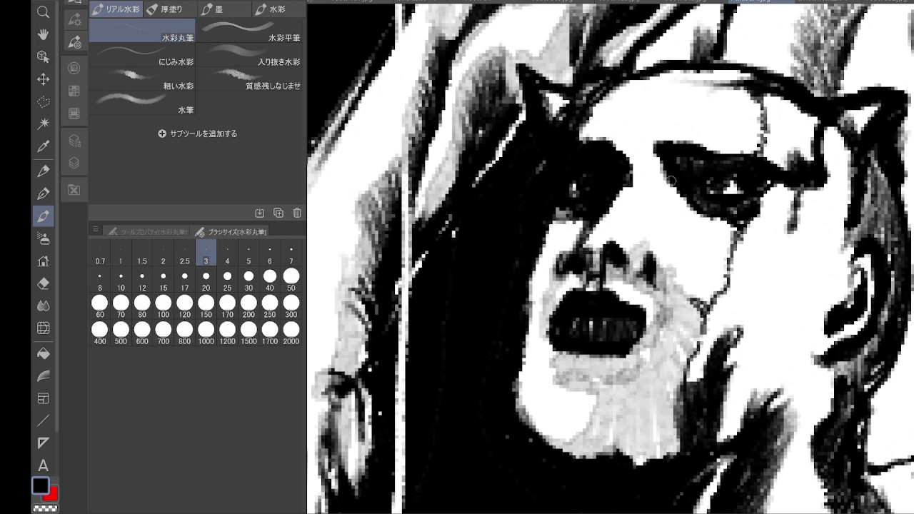
pyautogui.moveTo(671, 182)
pyautogui.mouseDown()
pyautogui.moveTo(662, 162)
pyautogui.moveTo(636, 224)
pyautogui.moveTo(641, 254)
pyautogui.moveTo(660, 271)
pyautogui.moveTo(672, 259)
pyautogui.moveTo(682, 271)
pyautogui.moveTo(654, 214)
pyautogui.moveTo(664, 175)
pyautogui.moveTo(675, 220)
pyautogui.moveTo(682, 210)
pyautogui.moveTo(692, 304)
pyautogui.moveTo(731, 232)
pyautogui.moveTo(731, 223)
pyautogui.moveTo(689, 214)
pyautogui.moveTo(708, 140)
pyautogui.moveTo(728, 149)
pyautogui.moveTo(752, 89)
pyautogui.moveTo(746, 80)
pyautogui.moveTo(689, 84)
pyautogui.moveTo(742, 80)
pyautogui.moveTo(691, 146)
pyautogui.moveTo(737, 86)
pyautogui.mouseUp()
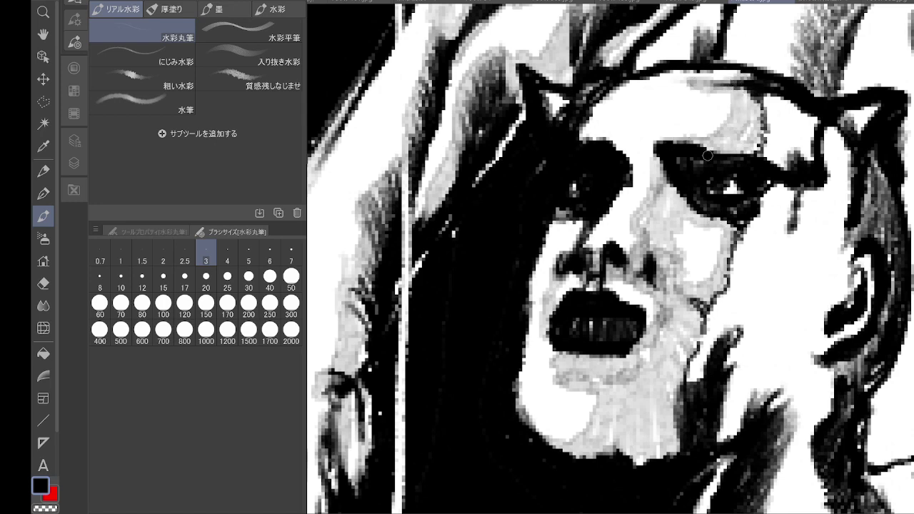
# - Layer darker gray around the horned head's mouth, beneath the lower lip and beside the nose
pyautogui.moveTo(688, 202); pyautogui.dragTo(701, 218)
pyautogui.moveTo(668, 152)
pyautogui.mouseDown()
pyautogui.moveTo(671, 186)
pyautogui.moveTo(729, 227)
pyautogui.mouseUp()
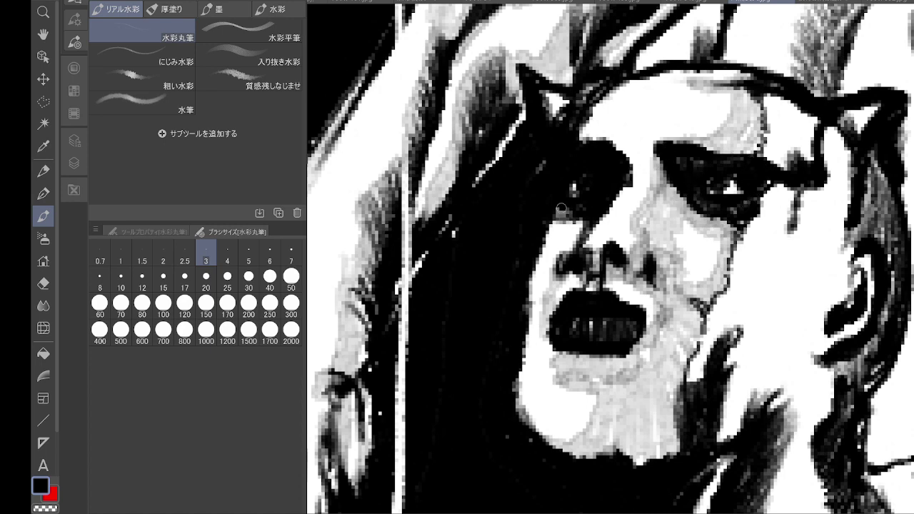
pyautogui.moveTo(561, 262)
pyautogui.mouseDown()
pyautogui.moveTo(543, 336)
pyautogui.moveTo(571, 386)
pyautogui.moveTo(605, 390)
pyautogui.moveTo(632, 377)
pyautogui.moveTo(646, 330)
pyautogui.moveTo(642, 277)
pyautogui.moveTo(606, 269)
pyautogui.moveTo(586, 251)
pyautogui.moveTo(628, 243)
pyautogui.moveTo(641, 218)
pyautogui.moveTo(662, 274)
pyautogui.moveTo(664, 176)
pyautogui.moveTo(655, 171)
pyautogui.moveTo(652, 243)
pyautogui.moveTo(664, 168)
pyautogui.moveTo(680, 284)
pyautogui.moveTo(712, 280)
pyautogui.mouseUp()
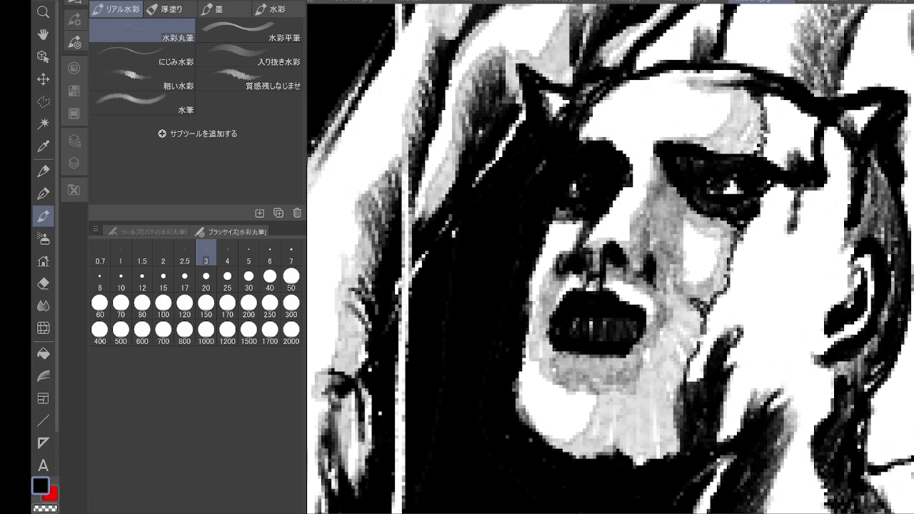
# - Switch to the round pen (丸ペン) at size 2 and ink black strokes along the edge of the horned head's chin
pyautogui.press('p')
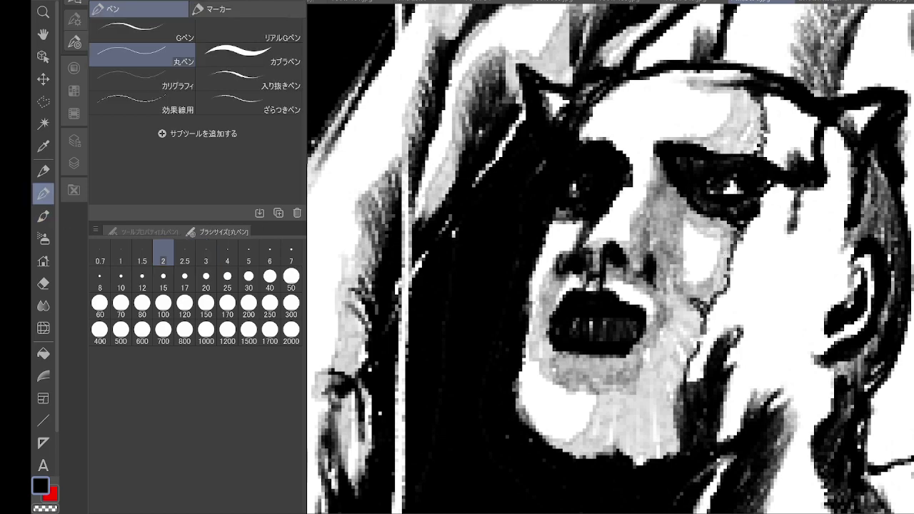
pyautogui.moveTo(610, 257); pyautogui.dragTo(613, 73)
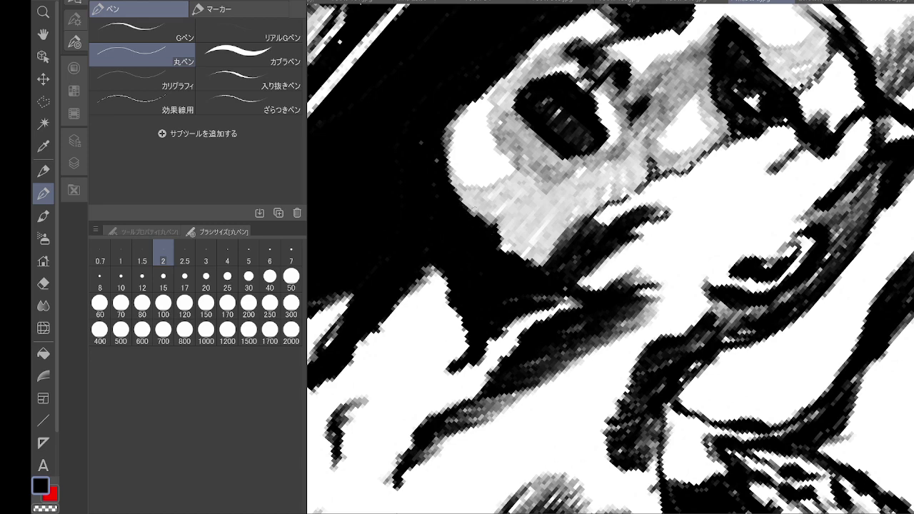
pyautogui.moveTo(475, 211)
pyautogui.mouseDown()
pyautogui.moveTo(523, 228)
pyautogui.moveTo(523, 217)
pyautogui.moveTo(527, 227)
pyautogui.moveTo(504, 219)
pyautogui.moveTo(514, 223)
pyautogui.moveTo(500, 235)
pyautogui.moveTo(536, 257)
pyautogui.mouseUp()
# - Hatch the horned head's rear jaw and lower cheek with parallel black pen lines up to the ear lobe
pyautogui.press('^')
pyautogui.press('^')
pyautogui.press('^')
pyautogui.press('^')
pyautogui.press('^')
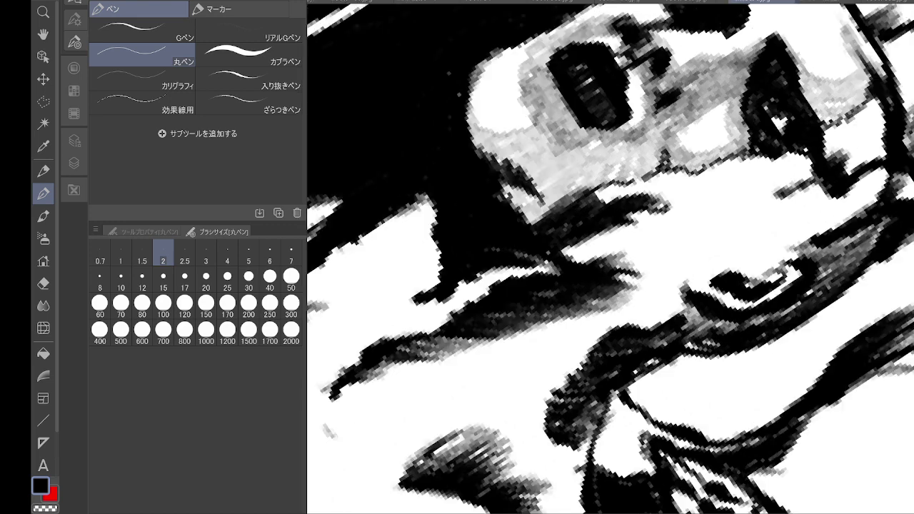
pyautogui.moveTo(575, 233)
pyautogui.mouseDown()
pyautogui.moveTo(580, 257)
pyautogui.moveTo(588, 245)
pyautogui.moveTo(599, 255)
pyautogui.moveTo(592, 192)
pyautogui.moveTo(612, 256)
pyautogui.moveTo(600, 184)
pyautogui.moveTo(632, 270)
pyautogui.mouseUp()
pyautogui.moveTo(607, 180); pyautogui.dragTo(636, 271)
pyautogui.moveTo(612, 180); pyautogui.dragTo(646, 269)
pyautogui.moveTo(619, 180); pyautogui.dragTo(648, 263)
pyautogui.moveTo(631, 207)
pyautogui.mouseDown()
pyautogui.moveTo(661, 269)
pyautogui.moveTo(700, 283)
pyautogui.mouseUp()
pyautogui.moveTo(668, 227); pyautogui.dragTo(697, 294)
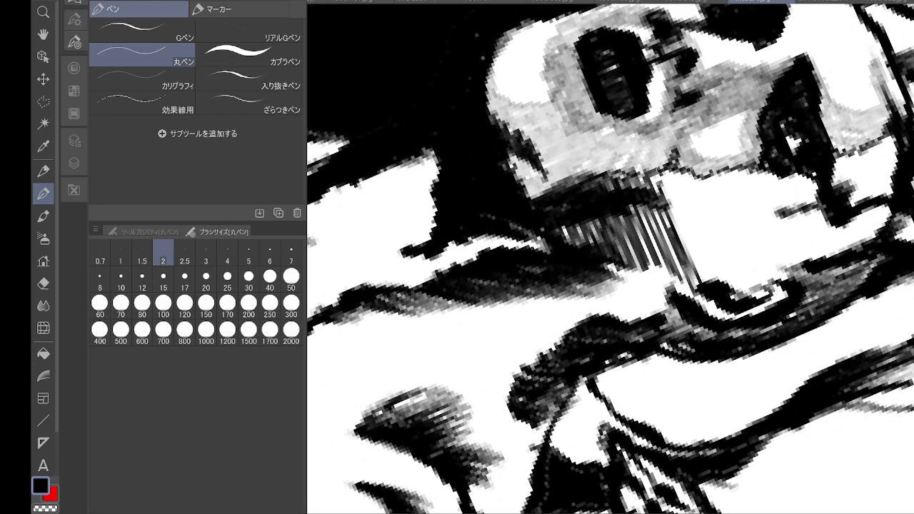
# - Continue the parallel hatching across the side of the horned head's face, past the ear and over the temple
pyautogui.moveTo(658, 169)
pyautogui.mouseDown()
pyautogui.moveTo(676, 236)
pyautogui.moveTo(707, 280)
pyautogui.moveTo(720, 278)
pyautogui.moveTo(718, 246)
pyautogui.moveTo(751, 301)
pyautogui.moveTo(756, 276)
pyautogui.moveTo(719, 171)
pyautogui.moveTo(731, 175)
pyautogui.moveTo(721, 191)
pyautogui.moveTo(778, 217)
pyautogui.moveTo(773, 231)
pyautogui.moveTo(762, 187)
pyautogui.moveTo(785, 218)
pyautogui.moveTo(764, 163)
pyautogui.moveTo(820, 251)
pyautogui.mouseUp()
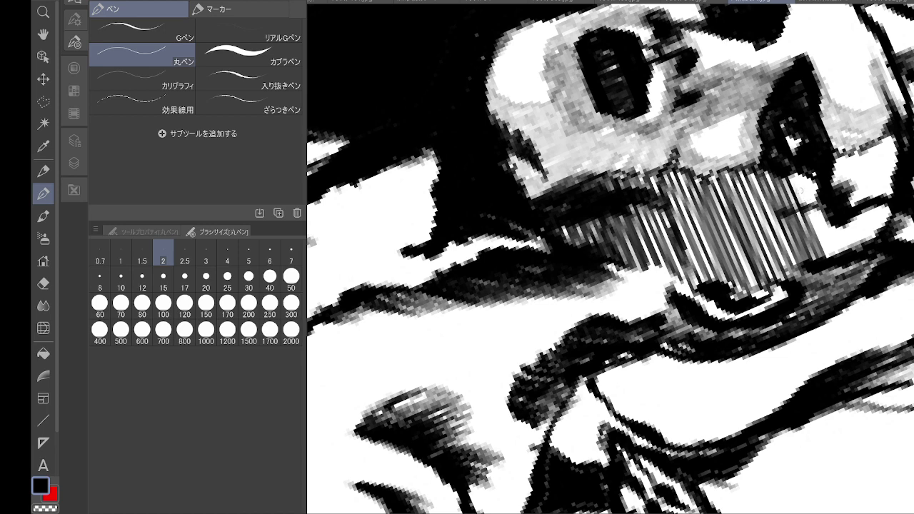
pyautogui.moveTo(800, 185)
pyautogui.mouseDown()
pyautogui.moveTo(821, 253)
pyautogui.moveTo(840, 259)
pyautogui.moveTo(846, 239)
pyautogui.mouseUp()
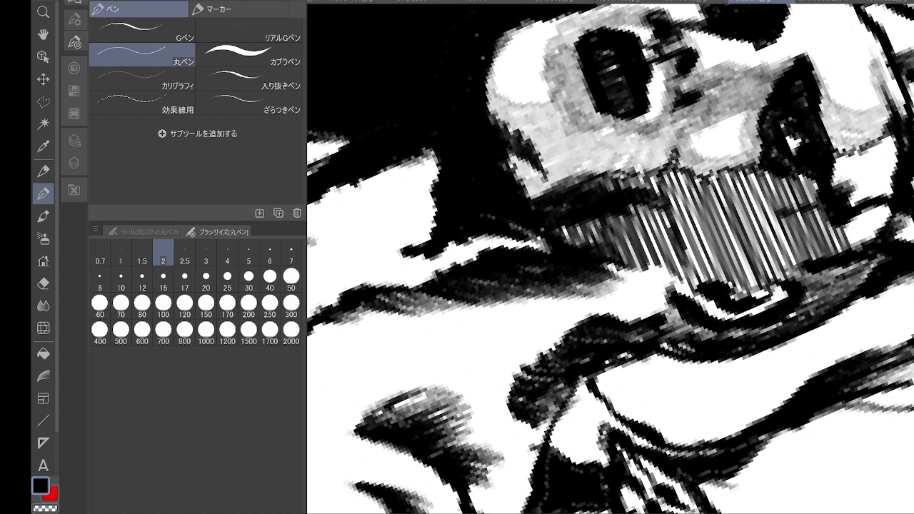
pyautogui.moveTo(828, 171)
pyautogui.mouseDown()
pyautogui.moveTo(846, 218)
pyautogui.moveTo(834, 162)
pyautogui.moveTo(865, 247)
pyautogui.mouseUp()
pyautogui.moveTo(848, 157)
pyautogui.mouseDown()
pyautogui.moveTo(884, 239)
pyautogui.moveTo(874, 143)
pyautogui.moveTo(894, 197)
pyautogui.moveTo(904, 120)
pyautogui.mouseUp()
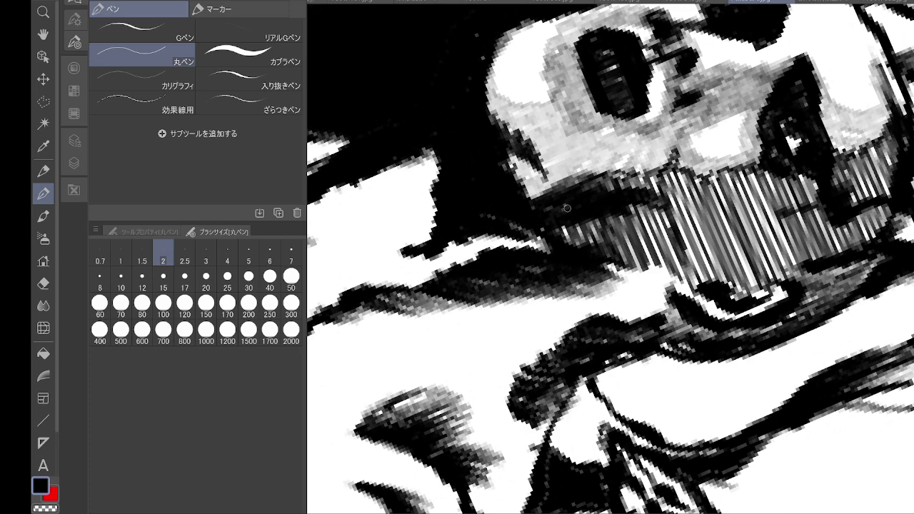
# - Add fine ink strokes to the horned head's chin edge and thicken the hatching along the jaw
pyautogui.moveTo(545, 180); pyautogui.dragTo(554, 198)
pyautogui.moveTo(513, 153)
pyautogui.mouseDown()
pyautogui.moveTo(531, 199)
pyautogui.moveTo(543, 207)
pyautogui.moveTo(559, 199)
pyautogui.mouseUp()
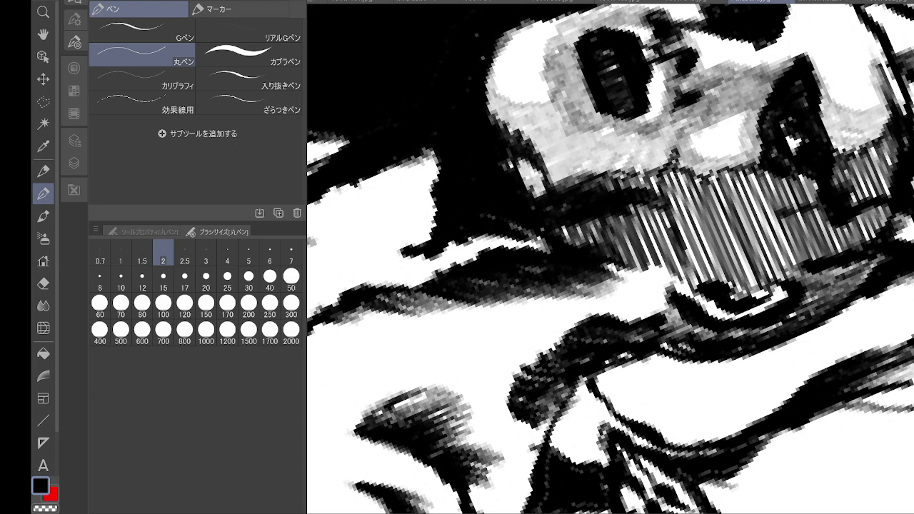
pyautogui.moveTo(676, 156)
pyautogui.mouseDown()
pyautogui.moveTo(555, 194)
pyautogui.moveTo(584, 251)
pyautogui.mouseUp()
pyautogui.moveTo(582, 225)
pyautogui.mouseDown()
pyautogui.moveTo(594, 249)
pyautogui.moveTo(615, 242)
pyautogui.moveTo(630, 264)
pyautogui.mouseUp()
# - Hatch the white area below the horned head's ear down to the dark neck shadow with the pen
pyautogui.scroll(-5, 631, 265)
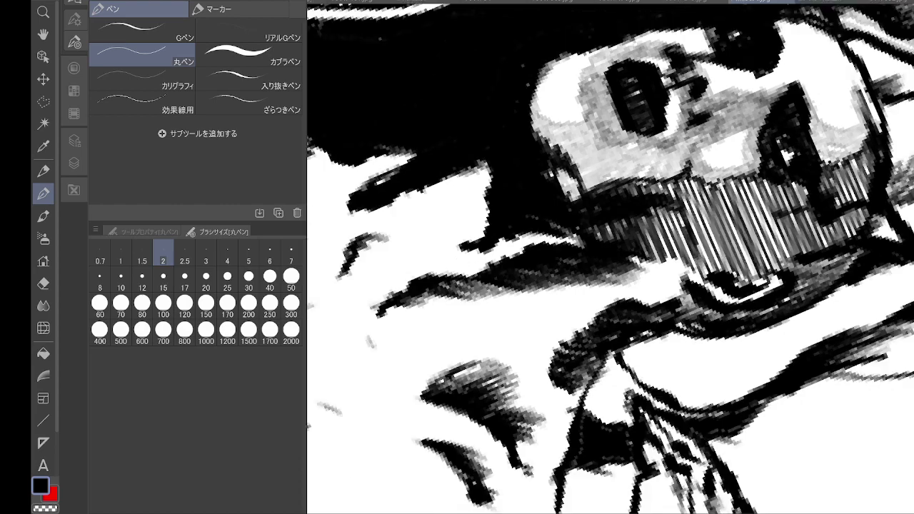
pyautogui.press('-')
pyautogui.press('-')
pyautogui.press('-')
pyautogui.press('-')
pyautogui.press('-')
pyautogui.press('-')
pyautogui.press('-')
pyautogui.press('-')
pyautogui.press('-')
pyautogui.press('-')
pyautogui.press('-')
pyautogui.press('-')
pyautogui.press('-')
pyautogui.press('-')
pyautogui.press('-')
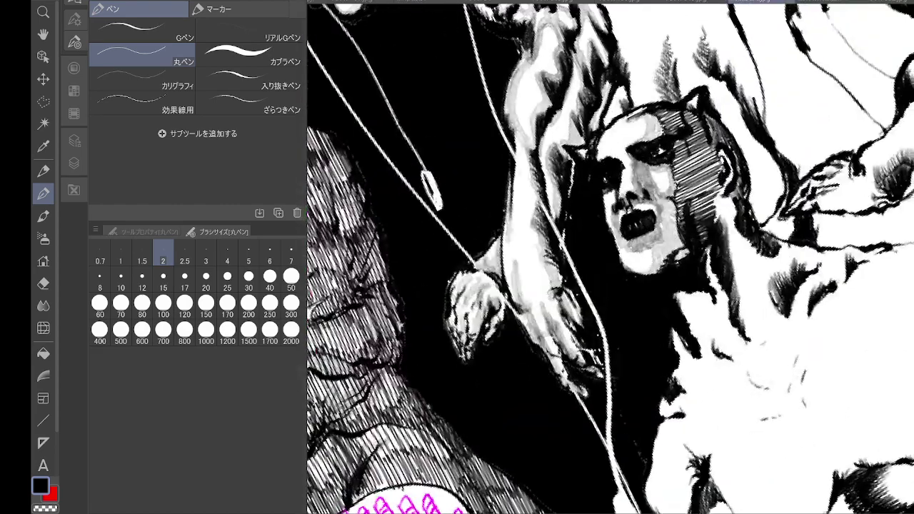
pyautogui.press('-')
pyautogui.press('-')
pyautogui.press('-')
pyautogui.press('-')
pyautogui.press('-')
pyautogui.press('-')
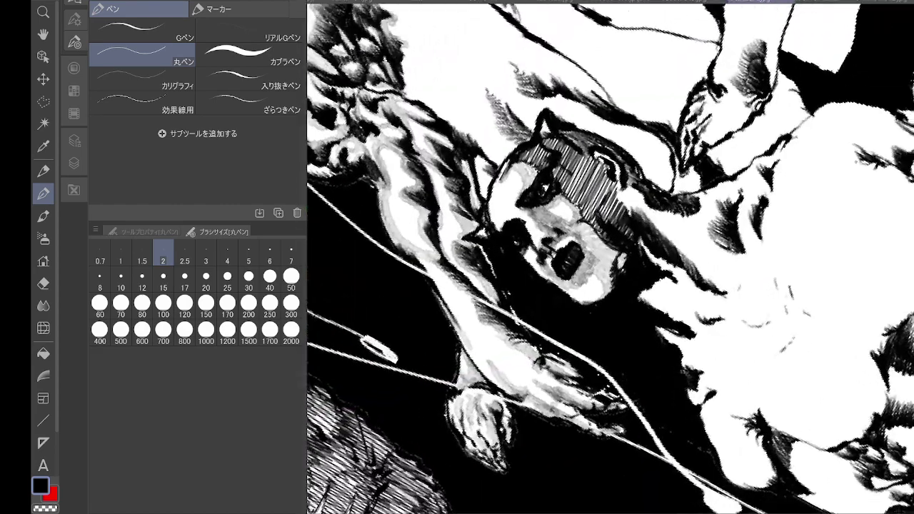
pyautogui.scroll(4, 674, 348)
pyautogui.moveTo(610, 257); pyautogui.dragTo(583, 340)
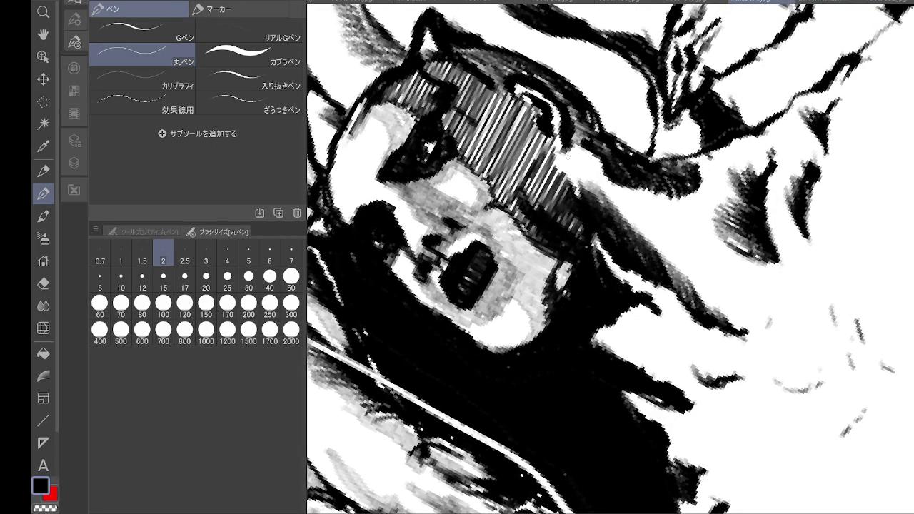
pyautogui.moveTo(557, 133); pyautogui.dragTo(547, 148)
pyautogui.moveTo(559, 134); pyautogui.dragTo(550, 160)
pyautogui.moveTo(563, 143); pyautogui.dragTo(555, 173)
pyautogui.moveTo(577, 145); pyautogui.dragTo(559, 181)
pyautogui.moveTo(588, 148)
pyautogui.mouseDown()
pyautogui.moveTo(576, 192)
pyautogui.moveTo(587, 207)
pyautogui.moveTo(595, 202)
pyautogui.moveTo(615, 234)
pyautogui.mouseUp()
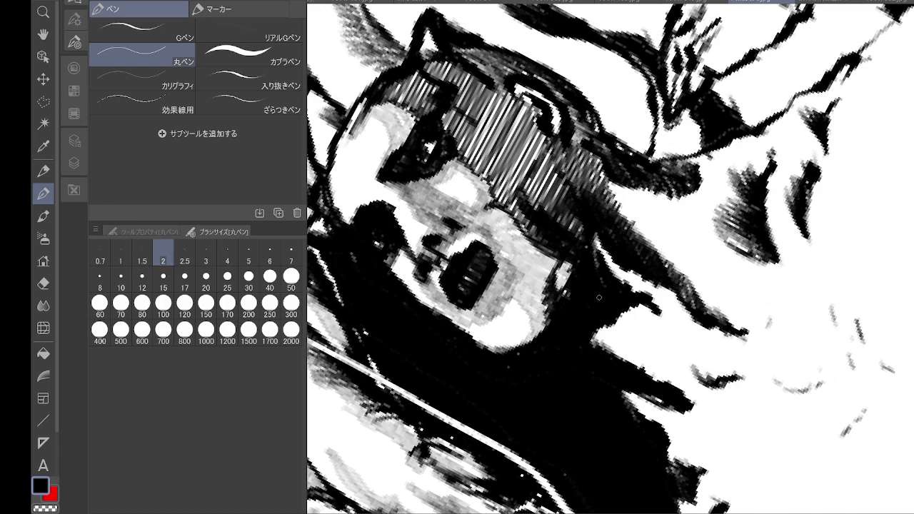
pyautogui.moveTo(600, 288); pyautogui.dragTo(596, 271)
# - Hatch behind the ear and down the edge of the neck shadow, and darken the white gap beneath the jaw
pyautogui.press('^')
pyautogui.press('^')
pyautogui.press('^')
pyautogui.press('^')
pyautogui.press('^')
pyautogui.press('^')
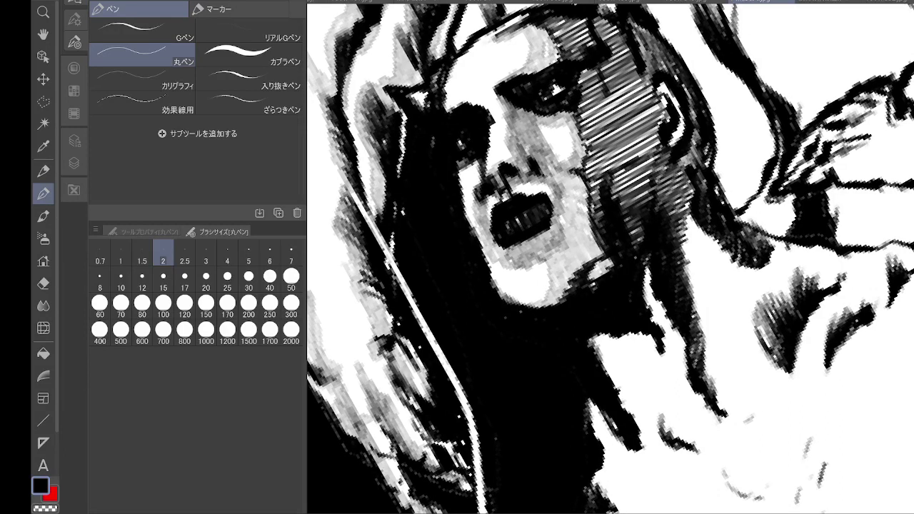
pyautogui.moveTo(697, 118); pyautogui.dragTo(676, 167)
pyautogui.moveTo(702, 202)
pyautogui.mouseDown()
pyautogui.moveTo(673, 253)
pyautogui.moveTo(682, 317)
pyautogui.moveTo(702, 310)
pyautogui.moveTo(715, 391)
pyautogui.mouseUp()
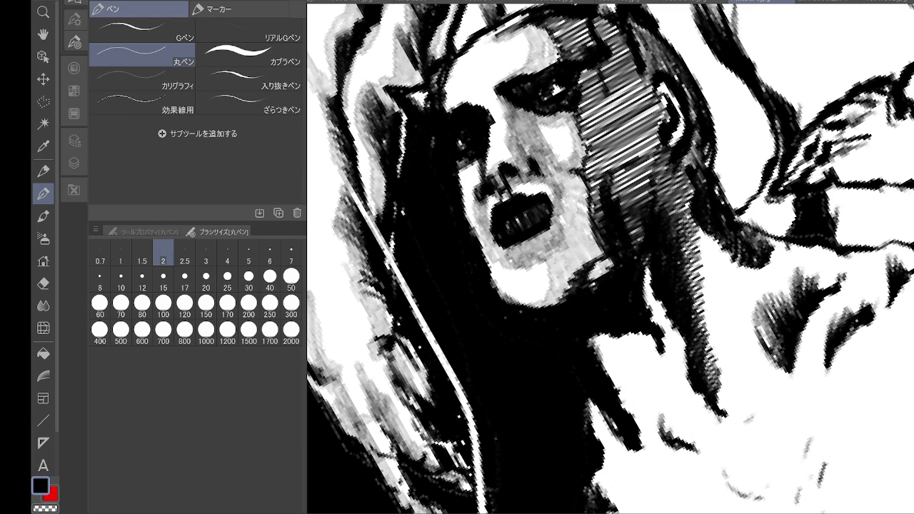
pyautogui.moveTo(689, 211); pyautogui.dragTo(688, 313)
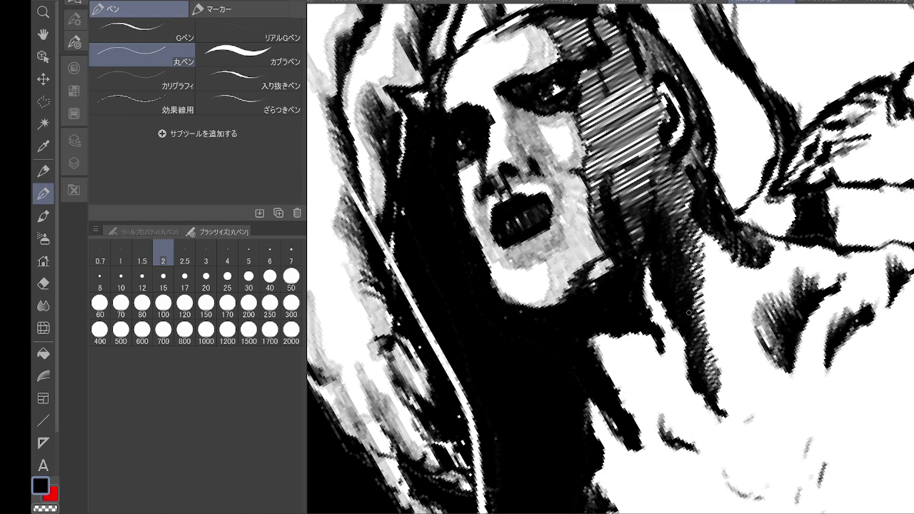
pyautogui.moveTo(645, 259)
pyautogui.mouseDown()
pyautogui.moveTo(666, 346)
pyautogui.moveTo(658, 324)
pyautogui.mouseUp()
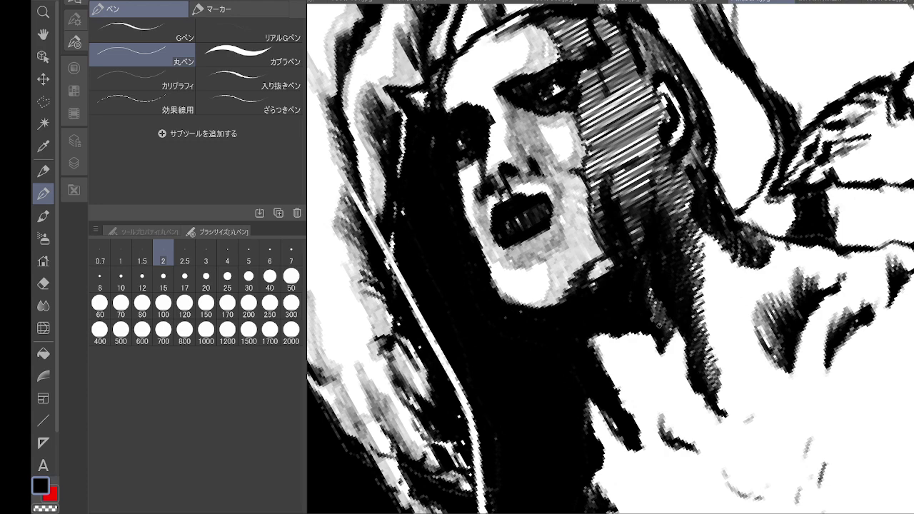
# - Rotate the canvas and add fine pen strokes along the shoulder contour behind the horned figure's neck
pyautogui.press('^')
pyautogui.press('^')
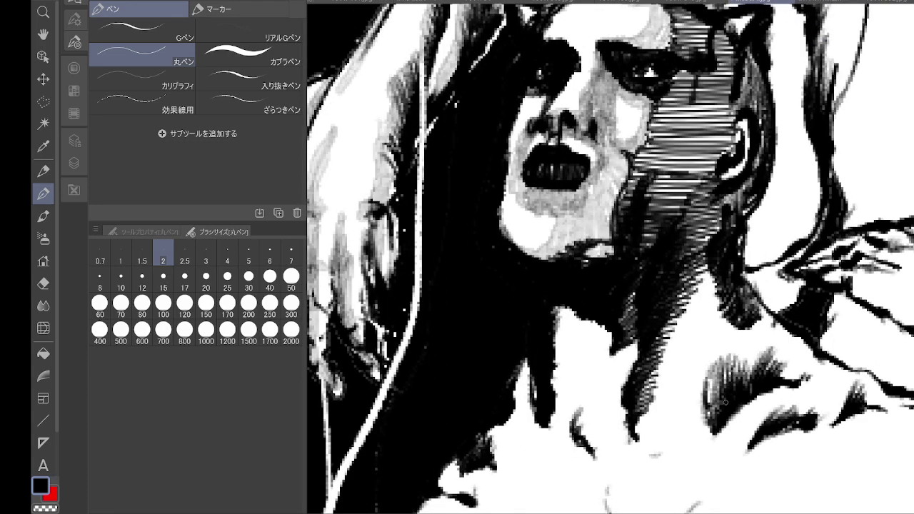
pyautogui.moveTo(725, 402)
pyautogui.mouseDown()
pyautogui.moveTo(713, 404)
pyautogui.moveTo(715, 394)
pyautogui.moveTo(735, 405)
pyautogui.mouseUp()
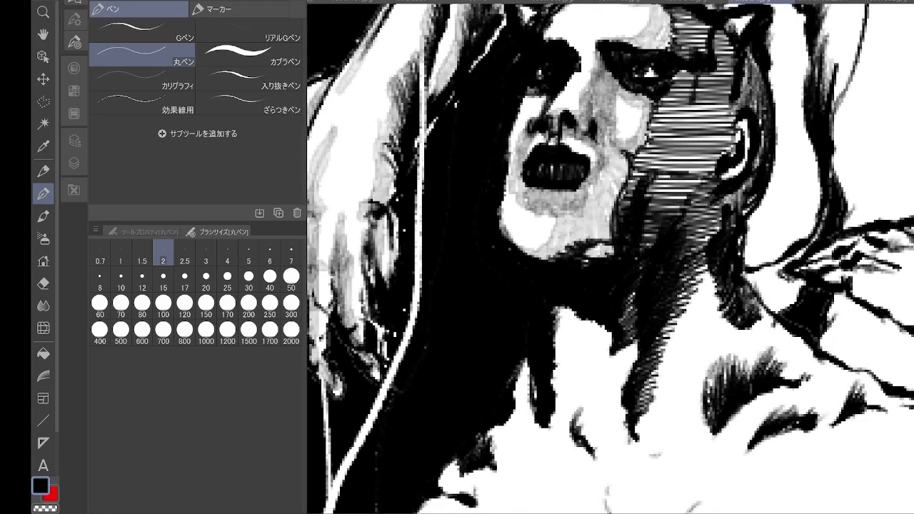
pyautogui.moveTo(762, 305); pyautogui.dragTo(776, 330)
pyautogui.moveTo(712, 274); pyautogui.dragTo(724, 303)
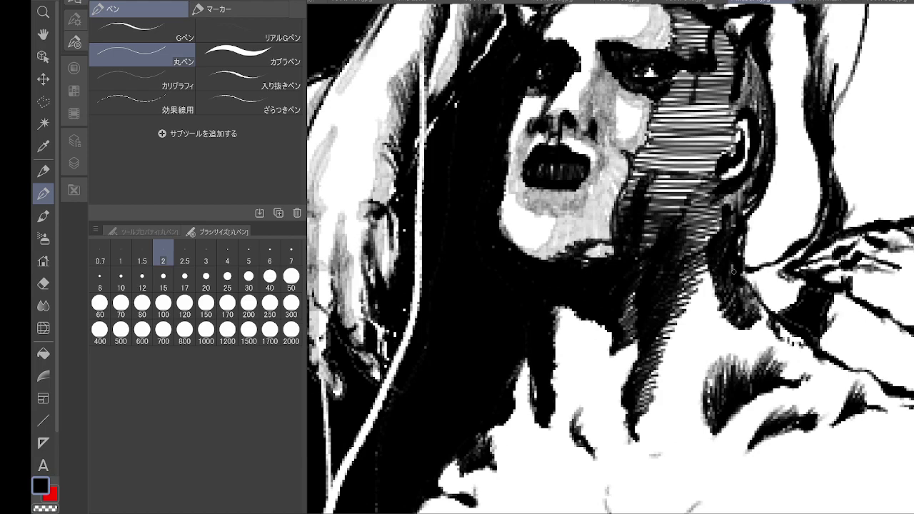
pyautogui.scroll(-6, 732, 269)
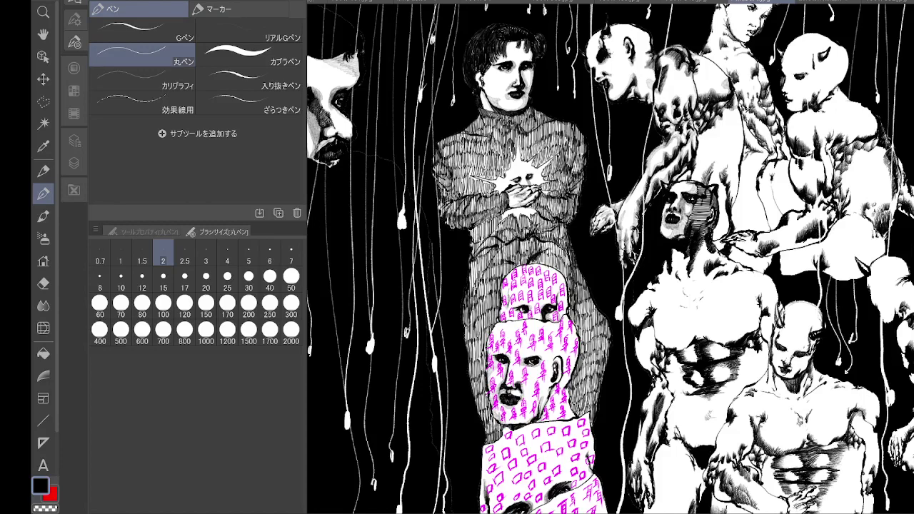
pyautogui.scroll(-4, 717, 283)
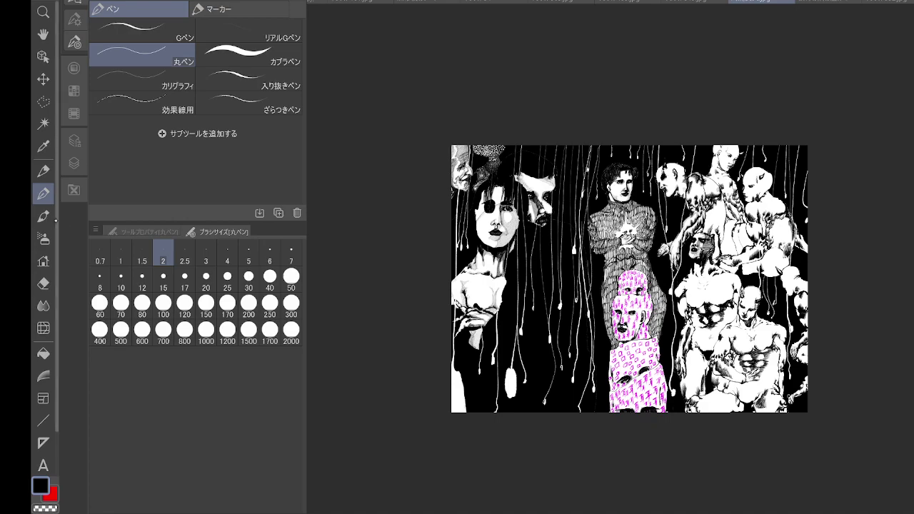
# - With the size 3 round watercolor brush, shade the horned figure's throat and neck hollow in light gray
pyautogui.press('b')
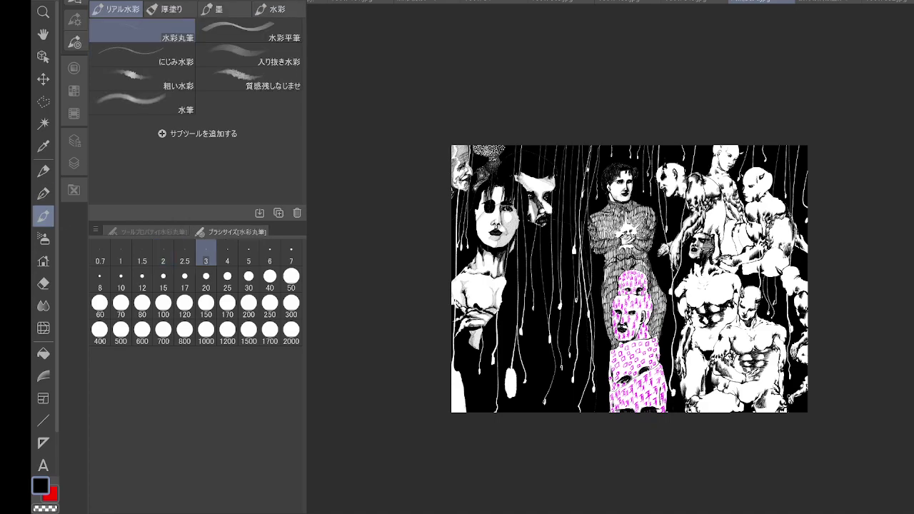
pyautogui.scroll(5, 711, 289)
pyautogui.moveTo(705, 246); pyautogui.dragTo(691, 346)
pyautogui.scroll(2, 691, 346)
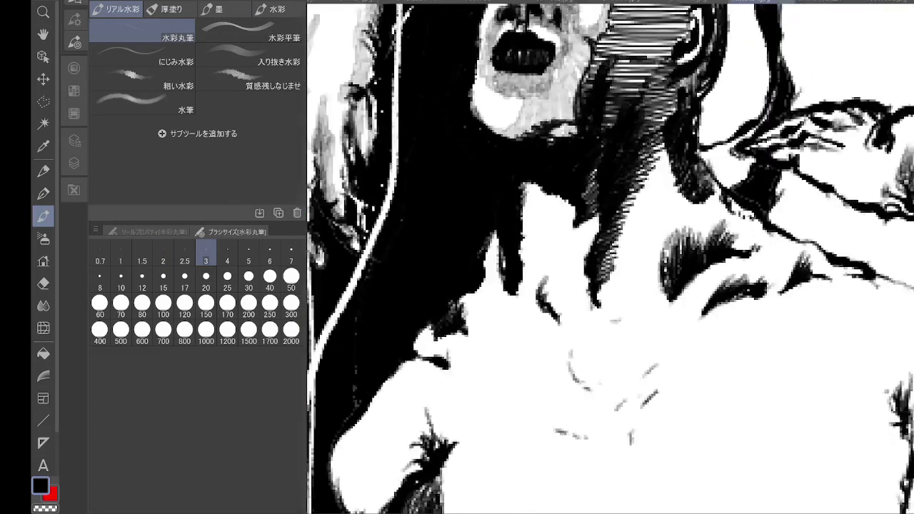
pyautogui.scroll(1, 653, 298)
pyautogui.moveTo(607, 235); pyautogui.dragTo(623, 298)
pyautogui.moveTo(531, 239)
pyautogui.mouseDown()
pyautogui.moveTo(584, 277)
pyautogui.moveTo(580, 378)
pyautogui.moveTo(551, 356)
pyautogui.moveTo(571, 322)
pyautogui.moveTo(581, 382)
pyautogui.moveTo(578, 306)
pyautogui.moveTo(605, 279)
pyautogui.moveTo(604, 368)
pyautogui.moveTo(622, 337)
pyautogui.moveTo(631, 282)
pyautogui.moveTo(678, 204)
pyautogui.moveTo(632, 293)
pyautogui.mouseUp()
pyautogui.moveTo(621, 335); pyautogui.dragTo(611, 379)
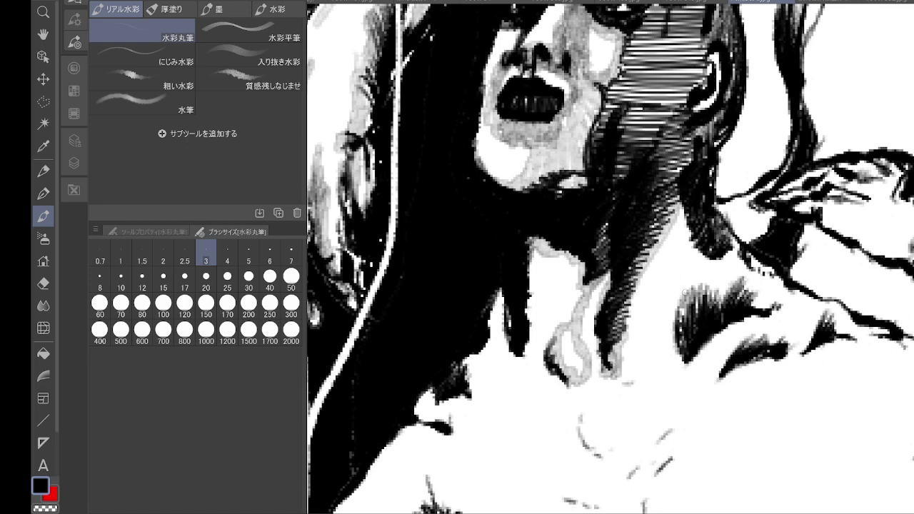
# - Surround the large hatched patch above the collarbone with light gray and soften the tip of the neck shadow
pyautogui.moveTo(675, 283)
pyautogui.mouseDown()
pyautogui.moveTo(667, 343)
pyautogui.moveTo(676, 371)
pyautogui.mouseUp()
pyautogui.moveTo(620, 340)
pyautogui.mouseDown()
pyautogui.moveTo(628, 389)
pyautogui.moveTo(616, 377)
pyautogui.mouseUp()
pyautogui.moveTo(678, 284)
pyautogui.mouseDown()
pyautogui.moveTo(676, 371)
pyautogui.moveTo(694, 351)
pyautogui.moveTo(773, 309)
pyautogui.moveTo(734, 282)
pyautogui.moveTo(707, 288)
pyautogui.moveTo(681, 309)
pyautogui.moveTo(691, 332)
pyautogui.moveTo(708, 289)
pyautogui.mouseUp()
pyautogui.moveTo(711, 290)
pyautogui.mouseDown()
pyautogui.moveTo(705, 321)
pyautogui.moveTo(739, 275)
pyautogui.mouseUp()
pyautogui.moveTo(746, 310)
pyautogui.mouseDown()
pyautogui.moveTo(751, 277)
pyautogui.moveTo(773, 277)
pyautogui.mouseUp()
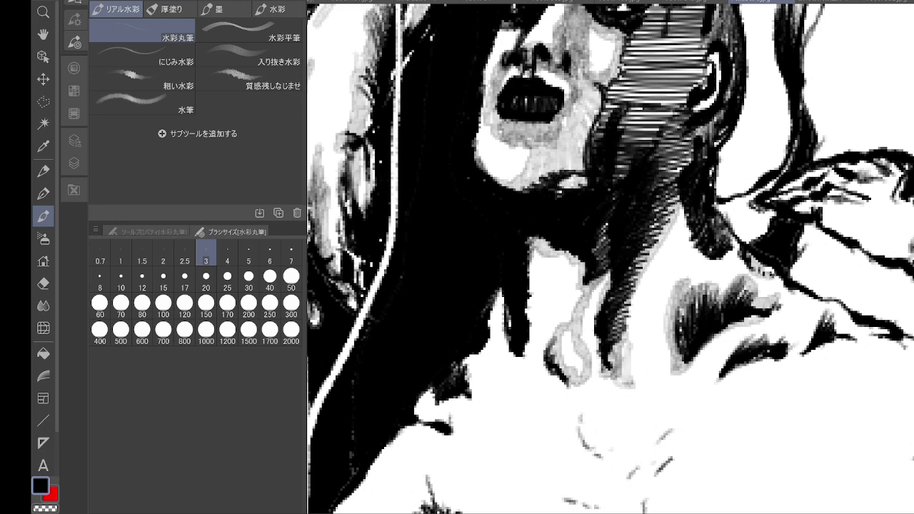
# - Paint light gray beneath the dark shadow behind the neck and around the second hatched patch along the collarbone
pyautogui.moveTo(739, 241)
pyautogui.mouseDown()
pyautogui.moveTo(715, 259)
pyautogui.moveTo(691, 207)
pyautogui.moveTo(689, 234)
pyautogui.moveTo(707, 262)
pyautogui.moveTo(733, 254)
pyautogui.moveTo(739, 241)
pyautogui.mouseUp()
pyautogui.moveTo(684, 283)
pyautogui.mouseDown()
pyautogui.moveTo(693, 349)
pyautogui.moveTo(764, 318)
pyautogui.moveTo(748, 296)
pyautogui.moveTo(710, 287)
pyautogui.mouseUp()
pyautogui.moveTo(718, 374)
pyautogui.mouseDown()
pyautogui.moveTo(743, 341)
pyautogui.moveTo(768, 329)
pyautogui.moveTo(777, 357)
pyautogui.moveTo(721, 374)
pyautogui.mouseUp()
pyautogui.moveTo(785, 339); pyautogui.dragTo(767, 355)
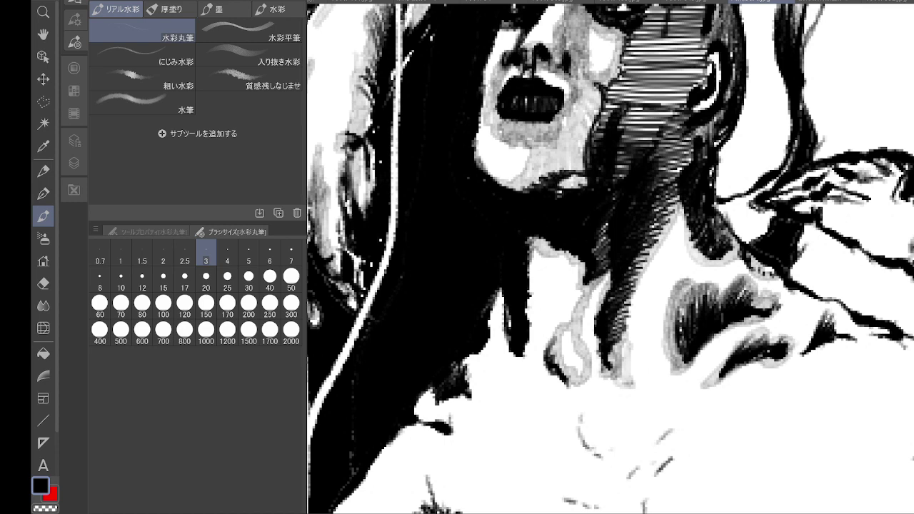
# - Extend the light gray around the outer hatched patch and onto the shoulder, and along the neck shadow's hatched edge
pyautogui.moveTo(828, 314)
pyautogui.mouseDown()
pyautogui.moveTo(806, 348)
pyautogui.moveTo(826, 313)
pyautogui.moveTo(838, 330)
pyautogui.moveTo(814, 348)
pyautogui.mouseUp()
pyautogui.moveTo(864, 333)
pyautogui.mouseDown()
pyautogui.moveTo(810, 351)
pyautogui.moveTo(860, 340)
pyautogui.moveTo(903, 345)
pyautogui.moveTo(893, 364)
pyautogui.mouseUp()
pyautogui.moveTo(825, 317)
pyautogui.mouseDown()
pyautogui.moveTo(806, 346)
pyautogui.moveTo(779, 361)
pyautogui.moveTo(788, 355)
pyautogui.mouseUp()
pyautogui.moveTo(786, 298)
pyautogui.mouseDown()
pyautogui.moveTo(775, 317)
pyautogui.moveTo(802, 301)
pyautogui.moveTo(781, 317)
pyautogui.mouseUp()
pyautogui.moveTo(632, 299); pyautogui.dragTo(615, 358)
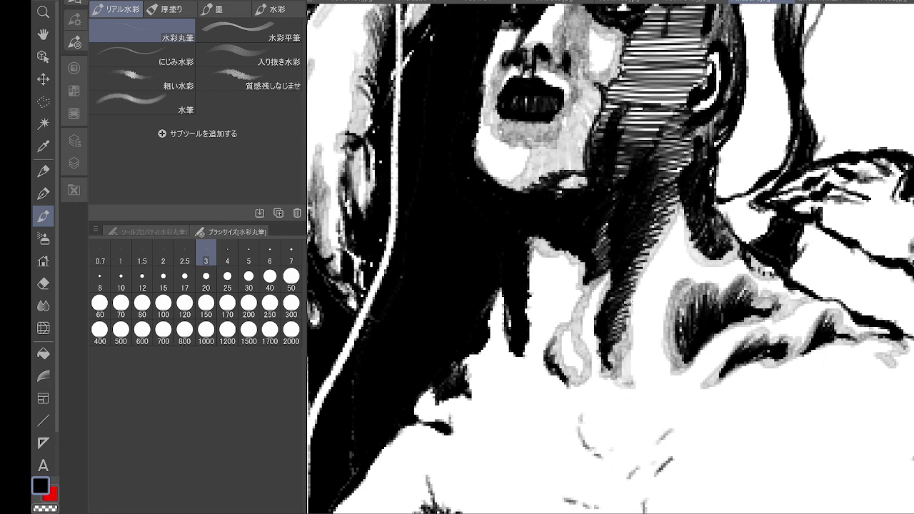
pyautogui.moveTo(651, 247)
pyautogui.mouseDown()
pyautogui.moveTo(624, 368)
pyautogui.moveTo(613, 381)
pyautogui.mouseUp()
# - Shade the dark neck tendon's edges and the collarbone on the black background side with light gray watercolor
pyautogui.moveTo(536, 249); pyautogui.dragTo(528, 356)
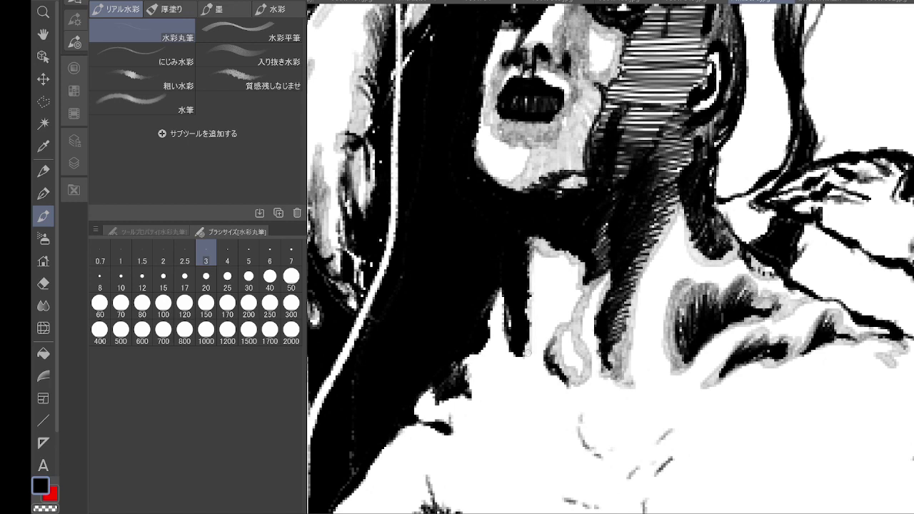
pyautogui.moveTo(529, 299)
pyautogui.mouseDown()
pyautogui.moveTo(529, 356)
pyautogui.moveTo(509, 347)
pyautogui.mouseUp()
pyautogui.moveTo(503, 290)
pyautogui.mouseDown()
pyautogui.moveTo(501, 329)
pyautogui.moveTo(519, 349)
pyautogui.mouseUp()
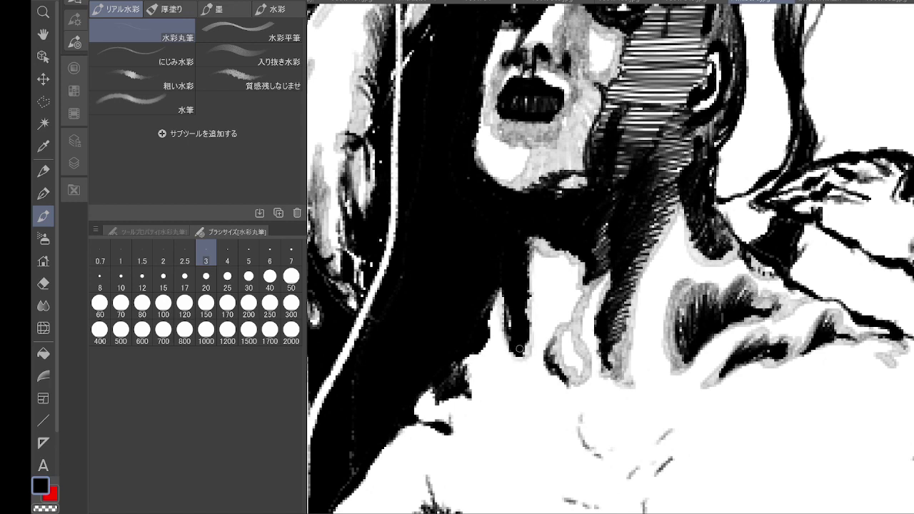
pyautogui.moveTo(501, 291)
pyautogui.mouseDown()
pyautogui.moveTo(468, 363)
pyautogui.moveTo(472, 393)
pyautogui.moveTo(433, 405)
pyautogui.moveTo(421, 425)
pyautogui.mouseUp()
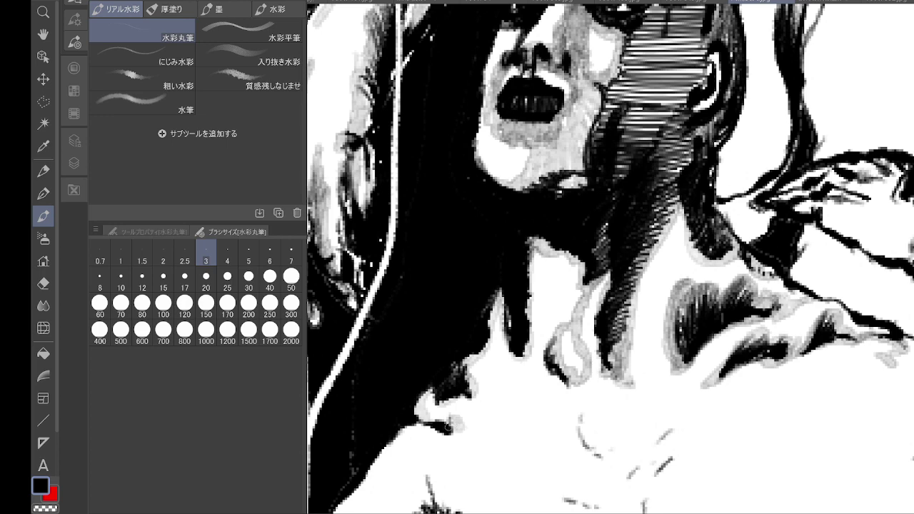
pyautogui.moveTo(458, 432)
pyautogui.mouseDown()
pyautogui.moveTo(480, 424)
pyautogui.moveTo(512, 431)
pyautogui.mouseUp()
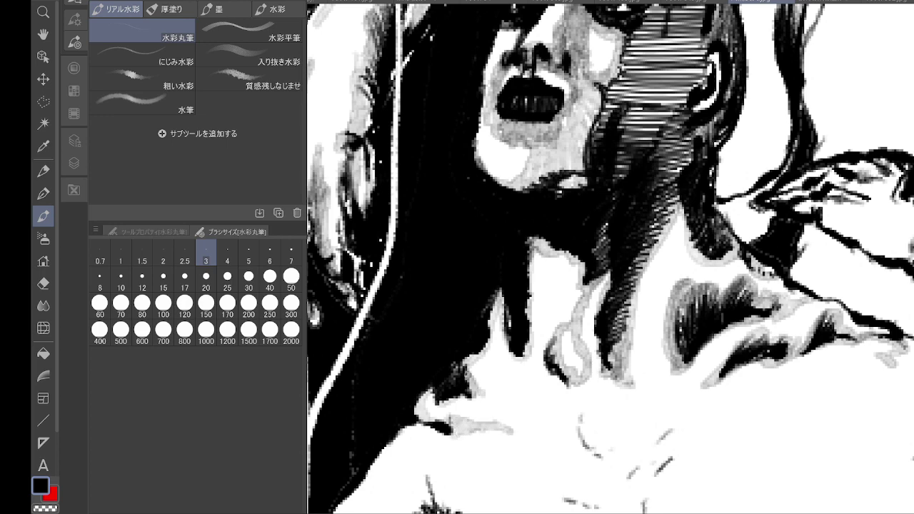
pyautogui.moveTo(493, 303)
pyautogui.mouseDown()
pyautogui.moveTo(500, 350)
pyautogui.moveTo(505, 314)
pyautogui.moveTo(510, 354)
pyautogui.moveTo(520, 350)
pyautogui.mouseUp()
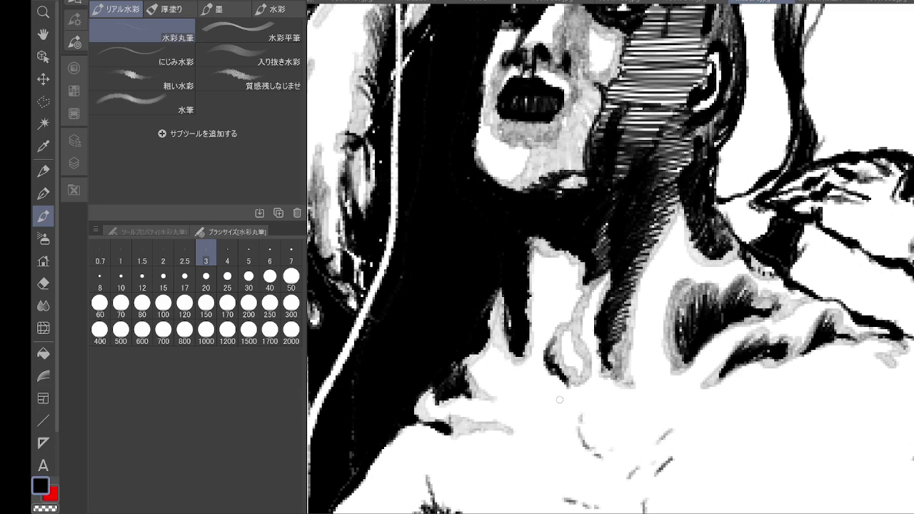
# - Undo the stray chest stroke and shade the breastbone marks with gray patches down the center of the chest
pyautogui.scroll(-2, 561, 399)
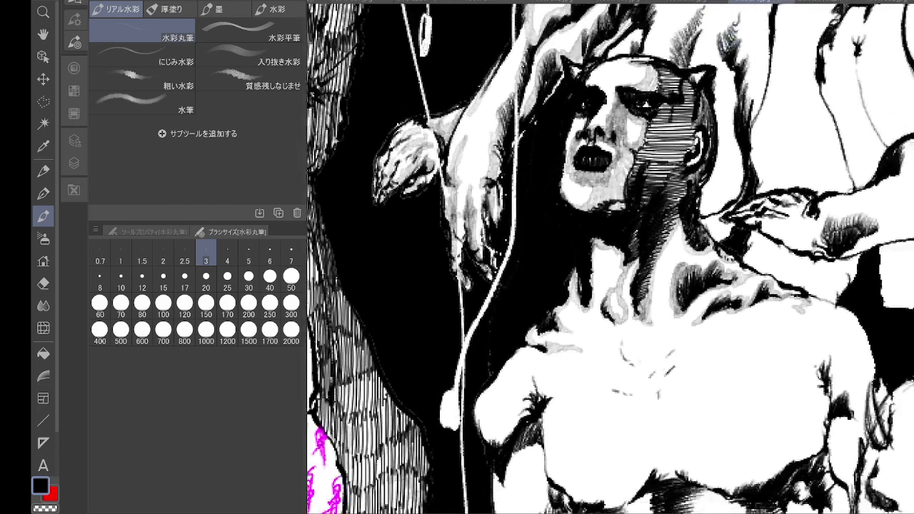
pyautogui.scroll(-2, 561, 398)
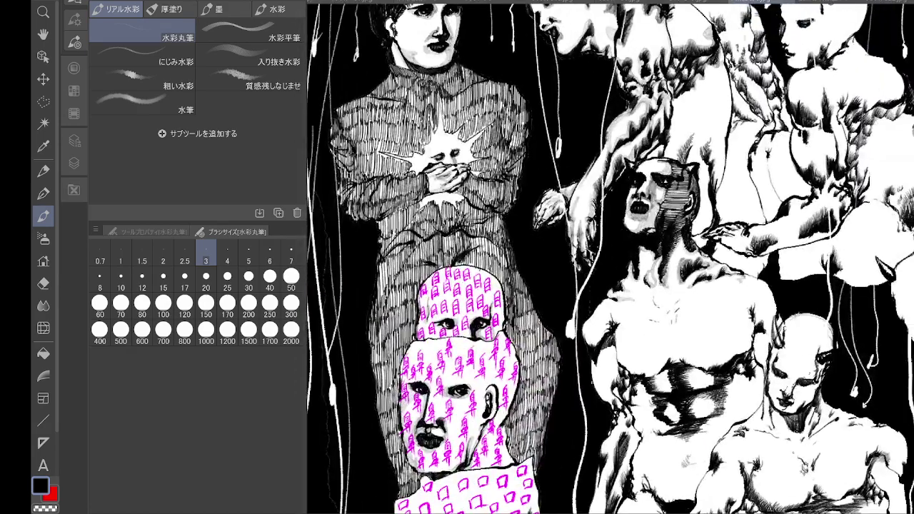
pyautogui.scroll(5, 678, 264)
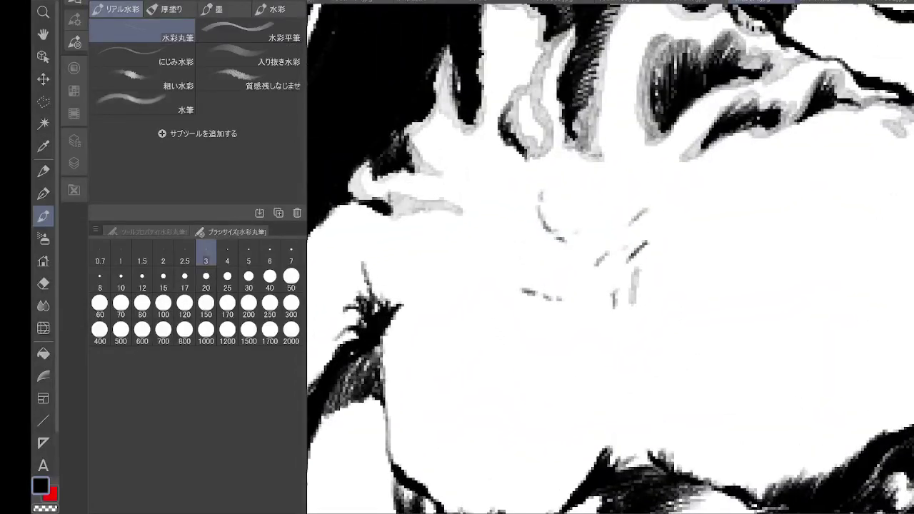
pyautogui.hotkey('ctrl', 'z')
pyautogui.moveTo(614, 253)
pyautogui.mouseDown()
pyautogui.moveTo(682, 175)
pyautogui.moveTo(643, 228)
pyautogui.moveTo(616, 243)
pyautogui.mouseUp()
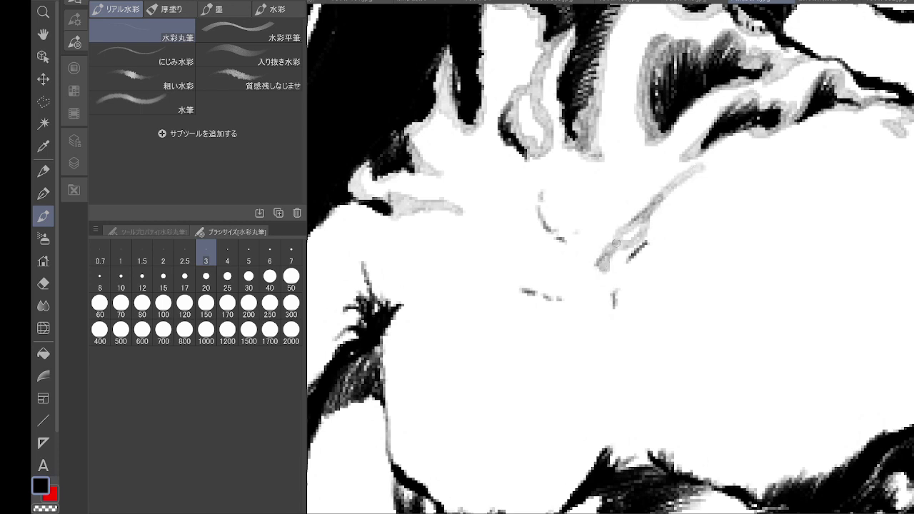
pyautogui.moveTo(541, 193); pyautogui.dragTo(577, 264)
pyautogui.moveTo(523, 290); pyautogui.dragTo(574, 298)
pyautogui.moveTo(627, 250)
pyautogui.mouseDown()
pyautogui.moveTo(609, 284)
pyautogui.moveTo(637, 264)
pyautogui.moveTo(627, 291)
pyautogui.moveTo(632, 317)
pyautogui.moveTo(579, 333)
pyautogui.moveTo(585, 355)
pyautogui.moveTo(582, 333)
pyautogui.moveTo(627, 344)
pyautogui.moveTo(630, 357)
pyautogui.mouseUp()
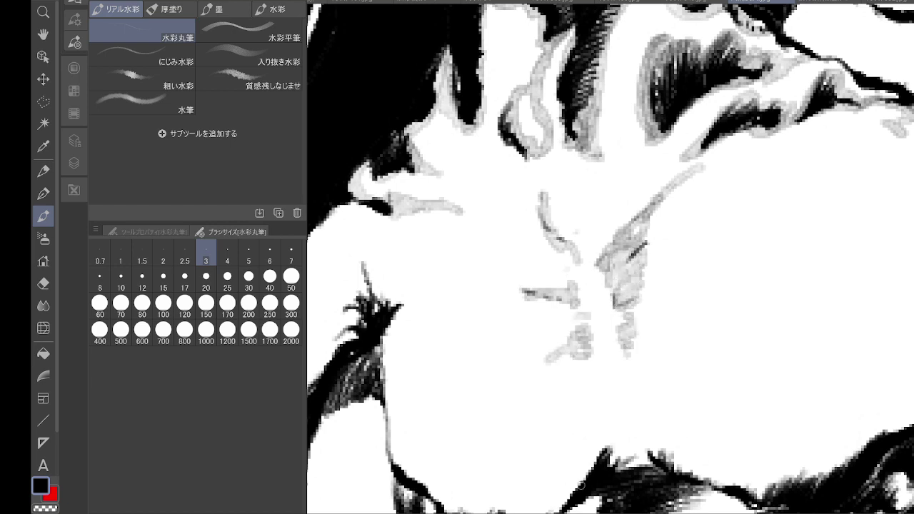
# - Fill the notch between the lower edges of the chest muscles with short light gray strokes
pyautogui.moveTo(580, 485)
pyautogui.mouseDown()
pyautogui.moveTo(602, 439)
pyautogui.moveTo(616, 459)
pyautogui.moveTo(605, 433)
pyautogui.mouseUp()
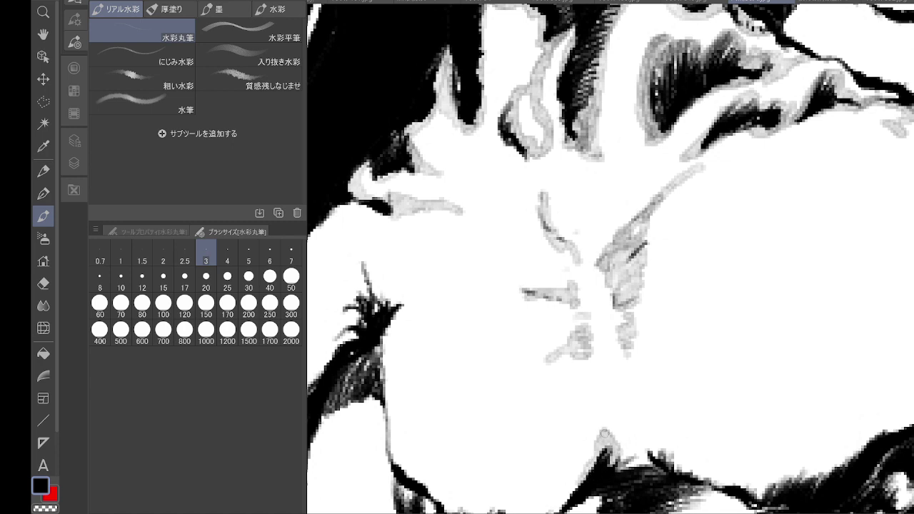
pyautogui.moveTo(621, 464)
pyautogui.mouseDown()
pyautogui.moveTo(624, 432)
pyautogui.moveTo(630, 457)
pyautogui.moveTo(641, 420)
pyautogui.moveTo(651, 457)
pyautogui.moveTo(622, 470)
pyautogui.mouseUp()
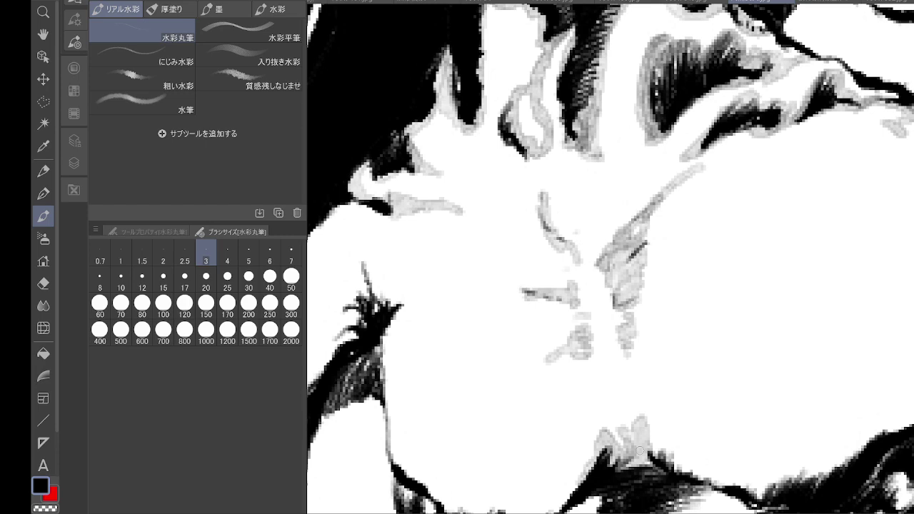
pyautogui.moveTo(639, 450); pyautogui.dragTo(774, 352)
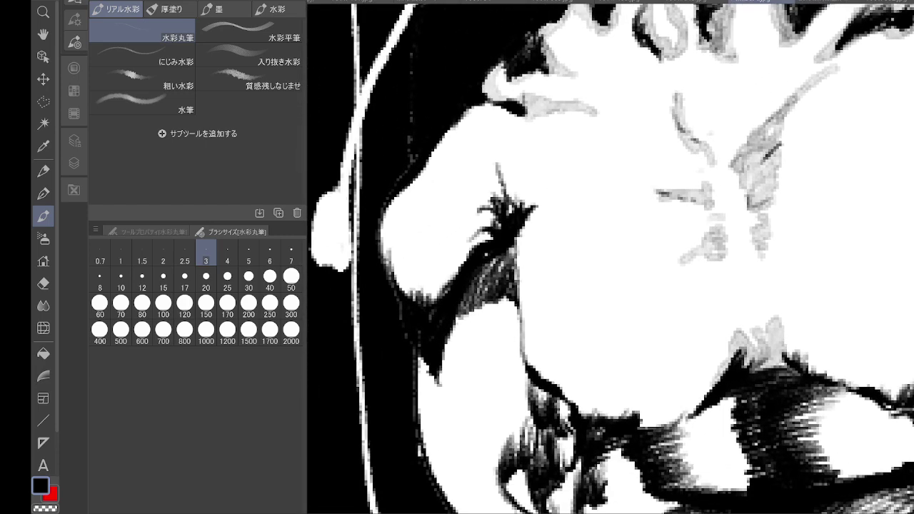
# - Add gray to the armpit creases, the rounded shoulder's outer contour and the upper arm below the dark shadow
pyautogui.moveTo(498, 167)
pyautogui.mouseDown()
pyautogui.moveTo(512, 207)
pyautogui.moveTo(521, 206)
pyautogui.mouseUp()
pyautogui.moveTo(533, 187)
pyautogui.mouseDown()
pyautogui.moveTo(525, 209)
pyautogui.moveTo(482, 209)
pyautogui.mouseUp()
pyautogui.moveTo(495, 240); pyautogui.dragTo(471, 232)
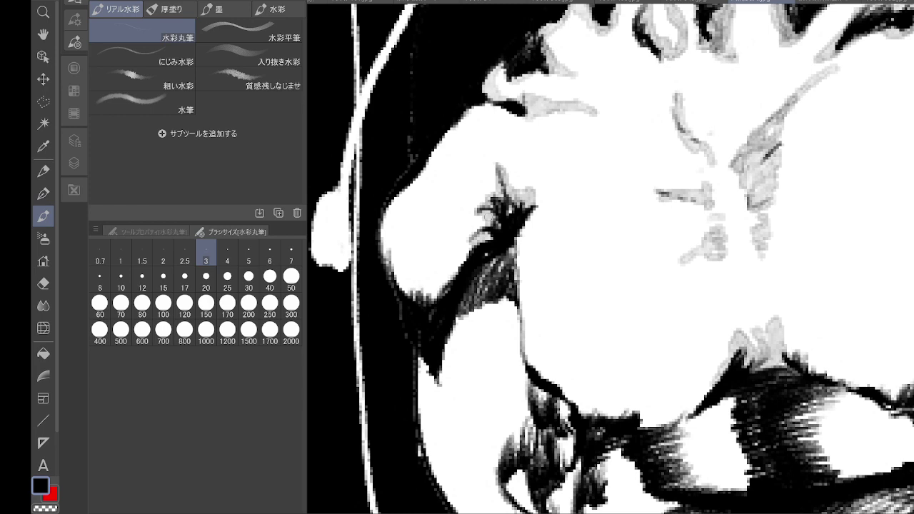
pyautogui.moveTo(387, 220)
pyautogui.mouseDown()
pyautogui.moveTo(403, 287)
pyautogui.moveTo(414, 291)
pyautogui.moveTo(445, 289)
pyautogui.moveTo(477, 245)
pyautogui.mouseUp()
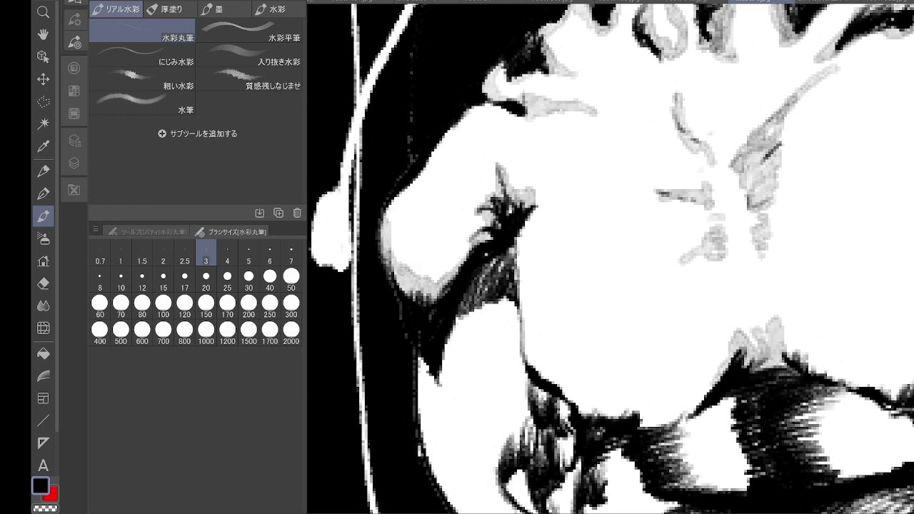
pyautogui.moveTo(402, 272)
pyautogui.mouseDown()
pyautogui.moveTo(387, 233)
pyautogui.moveTo(430, 155)
pyautogui.moveTo(467, 115)
pyautogui.moveTo(421, 175)
pyautogui.moveTo(435, 212)
pyautogui.moveTo(426, 289)
pyautogui.moveTo(466, 297)
pyautogui.moveTo(460, 321)
pyautogui.moveTo(500, 303)
pyautogui.moveTo(451, 337)
pyautogui.moveTo(441, 393)
pyautogui.mouseUp()
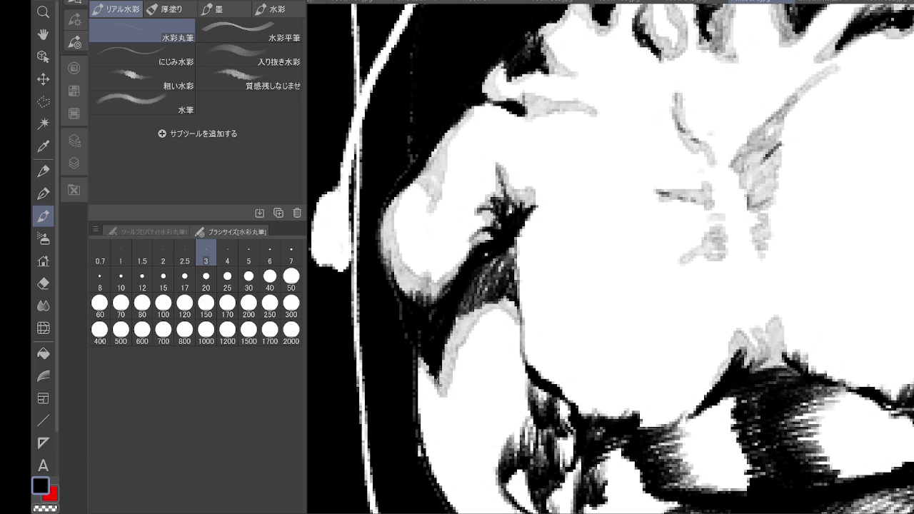
# - Shade the side of the chest below the armpit and the top edge of the shoulder with light gray
pyautogui.moveTo(506, 307); pyautogui.dragTo(517, 320)
pyautogui.moveTo(491, 232)
pyautogui.mouseDown()
pyautogui.moveTo(542, 224)
pyautogui.moveTo(521, 268)
pyautogui.moveTo(526, 339)
pyautogui.moveTo(524, 319)
pyautogui.moveTo(544, 374)
pyautogui.mouseUp()
pyautogui.moveTo(471, 110)
pyautogui.mouseDown()
pyautogui.moveTo(501, 113)
pyautogui.moveTo(479, 114)
pyautogui.mouseUp()
pyautogui.moveTo(507, 170); pyautogui.dragTo(491, 224)
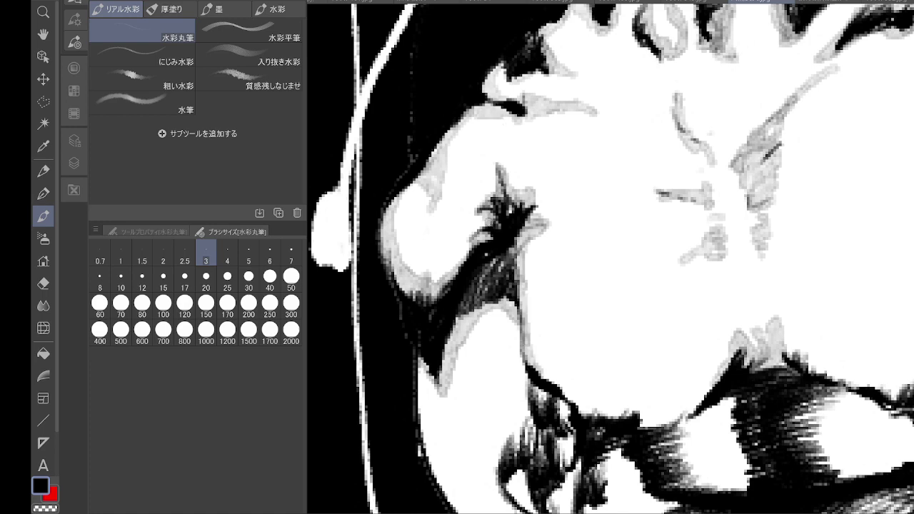
# - Paint light gray down the length of the arm and along its inner edge to the elbow
pyautogui.moveTo(592, 314); pyautogui.dragTo(620, 197)
pyautogui.moveTo(476, 248)
pyautogui.mouseDown()
pyautogui.moveTo(469, 289)
pyautogui.moveTo(531, 443)
pyautogui.moveTo(546, 411)
pyautogui.moveTo(573, 435)
pyautogui.mouseUp()
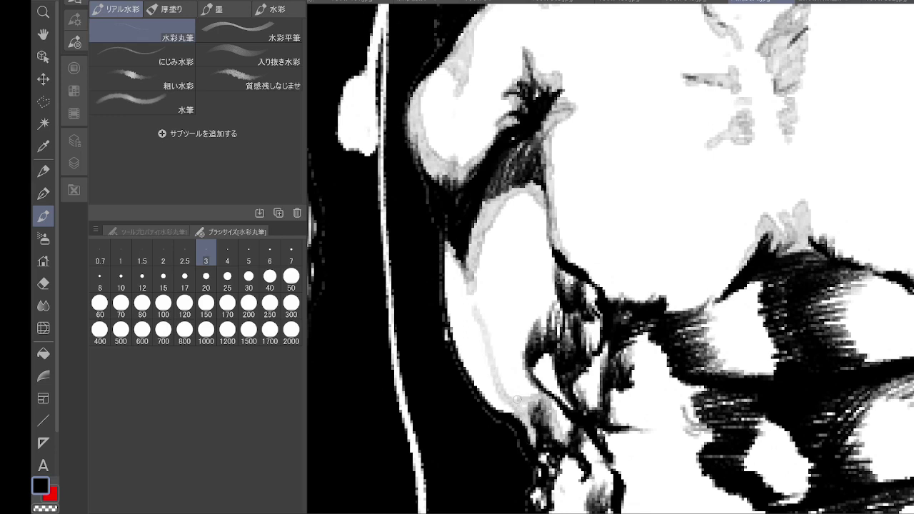
pyautogui.moveTo(557, 330)
pyautogui.mouseDown()
pyautogui.moveTo(557, 280)
pyautogui.moveTo(547, 330)
pyautogui.moveTo(534, 334)
pyautogui.moveTo(529, 386)
pyautogui.moveTo(557, 412)
pyautogui.mouseUp()
pyautogui.moveTo(537, 363); pyautogui.dragTo(547, 385)
pyautogui.moveTo(541, 355); pyautogui.dragTo(558, 419)
pyautogui.moveTo(557, 265)
pyautogui.mouseDown()
pyautogui.moveTo(523, 409)
pyautogui.moveTo(541, 404)
pyautogui.mouseUp()
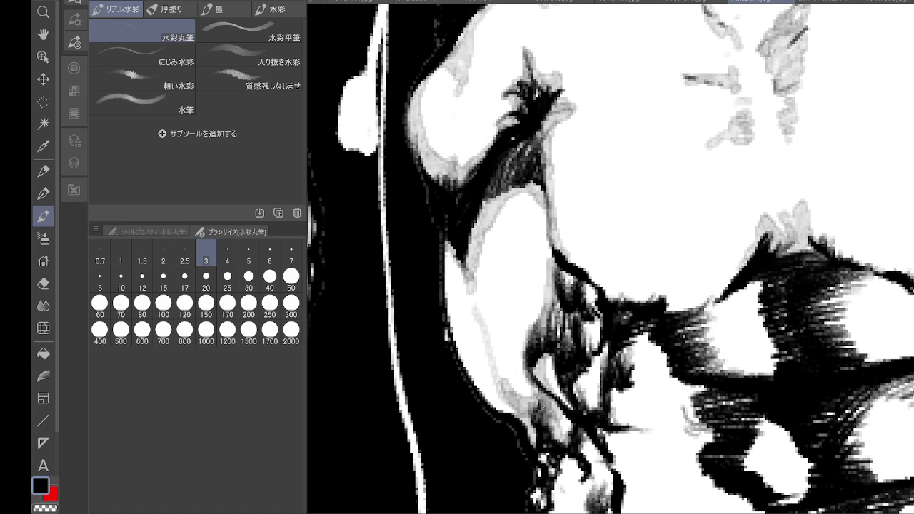
# - Tint the small white gaps between the rib muscles beside the arm with gray watercolor
pyautogui.moveTo(589, 325); pyautogui.dragTo(596, 338)
pyautogui.moveTo(598, 300); pyautogui.dragTo(581, 285)
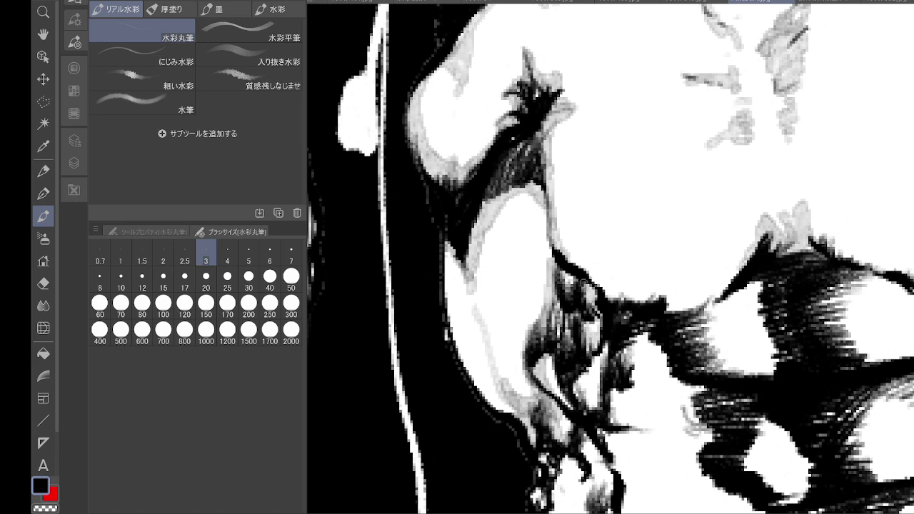
pyautogui.moveTo(550, 348)
pyautogui.mouseDown()
pyautogui.moveTo(573, 411)
pyautogui.moveTo(595, 353)
pyautogui.moveTo(594, 408)
pyautogui.mouseUp()
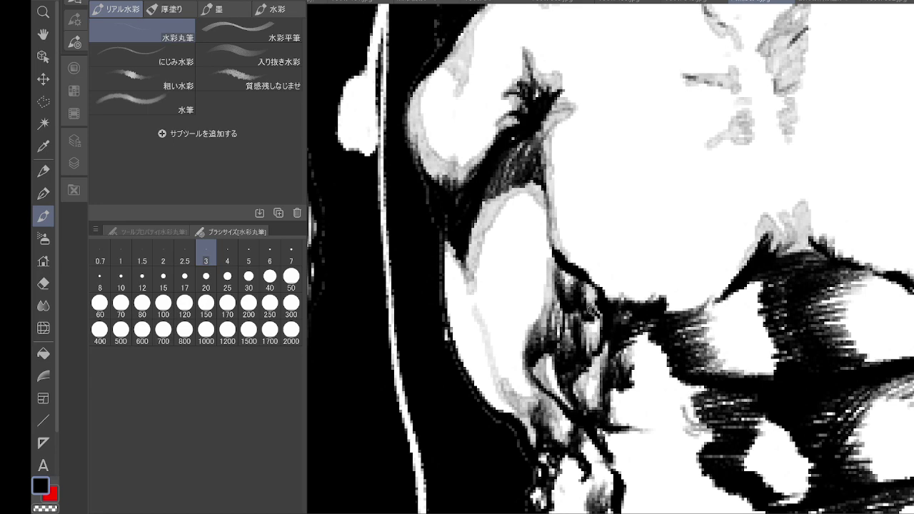
pyautogui.moveTo(591, 310); pyautogui.dragTo(596, 312)
# - Paint a light gray band along the side and lower contour of the chest, from the armpit creases to the rib shadows
pyautogui.moveTo(549, 227)
pyautogui.mouseDown()
pyautogui.moveTo(647, 305)
pyautogui.moveTo(701, 289)
pyautogui.moveTo(711, 297)
pyautogui.moveTo(691, 300)
pyautogui.moveTo(744, 257)
pyautogui.moveTo(688, 283)
pyautogui.moveTo(633, 294)
pyautogui.moveTo(605, 280)
pyautogui.moveTo(554, 227)
pyautogui.moveTo(547, 135)
pyautogui.moveTo(558, 202)
pyautogui.moveTo(568, 127)
pyautogui.mouseUp()
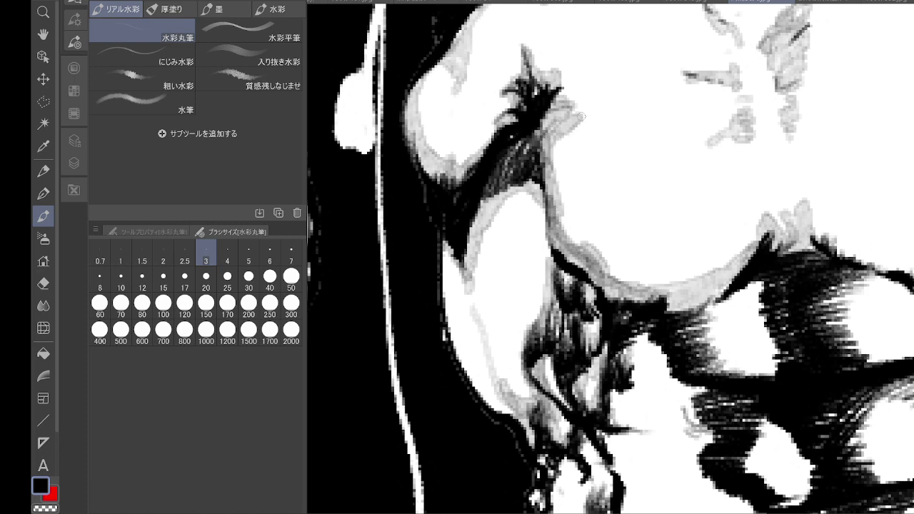
pyautogui.moveTo(663, 443)
pyautogui.mouseDown()
pyautogui.moveTo(637, 408)
pyautogui.moveTo(632, 357)
pyautogui.mouseUp()
pyautogui.moveTo(631, 357); pyautogui.dragTo(636, 331)
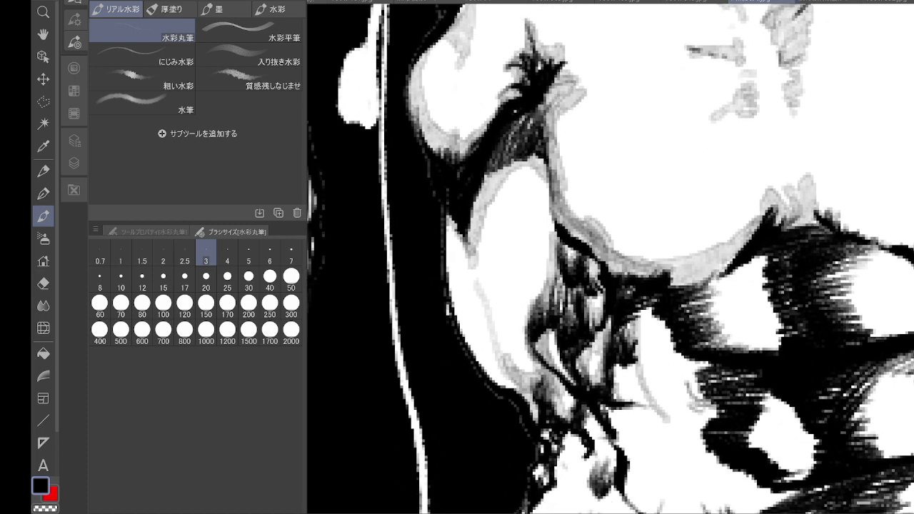
pyautogui.scroll(-2, 628, 386)
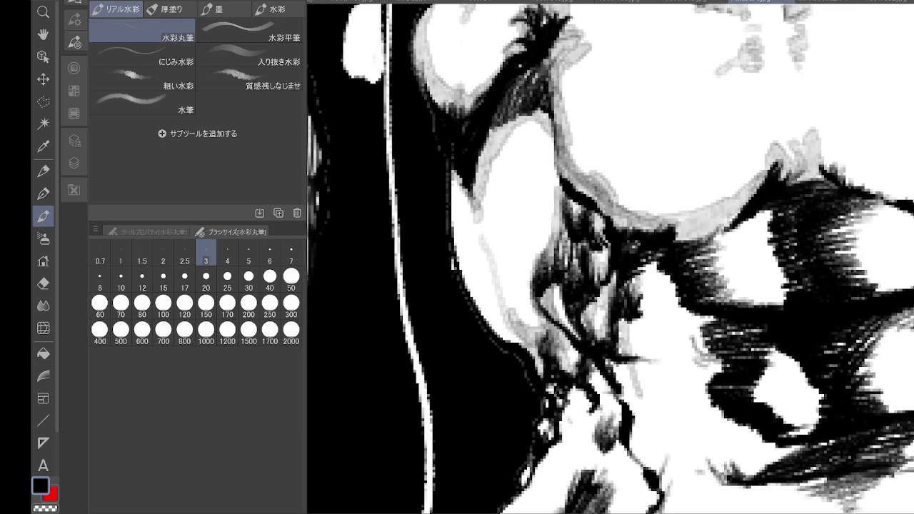
pyautogui.hotkey('ctrl', 'z')
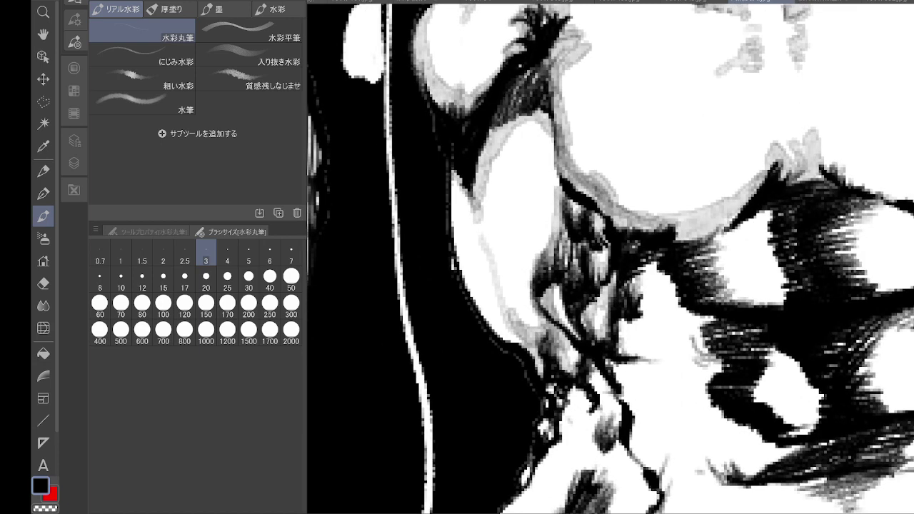
# - Shade the white flank between the arm and the rib shadows with light gray down to the waist crease
pyautogui.moveTo(618, 321)
pyautogui.mouseDown()
pyautogui.moveTo(625, 354)
pyautogui.moveTo(649, 360)
pyautogui.moveTo(630, 315)
pyautogui.moveTo(656, 299)
pyautogui.moveTo(637, 274)
pyautogui.moveTo(658, 269)
pyautogui.moveTo(690, 313)
pyautogui.moveTo(639, 300)
pyautogui.moveTo(663, 276)
pyautogui.moveTo(646, 315)
pyautogui.moveTo(698, 318)
pyautogui.moveTo(637, 334)
pyautogui.moveTo(664, 329)
pyautogui.moveTo(650, 350)
pyautogui.moveTo(655, 340)
pyautogui.mouseUp()
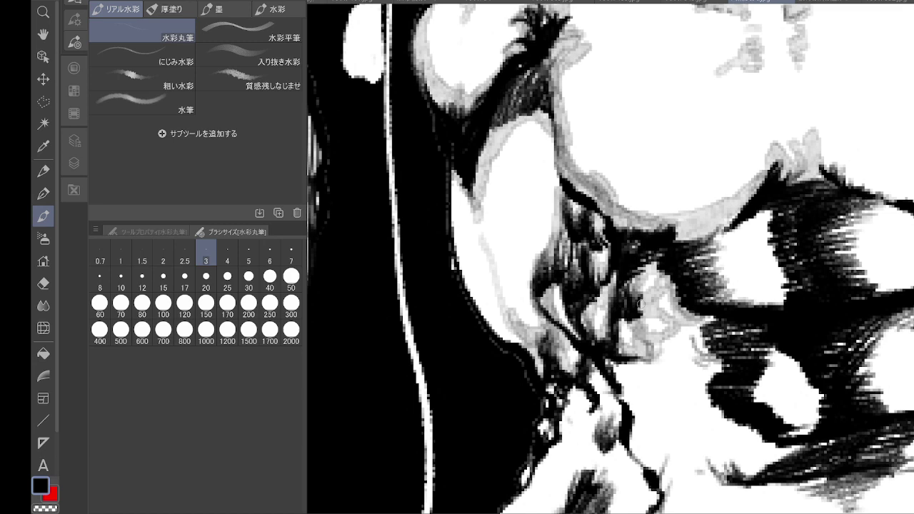
pyautogui.moveTo(495, 162)
pyautogui.mouseDown()
pyautogui.moveTo(528, 136)
pyautogui.moveTo(542, 142)
pyautogui.moveTo(514, 146)
pyautogui.moveTo(550, 179)
pyautogui.moveTo(546, 197)
pyautogui.moveTo(523, 54)
pyautogui.mouseUp()
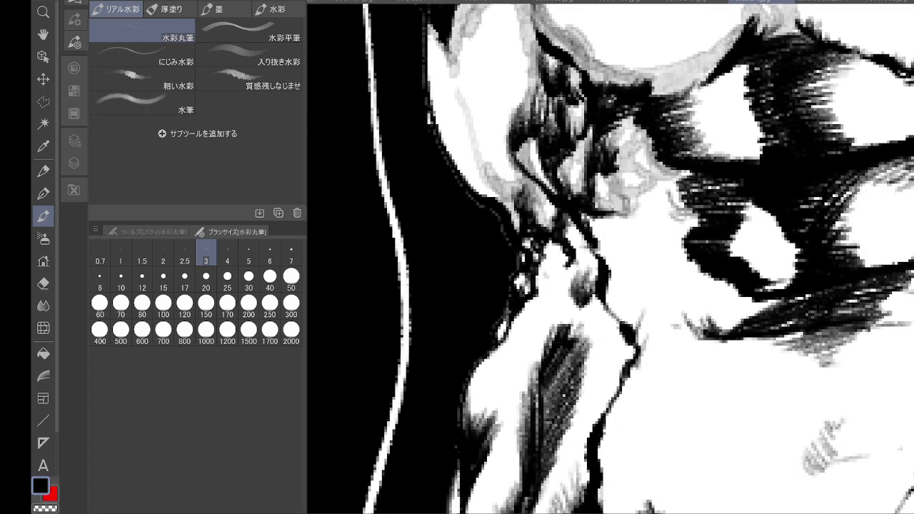
pyautogui.moveTo(644, 200)
pyautogui.mouseDown()
pyautogui.moveTo(670, 217)
pyautogui.moveTo(654, 202)
pyautogui.moveTo(595, 244)
pyautogui.moveTo(607, 290)
pyautogui.moveTo(647, 307)
pyautogui.moveTo(644, 343)
pyautogui.moveTo(659, 352)
pyautogui.moveTo(639, 294)
pyautogui.moveTo(654, 312)
pyautogui.moveTo(658, 341)
pyautogui.moveTo(636, 214)
pyautogui.moveTo(648, 209)
pyautogui.moveTo(633, 218)
pyautogui.moveTo(632, 243)
pyautogui.moveTo(644, 270)
pyautogui.moveTo(636, 292)
pyautogui.moveTo(650, 327)
pyautogui.mouseUp()
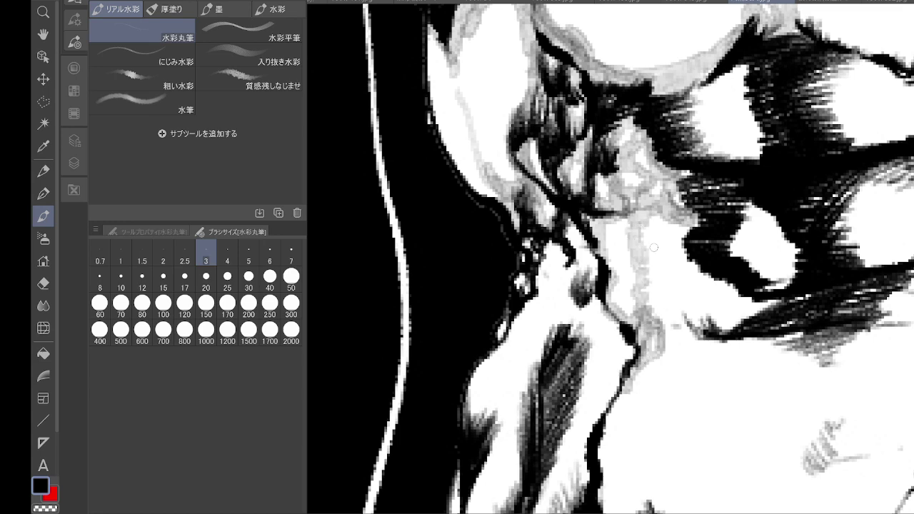
pyautogui.moveTo(653, 248)
pyautogui.mouseDown()
pyautogui.moveTo(663, 214)
pyautogui.moveTo(646, 245)
pyautogui.moveTo(667, 235)
pyautogui.moveTo(672, 250)
pyautogui.moveTo(624, 207)
pyautogui.moveTo(623, 321)
pyautogui.mouseUp()
pyautogui.moveTo(685, 251)
pyautogui.mouseDown()
pyautogui.moveTo(716, 287)
pyautogui.moveTo(751, 303)
pyautogui.mouseUp()
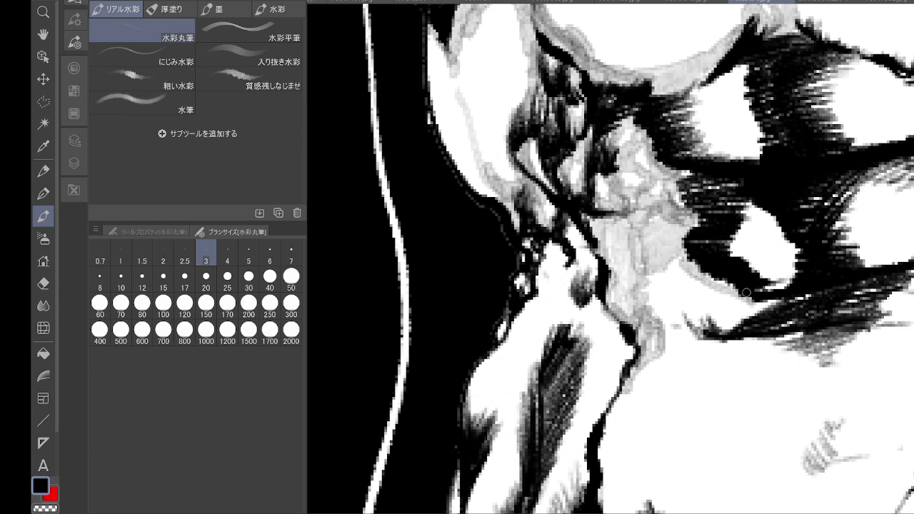
pyautogui.moveTo(711, 272)
pyautogui.mouseDown()
pyautogui.moveTo(745, 310)
pyautogui.moveTo(673, 313)
pyautogui.moveTo(662, 330)
pyautogui.moveTo(689, 337)
pyautogui.moveTo(752, 330)
pyautogui.mouseUp()
# - Soften the edges of the white highlights between the dark rib and abdominal shadows with light gray
pyautogui.moveTo(745, 225)
pyautogui.mouseDown()
pyautogui.moveTo(746, 207)
pyautogui.moveTo(771, 214)
pyautogui.moveTo(796, 250)
pyautogui.moveTo(762, 270)
pyautogui.moveTo(735, 253)
pyautogui.moveTo(746, 211)
pyautogui.moveTo(738, 290)
pyautogui.moveTo(707, 319)
pyautogui.moveTo(732, 306)
pyautogui.moveTo(660, 327)
pyautogui.moveTo(715, 314)
pyautogui.moveTo(734, 291)
pyautogui.moveTo(704, 287)
pyautogui.mouseUp()
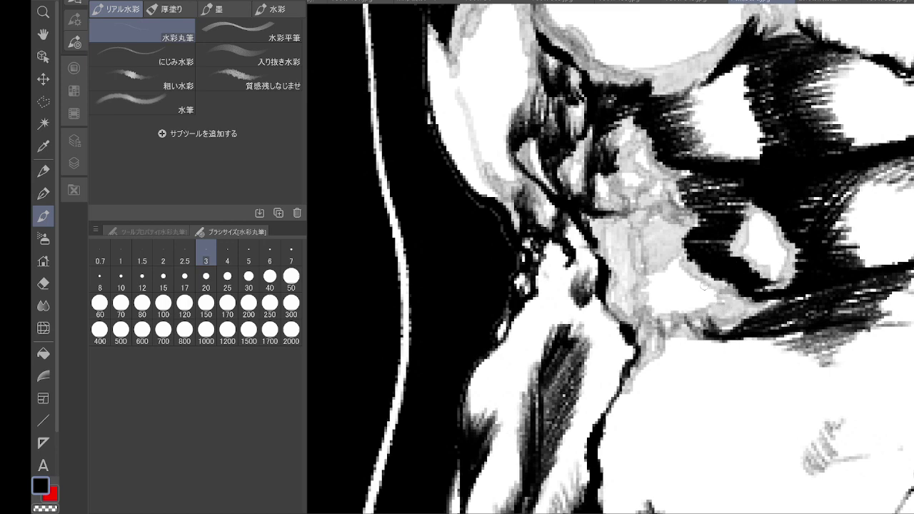
pyautogui.moveTo(736, 84)
pyautogui.mouseDown()
pyautogui.moveTo(707, 93)
pyautogui.moveTo(741, 71)
pyautogui.moveTo(756, 159)
pyautogui.moveTo(696, 143)
pyautogui.moveTo(689, 107)
pyautogui.moveTo(736, 77)
pyautogui.moveTo(810, 95)
pyautogui.moveTo(841, 59)
pyautogui.moveTo(834, 115)
pyautogui.moveTo(860, 146)
pyautogui.moveTo(860, 57)
pyautogui.moveTo(908, 87)
pyautogui.mouseUp()
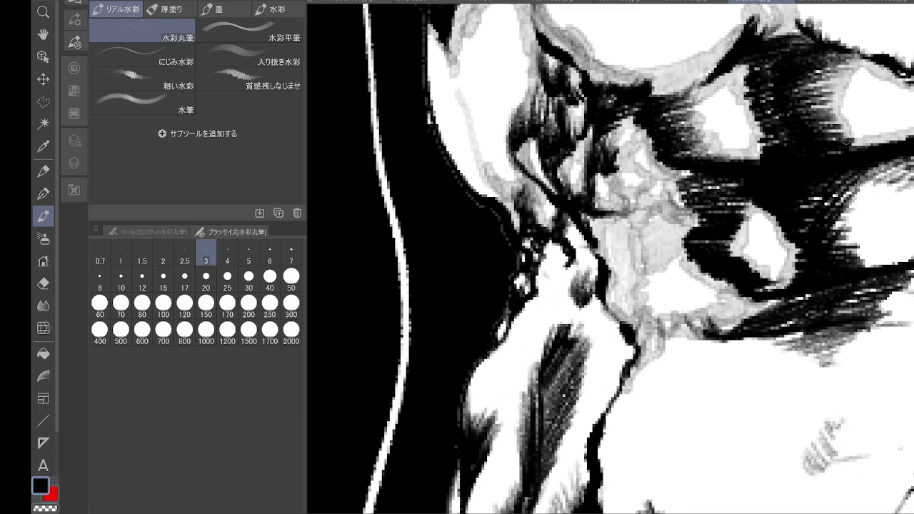
pyautogui.moveTo(888, 140)
pyautogui.mouseDown()
pyautogui.moveTo(877, 69)
pyautogui.moveTo(885, 133)
pyautogui.moveTo(875, 77)
pyautogui.moveTo(868, 131)
pyautogui.moveTo(848, 83)
pyautogui.mouseUp()
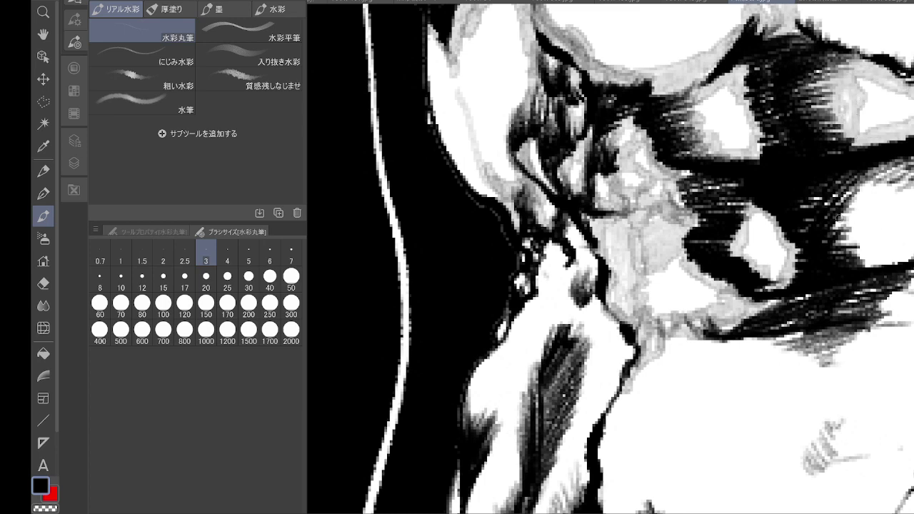
pyautogui.moveTo(811, 224)
pyautogui.mouseDown()
pyautogui.moveTo(774, 290)
pyautogui.moveTo(789, 304)
pyautogui.moveTo(784, 325)
pyautogui.mouseUp()
# - Tint the white area around the elbow folds with gray watercolor
pyautogui.moveTo(677, 340)
pyautogui.mouseDown()
pyautogui.moveTo(642, 378)
pyautogui.moveTo(668, 373)
pyautogui.moveTo(726, 263)
pyautogui.mouseUp()
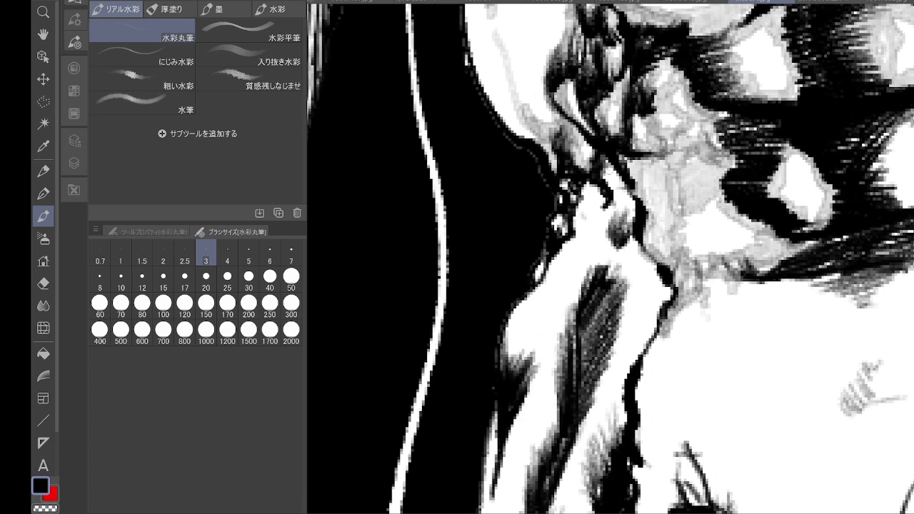
pyautogui.moveTo(608, 163)
pyautogui.mouseDown()
pyautogui.moveTo(614, 207)
pyautogui.moveTo(629, 219)
pyautogui.mouseUp()
pyautogui.moveTo(604, 187)
pyautogui.mouseDown()
pyautogui.moveTo(560, 241)
pyautogui.moveTo(582, 221)
pyautogui.moveTo(614, 251)
pyautogui.moveTo(608, 228)
pyautogui.moveTo(623, 226)
pyautogui.mouseUp()
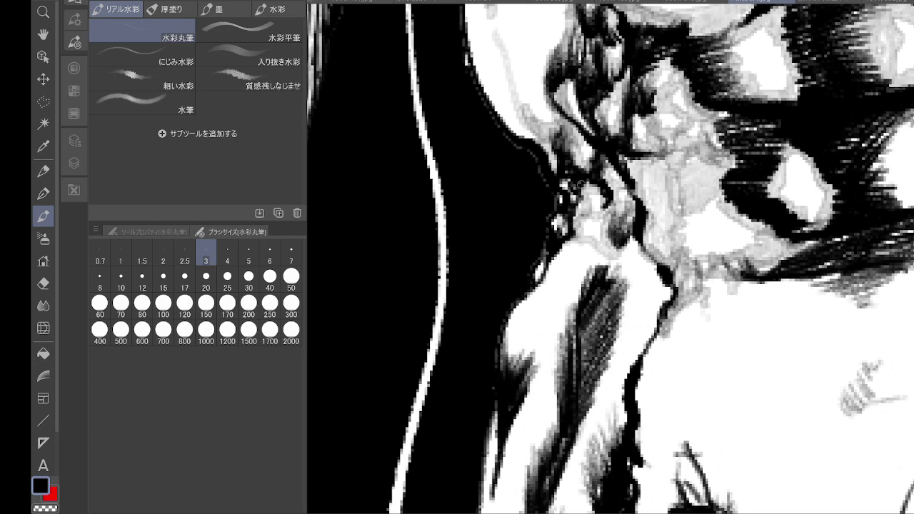
# - Shade the forearm's outer and inner edges and the borders of its dark central hatching with light gray
pyautogui.moveTo(546, 259)
pyautogui.mouseDown()
pyautogui.moveTo(514, 357)
pyautogui.moveTo(528, 365)
pyautogui.moveTo(514, 423)
pyautogui.mouseUp()
pyautogui.moveTo(547, 460)
pyautogui.mouseDown()
pyautogui.moveTo(529, 483)
pyautogui.moveTo(567, 314)
pyautogui.moveTo(593, 266)
pyautogui.moveTo(614, 328)
pyautogui.moveTo(587, 403)
pyautogui.moveTo(586, 292)
pyautogui.mouseUp()
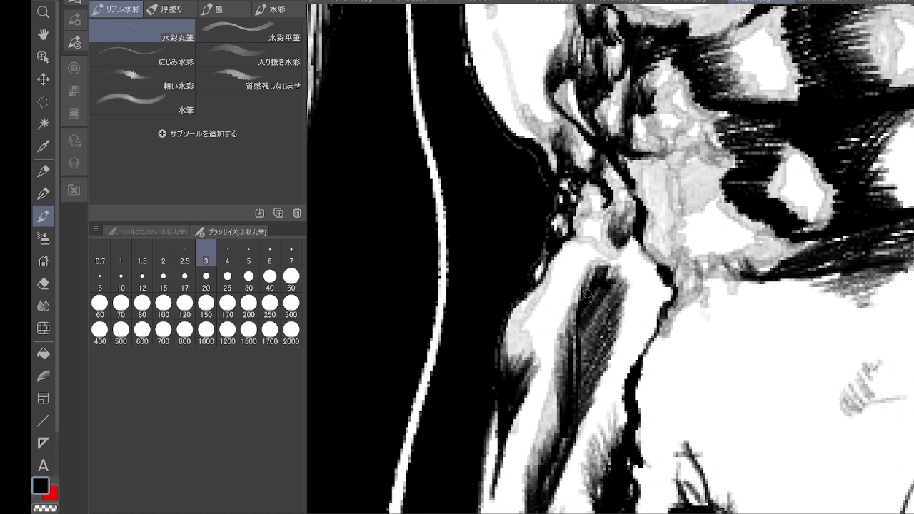
pyautogui.moveTo(573, 406)
pyautogui.mouseDown()
pyautogui.moveTo(587, 421)
pyautogui.moveTo(621, 275)
pyautogui.moveTo(639, 277)
pyautogui.moveTo(642, 294)
pyautogui.moveTo(660, 282)
pyautogui.moveTo(645, 294)
pyautogui.moveTo(646, 335)
pyautogui.moveTo(621, 328)
pyautogui.moveTo(619, 437)
pyautogui.moveTo(607, 448)
pyautogui.mouseUp()
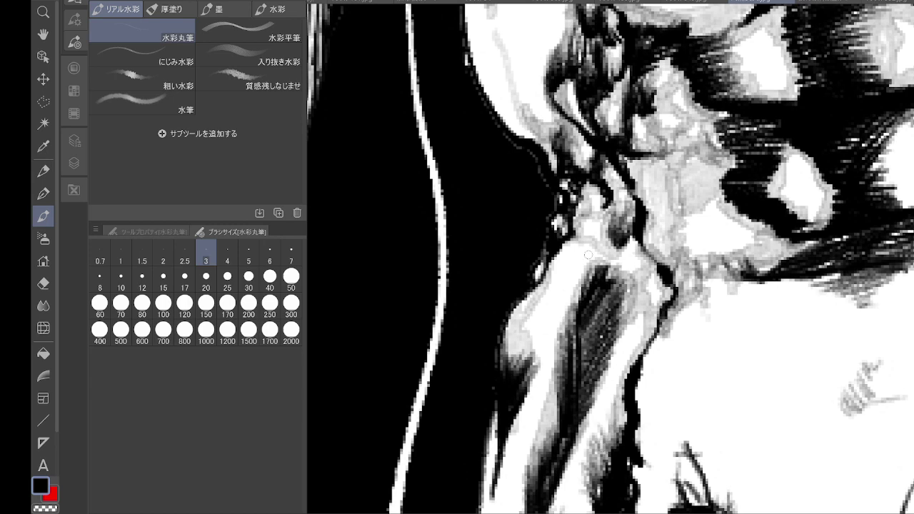
pyautogui.moveTo(588, 255)
pyautogui.mouseDown()
pyautogui.moveTo(564, 286)
pyautogui.moveTo(548, 357)
pyautogui.moveTo(532, 303)
pyautogui.moveTo(528, 382)
pyautogui.moveTo(541, 427)
pyautogui.moveTo(586, 300)
pyautogui.mouseUp()
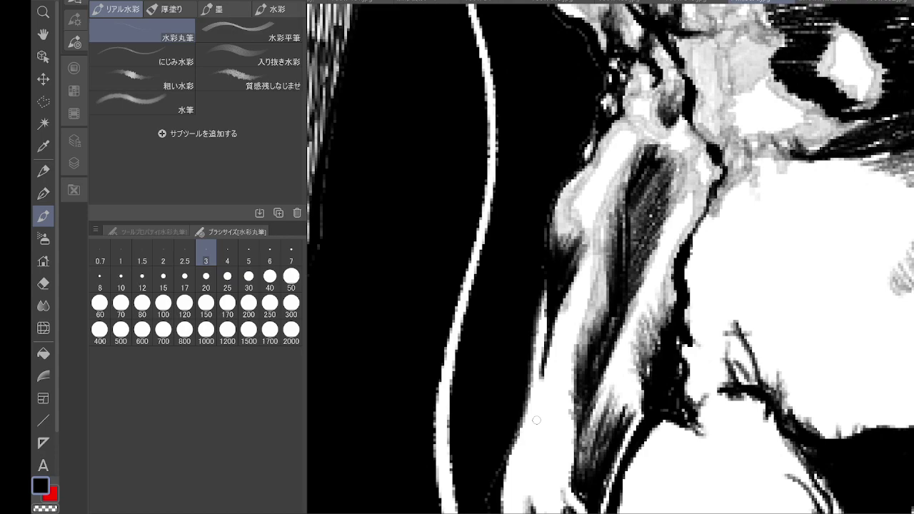
# - Add light gray to the lower forearm and wrist just above the hand
pyautogui.scroll(-4, 536, 420)
pyautogui.moveTo(537, 419); pyautogui.dragTo(505, 357)
pyautogui.scroll(4, 714, 307)
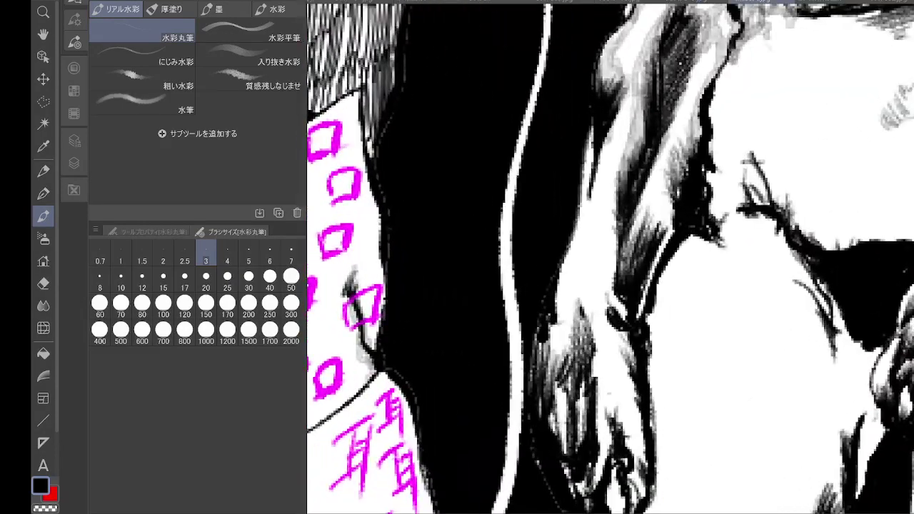
pyautogui.moveTo(548, 330)
pyautogui.mouseDown()
pyautogui.moveTo(557, 358)
pyautogui.moveTo(582, 300)
pyautogui.moveTo(588, 350)
pyautogui.mouseUp()
pyautogui.moveTo(567, 251)
pyautogui.mouseDown()
pyautogui.moveTo(561, 300)
pyautogui.moveTo(569, 235)
pyautogui.moveTo(611, 304)
pyautogui.moveTo(616, 208)
pyautogui.moveTo(610, 307)
pyautogui.moveTo(628, 332)
pyautogui.moveTo(613, 323)
pyautogui.moveTo(621, 343)
pyautogui.mouseUp()
pyautogui.scroll(-2, 662, 314)
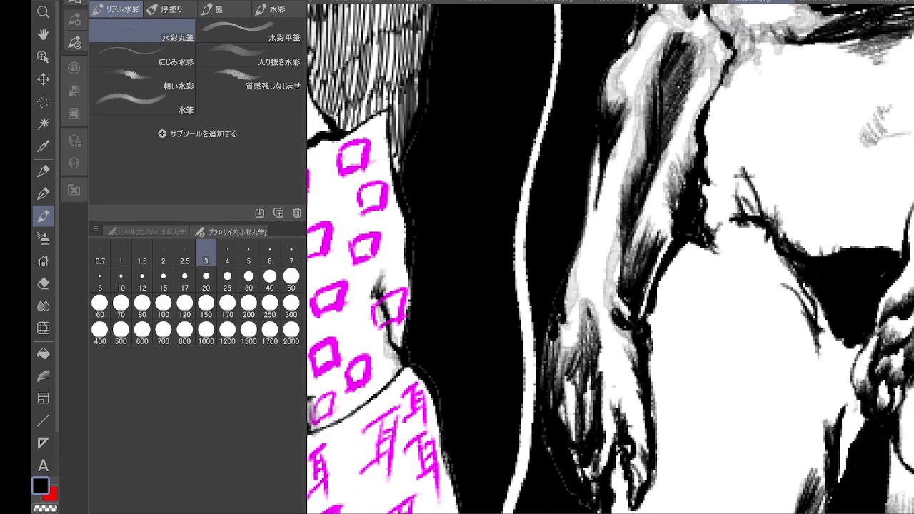
# - Tint the white gaps between the fingers and the back of the hanging hand with gray watercolor
pyautogui.moveTo(603, 167)
pyautogui.mouseDown()
pyautogui.moveTo(591, 221)
pyautogui.moveTo(558, 113)
pyautogui.mouseUp()
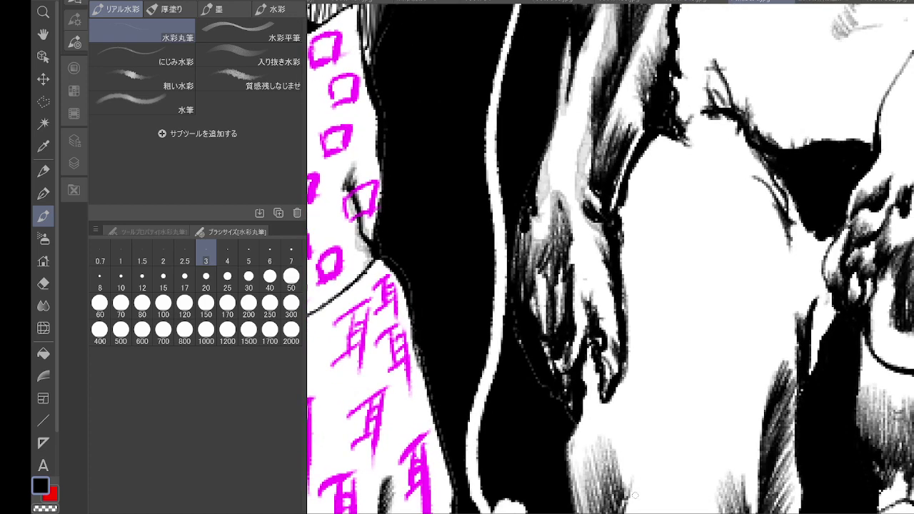
pyautogui.moveTo(547, 283); pyautogui.dragTo(537, 325)
pyautogui.moveTo(559, 274); pyautogui.dragTo(559, 291)
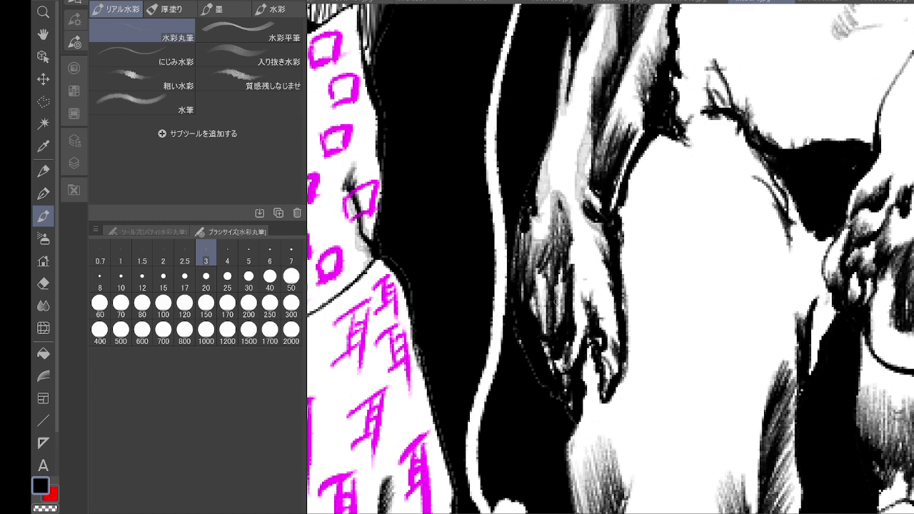
pyautogui.moveTo(546, 342); pyautogui.dragTo(562, 380)
pyautogui.moveTo(579, 334); pyautogui.dragTo(572, 362)
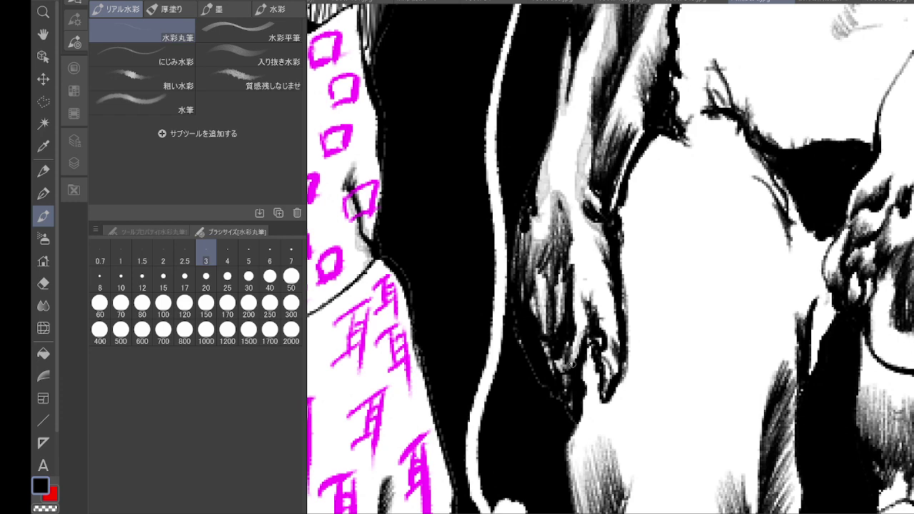
pyautogui.moveTo(590, 296)
pyautogui.mouseDown()
pyautogui.moveTo(585, 323)
pyautogui.moveTo(600, 327)
pyautogui.mouseUp()
pyautogui.moveTo(593, 226)
pyautogui.mouseDown()
pyautogui.moveTo(618, 350)
pyautogui.moveTo(605, 395)
pyautogui.mouseUp()
pyautogui.moveTo(600, 321); pyautogui.dragTo(601, 330)
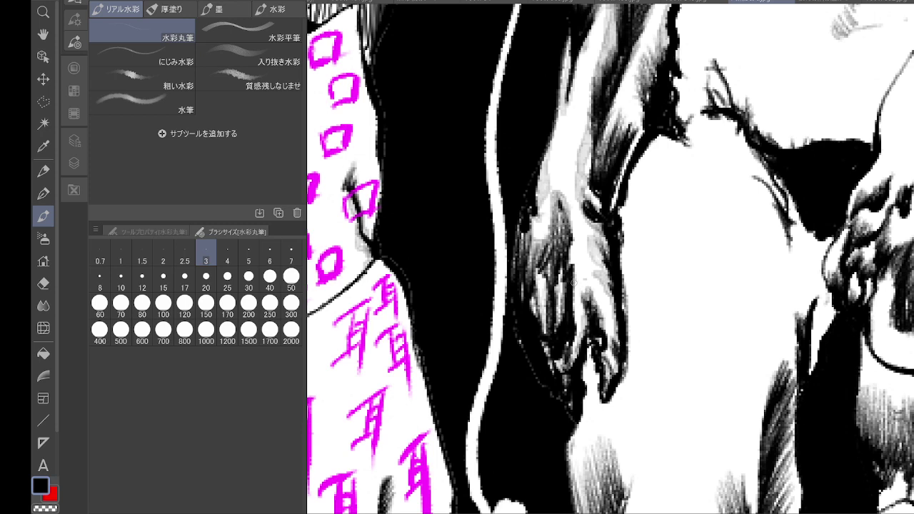
# - Shade the outer edge of the wrist and the top contour of the thigh beside it with light gray
pyautogui.moveTo(552, 220)
pyautogui.mouseDown()
pyautogui.moveTo(547, 164)
pyautogui.moveTo(559, 104)
pyautogui.mouseUp()
pyautogui.moveTo(550, 155); pyautogui.dragTo(562, 96)
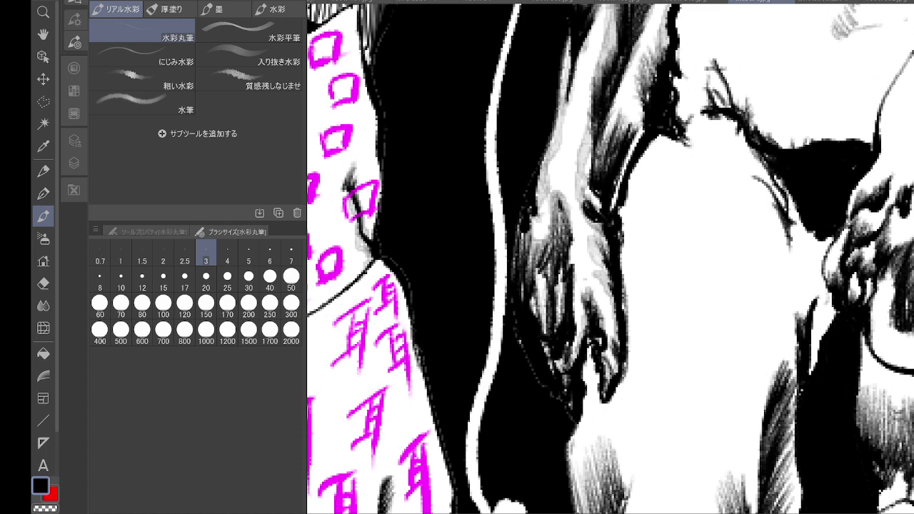
pyautogui.moveTo(612, 142); pyautogui.dragTo(633, 205)
pyautogui.moveTo(646, 105)
pyautogui.mouseDown()
pyautogui.moveTo(643, 63)
pyautogui.moveTo(632, 187)
pyautogui.moveTo(694, 136)
pyautogui.moveTo(624, 211)
pyautogui.mouseUp()
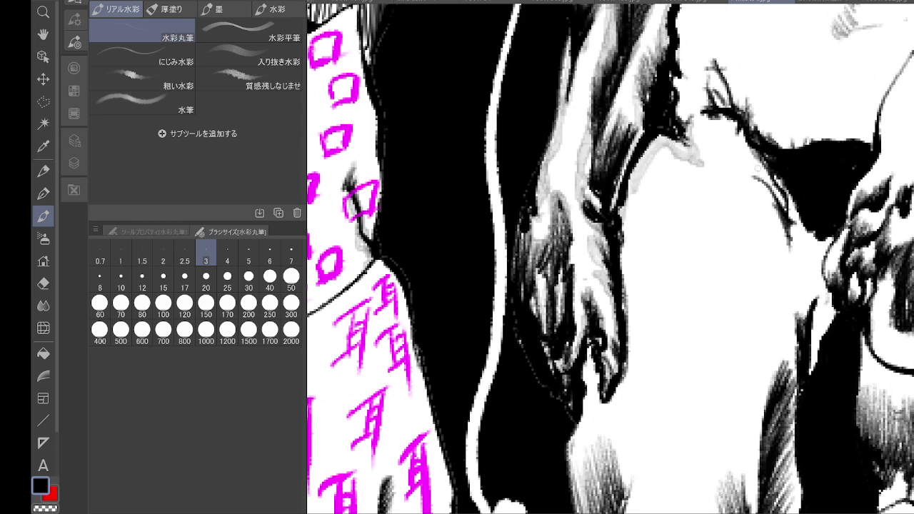
# - Outline the shadow down the thigh's inner side and fill it with light gray out to the dark background
pyautogui.moveTo(745, 177)
pyautogui.mouseDown()
pyautogui.moveTo(760, 191)
pyautogui.moveTo(726, 172)
pyautogui.moveTo(776, 195)
pyautogui.moveTo(762, 221)
pyautogui.moveTo(755, 305)
pyautogui.moveTo(761, 379)
pyautogui.moveTo(782, 372)
pyautogui.mouseUp()
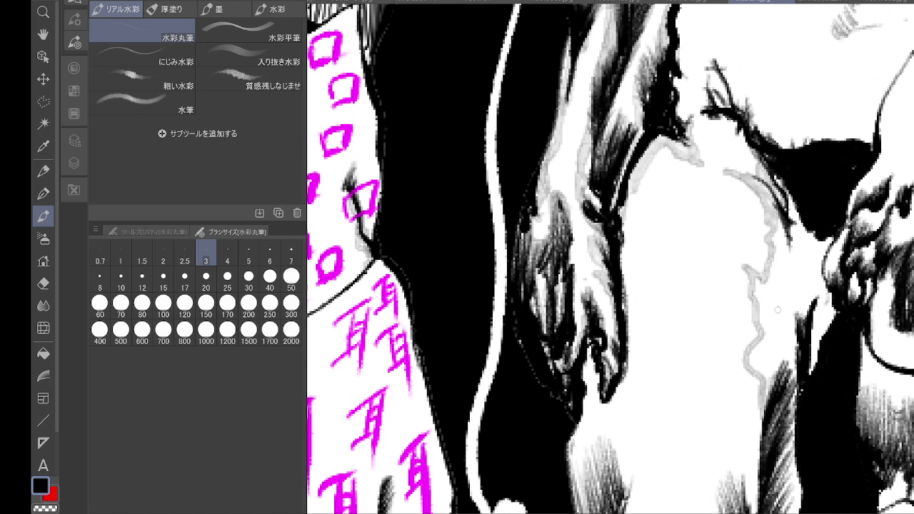
pyautogui.moveTo(794, 186)
pyautogui.mouseDown()
pyautogui.moveTo(790, 211)
pyautogui.moveTo(806, 247)
pyautogui.moveTo(796, 257)
pyautogui.moveTo(779, 250)
pyautogui.moveTo(763, 303)
pyautogui.moveTo(759, 279)
pyautogui.moveTo(762, 414)
pyautogui.mouseUp()
pyautogui.moveTo(791, 384)
pyautogui.mouseDown()
pyautogui.moveTo(789, 353)
pyautogui.moveTo(766, 357)
pyautogui.moveTo(777, 314)
pyautogui.moveTo(791, 360)
pyautogui.mouseUp()
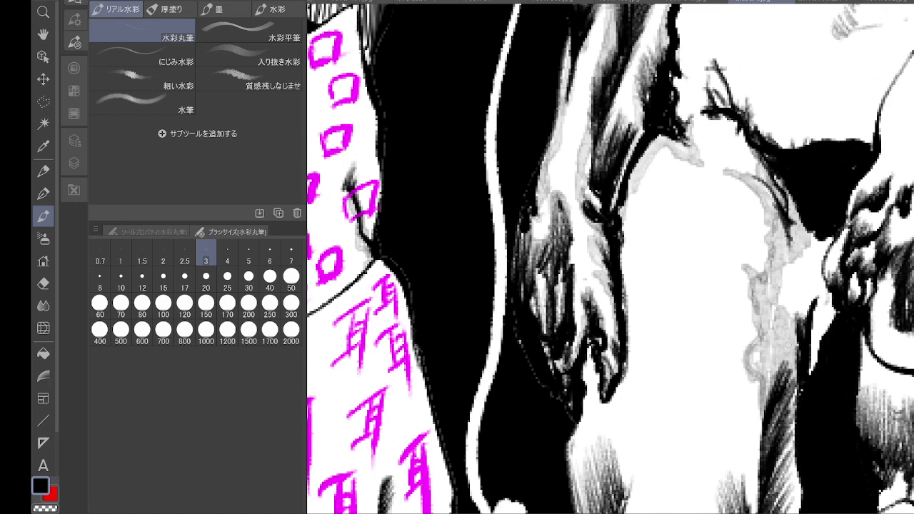
pyautogui.moveTo(768, 371)
pyautogui.mouseDown()
pyautogui.moveTo(790, 254)
pyautogui.moveTo(811, 235)
pyautogui.moveTo(815, 247)
pyautogui.moveTo(825, 242)
pyautogui.moveTo(813, 300)
pyautogui.moveTo(822, 337)
pyautogui.moveTo(811, 365)
pyautogui.mouseUp()
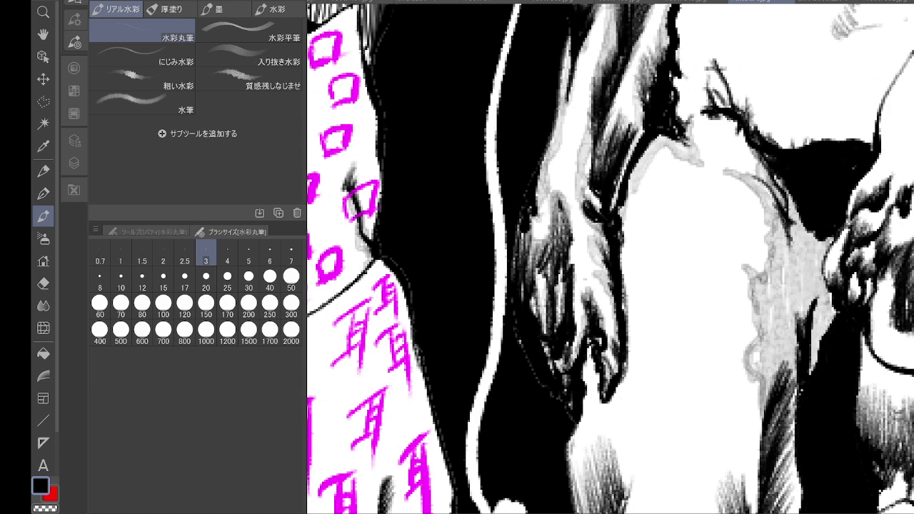
# - Shade the hand's inner side and the thigh's outer edge beside and below the fingers with light gray
pyautogui.moveTo(627, 186)
pyautogui.mouseDown()
pyautogui.moveTo(628, 347)
pyautogui.moveTo(616, 222)
pyautogui.mouseUp()
pyautogui.moveTo(579, 255)
pyautogui.mouseDown()
pyautogui.moveTo(565, 332)
pyautogui.moveTo(582, 306)
pyautogui.moveTo(551, 368)
pyautogui.moveTo(580, 313)
pyautogui.mouseUp()
pyautogui.moveTo(629, 252)
pyautogui.mouseDown()
pyautogui.moveTo(576, 336)
pyautogui.moveTo(561, 410)
pyautogui.moveTo(573, 442)
pyautogui.moveTo(576, 349)
pyautogui.moveTo(599, 314)
pyautogui.moveTo(612, 382)
pyautogui.moveTo(601, 406)
pyautogui.mouseUp()
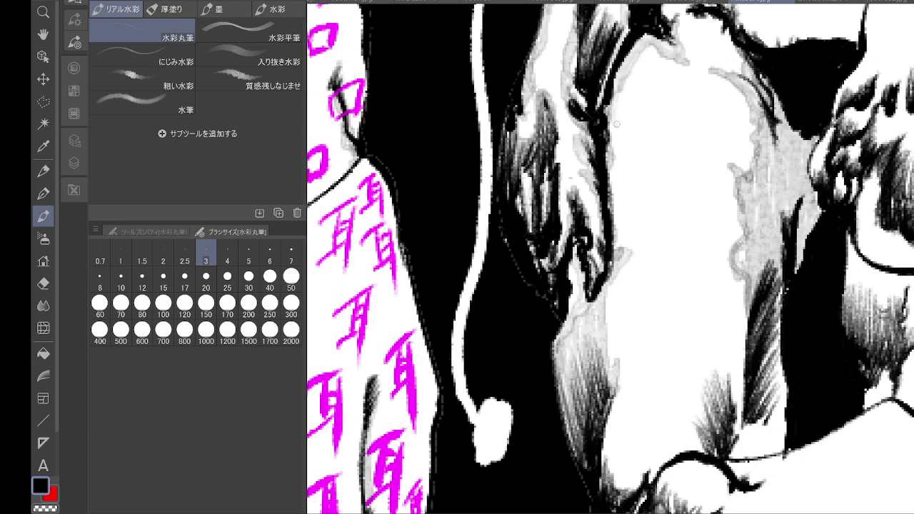
pyautogui.moveTo(613, 146)
pyautogui.mouseDown()
pyautogui.moveTo(625, 190)
pyautogui.moveTo(613, 195)
pyautogui.moveTo(614, 215)
pyautogui.moveTo(619, 207)
pyautogui.moveTo(634, 234)
pyautogui.moveTo(609, 286)
pyautogui.moveTo(605, 401)
pyautogui.mouseUp()
pyautogui.moveTo(614, 284); pyautogui.dragTo(614, 384)
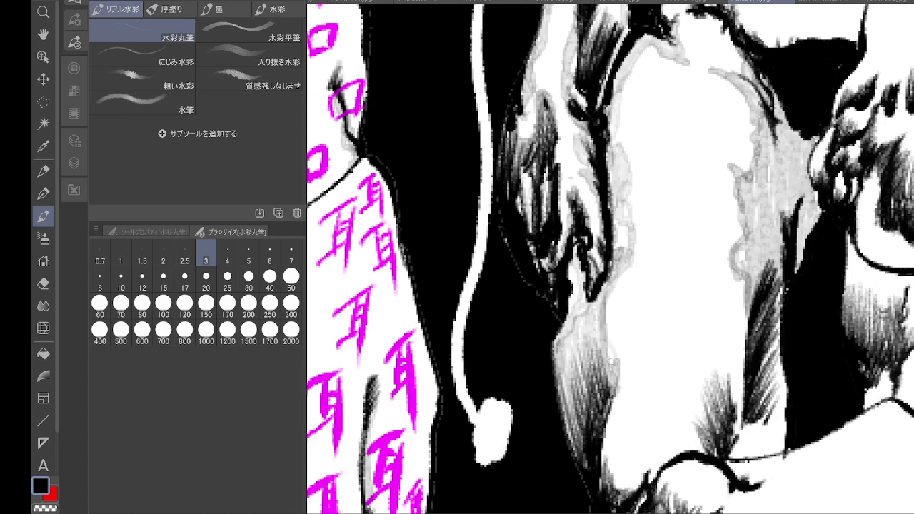
# - Paint looping gray muscle contours across the lower thigh and tint its hatched outer and inner edges
pyautogui.moveTo(628, 269)
pyautogui.mouseDown()
pyautogui.moveTo(650, 332)
pyautogui.moveTo(646, 321)
pyautogui.moveTo(646, 354)
pyautogui.moveTo(603, 397)
pyautogui.mouseUp()
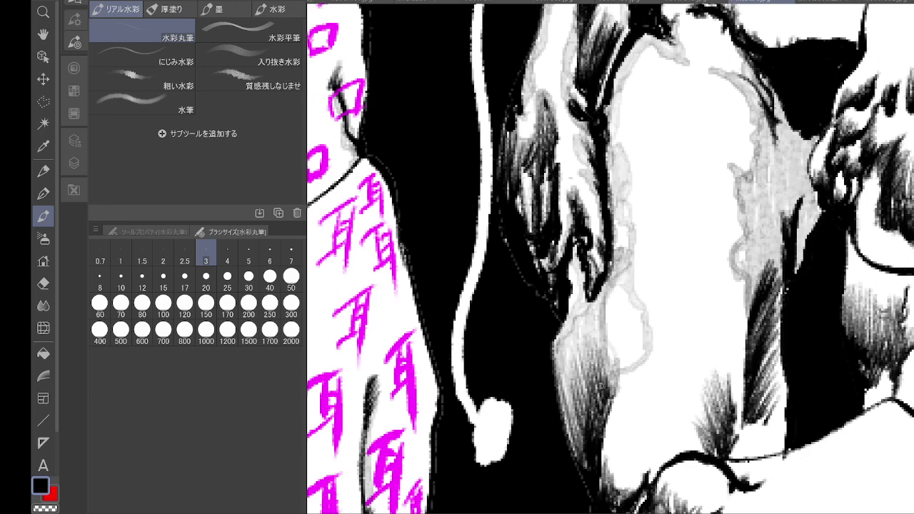
pyautogui.moveTo(618, 372)
pyautogui.mouseDown()
pyautogui.moveTo(648, 341)
pyautogui.moveTo(628, 267)
pyautogui.moveTo(662, 289)
pyautogui.moveTo(661, 278)
pyautogui.moveTo(662, 312)
pyautogui.moveTo(638, 255)
pyautogui.moveTo(654, 329)
pyautogui.moveTo(647, 345)
pyautogui.moveTo(671, 326)
pyautogui.moveTo(693, 394)
pyautogui.moveTo(672, 325)
pyautogui.moveTo(662, 374)
pyautogui.moveTo(690, 356)
pyautogui.moveTo(649, 336)
pyautogui.moveTo(692, 414)
pyautogui.moveTo(698, 369)
pyautogui.moveTo(749, 374)
pyautogui.moveTo(730, 386)
pyautogui.moveTo(710, 383)
pyautogui.moveTo(735, 408)
pyautogui.moveTo(698, 407)
pyautogui.moveTo(725, 425)
pyautogui.moveTo(743, 408)
pyautogui.mouseUp()
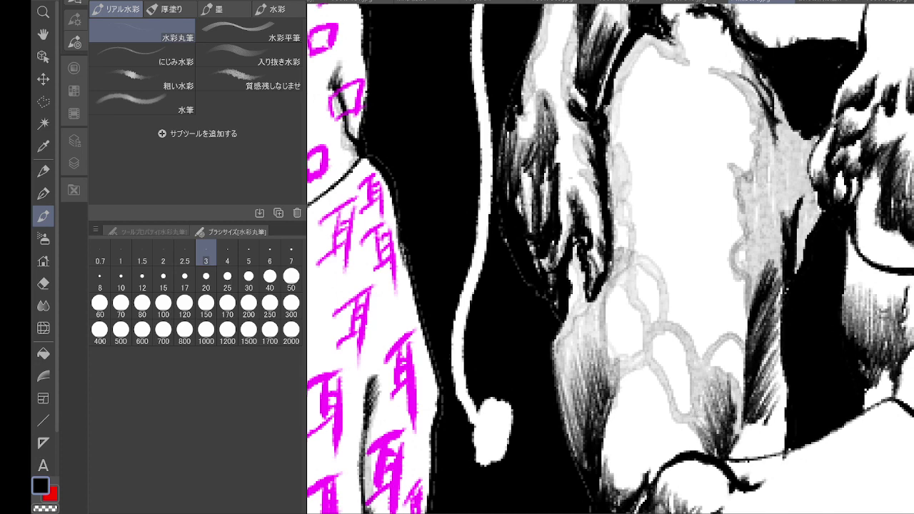
pyautogui.moveTo(615, 378)
pyautogui.mouseDown()
pyautogui.moveTo(631, 364)
pyautogui.moveTo(624, 287)
pyautogui.moveTo(604, 370)
pyautogui.mouseUp()
pyautogui.moveTo(599, 302); pyautogui.dragTo(559, 409)
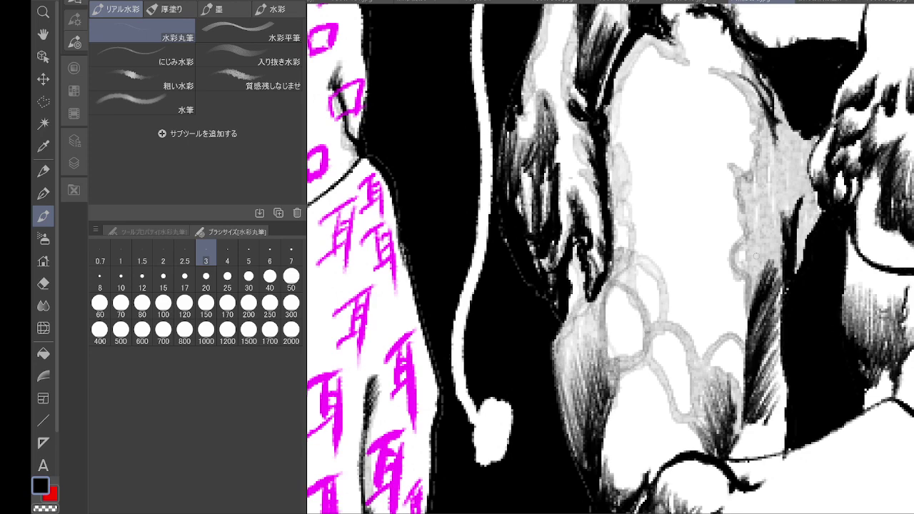
pyautogui.moveTo(755, 256)
pyautogui.mouseDown()
pyautogui.moveTo(759, 342)
pyautogui.moveTo(778, 314)
pyautogui.moveTo(760, 420)
pyautogui.moveTo(775, 410)
pyautogui.moveTo(731, 455)
pyautogui.moveTo(758, 429)
pyautogui.moveTo(780, 451)
pyautogui.moveTo(772, 314)
pyautogui.mouseUp()
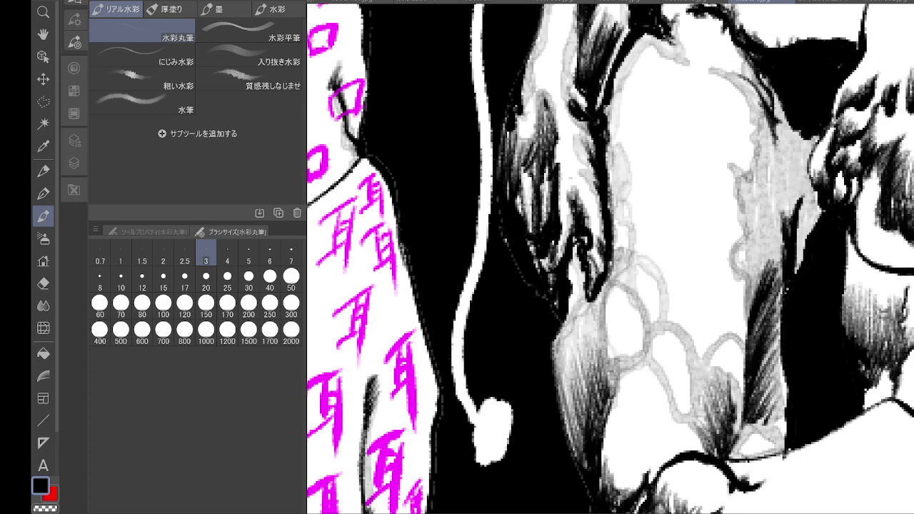
# - Draw curved gray muscle contours through the white middle of the thigh and along its shaded inner side
pyautogui.moveTo(714, 78)
pyautogui.mouseDown()
pyautogui.moveTo(747, 103)
pyautogui.moveTo(706, 68)
pyautogui.moveTo(723, 56)
pyautogui.moveTo(675, 104)
pyautogui.moveTo(671, 85)
pyautogui.moveTo(667, 158)
pyautogui.moveTo(617, 233)
pyautogui.moveTo(672, 96)
pyautogui.moveTo(650, 65)
pyautogui.moveTo(673, 105)
pyautogui.moveTo(663, 80)
pyautogui.moveTo(661, 152)
pyautogui.moveTo(617, 228)
pyautogui.moveTo(619, 201)
pyautogui.moveTo(662, 146)
pyautogui.moveTo(672, 101)
pyautogui.moveTo(632, 215)
pyautogui.moveTo(654, 252)
pyautogui.moveTo(643, 215)
pyautogui.moveTo(650, 256)
pyautogui.moveTo(639, 280)
pyautogui.moveTo(658, 273)
pyautogui.moveTo(634, 282)
pyautogui.moveTo(641, 273)
pyautogui.moveTo(611, 375)
pyautogui.moveTo(617, 314)
pyautogui.moveTo(623, 364)
pyautogui.moveTo(654, 288)
pyautogui.moveTo(648, 268)
pyautogui.moveTo(660, 267)
pyautogui.moveTo(673, 334)
pyautogui.moveTo(668, 284)
pyautogui.moveTo(675, 348)
pyautogui.moveTo(660, 253)
pyautogui.mouseUp()
pyautogui.moveTo(733, 122)
pyautogui.mouseDown()
pyautogui.moveTo(733, 148)
pyautogui.moveTo(707, 197)
pyautogui.moveTo(691, 266)
pyautogui.moveTo(711, 300)
pyautogui.mouseUp()
pyautogui.moveTo(718, 180)
pyautogui.mouseDown()
pyautogui.moveTo(713, 285)
pyautogui.moveTo(727, 214)
pyautogui.moveTo(710, 357)
pyautogui.moveTo(730, 350)
pyautogui.mouseUp()
pyautogui.moveTo(796, 213); pyautogui.dragTo(793, 246)
pyautogui.moveTo(778, 285); pyautogui.dragTo(763, 193)
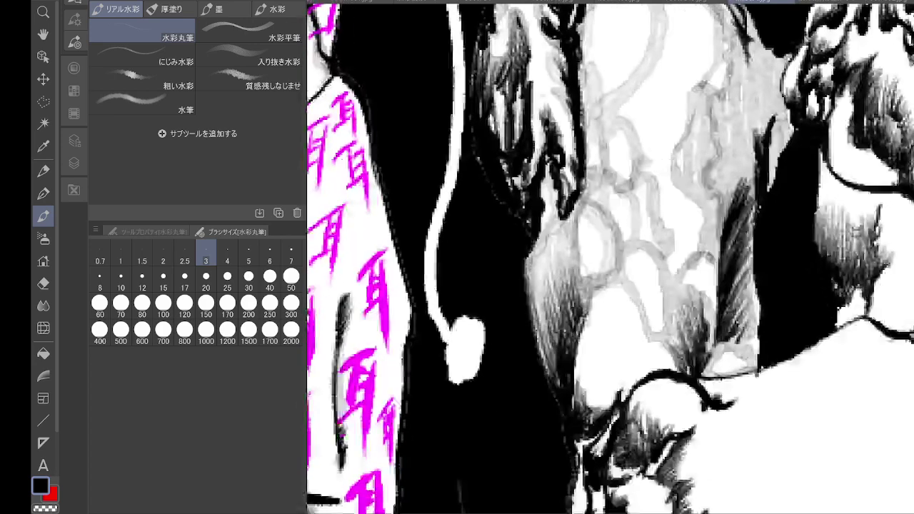
# - Outline the white area at the base of the thigh with gray, down to the rounded form below it
pyautogui.moveTo(600, 292)
pyautogui.mouseDown()
pyautogui.moveTo(580, 396)
pyautogui.moveTo(593, 409)
pyautogui.moveTo(603, 399)
pyautogui.mouseUp()
pyautogui.moveTo(596, 308)
pyautogui.mouseDown()
pyautogui.moveTo(589, 392)
pyautogui.moveTo(617, 394)
pyautogui.moveTo(669, 351)
pyautogui.mouseUp()
pyautogui.moveTo(631, 379)
pyautogui.mouseDown()
pyautogui.moveTo(664, 349)
pyautogui.moveTo(590, 283)
pyautogui.mouseUp()
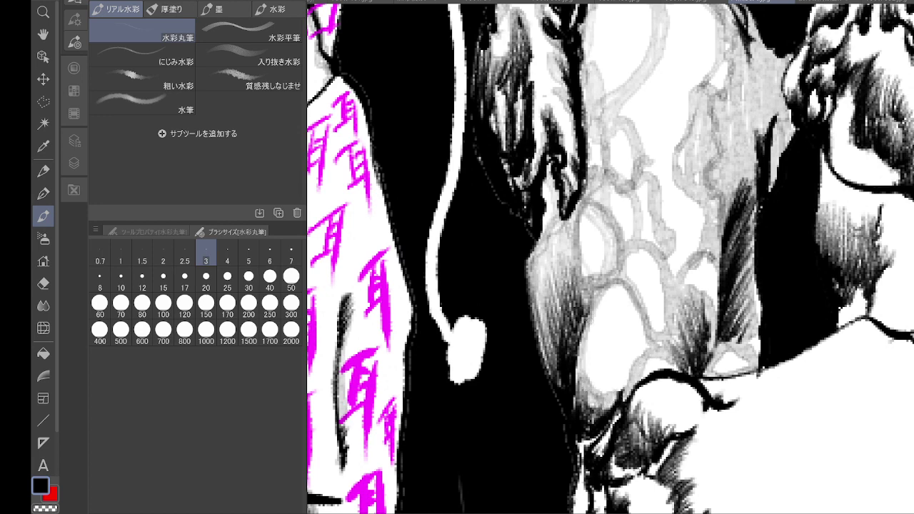
# - Thicken the gray contour around the white oval at the base of the thigh and beside its upper edge
pyautogui.moveTo(594, 321); pyautogui.dragTo(585, 407)
pyautogui.moveTo(590, 341)
pyautogui.mouseDown()
pyautogui.moveTo(601, 394)
pyautogui.moveTo(643, 354)
pyautogui.mouseUp()
pyautogui.moveTo(650, 341)
pyautogui.mouseDown()
pyautogui.moveTo(631, 286)
pyautogui.moveTo(587, 286)
pyautogui.mouseUp()
pyautogui.moveTo(571, 282); pyautogui.dragTo(560, 317)
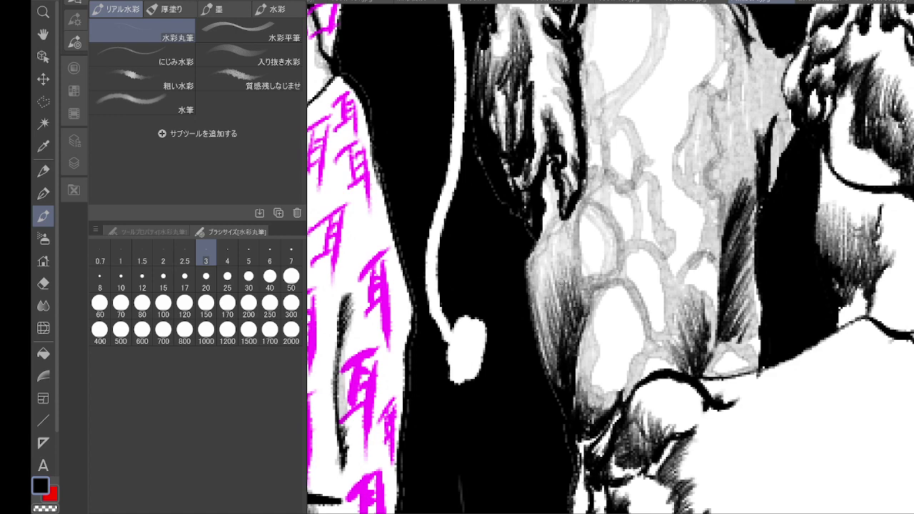
# - Tint the thigh's hatched outer edge with light gray and touch up the hatched inner side down to the base
pyautogui.moveTo(560, 240); pyautogui.dragTo(544, 304)
pyautogui.moveTo(545, 253); pyautogui.dragTo(548, 367)
pyautogui.moveTo(539, 257)
pyautogui.mouseDown()
pyautogui.moveTo(540, 336)
pyautogui.moveTo(560, 328)
pyautogui.mouseUp()
pyautogui.moveTo(564, 222); pyautogui.dragTo(575, 300)
pyautogui.moveTo(580, 243)
pyautogui.mouseDown()
pyautogui.moveTo(572, 302)
pyautogui.moveTo(564, 232)
pyautogui.mouseUp()
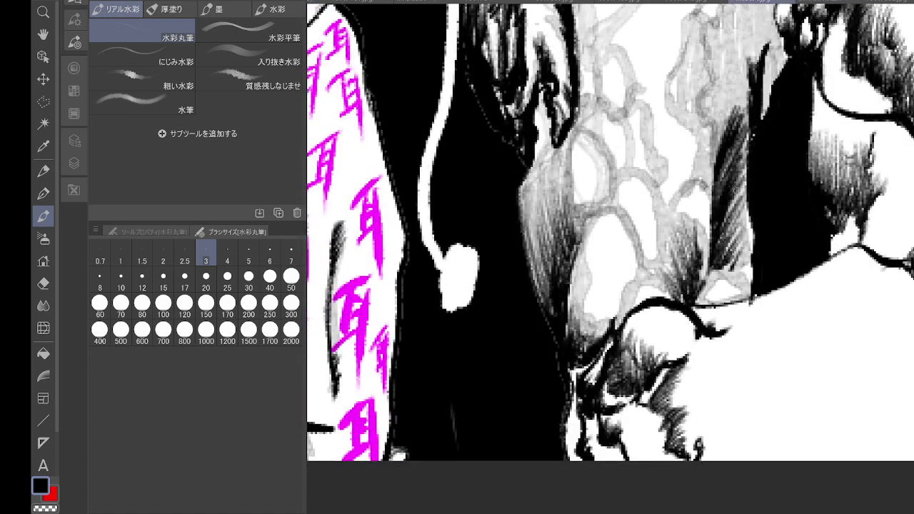
pyautogui.moveTo(749, 152); pyautogui.dragTo(736, 266)
pyautogui.moveTo(749, 227)
pyautogui.mouseDown()
pyautogui.moveTo(738, 271)
pyautogui.moveTo(721, 295)
pyautogui.moveTo(703, 300)
pyautogui.mouseUp()
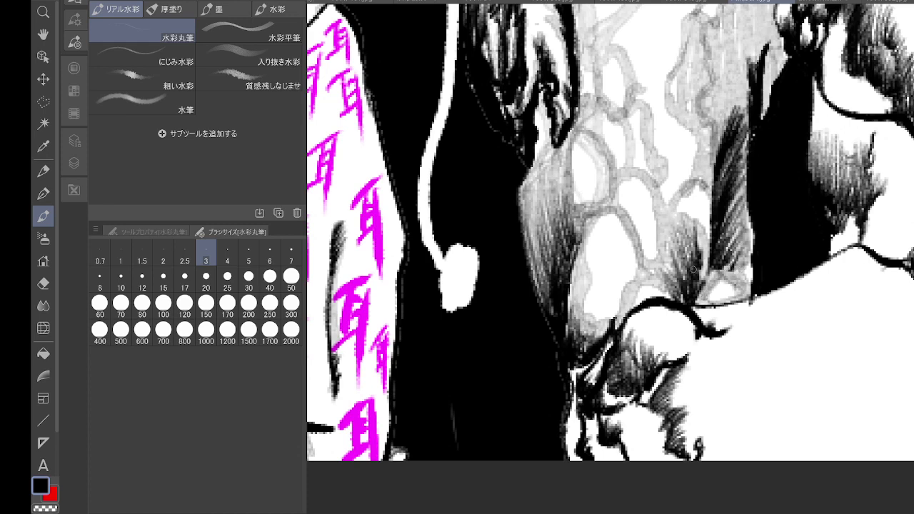
# - Shade the rounded form below the thigh with gray along its inner rim and its lower hatched edge
pyautogui.moveTo(646, 310)
pyautogui.mouseDown()
pyautogui.moveTo(624, 339)
pyautogui.moveTo(692, 330)
pyautogui.moveTo(707, 343)
pyautogui.mouseUp()
pyautogui.moveTo(675, 307)
pyautogui.mouseDown()
pyautogui.moveTo(634, 344)
pyautogui.moveTo(639, 360)
pyautogui.moveTo(655, 364)
pyautogui.mouseUp()
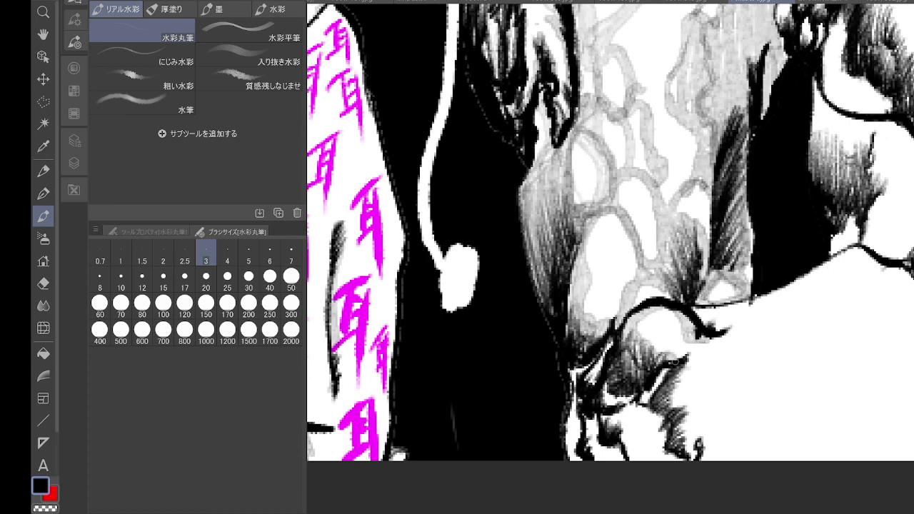
pyautogui.moveTo(693, 339); pyautogui.dragTo(674, 360)
pyautogui.moveTo(635, 395); pyautogui.dragTo(611, 404)
pyautogui.moveTo(612, 381); pyautogui.dragTo(601, 405)
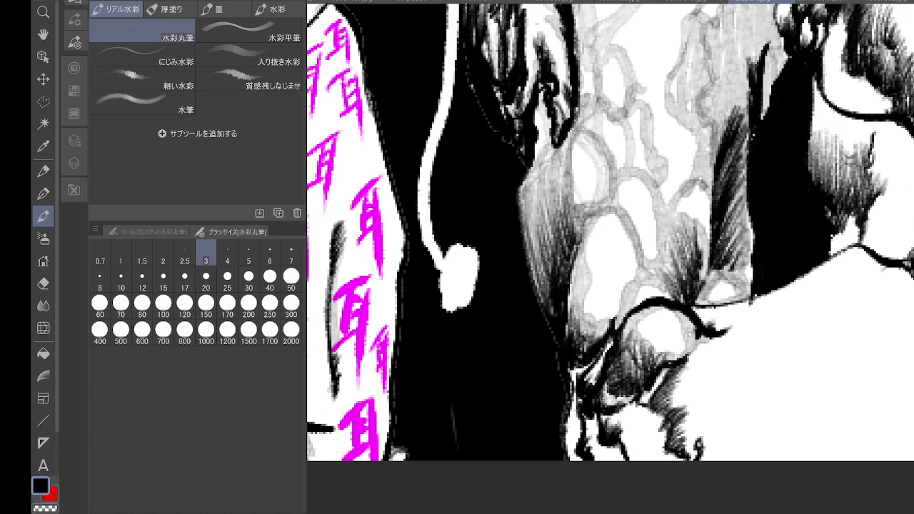
# - Shade the small hatched forms below the rounded shape with light gray, down to the canvas edge
pyautogui.moveTo(615, 344)
pyautogui.mouseDown()
pyautogui.moveTo(587, 381)
pyautogui.moveTo(587, 426)
pyautogui.moveTo(590, 456)
pyautogui.moveTo(624, 462)
pyautogui.mouseUp()
pyautogui.moveTo(611, 432)
pyautogui.mouseDown()
pyautogui.moveTo(612, 411)
pyautogui.moveTo(648, 409)
pyautogui.moveTo(660, 457)
pyautogui.moveTo(678, 459)
pyautogui.mouseUp()
pyautogui.moveTo(662, 420)
pyautogui.mouseDown()
pyautogui.moveTo(631, 401)
pyautogui.moveTo(631, 460)
pyautogui.mouseUp()
pyautogui.moveTo(685, 364); pyautogui.dragTo(657, 397)
pyautogui.moveTo(675, 385)
pyautogui.mouseDown()
pyautogui.moveTo(658, 415)
pyautogui.moveTo(668, 408)
pyautogui.mouseUp()
pyautogui.moveTo(689, 393)
pyautogui.mouseDown()
pyautogui.moveTo(673, 414)
pyautogui.moveTo(678, 426)
pyautogui.mouseUp()
pyautogui.moveTo(692, 427)
pyautogui.mouseDown()
pyautogui.moveTo(674, 444)
pyautogui.moveTo(685, 458)
pyautogui.mouseUp()
pyautogui.moveTo(706, 432)
pyautogui.mouseDown()
pyautogui.moveTo(693, 457)
pyautogui.moveTo(699, 461)
pyautogui.mouseUp()
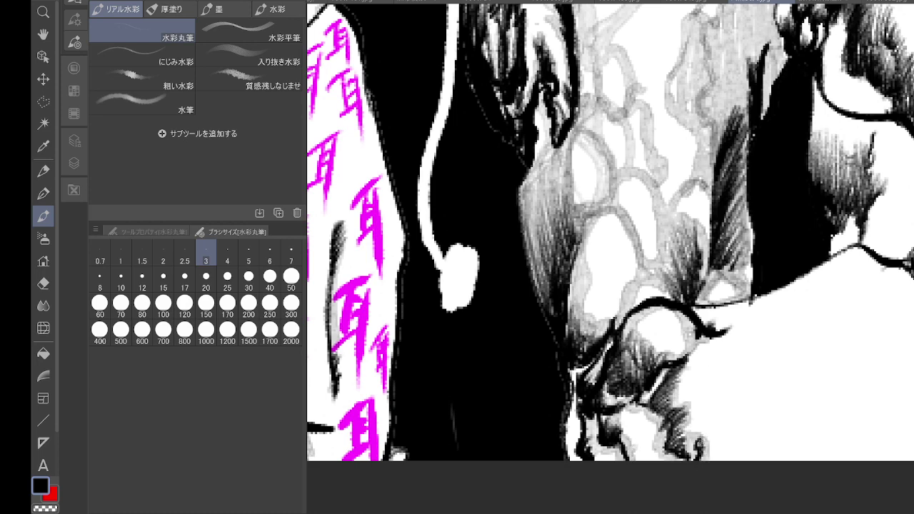
# - Touch up the abdominal block of the standing figure and paint a gray midline down the lower belly
pyautogui.scroll(-4, 776, 212)
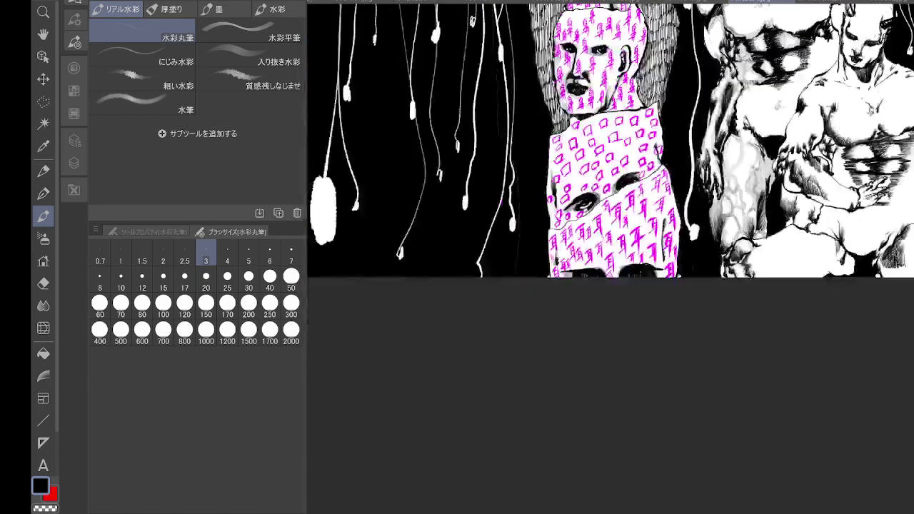
pyautogui.moveTo(776, 212); pyautogui.dragTo(693, 366)
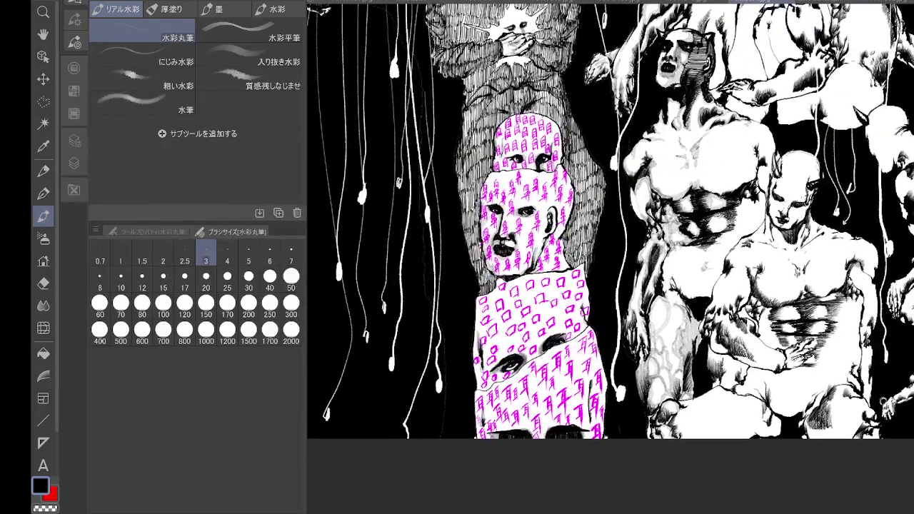
pyautogui.scroll(4, 693, 193)
pyautogui.moveTo(690, 211); pyautogui.dragTo(680, 244)
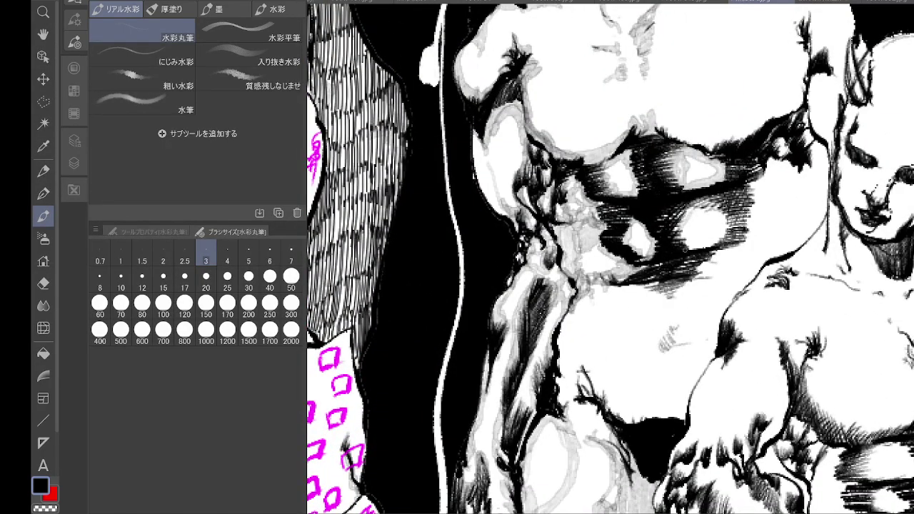
pyautogui.moveTo(721, 212); pyautogui.dragTo(724, 240)
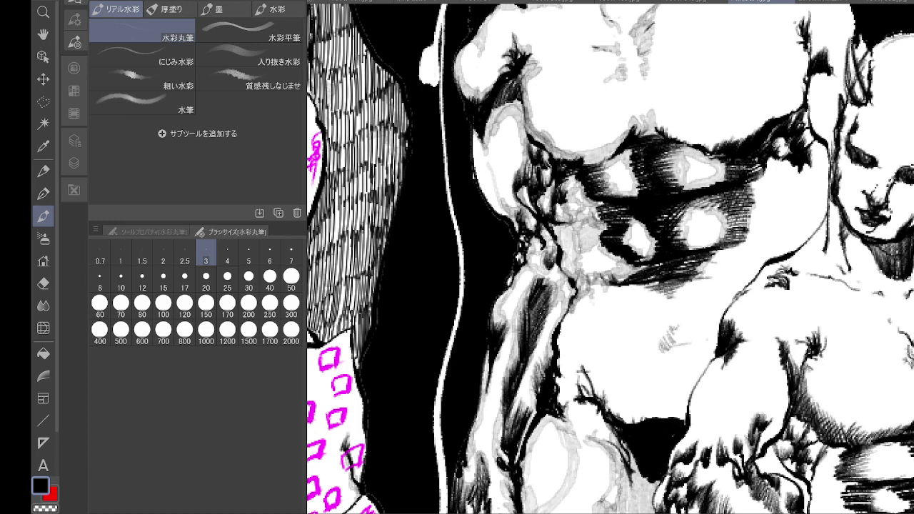
pyautogui.moveTo(671, 292)
pyautogui.mouseDown()
pyautogui.moveTo(651, 304)
pyautogui.moveTo(664, 340)
pyautogui.moveTo(655, 354)
pyautogui.mouseUp()
pyautogui.moveTo(674, 310); pyautogui.dragTo(669, 348)
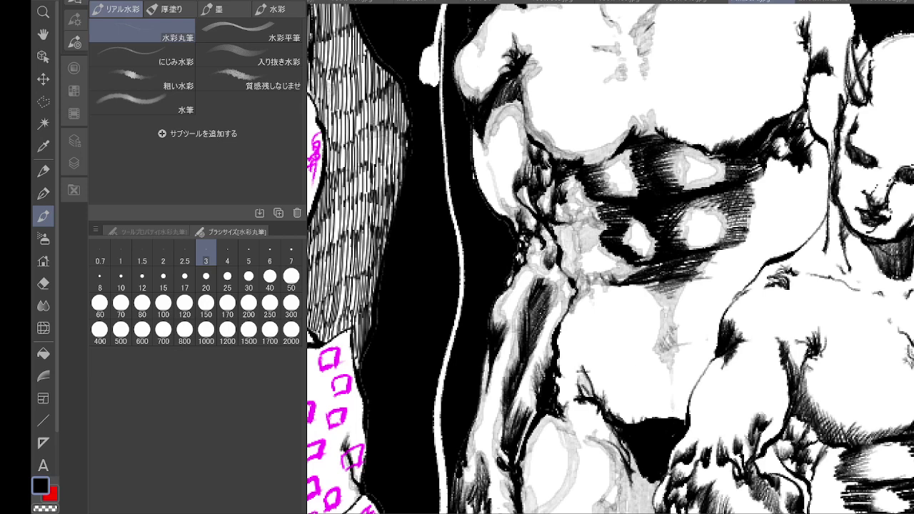
# - Shade the groin and frame the white rounded area on the outer half of the lower belly with gray
pyautogui.moveTo(585, 370)
pyautogui.mouseDown()
pyautogui.moveTo(598, 391)
pyautogui.moveTo(644, 378)
pyautogui.moveTo(661, 353)
pyautogui.moveTo(600, 400)
pyautogui.moveTo(622, 419)
pyautogui.moveTo(661, 389)
pyautogui.moveTo(661, 374)
pyautogui.mouseUp()
pyautogui.moveTo(656, 417)
pyautogui.mouseDown()
pyautogui.moveTo(671, 358)
pyautogui.moveTo(678, 367)
pyautogui.mouseUp()
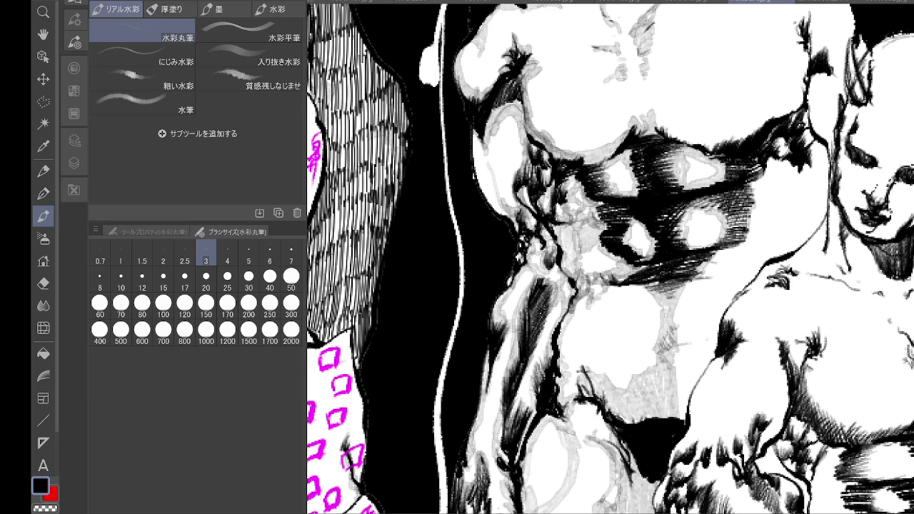
pyautogui.moveTo(604, 289)
pyautogui.mouseDown()
pyautogui.moveTo(657, 307)
pyautogui.moveTo(659, 320)
pyautogui.mouseUp()
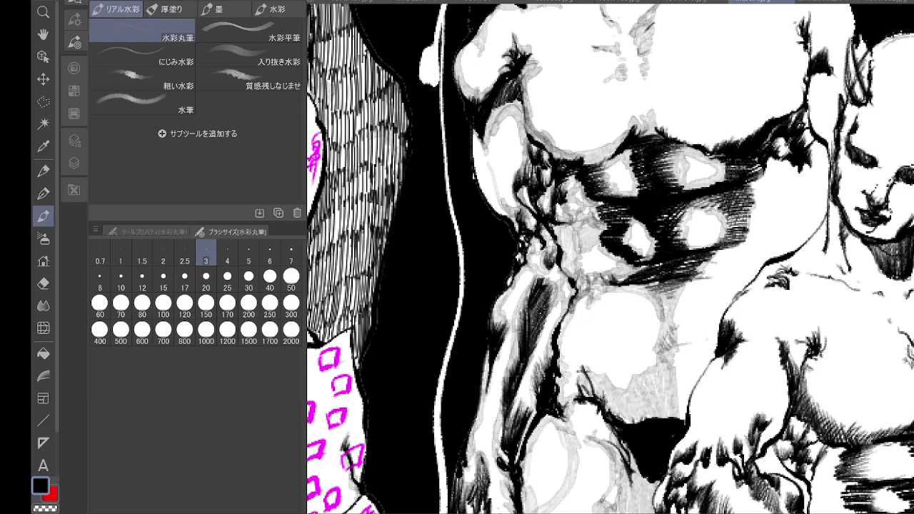
pyautogui.moveTo(578, 377)
pyautogui.mouseDown()
pyautogui.moveTo(618, 386)
pyautogui.moveTo(656, 365)
pyautogui.mouseUp()
# - Tint the waist below the hatched abdominals with gray and extend it along the lower belly's midline
pyautogui.moveTo(677, 281)
pyautogui.mouseDown()
pyautogui.moveTo(682, 320)
pyautogui.moveTo(716, 249)
pyautogui.mouseUp()
pyautogui.moveTo(750, 186); pyautogui.dragTo(743, 242)
pyautogui.moveTo(750, 192); pyautogui.dragTo(772, 159)
pyautogui.moveTo(735, 218)
pyautogui.mouseDown()
pyautogui.moveTo(692, 287)
pyautogui.moveTo(674, 347)
pyautogui.moveTo(678, 366)
pyautogui.moveTo(713, 348)
pyautogui.moveTo(676, 416)
pyautogui.moveTo(683, 420)
pyautogui.moveTo(704, 353)
pyautogui.moveTo(702, 373)
pyautogui.moveTo(680, 347)
pyautogui.mouseUp()
pyautogui.moveTo(720, 261)
pyautogui.mouseDown()
pyautogui.moveTo(705, 281)
pyautogui.moveTo(728, 273)
pyautogui.moveTo(718, 254)
pyautogui.moveTo(739, 243)
pyautogui.moveTo(741, 293)
pyautogui.moveTo(747, 270)
pyautogui.mouseUp()
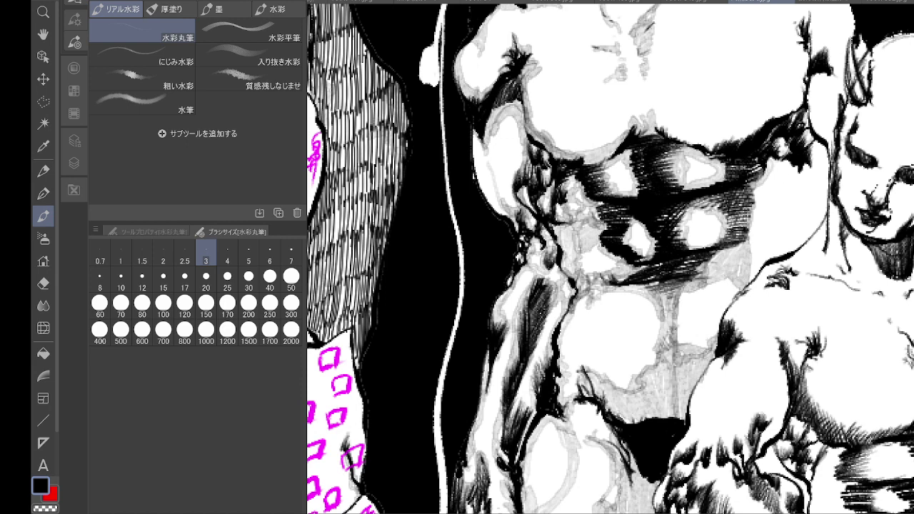
# - Paint a looping gray network of muscle contours over the side of the ribs next to the hatched abdomen
pyautogui.moveTo(812, 146); pyautogui.dragTo(821, 167)
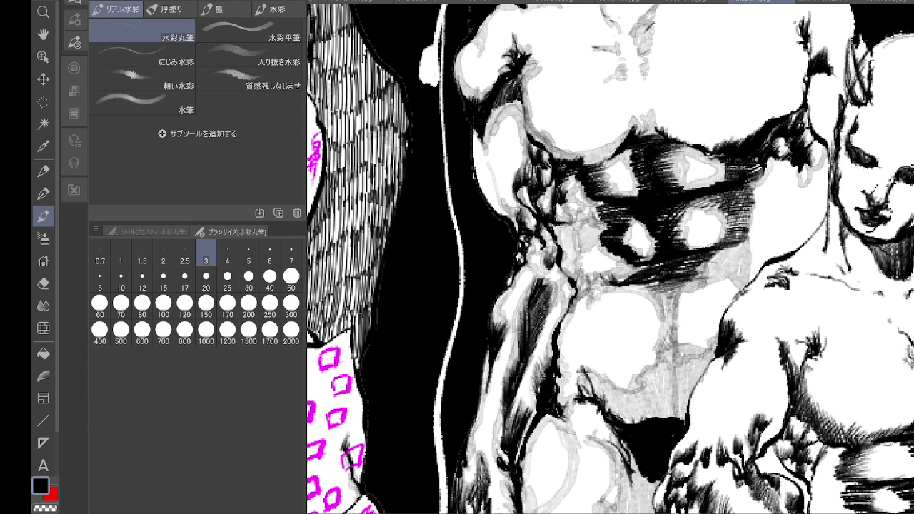
pyautogui.moveTo(782, 157)
pyautogui.mouseDown()
pyautogui.moveTo(765, 186)
pyautogui.moveTo(795, 169)
pyautogui.moveTo(751, 210)
pyautogui.moveTo(756, 241)
pyautogui.moveTo(731, 235)
pyautogui.mouseUp()
pyautogui.moveTo(727, 208); pyautogui.dragTo(690, 216)
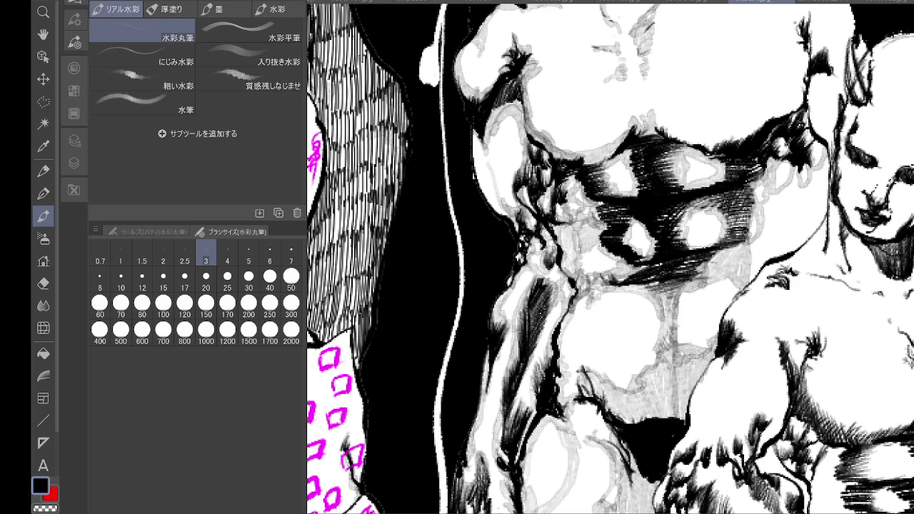
pyautogui.moveTo(747, 235)
pyautogui.mouseDown()
pyautogui.moveTo(764, 246)
pyautogui.moveTo(746, 282)
pyautogui.moveTo(772, 250)
pyautogui.moveTo(771, 223)
pyautogui.moveTo(783, 230)
pyautogui.moveTo(772, 202)
pyautogui.moveTo(785, 184)
pyautogui.moveTo(798, 201)
pyautogui.moveTo(803, 187)
pyautogui.moveTo(794, 215)
pyautogui.moveTo(810, 191)
pyautogui.moveTo(789, 249)
pyautogui.moveTo(820, 200)
pyautogui.moveTo(817, 164)
pyautogui.moveTo(828, 158)
pyautogui.moveTo(806, 127)
pyautogui.moveTo(825, 163)
pyautogui.moveTo(806, 110)
pyautogui.mouseUp()
pyautogui.moveTo(729, 179)
pyautogui.mouseDown()
pyautogui.moveTo(674, 223)
pyautogui.moveTo(665, 320)
pyautogui.mouseUp()
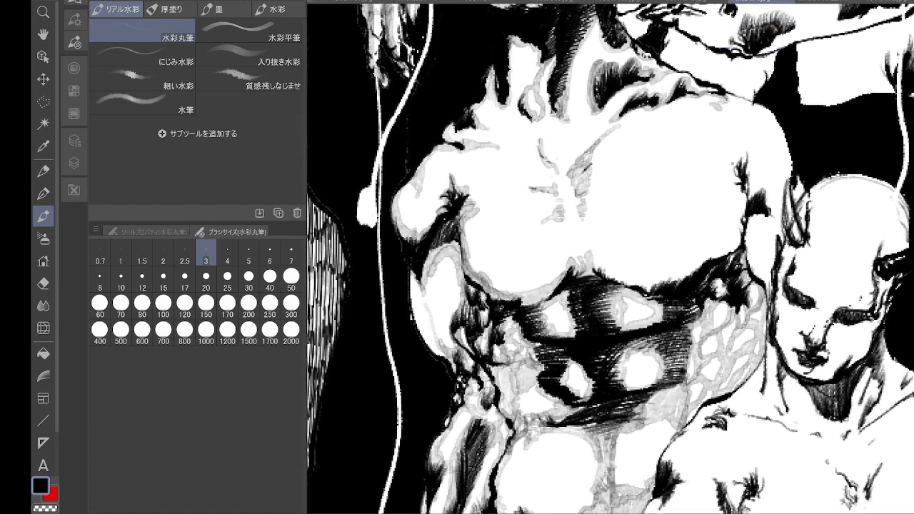
# - Shade the breastbone with short gray strokes between the chest muscles, down to the top of the abdomen
pyautogui.moveTo(607, 187)
pyautogui.mouseDown()
pyautogui.moveTo(589, 209)
pyautogui.moveTo(589, 175)
pyautogui.moveTo(604, 158)
pyautogui.moveTo(588, 187)
pyautogui.moveTo(597, 183)
pyautogui.mouseUp()
pyautogui.moveTo(590, 190)
pyautogui.mouseDown()
pyautogui.moveTo(590, 207)
pyautogui.moveTo(614, 213)
pyautogui.moveTo(588, 224)
pyautogui.mouseUp()
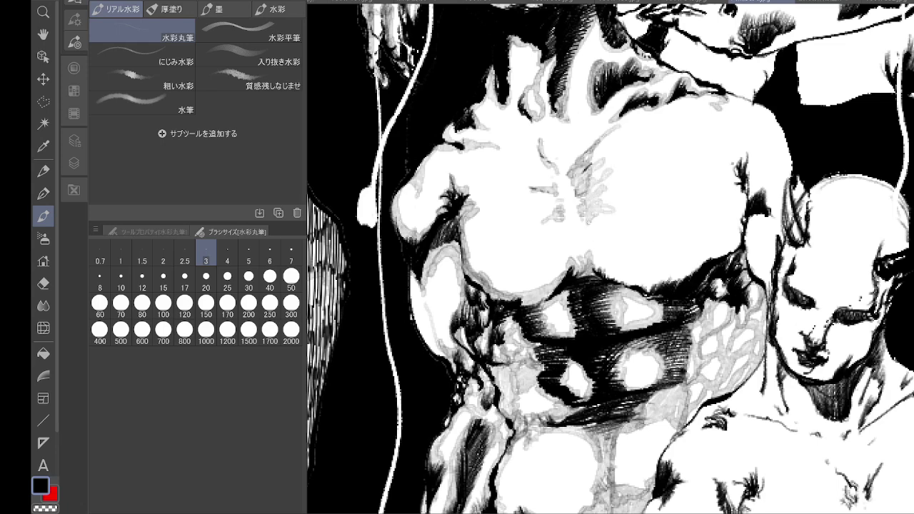
pyautogui.moveTo(558, 177)
pyautogui.mouseDown()
pyautogui.moveTo(572, 233)
pyautogui.moveTo(552, 241)
pyautogui.moveTo(571, 259)
pyautogui.mouseUp()
pyautogui.moveTo(584, 220); pyautogui.dragTo(598, 258)
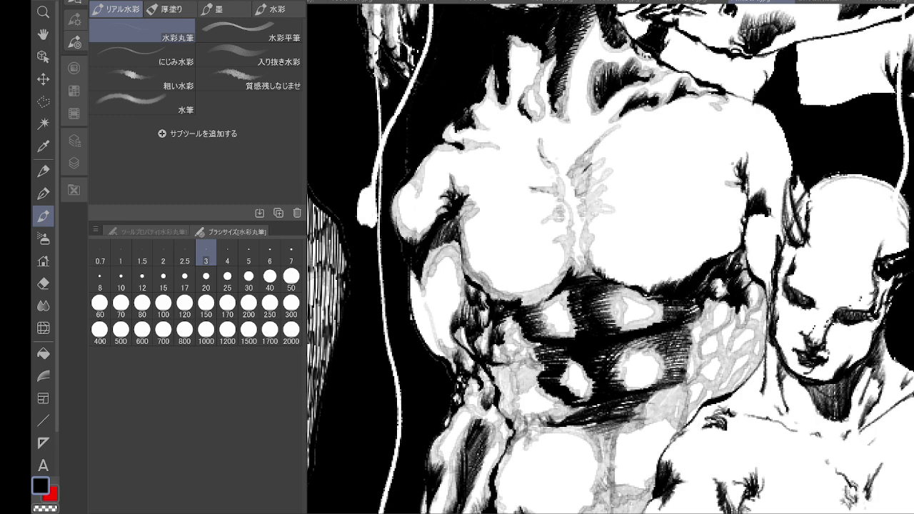
# - Shade the shoulder top, armpit edge and upper arm beside the seated figure's head with light gray contours
pyautogui.moveTo(731, 158)
pyautogui.mouseDown()
pyautogui.moveTo(736, 175)
pyautogui.moveTo(725, 161)
pyautogui.moveTo(742, 166)
pyautogui.moveTo(746, 153)
pyautogui.mouseUp()
pyautogui.moveTo(754, 105); pyautogui.dragTo(741, 108)
pyautogui.moveTo(751, 107); pyautogui.dragTo(760, 108)
pyautogui.moveTo(788, 156)
pyautogui.mouseDown()
pyautogui.moveTo(790, 170)
pyautogui.moveTo(781, 164)
pyautogui.moveTo(750, 199)
pyautogui.moveTo(765, 191)
pyautogui.moveTo(768, 214)
pyautogui.moveTo(768, 187)
pyautogui.moveTo(749, 233)
pyautogui.moveTo(751, 267)
pyautogui.moveTo(770, 294)
pyautogui.moveTo(773, 262)
pyautogui.moveTo(756, 267)
pyautogui.moveTo(772, 269)
pyautogui.moveTo(775, 220)
pyautogui.moveTo(754, 266)
pyautogui.moveTo(768, 218)
pyautogui.moveTo(761, 270)
pyautogui.mouseUp()
pyautogui.moveTo(759, 214)
pyautogui.mouseDown()
pyautogui.moveTo(776, 238)
pyautogui.moveTo(769, 193)
pyautogui.moveTo(751, 197)
pyautogui.moveTo(769, 207)
pyautogui.mouseUp()
pyautogui.moveTo(787, 171)
pyautogui.mouseDown()
pyautogui.moveTo(780, 198)
pyautogui.moveTo(791, 194)
pyautogui.moveTo(800, 241)
pyautogui.moveTo(781, 206)
pyautogui.mouseUp()
pyautogui.moveTo(785, 213)
pyautogui.mouseDown()
pyautogui.moveTo(790, 227)
pyautogui.moveTo(804, 182)
pyautogui.moveTo(797, 201)
pyautogui.moveTo(781, 202)
pyautogui.mouseUp()
pyautogui.moveTo(783, 198); pyautogui.dragTo(773, 219)
pyautogui.moveTo(790, 144); pyautogui.dragTo(780, 180)
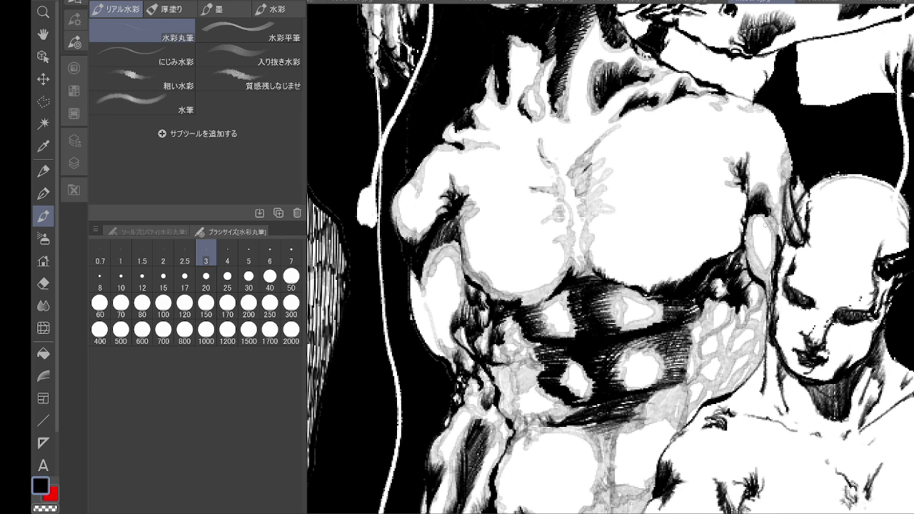
# - Paint a gray band along the lower edge of the chest muscle from the armpit to the breastbone
pyautogui.moveTo(753, 217)
pyautogui.mouseDown()
pyautogui.moveTo(746, 242)
pyautogui.moveTo(743, 195)
pyautogui.moveTo(740, 218)
pyautogui.moveTo(736, 196)
pyautogui.moveTo(731, 251)
pyautogui.moveTo(721, 255)
pyautogui.mouseUp()
pyautogui.moveTo(685, 277); pyautogui.dragTo(636, 295)
pyautogui.moveTo(674, 280); pyautogui.dragTo(726, 251)
pyautogui.moveTo(631, 287); pyautogui.dragTo(591, 266)
pyautogui.moveTo(608, 270)
pyautogui.mouseDown()
pyautogui.moveTo(630, 284)
pyautogui.moveTo(596, 264)
pyautogui.mouseUp()
pyautogui.moveTo(598, 269)
pyautogui.mouseDown()
pyautogui.moveTo(590, 260)
pyautogui.moveTo(601, 265)
pyautogui.mouseUp()
pyautogui.moveTo(623, 274); pyautogui.dragTo(644, 283)
pyautogui.moveTo(633, 278)
pyautogui.mouseDown()
pyautogui.moveTo(661, 287)
pyautogui.moveTo(626, 277)
pyautogui.mouseUp()
pyautogui.moveTo(662, 281); pyautogui.dragTo(689, 270)
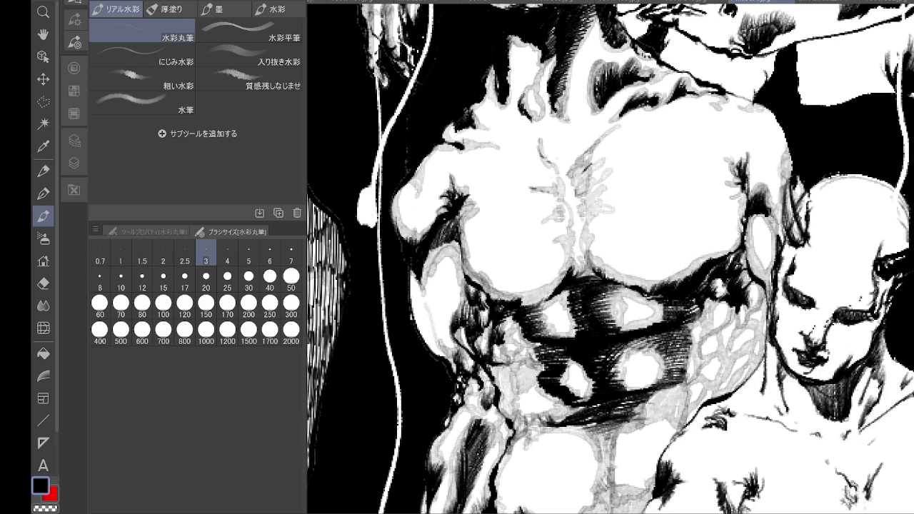
# - Paint gray along the lower edge of the hatched back muscles on the bent-over horned figure
pyautogui.scroll(-5, 682, 243)
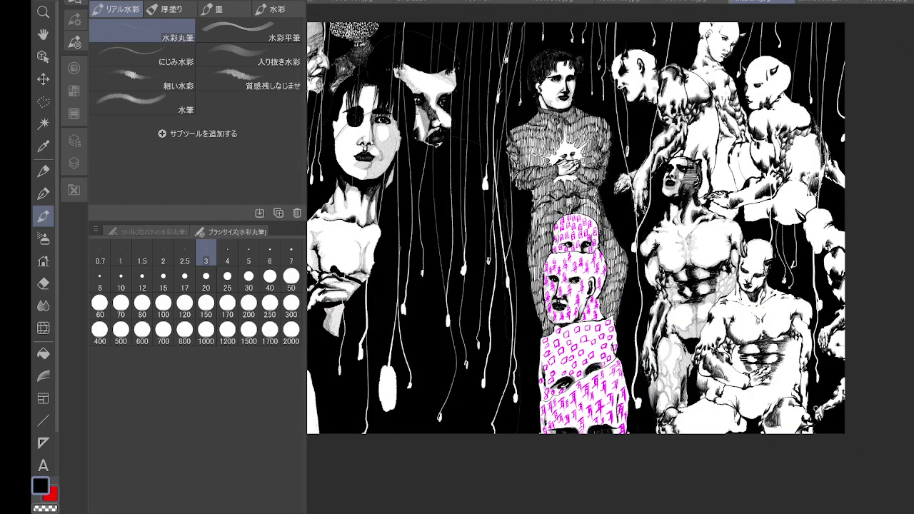
pyautogui.moveTo(714, 120); pyautogui.dragTo(700, 318)
pyautogui.scroll(5, 700, 318)
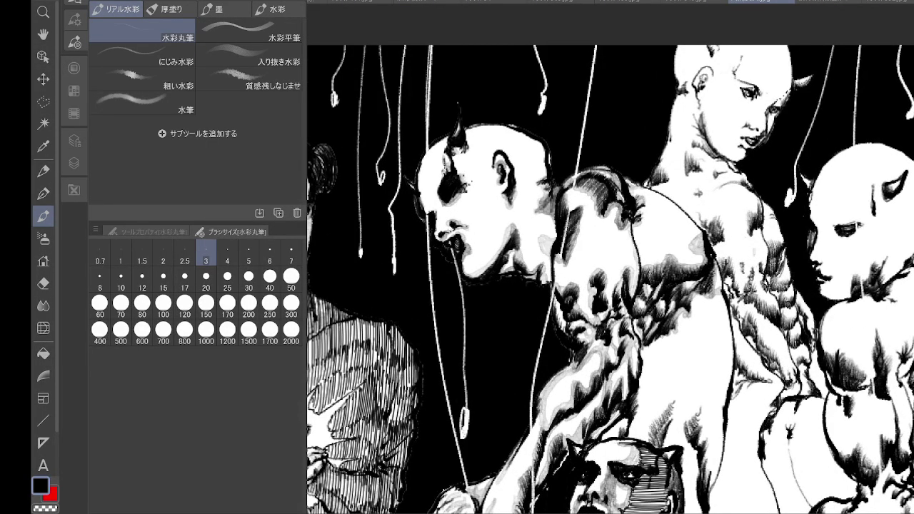
pyautogui.moveTo(662, 335); pyautogui.dragTo(641, 368)
pyautogui.moveTo(658, 351)
pyautogui.mouseDown()
pyautogui.moveTo(646, 365)
pyautogui.moveTo(670, 336)
pyautogui.mouseUp()
pyautogui.moveTo(685, 326); pyautogui.dragTo(676, 343)
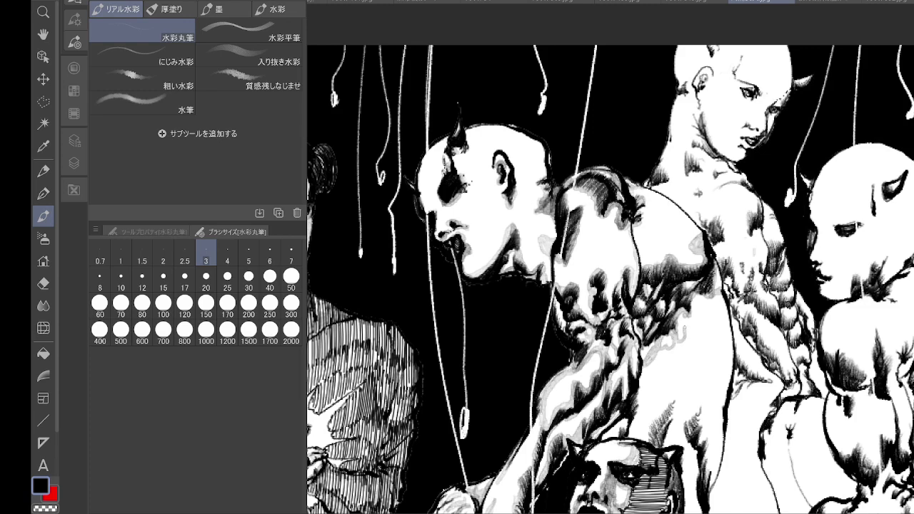
pyautogui.moveTo(687, 310); pyautogui.dragTo(683, 326)
pyautogui.moveTo(690, 309); pyautogui.dragTo(687, 335)
pyautogui.moveTo(703, 298)
pyautogui.mouseDown()
pyautogui.moveTo(689, 332)
pyautogui.moveTo(694, 299)
pyautogui.mouseUp()
pyautogui.moveTo(707, 299); pyautogui.dragTo(704, 317)
pyautogui.moveTo(714, 276); pyautogui.dragTo(708, 308)
# - Draw branching gray contours down the bent-over figure's flank and tint the hatching at its inner edge
pyautogui.moveTo(705, 318); pyautogui.dragTo(678, 338)
pyautogui.moveTo(671, 342); pyautogui.dragTo(649, 367)
pyautogui.moveTo(658, 365); pyautogui.dragTo(661, 379)
pyautogui.moveTo(661, 361)
pyautogui.mouseDown()
pyautogui.moveTo(652, 369)
pyautogui.moveTo(658, 354)
pyautogui.mouseUp()
pyautogui.moveTo(675, 349); pyautogui.dragTo(661, 378)
pyautogui.moveTo(660, 375)
pyautogui.mouseDown()
pyautogui.moveTo(666, 396)
pyautogui.moveTo(641, 444)
pyautogui.mouseUp()
pyautogui.moveTo(653, 423); pyautogui.dragTo(649, 444)
pyautogui.moveTo(661, 414); pyautogui.dragTo(661, 435)
pyautogui.moveTo(671, 402)
pyautogui.mouseDown()
pyautogui.moveTo(664, 432)
pyautogui.moveTo(667, 425)
pyautogui.mouseUp()
pyautogui.moveTo(664, 383)
pyautogui.mouseDown()
pyautogui.moveTo(673, 405)
pyautogui.moveTo(664, 386)
pyautogui.mouseUp()
pyautogui.moveTo(665, 383); pyautogui.dragTo(670, 401)
pyautogui.moveTo(663, 442); pyautogui.dragTo(658, 449)
# - Add gray around the dark hatched strokes on the lower flank, above the horned head
pyautogui.moveTo(675, 410)
pyautogui.mouseDown()
pyautogui.moveTo(670, 421)
pyautogui.moveTo(687, 423)
pyautogui.moveTo(691, 435)
pyautogui.mouseUp()
pyautogui.moveTo(691, 403); pyautogui.dragTo(688, 422)
pyautogui.moveTo(690, 399); pyautogui.dragTo(686, 419)
pyautogui.moveTo(690, 407); pyautogui.dragTo(694, 418)
pyautogui.moveTo(702, 404)
pyautogui.mouseDown()
pyautogui.moveTo(699, 444)
pyautogui.moveTo(715, 490)
pyautogui.moveTo(716, 480)
pyautogui.mouseUp()
pyautogui.moveTo(720, 425); pyautogui.dragTo(720, 454)
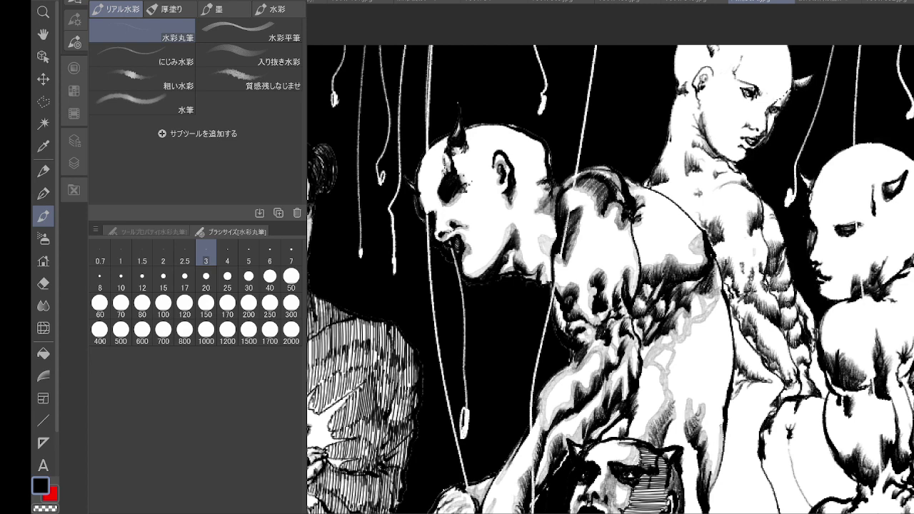
pyautogui.moveTo(721, 403)
pyautogui.mouseDown()
pyautogui.moveTo(721, 425)
pyautogui.moveTo(708, 412)
pyautogui.moveTo(721, 409)
pyautogui.moveTo(706, 425)
pyautogui.mouseUp()
# - Shade the outer strip of the bent-over figure's flank with gray, from below the back muscles downward
pyautogui.moveTo(702, 314)
pyautogui.mouseDown()
pyautogui.moveTo(691, 323)
pyautogui.moveTo(701, 322)
pyautogui.mouseUp()
pyautogui.moveTo(711, 319); pyautogui.dragTo(704, 324)
pyautogui.moveTo(717, 288)
pyautogui.mouseDown()
pyautogui.moveTo(690, 405)
pyautogui.moveTo(702, 384)
pyautogui.moveTo(696, 418)
pyautogui.moveTo(717, 300)
pyautogui.moveTo(718, 329)
pyautogui.mouseUp()
pyautogui.moveTo(719, 326); pyautogui.dragTo(714, 407)
pyautogui.moveTo(714, 399); pyautogui.dragTo(708, 402)
pyautogui.moveTo(709, 406)
pyautogui.mouseDown()
pyautogui.moveTo(719, 384)
pyautogui.moveTo(720, 403)
pyautogui.moveTo(714, 350)
pyautogui.mouseUp()
pyautogui.moveTo(713, 351); pyautogui.dragTo(717, 326)
# - Deepen the vein-like gray contours across the middle of the flank and fill the area beside the arm
pyautogui.moveTo(690, 320)
pyautogui.mouseDown()
pyautogui.moveTo(687, 333)
pyautogui.moveTo(696, 325)
pyautogui.mouseUp()
pyautogui.moveTo(696, 334)
pyautogui.mouseDown()
pyautogui.moveTo(708, 319)
pyautogui.moveTo(691, 322)
pyautogui.mouseUp()
pyautogui.moveTo(690, 331)
pyautogui.mouseDown()
pyautogui.moveTo(685, 340)
pyautogui.moveTo(706, 317)
pyautogui.moveTo(672, 350)
pyautogui.moveTo(685, 366)
pyautogui.moveTo(675, 350)
pyautogui.moveTo(678, 383)
pyautogui.moveTo(664, 376)
pyautogui.moveTo(677, 398)
pyautogui.moveTo(658, 364)
pyautogui.moveTo(654, 416)
pyautogui.mouseUp()
pyautogui.moveTo(652, 415)
pyautogui.mouseDown()
pyautogui.moveTo(633, 434)
pyautogui.moveTo(646, 431)
pyautogui.mouseUp()
pyautogui.moveTo(651, 428)
pyautogui.mouseDown()
pyautogui.moveTo(664, 404)
pyautogui.moveTo(606, 434)
pyautogui.moveTo(618, 424)
pyautogui.mouseUp()
pyautogui.moveTo(617, 425); pyautogui.dragTo(627, 418)
pyautogui.moveTo(682, 360)
pyautogui.mouseDown()
pyautogui.moveTo(632, 436)
pyautogui.moveTo(654, 388)
pyautogui.mouseUp()
pyautogui.moveTo(656, 390)
pyautogui.mouseDown()
pyautogui.moveTo(647, 357)
pyautogui.moveTo(661, 338)
pyautogui.moveTo(689, 341)
pyautogui.moveTo(671, 404)
pyautogui.moveTo(678, 340)
pyautogui.moveTo(712, 329)
pyautogui.moveTo(692, 419)
pyautogui.moveTo(666, 447)
pyautogui.moveTo(674, 419)
pyautogui.moveTo(675, 447)
pyautogui.moveTo(680, 368)
pyautogui.moveTo(712, 337)
pyautogui.moveTo(687, 437)
pyautogui.mouseUp()
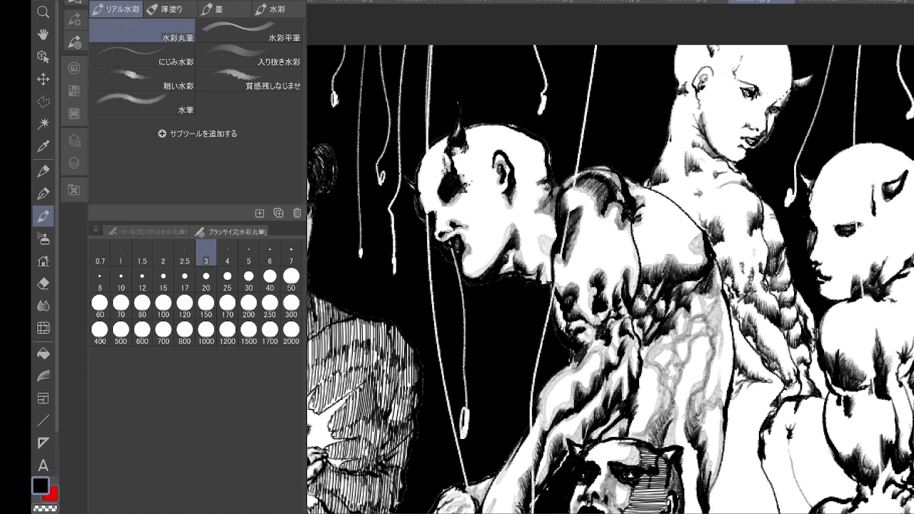
# - Shade the bent-over figure's white lower body beside the horned head with gray, down to the reaching hand
pyautogui.scroll(-2, 722, 323)
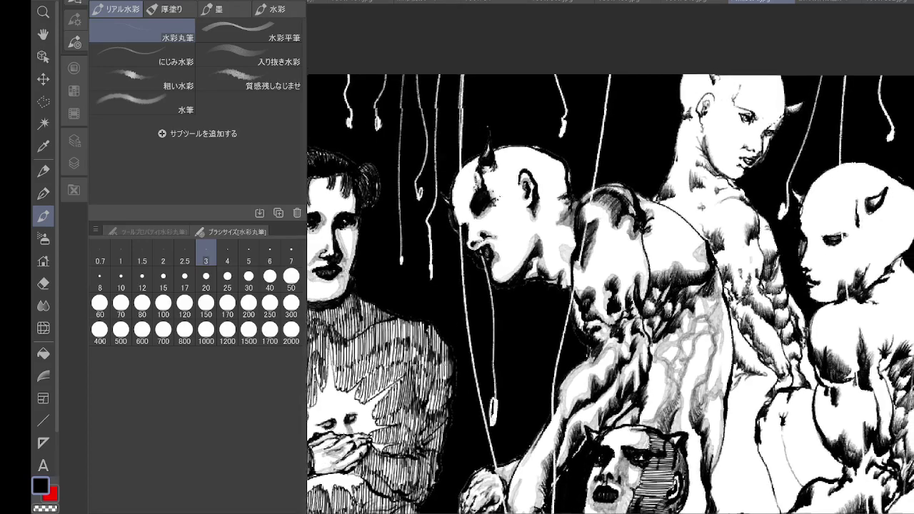
pyautogui.moveTo(833, 373); pyautogui.dragTo(830, 264)
pyautogui.scroll(2, 730, 315)
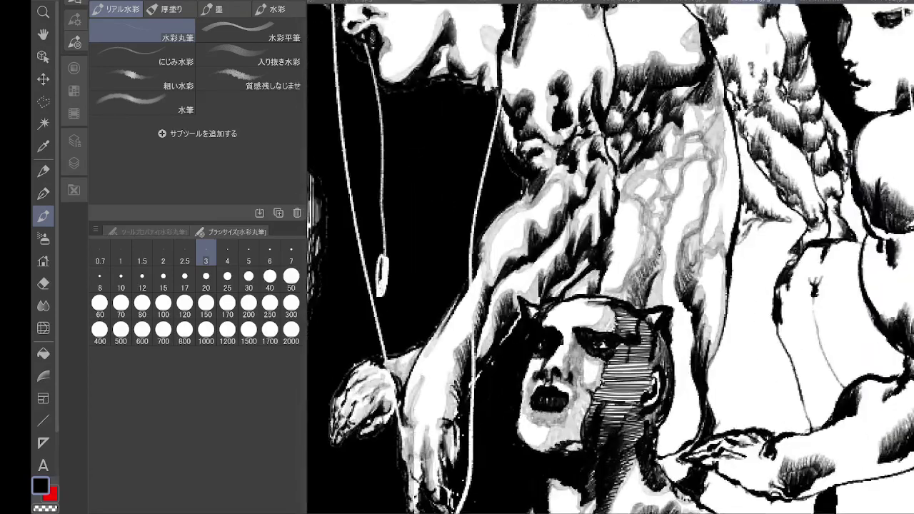
pyautogui.moveTo(689, 309); pyautogui.dragTo(681, 318)
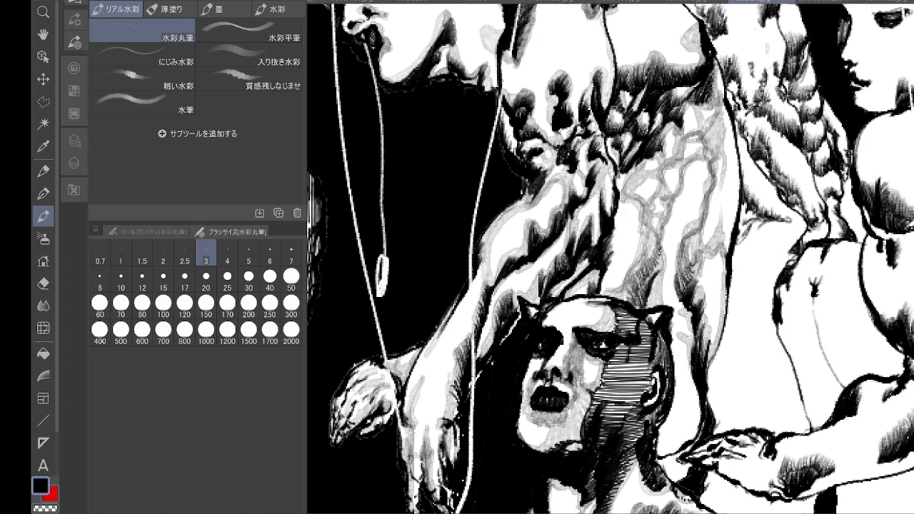
pyautogui.moveTo(691, 367); pyautogui.dragTo(696, 437)
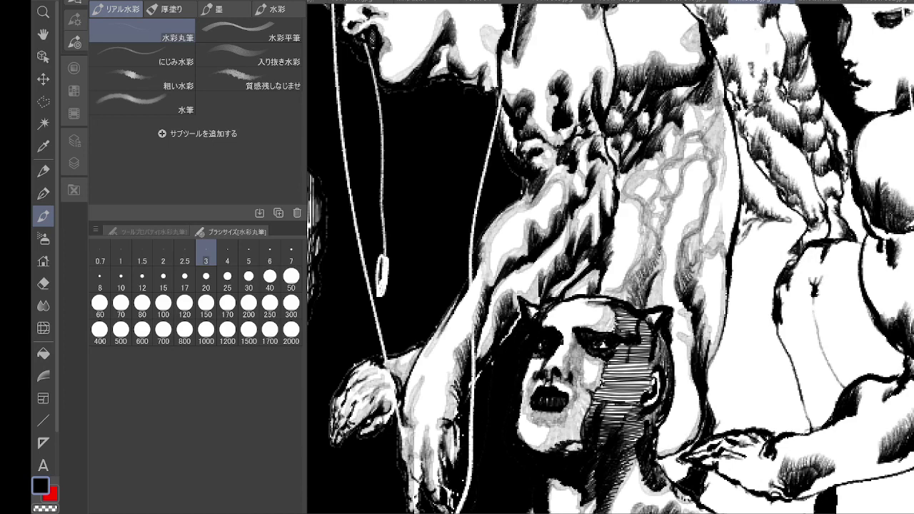
pyautogui.moveTo(700, 393); pyautogui.dragTo(693, 425)
pyautogui.moveTo(691, 371); pyautogui.dragTo(688, 387)
pyautogui.moveTo(695, 380); pyautogui.dragTo(688, 437)
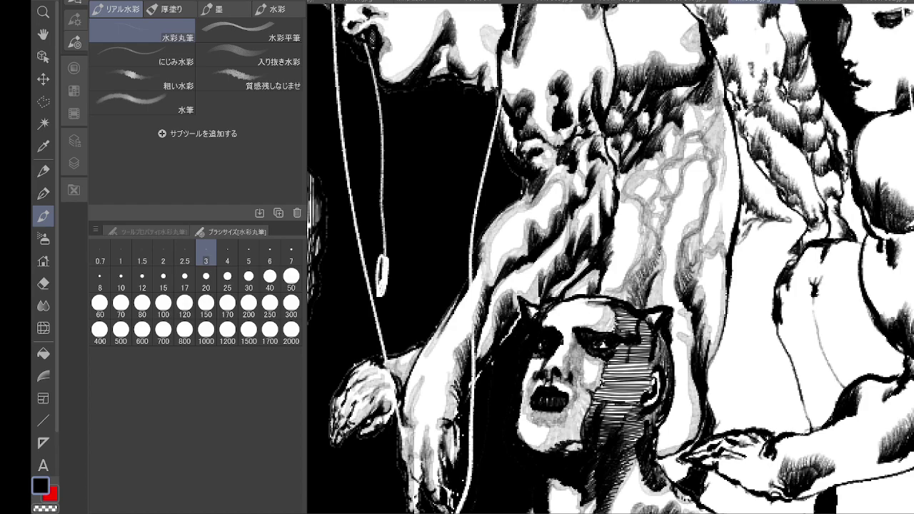
# - Shade the seated bald figure's brow edges, eye sockets and nose with gray, leaving the middle of the forehead white
pyautogui.hotkey('ctrl', '0')
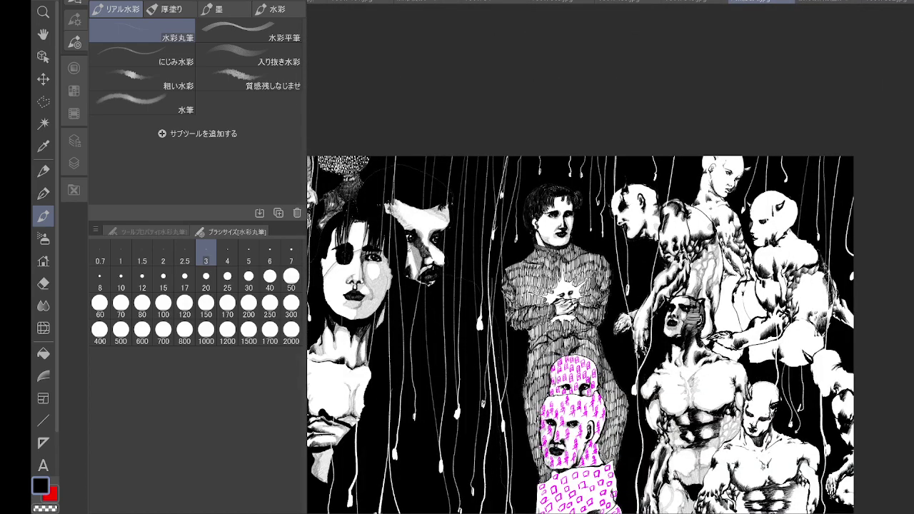
pyautogui.moveTo(571, 314); pyautogui.dragTo(538, 183)
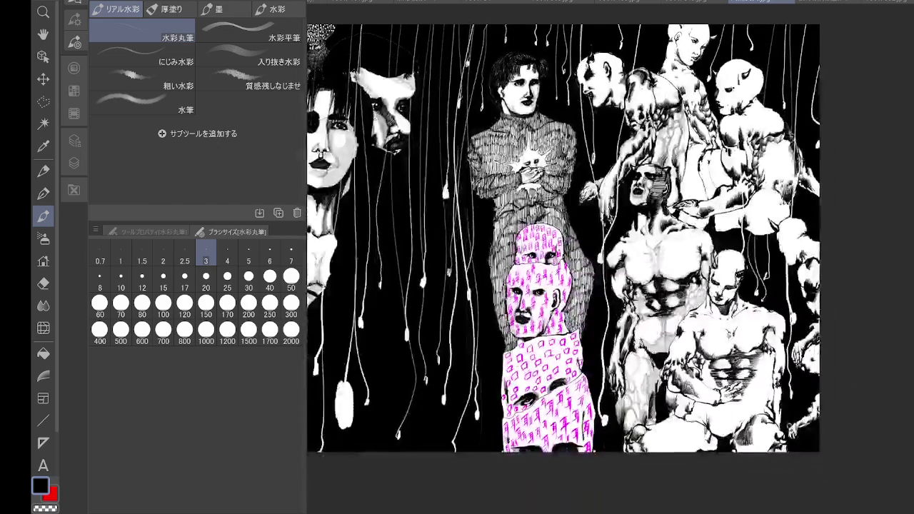
pyautogui.scroll(5, 807, 256)
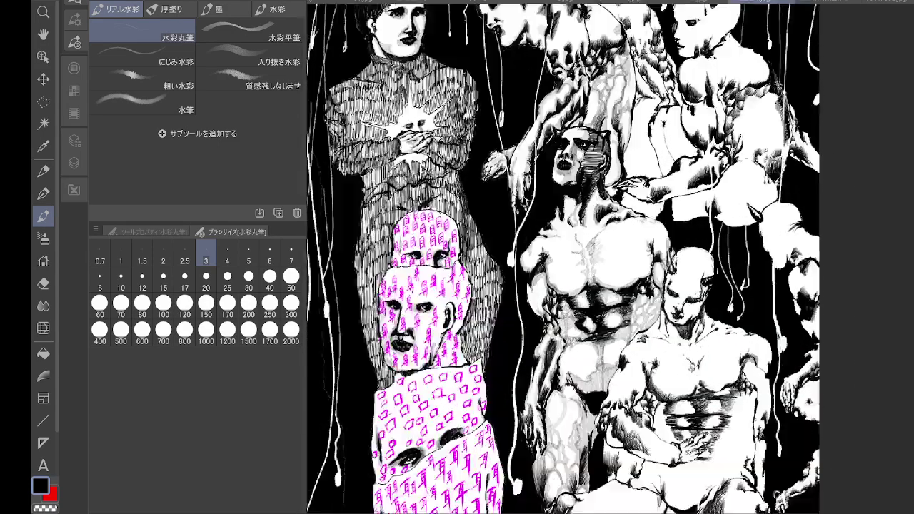
pyautogui.moveTo(571, 286); pyautogui.dragTo(672, 296)
pyautogui.scroll(6, 607, 321)
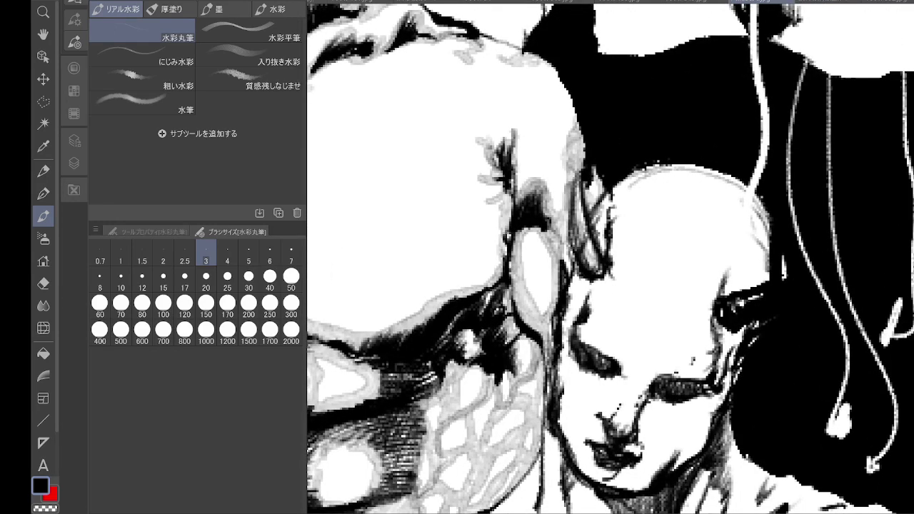
pyautogui.moveTo(594, 293)
pyautogui.mouseDown()
pyautogui.moveTo(592, 346)
pyautogui.moveTo(603, 360)
pyautogui.moveTo(621, 357)
pyautogui.moveTo(583, 347)
pyautogui.moveTo(591, 368)
pyautogui.moveTo(625, 365)
pyautogui.moveTo(648, 377)
pyautogui.moveTo(714, 371)
pyautogui.moveTo(703, 342)
pyautogui.moveTo(707, 309)
pyautogui.mouseUp()
pyautogui.moveTo(716, 348)
pyautogui.mouseDown()
pyautogui.moveTo(720, 383)
pyautogui.moveTo(667, 400)
pyautogui.moveTo(655, 382)
pyautogui.moveTo(616, 419)
pyautogui.mouseUp()
pyautogui.moveTo(631, 371); pyautogui.dragTo(621, 400)
pyautogui.moveTo(647, 394)
pyautogui.mouseDown()
pyautogui.moveTo(626, 397)
pyautogui.moveTo(635, 430)
pyautogui.mouseUp()
pyautogui.moveTo(615, 413)
pyautogui.mouseDown()
pyautogui.moveTo(619, 434)
pyautogui.moveTo(644, 421)
pyautogui.moveTo(588, 424)
pyautogui.mouseUp()
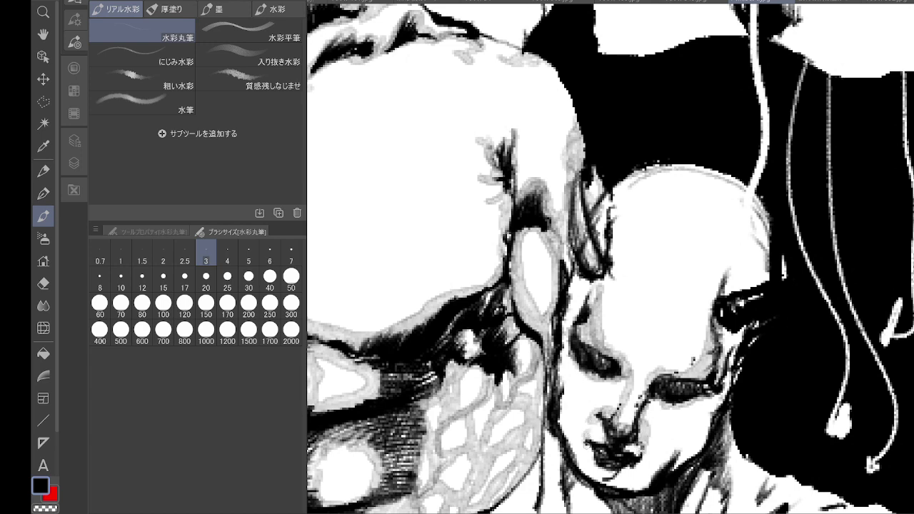
# - Shade the seated figure's shadowed cheek, chin and horn-side temple with gray, and undo the stray forehead line
pyautogui.moveTo(620, 467)
pyautogui.mouseDown()
pyautogui.moveTo(601, 481)
pyautogui.moveTo(625, 489)
pyautogui.moveTo(647, 463)
pyautogui.moveTo(659, 480)
pyautogui.moveTo(664, 457)
pyautogui.moveTo(678, 450)
pyautogui.moveTo(668, 472)
pyautogui.mouseUp()
pyautogui.moveTo(652, 399)
pyautogui.mouseDown()
pyautogui.moveTo(648, 455)
pyautogui.moveTo(717, 397)
pyautogui.moveTo(673, 460)
pyautogui.mouseUp()
pyautogui.moveTo(706, 423); pyautogui.dragTo(676, 466)
pyautogui.moveTo(675, 408)
pyautogui.mouseDown()
pyautogui.moveTo(697, 401)
pyautogui.moveTo(646, 427)
pyautogui.mouseUp()
pyautogui.moveTo(656, 455); pyautogui.dragTo(679, 445)
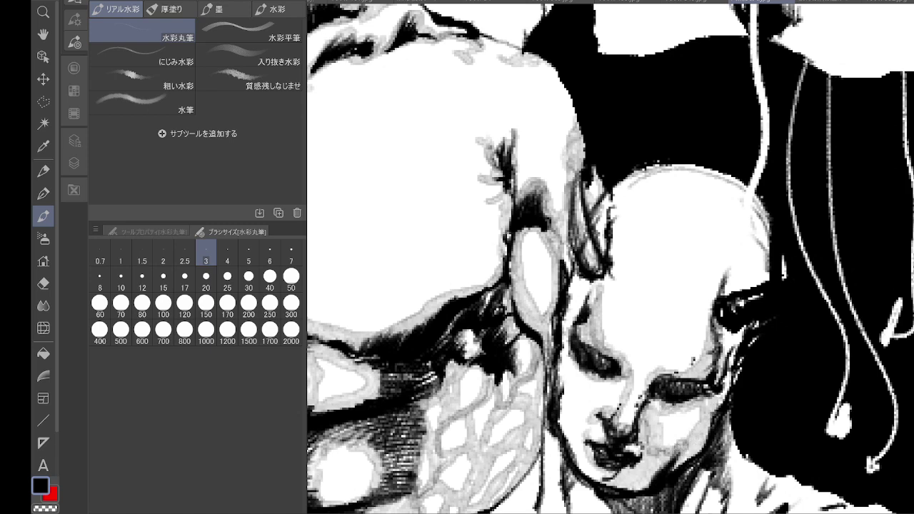
pyautogui.moveTo(648, 404)
pyautogui.mouseDown()
pyautogui.moveTo(634, 430)
pyautogui.moveTo(661, 372)
pyautogui.moveTo(718, 362)
pyautogui.moveTo(717, 329)
pyautogui.moveTo(728, 357)
pyautogui.moveTo(715, 376)
pyautogui.moveTo(732, 271)
pyautogui.moveTo(750, 293)
pyautogui.moveTo(761, 207)
pyautogui.moveTo(735, 272)
pyautogui.moveTo(746, 264)
pyautogui.moveTo(703, 350)
pyautogui.moveTo(645, 400)
pyautogui.moveTo(641, 453)
pyautogui.moveTo(628, 450)
pyautogui.moveTo(600, 480)
pyautogui.moveTo(650, 465)
pyautogui.moveTo(670, 408)
pyautogui.mouseUp()
pyautogui.moveTo(677, 452); pyautogui.dragTo(727, 384)
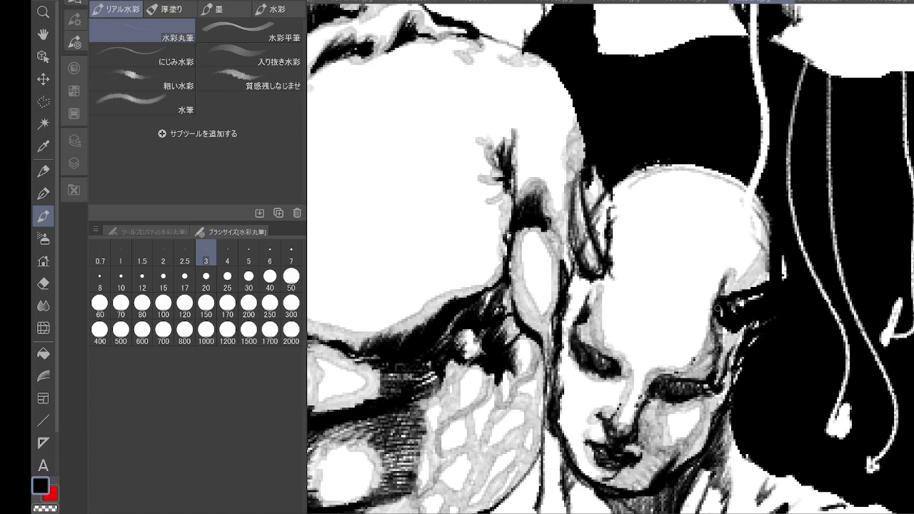
pyautogui.moveTo(678, 191); pyautogui.dragTo(684, 273)
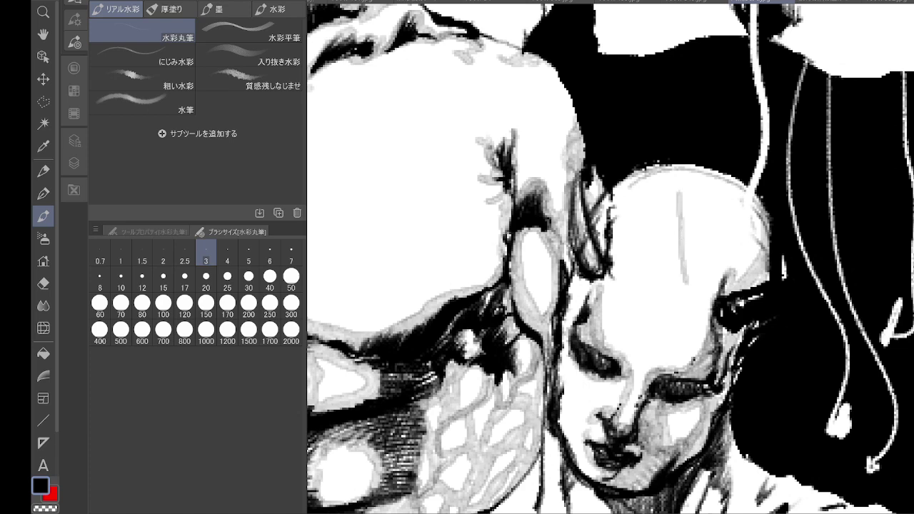
pyautogui.hotkey('ctrl', 'z')
# - Add gray to both sides of the seated figure's neck and along the collarbones
pyautogui.scroll(-5, 610, 258)
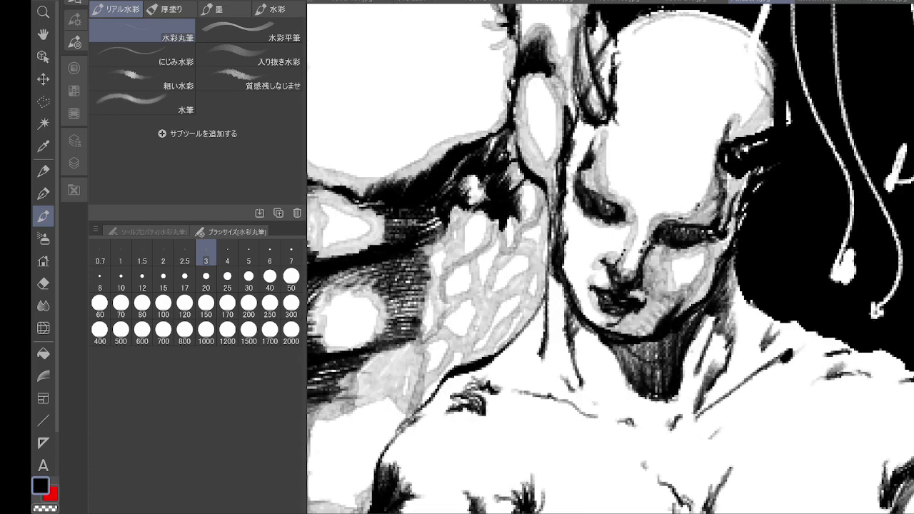
pyautogui.moveTo(577, 327); pyautogui.dragTo(633, 389)
pyautogui.moveTo(630, 347); pyautogui.dragTo(661, 392)
pyautogui.moveTo(645, 343)
pyautogui.mouseDown()
pyautogui.moveTo(658, 380)
pyautogui.moveTo(696, 375)
pyautogui.moveTo(686, 393)
pyautogui.mouseUp()
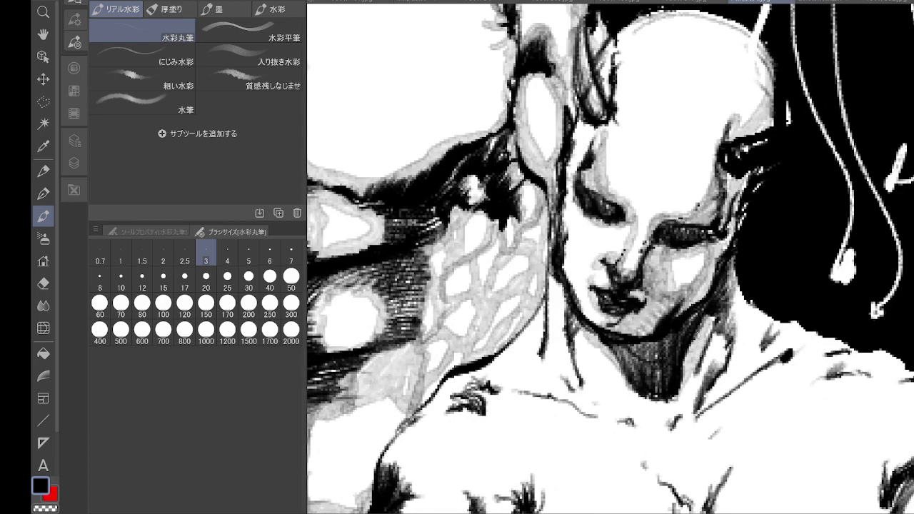
pyautogui.moveTo(734, 271)
pyautogui.mouseDown()
pyautogui.moveTo(732, 322)
pyautogui.moveTo(742, 336)
pyautogui.mouseUp()
pyautogui.moveTo(736, 296)
pyautogui.mouseDown()
pyautogui.moveTo(742, 336)
pyautogui.moveTo(710, 403)
pyautogui.moveTo(771, 353)
pyautogui.moveTo(769, 329)
pyautogui.moveTo(793, 346)
pyautogui.moveTo(758, 325)
pyautogui.moveTo(696, 379)
pyautogui.moveTo(688, 408)
pyautogui.moveTo(624, 360)
pyautogui.mouseUp()
pyautogui.moveTo(675, 400)
pyautogui.mouseDown()
pyautogui.moveTo(660, 421)
pyautogui.moveTo(682, 403)
pyautogui.moveTo(600, 335)
pyautogui.moveTo(615, 376)
pyautogui.moveTo(592, 336)
pyautogui.moveTo(582, 375)
pyautogui.moveTo(531, 382)
pyautogui.moveTo(564, 342)
pyautogui.moveTo(550, 278)
pyautogui.moveTo(582, 378)
pyautogui.mouseUp()
pyautogui.moveTo(577, 346); pyautogui.dragTo(590, 390)
pyautogui.moveTo(617, 417)
pyautogui.mouseDown()
pyautogui.moveTo(640, 424)
pyautogui.moveTo(624, 424)
pyautogui.mouseUp()
pyautogui.moveTo(566, 395)
pyautogui.mouseDown()
pyautogui.moveTo(585, 421)
pyautogui.moveTo(611, 427)
pyautogui.moveTo(562, 393)
pyautogui.moveTo(541, 354)
pyautogui.moveTo(521, 386)
pyautogui.moveTo(517, 353)
pyautogui.moveTo(504, 382)
pyautogui.moveTo(485, 382)
pyautogui.moveTo(477, 404)
pyautogui.moveTo(457, 411)
pyautogui.moveTo(493, 409)
pyautogui.moveTo(536, 381)
pyautogui.mouseUp()
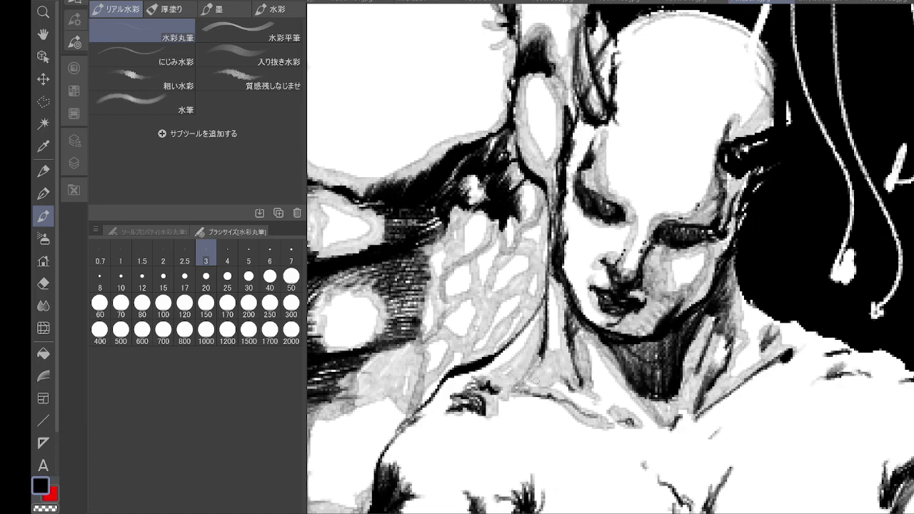
# - Shade the creases down the middle of the seated figure's chest with gray, between the two pectorals
pyautogui.hotkey('ctrl', '-')
pyautogui.hotkey('ctrl', '-')
pyautogui.hotkey('ctrl', '-')
pyautogui.hotkey('ctrl', '-')
pyautogui.hotkey('ctrl', '-')
pyautogui.hotkey('ctrl', '-')
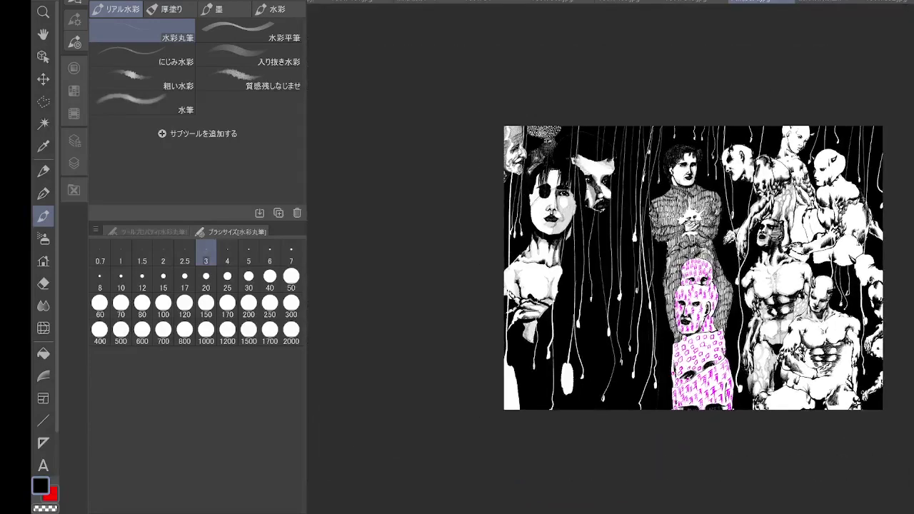
pyautogui.moveTo(692, 268); pyautogui.dragTo(632, 248)
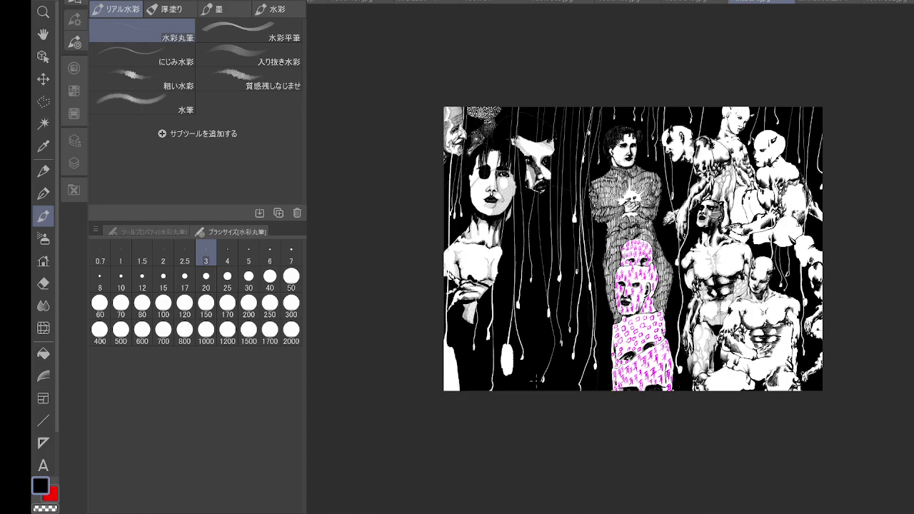
pyautogui.hotkey('ctrl', '+')
pyautogui.hotkey('ctrl', '+')
pyautogui.hotkey('ctrl', '+')
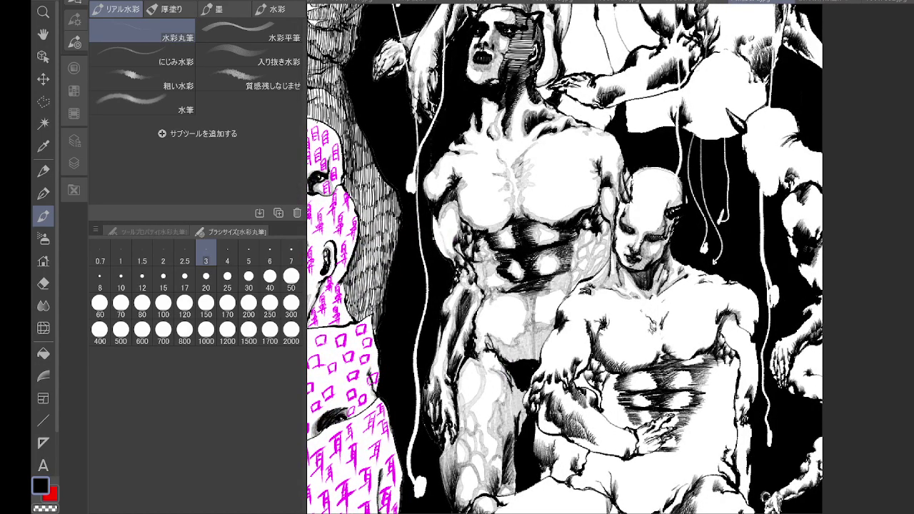
pyautogui.hotkey('ctrl', '+')
pyautogui.hotkey('ctrl', '+')
pyautogui.hotkey('ctrl', '+')
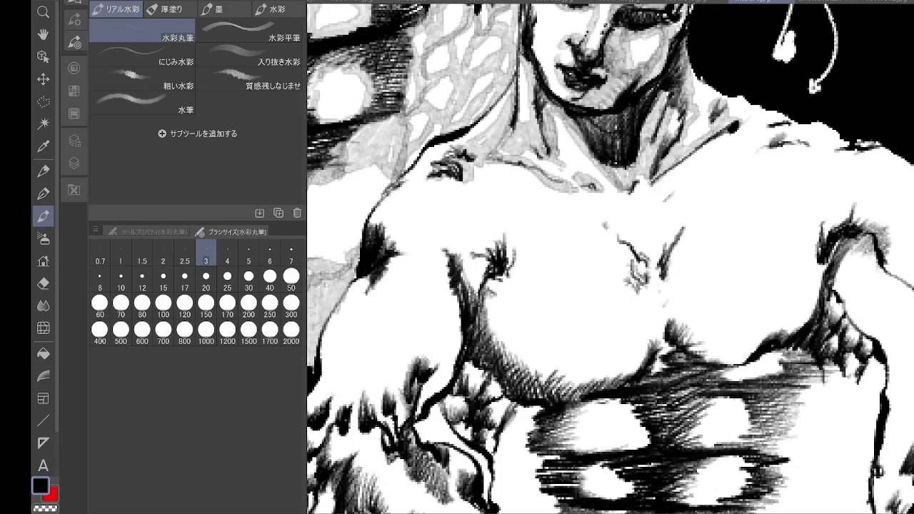
pyautogui.moveTo(652, 372)
pyautogui.mouseDown()
pyautogui.moveTo(665, 348)
pyautogui.moveTo(658, 334)
pyautogui.moveTo(627, 328)
pyautogui.moveTo(636, 314)
pyautogui.moveTo(673, 303)
pyautogui.moveTo(639, 289)
pyautogui.moveTo(644, 258)
pyautogui.moveTo(606, 227)
pyautogui.moveTo(646, 257)
pyautogui.moveTo(635, 232)
pyautogui.moveTo(680, 228)
pyautogui.moveTo(667, 222)
pyautogui.moveTo(680, 191)
pyautogui.moveTo(666, 296)
pyautogui.moveTo(673, 322)
pyautogui.mouseUp()
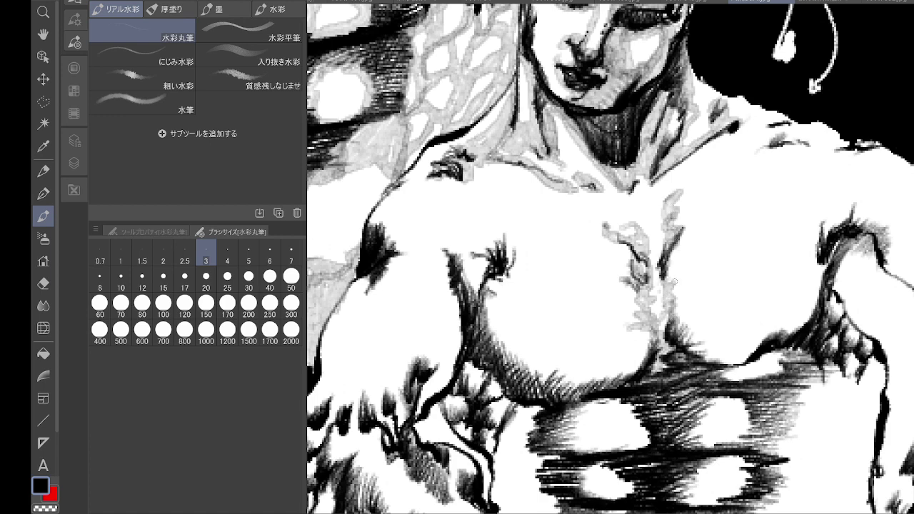
pyautogui.moveTo(681, 264); pyautogui.dragTo(674, 283)
# - Shade the lower edge of the right-hand pectoral with gray, plus the shoulder marks and armpit beside it
pyautogui.moveTo(689, 248)
pyautogui.mouseDown()
pyautogui.moveTo(671, 280)
pyautogui.moveTo(682, 346)
pyautogui.moveTo(706, 335)
pyautogui.moveTo(726, 356)
pyautogui.moveTo(764, 343)
pyautogui.moveTo(791, 308)
pyautogui.moveTo(782, 330)
pyautogui.moveTo(814, 314)
pyautogui.moveTo(811, 282)
pyautogui.moveTo(828, 257)
pyautogui.moveTo(808, 234)
pyautogui.moveTo(826, 248)
pyautogui.mouseUp()
pyautogui.moveTo(791, 119)
pyautogui.mouseDown()
pyautogui.moveTo(758, 133)
pyautogui.moveTo(878, 148)
pyautogui.mouseUp()
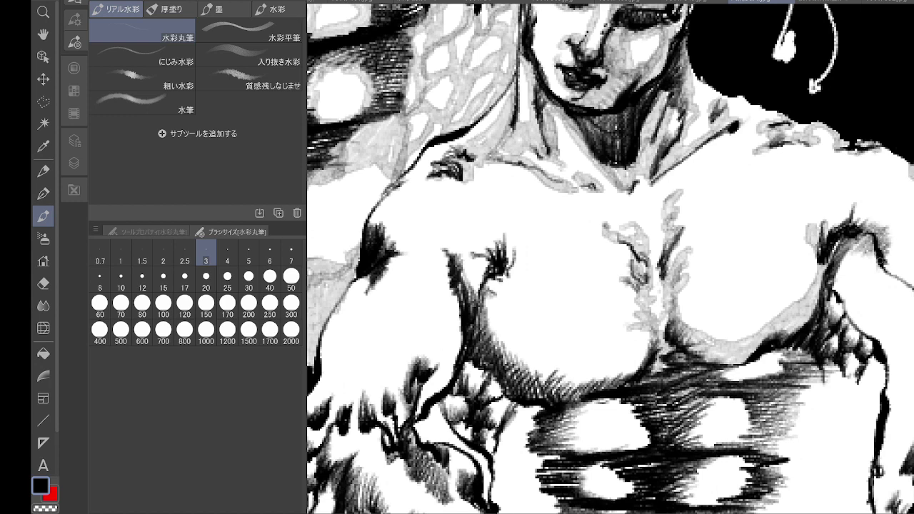
pyautogui.moveTo(887, 268)
pyautogui.mouseDown()
pyautogui.moveTo(851, 207)
pyautogui.moveTo(824, 238)
pyautogui.mouseUp()
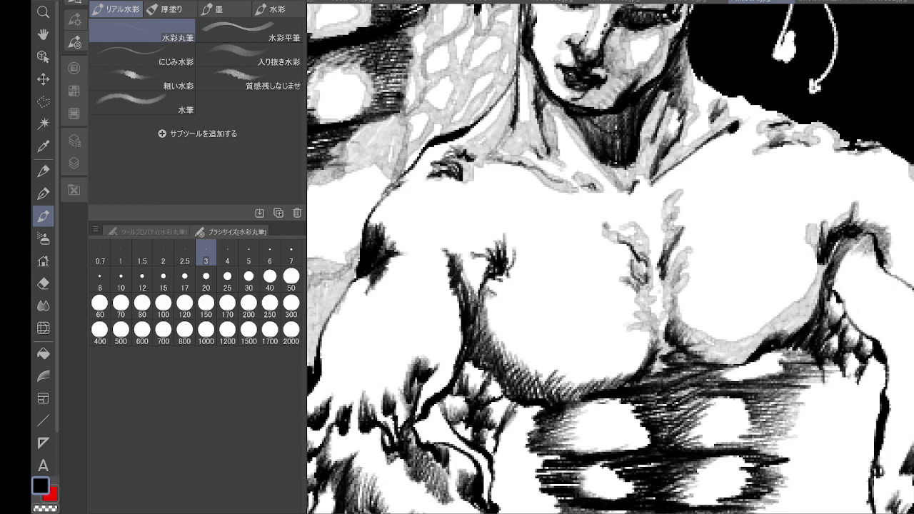
pyautogui.moveTo(853, 207)
pyautogui.mouseDown()
pyautogui.moveTo(889, 225)
pyautogui.moveTo(891, 279)
pyautogui.moveTo(912, 287)
pyautogui.mouseUp()
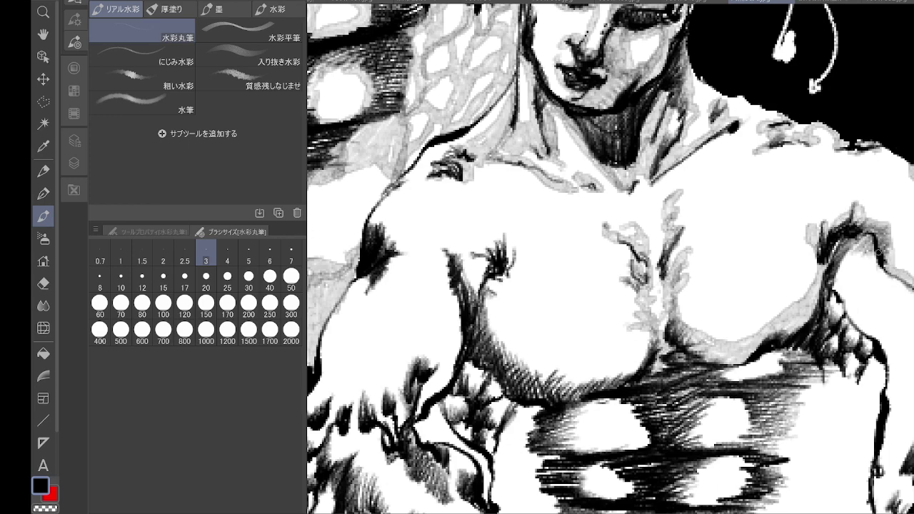
pyautogui.moveTo(878, 250)
pyautogui.mouseDown()
pyautogui.moveTo(853, 253)
pyautogui.moveTo(837, 304)
pyautogui.moveTo(868, 346)
pyautogui.moveTo(841, 371)
pyautogui.moveTo(850, 382)
pyautogui.moveTo(882, 371)
pyautogui.mouseUp()
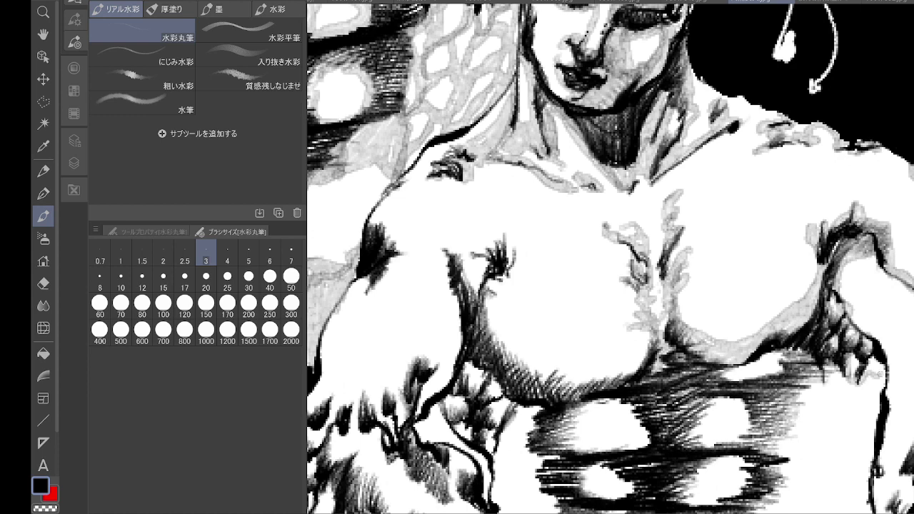
pyautogui.moveTo(776, 351)
pyautogui.mouseDown()
pyautogui.moveTo(727, 377)
pyautogui.moveTo(813, 363)
pyautogui.mouseUp()
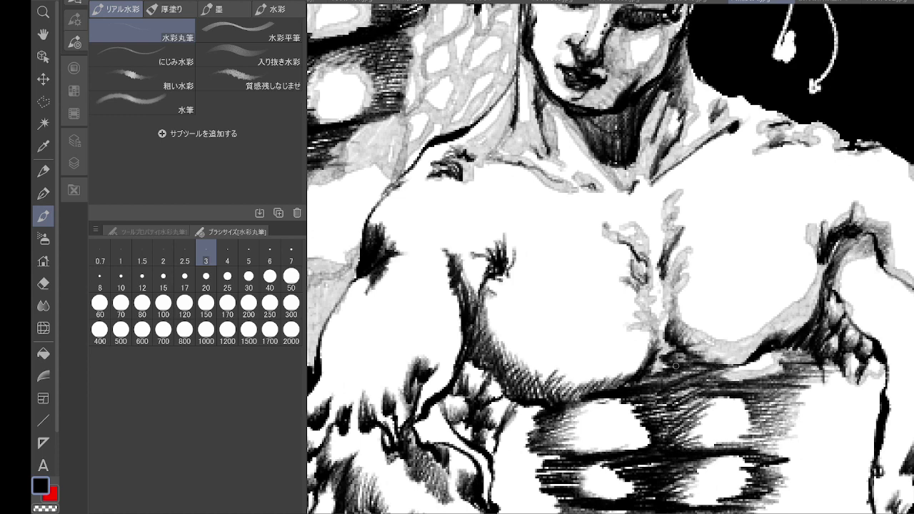
# - Shade the lower rim of the left-hand pectoral with gray and add gray around its dark armpit strokes
pyautogui.moveTo(676, 365); pyautogui.dragTo(613, 377)
pyautogui.moveTo(494, 309)
pyautogui.mouseDown()
pyautogui.moveTo(487, 279)
pyautogui.moveTo(511, 357)
pyautogui.moveTo(491, 364)
pyautogui.moveTo(542, 392)
pyautogui.mouseUp()
pyautogui.moveTo(520, 357)
pyautogui.mouseDown()
pyautogui.moveTo(571, 390)
pyautogui.moveTo(647, 367)
pyautogui.moveTo(647, 343)
pyautogui.moveTo(610, 371)
pyautogui.mouseUp()
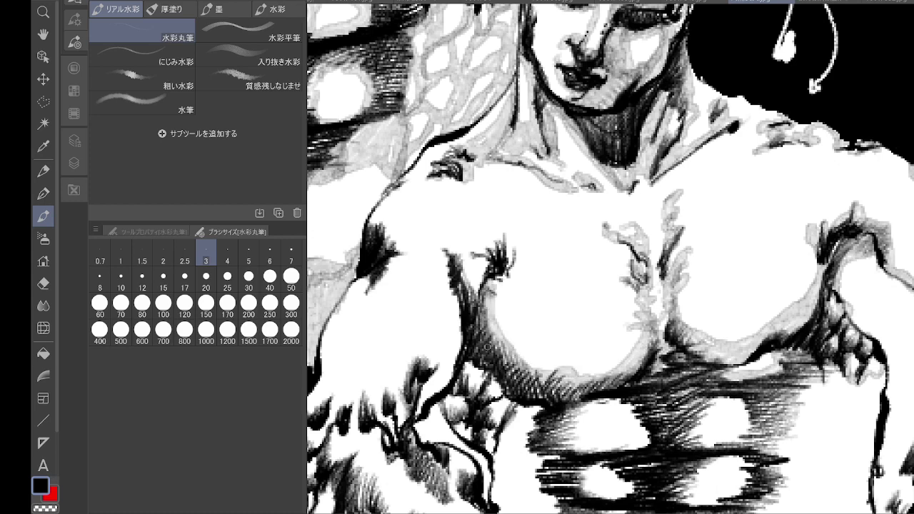
pyautogui.moveTo(509, 272)
pyautogui.mouseDown()
pyautogui.moveTo(488, 286)
pyautogui.moveTo(479, 269)
pyautogui.moveTo(493, 284)
pyautogui.moveTo(497, 244)
pyautogui.moveTo(514, 261)
pyautogui.moveTo(523, 254)
pyautogui.mouseUp()
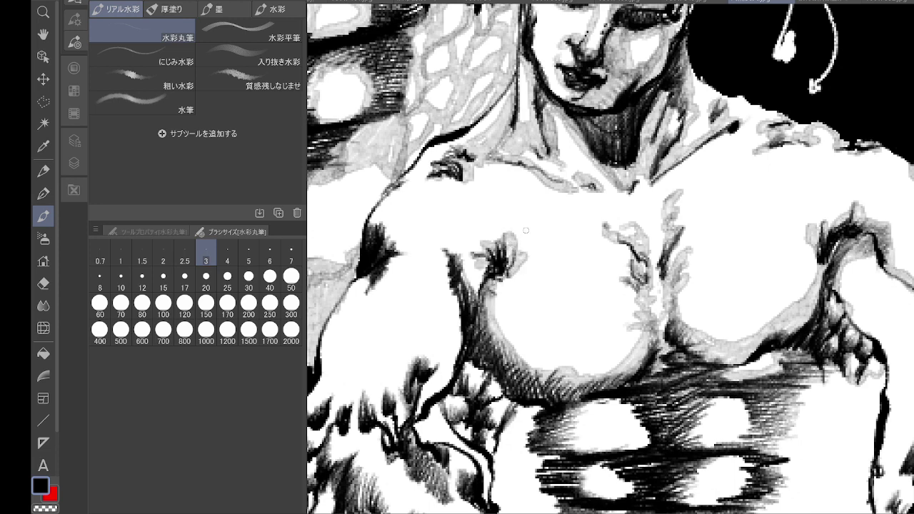
pyautogui.moveTo(585, 190); pyautogui.dragTo(603, 184)
pyautogui.moveTo(578, 391); pyautogui.dragTo(644, 360)
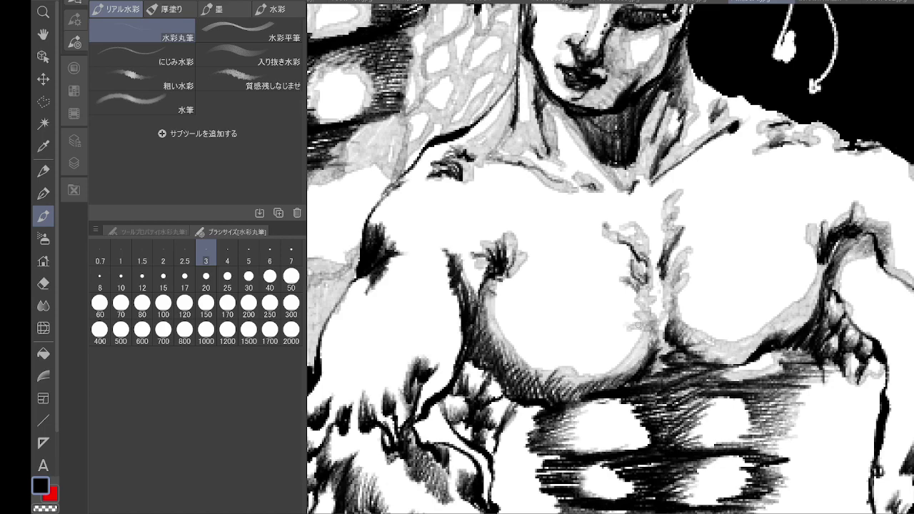
# - Add gray around the dark shoulder patch and the inner edge of the seated figure's bent upper arm
pyautogui.hotkey('ctrl', '-')
pyautogui.hotkey('ctrl', '-')
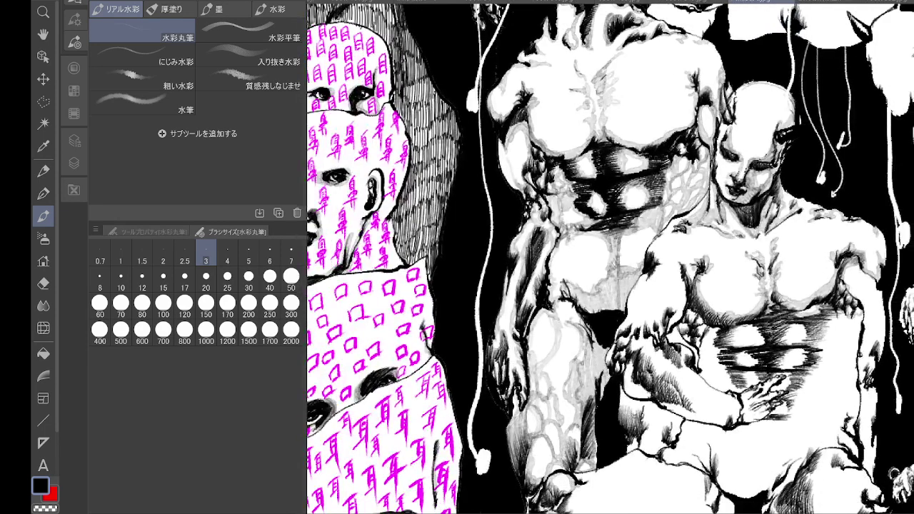
pyautogui.scroll(3, 654, 233)
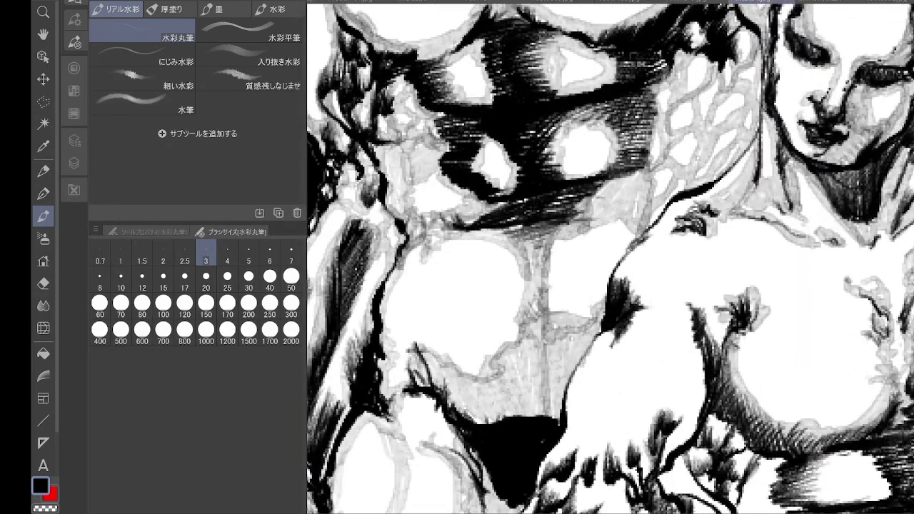
pyautogui.moveTo(619, 250)
pyautogui.mouseDown()
pyautogui.moveTo(632, 299)
pyautogui.moveTo(650, 318)
pyautogui.moveTo(614, 336)
pyautogui.moveTo(677, 300)
pyautogui.moveTo(696, 338)
pyautogui.mouseUp()
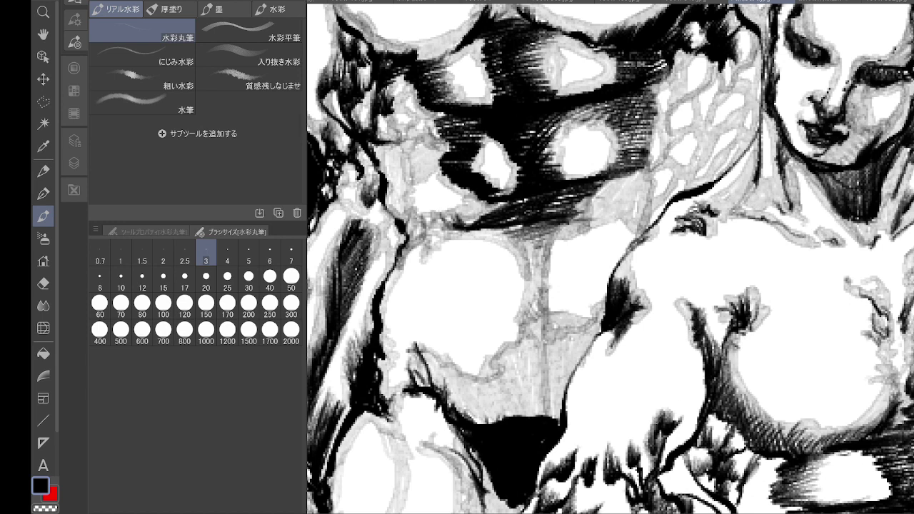
pyautogui.moveTo(661, 422)
pyautogui.mouseDown()
pyautogui.moveTo(673, 408)
pyautogui.moveTo(660, 468)
pyautogui.mouseUp()
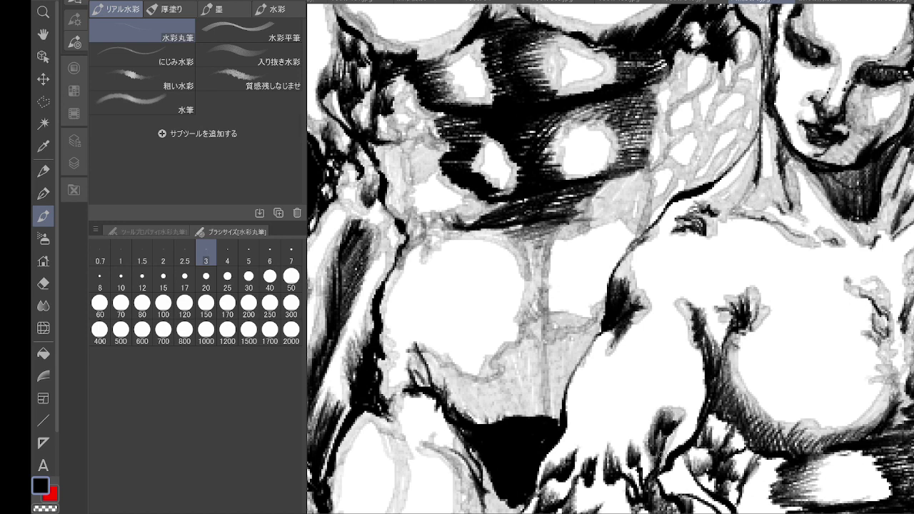
pyautogui.moveTo(690, 322); pyautogui.dragTo(697, 354)
pyautogui.moveTo(660, 240); pyautogui.dragTo(647, 216)
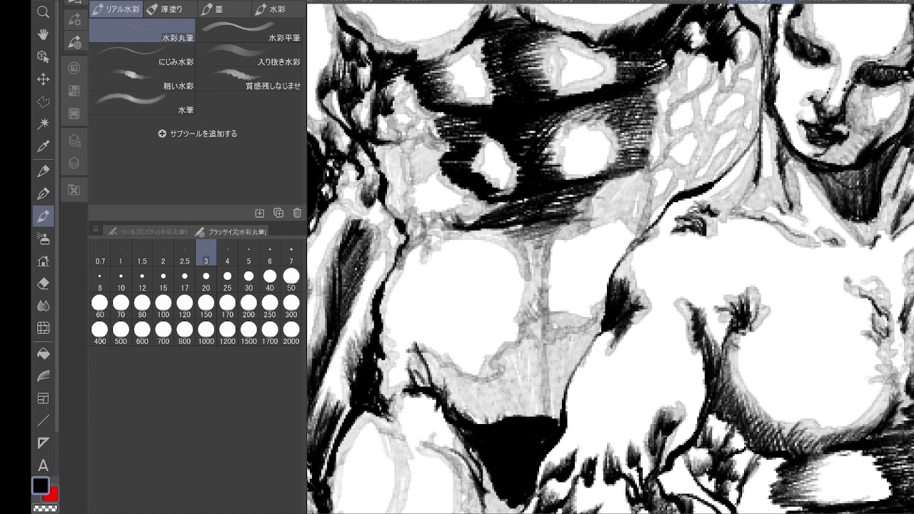
# - Shade between the finger-like muscle strokes above the bent arm's elbow and along the upper arm's edges
pyautogui.moveTo(634, 431)
pyautogui.mouseDown()
pyautogui.moveTo(627, 454)
pyautogui.moveTo(647, 469)
pyautogui.moveTo(608, 435)
pyautogui.moveTo(632, 491)
pyautogui.moveTo(621, 485)
pyautogui.mouseUp()
pyautogui.moveTo(595, 448)
pyautogui.mouseDown()
pyautogui.moveTo(590, 468)
pyautogui.moveTo(542, 480)
pyautogui.moveTo(579, 441)
pyautogui.mouseUp()
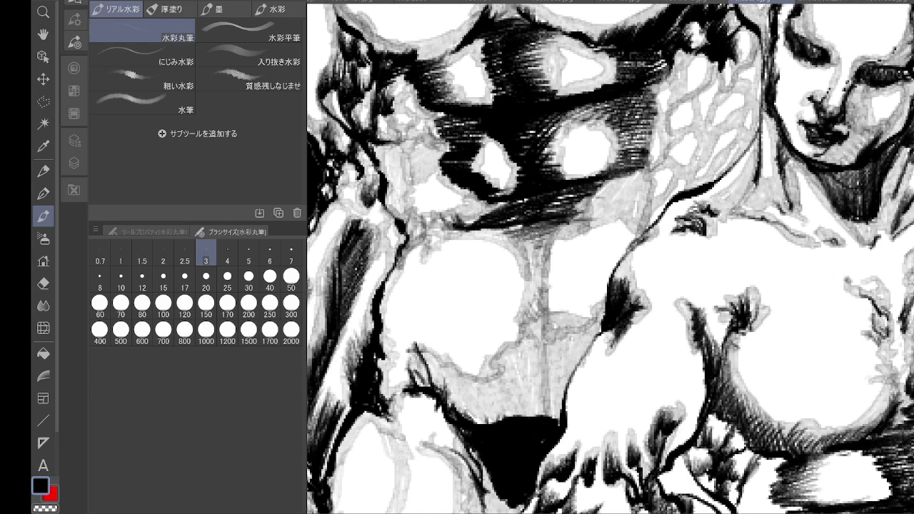
pyautogui.moveTo(612, 340); pyautogui.dragTo(601, 374)
pyautogui.moveTo(571, 398)
pyautogui.mouseDown()
pyautogui.moveTo(570, 432)
pyautogui.moveTo(576, 408)
pyautogui.mouseUp()
pyautogui.moveTo(603, 364); pyautogui.dragTo(615, 320)
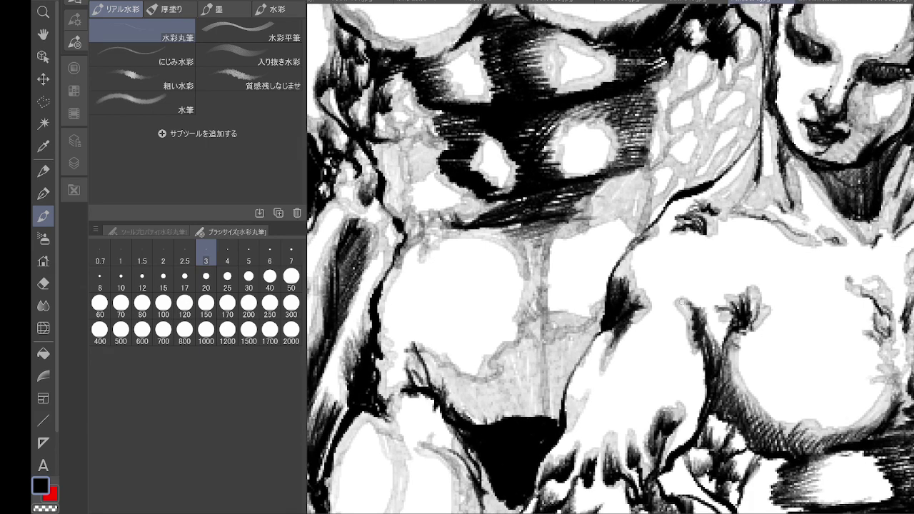
pyautogui.moveTo(677, 297)
pyautogui.mouseDown()
pyautogui.moveTo(696, 309)
pyautogui.moveTo(698, 342)
pyautogui.mouseUp()
# - Add gray around the elbow and the hatched muscles of the seated figure's bent forearm
pyautogui.scroll(-1, 608, 257)
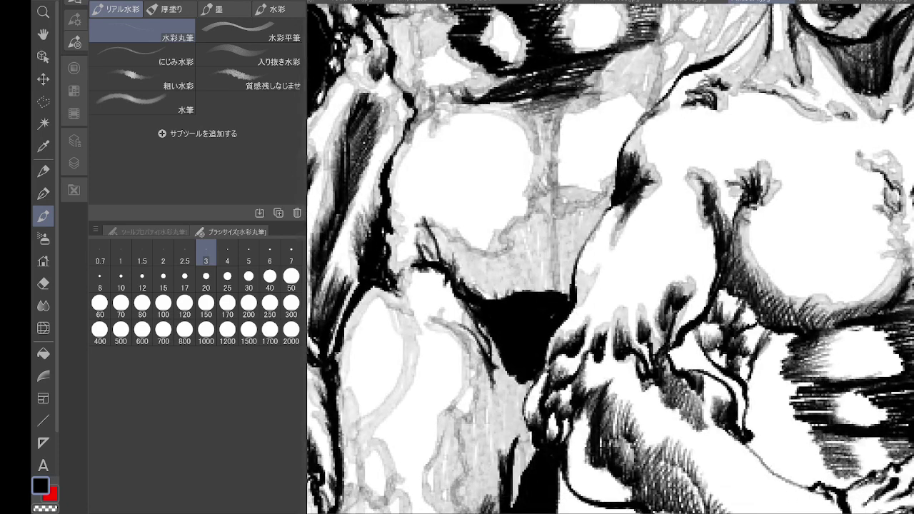
pyautogui.moveTo(576, 355)
pyautogui.mouseDown()
pyautogui.moveTo(542, 428)
pyautogui.moveTo(547, 439)
pyautogui.moveTo(565, 417)
pyautogui.moveTo(571, 456)
pyautogui.moveTo(575, 446)
pyautogui.moveTo(583, 456)
pyautogui.moveTo(589, 448)
pyautogui.moveTo(573, 470)
pyautogui.moveTo(591, 418)
pyautogui.moveTo(583, 410)
pyautogui.moveTo(592, 423)
pyautogui.moveTo(599, 377)
pyautogui.moveTo(599, 410)
pyautogui.mouseUp()
pyautogui.moveTo(614, 335)
pyautogui.mouseDown()
pyautogui.moveTo(678, 418)
pyautogui.moveTo(701, 410)
pyautogui.moveTo(704, 426)
pyautogui.moveTo(721, 400)
pyautogui.moveTo(712, 427)
pyautogui.mouseUp()
pyautogui.moveTo(615, 395)
pyautogui.mouseDown()
pyautogui.moveTo(660, 454)
pyautogui.moveTo(631, 464)
pyautogui.moveTo(614, 448)
pyautogui.moveTo(556, 300)
pyautogui.mouseUp()
pyautogui.moveTo(599, 355); pyautogui.dragTo(593, 368)
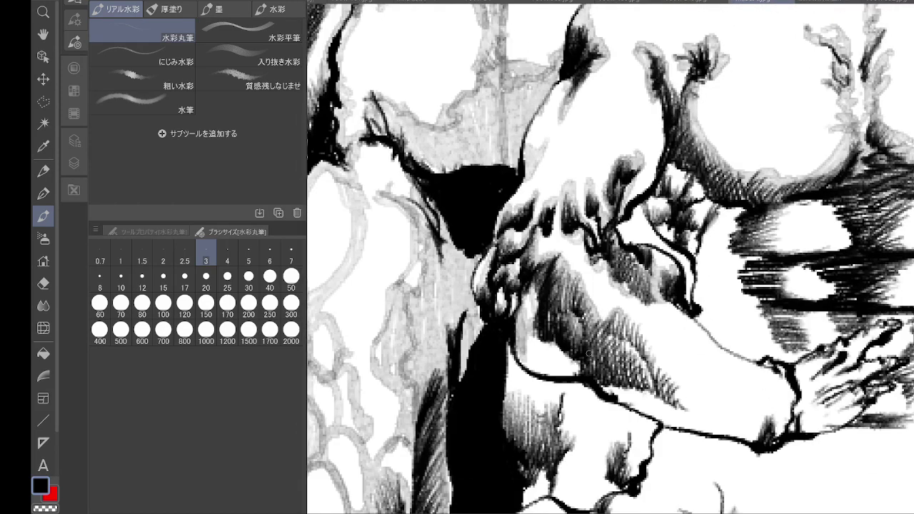
pyautogui.moveTo(552, 336)
pyautogui.mouseDown()
pyautogui.moveTo(578, 371)
pyautogui.moveTo(528, 357)
pyautogui.moveTo(571, 375)
pyautogui.mouseUp()
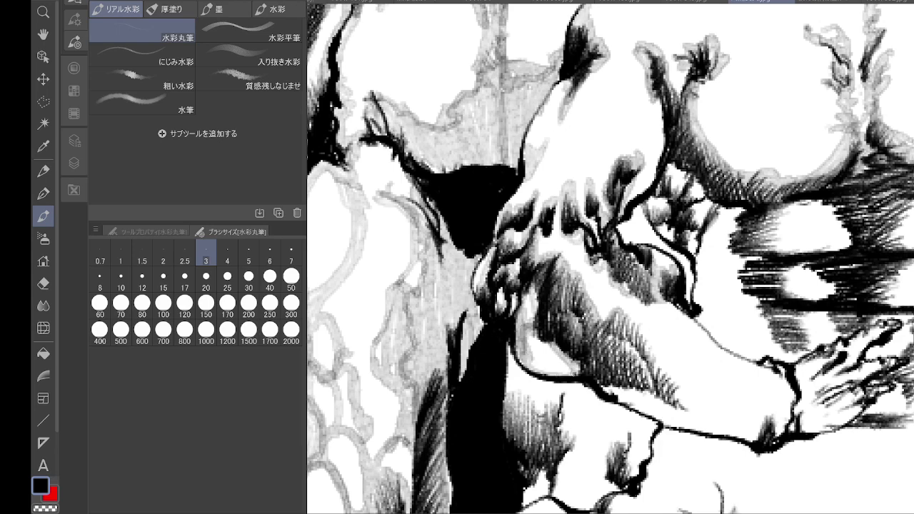
pyautogui.moveTo(592, 346)
pyautogui.mouseDown()
pyautogui.moveTo(608, 357)
pyautogui.moveTo(643, 353)
pyautogui.moveTo(678, 401)
pyautogui.mouseUp()
pyautogui.moveTo(619, 314); pyautogui.dragTo(686, 412)
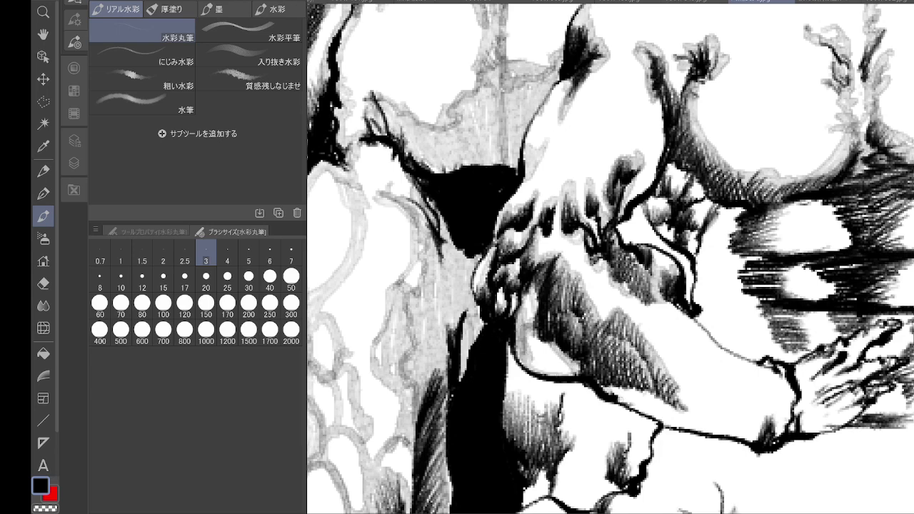
# - Shade the lower and upper edges of the seated figure's bent forearm with gray, continuing to the wrist
pyautogui.moveTo(606, 389)
pyautogui.mouseDown()
pyautogui.moveTo(689, 427)
pyautogui.moveTo(664, 397)
pyautogui.moveTo(709, 430)
pyautogui.moveTo(697, 433)
pyautogui.mouseUp()
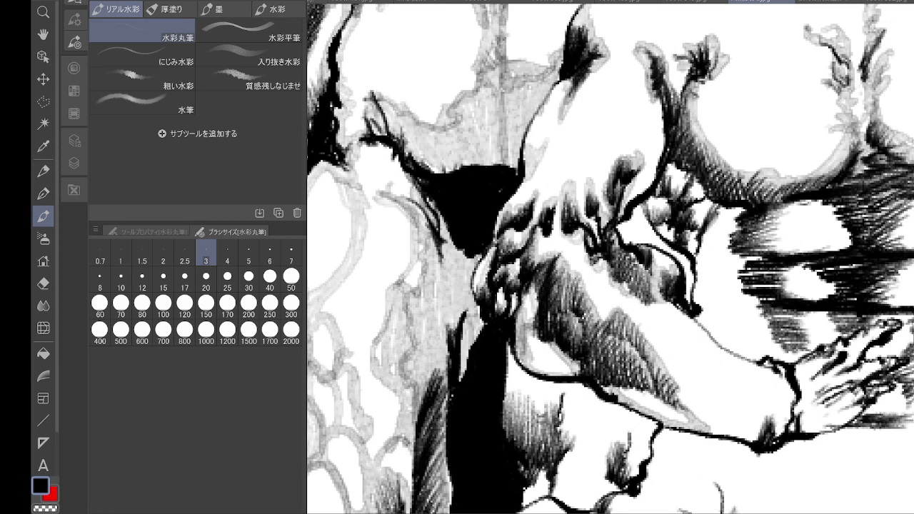
pyautogui.moveTo(646, 282)
pyautogui.mouseDown()
pyautogui.moveTo(728, 358)
pyautogui.moveTo(768, 364)
pyautogui.mouseUp()
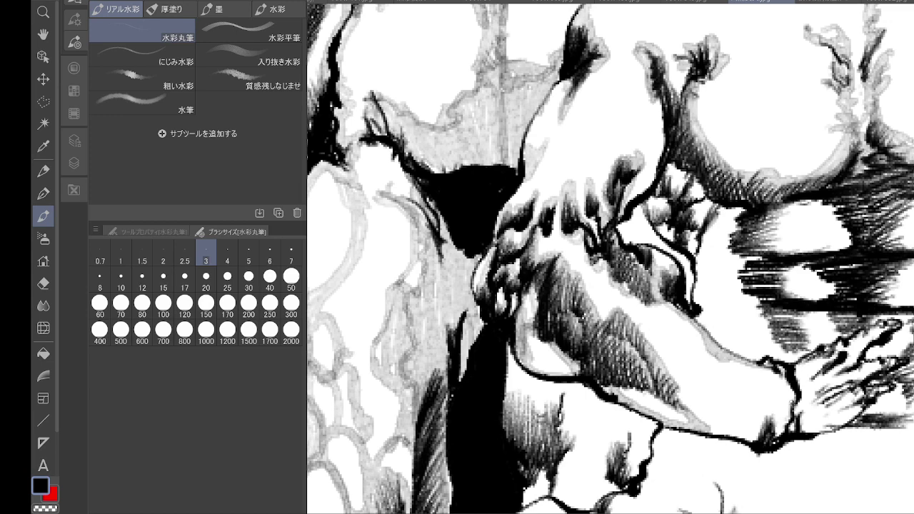
pyautogui.moveTo(785, 404)
pyautogui.mouseDown()
pyautogui.moveTo(749, 405)
pyautogui.moveTo(779, 424)
pyautogui.moveTo(773, 412)
pyautogui.moveTo(761, 433)
pyautogui.moveTo(753, 415)
pyautogui.moveTo(737, 410)
pyautogui.moveTo(744, 432)
pyautogui.moveTo(722, 432)
pyautogui.mouseUp()
pyautogui.moveTo(674, 394)
pyautogui.mouseDown()
pyautogui.moveTo(711, 428)
pyautogui.moveTo(732, 420)
pyautogui.mouseUp()
pyautogui.moveTo(702, 415)
pyautogui.mouseDown()
pyautogui.moveTo(759, 432)
pyautogui.moveTo(734, 419)
pyautogui.mouseUp()
pyautogui.moveTo(703, 410); pyautogui.dragTo(686, 402)
pyautogui.moveTo(725, 353); pyautogui.dragTo(781, 372)
pyautogui.moveTo(754, 364)
pyautogui.mouseDown()
pyautogui.moveTo(692, 315)
pyautogui.moveTo(735, 363)
pyautogui.mouseUp()
# - Add gray to the small rib muscles beside the bent arm and shade the adjoining flank behind the forearm
pyautogui.moveTo(720, 206)
pyautogui.mouseDown()
pyautogui.moveTo(705, 241)
pyautogui.moveTo(731, 219)
pyautogui.moveTo(691, 214)
pyautogui.mouseUp()
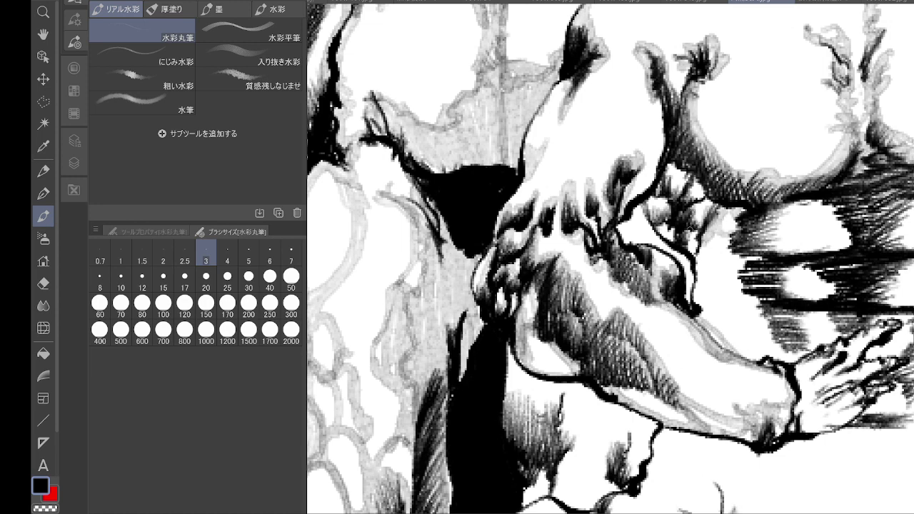
pyautogui.moveTo(696, 256)
pyautogui.mouseDown()
pyautogui.moveTo(688, 226)
pyautogui.moveTo(649, 213)
pyautogui.moveTo(672, 203)
pyautogui.moveTo(670, 165)
pyautogui.mouseUp()
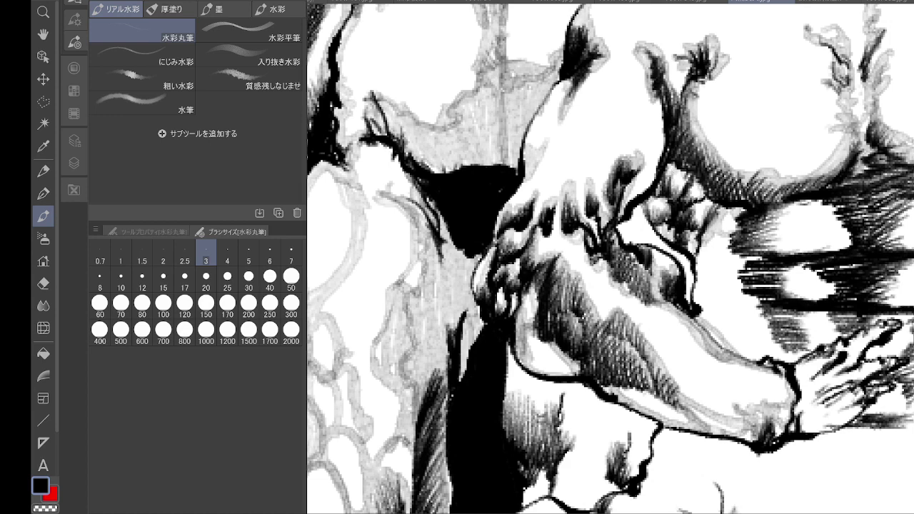
pyautogui.moveTo(723, 214)
pyautogui.mouseDown()
pyautogui.moveTo(693, 285)
pyautogui.moveTo(728, 345)
pyautogui.mouseUp()
pyautogui.moveTo(698, 315)
pyautogui.mouseDown()
pyautogui.moveTo(720, 341)
pyautogui.moveTo(702, 314)
pyautogui.moveTo(694, 264)
pyautogui.moveTo(704, 243)
pyautogui.moveTo(703, 295)
pyautogui.moveTo(728, 346)
pyautogui.moveTo(778, 346)
pyautogui.moveTo(793, 360)
pyautogui.moveTo(785, 317)
pyautogui.moveTo(804, 338)
pyautogui.moveTo(826, 315)
pyautogui.moveTo(834, 340)
pyautogui.moveTo(803, 354)
pyautogui.mouseUp()
pyautogui.moveTo(747, 260); pyautogui.dragTo(761, 309)
pyautogui.moveTo(771, 256)
pyautogui.mouseDown()
pyautogui.moveTo(828, 285)
pyautogui.moveTo(786, 299)
pyautogui.moveTo(791, 278)
pyautogui.moveTo(736, 230)
pyautogui.moveTo(739, 257)
pyautogui.moveTo(714, 239)
pyautogui.moveTo(722, 254)
pyautogui.moveTo(707, 264)
pyautogui.moveTo(735, 261)
pyautogui.moveTo(711, 300)
pyautogui.moveTo(741, 293)
pyautogui.moveTo(716, 302)
pyautogui.mouseUp()
pyautogui.moveTo(716, 303)
pyautogui.mouseDown()
pyautogui.moveTo(722, 334)
pyautogui.moveTo(709, 306)
pyautogui.mouseUp()
# - Shade the rims of the white highlights on the seated figure's abdominal muscles with gray
pyautogui.moveTo(774, 220)
pyautogui.mouseDown()
pyautogui.moveTo(784, 202)
pyautogui.moveTo(757, 250)
pyautogui.moveTo(779, 257)
pyautogui.moveTo(781, 204)
pyautogui.mouseUp()
pyautogui.moveTo(808, 253)
pyautogui.mouseDown()
pyautogui.moveTo(791, 209)
pyautogui.moveTo(841, 247)
pyautogui.mouseUp()
pyautogui.moveTo(817, 216)
pyautogui.mouseDown()
pyautogui.moveTo(757, 218)
pyautogui.moveTo(574, 268)
pyautogui.mouseUp()
pyautogui.moveTo(661, 253)
pyautogui.mouseDown()
pyautogui.moveTo(649, 292)
pyautogui.moveTo(660, 297)
pyautogui.moveTo(669, 256)
pyautogui.mouseUp()
pyautogui.moveTo(665, 295)
pyautogui.mouseDown()
pyautogui.moveTo(678, 254)
pyautogui.moveTo(703, 292)
pyautogui.mouseUp()
pyautogui.moveTo(749, 241)
pyautogui.mouseDown()
pyautogui.moveTo(730, 283)
pyautogui.moveTo(748, 251)
pyautogui.mouseUp()
pyautogui.moveTo(706, 312)
pyautogui.mouseDown()
pyautogui.moveTo(719, 253)
pyautogui.moveTo(748, 242)
pyautogui.mouseUp()
pyautogui.moveTo(736, 302); pyautogui.dragTo(766, 203)
# - Paint a gray mesh of strokes on the flank beside the hanging arm and shade the abdomen hatching's lower edges
pyautogui.moveTo(752, 262)
pyautogui.mouseDown()
pyautogui.moveTo(790, 214)
pyautogui.moveTo(813, 225)
pyautogui.moveTo(764, 252)
pyautogui.moveTo(813, 250)
pyautogui.moveTo(837, 227)
pyautogui.moveTo(784, 240)
pyautogui.moveTo(782, 257)
pyautogui.moveTo(800, 263)
pyautogui.moveTo(837, 241)
pyautogui.moveTo(822, 284)
pyautogui.moveTo(757, 279)
pyautogui.moveTo(763, 294)
pyautogui.moveTo(746, 304)
pyautogui.moveTo(798, 276)
pyautogui.moveTo(815, 293)
pyautogui.moveTo(834, 280)
pyautogui.mouseUp()
pyautogui.moveTo(766, 306)
pyautogui.mouseDown()
pyautogui.moveTo(728, 325)
pyautogui.moveTo(737, 336)
pyautogui.moveTo(712, 364)
pyautogui.moveTo(675, 364)
pyautogui.moveTo(648, 350)
pyautogui.moveTo(700, 310)
pyautogui.moveTo(671, 320)
pyautogui.moveTo(694, 347)
pyautogui.mouseUp()
pyautogui.moveTo(720, 375)
pyautogui.mouseDown()
pyautogui.moveTo(761, 314)
pyautogui.moveTo(778, 307)
pyautogui.moveTo(785, 323)
pyautogui.moveTo(817, 304)
pyautogui.moveTo(825, 325)
pyautogui.moveTo(739, 347)
pyautogui.moveTo(668, 420)
pyautogui.moveTo(667, 367)
pyautogui.moveTo(626, 374)
pyautogui.mouseUp()
pyautogui.moveTo(625, 410); pyautogui.dragTo(657, 405)
pyautogui.moveTo(573, 367)
pyautogui.mouseDown()
pyautogui.moveTo(561, 390)
pyautogui.moveTo(577, 390)
pyautogui.mouseUp()
pyautogui.moveTo(673, 395)
pyautogui.mouseDown()
pyautogui.moveTo(635, 408)
pyautogui.moveTo(714, 375)
pyautogui.moveTo(696, 414)
pyautogui.moveTo(664, 428)
pyautogui.moveTo(651, 423)
pyautogui.moveTo(657, 461)
pyautogui.moveTo(620, 464)
pyautogui.moveTo(605, 483)
pyautogui.moveTo(610, 499)
pyautogui.moveTo(615, 482)
pyautogui.moveTo(667, 464)
pyautogui.moveTo(754, 301)
pyautogui.mouseUp()
# - Shade the seated figure's hanging arm with gray from the armpit past the inner elbow to the dark forearm patch
pyautogui.scroll(-3, 610, 257)
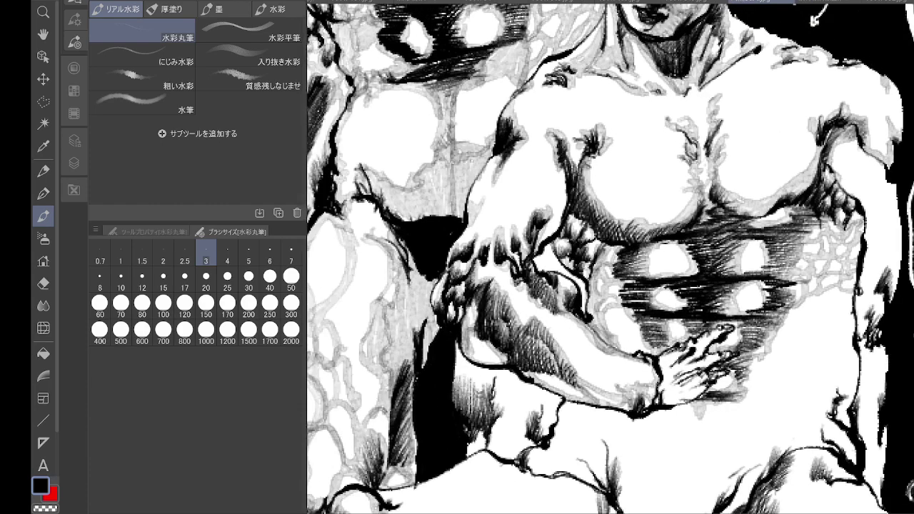
pyautogui.scroll(2, 610, 257)
pyautogui.scroll(1, 611, 257)
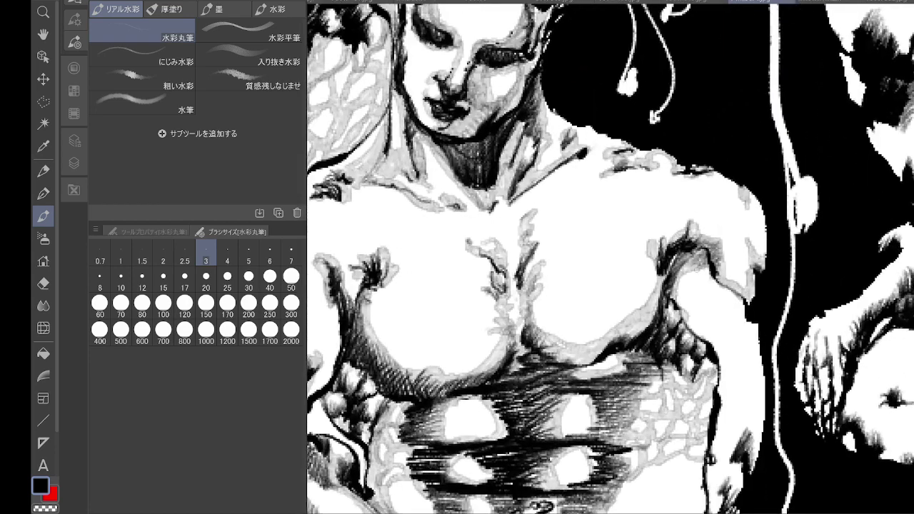
pyautogui.moveTo(681, 275); pyautogui.dragTo(690, 325)
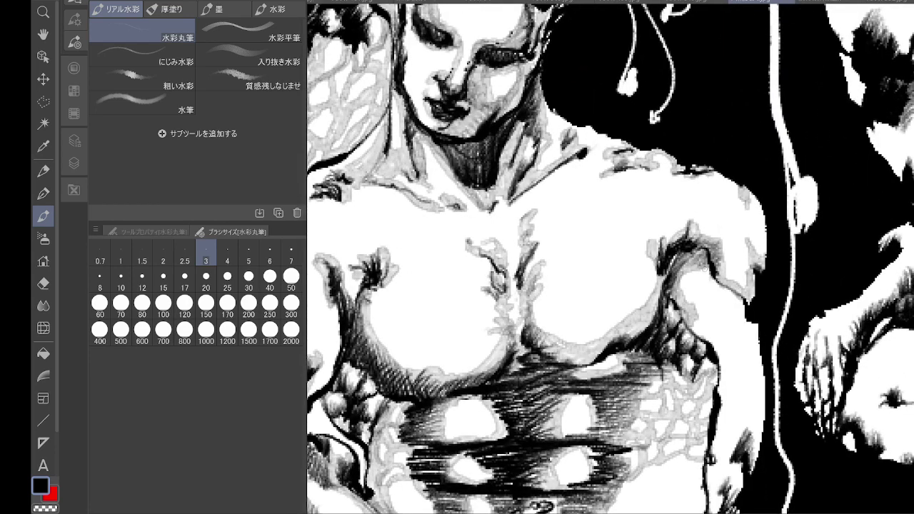
pyautogui.moveTo(706, 267)
pyautogui.mouseDown()
pyautogui.moveTo(694, 327)
pyautogui.moveTo(742, 336)
pyautogui.moveTo(714, 314)
pyautogui.moveTo(728, 336)
pyautogui.moveTo(749, 316)
pyautogui.moveTo(721, 339)
pyautogui.moveTo(734, 361)
pyautogui.moveTo(720, 425)
pyautogui.mouseUp()
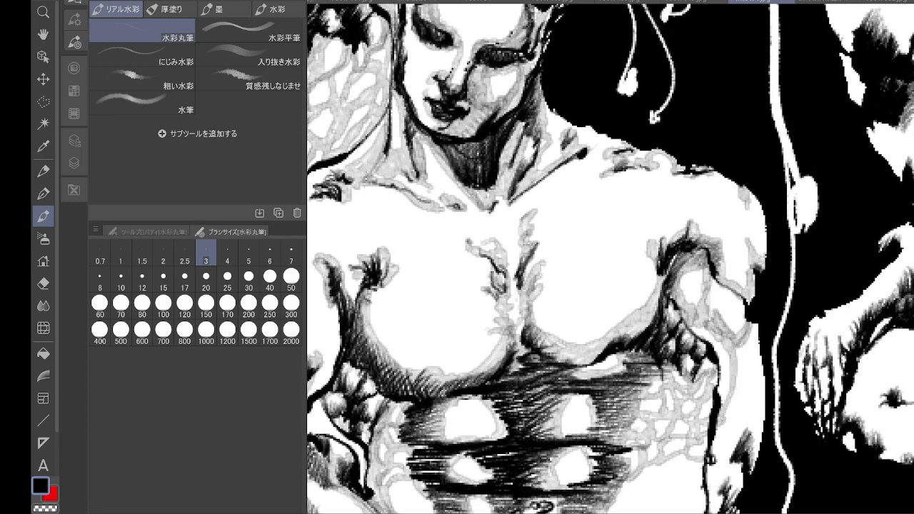
pyautogui.moveTo(713, 465)
pyautogui.mouseDown()
pyautogui.moveTo(716, 435)
pyautogui.moveTo(737, 453)
pyautogui.mouseUp()
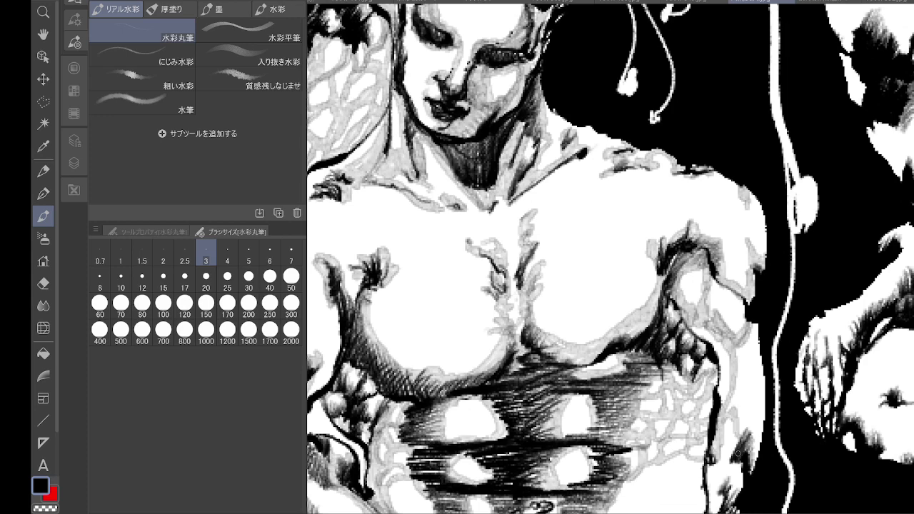
pyautogui.moveTo(733, 396); pyautogui.dragTo(749, 459)
pyautogui.moveTo(754, 438)
pyautogui.mouseDown()
pyautogui.moveTo(747, 472)
pyautogui.moveTo(752, 461)
pyautogui.mouseUp()
pyautogui.moveTo(733, 397)
pyautogui.mouseDown()
pyautogui.moveTo(741, 350)
pyautogui.moveTo(759, 345)
pyautogui.moveTo(747, 424)
pyautogui.mouseUp()
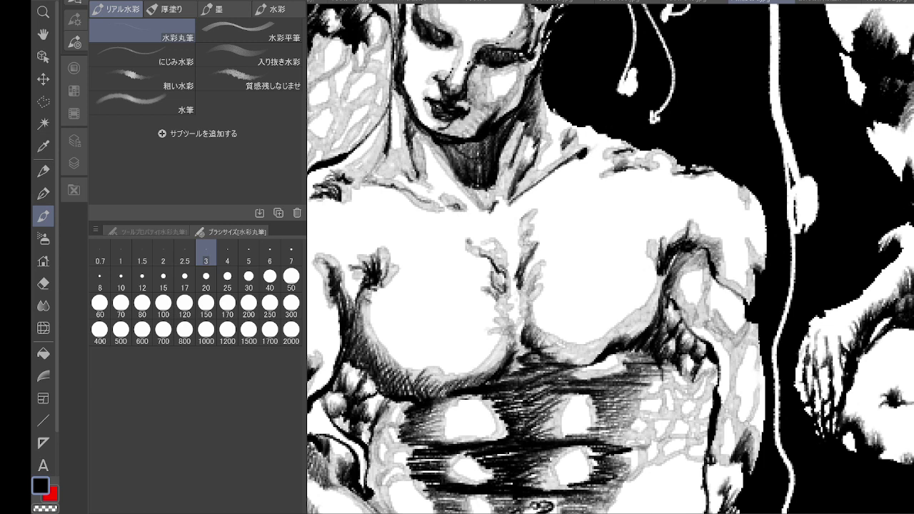
pyautogui.moveTo(712, 272)
pyautogui.mouseDown()
pyautogui.moveTo(711, 314)
pyautogui.moveTo(743, 337)
pyautogui.mouseUp()
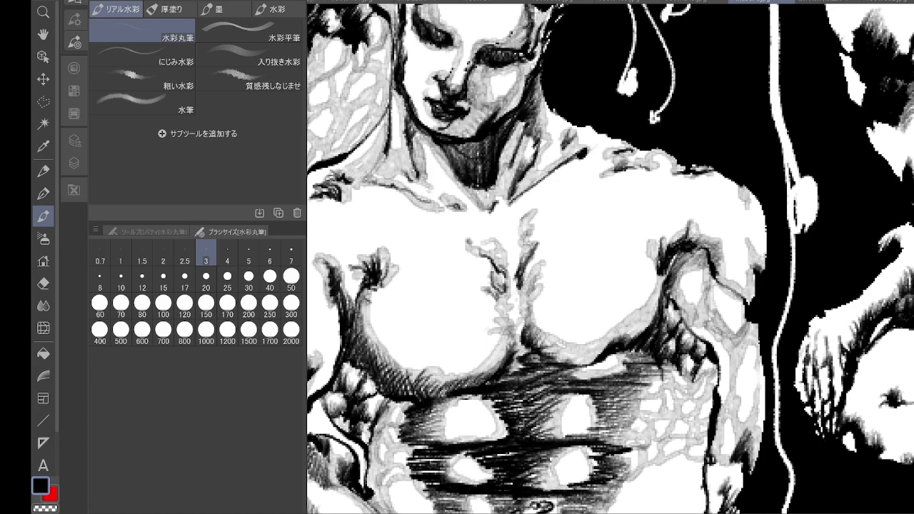
# - Add gray along both edges of the hanging arm's lower forearm, down toward the thigh
pyautogui.scroll(-3, 610, 257)
pyautogui.scroll(3, 610, 257)
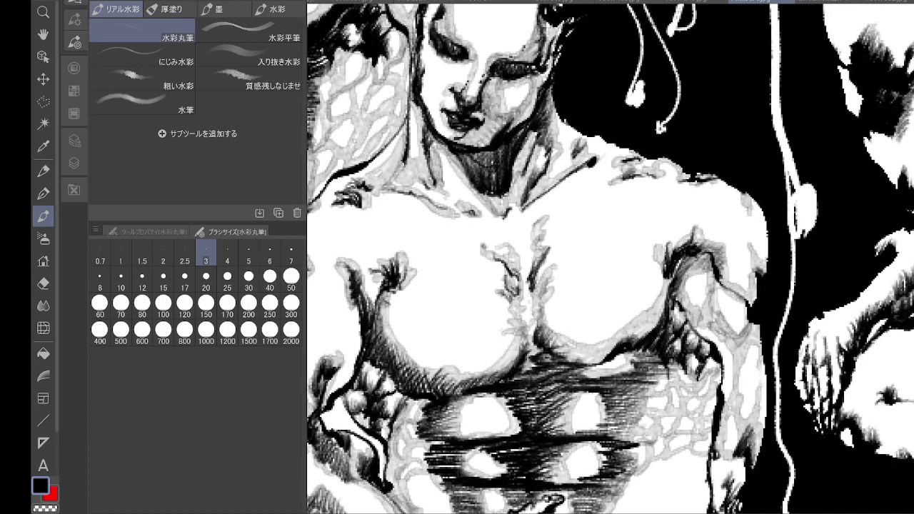
pyautogui.scroll(-1, 611, 257)
pyautogui.scroll(-3, 610, 257)
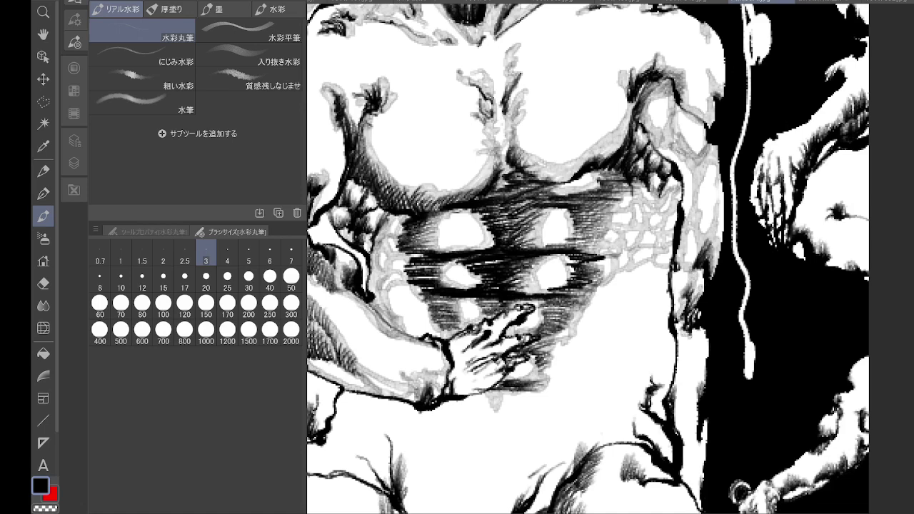
pyautogui.moveTo(689, 337); pyautogui.dragTo(677, 434)
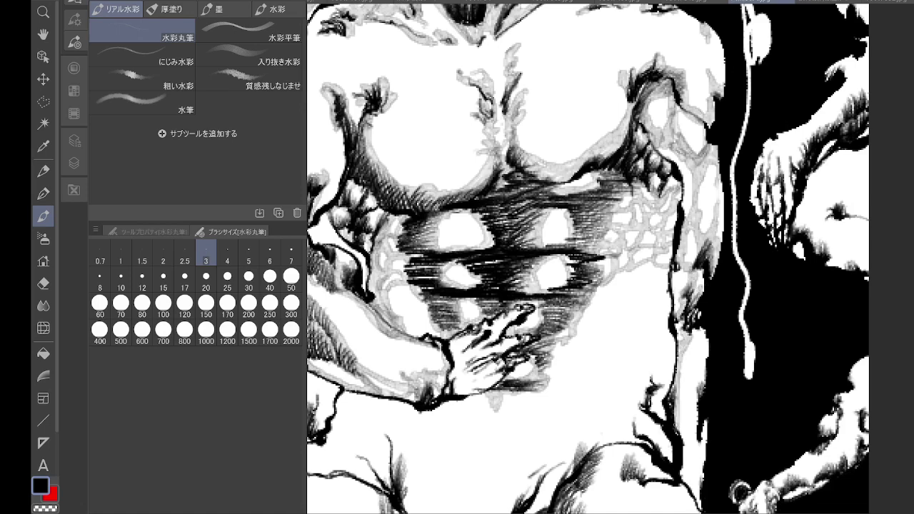
pyautogui.moveTo(697, 394)
pyautogui.mouseDown()
pyautogui.moveTo(695, 443)
pyautogui.moveTo(703, 326)
pyautogui.mouseUp()
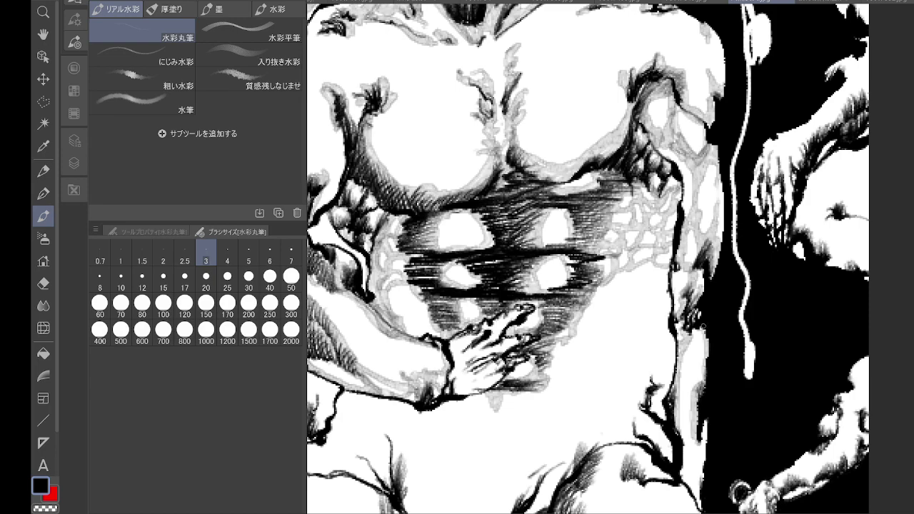
pyautogui.moveTo(699, 448); pyautogui.dragTo(702, 421)
pyautogui.moveTo(692, 376); pyautogui.dragTo(655, 283)
pyautogui.moveTo(664, 346)
pyautogui.mouseDown()
pyautogui.moveTo(656, 398)
pyautogui.moveTo(645, 404)
pyautogui.mouseUp()
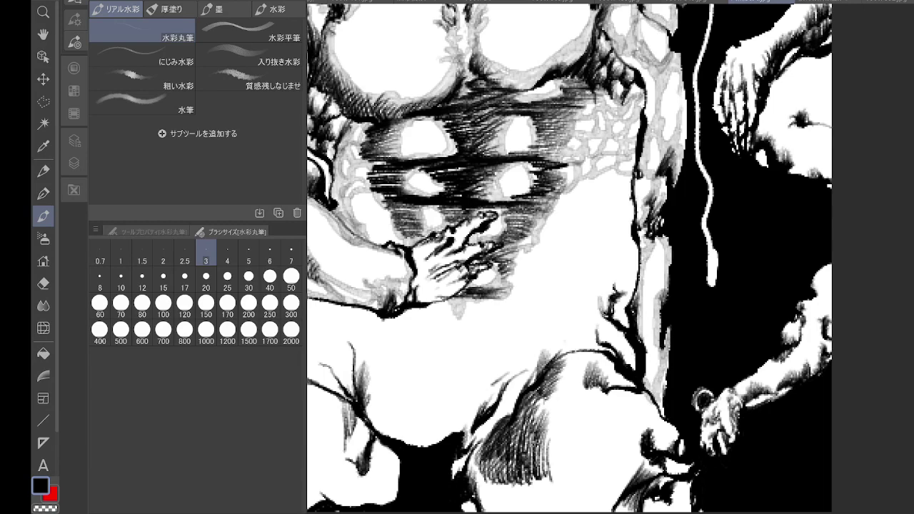
# - Add gray around the branching hip strokes beside the hanging arm and below the hand on the lower abdomen
pyautogui.moveTo(614, 268); pyautogui.dragTo(607, 293)
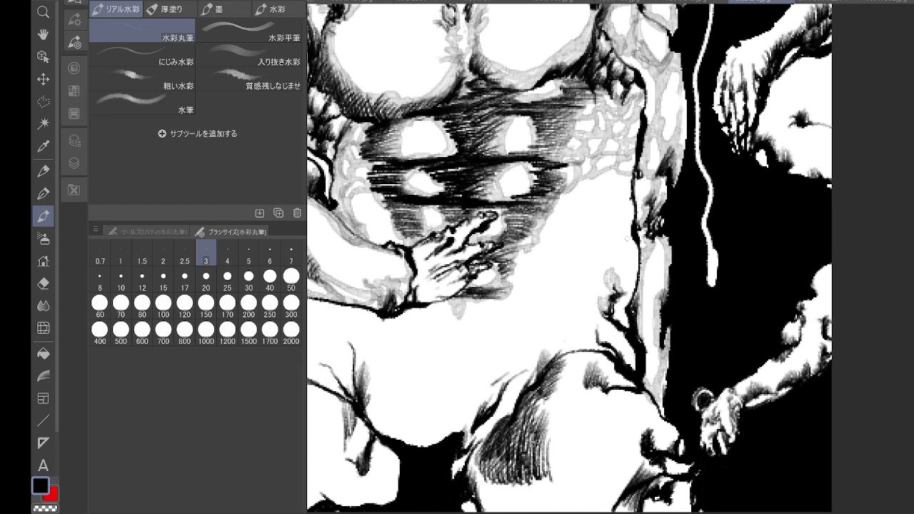
pyautogui.moveTo(637, 257); pyautogui.dragTo(631, 304)
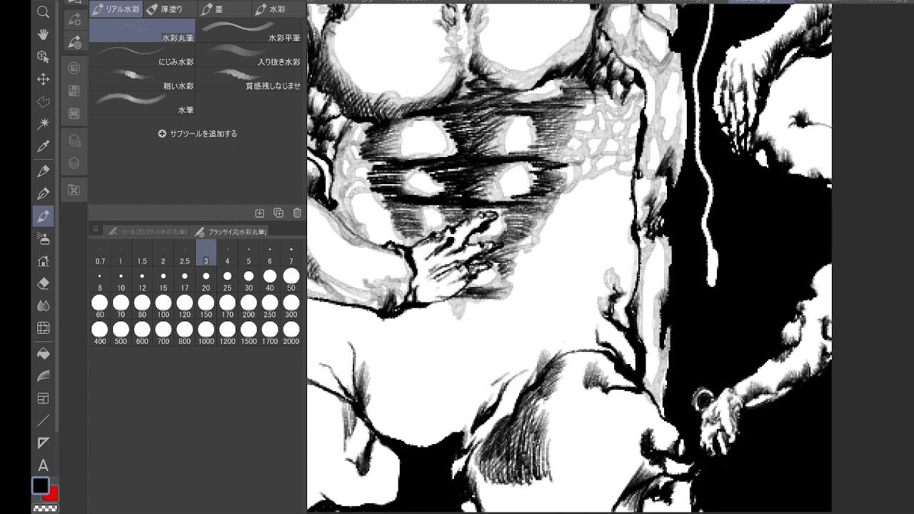
pyautogui.moveTo(618, 269); pyautogui.dragTo(607, 292)
pyautogui.moveTo(610, 271); pyautogui.dragTo(598, 351)
pyautogui.moveTo(604, 324)
pyautogui.mouseDown()
pyautogui.moveTo(593, 344)
pyautogui.moveTo(628, 366)
pyautogui.mouseUp()
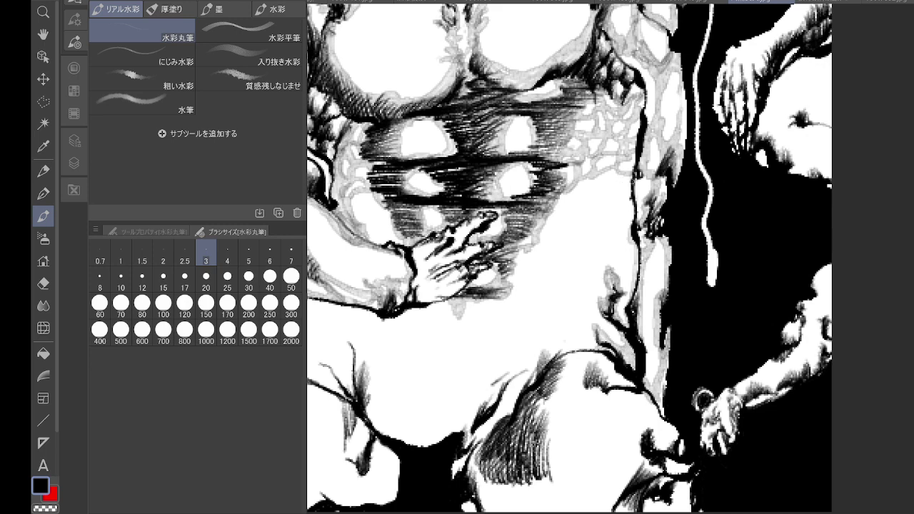
pyautogui.moveTo(531, 234); pyautogui.dragTo(521, 248)
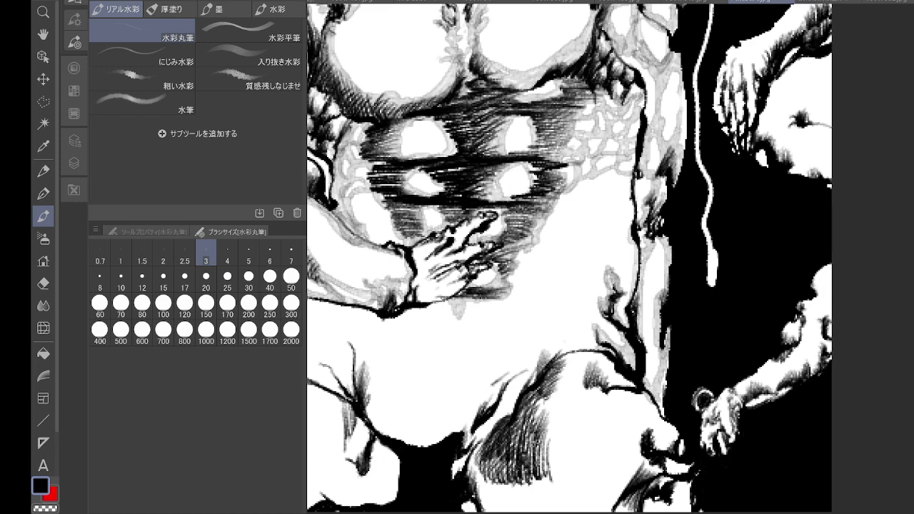
pyautogui.moveTo(461, 299)
pyautogui.mouseDown()
pyautogui.moveTo(447, 339)
pyautogui.moveTo(444, 300)
pyautogui.moveTo(448, 338)
pyautogui.mouseUp()
# - Shade the groin folds and the belly edge above the raised thigh with gray, up to the hip strokes
pyautogui.moveTo(514, 366); pyautogui.dragTo(492, 385)
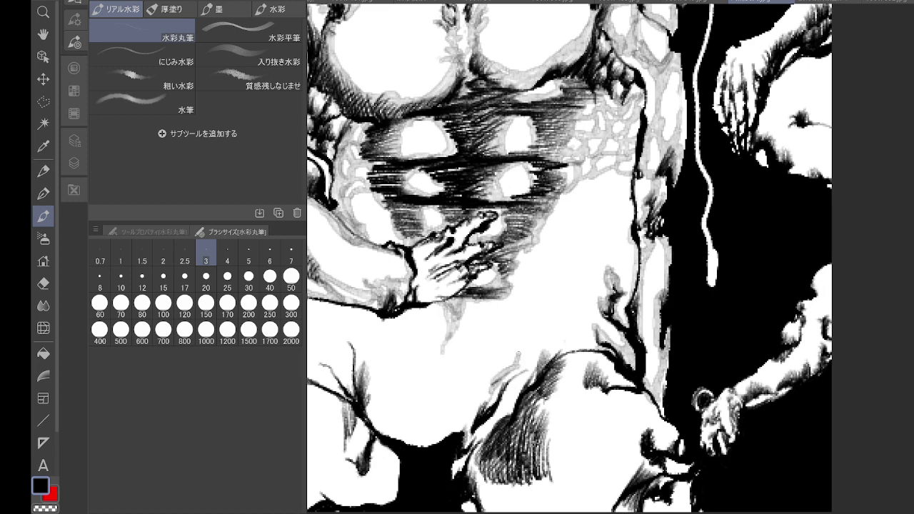
pyautogui.moveTo(529, 344)
pyautogui.mouseDown()
pyautogui.moveTo(468, 437)
pyautogui.moveTo(477, 450)
pyautogui.mouseUp()
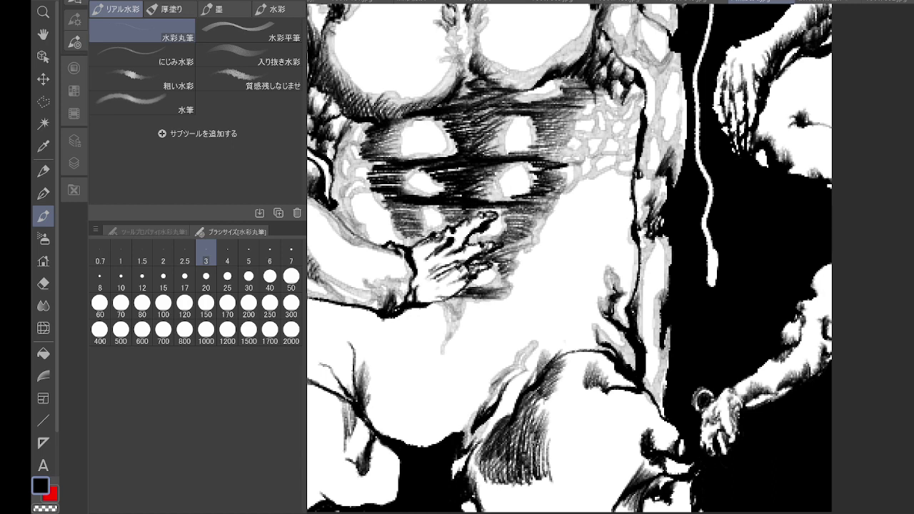
pyautogui.moveTo(457, 479)
pyautogui.mouseDown()
pyautogui.moveTo(491, 411)
pyautogui.moveTo(510, 407)
pyautogui.moveTo(507, 373)
pyautogui.mouseUp()
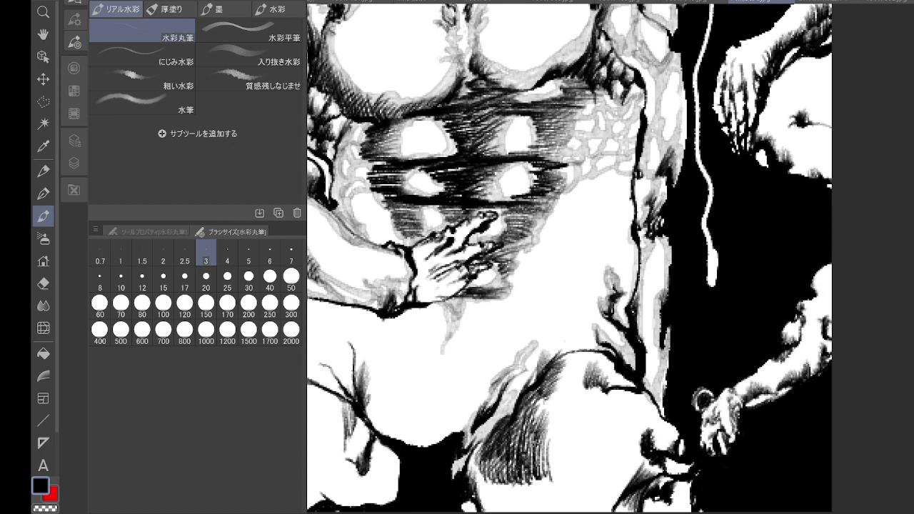
pyautogui.moveTo(492, 404)
pyautogui.mouseDown()
pyautogui.moveTo(520, 365)
pyautogui.moveTo(532, 379)
pyautogui.moveTo(546, 337)
pyautogui.moveTo(530, 382)
pyautogui.mouseUp()
pyautogui.moveTo(585, 346)
pyautogui.mouseDown()
pyautogui.moveTo(564, 351)
pyautogui.moveTo(577, 330)
pyautogui.moveTo(551, 356)
pyautogui.mouseUp()
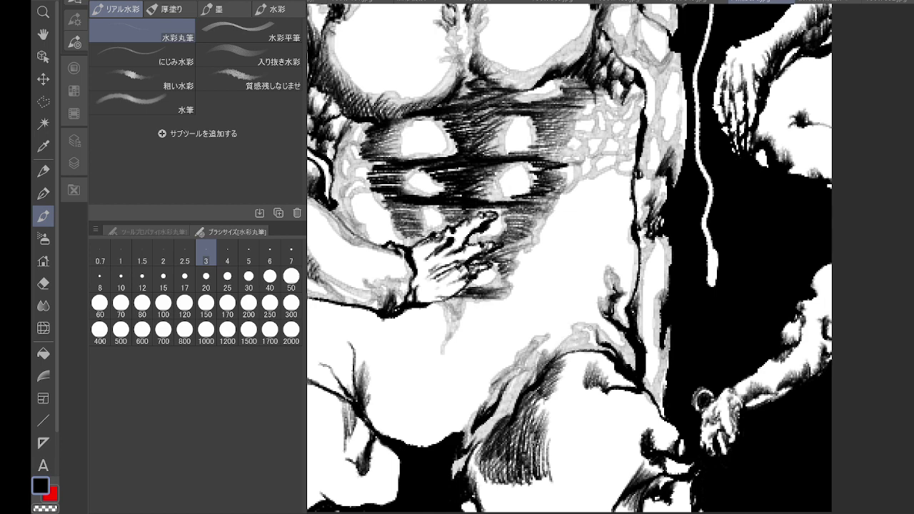
pyautogui.moveTo(623, 294)
pyautogui.mouseDown()
pyautogui.moveTo(638, 244)
pyautogui.moveTo(625, 325)
pyautogui.mouseUp()
pyautogui.moveTo(624, 283); pyautogui.dragTo(635, 252)
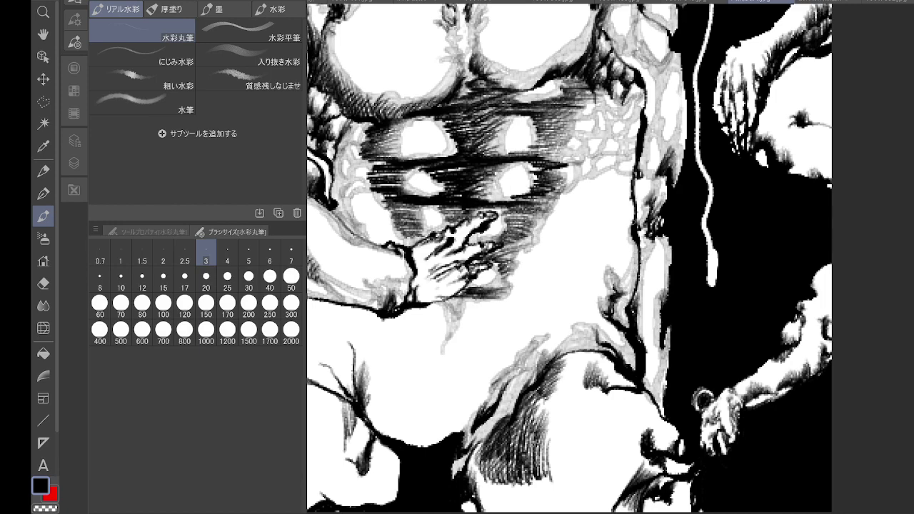
# - Add gray beneath the vertical hatching on the raised thigh and along the thigh's inner edge at the canvas bottom
pyautogui.moveTo(586, 328)
pyautogui.mouseDown()
pyautogui.moveTo(584, 239)
pyautogui.moveTo(599, 205)
pyautogui.moveTo(575, 237)
pyautogui.mouseUp()
pyautogui.moveTo(585, 230)
pyautogui.mouseDown()
pyautogui.moveTo(564, 253)
pyautogui.moveTo(571, 247)
pyautogui.mouseUp()
pyautogui.moveTo(577, 242)
pyautogui.mouseDown()
pyautogui.moveTo(559, 274)
pyautogui.moveTo(566, 346)
pyautogui.moveTo(539, 364)
pyautogui.moveTo(485, 327)
pyautogui.mouseUp()
pyautogui.moveTo(507, 352)
pyautogui.mouseDown()
pyautogui.moveTo(510, 364)
pyautogui.moveTo(540, 361)
pyautogui.mouseUp()
pyautogui.moveTo(557, 301)
pyautogui.mouseDown()
pyautogui.moveTo(554, 340)
pyautogui.moveTo(545, 341)
pyautogui.mouseUp()
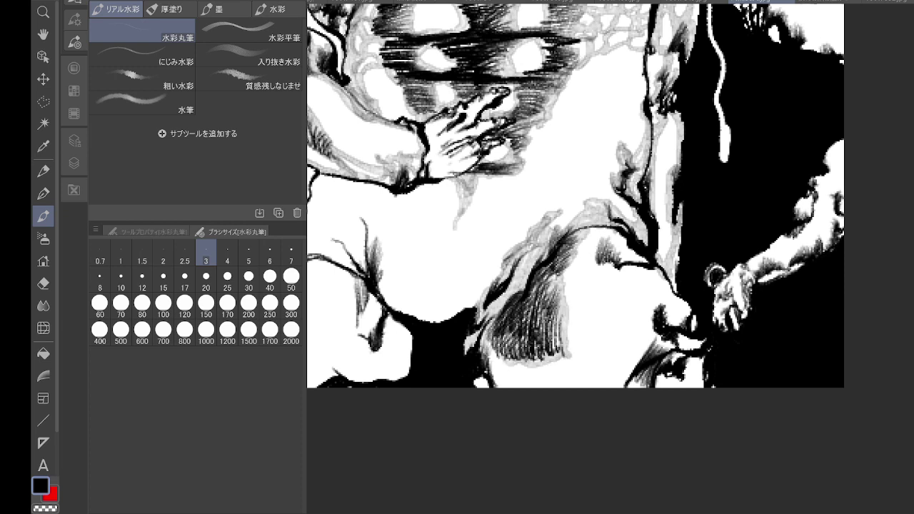
pyautogui.moveTo(487, 345); pyautogui.dragTo(504, 395)
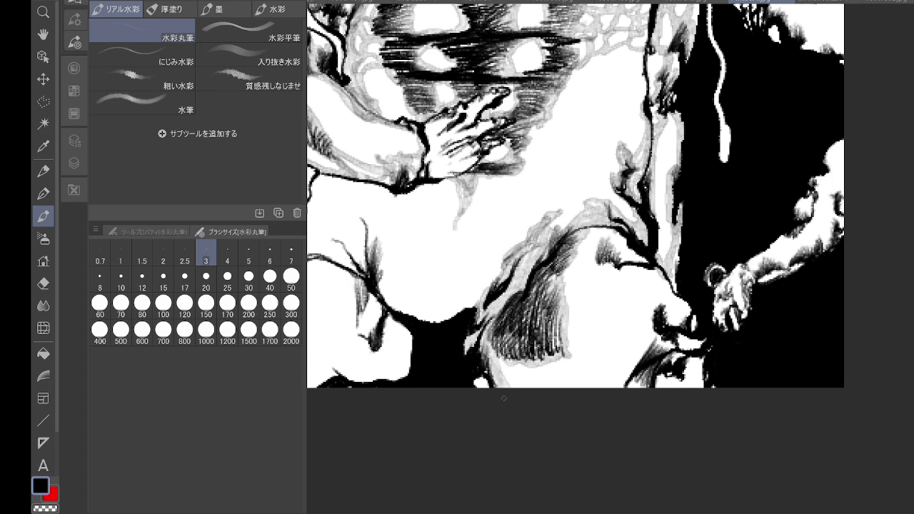
pyautogui.moveTo(492, 361)
pyautogui.mouseDown()
pyautogui.moveTo(505, 394)
pyautogui.moveTo(483, 329)
pyautogui.mouseUp()
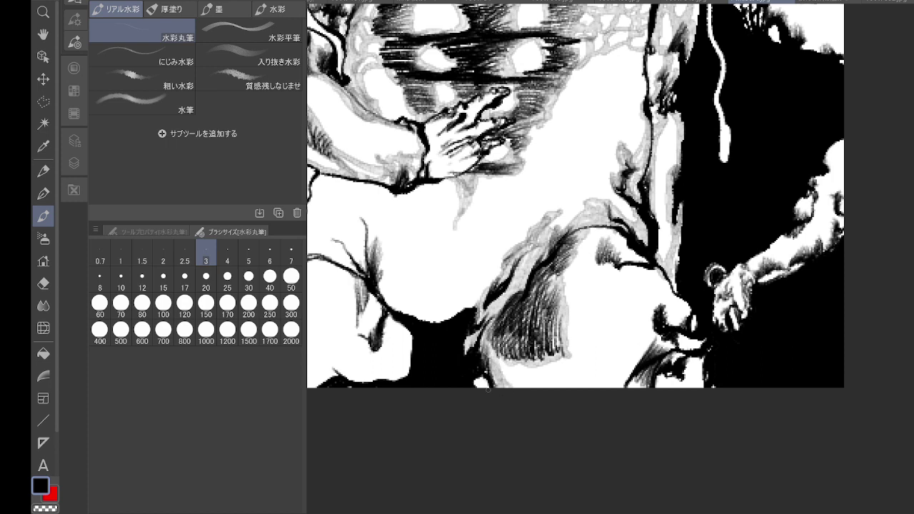
# - Shade around the small hatched fold near the top of the thigh and reinforce the gray beside the vertical hatching
pyautogui.moveTo(608, 234); pyautogui.dragTo(615, 251)
pyautogui.moveTo(609, 237)
pyautogui.mouseDown()
pyautogui.moveTo(616, 256)
pyautogui.moveTo(607, 257)
pyautogui.mouseUp()
pyautogui.moveTo(611, 231)
pyautogui.mouseDown()
pyautogui.moveTo(613, 254)
pyautogui.moveTo(598, 270)
pyautogui.mouseUp()
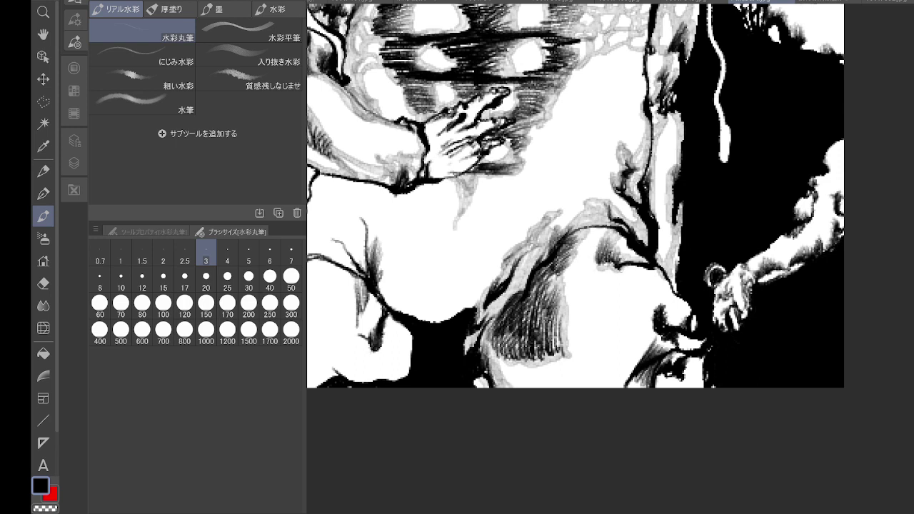
pyautogui.moveTo(563, 316); pyautogui.dragTo(570, 358)
pyautogui.moveTo(562, 357); pyautogui.dragTo(544, 362)
pyautogui.moveTo(562, 320); pyautogui.dragTo(568, 357)
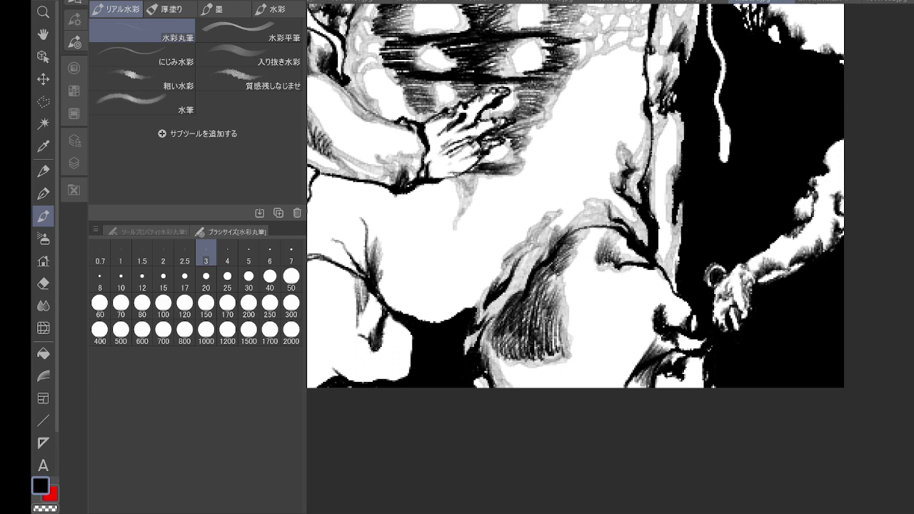
# - Shade the knee's contour and the dark folds beneath it down to the canvas edge with gray
pyautogui.moveTo(656, 342)
pyautogui.mouseDown()
pyautogui.moveTo(688, 307)
pyautogui.moveTo(651, 265)
pyautogui.mouseUp()
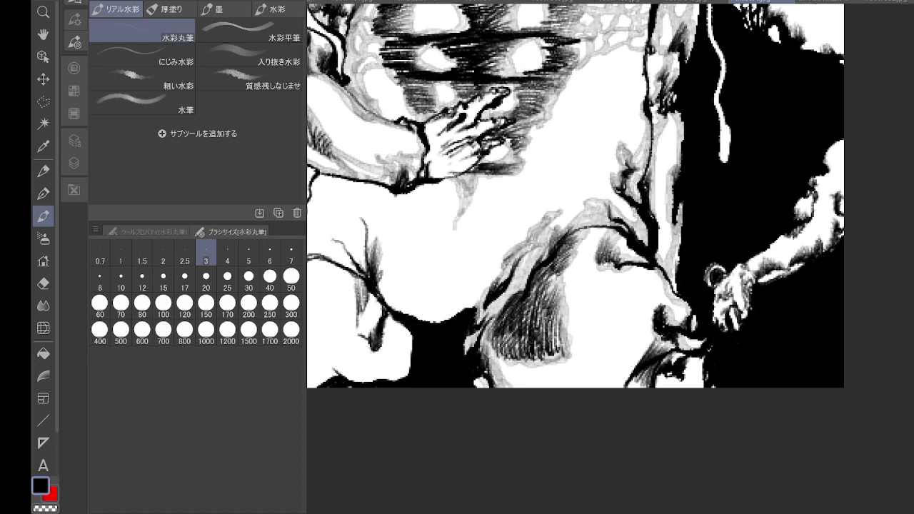
pyautogui.moveTo(657, 337); pyautogui.dragTo(630, 384)
pyautogui.moveTo(653, 334)
pyautogui.mouseDown()
pyautogui.moveTo(625, 384)
pyautogui.moveTo(671, 363)
pyautogui.moveTo(657, 386)
pyautogui.moveTo(692, 360)
pyautogui.moveTo(703, 391)
pyautogui.mouseUp()
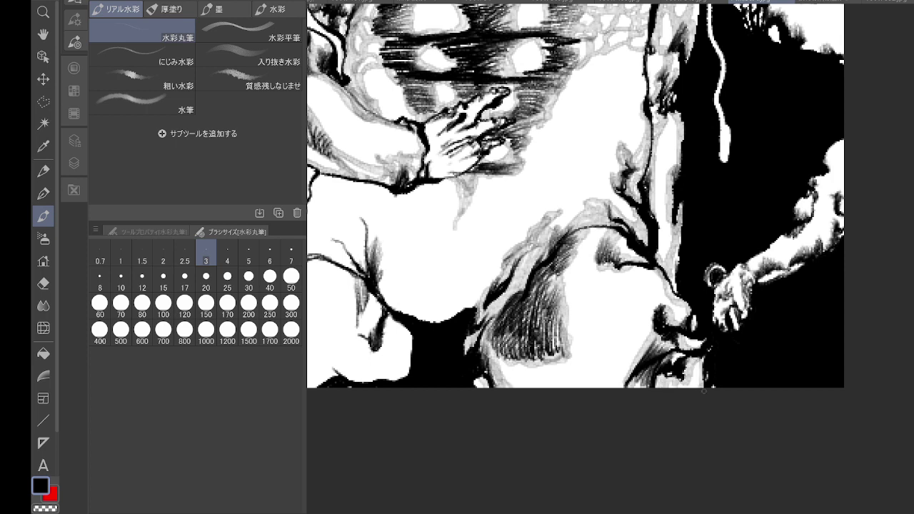
# - Extend the gray outward from the thigh's vertical hatching into a pointed patch and touch up the knee's shading
pyautogui.moveTo(562, 274); pyautogui.dragTo(571, 330)
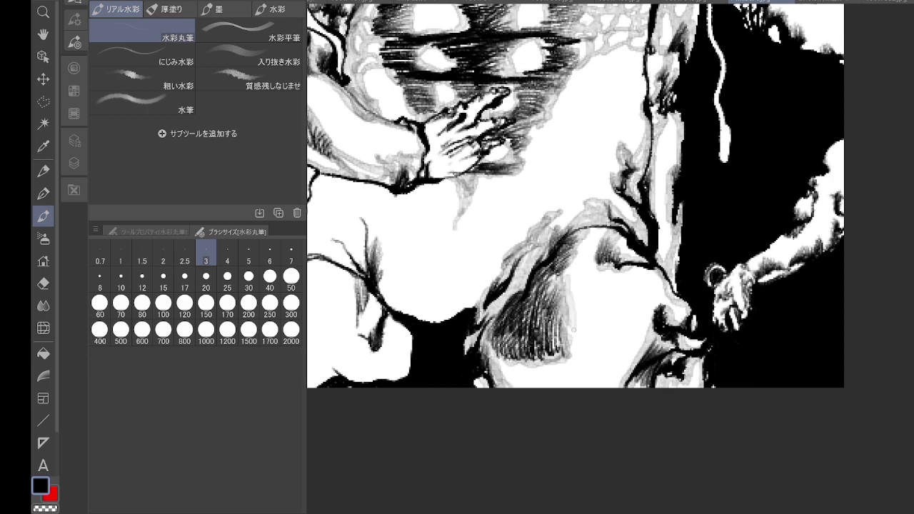
pyautogui.moveTo(574, 298); pyautogui.dragTo(570, 353)
pyautogui.moveTo(575, 315)
pyautogui.mouseDown()
pyautogui.moveTo(581, 352)
pyautogui.moveTo(598, 340)
pyautogui.moveTo(601, 328)
pyautogui.moveTo(571, 360)
pyautogui.moveTo(535, 361)
pyautogui.moveTo(492, 385)
pyautogui.mouseUp()
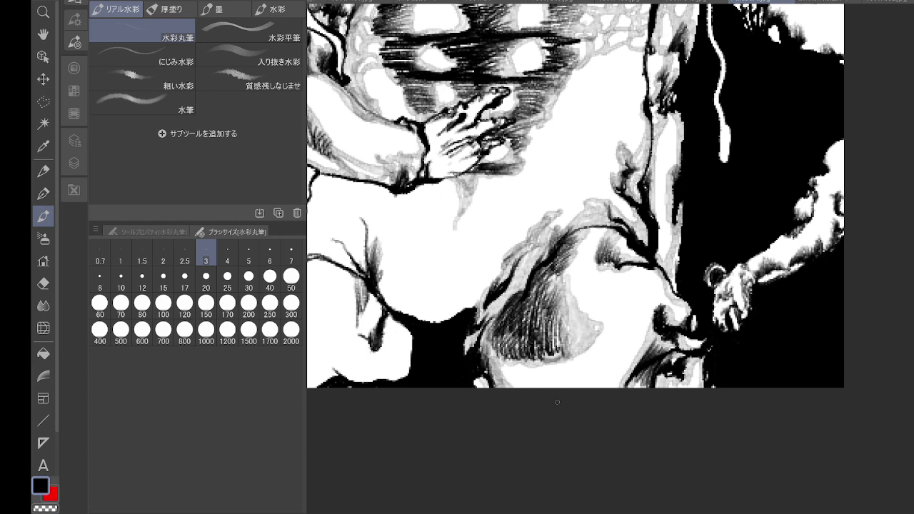
pyautogui.moveTo(656, 308); pyautogui.dragTo(651, 333)
pyautogui.moveTo(635, 264); pyautogui.dragTo(664, 287)
pyautogui.moveTo(574, 312)
pyautogui.mouseDown()
pyautogui.moveTo(604, 326)
pyautogui.moveTo(588, 336)
pyautogui.mouseUp()
pyautogui.moveTo(593, 332); pyautogui.dragTo(556, 346)
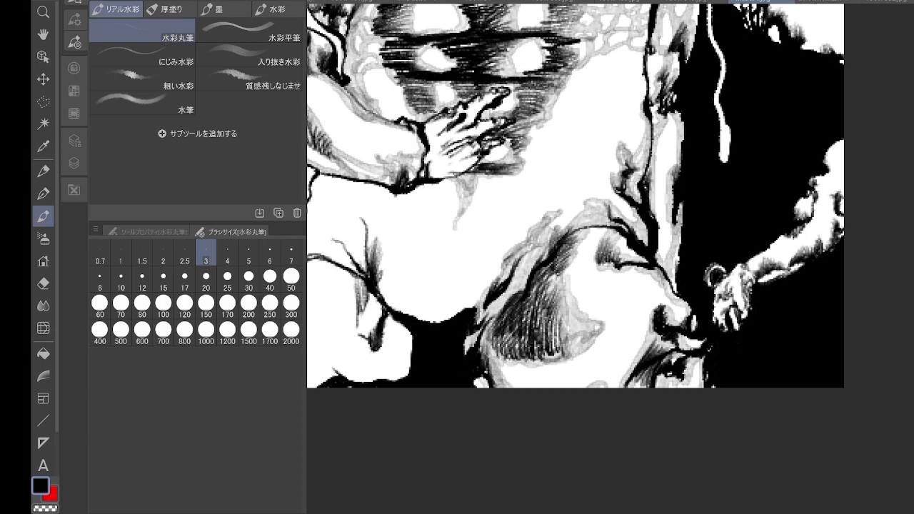
# - Shade around the crease lines below the seated figure's bent thigh and along the thigh's curved underside with gray
pyautogui.moveTo(500, 286)
pyautogui.mouseDown()
pyautogui.moveTo(628, 285)
pyautogui.moveTo(674, 317)
pyautogui.mouseUp()
pyautogui.moveTo(407, 34); pyautogui.dragTo(402, 53)
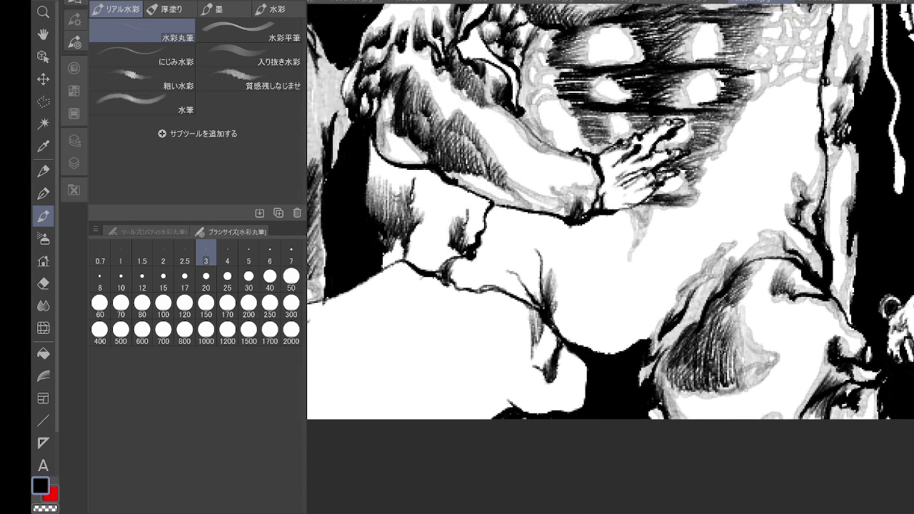
pyautogui.moveTo(554, 277); pyautogui.dragTo(553, 310)
pyautogui.moveTo(540, 247)
pyautogui.mouseDown()
pyautogui.moveTo(546, 287)
pyautogui.moveTo(504, 274)
pyautogui.mouseUp()
pyautogui.moveTo(534, 304)
pyautogui.mouseDown()
pyautogui.moveTo(501, 273)
pyautogui.moveTo(526, 295)
pyautogui.mouseUp()
pyautogui.moveTo(535, 257)
pyautogui.mouseDown()
pyautogui.moveTo(529, 294)
pyautogui.moveTo(557, 300)
pyautogui.moveTo(568, 336)
pyautogui.moveTo(609, 352)
pyautogui.moveTo(661, 325)
pyautogui.moveTo(694, 284)
pyautogui.mouseUp()
pyautogui.moveTo(642, 334); pyautogui.dragTo(693, 285)
pyautogui.moveTo(634, 339); pyautogui.dragTo(667, 299)
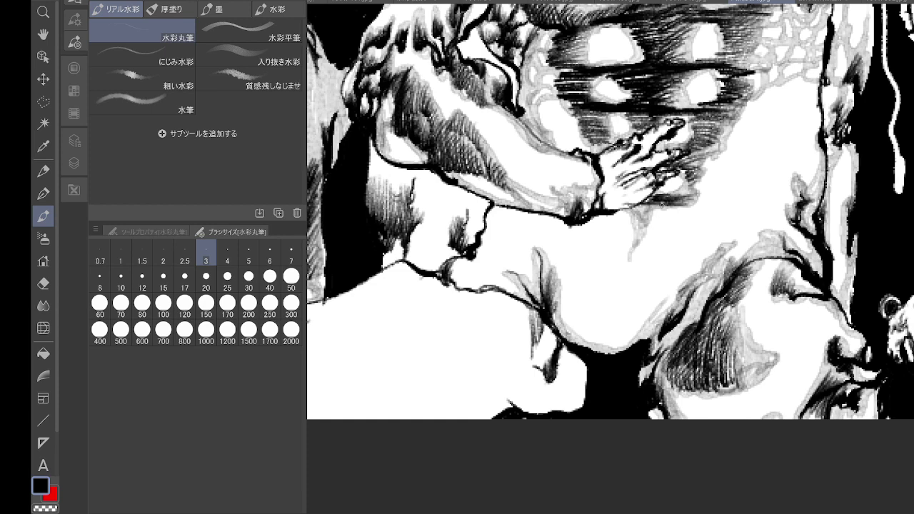
# - Outline a gray shadow area from beneath the resting hand across the hip toward the raised thigh and down to the underside
pyautogui.moveTo(675, 205); pyautogui.dragTo(646, 217)
pyautogui.moveTo(686, 207); pyautogui.dragTo(645, 232)
pyautogui.moveTo(695, 209); pyautogui.dragTo(635, 249)
pyautogui.moveTo(636, 248)
pyautogui.mouseDown()
pyautogui.moveTo(647, 297)
pyautogui.moveTo(626, 344)
pyautogui.mouseUp()
pyautogui.moveTo(623, 349); pyautogui.dragTo(688, 288)
pyautogui.moveTo(641, 331); pyautogui.dragTo(708, 270)
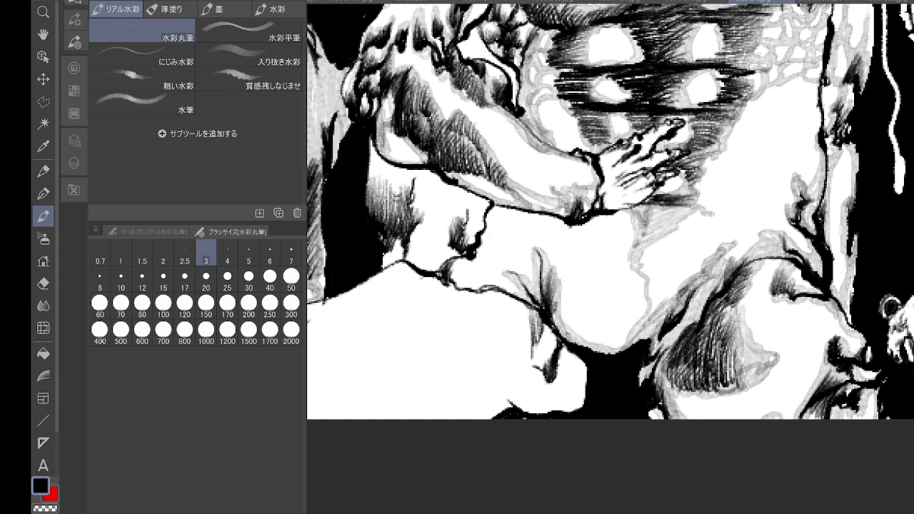
pyautogui.moveTo(710, 213)
pyautogui.mouseDown()
pyautogui.moveTo(761, 241)
pyautogui.moveTo(650, 243)
pyautogui.moveTo(639, 272)
pyautogui.mouseUp()
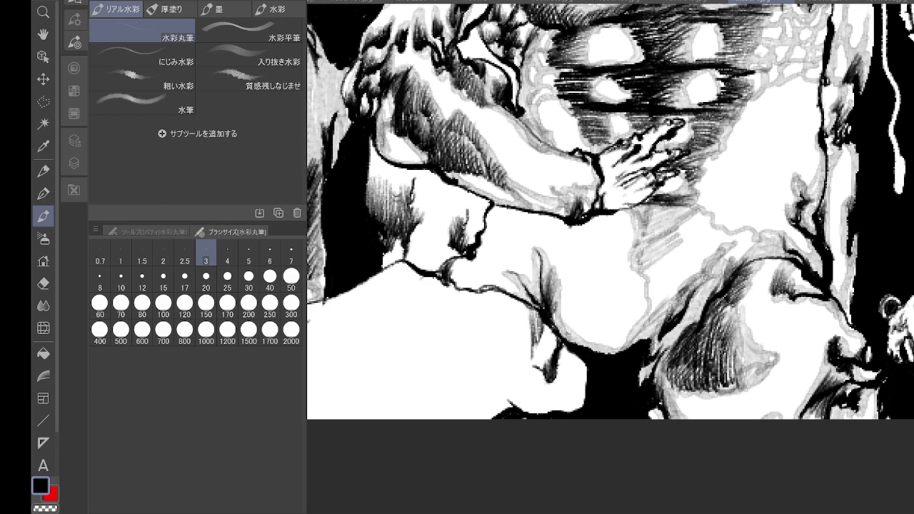
# - Fill the outlined hip area between the resting hand and the raised thigh with diagonal gray strokes
pyautogui.moveTo(678, 246)
pyautogui.mouseDown()
pyautogui.moveTo(649, 286)
pyautogui.moveTo(657, 306)
pyautogui.moveTo(646, 328)
pyautogui.mouseUp()
pyautogui.moveTo(698, 213); pyautogui.dragTo(669, 239)
pyautogui.moveTo(719, 221); pyautogui.dragTo(673, 255)
pyautogui.moveTo(729, 233); pyautogui.dragTo(675, 265)
pyautogui.moveTo(740, 237)
pyautogui.mouseDown()
pyautogui.moveTo(677, 275)
pyautogui.moveTo(689, 271)
pyautogui.mouseUp()
pyautogui.moveTo(750, 240)
pyautogui.mouseDown()
pyautogui.moveTo(707, 263)
pyautogui.moveTo(718, 265)
pyautogui.moveTo(628, 345)
pyautogui.mouseUp()
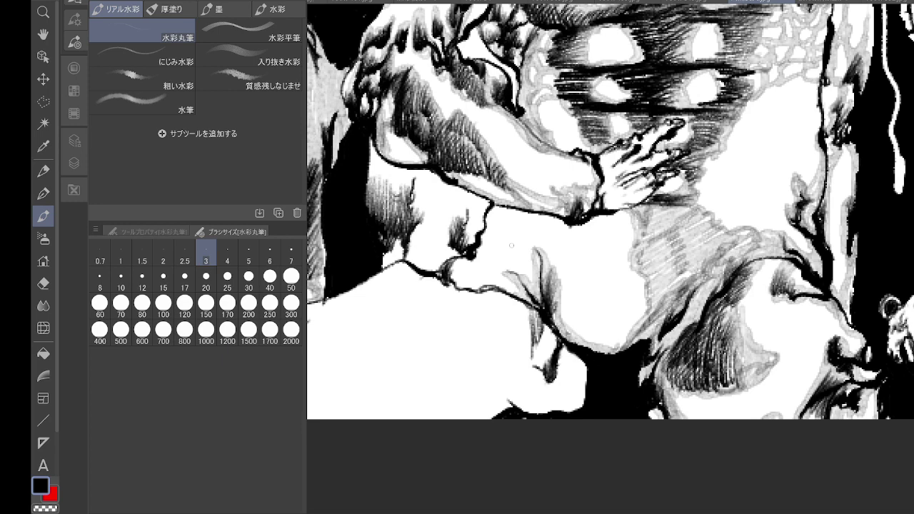
# - Add a gray band along the dark contour at the far end of the bent thigh, just beneath the forearm
pyautogui.moveTo(474, 261)
pyautogui.mouseDown()
pyautogui.moveTo(457, 289)
pyautogui.moveTo(475, 265)
pyautogui.mouseUp()
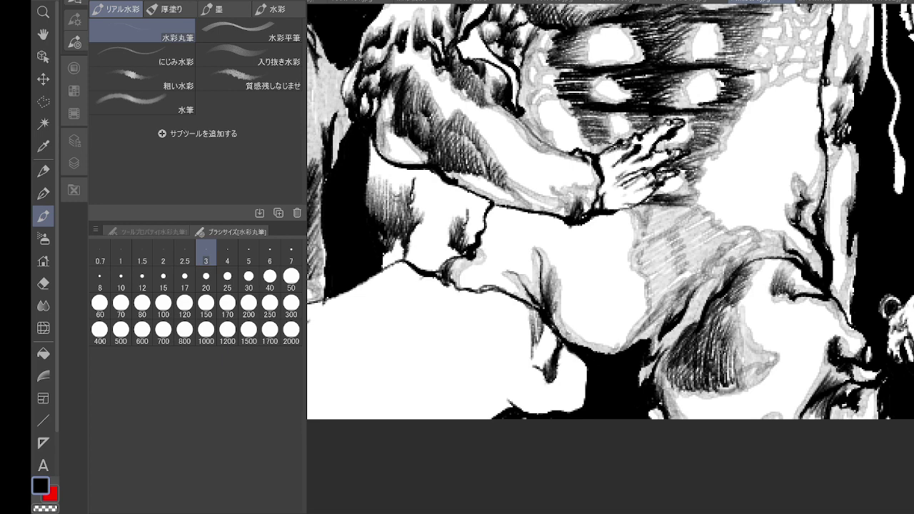
pyautogui.moveTo(500, 210)
pyautogui.mouseDown()
pyautogui.moveTo(549, 219)
pyautogui.moveTo(494, 223)
pyautogui.moveTo(492, 252)
pyautogui.mouseUp()
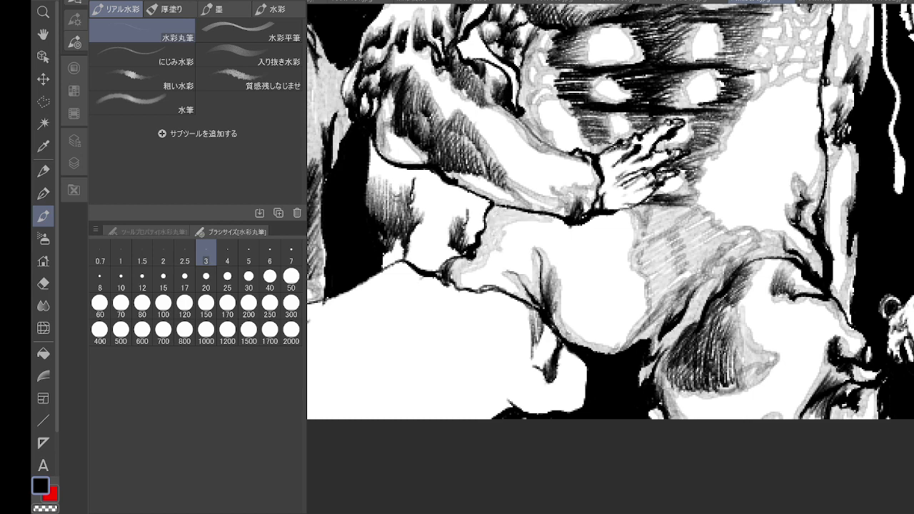
pyautogui.scroll(-2, 566, 406)
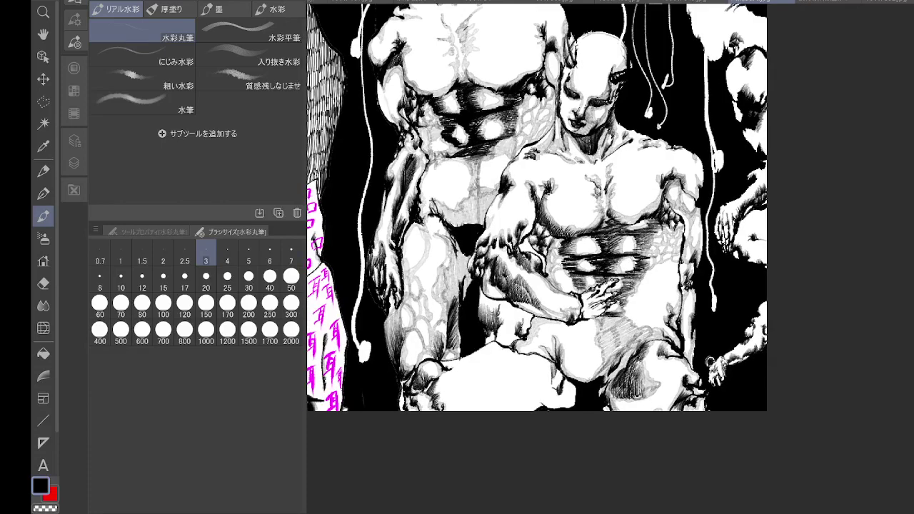
# - Hatch the seated figure's flank in gray below the net-like pattern, beside the arm's outline, and touch up the raised thigh
pyautogui.moveTo(536, 285); pyautogui.dragTo(600, 185)
pyautogui.moveTo(571, 214); pyautogui.dragTo(508, 286)
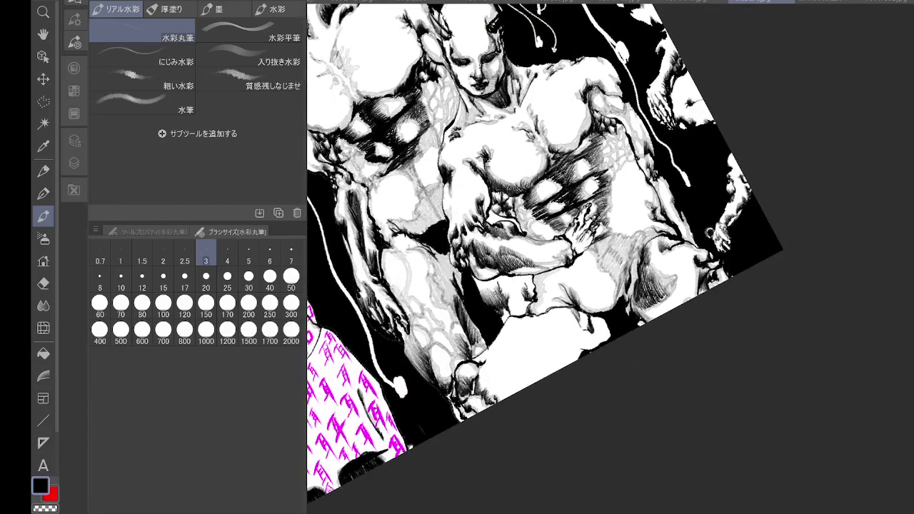
pyautogui.scroll(2, 704, 291)
pyautogui.moveTo(703, 291); pyautogui.dragTo(737, 396)
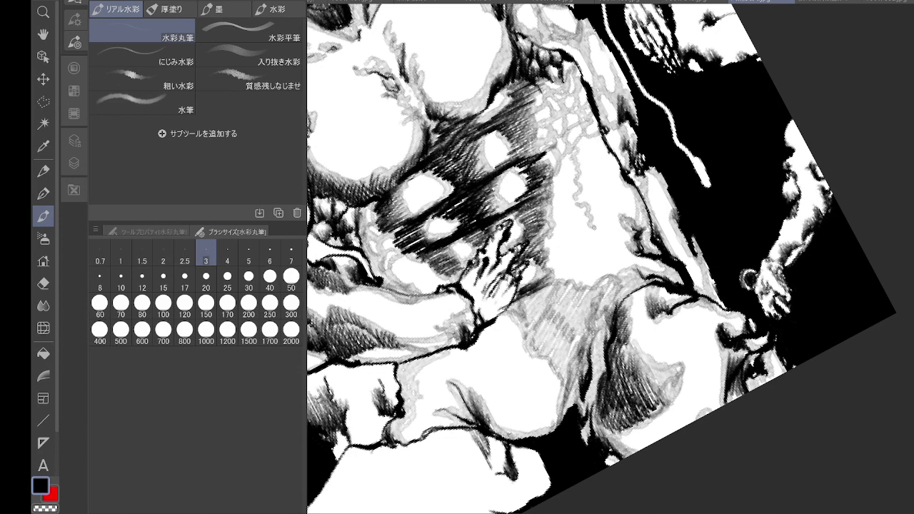
pyautogui.moveTo(584, 227)
pyautogui.mouseDown()
pyautogui.moveTo(615, 243)
pyautogui.moveTo(632, 237)
pyautogui.mouseUp()
pyautogui.moveTo(585, 132)
pyautogui.mouseDown()
pyautogui.moveTo(621, 236)
pyautogui.moveTo(647, 252)
pyautogui.mouseUp()
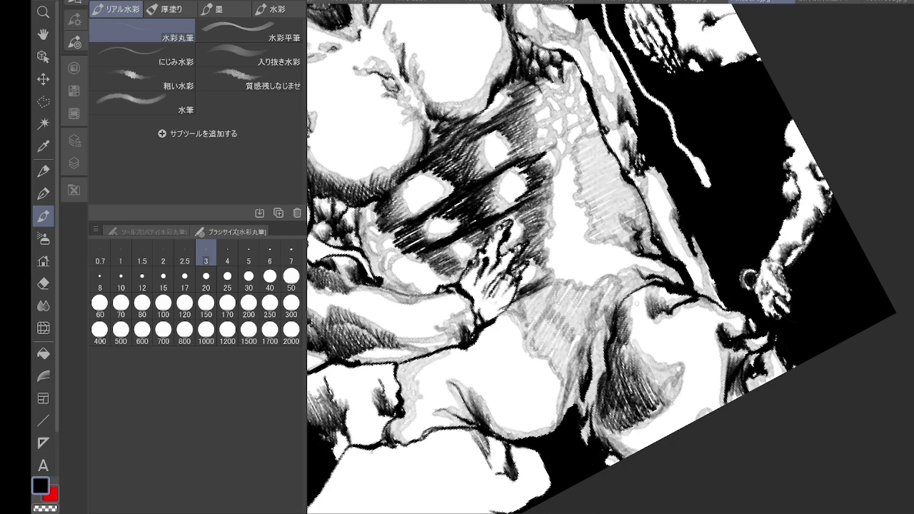
pyautogui.moveTo(637, 304); pyautogui.dragTo(641, 365)
# - Shade the dark fold and crease streaks near the foot and the foot's outer edge along the canvas bottom
pyautogui.moveTo(614, 408)
pyautogui.mouseDown()
pyautogui.moveTo(605, 436)
pyautogui.moveTo(594, 367)
pyautogui.moveTo(662, 193)
pyautogui.mouseUp()
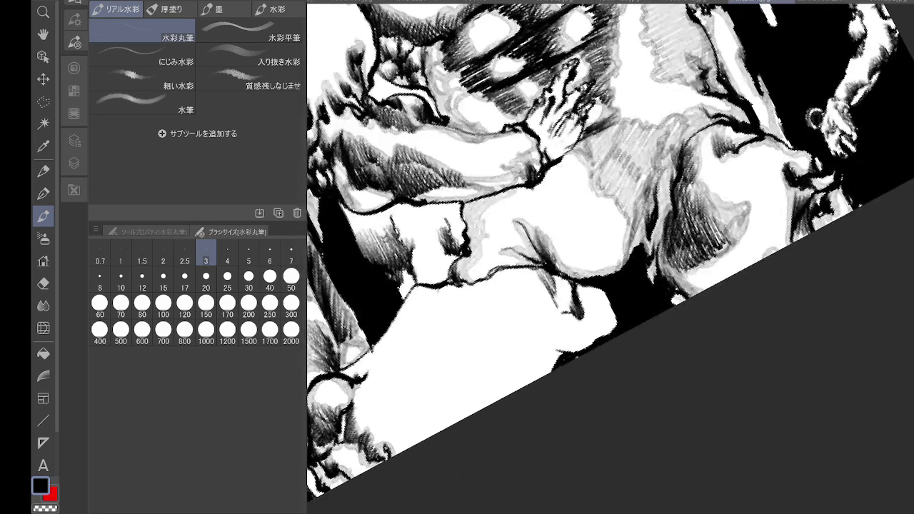
pyautogui.moveTo(683, 314); pyautogui.dragTo(774, 311)
pyautogui.hotkey('ctrl', '+')
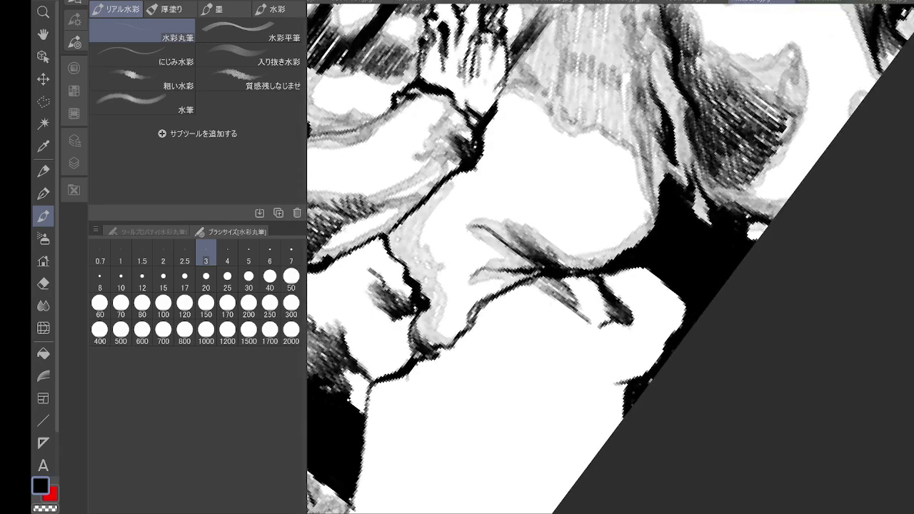
pyautogui.moveTo(602, 284)
pyautogui.mouseDown()
pyautogui.moveTo(621, 272)
pyautogui.moveTo(627, 311)
pyautogui.moveTo(600, 317)
pyautogui.moveTo(604, 297)
pyautogui.moveTo(602, 328)
pyautogui.mouseUp()
pyautogui.moveTo(560, 278); pyautogui.dragTo(588, 321)
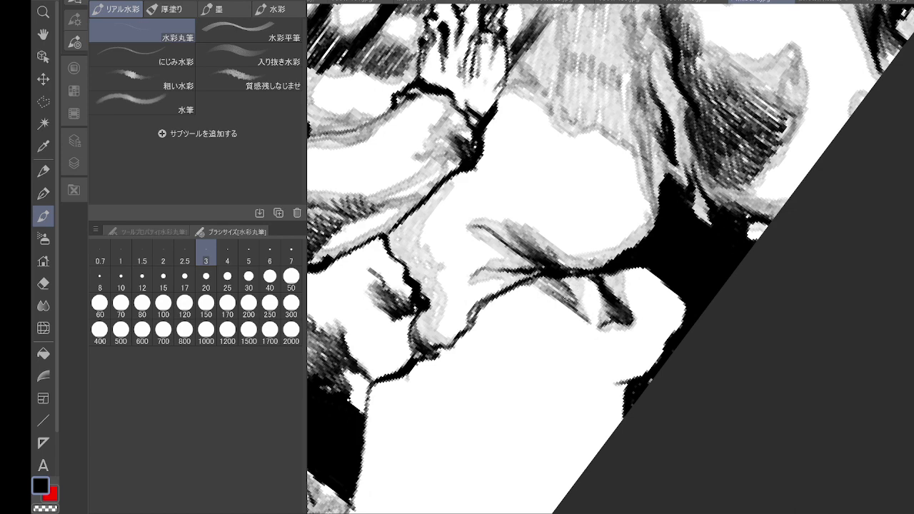
pyautogui.moveTo(527, 287); pyautogui.dragTo(592, 329)
pyautogui.moveTo(631, 270)
pyautogui.mouseDown()
pyautogui.moveTo(621, 297)
pyautogui.moveTo(667, 291)
pyautogui.moveTo(678, 329)
pyautogui.moveTo(658, 367)
pyautogui.moveTo(615, 385)
pyautogui.moveTo(619, 424)
pyautogui.mouseUp()
pyautogui.moveTo(625, 376); pyautogui.dragTo(654, 362)
pyautogui.moveTo(670, 344); pyautogui.dragTo(682, 309)
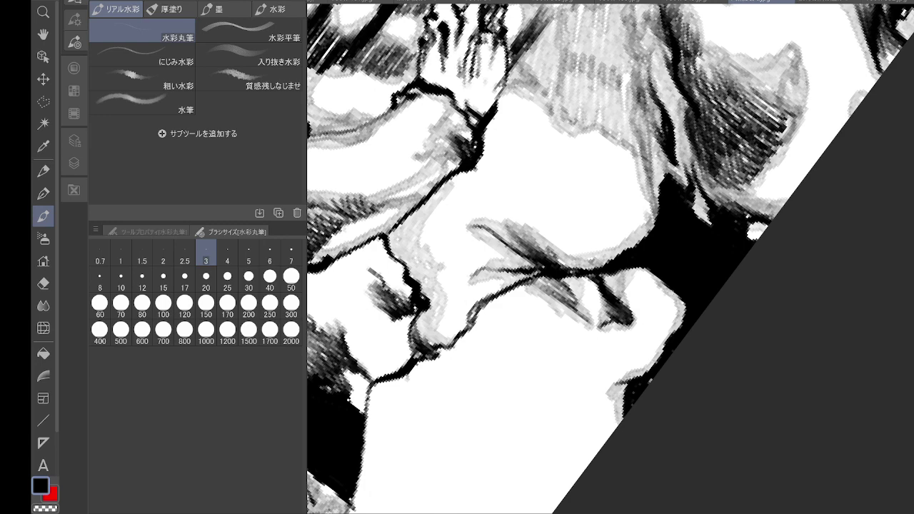
# - Shade the large blank leg's side edge, the arched area under the crease and the curve beside the foot with gray
pyautogui.moveTo(628, 314)
pyautogui.mouseDown()
pyautogui.moveTo(649, 307)
pyautogui.moveTo(663, 250)
pyautogui.moveTo(813, 171)
pyautogui.mouseUp()
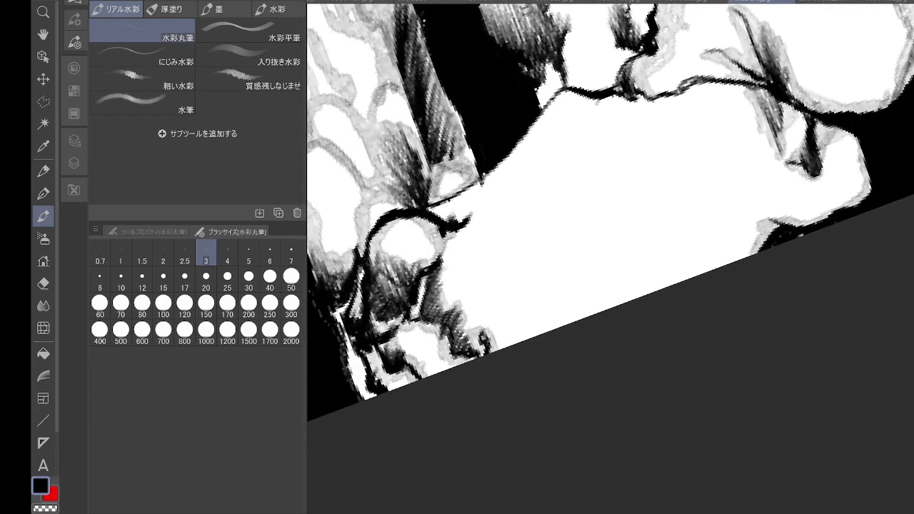
pyautogui.moveTo(643, 214)
pyautogui.mouseDown()
pyautogui.moveTo(582, 286)
pyautogui.moveTo(693, 262)
pyautogui.mouseUp()
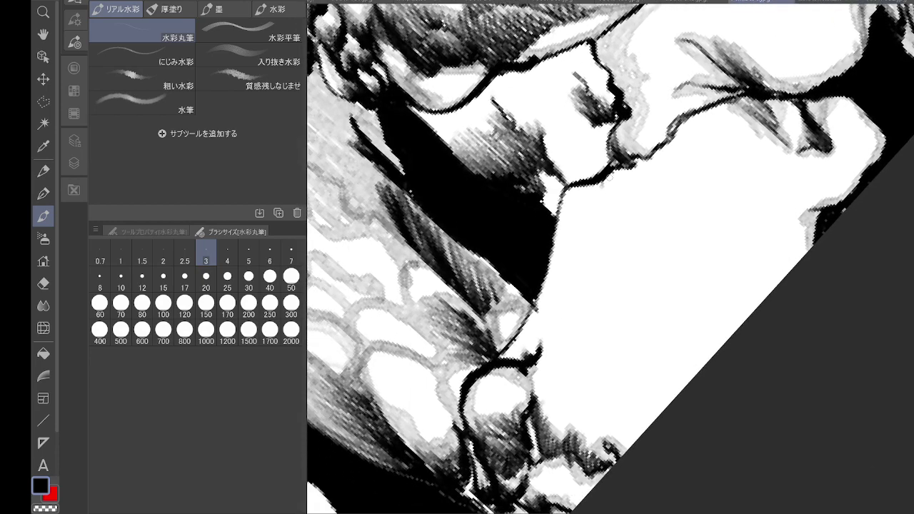
pyautogui.moveTo(615, 170)
pyautogui.mouseDown()
pyautogui.moveTo(597, 194)
pyautogui.moveTo(593, 238)
pyautogui.moveTo(646, 159)
pyautogui.moveTo(599, 230)
pyautogui.mouseUp()
pyautogui.moveTo(526, 340)
pyautogui.mouseDown()
pyautogui.moveTo(531, 327)
pyautogui.moveTo(542, 335)
pyautogui.moveTo(533, 323)
pyautogui.moveTo(559, 313)
pyautogui.moveTo(534, 351)
pyautogui.moveTo(540, 344)
pyautogui.mouseUp()
pyautogui.moveTo(583, 186)
pyautogui.mouseDown()
pyautogui.moveTo(538, 308)
pyautogui.moveTo(589, 244)
pyautogui.mouseUp()
pyautogui.moveTo(588, 244)
pyautogui.mouseDown()
pyautogui.moveTo(532, 347)
pyautogui.moveTo(579, 261)
pyautogui.mouseUp()
pyautogui.moveTo(638, 173)
pyautogui.mouseDown()
pyautogui.moveTo(703, 115)
pyautogui.moveTo(651, 167)
pyautogui.mouseUp()
pyautogui.moveTo(737, 108)
pyautogui.mouseDown()
pyautogui.moveTo(668, 158)
pyautogui.moveTo(749, 117)
pyautogui.moveTo(653, 177)
pyautogui.mouseUp()
pyautogui.moveTo(812, 116)
pyautogui.mouseDown()
pyautogui.moveTo(714, 136)
pyautogui.moveTo(760, 129)
pyautogui.moveTo(634, 179)
pyautogui.moveTo(757, 187)
pyautogui.moveTo(714, 166)
pyautogui.moveTo(743, 139)
pyautogui.moveTo(803, 213)
pyautogui.moveTo(764, 182)
pyautogui.moveTo(788, 229)
pyautogui.moveTo(749, 284)
pyautogui.moveTo(785, 222)
pyautogui.moveTo(727, 334)
pyautogui.moveTo(768, 259)
pyautogui.moveTo(808, 242)
pyautogui.moveTo(811, 207)
pyautogui.moveTo(849, 187)
pyautogui.moveTo(820, 93)
pyautogui.mouseUp()
pyautogui.moveTo(710, 171)
pyautogui.mouseDown()
pyautogui.moveTo(642, 173)
pyautogui.moveTo(537, 350)
pyautogui.moveTo(530, 389)
pyautogui.moveTo(477, 442)
pyautogui.moveTo(482, 478)
pyautogui.mouseUp()
pyautogui.scroll(-3, 478, 451)
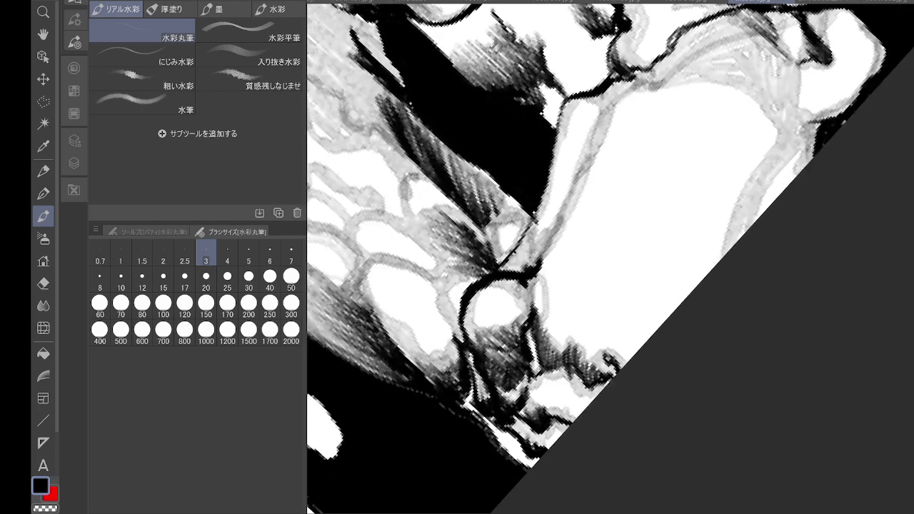
# - Continue the gray border around the large blank leg's lower end, above the dark folds at the canvas edge
pyautogui.moveTo(530, 400)
pyautogui.mouseDown()
pyautogui.moveTo(566, 420)
pyautogui.moveTo(548, 373)
pyautogui.moveTo(550, 288)
pyautogui.moveTo(540, 260)
pyautogui.mouseUp()
pyautogui.moveTo(607, 341)
pyautogui.mouseDown()
pyautogui.moveTo(544, 279)
pyautogui.moveTo(558, 325)
pyautogui.mouseUp()
pyautogui.moveTo(554, 259)
pyautogui.mouseDown()
pyautogui.moveTo(672, 313)
pyautogui.moveTo(552, 253)
pyautogui.moveTo(559, 234)
pyautogui.moveTo(562, 332)
pyautogui.moveTo(598, 361)
pyautogui.mouseUp()
pyautogui.moveTo(599, 330)
pyautogui.mouseDown()
pyautogui.moveTo(616, 363)
pyautogui.moveTo(633, 360)
pyautogui.mouseUp()
pyautogui.moveTo(639, 328); pyautogui.dragTo(734, 258)
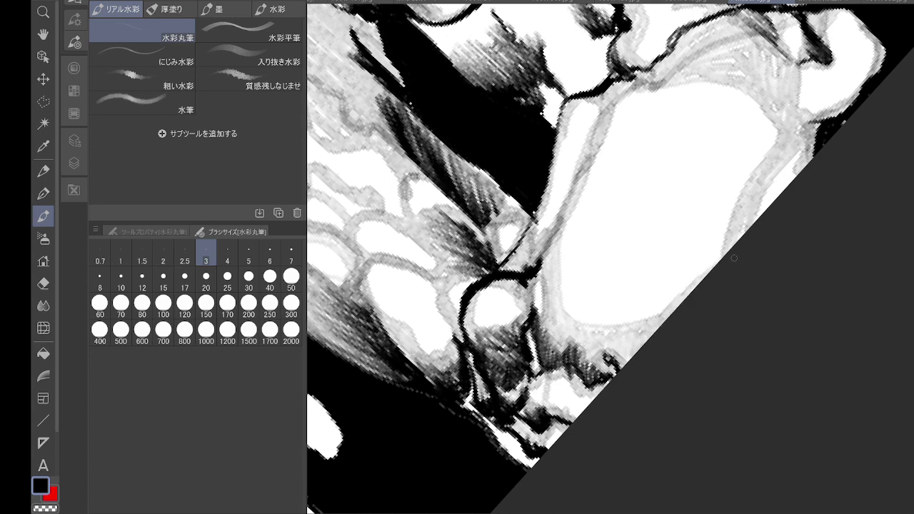
# - Add gray around the hatched shadow beneath the forearm, along the black gap beside the large leg
pyautogui.scroll(-4, 746, 223)
pyautogui.moveTo(746, 223); pyautogui.dragTo(621, 364)
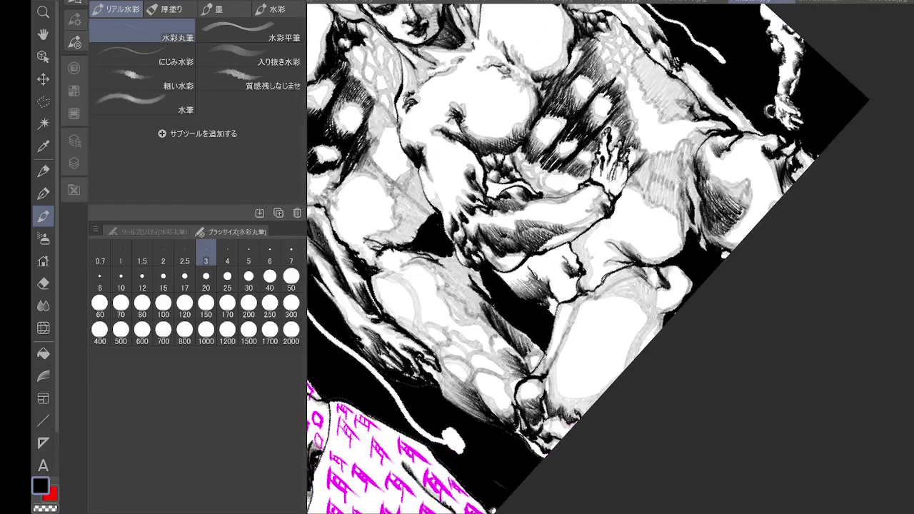
pyautogui.moveTo(771, 112); pyautogui.dragTo(843, 148)
pyautogui.scroll(5, 714, 321)
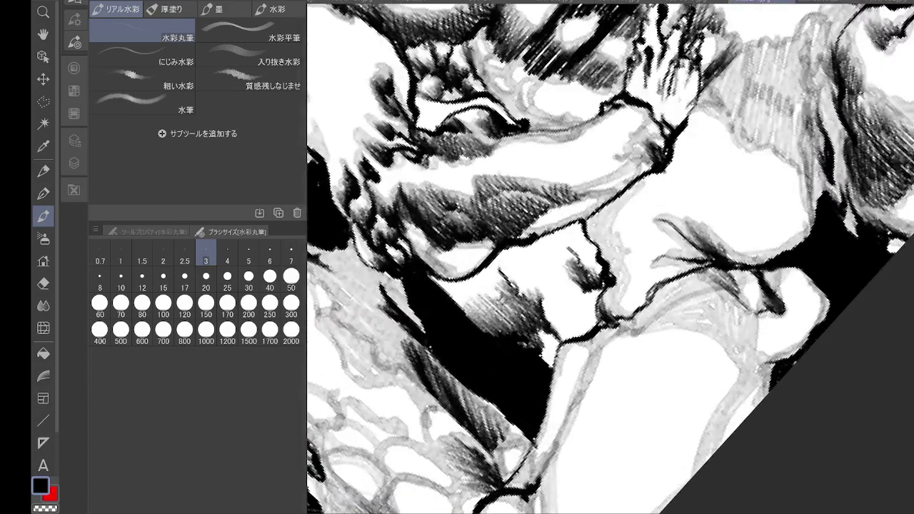
pyautogui.moveTo(442, 277); pyautogui.dragTo(464, 311)
pyautogui.moveTo(449, 290)
pyautogui.mouseDown()
pyautogui.moveTo(483, 319)
pyautogui.moveTo(474, 310)
pyautogui.mouseUp()
pyautogui.moveTo(479, 313)
pyautogui.mouseDown()
pyautogui.moveTo(520, 330)
pyautogui.moveTo(501, 320)
pyautogui.mouseUp()
pyautogui.moveTo(484, 298)
pyautogui.mouseDown()
pyautogui.moveTo(513, 322)
pyautogui.moveTo(506, 278)
pyautogui.moveTo(508, 300)
pyautogui.moveTo(529, 294)
pyautogui.moveTo(547, 364)
pyautogui.mouseUp()
pyautogui.moveTo(541, 314)
pyautogui.mouseDown()
pyautogui.moveTo(504, 268)
pyautogui.moveTo(535, 305)
pyautogui.mouseUp()
# - Surround the white highlight beneath the forearm with gray, between the hatched shadow and the dark jagged contour, and touch up the hatching
pyautogui.moveTo(578, 225)
pyautogui.mouseDown()
pyautogui.moveTo(571, 266)
pyautogui.moveTo(583, 229)
pyautogui.moveTo(582, 263)
pyautogui.moveTo(600, 275)
pyautogui.moveTo(585, 291)
pyautogui.moveTo(593, 325)
pyautogui.mouseUp()
pyautogui.moveTo(549, 305)
pyautogui.mouseDown()
pyautogui.moveTo(561, 330)
pyautogui.moveTo(512, 257)
pyautogui.moveTo(524, 249)
pyautogui.mouseUp()
pyautogui.moveTo(517, 248)
pyautogui.mouseDown()
pyautogui.moveTo(500, 274)
pyautogui.moveTo(574, 231)
pyautogui.moveTo(512, 263)
pyautogui.mouseUp()
pyautogui.moveTo(517, 279); pyautogui.dragTo(564, 321)
pyautogui.moveTo(547, 295)
pyautogui.mouseDown()
pyautogui.moveTo(519, 250)
pyautogui.moveTo(574, 232)
pyautogui.mouseUp()
pyautogui.moveTo(568, 241)
pyautogui.mouseDown()
pyautogui.moveTo(590, 314)
pyautogui.moveTo(562, 323)
pyautogui.moveTo(523, 252)
pyautogui.moveTo(567, 276)
pyautogui.moveTo(566, 331)
pyautogui.moveTo(553, 247)
pyautogui.mouseUp()
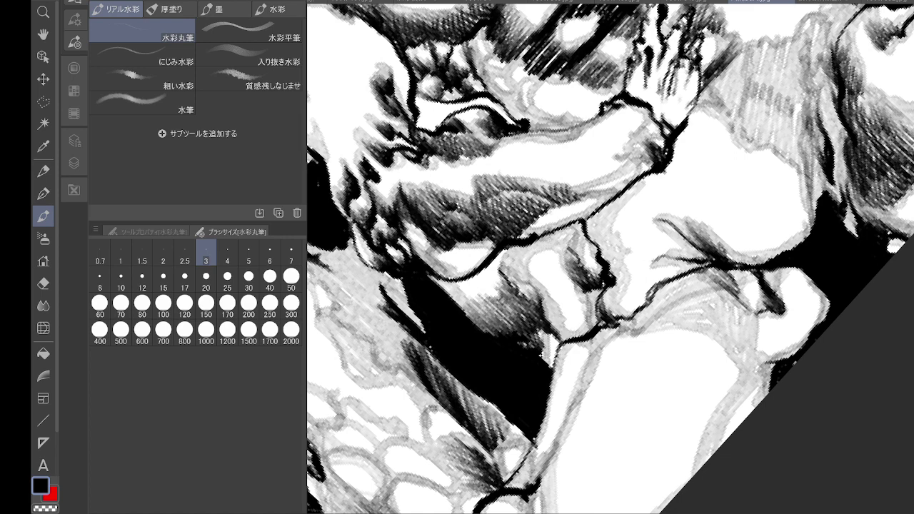
pyautogui.moveTo(489, 264)
pyautogui.mouseDown()
pyautogui.moveTo(451, 282)
pyautogui.moveTo(496, 266)
pyautogui.moveTo(457, 314)
pyautogui.moveTo(501, 333)
pyautogui.moveTo(508, 294)
pyautogui.mouseUp()
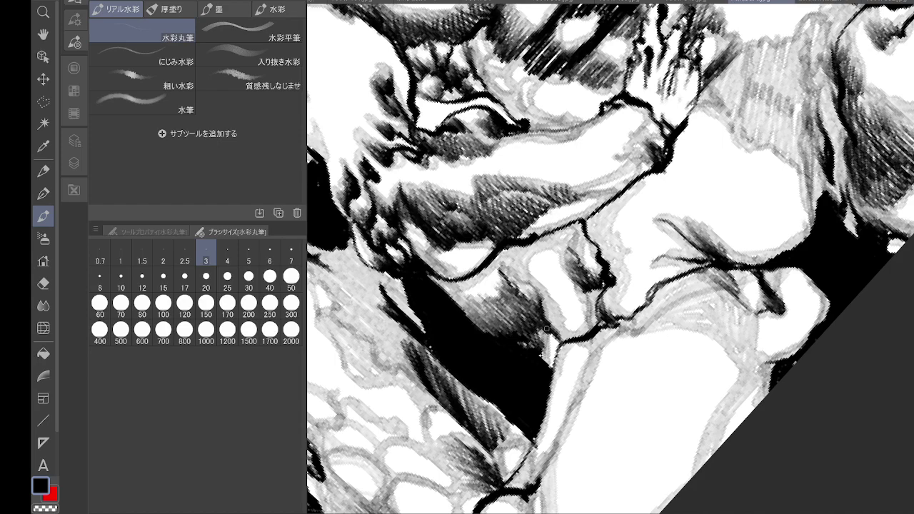
pyautogui.moveTo(546, 329); pyautogui.dragTo(554, 365)
pyautogui.moveTo(548, 296); pyautogui.dragTo(522, 256)
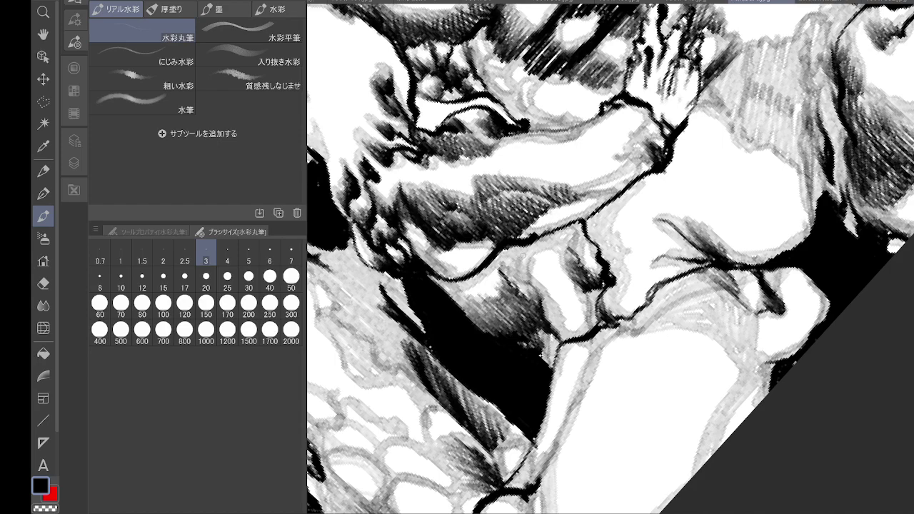
# - Shade the fingers and back of the hand resting on the seated figure's abdomen with gray
pyautogui.scroll(-6, 611, 257)
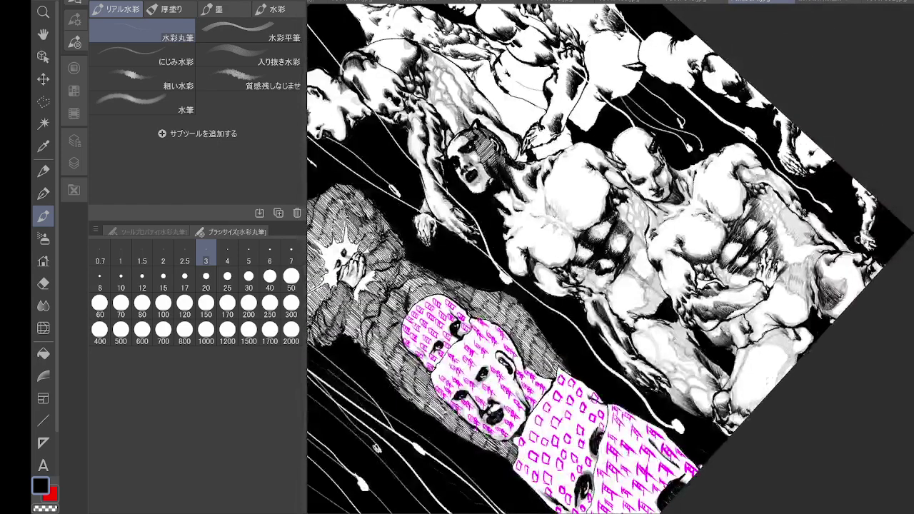
pyautogui.scroll(-2, 610, 257)
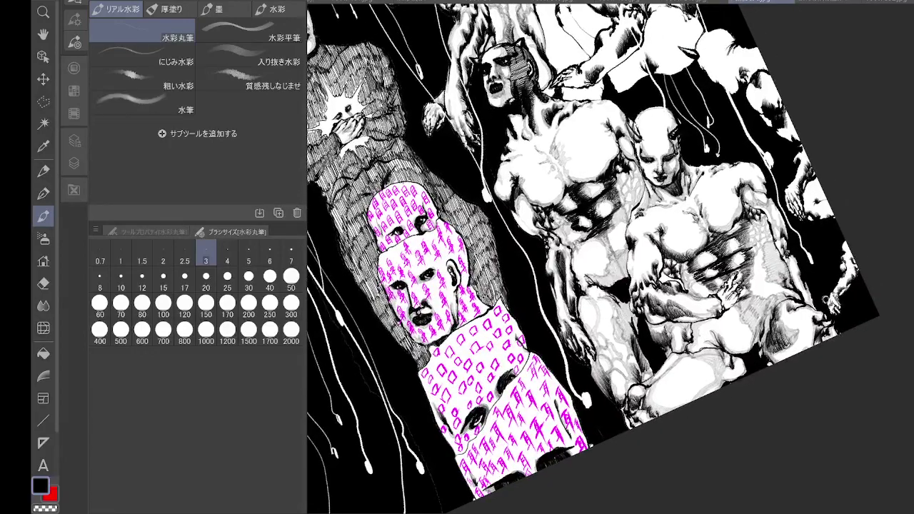
pyautogui.scroll(5, 714, 271)
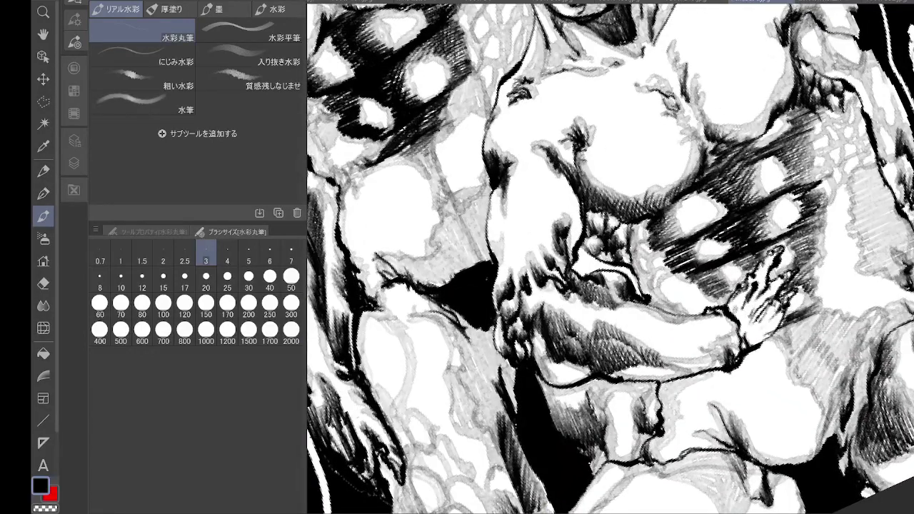
pyautogui.moveTo(764, 293); pyautogui.dragTo(737, 319)
pyautogui.moveTo(767, 293); pyautogui.dragTo(743, 333)
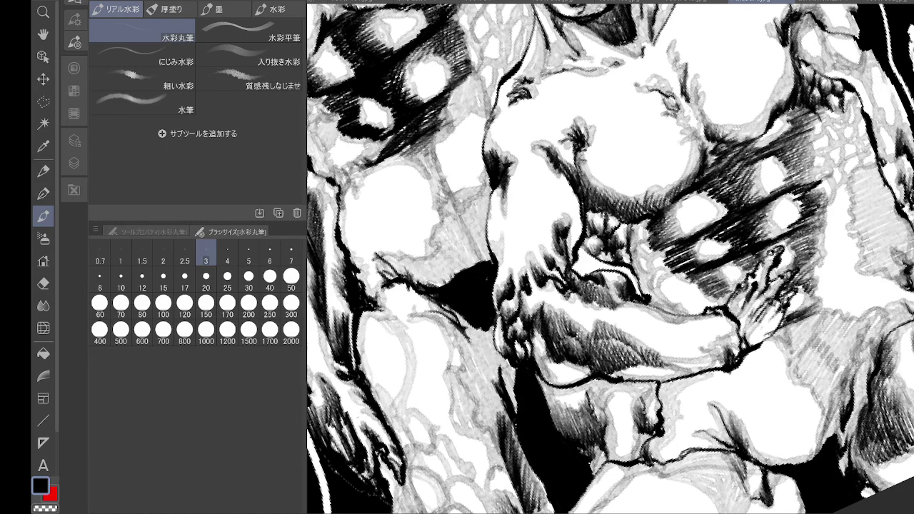
pyautogui.moveTo(792, 294); pyautogui.dragTo(751, 347)
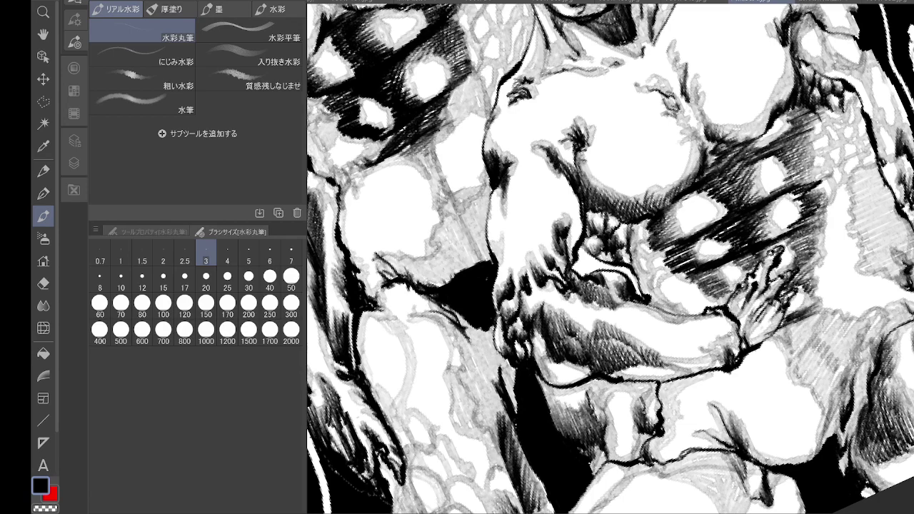
# - Examine the whole illustration and the horned figure's head at the canvas's upper edge
pyautogui.scroll(-8, 610, 257)
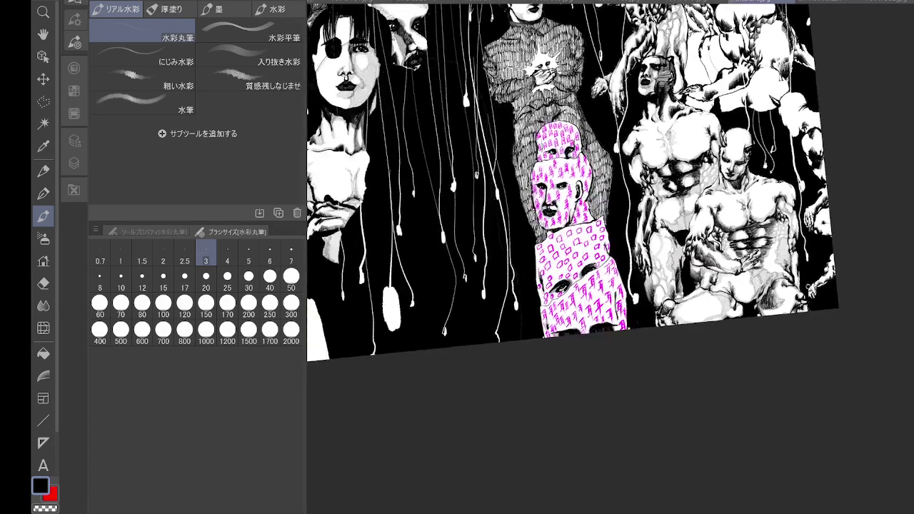
pyautogui.moveTo(610, 214); pyautogui.dragTo(503, 311)
pyautogui.moveTo(611, 242); pyautogui.dragTo(576, 308)
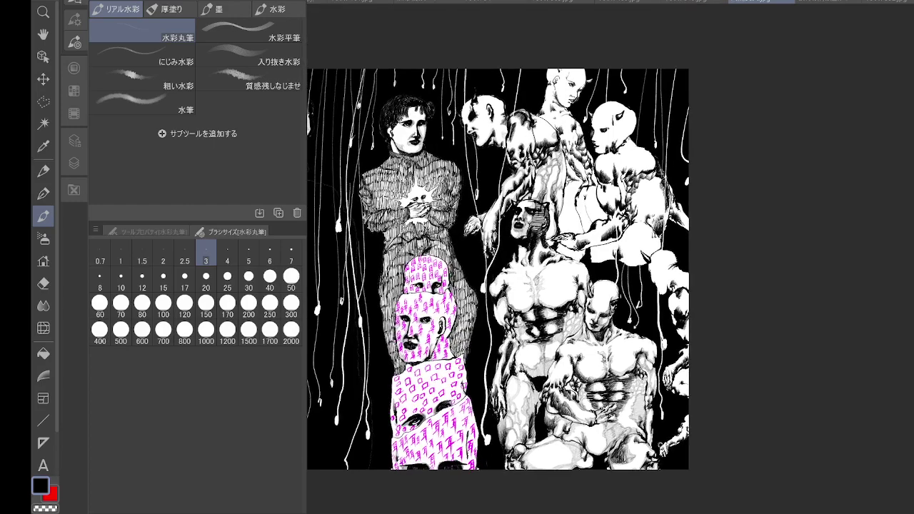
pyautogui.scroll(-4, 688, 307)
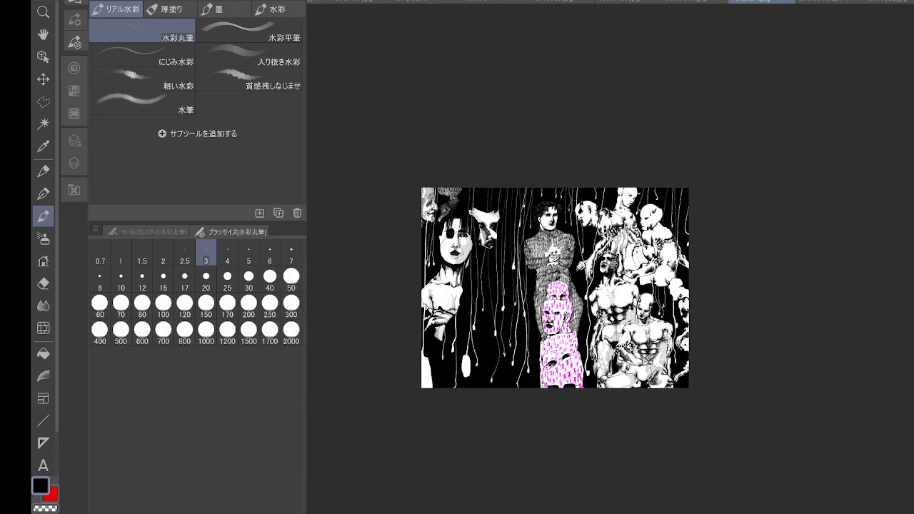
pyautogui.scroll(4, 628, 250)
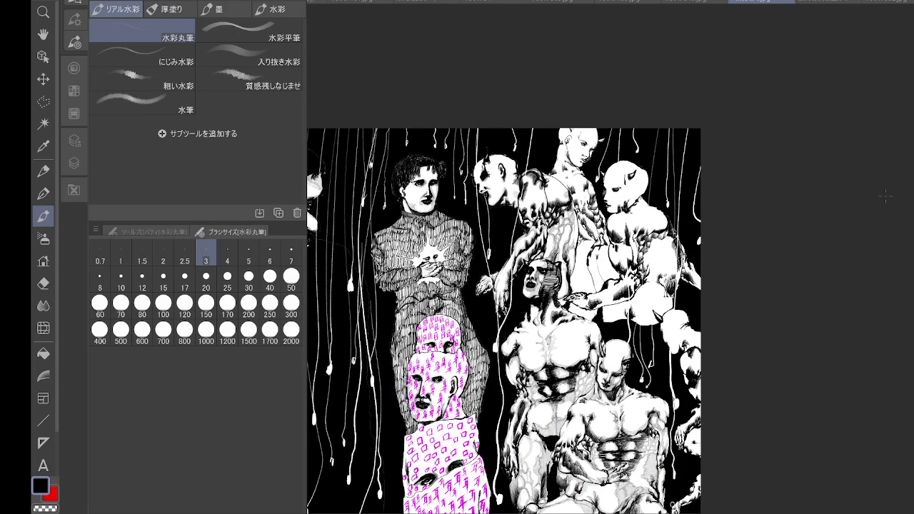
pyautogui.moveTo(500, 271); pyautogui.dragTo(558, 381)
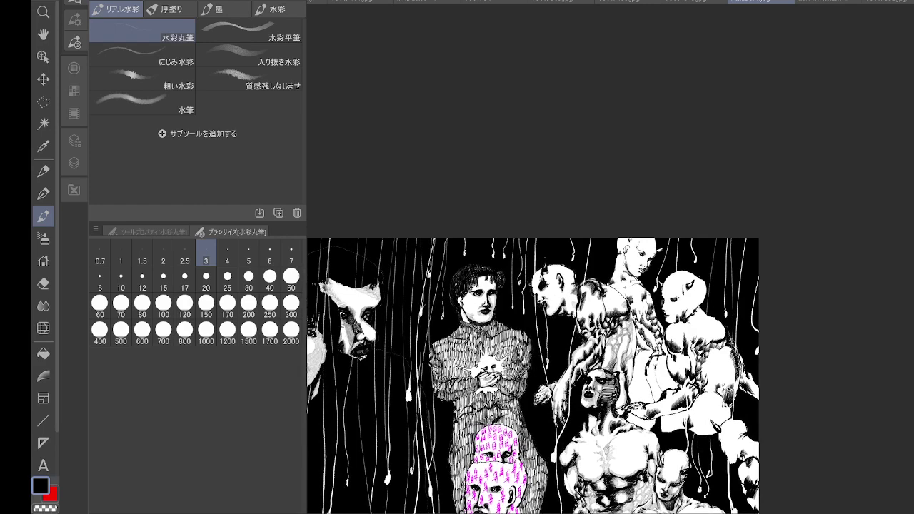
pyautogui.scroll(6, 649, 249)
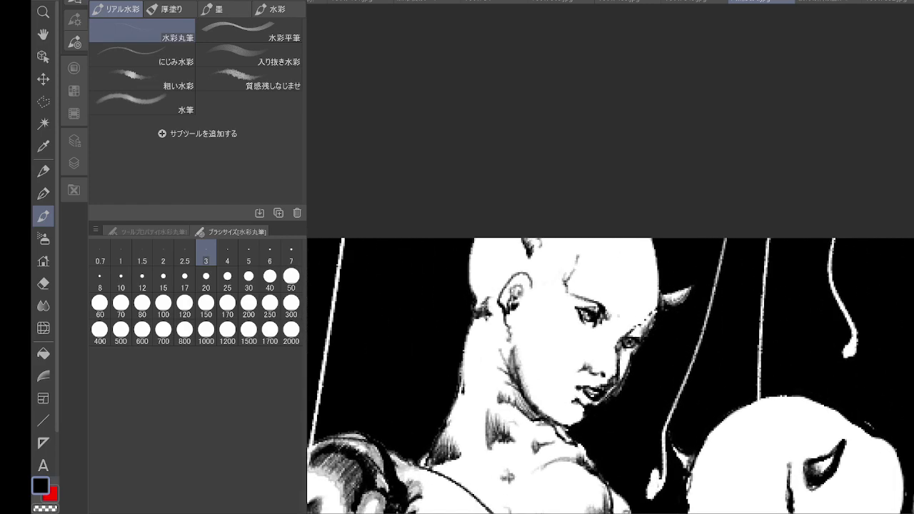
# - Ink the upper horned figure's eyes and the shadowed far side of the face in black with the round pen
pyautogui.click(43, 193)
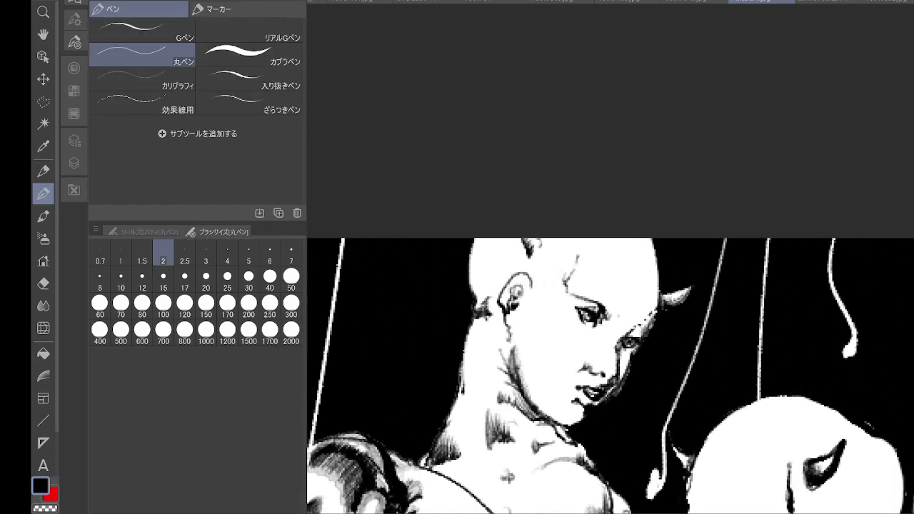
pyautogui.scroll(3, 622, 267)
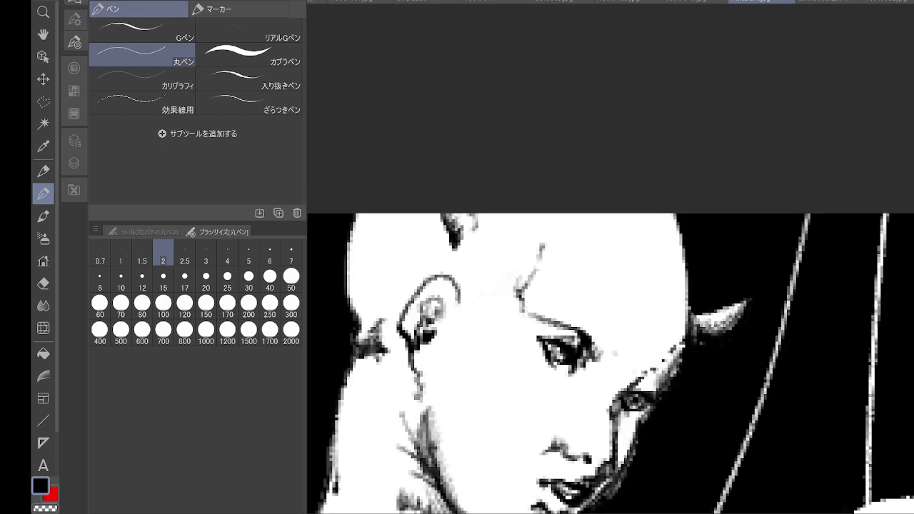
pyautogui.moveTo(542, 344); pyautogui.dragTo(553, 367)
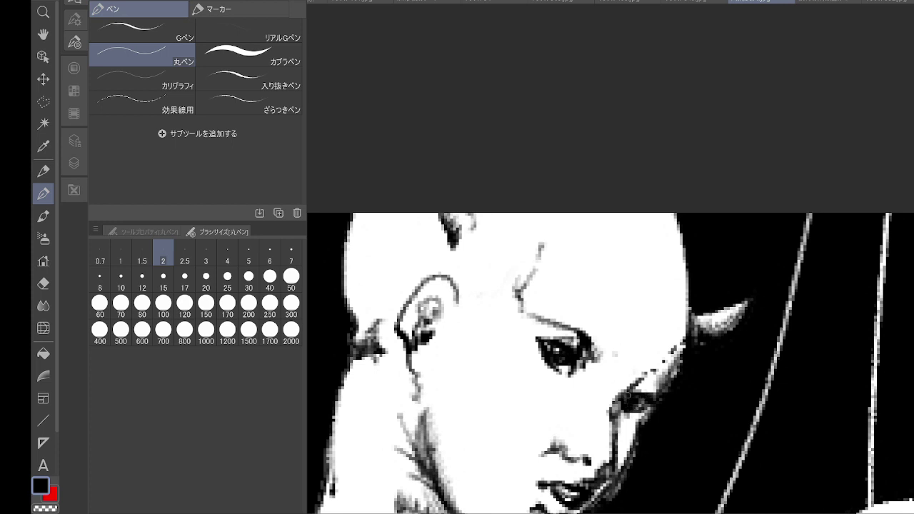
pyautogui.moveTo(632, 391)
pyautogui.mouseDown()
pyautogui.moveTo(658, 396)
pyautogui.moveTo(632, 409)
pyautogui.moveTo(618, 432)
pyautogui.moveTo(630, 453)
pyautogui.moveTo(617, 477)
pyautogui.moveTo(616, 444)
pyautogui.mouseUp()
pyautogui.moveTo(638, 411)
pyautogui.mouseDown()
pyautogui.moveTo(631, 452)
pyautogui.moveTo(681, 345)
pyautogui.moveTo(661, 387)
pyautogui.moveTo(636, 379)
pyautogui.moveTo(673, 363)
pyautogui.moveTo(665, 343)
pyautogui.mouseUp()
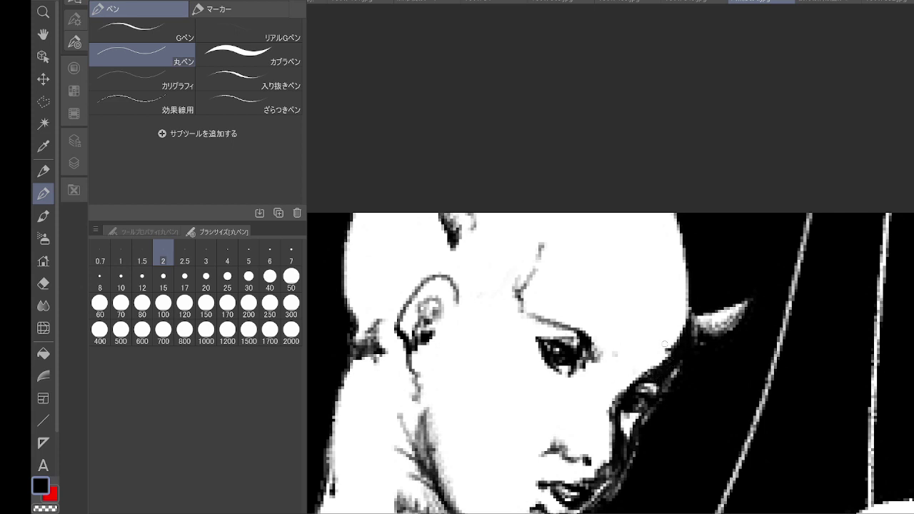
pyautogui.moveTo(692, 315)
pyautogui.mouseDown()
pyautogui.moveTo(699, 331)
pyautogui.moveTo(683, 225)
pyautogui.mouseUp()
pyautogui.moveTo(568, 353)
pyautogui.mouseDown()
pyautogui.moveTo(544, 348)
pyautogui.moveTo(578, 365)
pyautogui.mouseUp()
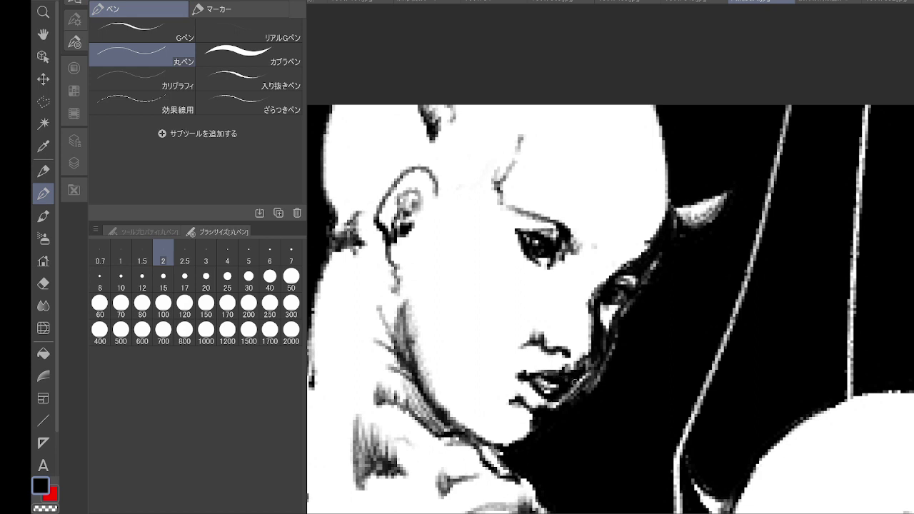
# - Darken the same figure's lips, mouth corner and far-cheek shadow with black ink
pyautogui.moveTo(567, 395)
pyautogui.mouseDown()
pyautogui.moveTo(533, 381)
pyautogui.moveTo(525, 394)
pyautogui.mouseUp()
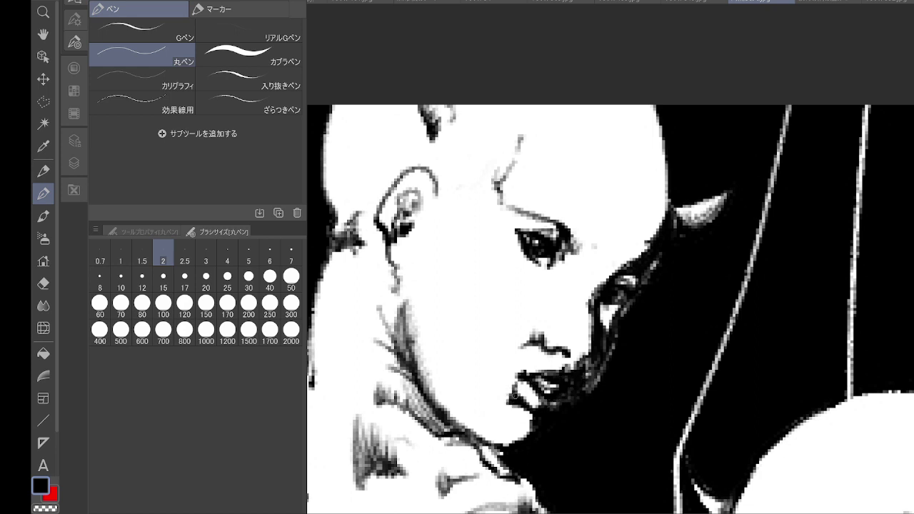
pyautogui.moveTo(525, 391); pyautogui.dragTo(532, 405)
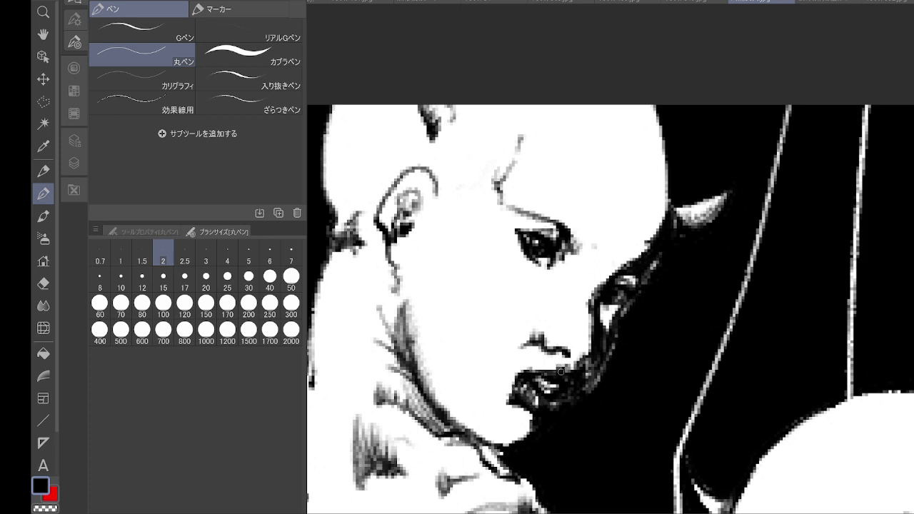
pyautogui.moveTo(607, 304); pyautogui.dragTo(601, 349)
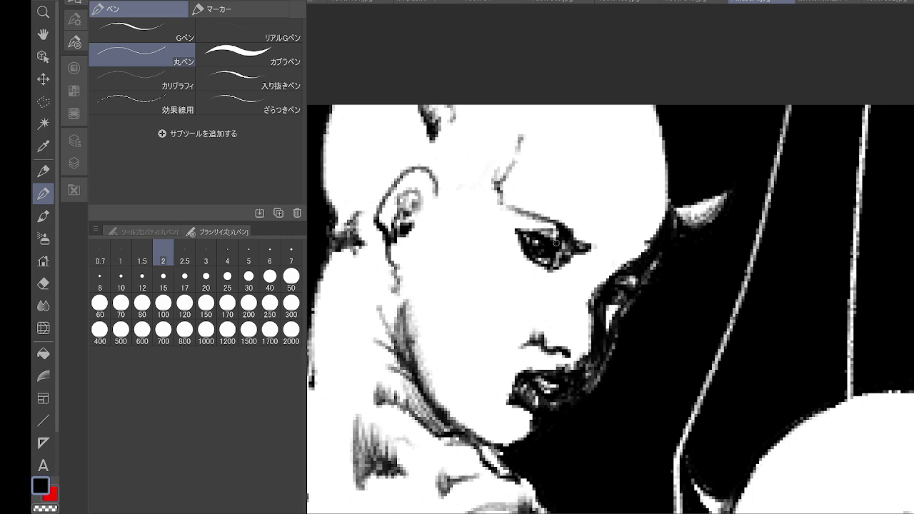
# - Thicken the black shadow line beneath the jaw, from below the ear to the chin
pyautogui.moveTo(411, 339)
pyautogui.mouseDown()
pyautogui.moveTo(413, 376)
pyautogui.moveTo(441, 416)
pyautogui.mouseUp()
pyautogui.moveTo(406, 357); pyautogui.dragTo(428, 405)
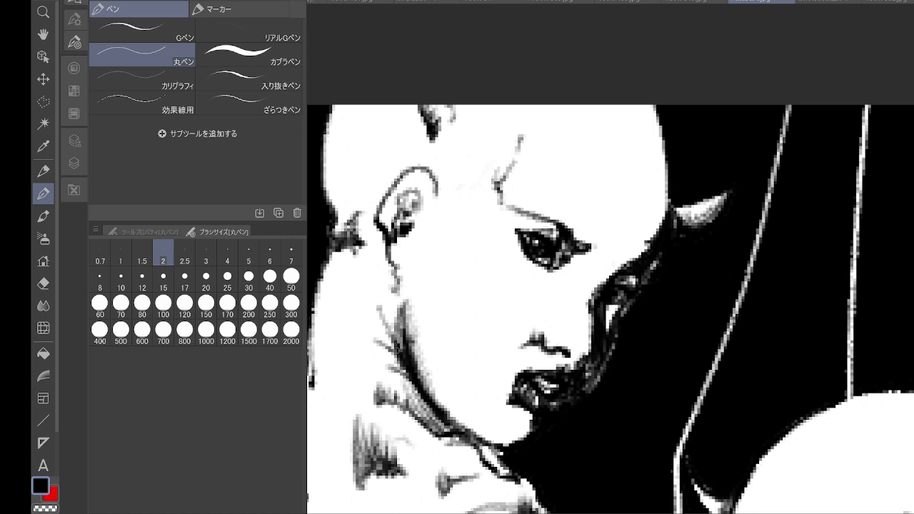
pyautogui.moveTo(385, 330)
pyautogui.mouseDown()
pyautogui.moveTo(433, 410)
pyautogui.moveTo(458, 431)
pyautogui.mouseUp()
pyautogui.moveTo(458, 428); pyautogui.dragTo(491, 448)
pyautogui.moveTo(427, 407); pyautogui.dragTo(440, 428)
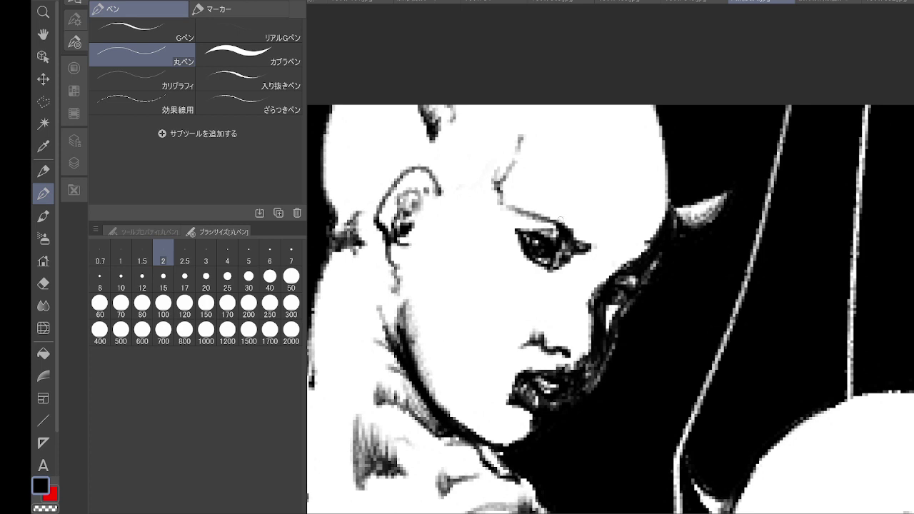
# - Shade around the upper figure's eyes, nose and lips with gray, using the round watercolor brush
pyautogui.click(43, 216)
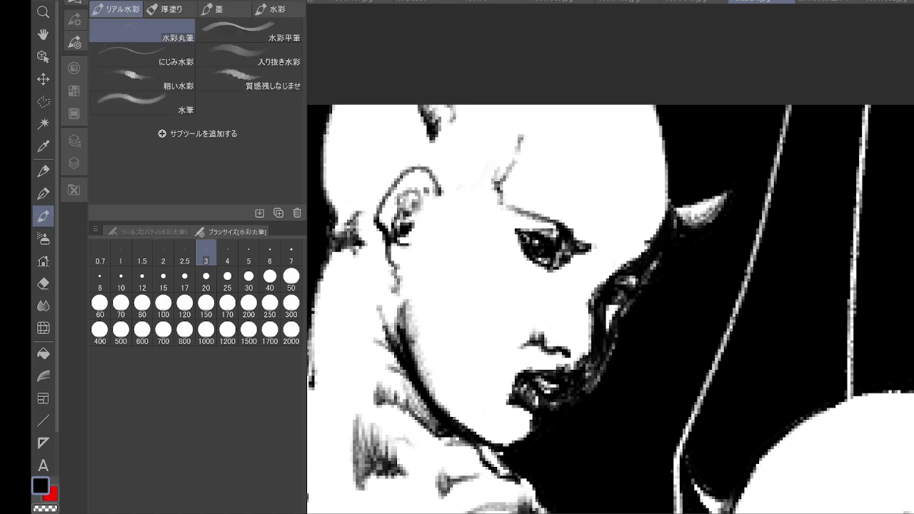
pyautogui.moveTo(504, 208)
pyautogui.mouseDown()
pyautogui.moveTo(516, 233)
pyautogui.moveTo(550, 227)
pyautogui.moveTo(557, 236)
pyautogui.moveTo(524, 252)
pyautogui.mouseUp()
pyautogui.moveTo(502, 208)
pyautogui.mouseDown()
pyautogui.moveTo(512, 230)
pyautogui.moveTo(568, 271)
pyautogui.moveTo(580, 256)
pyautogui.moveTo(519, 244)
pyautogui.mouseUp()
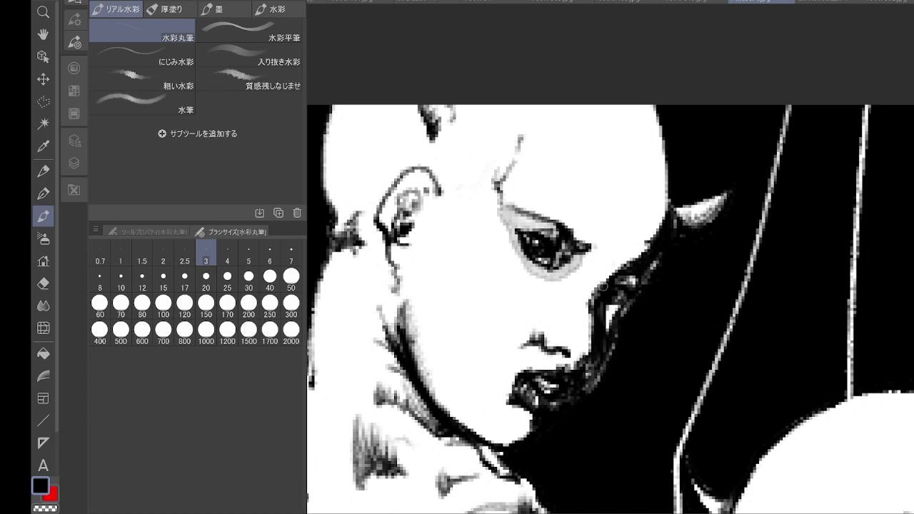
pyautogui.moveTo(603, 287)
pyautogui.mouseDown()
pyautogui.moveTo(665, 212)
pyautogui.moveTo(606, 296)
pyautogui.moveTo(604, 324)
pyautogui.moveTo(594, 312)
pyautogui.moveTo(586, 357)
pyautogui.mouseUp()
pyautogui.moveTo(566, 327)
pyautogui.mouseDown()
pyautogui.moveTo(557, 346)
pyautogui.moveTo(545, 328)
pyautogui.moveTo(529, 337)
pyautogui.moveTo(554, 367)
pyautogui.moveTo(571, 361)
pyautogui.moveTo(515, 345)
pyautogui.moveTo(534, 323)
pyautogui.mouseUp()
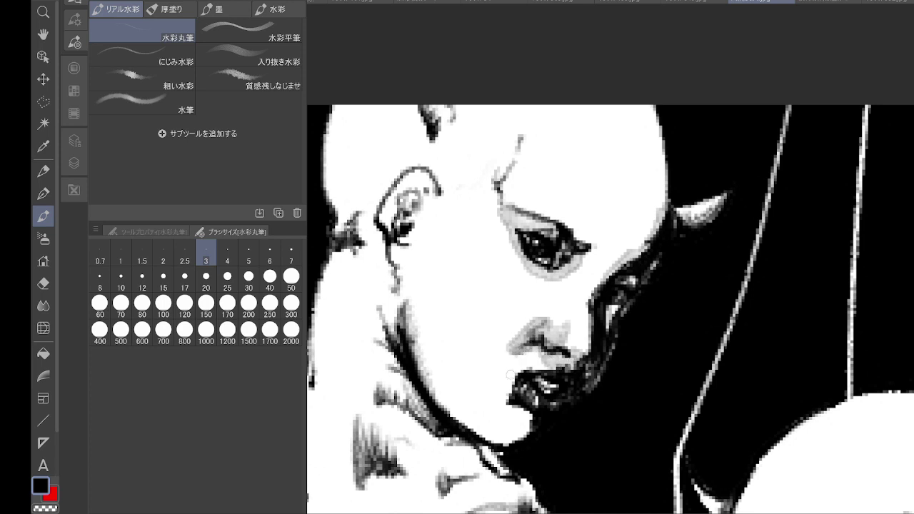
pyautogui.moveTo(508, 374)
pyautogui.mouseDown()
pyautogui.moveTo(512, 406)
pyautogui.moveTo(532, 410)
pyautogui.moveTo(504, 408)
pyautogui.moveTo(554, 368)
pyautogui.moveTo(509, 402)
pyautogui.mouseUp()
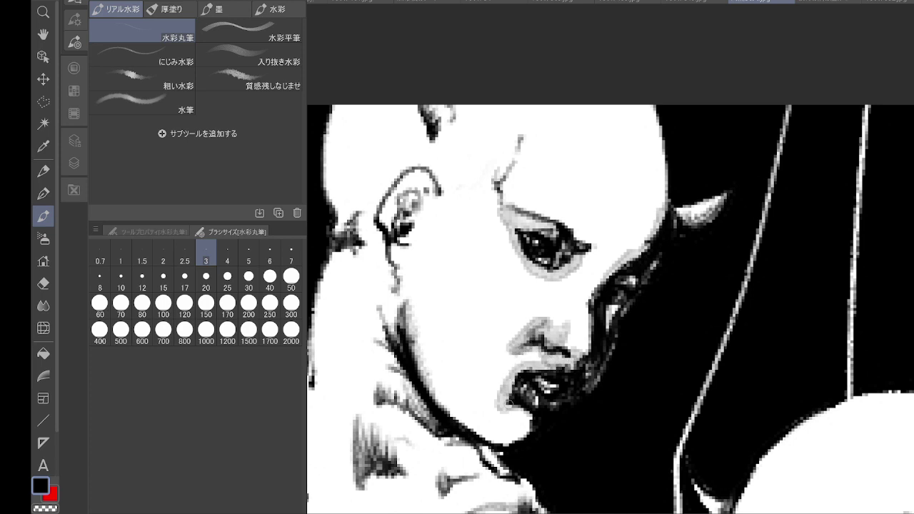
# - Fill the lower cheek and jaw with gray and shade around the ear, forehead marking and nape
pyautogui.moveTo(404, 335)
pyautogui.mouseDown()
pyautogui.moveTo(411, 314)
pyautogui.moveTo(431, 394)
pyautogui.moveTo(450, 414)
pyautogui.moveTo(496, 381)
pyautogui.moveTo(490, 394)
pyautogui.mouseUp()
pyautogui.moveTo(426, 335)
pyautogui.mouseDown()
pyautogui.moveTo(451, 402)
pyautogui.moveTo(462, 368)
pyautogui.moveTo(489, 384)
pyautogui.moveTo(427, 333)
pyautogui.moveTo(492, 385)
pyautogui.moveTo(476, 380)
pyautogui.moveTo(467, 402)
pyautogui.moveTo(474, 424)
pyautogui.moveTo(487, 431)
pyautogui.moveTo(489, 404)
pyautogui.moveTo(507, 434)
pyautogui.mouseUp()
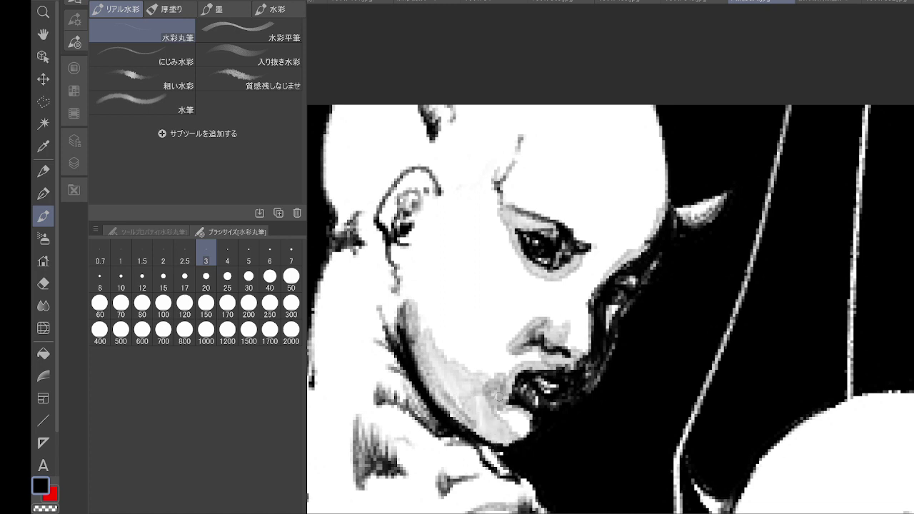
pyautogui.moveTo(448, 168)
pyautogui.mouseDown()
pyautogui.moveTo(444, 185)
pyautogui.moveTo(543, 213)
pyautogui.moveTo(494, 211)
pyautogui.mouseUp()
pyautogui.moveTo(529, 166)
pyautogui.mouseDown()
pyautogui.moveTo(526, 148)
pyautogui.moveTo(531, 179)
pyautogui.moveTo(559, 160)
pyautogui.mouseUp()
pyautogui.moveTo(433, 230)
pyautogui.mouseDown()
pyautogui.moveTo(442, 259)
pyautogui.moveTo(472, 294)
pyautogui.moveTo(495, 295)
pyautogui.moveTo(480, 397)
pyautogui.moveTo(510, 429)
pyautogui.mouseUp()
pyautogui.moveTo(484, 402)
pyautogui.mouseDown()
pyautogui.moveTo(473, 424)
pyautogui.moveTo(557, 476)
pyautogui.mouseUp()
pyautogui.moveTo(420, 307)
pyautogui.mouseDown()
pyautogui.moveTo(399, 428)
pyautogui.moveTo(401, 377)
pyautogui.moveTo(445, 234)
pyautogui.moveTo(549, 74)
pyautogui.mouseUp()
pyautogui.hotkey('ctrl', '@')
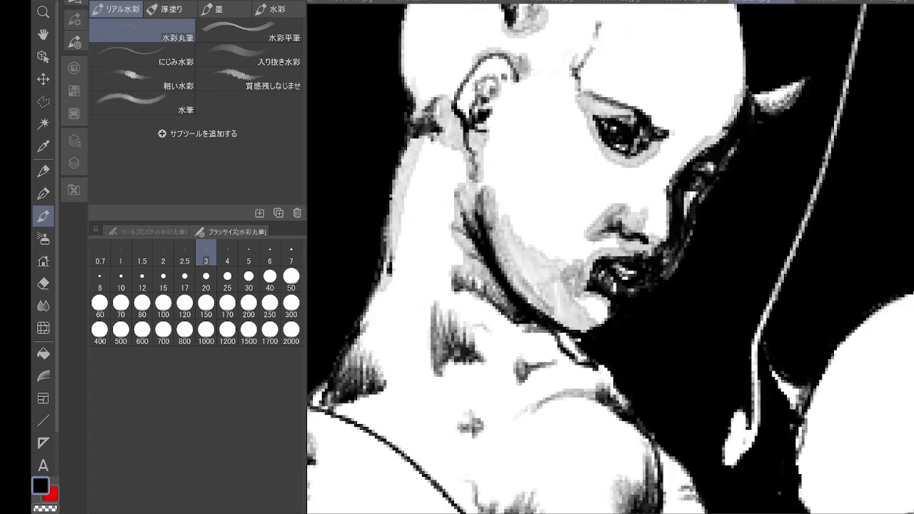
# - Add gray around the hatched shadows of the throat and neck and along the neck's outer edge to the shoulder
pyautogui.moveTo(525, 327)
pyautogui.mouseDown()
pyautogui.moveTo(545, 328)
pyautogui.moveTo(573, 362)
pyautogui.moveTo(525, 329)
pyautogui.moveTo(520, 376)
pyautogui.mouseUp()
pyautogui.moveTo(520, 376)
pyautogui.mouseDown()
pyautogui.moveTo(519, 341)
pyautogui.moveTo(559, 357)
pyautogui.moveTo(531, 334)
pyautogui.moveTo(559, 364)
pyautogui.mouseUp()
pyautogui.moveTo(511, 321)
pyautogui.mouseDown()
pyautogui.moveTo(457, 292)
pyautogui.moveTo(459, 274)
pyautogui.moveTo(442, 346)
pyautogui.moveTo(462, 319)
pyautogui.moveTo(483, 342)
pyautogui.moveTo(473, 356)
pyautogui.moveTo(474, 331)
pyautogui.moveTo(489, 328)
pyautogui.moveTo(489, 357)
pyautogui.moveTo(442, 368)
pyautogui.mouseUp()
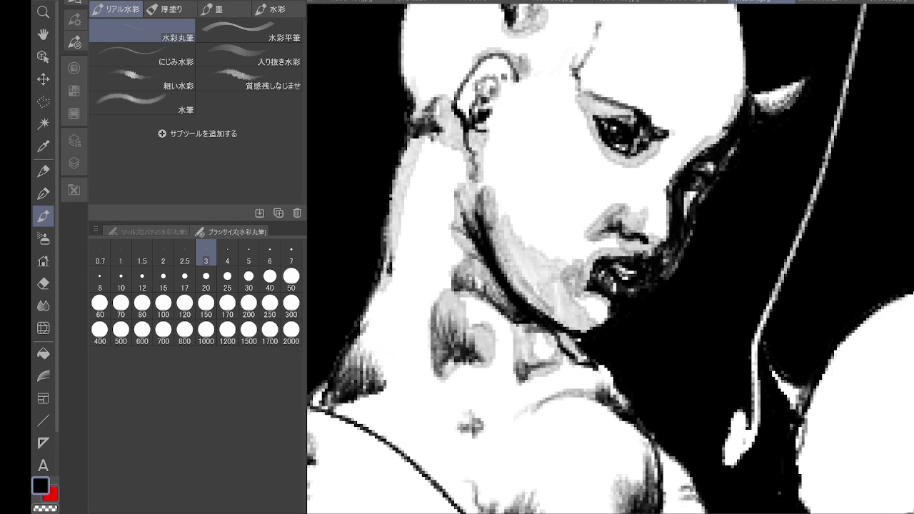
pyautogui.moveTo(375, 270)
pyautogui.mouseDown()
pyautogui.moveTo(353, 360)
pyautogui.moveTo(375, 386)
pyautogui.moveTo(360, 396)
pyautogui.moveTo(364, 296)
pyautogui.moveTo(368, 358)
pyautogui.mouseUp()
pyautogui.moveTo(368, 359); pyautogui.dragTo(386, 399)
pyautogui.moveTo(385, 317)
pyautogui.mouseDown()
pyautogui.moveTo(374, 384)
pyautogui.moveTo(338, 389)
pyautogui.moveTo(342, 401)
pyautogui.moveTo(373, 400)
pyautogui.moveTo(382, 359)
pyautogui.moveTo(370, 335)
pyautogui.mouseUp()
pyautogui.moveTo(436, 305)
pyautogui.mouseDown()
pyautogui.moveTo(427, 335)
pyautogui.moveTo(454, 278)
pyautogui.moveTo(429, 374)
pyautogui.mouseUp()
pyautogui.moveTo(457, 275)
pyautogui.mouseDown()
pyautogui.moveTo(422, 371)
pyautogui.moveTo(439, 370)
pyautogui.moveTo(467, 322)
pyautogui.moveTo(471, 365)
pyautogui.mouseUp()
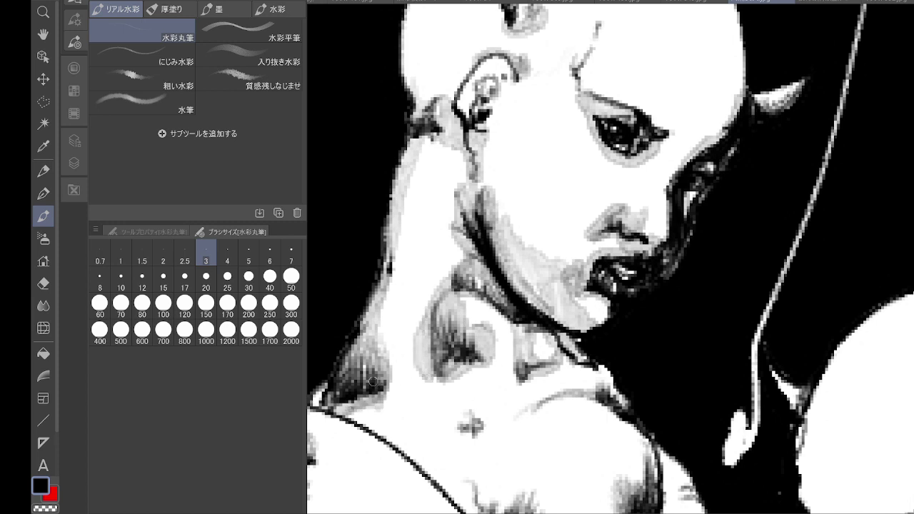
# - Shade the collarbones and the hollow at the base of the neck with connected gray bands
pyautogui.moveTo(409, 449)
pyautogui.mouseDown()
pyautogui.moveTo(422, 435)
pyautogui.moveTo(460, 437)
pyautogui.moveTo(472, 427)
pyautogui.moveTo(424, 443)
pyautogui.mouseUp()
pyautogui.moveTo(515, 434)
pyautogui.mouseDown()
pyautogui.moveTo(544, 396)
pyautogui.moveTo(607, 390)
pyautogui.moveTo(616, 400)
pyautogui.mouseUp()
pyautogui.moveTo(596, 368)
pyautogui.mouseDown()
pyautogui.moveTo(560, 353)
pyautogui.moveTo(510, 428)
pyautogui.moveTo(475, 432)
pyautogui.moveTo(512, 361)
pyautogui.moveTo(461, 360)
pyautogui.moveTo(468, 421)
pyautogui.mouseUp()
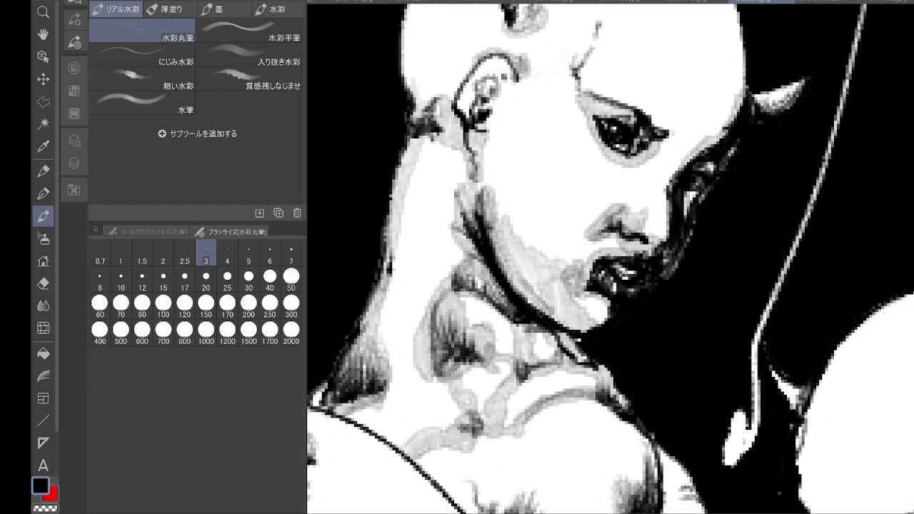
pyautogui.moveTo(480, 352); pyautogui.dragTo(491, 354)
pyautogui.moveTo(511, 295); pyautogui.dragTo(485, 176)
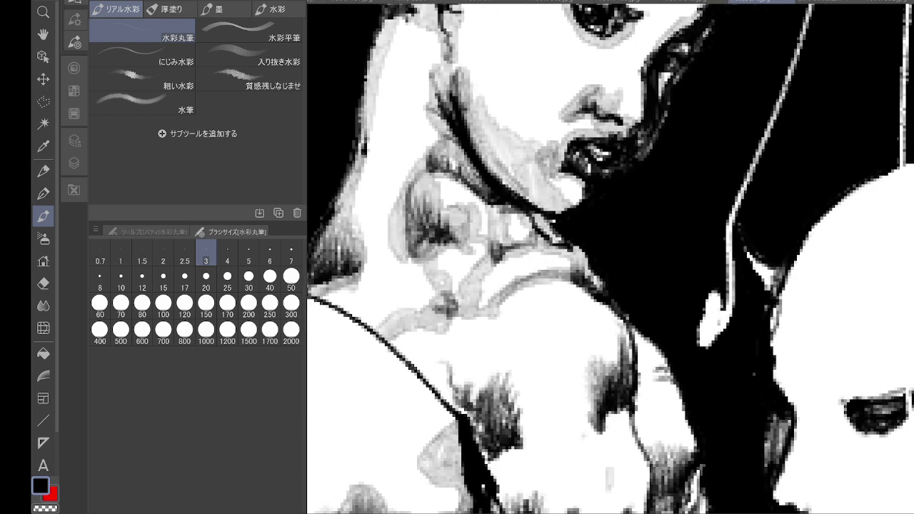
# - Shade the upper chest with gray veins and patches, blending into the hatching on both sides
pyautogui.moveTo(455, 334)
pyautogui.mouseDown()
pyautogui.moveTo(434, 371)
pyautogui.moveTo(479, 393)
pyautogui.moveTo(488, 452)
pyautogui.moveTo(514, 425)
pyautogui.moveTo(455, 360)
pyautogui.moveTo(473, 316)
pyautogui.moveTo(482, 357)
pyautogui.moveTo(500, 363)
pyautogui.moveTo(477, 374)
pyautogui.mouseUp()
pyautogui.moveTo(444, 368); pyautogui.dragTo(480, 423)
pyautogui.moveTo(491, 350); pyautogui.dragTo(492, 315)
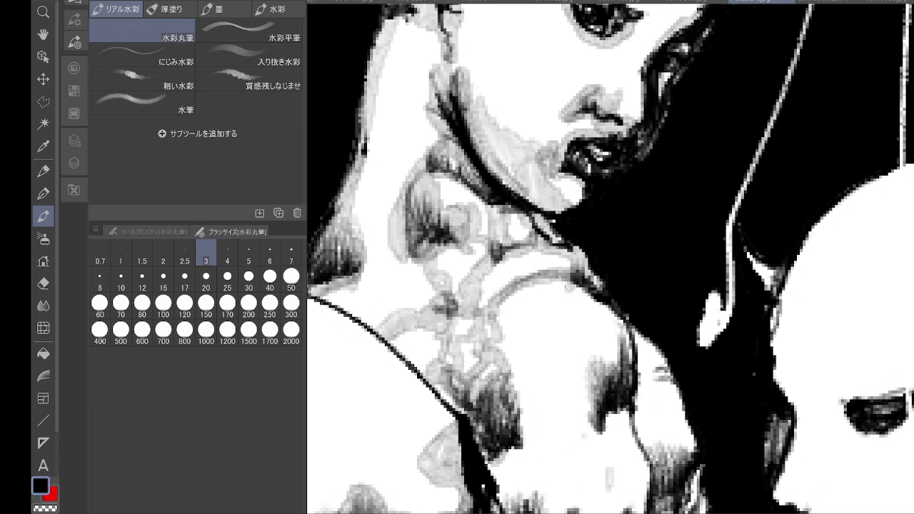
pyautogui.moveTo(567, 288)
pyautogui.mouseDown()
pyautogui.moveTo(598, 337)
pyautogui.moveTo(592, 386)
pyautogui.moveTo(617, 314)
pyautogui.moveTo(628, 324)
pyautogui.mouseUp()
pyautogui.moveTo(600, 426)
pyautogui.mouseDown()
pyautogui.moveTo(603, 450)
pyautogui.moveTo(616, 412)
pyautogui.moveTo(600, 437)
pyautogui.mouseUp()
pyautogui.moveTo(557, 278)
pyautogui.mouseDown()
pyautogui.moveTo(589, 318)
pyautogui.moveTo(496, 318)
pyautogui.moveTo(500, 341)
pyautogui.moveTo(532, 291)
pyautogui.moveTo(582, 318)
pyautogui.moveTo(564, 314)
pyautogui.moveTo(508, 369)
pyautogui.moveTo(528, 323)
pyautogui.moveTo(509, 398)
pyautogui.moveTo(516, 389)
pyautogui.moveTo(509, 442)
pyautogui.moveTo(419, 311)
pyautogui.mouseUp()
pyautogui.moveTo(546, 220)
pyautogui.mouseDown()
pyautogui.moveTo(563, 341)
pyautogui.moveTo(598, 335)
pyautogui.mouseUp()
pyautogui.moveTo(554, 314); pyautogui.dragTo(578, 339)
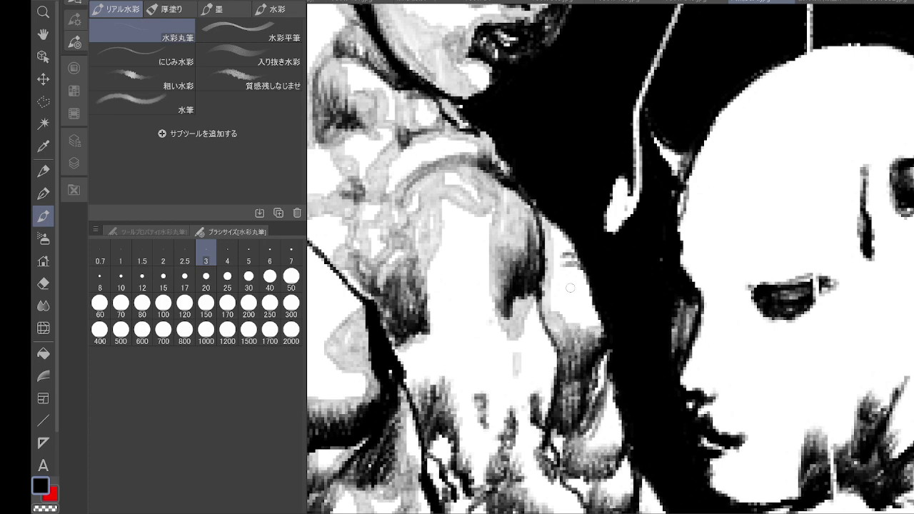
# - Add gray to the torso's outer flank and around the hatched muscles below the chest
pyautogui.moveTo(570, 288)
pyautogui.mouseDown()
pyautogui.moveTo(579, 261)
pyautogui.moveTo(604, 336)
pyautogui.moveTo(567, 427)
pyautogui.moveTo(583, 397)
pyautogui.mouseUp()
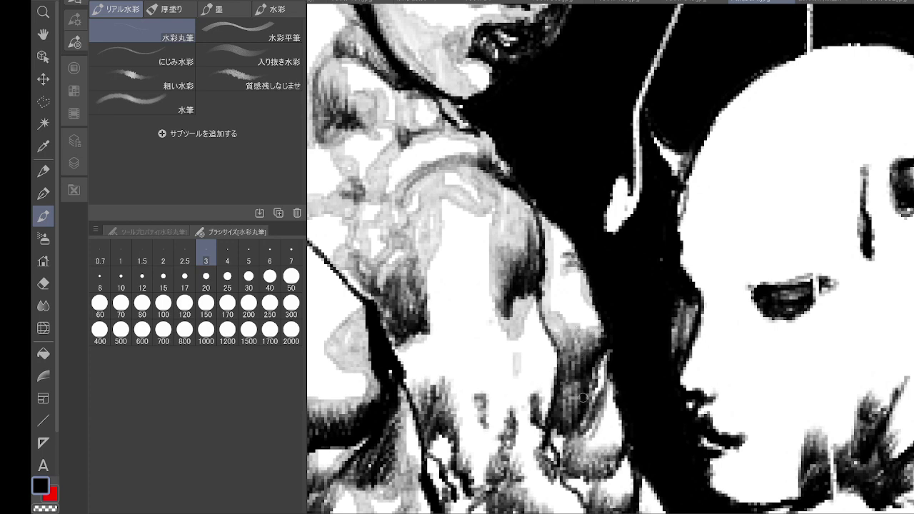
pyautogui.moveTo(511, 312)
pyautogui.mouseDown()
pyautogui.moveTo(532, 421)
pyautogui.moveTo(553, 378)
pyautogui.moveTo(544, 327)
pyautogui.moveTo(550, 421)
pyautogui.mouseUp()
pyautogui.moveTo(480, 395); pyautogui.dragTo(484, 421)
pyautogui.moveTo(430, 334)
pyautogui.mouseDown()
pyautogui.moveTo(414, 335)
pyautogui.moveTo(414, 418)
pyautogui.moveTo(435, 367)
pyautogui.moveTo(457, 432)
pyautogui.moveTo(432, 437)
pyautogui.moveTo(449, 496)
pyautogui.moveTo(437, 464)
pyautogui.moveTo(460, 493)
pyautogui.moveTo(484, 461)
pyautogui.moveTo(457, 400)
pyautogui.moveTo(475, 389)
pyautogui.moveTo(482, 478)
pyautogui.moveTo(486, 386)
pyautogui.moveTo(503, 436)
pyautogui.moveTo(492, 485)
pyautogui.moveTo(518, 407)
pyautogui.moveTo(522, 471)
pyautogui.moveTo(539, 477)
pyautogui.moveTo(475, 302)
pyautogui.mouseUp()
pyautogui.moveTo(548, 288)
pyautogui.mouseDown()
pyautogui.moveTo(537, 328)
pyautogui.moveTo(551, 353)
pyautogui.moveTo(574, 320)
pyautogui.moveTo(569, 293)
pyautogui.moveTo(524, 336)
pyautogui.moveTo(509, 330)
pyautogui.moveTo(560, 398)
pyautogui.moveTo(585, 357)
pyautogui.moveTo(560, 392)
pyautogui.moveTo(561, 450)
pyautogui.moveTo(589, 423)
pyautogui.moveTo(590, 398)
pyautogui.mouseUp()
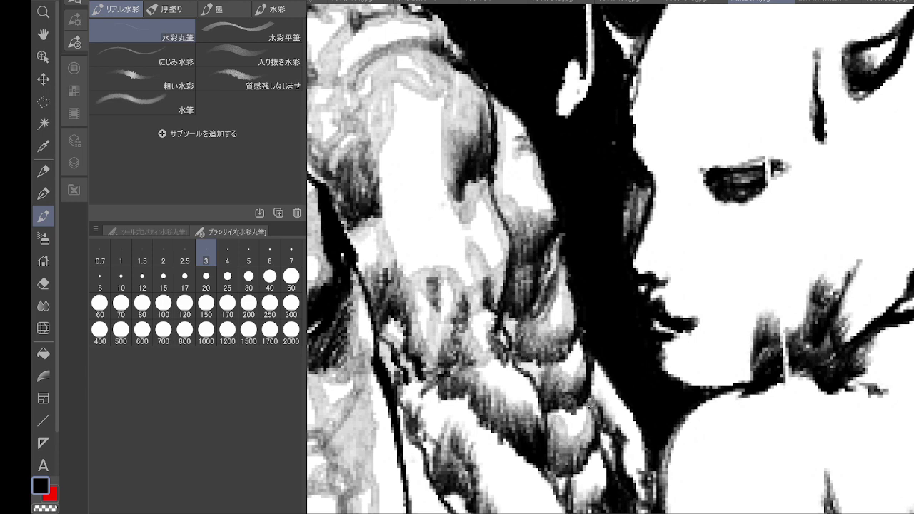
# - Shade the overlapping side muscles and the long tapering muscle of the lower body with gray, leaving white highlights
pyautogui.moveTo(548, 355)
pyautogui.mouseDown()
pyautogui.moveTo(475, 315)
pyautogui.moveTo(488, 354)
pyautogui.moveTo(486, 404)
pyautogui.moveTo(529, 427)
pyautogui.moveTo(532, 407)
pyautogui.moveTo(500, 363)
pyautogui.moveTo(529, 434)
pyautogui.mouseUp()
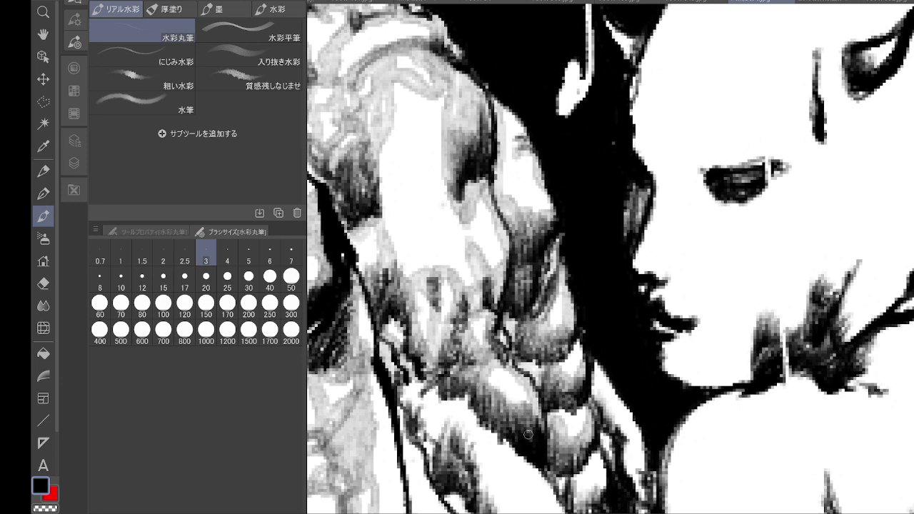
pyautogui.moveTo(617, 322); pyautogui.dragTo(620, 281)
pyautogui.moveTo(416, 356)
pyautogui.mouseDown()
pyautogui.moveTo(427, 388)
pyautogui.moveTo(417, 385)
pyautogui.mouseUp()
pyautogui.moveTo(417, 354)
pyautogui.mouseDown()
pyautogui.moveTo(421, 391)
pyautogui.moveTo(445, 386)
pyautogui.moveTo(433, 416)
pyautogui.mouseUp()
pyautogui.moveTo(457, 356)
pyautogui.mouseDown()
pyautogui.moveTo(453, 384)
pyautogui.moveTo(432, 408)
pyautogui.moveTo(467, 370)
pyautogui.moveTo(482, 388)
pyautogui.moveTo(470, 389)
pyautogui.moveTo(473, 428)
pyautogui.mouseUp()
pyautogui.moveTo(473, 428)
pyautogui.mouseDown()
pyautogui.moveTo(412, 258)
pyautogui.moveTo(442, 260)
pyautogui.mouseUp()
pyautogui.moveTo(423, 251)
pyautogui.mouseDown()
pyautogui.moveTo(416, 283)
pyautogui.moveTo(426, 328)
pyautogui.mouseUp()
pyautogui.moveTo(402, 312)
pyautogui.mouseDown()
pyautogui.moveTo(428, 354)
pyautogui.moveTo(448, 363)
pyautogui.mouseUp()
pyautogui.moveTo(426, 270)
pyautogui.mouseDown()
pyautogui.moveTo(447, 272)
pyautogui.moveTo(442, 265)
pyautogui.moveTo(470, 281)
pyautogui.moveTo(438, 302)
pyautogui.moveTo(503, 396)
pyautogui.moveTo(459, 338)
pyautogui.moveTo(473, 371)
pyautogui.moveTo(472, 400)
pyautogui.moveTo(527, 451)
pyautogui.moveTo(517, 423)
pyautogui.moveTo(454, 341)
pyautogui.moveTo(439, 279)
pyautogui.moveTo(476, 302)
pyautogui.moveTo(462, 279)
pyautogui.moveTo(520, 351)
pyautogui.moveTo(542, 439)
pyautogui.mouseUp()
pyautogui.moveTo(514, 350)
pyautogui.mouseDown()
pyautogui.moveTo(549, 450)
pyautogui.moveTo(543, 462)
pyautogui.mouseUp()
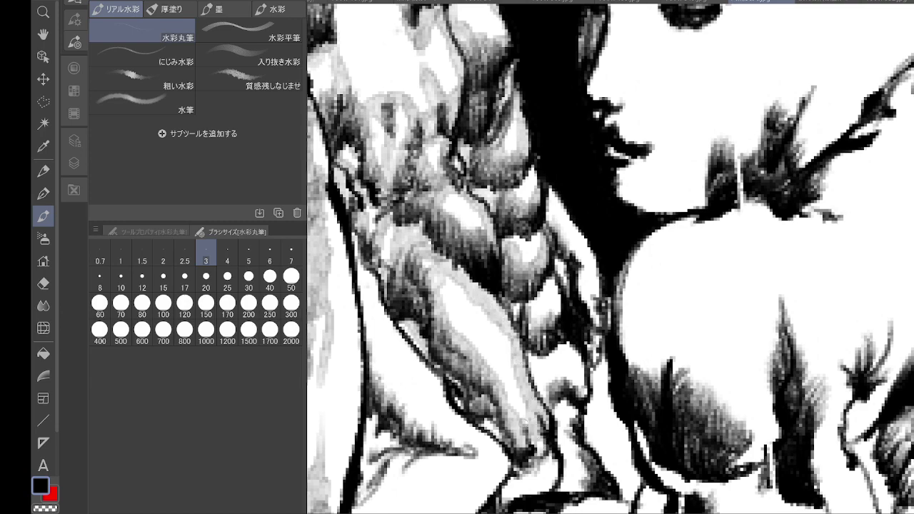
# - Shade the outer edge of the lower side muscles and the narrow gap beside the tapering tip with gray
pyautogui.scroll(-5, 596, 267)
pyautogui.hotkey('ctrl', '+')
pyautogui.hotkey('ctrl', '+')
pyautogui.hotkey('ctrl', '+')
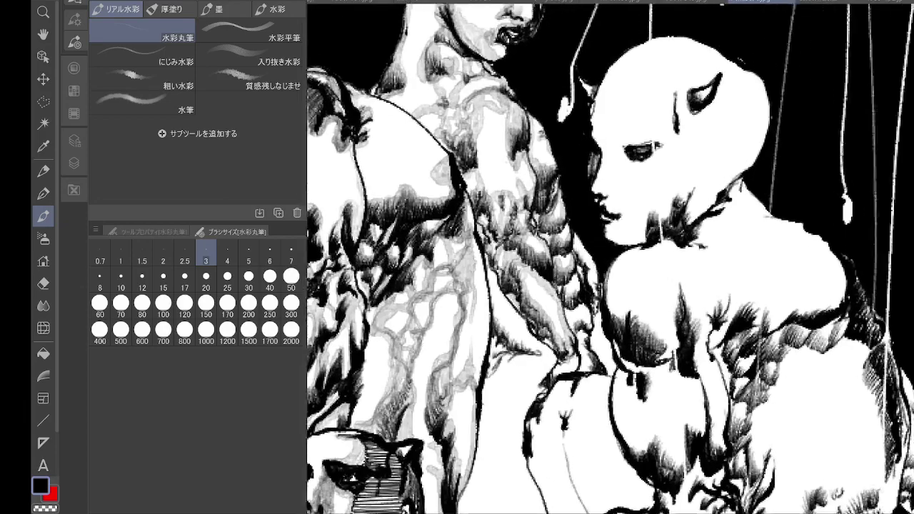
pyautogui.moveTo(567, 227)
pyautogui.mouseDown()
pyautogui.moveTo(587, 261)
pyautogui.moveTo(582, 280)
pyautogui.moveTo(596, 318)
pyautogui.moveTo(558, 313)
pyautogui.moveTo(571, 286)
pyautogui.moveTo(564, 353)
pyautogui.moveTo(576, 317)
pyautogui.mouseUp()
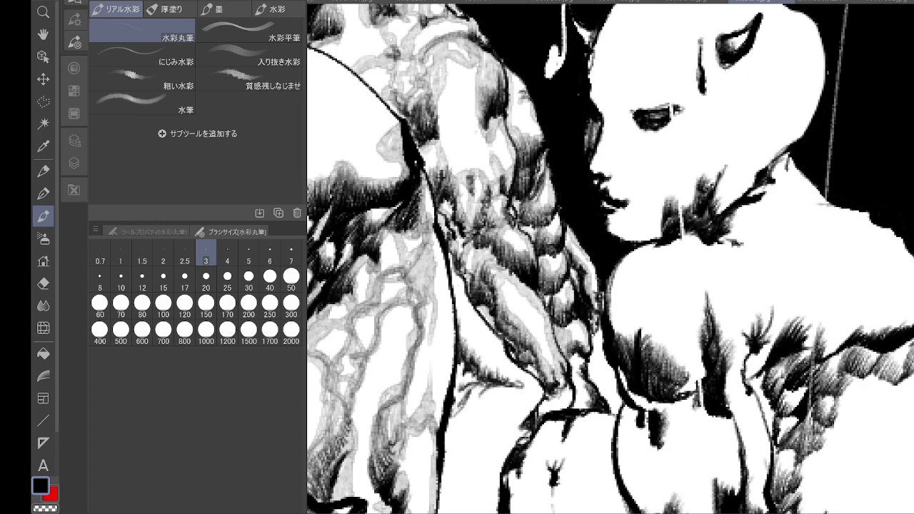
pyautogui.moveTo(571, 355); pyautogui.dragTo(590, 404)
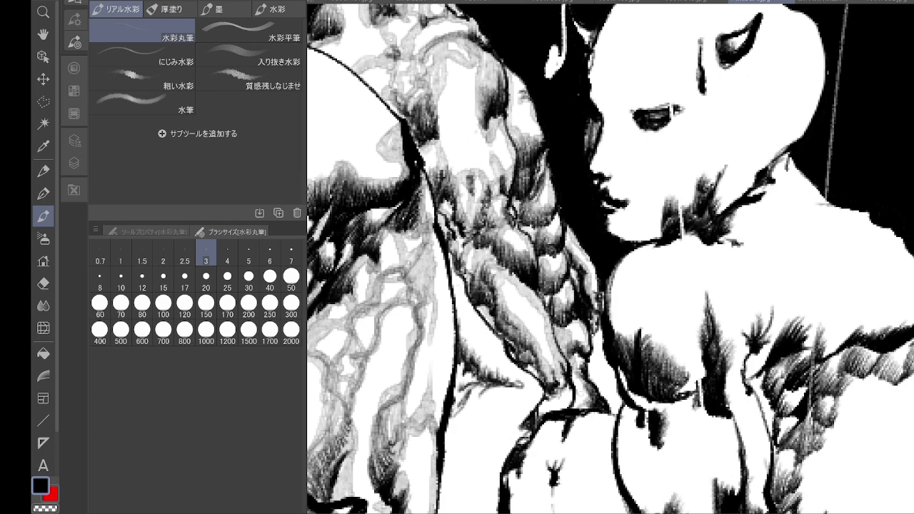
# - Add gray to the folds beneath the tapering muscle and a few veins inside the white chest highlight
pyautogui.moveTo(452, 265)
pyautogui.mouseDown()
pyautogui.moveTo(459, 314)
pyautogui.moveTo(497, 329)
pyautogui.moveTo(461, 316)
pyautogui.moveTo(470, 357)
pyautogui.moveTo(517, 383)
pyautogui.moveTo(464, 366)
pyautogui.moveTo(474, 376)
pyautogui.moveTo(459, 401)
pyautogui.moveTo(461, 422)
pyautogui.moveTo(483, 386)
pyautogui.moveTo(457, 418)
pyautogui.moveTo(490, 381)
pyautogui.moveTo(493, 401)
pyautogui.moveTo(528, 383)
pyautogui.moveTo(485, 332)
pyautogui.moveTo(498, 357)
pyautogui.moveTo(543, 393)
pyautogui.mouseUp()
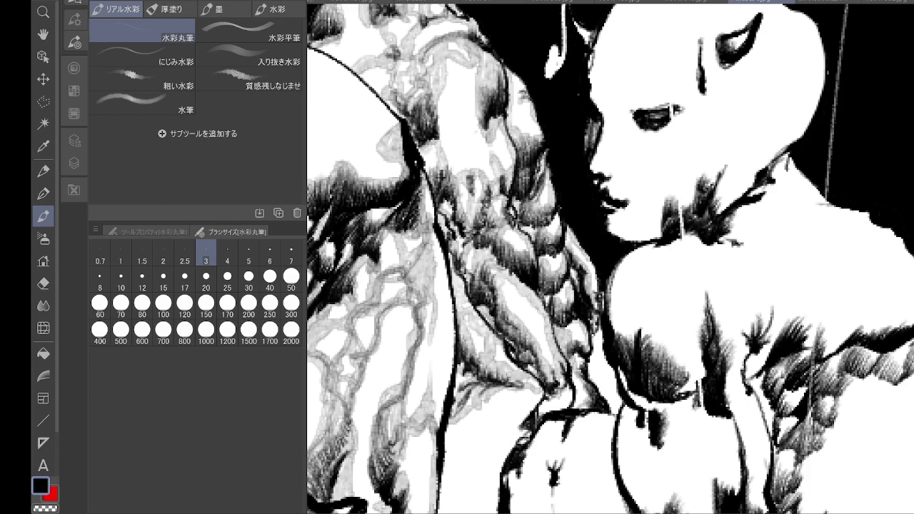
pyautogui.moveTo(541, 414); pyautogui.dragTo(568, 391)
pyautogui.moveTo(505, 384)
pyautogui.mouseDown()
pyautogui.moveTo(486, 405)
pyautogui.moveTo(535, 392)
pyautogui.mouseUp()
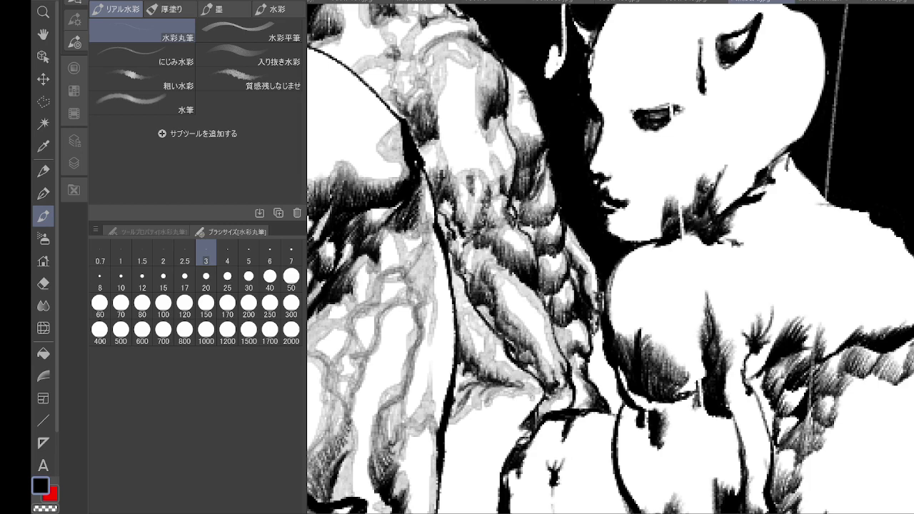
pyautogui.moveTo(442, 90)
pyautogui.mouseDown()
pyautogui.moveTo(443, 115)
pyautogui.moveTo(468, 129)
pyautogui.moveTo(448, 64)
pyautogui.moveTo(445, 116)
pyautogui.mouseUp()
pyautogui.moveTo(461, 131)
pyautogui.mouseDown()
pyautogui.moveTo(470, 123)
pyautogui.moveTo(455, 175)
pyautogui.moveTo(488, 168)
pyautogui.mouseUp()
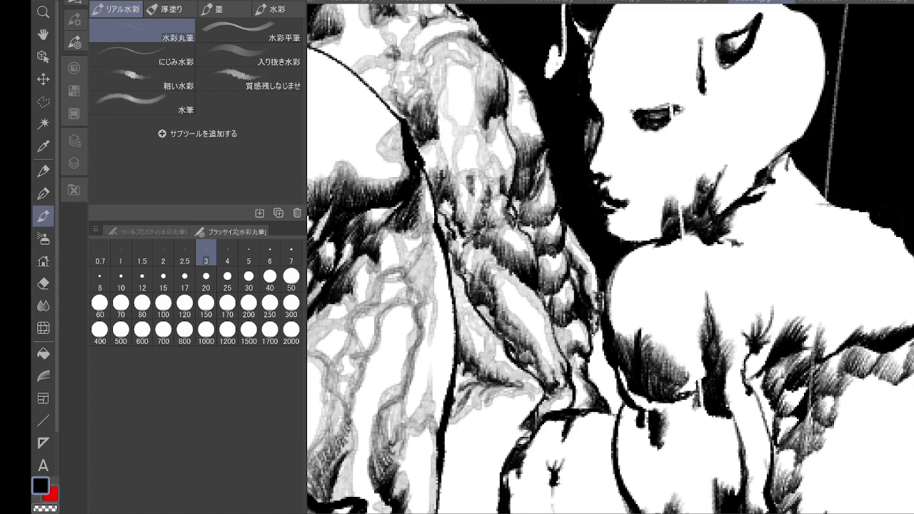
pyautogui.scroll(-3, 589, 254)
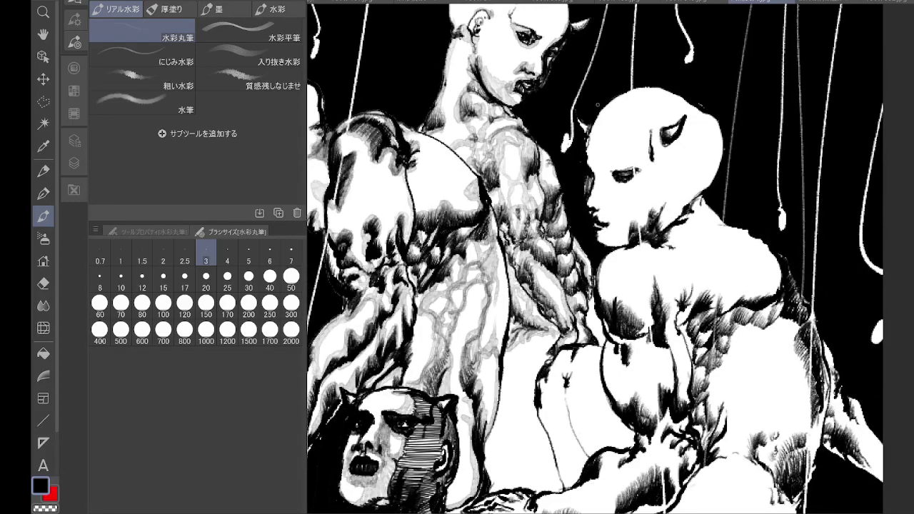
pyautogui.moveTo(581, 321); pyautogui.dragTo(603, 187)
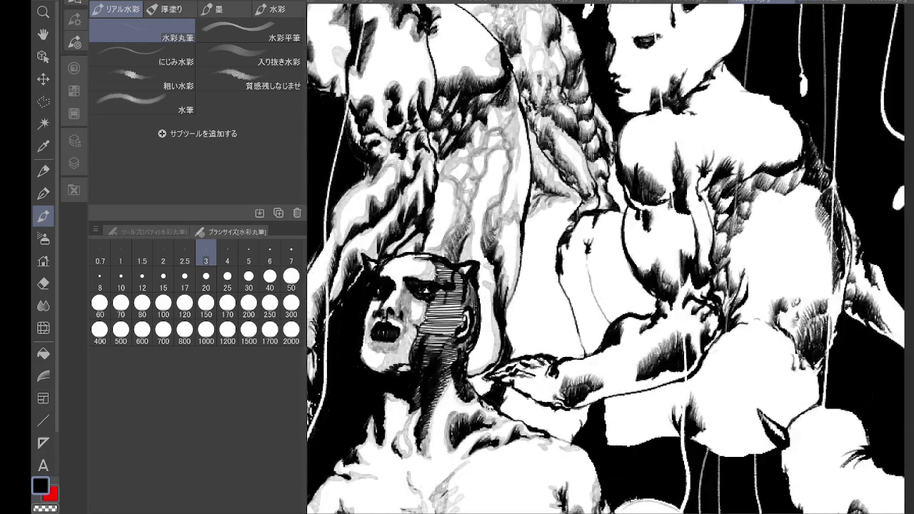
pyautogui.scroll(3, 545, 285)
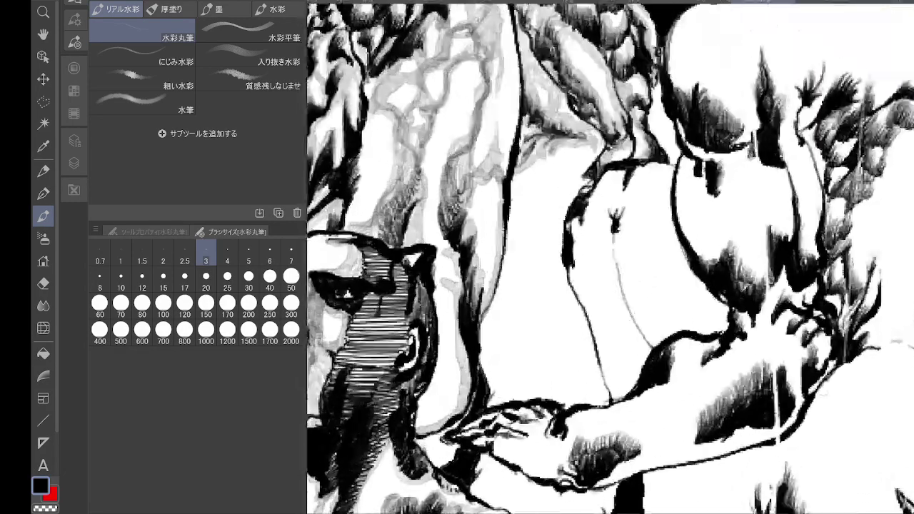
# - Shade the upper figure's white lower torso with gray along the long contour, above the hand and beside the neighbouring figure's outline
pyautogui.moveTo(502, 251); pyautogui.dragTo(500, 278)
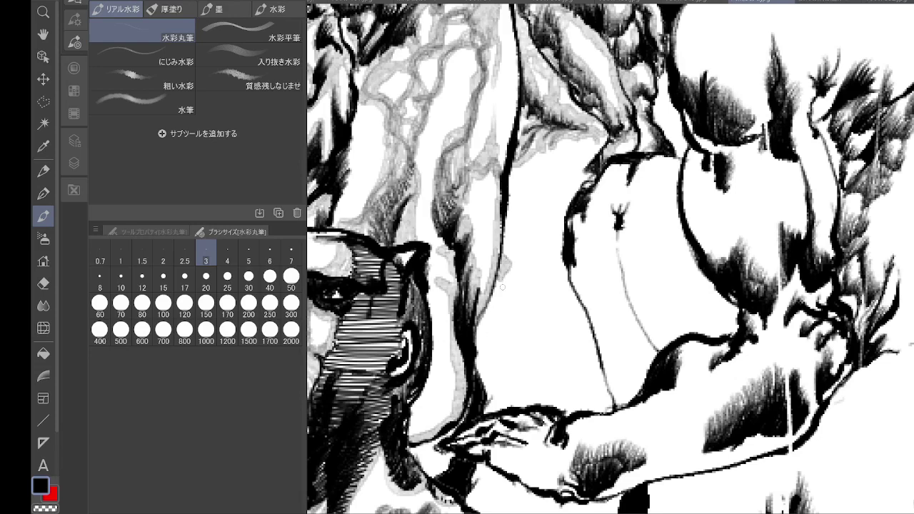
pyautogui.moveTo(475, 335)
pyautogui.mouseDown()
pyautogui.moveTo(498, 411)
pyautogui.moveTo(474, 344)
pyautogui.moveTo(504, 399)
pyautogui.moveTo(492, 410)
pyautogui.moveTo(502, 374)
pyautogui.moveTo(493, 412)
pyautogui.mouseUp()
pyautogui.moveTo(503, 379); pyautogui.dragTo(480, 348)
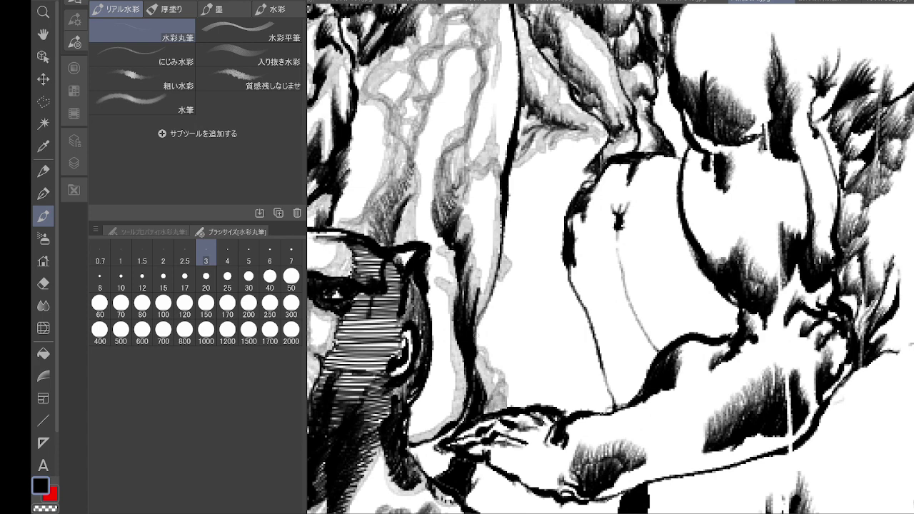
pyautogui.moveTo(542, 407)
pyautogui.mouseDown()
pyautogui.moveTo(571, 367)
pyautogui.moveTo(575, 325)
pyautogui.moveTo(587, 315)
pyautogui.moveTo(550, 407)
pyautogui.moveTo(594, 345)
pyautogui.moveTo(601, 404)
pyautogui.moveTo(584, 322)
pyautogui.moveTo(606, 399)
pyautogui.mouseUp()
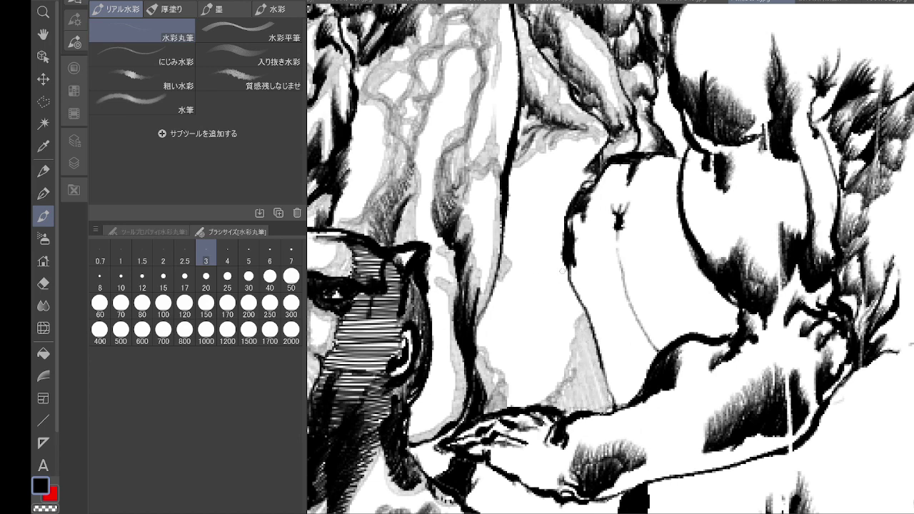
pyautogui.moveTo(571, 210)
pyautogui.mouseDown()
pyautogui.moveTo(554, 286)
pyautogui.moveTo(563, 268)
pyautogui.mouseUp()
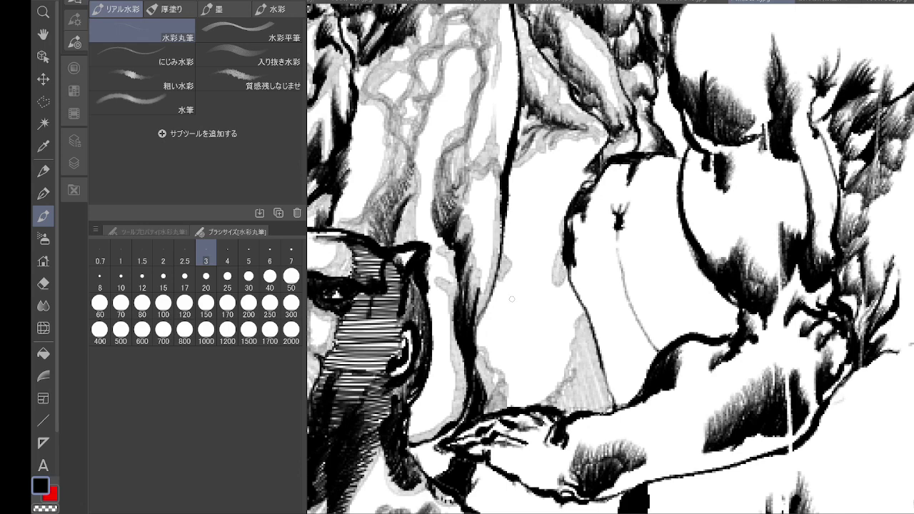
# - Extend the gray across the lower torso above the hand and add branching vein-like strokes higher up, leaving white highlights
pyautogui.moveTo(518, 397)
pyautogui.mouseDown()
pyautogui.moveTo(490, 307)
pyautogui.moveTo(550, 370)
pyautogui.moveTo(524, 384)
pyautogui.moveTo(491, 313)
pyautogui.moveTo(517, 314)
pyautogui.moveTo(531, 382)
pyautogui.moveTo(553, 353)
pyautogui.moveTo(519, 398)
pyautogui.moveTo(541, 375)
pyautogui.moveTo(551, 385)
pyautogui.mouseUp()
pyautogui.moveTo(571, 287); pyautogui.dragTo(579, 301)
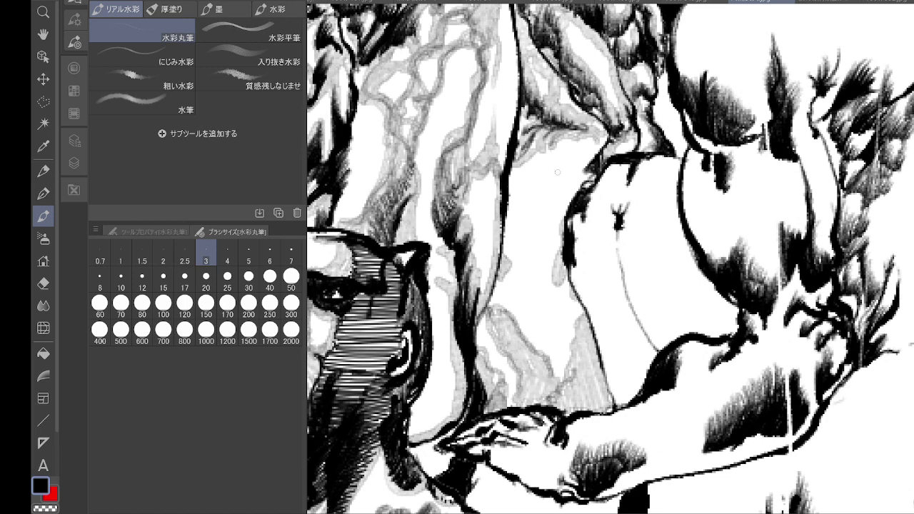
pyautogui.moveTo(532, 172)
pyautogui.mouseDown()
pyautogui.moveTo(529, 208)
pyautogui.moveTo(501, 225)
pyautogui.mouseUp()
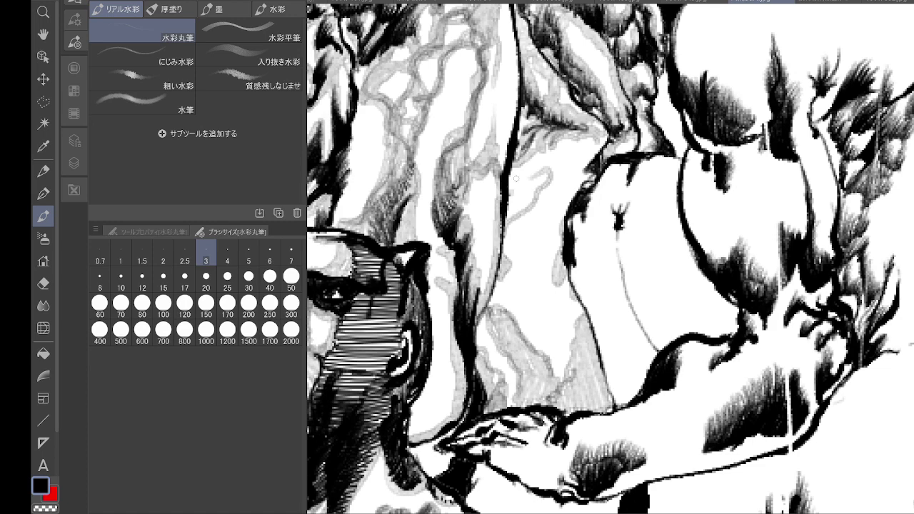
pyautogui.moveTo(516, 179)
pyautogui.mouseDown()
pyautogui.moveTo(531, 192)
pyautogui.moveTo(511, 220)
pyautogui.moveTo(521, 187)
pyautogui.moveTo(547, 173)
pyautogui.mouseUp()
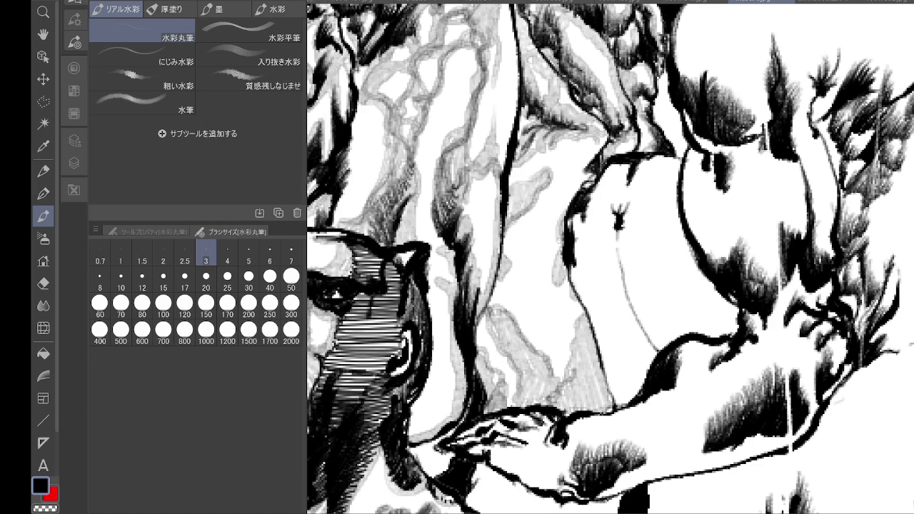
# - Add gray to the bald horned profile figure's nose, mouth, chin, cheek edge, temple, forehead edge and around the eye
pyautogui.hotkey('ctrl', '0')
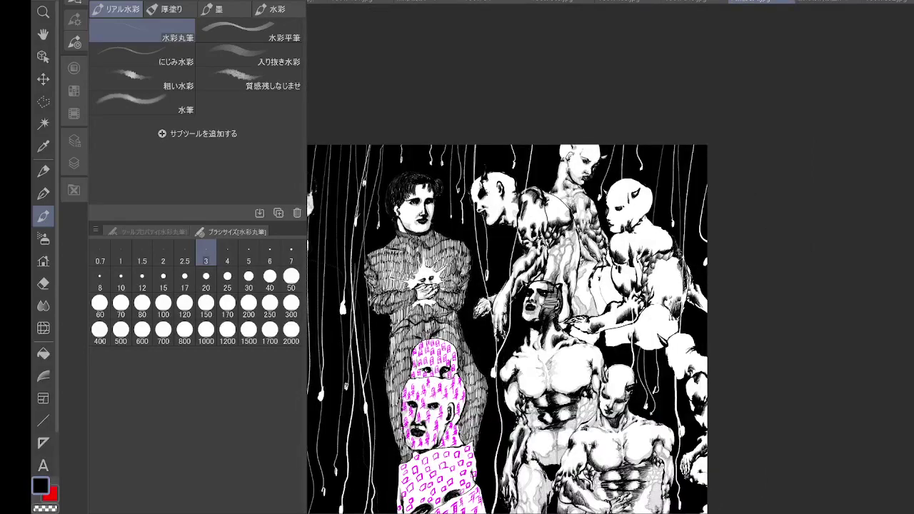
pyautogui.scroll(2, 706, 210)
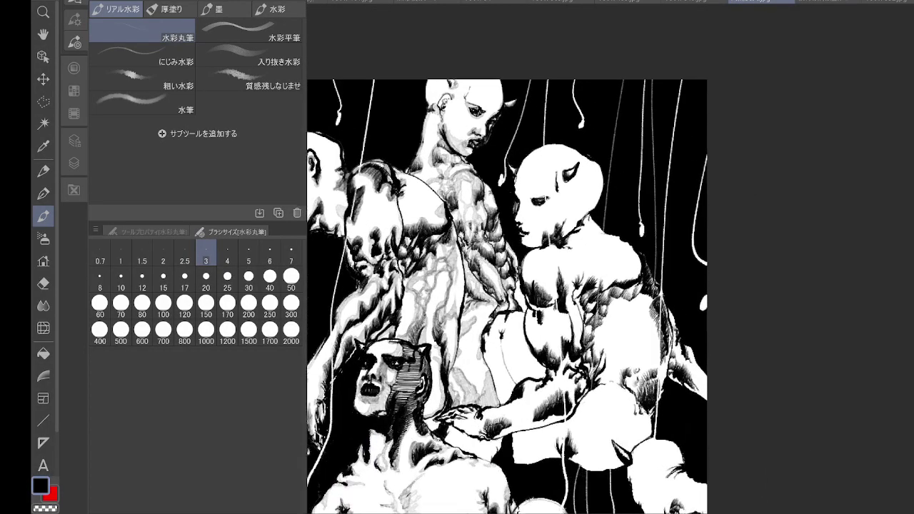
pyautogui.moveTo(707, 211); pyautogui.dragTo(759, 268)
pyautogui.scroll(4, 586, 249)
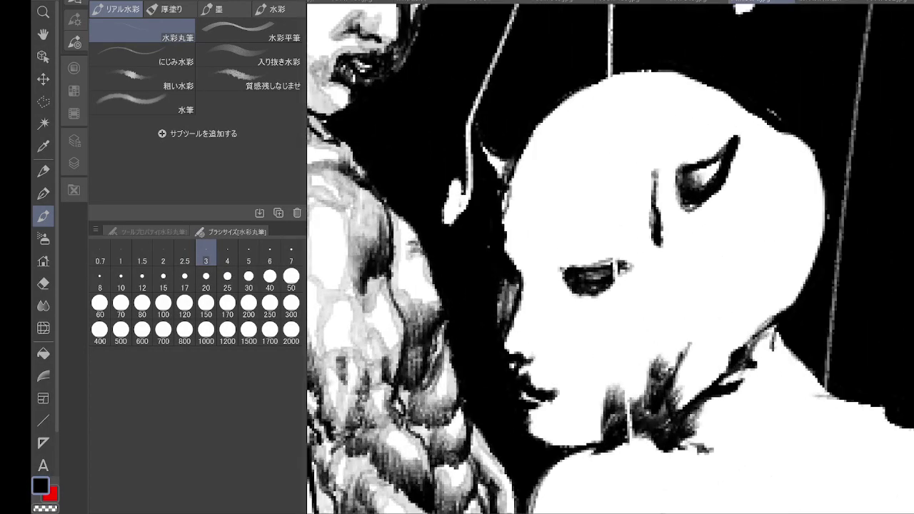
pyautogui.moveTo(509, 287)
pyautogui.mouseDown()
pyautogui.moveTo(503, 327)
pyautogui.moveTo(525, 342)
pyautogui.moveTo(531, 315)
pyautogui.moveTo(572, 273)
pyautogui.moveTo(549, 283)
pyautogui.moveTo(536, 348)
pyautogui.moveTo(541, 327)
pyautogui.moveTo(556, 400)
pyautogui.moveTo(589, 401)
pyautogui.moveTo(602, 416)
pyautogui.moveTo(575, 438)
pyautogui.moveTo(523, 402)
pyautogui.moveTo(529, 416)
pyautogui.moveTo(602, 416)
pyautogui.moveTo(615, 389)
pyautogui.moveTo(638, 393)
pyautogui.moveTo(636, 375)
pyautogui.moveTo(653, 357)
pyautogui.moveTo(623, 344)
pyautogui.moveTo(632, 311)
pyautogui.moveTo(622, 265)
pyautogui.moveTo(657, 214)
pyautogui.moveTo(659, 163)
pyautogui.mouseUp()
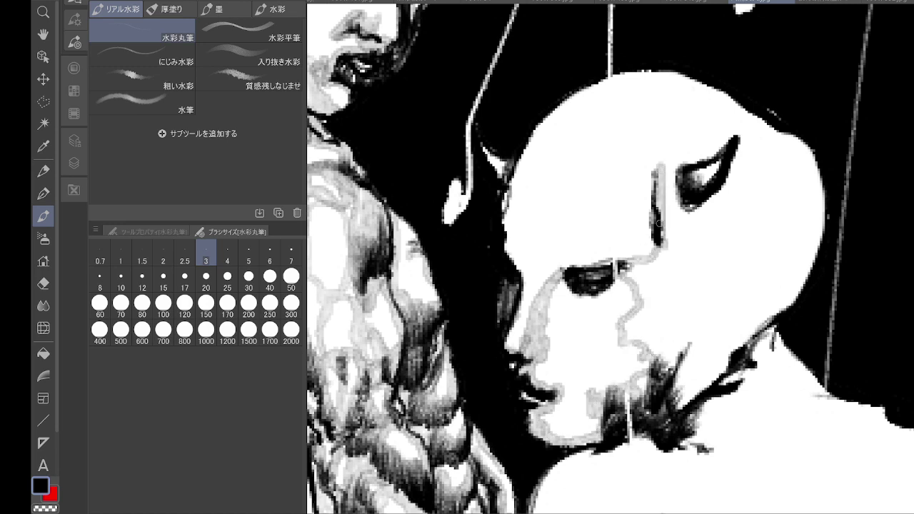
pyautogui.moveTo(659, 223)
pyautogui.mouseDown()
pyautogui.moveTo(672, 167)
pyautogui.moveTo(687, 214)
pyautogui.moveTo(667, 200)
pyautogui.mouseUp()
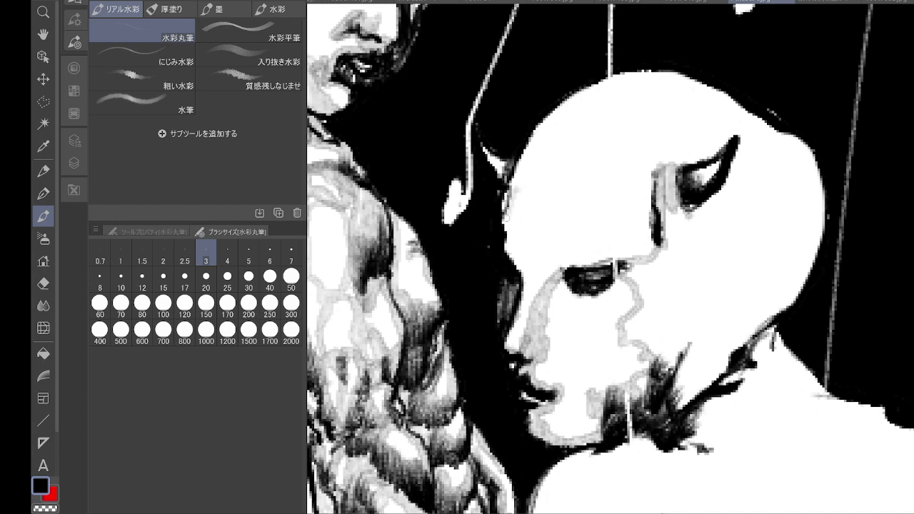
pyautogui.moveTo(506, 217)
pyautogui.mouseDown()
pyautogui.moveTo(523, 271)
pyautogui.moveTo(558, 267)
pyautogui.moveTo(560, 257)
pyautogui.moveTo(612, 258)
pyautogui.mouseUp()
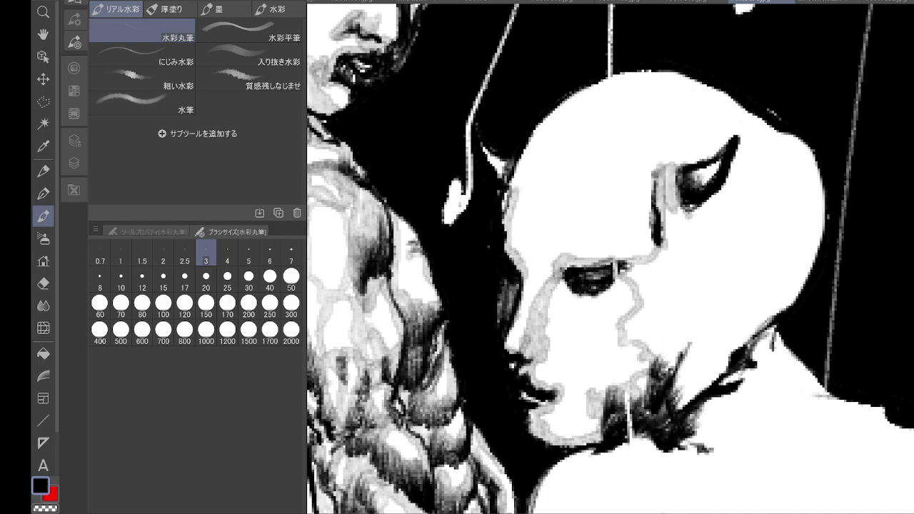
pyautogui.moveTo(558, 280)
pyautogui.mouseDown()
pyautogui.moveTo(566, 300)
pyautogui.moveTo(593, 312)
pyautogui.moveTo(629, 275)
pyautogui.moveTo(631, 300)
pyautogui.mouseUp()
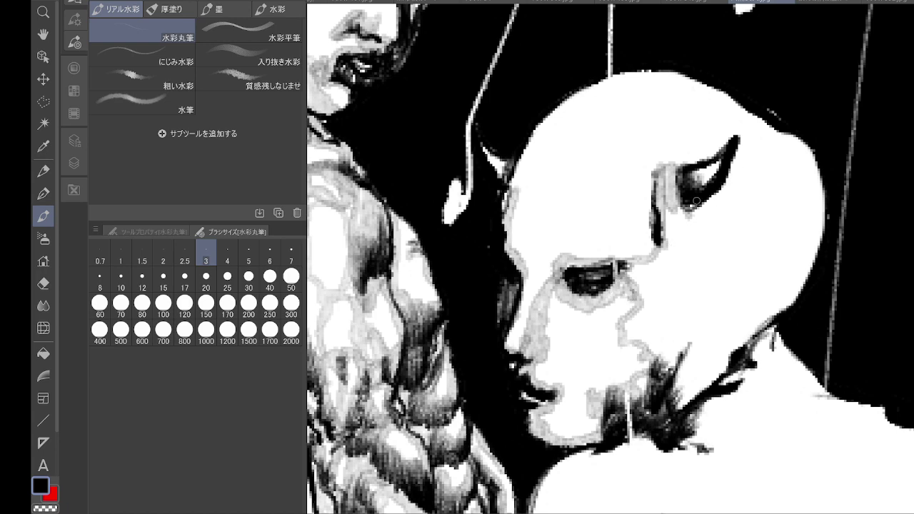
# - Outline the side of the profile head behind the cheek in gray and add vertical gray strokes from the horn down the temple
pyautogui.moveTo(743, 338); pyautogui.dragTo(700, 291)
pyautogui.moveTo(691, 213); pyautogui.dragTo(704, 294)
pyautogui.moveTo(669, 187); pyautogui.dragTo(668, 271)
pyautogui.moveTo(679, 204)
pyautogui.mouseDown()
pyautogui.moveTo(676, 287)
pyautogui.moveTo(689, 291)
pyautogui.mouseUp()
pyautogui.moveTo(628, 262); pyautogui.dragTo(648, 304)
pyautogui.moveTo(656, 243); pyautogui.dragTo(666, 315)
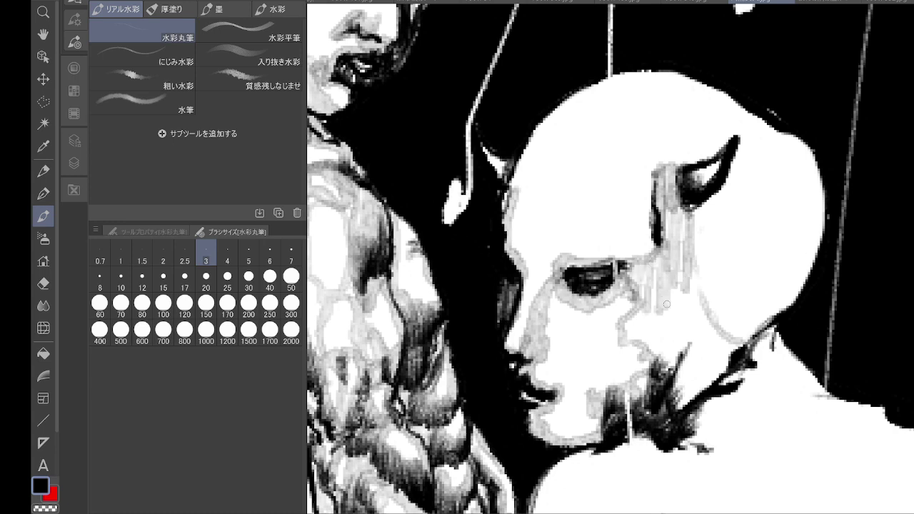
pyautogui.moveTo(671, 257); pyautogui.dragTo(675, 307)
# - Fill the cheek between the eye and jaw with vertical gray strokes, reaching back to the curved outline
pyautogui.moveTo(632, 314)
pyautogui.mouseDown()
pyautogui.moveTo(630, 346)
pyautogui.moveTo(642, 354)
pyautogui.mouseUp()
pyautogui.moveTo(650, 287); pyautogui.dragTo(660, 369)
pyautogui.moveTo(647, 354); pyautogui.dragTo(641, 400)
pyautogui.moveTo(659, 310); pyautogui.dragTo(661, 357)
pyautogui.moveTo(668, 276)
pyautogui.mouseDown()
pyautogui.moveTo(671, 372)
pyautogui.moveTo(678, 358)
pyautogui.mouseUp()
pyautogui.moveTo(683, 274)
pyautogui.mouseDown()
pyautogui.moveTo(688, 377)
pyautogui.moveTo(701, 371)
pyautogui.mouseUp()
pyautogui.moveTo(707, 322); pyautogui.dragTo(733, 362)
# - Shade the back of the jaw, the hatched area under it and the underside of the chin with gray
pyautogui.moveTo(678, 364)
pyautogui.mouseDown()
pyautogui.moveTo(684, 408)
pyautogui.moveTo(744, 335)
pyautogui.moveTo(746, 344)
pyautogui.mouseUp()
pyautogui.moveTo(736, 373); pyautogui.dragTo(692, 421)
pyautogui.moveTo(625, 429); pyautogui.dragTo(629, 437)
pyautogui.moveTo(627, 395)
pyautogui.mouseDown()
pyautogui.moveTo(631, 428)
pyautogui.moveTo(579, 444)
pyautogui.mouseUp()
# - Add gray to the profile figure's nape, the outer edge and hatched underside of the rounded shoulder, and the fold below the jaw
pyautogui.scroll(-2, 578, 300)
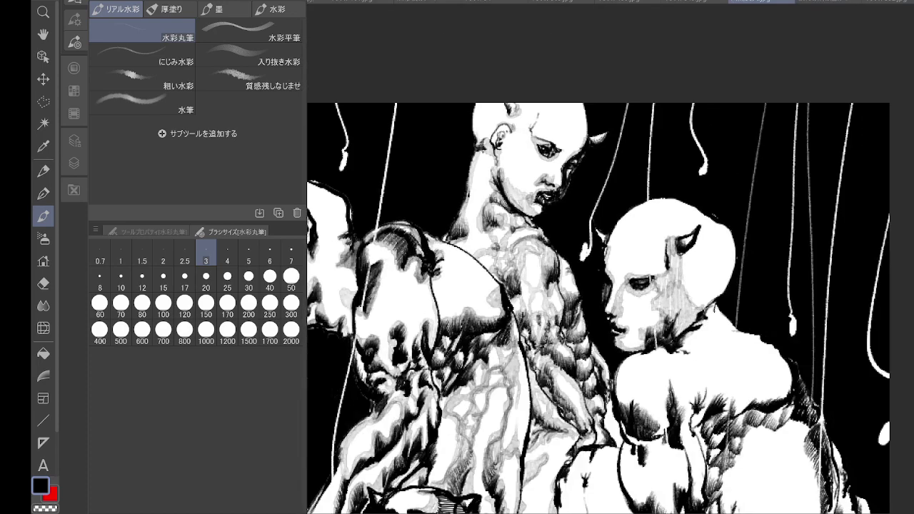
pyautogui.moveTo(686, 300)
pyautogui.mouseDown()
pyautogui.moveTo(628, 235)
pyautogui.moveTo(546, 331)
pyautogui.mouseUp()
pyautogui.scroll(1, 664, 265)
pyautogui.scroll(1, 755, 234)
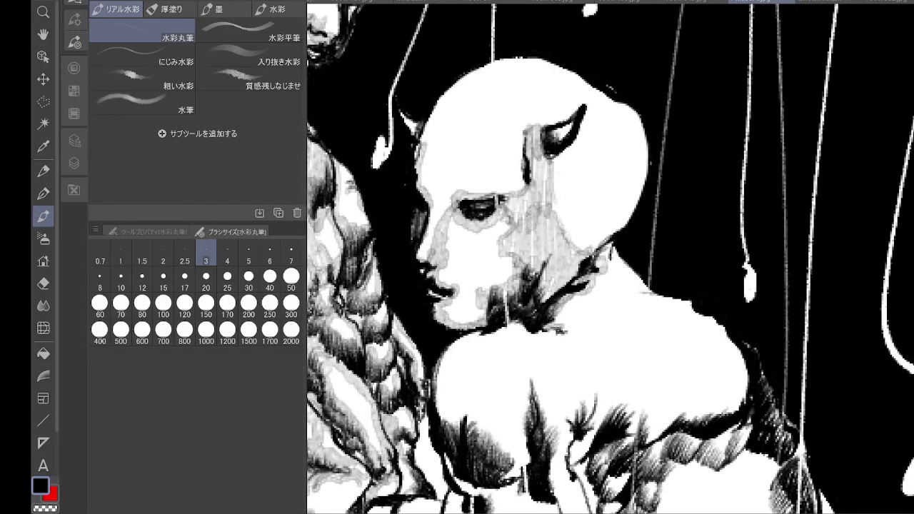
pyautogui.moveTo(646, 274); pyautogui.dragTo(636, 294)
pyautogui.moveTo(467, 336)
pyautogui.mouseDown()
pyautogui.moveTo(438, 407)
pyautogui.moveTo(462, 420)
pyautogui.moveTo(451, 351)
pyautogui.mouseUp()
pyautogui.moveTo(460, 411)
pyautogui.mouseDown()
pyautogui.moveTo(511, 475)
pyautogui.moveTo(526, 446)
pyautogui.moveTo(526, 385)
pyautogui.moveTo(556, 460)
pyautogui.mouseUp()
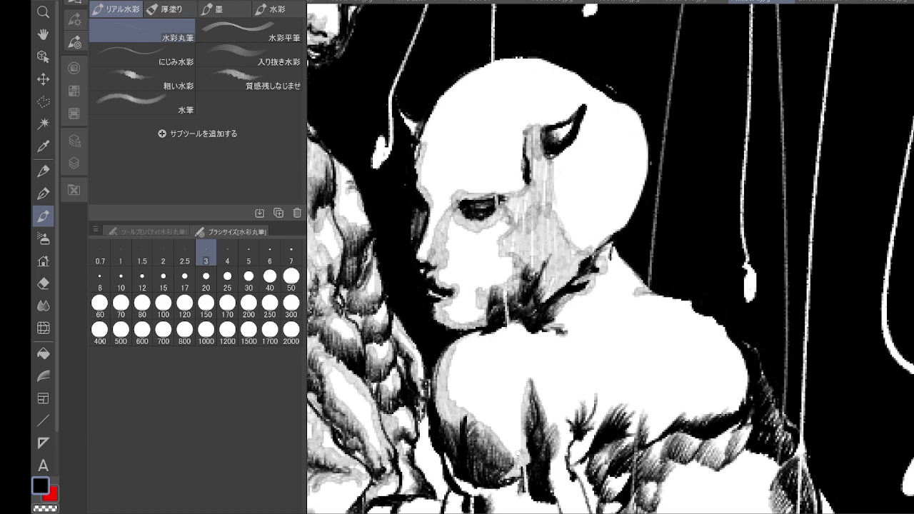
pyautogui.moveTo(517, 321)
pyautogui.mouseDown()
pyautogui.moveTo(506, 328)
pyautogui.moveTo(567, 333)
pyautogui.mouseUp()
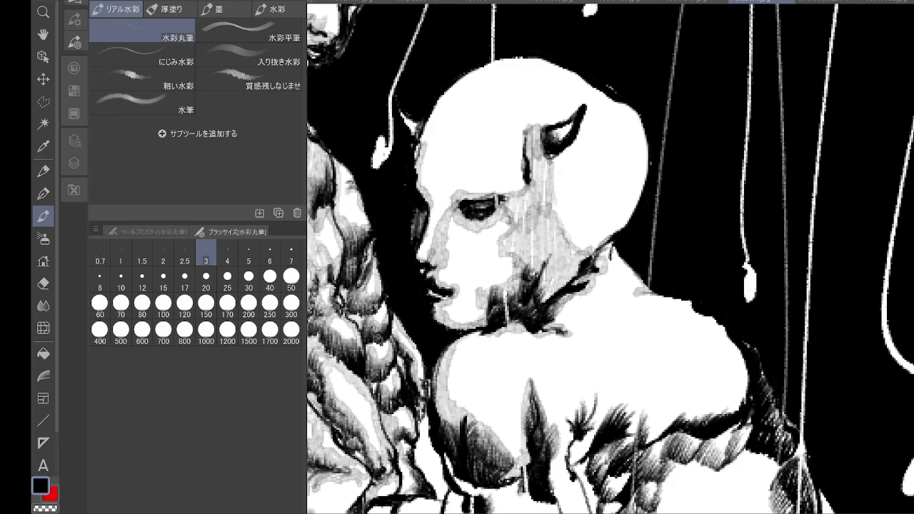
# - Shade the fold under the jaw, the small hatched creases below the shoulder and the top of the narrow strip beneath them
pyautogui.scroll(-4, 801, 292)
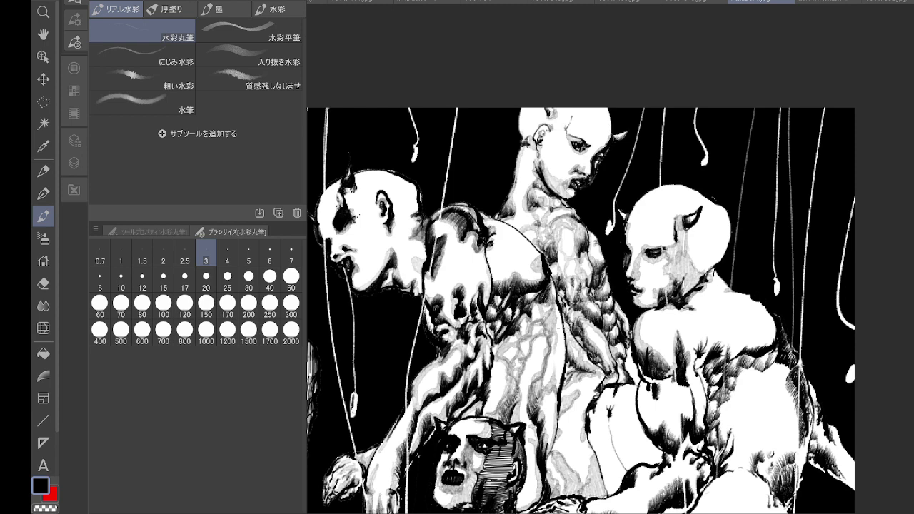
pyautogui.scroll(5, 756, 284)
pyautogui.moveTo(569, 331); pyautogui.dragTo(584, 349)
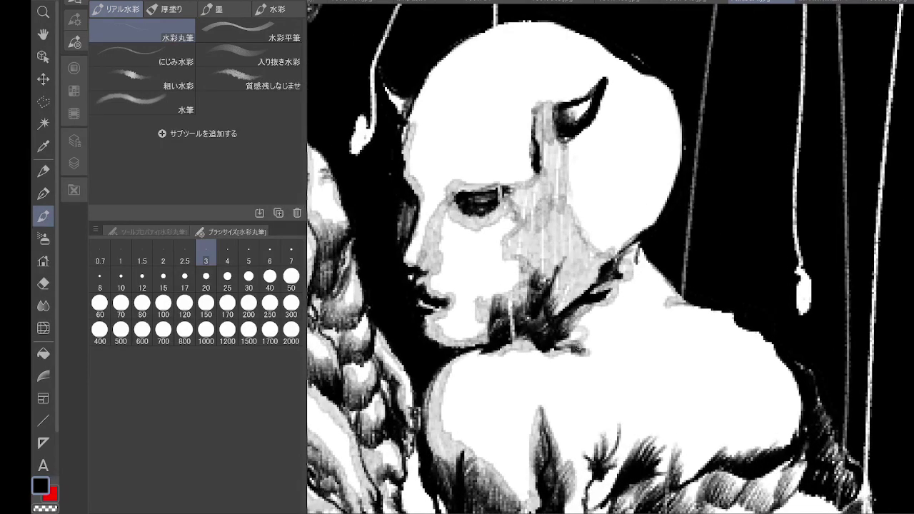
pyautogui.moveTo(617, 309)
pyautogui.mouseDown()
pyautogui.moveTo(570, 190)
pyautogui.moveTo(689, 183)
pyautogui.mouseUp()
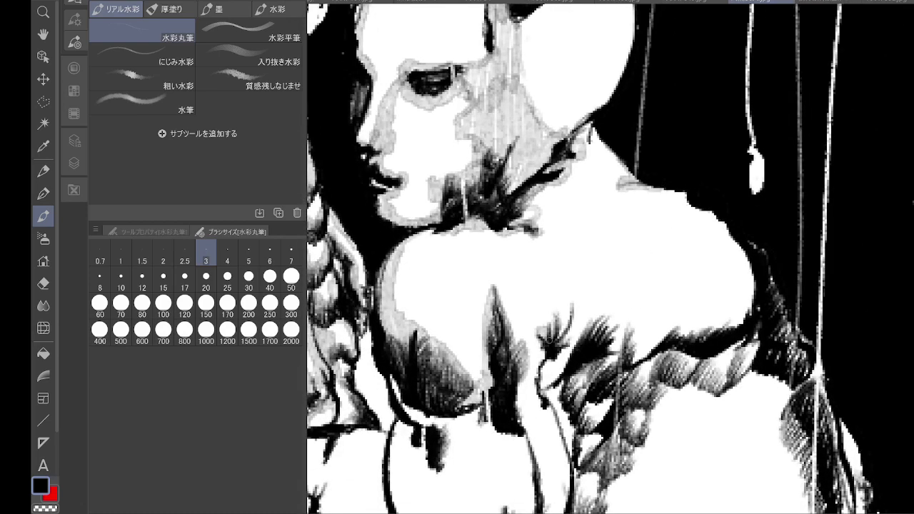
pyautogui.moveTo(549, 341)
pyautogui.mouseDown()
pyautogui.moveTo(564, 323)
pyautogui.moveTo(549, 384)
pyautogui.moveTo(574, 337)
pyautogui.moveTo(596, 321)
pyautogui.mouseUp()
pyautogui.moveTo(543, 343)
pyautogui.mouseDown()
pyautogui.moveTo(520, 365)
pyautogui.moveTo(527, 442)
pyautogui.mouseUp()
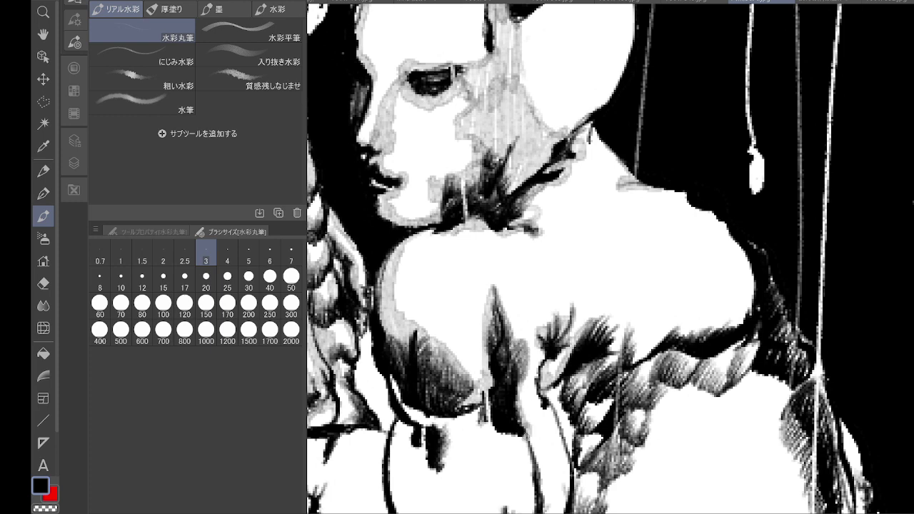
pyautogui.moveTo(531, 371); pyautogui.dragTo(550, 421)
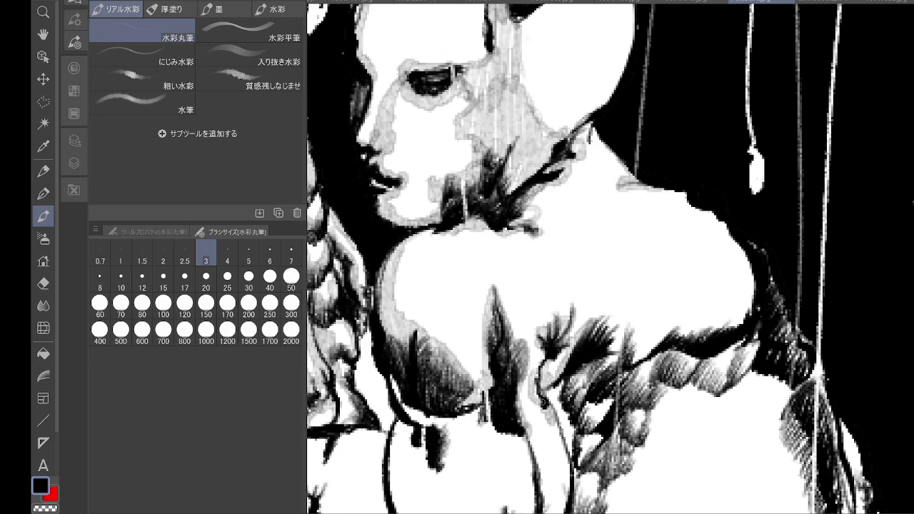
# - Add gray beneath the rounded shoulder's hatched underside, around the black drip marks and along the outer edge of the form below
pyautogui.moveTo(428, 426)
pyautogui.mouseDown()
pyautogui.moveTo(486, 312)
pyautogui.moveTo(454, 278)
pyautogui.mouseUp()
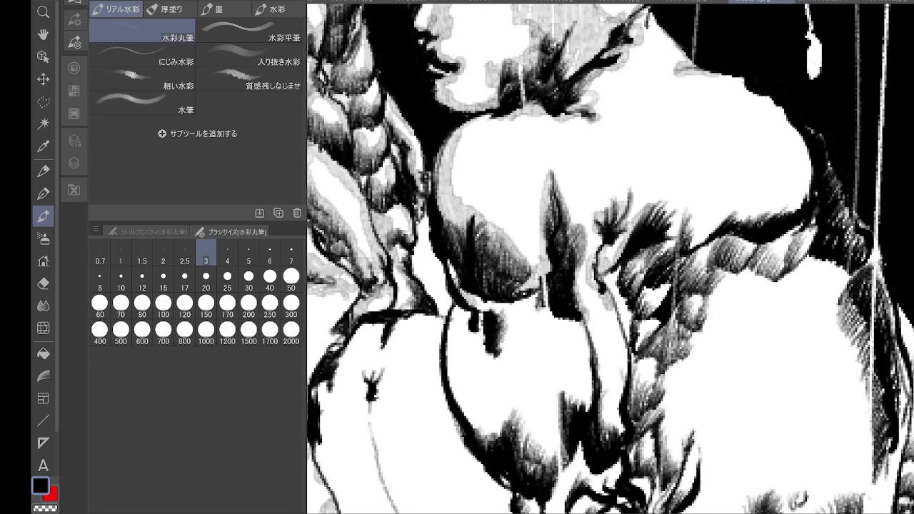
pyautogui.moveTo(472, 311)
pyautogui.mouseDown()
pyautogui.moveTo(493, 299)
pyautogui.moveTo(532, 299)
pyautogui.mouseUp()
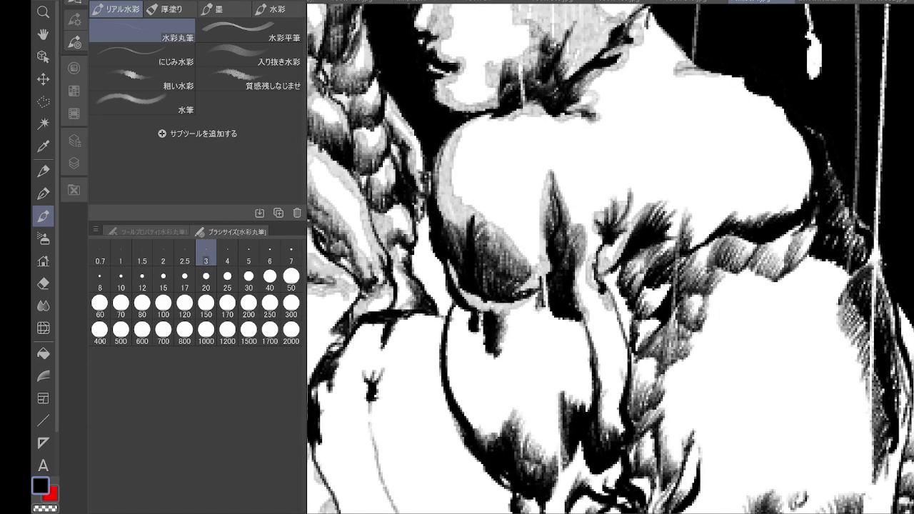
pyautogui.moveTo(479, 312); pyautogui.dragTo(486, 357)
pyautogui.moveTo(457, 313); pyautogui.dragTo(455, 381)
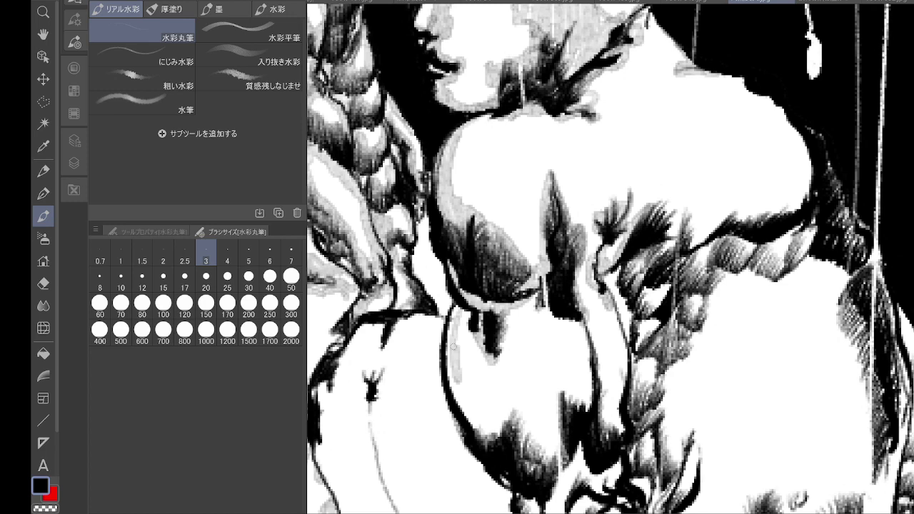
# - Shade the hatching and dark lower edge of the far shoulder, its upper contour, and the side of the pointed hatched spike
pyautogui.moveTo(639, 218)
pyautogui.mouseDown()
pyautogui.moveTo(664, 198)
pyautogui.moveTo(675, 234)
pyautogui.moveTo(689, 241)
pyautogui.mouseUp()
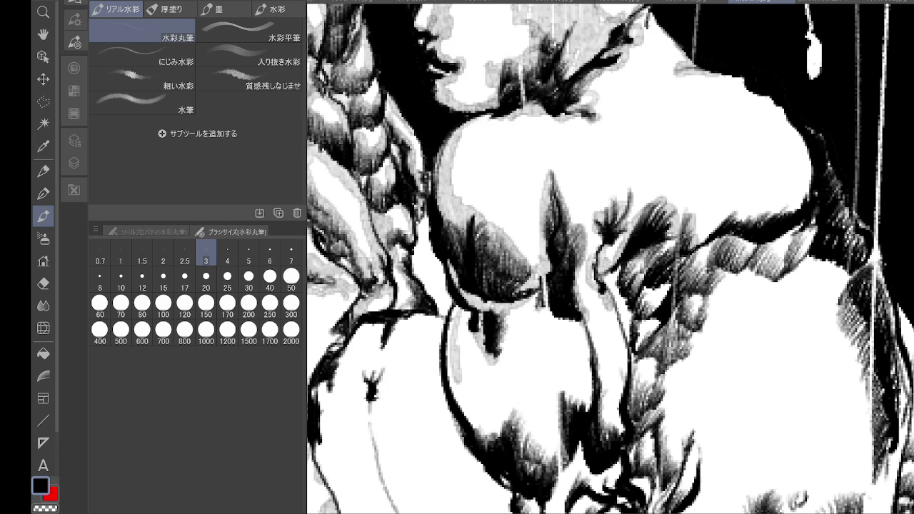
pyautogui.moveTo(685, 224)
pyautogui.mouseDown()
pyautogui.moveTo(706, 241)
pyautogui.moveTo(729, 220)
pyautogui.moveTo(786, 209)
pyautogui.moveTo(812, 165)
pyautogui.mouseUp()
pyautogui.moveTo(788, 113)
pyautogui.mouseDown()
pyautogui.moveTo(755, 113)
pyautogui.moveTo(744, 85)
pyautogui.mouseUp()
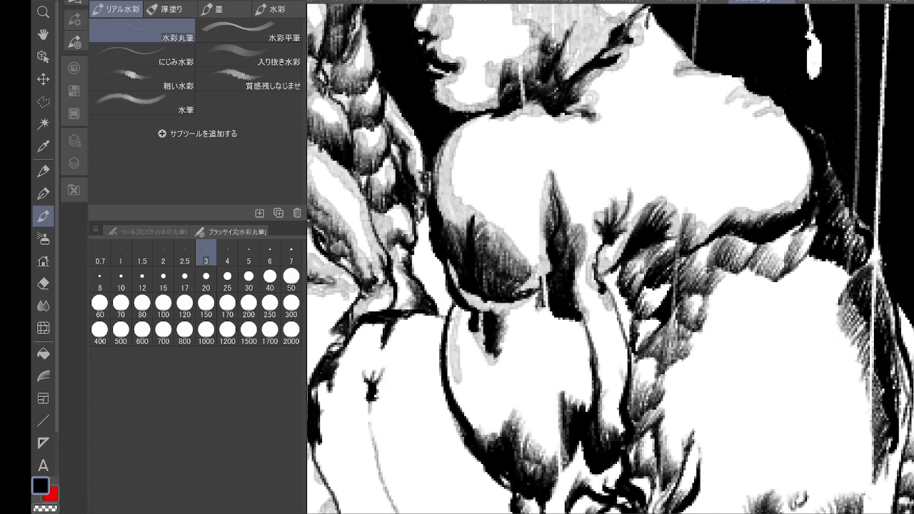
pyautogui.moveTo(544, 182); pyautogui.dragTo(535, 242)
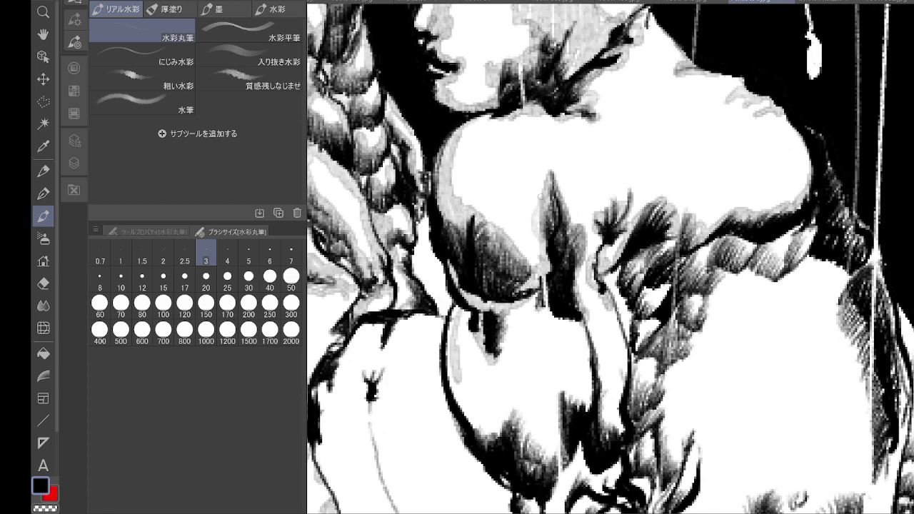
pyautogui.moveTo(540, 197)
pyautogui.mouseDown()
pyautogui.moveTo(568, 227)
pyautogui.moveTo(575, 250)
pyautogui.moveTo(564, 259)
pyautogui.moveTo(615, 158)
pyautogui.mouseUp()
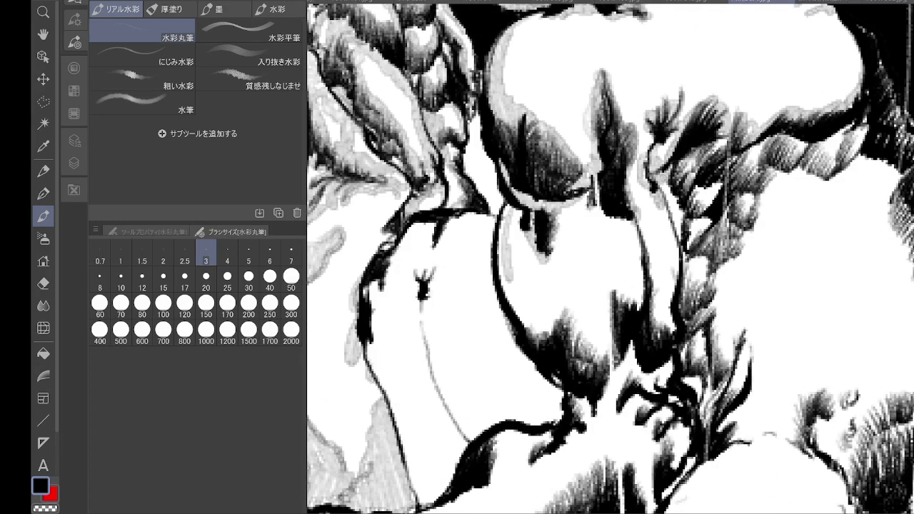
# - Add gray to the white gaps of the braided muscles running down the side and along beneath the far shoulder
pyautogui.moveTo(664, 176)
pyautogui.mouseDown()
pyautogui.moveTo(683, 215)
pyautogui.moveTo(721, 182)
pyautogui.mouseUp()
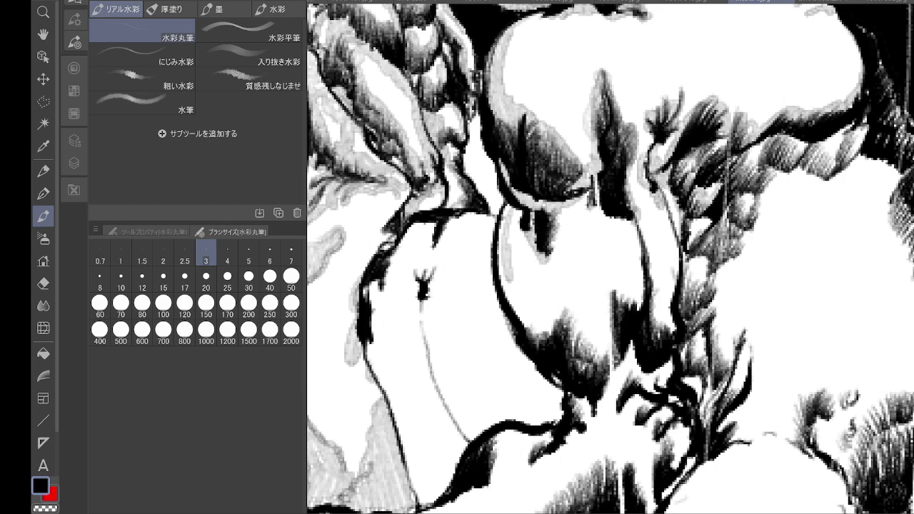
pyautogui.moveTo(695, 220); pyautogui.dragTo(711, 208)
pyautogui.moveTo(688, 247); pyautogui.dragTo(711, 220)
pyautogui.moveTo(694, 252)
pyautogui.mouseDown()
pyautogui.moveTo(685, 303)
pyautogui.moveTo(711, 287)
pyautogui.moveTo(696, 314)
pyautogui.mouseUp()
pyautogui.moveTo(742, 264)
pyautogui.mouseDown()
pyautogui.moveTo(734, 209)
pyautogui.moveTo(721, 257)
pyautogui.moveTo(706, 235)
pyautogui.moveTo(753, 204)
pyautogui.moveTo(748, 225)
pyautogui.moveTo(755, 150)
pyautogui.moveTo(776, 139)
pyautogui.moveTo(772, 178)
pyautogui.moveTo(798, 137)
pyautogui.moveTo(833, 174)
pyautogui.moveTo(855, 128)
pyautogui.moveTo(850, 170)
pyautogui.moveTo(849, 78)
pyautogui.mouseUp()
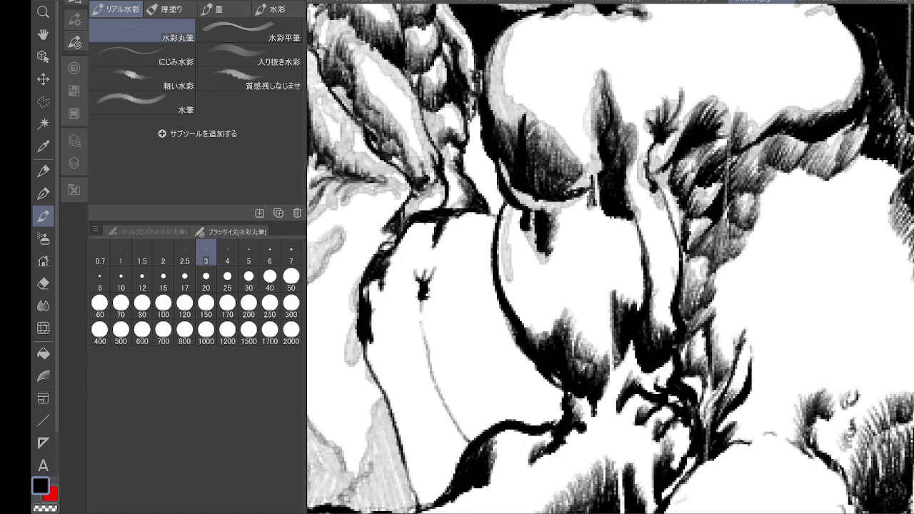
# - Shade the rounded form beneath the near shoulder with a curved gray contour and branching inner bands, leaving white highlights
pyautogui.moveTo(591, 212)
pyautogui.mouseDown()
pyautogui.moveTo(562, 325)
pyautogui.moveTo(562, 305)
pyautogui.moveTo(531, 320)
pyautogui.moveTo(517, 297)
pyautogui.moveTo(537, 321)
pyautogui.mouseUp()
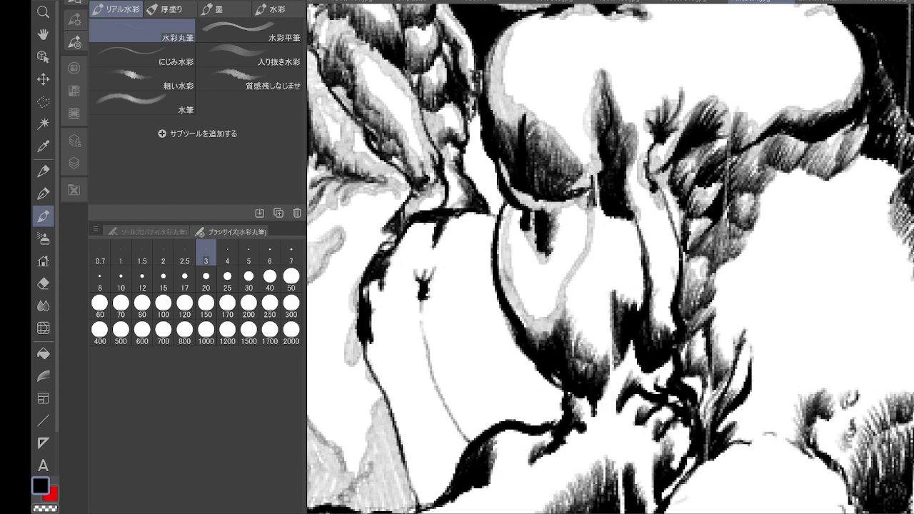
pyautogui.moveTo(549, 251)
pyautogui.mouseDown()
pyautogui.moveTo(542, 334)
pyautogui.moveTo(555, 250)
pyautogui.moveTo(591, 203)
pyautogui.moveTo(554, 322)
pyautogui.moveTo(580, 333)
pyautogui.moveTo(593, 371)
pyautogui.moveTo(601, 337)
pyautogui.moveTo(608, 356)
pyautogui.moveTo(586, 335)
pyautogui.moveTo(628, 307)
pyautogui.moveTo(628, 221)
pyautogui.moveTo(614, 214)
pyautogui.moveTo(593, 243)
pyautogui.moveTo(612, 216)
pyautogui.moveTo(617, 241)
pyautogui.moveTo(568, 314)
pyautogui.moveTo(598, 337)
pyautogui.moveTo(619, 287)
pyautogui.moveTo(599, 257)
pyautogui.mouseUp()
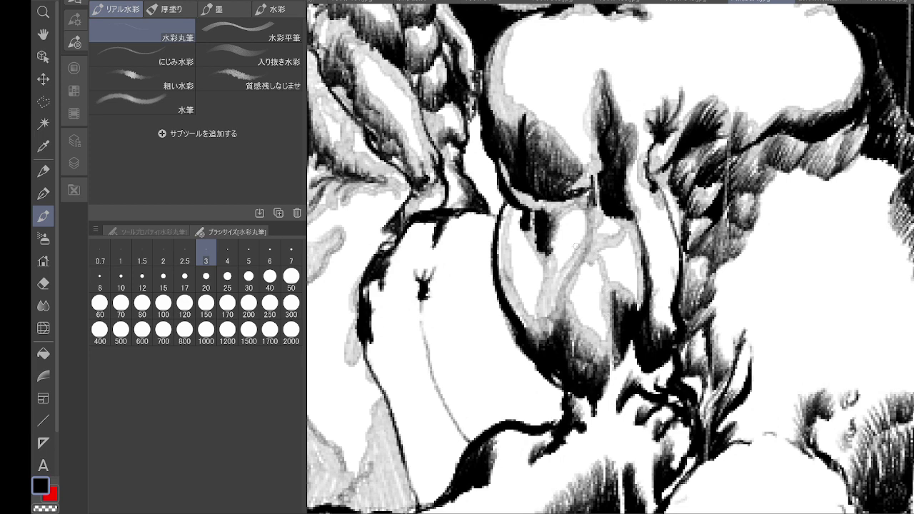
# - Add gray to the inner band of the rounded form beneath the near shoulder and along both edges of the narrow strip beside it
pyautogui.moveTo(556, 286)
pyautogui.mouseDown()
pyautogui.moveTo(513, 280)
pyautogui.moveTo(504, 243)
pyautogui.moveTo(519, 217)
pyautogui.moveTo(510, 300)
pyautogui.mouseUp()
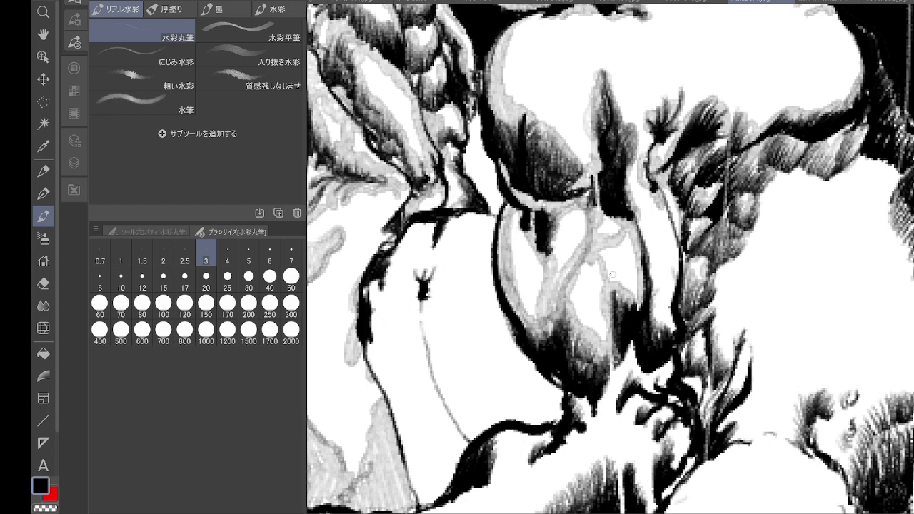
pyautogui.moveTo(634, 202)
pyautogui.mouseDown()
pyautogui.moveTo(660, 332)
pyautogui.moveTo(675, 319)
pyautogui.moveTo(666, 203)
pyautogui.moveTo(650, 189)
pyautogui.moveTo(631, 194)
pyautogui.moveTo(638, 175)
pyautogui.moveTo(637, 220)
pyautogui.moveTo(645, 203)
pyautogui.moveTo(658, 216)
pyautogui.moveTo(666, 313)
pyautogui.mouseUp()
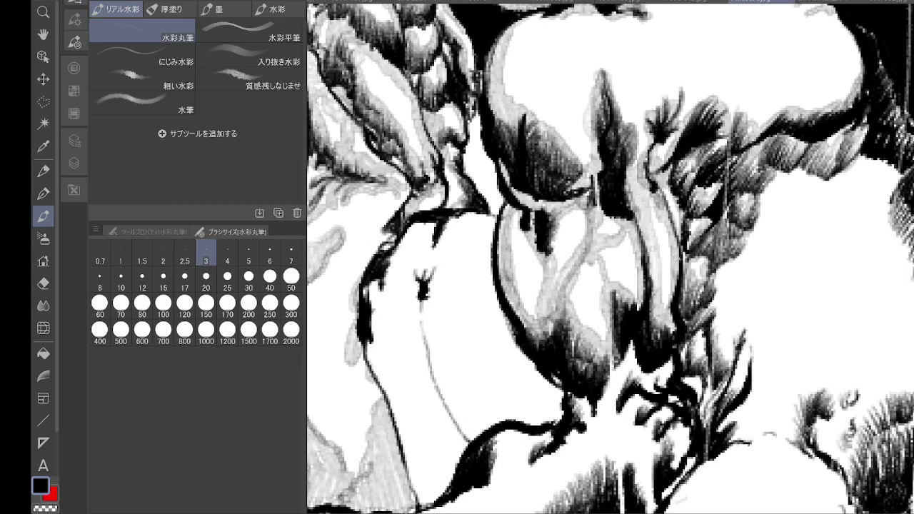
pyautogui.scroll(-1, 700, 379)
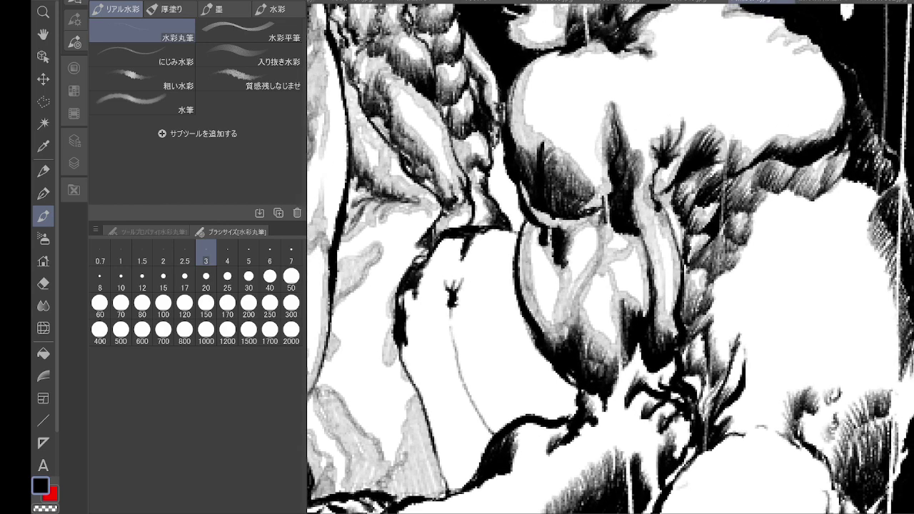
# - Shade the white gaps in the lower end of the braided muscles and the hatched spikes at their tip
pyautogui.moveTo(607, 343); pyautogui.dragTo(616, 220)
pyautogui.scroll(2, 750, 207)
pyautogui.scroll(1, 755, 181)
pyautogui.moveTo(670, 120)
pyautogui.mouseDown()
pyautogui.moveTo(656, 184)
pyautogui.moveTo(700, 135)
pyautogui.moveTo(658, 286)
pyautogui.moveTo(675, 291)
pyautogui.moveTo(685, 339)
pyautogui.moveTo(703, 203)
pyautogui.moveTo(714, 289)
pyautogui.moveTo(732, 242)
pyautogui.moveTo(689, 371)
pyautogui.moveTo(746, 250)
pyautogui.moveTo(735, 314)
pyautogui.moveTo(709, 352)
pyautogui.moveTo(728, 368)
pyautogui.moveTo(712, 402)
pyautogui.mouseUp()
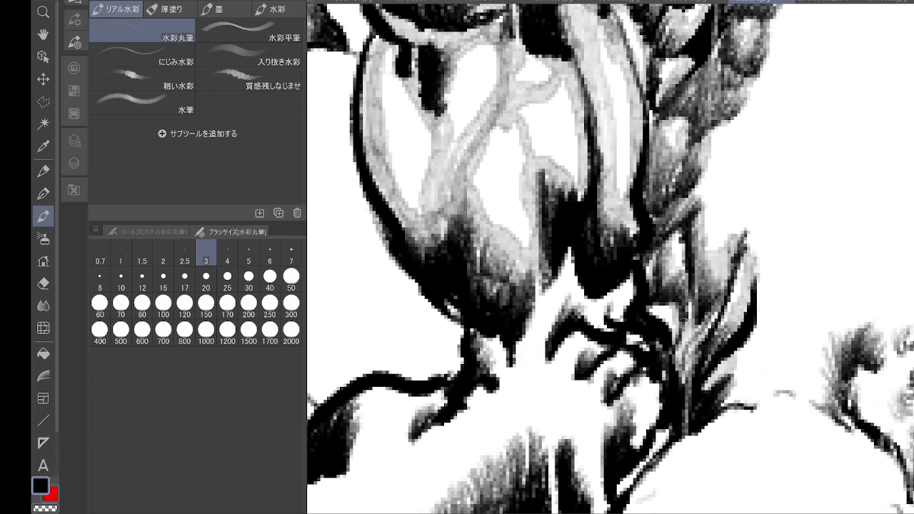
# - Shade the gripping hand's knuckles and wrist, the edge beneath the forearm's dark hatching, and the outer tip of the pointed spike
pyautogui.moveTo(684, 321); pyautogui.dragTo(802, 173)
pyautogui.moveTo(688, 109)
pyautogui.mouseDown()
pyautogui.moveTo(685, 135)
pyautogui.moveTo(666, 195)
pyautogui.moveTo(734, 166)
pyautogui.moveTo(756, 129)
pyautogui.moveTo(699, 146)
pyautogui.mouseUp()
pyautogui.moveTo(679, 189)
pyautogui.mouseDown()
pyautogui.moveTo(717, 215)
pyautogui.moveTo(711, 222)
pyautogui.moveTo(721, 241)
pyautogui.moveTo(748, 227)
pyautogui.moveTo(746, 205)
pyautogui.moveTo(735, 243)
pyautogui.moveTo(752, 252)
pyautogui.moveTo(748, 300)
pyautogui.moveTo(773, 231)
pyautogui.moveTo(755, 302)
pyautogui.moveTo(754, 211)
pyautogui.moveTo(747, 312)
pyautogui.moveTo(781, 170)
pyautogui.moveTo(733, 352)
pyautogui.moveTo(689, 227)
pyautogui.moveTo(641, 177)
pyautogui.moveTo(640, 222)
pyautogui.moveTo(594, 187)
pyautogui.moveTo(619, 237)
pyautogui.moveTo(609, 235)
pyautogui.moveTo(586, 258)
pyautogui.moveTo(600, 260)
pyautogui.moveTo(642, 229)
pyautogui.moveTo(649, 261)
pyautogui.moveTo(531, 395)
pyautogui.moveTo(535, 412)
pyautogui.moveTo(520, 434)
pyautogui.moveTo(546, 386)
pyautogui.moveTo(596, 334)
pyautogui.moveTo(694, 349)
pyautogui.moveTo(683, 407)
pyautogui.moveTo(610, 416)
pyautogui.moveTo(544, 444)
pyautogui.moveTo(579, 427)
pyautogui.moveTo(648, 415)
pyautogui.moveTo(709, 349)
pyautogui.moveTo(686, 296)
pyautogui.moveTo(706, 227)
pyautogui.moveTo(698, 285)
pyautogui.moveTo(709, 375)
pyautogui.moveTo(717, 280)
pyautogui.moveTo(705, 248)
pyautogui.moveTo(665, 208)
pyautogui.moveTo(691, 245)
pyautogui.moveTo(515, 252)
pyautogui.moveTo(477, 273)
pyautogui.moveTo(471, 309)
pyautogui.moveTo(542, 266)
pyautogui.moveTo(489, 285)
pyautogui.moveTo(530, 250)
pyautogui.mouseUp()
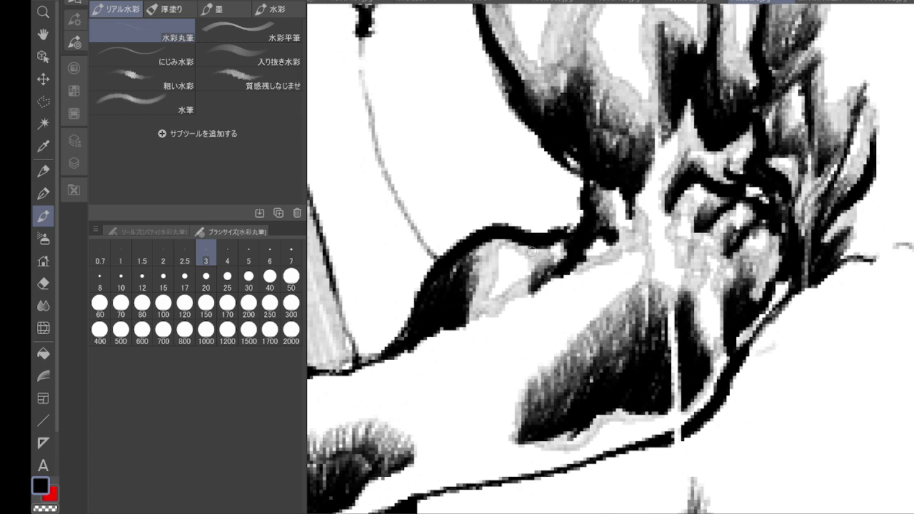
pyautogui.moveTo(846, 108)
pyautogui.mouseDown()
pyautogui.moveTo(860, 82)
pyautogui.moveTo(867, 139)
pyautogui.mouseUp()
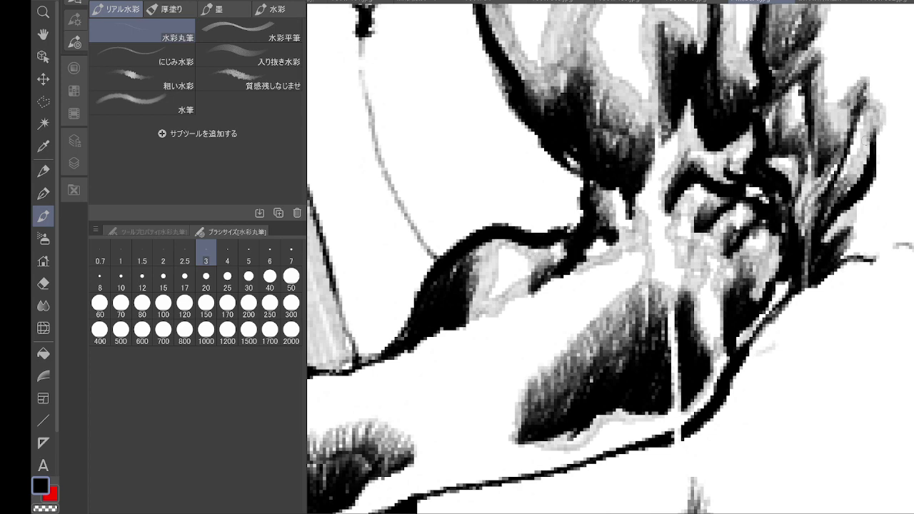
# - Shade the forearm with gray bands between its two hatched patches and along its lower edge, leaving white highlights
pyautogui.moveTo(607, 250); pyautogui.dragTo(759, 144)
pyautogui.moveTo(630, 202)
pyautogui.mouseDown()
pyautogui.moveTo(557, 244)
pyautogui.moveTo(473, 272)
pyautogui.moveTo(425, 309)
pyautogui.moveTo(429, 295)
pyautogui.moveTo(441, 302)
pyautogui.moveTo(411, 390)
pyautogui.moveTo(434, 416)
pyautogui.mouseUp()
pyautogui.moveTo(437, 360)
pyautogui.mouseDown()
pyautogui.moveTo(446, 314)
pyautogui.moveTo(561, 325)
pyautogui.moveTo(492, 404)
pyautogui.moveTo(574, 349)
pyautogui.mouseUp()
pyautogui.moveTo(651, 328)
pyautogui.mouseDown()
pyautogui.moveTo(643, 332)
pyautogui.moveTo(674, 314)
pyautogui.moveTo(685, 271)
pyautogui.moveTo(691, 278)
pyautogui.moveTo(666, 210)
pyautogui.moveTo(631, 229)
pyautogui.moveTo(548, 346)
pyautogui.moveTo(631, 236)
pyautogui.moveTo(586, 349)
pyautogui.moveTo(654, 318)
pyautogui.moveTo(628, 267)
pyautogui.moveTo(778, 154)
pyautogui.moveTo(660, 303)
pyautogui.moveTo(728, 155)
pyautogui.moveTo(643, 214)
pyautogui.moveTo(709, 299)
pyautogui.moveTo(635, 321)
pyautogui.moveTo(529, 382)
pyautogui.moveTo(509, 344)
pyautogui.mouseUp()
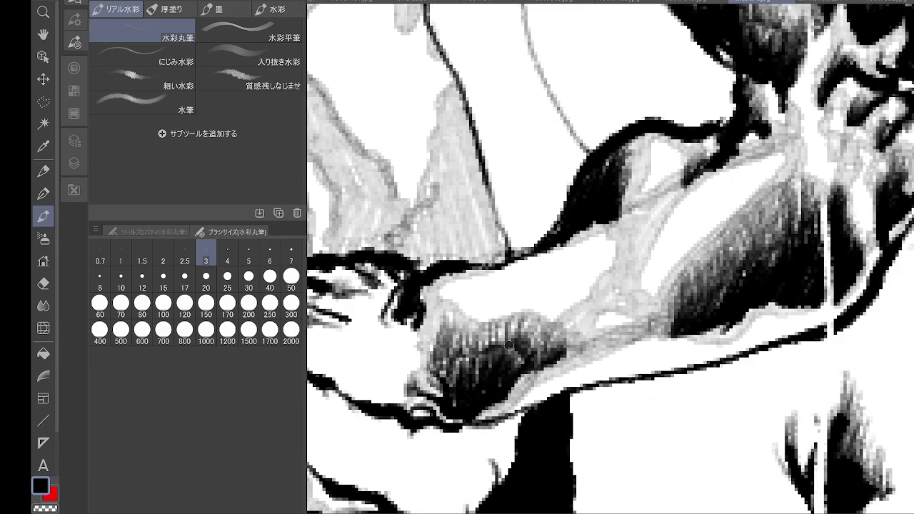
# - Shade the belly behind the forearm around the navel, along its curved center line and outer contour, with a gray patch above the arm
pyautogui.hotkey('ctrl', '-')
pyautogui.hotkey('ctrl', '-')
pyautogui.hotkey('ctrl', '-')
pyautogui.press('-')
pyautogui.press('-')
pyautogui.press('-')
pyautogui.press('-')
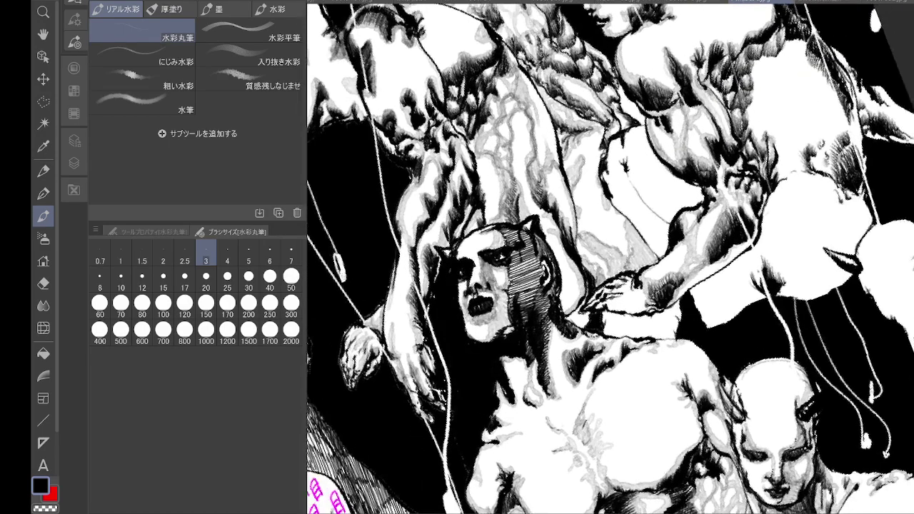
pyautogui.scroll(5, 642, 171)
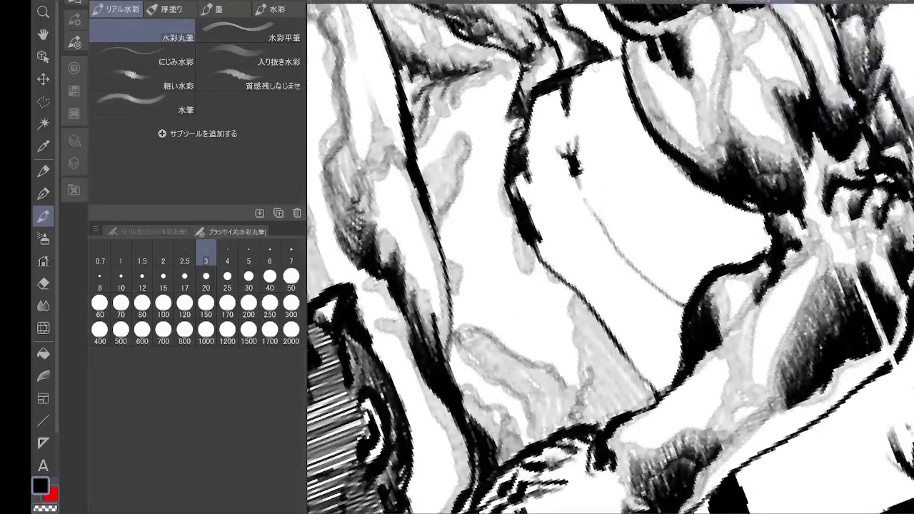
pyautogui.moveTo(596, 69)
pyautogui.mouseDown()
pyautogui.moveTo(575, 109)
pyautogui.moveTo(613, 63)
pyautogui.moveTo(573, 115)
pyautogui.moveTo(563, 92)
pyautogui.moveTo(529, 160)
pyautogui.moveTo(533, 150)
pyautogui.moveTo(521, 212)
pyautogui.moveTo(536, 248)
pyautogui.moveTo(658, 382)
pyautogui.mouseUp()
pyautogui.moveTo(639, 272)
pyautogui.mouseDown()
pyautogui.moveTo(676, 312)
pyautogui.moveTo(636, 272)
pyautogui.moveTo(561, 153)
pyautogui.moveTo(548, 172)
pyautogui.moveTo(569, 179)
pyautogui.moveTo(572, 144)
pyautogui.moveTo(592, 214)
pyautogui.moveTo(678, 293)
pyautogui.mouseUp()
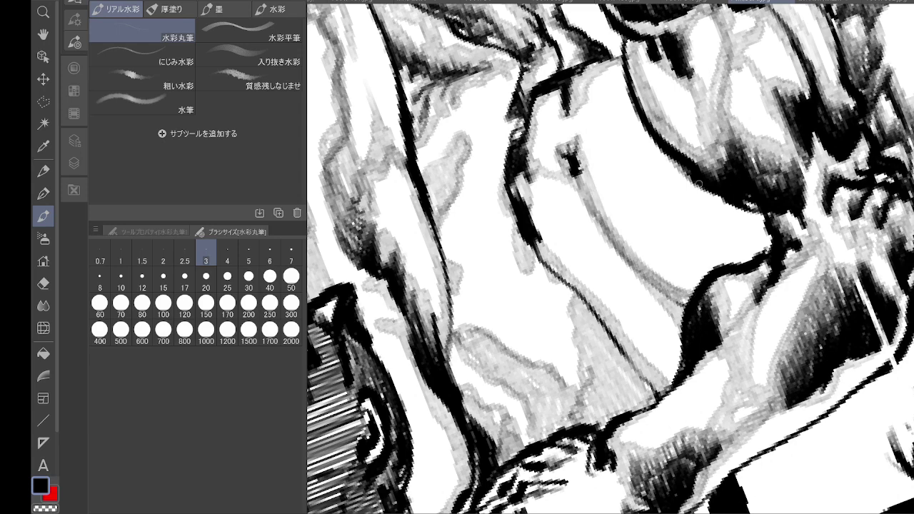
pyautogui.moveTo(584, 169)
pyautogui.mouseDown()
pyautogui.moveTo(604, 212)
pyautogui.moveTo(691, 297)
pyautogui.mouseUp()
pyautogui.moveTo(584, 158)
pyautogui.mouseDown()
pyautogui.moveTo(614, 220)
pyautogui.moveTo(627, 212)
pyautogui.moveTo(620, 187)
pyautogui.moveTo(682, 223)
pyautogui.moveTo(723, 265)
pyautogui.moveTo(647, 246)
pyautogui.moveTo(646, 257)
pyautogui.moveTo(671, 250)
pyautogui.moveTo(707, 263)
pyautogui.moveTo(716, 251)
pyautogui.mouseUp()
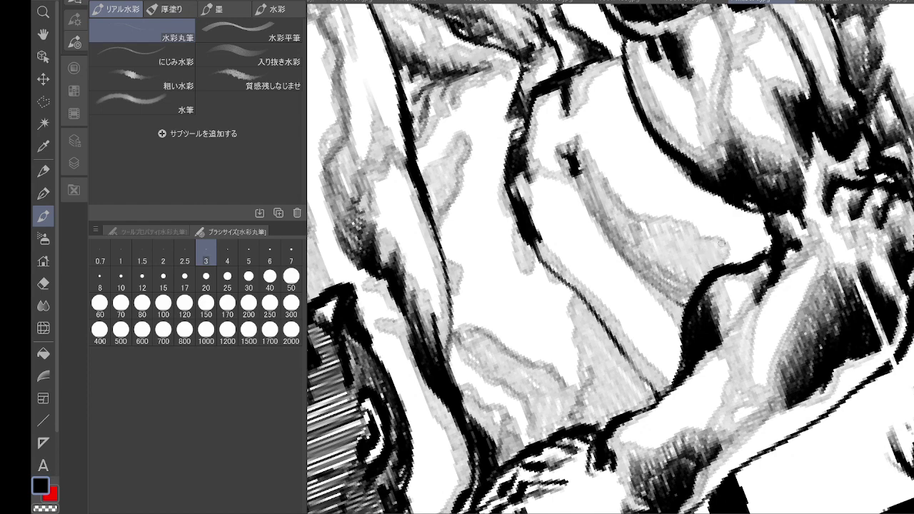
pyautogui.moveTo(695, 297)
pyautogui.mouseDown()
pyautogui.moveTo(683, 299)
pyautogui.moveTo(685, 289)
pyautogui.mouseUp()
pyautogui.moveTo(746, 205); pyautogui.dragTo(763, 248)
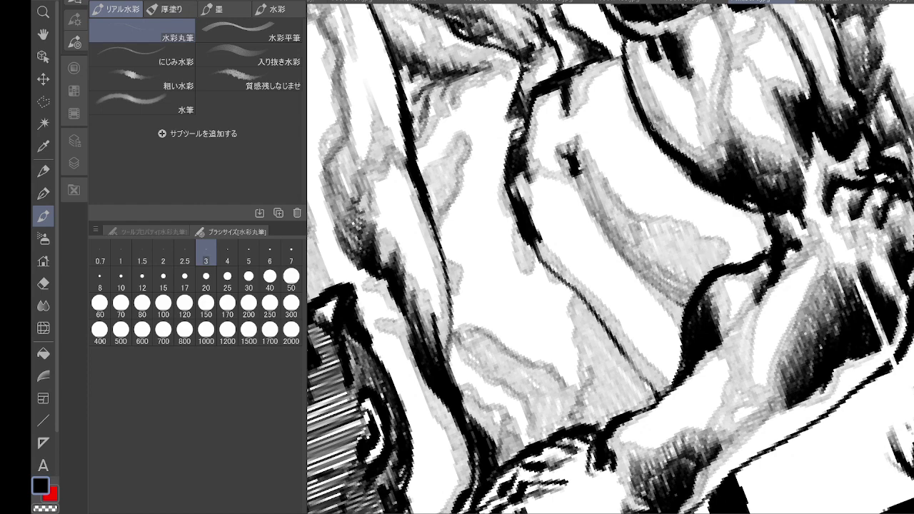
# - Shade the hand resting by the lower horned figure's neck, covering its fingers and the edges of its back around a white highlight
pyautogui.scroll(-5, 653, 127)
pyautogui.scroll(1, 614, 236)
pyautogui.moveTo(579, 300); pyautogui.dragTo(666, 189)
pyautogui.scroll(4, 663, 234)
pyautogui.moveTo(592, 176)
pyautogui.mouseDown()
pyautogui.moveTo(657, 186)
pyautogui.moveTo(628, 151)
pyautogui.moveTo(664, 143)
pyautogui.mouseUp()
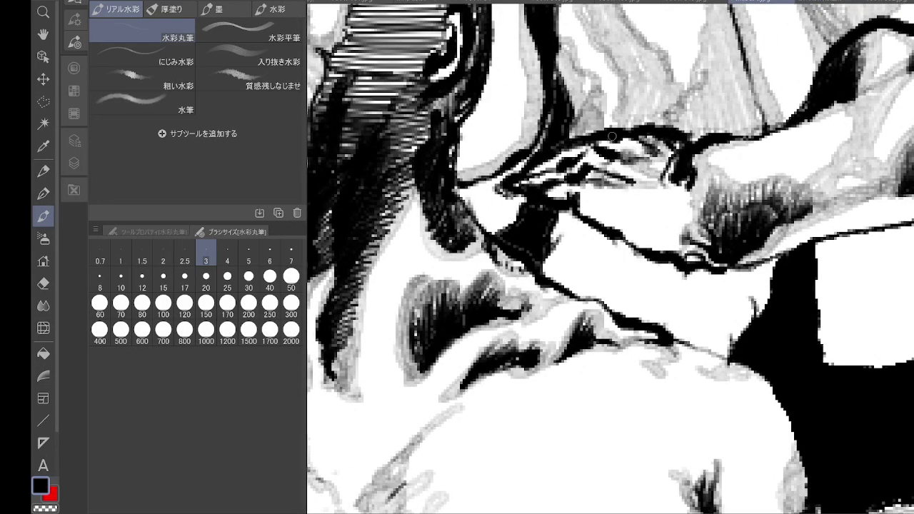
pyautogui.moveTo(591, 147)
pyautogui.mouseDown()
pyautogui.moveTo(520, 182)
pyautogui.moveTo(575, 196)
pyautogui.moveTo(561, 197)
pyautogui.moveTo(618, 219)
pyautogui.moveTo(653, 251)
pyautogui.moveTo(696, 250)
pyautogui.moveTo(638, 241)
pyautogui.moveTo(701, 205)
pyautogui.moveTo(681, 186)
pyautogui.moveTo(601, 185)
pyautogui.mouseUp()
pyautogui.moveTo(591, 194)
pyautogui.mouseDown()
pyautogui.moveTo(608, 214)
pyautogui.moveTo(669, 244)
pyautogui.mouseUp()
pyautogui.moveTo(612, 214)
pyautogui.mouseDown()
pyautogui.moveTo(687, 187)
pyautogui.moveTo(597, 191)
pyautogui.mouseUp()
pyautogui.scroll(-5, 689, 126)
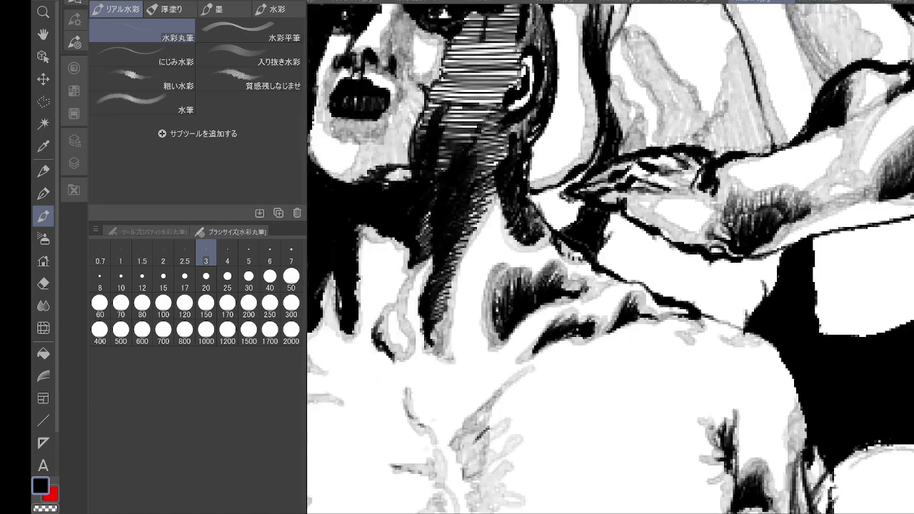
# - Shade the upper contour of the large bald head beneath the forearm and its far side below the hatched spikes
pyautogui.scroll(2, 690, 126)
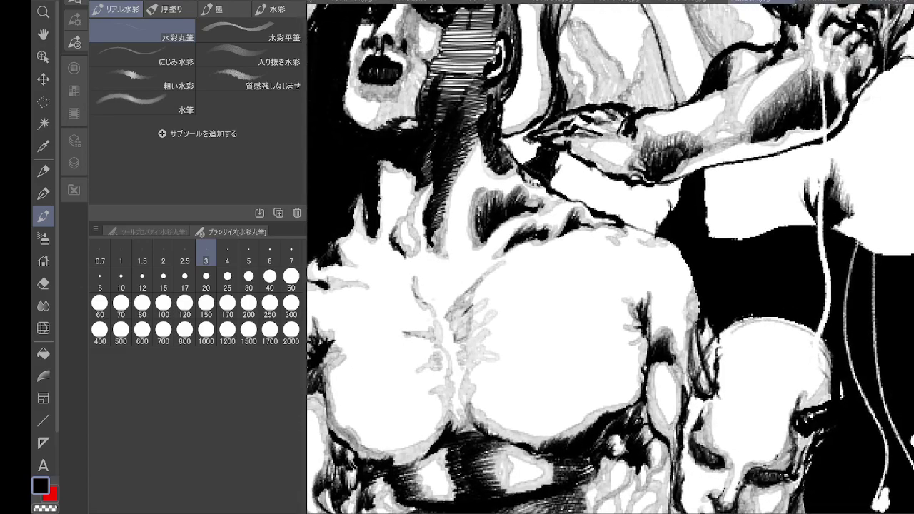
pyautogui.moveTo(785, 143); pyautogui.dragTo(616, 200)
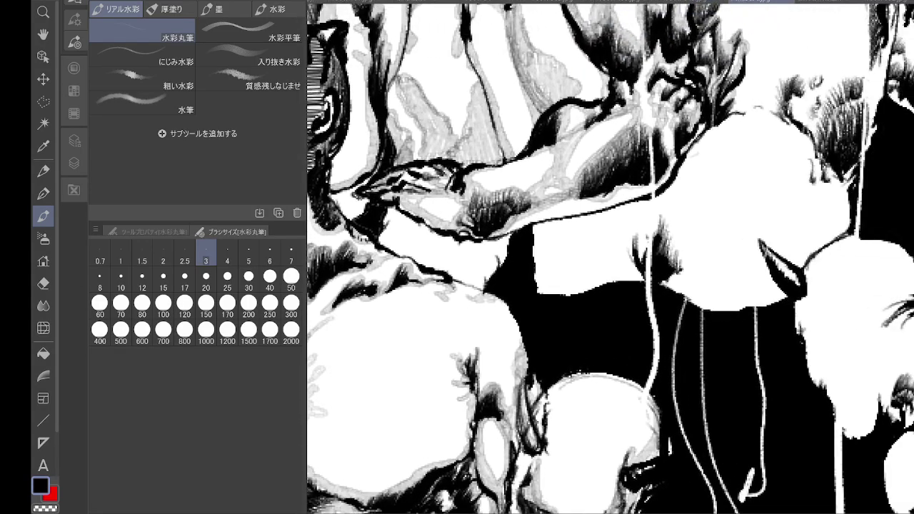
pyautogui.scroll(2, 833, 155)
pyautogui.moveTo(786, 143); pyautogui.dragTo(743, 132)
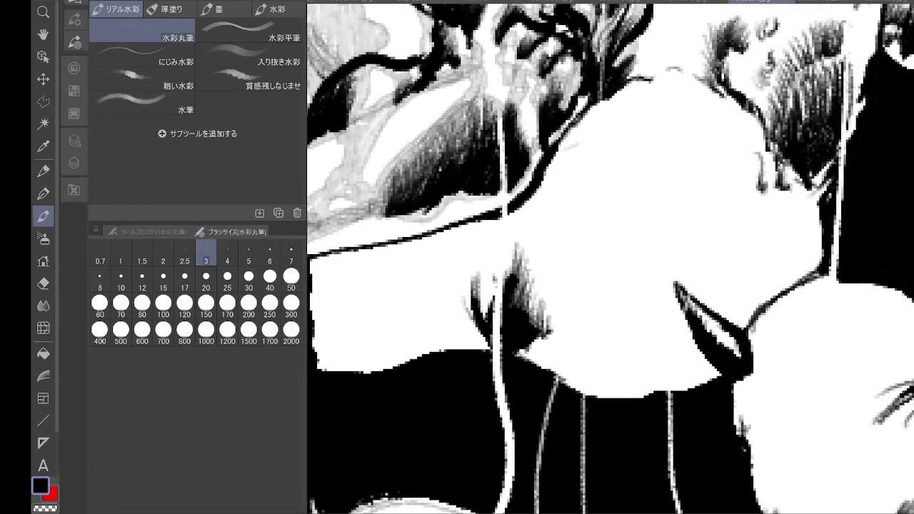
pyautogui.moveTo(728, 94)
pyautogui.mouseDown()
pyautogui.moveTo(759, 164)
pyautogui.moveTo(748, 100)
pyautogui.moveTo(722, 60)
pyautogui.moveTo(745, 35)
pyautogui.moveTo(710, 80)
pyautogui.mouseUp()
pyautogui.moveTo(714, 37)
pyautogui.mouseDown()
pyautogui.moveTo(702, 71)
pyautogui.moveTo(672, 72)
pyautogui.moveTo(703, 42)
pyautogui.moveTo(629, 81)
pyautogui.moveTo(710, 92)
pyautogui.moveTo(743, 121)
pyautogui.moveTo(767, 190)
pyautogui.moveTo(820, 190)
pyautogui.moveTo(791, 174)
pyautogui.mouseUp()
pyautogui.moveTo(771, 153)
pyautogui.mouseDown()
pyautogui.moveTo(758, 190)
pyautogui.moveTo(786, 211)
pyautogui.moveTo(798, 282)
pyautogui.mouseUp()
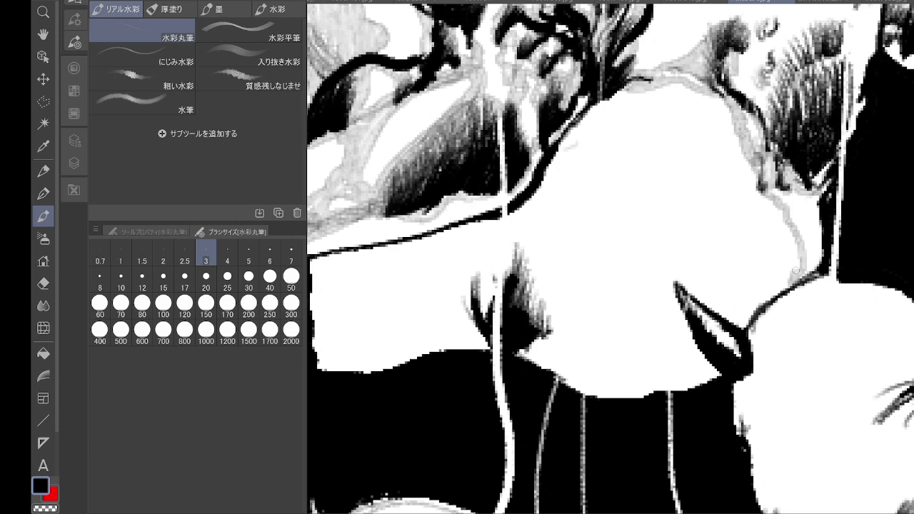
pyautogui.moveTo(774, 187); pyautogui.dragTo(810, 239)
pyautogui.moveTo(821, 175)
pyautogui.mouseDown()
pyautogui.moveTo(803, 275)
pyautogui.moveTo(801, 244)
pyautogui.mouseUp()
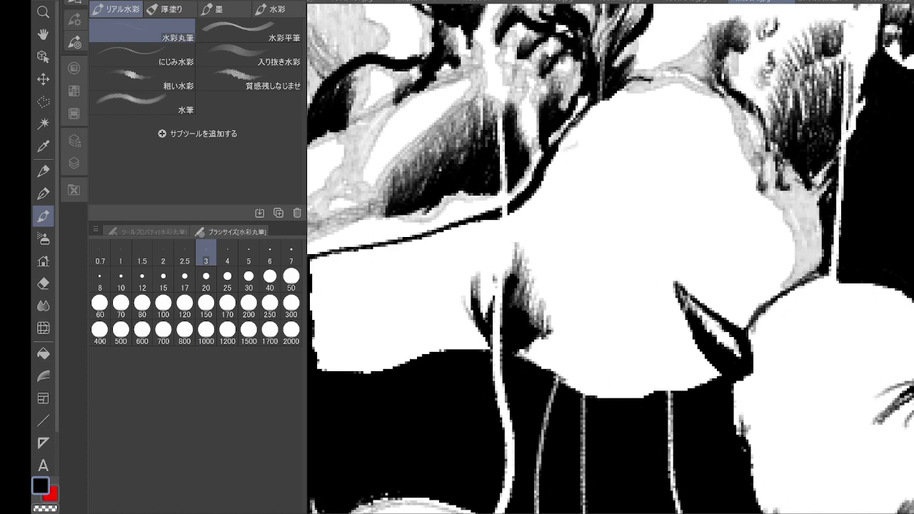
# - Add gray along the bald head's near side where it meets the elbow, widening it into a patch at the base
pyautogui.moveTo(544, 197); pyautogui.dragTo(515, 214)
pyautogui.moveTo(548, 169); pyautogui.dragTo(537, 197)
pyautogui.moveTo(537, 197)
pyautogui.mouseDown()
pyautogui.moveTo(523, 207)
pyautogui.moveTo(540, 204)
pyautogui.mouseUp()
pyautogui.moveTo(539, 204); pyautogui.dragTo(563, 204)
pyautogui.moveTo(552, 174); pyautogui.dragTo(567, 203)
pyautogui.moveTo(608, 96)
pyautogui.mouseDown()
pyautogui.moveTo(577, 127)
pyautogui.moveTo(555, 171)
pyautogui.mouseUp()
pyautogui.moveTo(621, 91)
pyautogui.mouseDown()
pyautogui.moveTo(568, 147)
pyautogui.moveTo(564, 172)
pyautogui.mouseUp()
pyautogui.moveTo(564, 171)
pyautogui.mouseDown()
pyautogui.moveTo(568, 202)
pyautogui.moveTo(543, 207)
pyautogui.mouseUp()
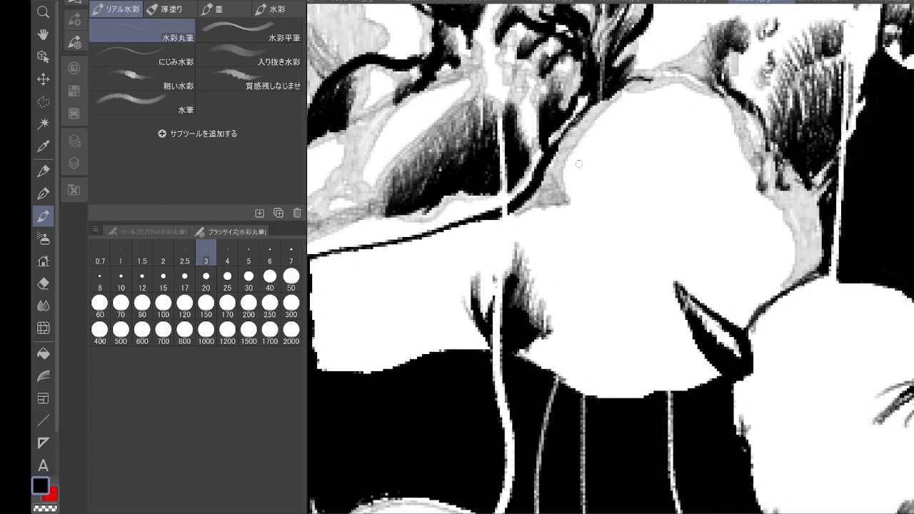
# - Shade the white form beneath the resting hand and the outer edges of the white block below the forearm
pyautogui.scroll(-5, 579, 164)
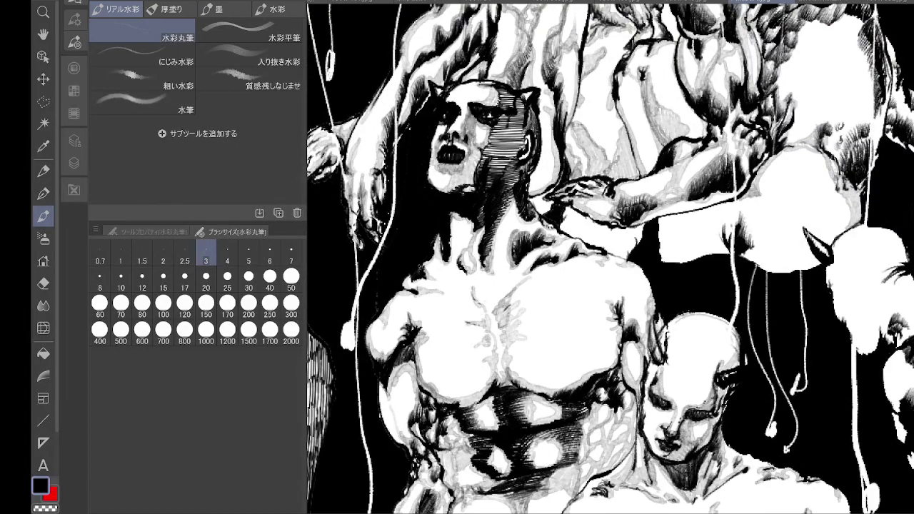
pyautogui.scroll(8, 613, 234)
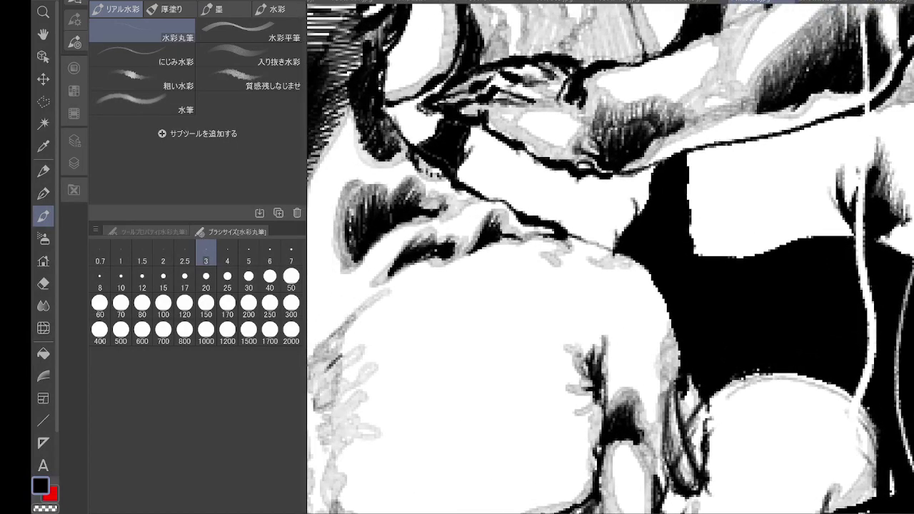
pyautogui.scroll(-6, 613, 234)
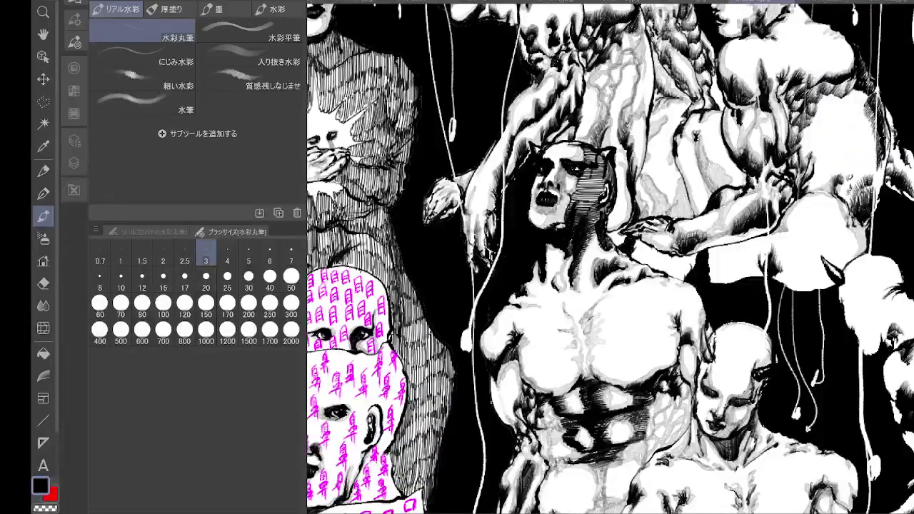
pyautogui.scroll(-3, 757, 264)
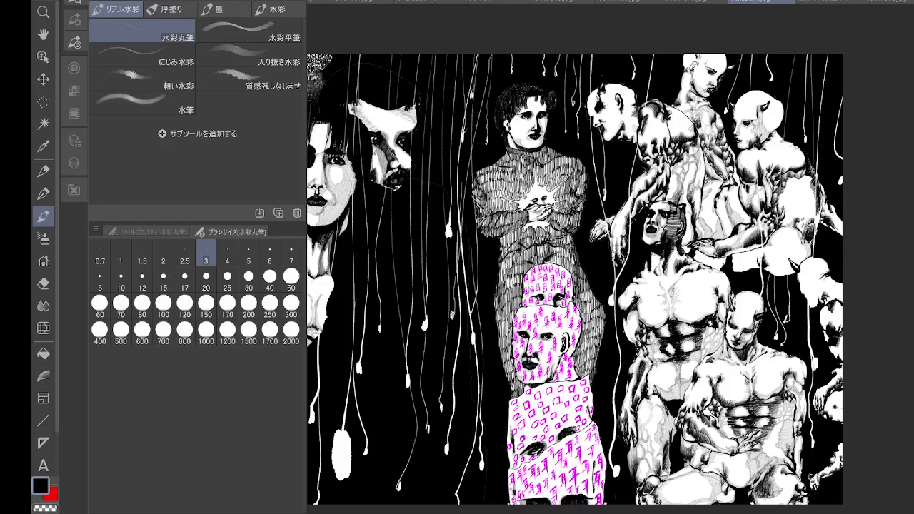
pyautogui.scroll(6, 718, 243)
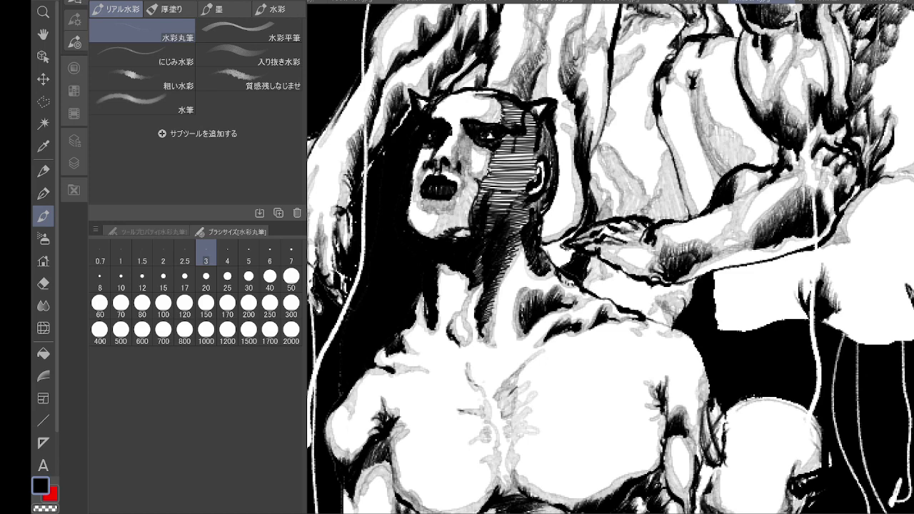
pyautogui.moveTo(619, 269); pyautogui.dragTo(592, 286)
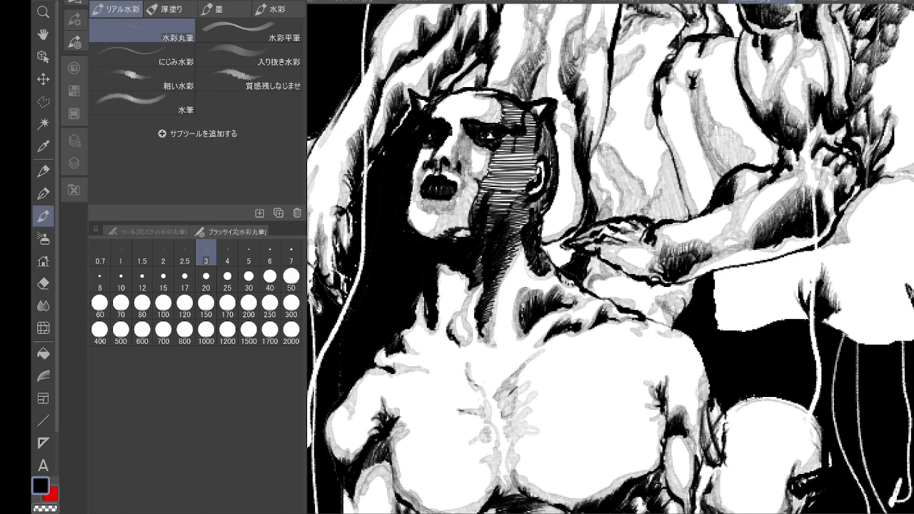
pyautogui.moveTo(569, 281); pyautogui.dragTo(528, 277)
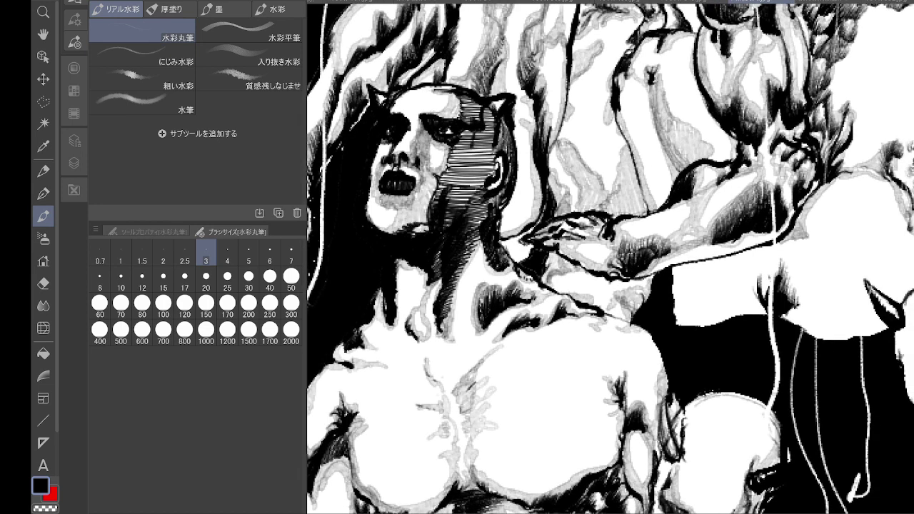
pyautogui.moveTo(673, 267)
pyautogui.mouseDown()
pyautogui.moveTo(683, 323)
pyautogui.moveTo(765, 310)
pyautogui.mouseUp()
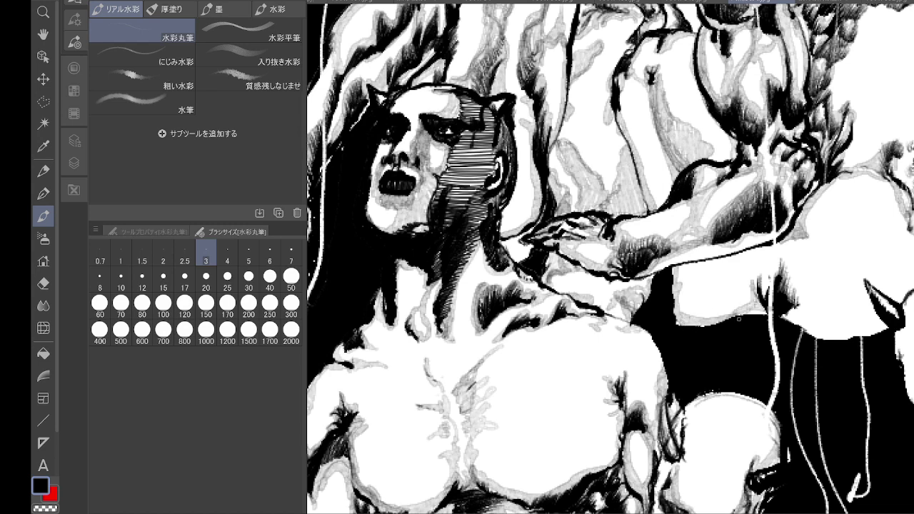
# - Shade the lower edge and outer side of the seated horned figure's rounded hip with light gray strokes
pyautogui.moveTo(754, 279)
pyautogui.mouseDown()
pyautogui.moveTo(761, 291)
pyautogui.moveTo(766, 271)
pyautogui.moveTo(645, 279)
pyautogui.moveTo(668, 308)
pyautogui.mouseUp()
pyautogui.scroll(-2, 759, 272)
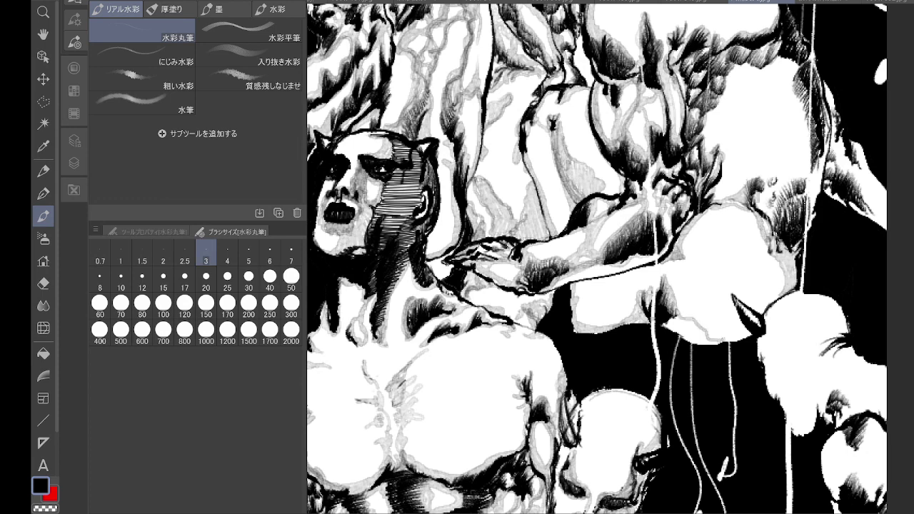
pyautogui.moveTo(731, 339)
pyautogui.mouseDown()
pyautogui.moveTo(696, 330)
pyautogui.moveTo(696, 341)
pyautogui.moveTo(714, 323)
pyautogui.mouseUp()
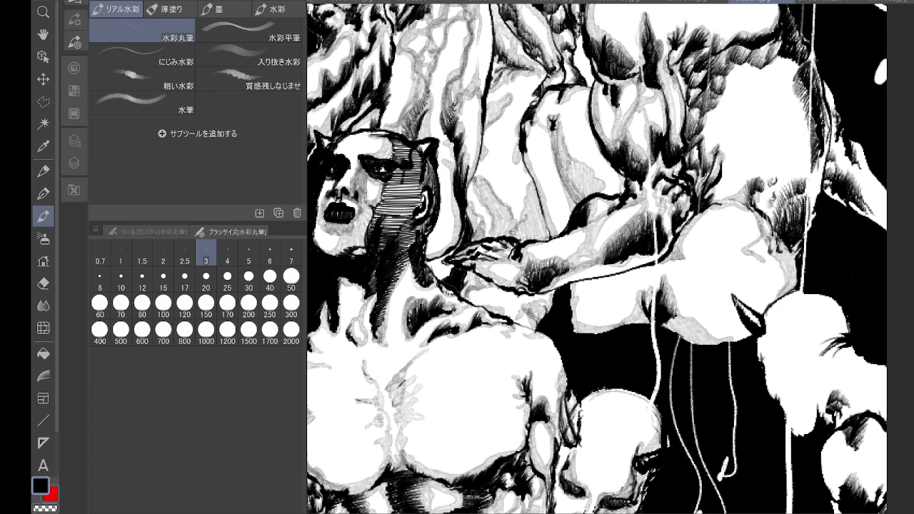
pyautogui.moveTo(751, 250); pyautogui.dragTo(768, 261)
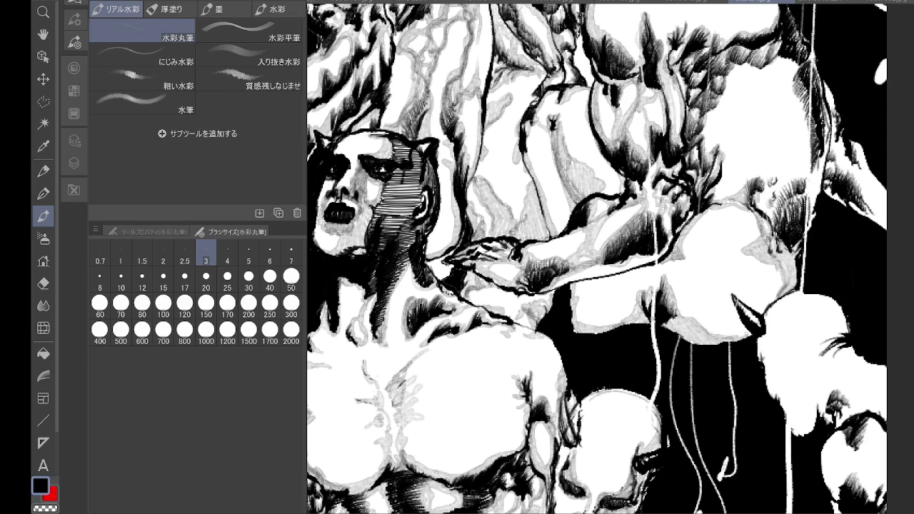
# - Add gray shading along the edges of the arm behind the hunched horned figure's back, near the canvas edge
pyautogui.moveTo(778, 164); pyautogui.dragTo(685, 255)
pyautogui.scroll(1, 807, 196)
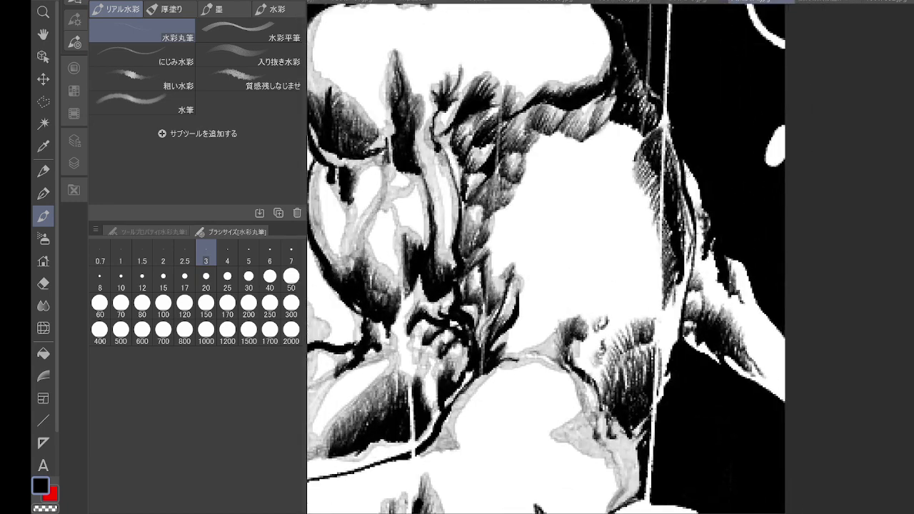
pyautogui.moveTo(687, 173)
pyautogui.mouseDown()
pyautogui.moveTo(706, 249)
pyautogui.moveTo(692, 284)
pyautogui.moveTo(704, 287)
pyautogui.moveTo(688, 316)
pyautogui.moveTo(693, 340)
pyautogui.moveTo(753, 379)
pyautogui.moveTo(717, 308)
pyautogui.moveTo(768, 381)
pyautogui.moveTo(752, 371)
pyautogui.mouseUp()
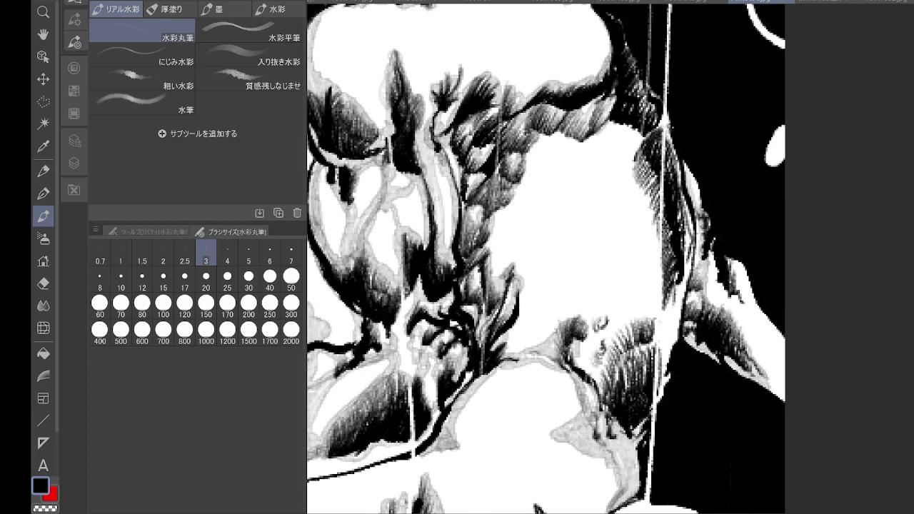
pyautogui.moveTo(732, 261)
pyautogui.mouseDown()
pyautogui.moveTo(739, 293)
pyautogui.moveTo(742, 275)
pyautogui.moveTo(774, 332)
pyautogui.moveTo(729, 256)
pyautogui.moveTo(767, 345)
pyautogui.moveTo(742, 357)
pyautogui.moveTo(771, 381)
pyautogui.moveTo(725, 314)
pyautogui.mouseUp()
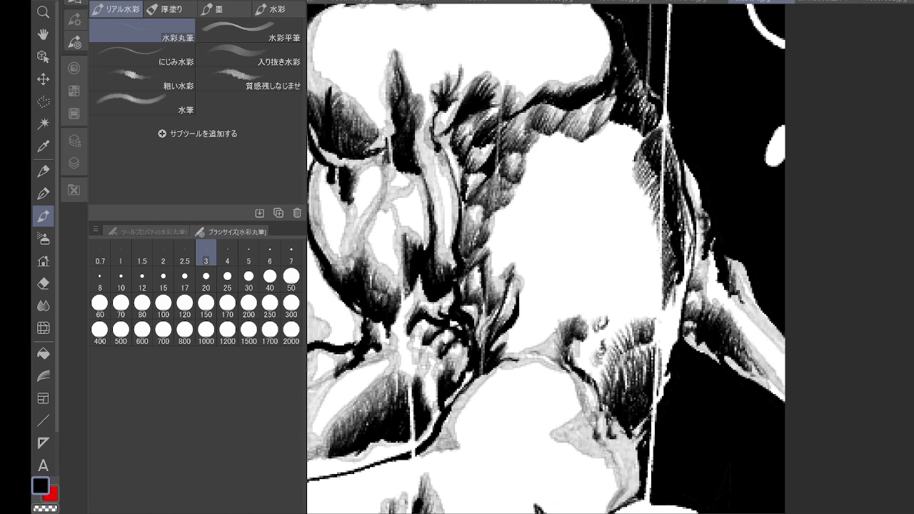
pyautogui.moveTo(714, 276)
pyautogui.mouseDown()
pyautogui.moveTo(705, 310)
pyautogui.moveTo(703, 237)
pyautogui.mouseUp()
pyautogui.moveTo(689, 167); pyautogui.dragTo(700, 251)
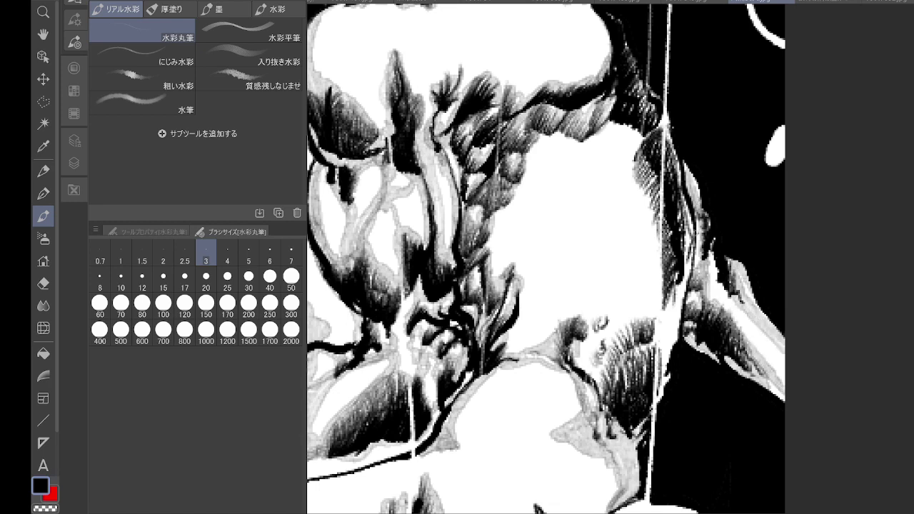
# - Outline the blank white area of the hunched figure's torso with an irregular light gray shadow border
pyautogui.moveTo(625, 135)
pyautogui.mouseDown()
pyautogui.moveTo(596, 127)
pyautogui.moveTo(628, 141)
pyautogui.moveTo(532, 148)
pyautogui.moveTo(572, 146)
pyautogui.moveTo(525, 168)
pyautogui.moveTo(553, 153)
pyautogui.moveTo(506, 220)
pyautogui.moveTo(505, 275)
pyautogui.moveTo(498, 220)
pyautogui.moveTo(518, 282)
pyautogui.moveTo(511, 249)
pyautogui.mouseUp()
pyautogui.moveTo(516, 191)
pyautogui.mouseDown()
pyautogui.moveTo(521, 299)
pyautogui.moveTo(500, 353)
pyautogui.moveTo(550, 329)
pyautogui.moveTo(532, 308)
pyautogui.moveTo(582, 315)
pyautogui.moveTo(543, 306)
pyautogui.mouseUp()
pyautogui.moveTo(601, 145); pyautogui.dragTo(624, 140)
pyautogui.moveTo(624, 147)
pyautogui.mouseDown()
pyautogui.moveTo(654, 201)
pyautogui.moveTo(653, 238)
pyautogui.mouseUp()
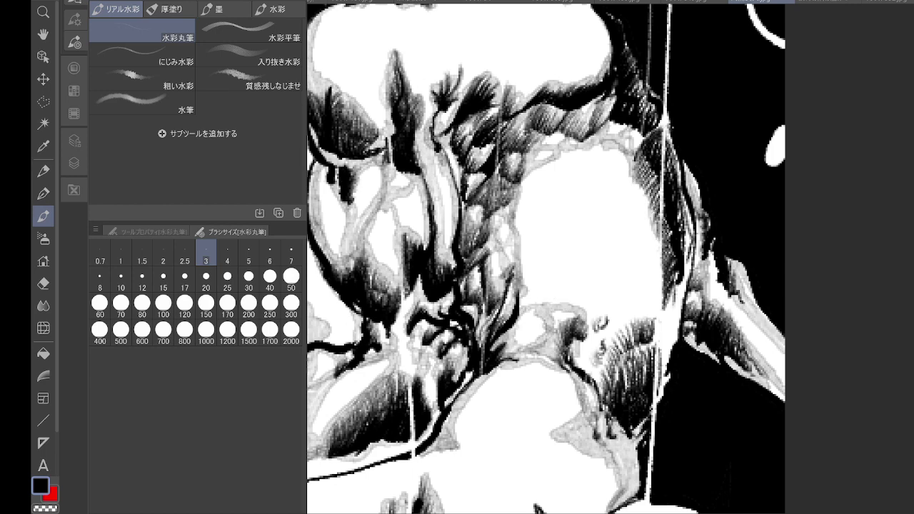
# - Deepen the gray shading on the hunched figure's lower flank and along the torso's outer edge by the string
pyautogui.moveTo(656, 272)
pyautogui.mouseDown()
pyautogui.moveTo(598, 389)
pyautogui.moveTo(653, 303)
pyautogui.moveTo(603, 386)
pyautogui.mouseUp()
pyautogui.moveTo(623, 330); pyautogui.dragTo(614, 402)
pyautogui.moveTo(631, 333)
pyautogui.mouseDown()
pyautogui.moveTo(622, 396)
pyautogui.moveTo(634, 375)
pyautogui.mouseUp()
pyautogui.moveTo(645, 338)
pyautogui.mouseDown()
pyautogui.moveTo(637, 381)
pyautogui.moveTo(647, 370)
pyautogui.mouseUp()
pyautogui.moveTo(679, 284); pyautogui.dragTo(672, 333)
pyautogui.moveTo(675, 328); pyautogui.dragTo(665, 358)
pyautogui.moveTo(675, 274)
pyautogui.mouseDown()
pyautogui.moveTo(664, 371)
pyautogui.moveTo(634, 441)
pyautogui.moveTo(689, 233)
pyautogui.mouseUp()
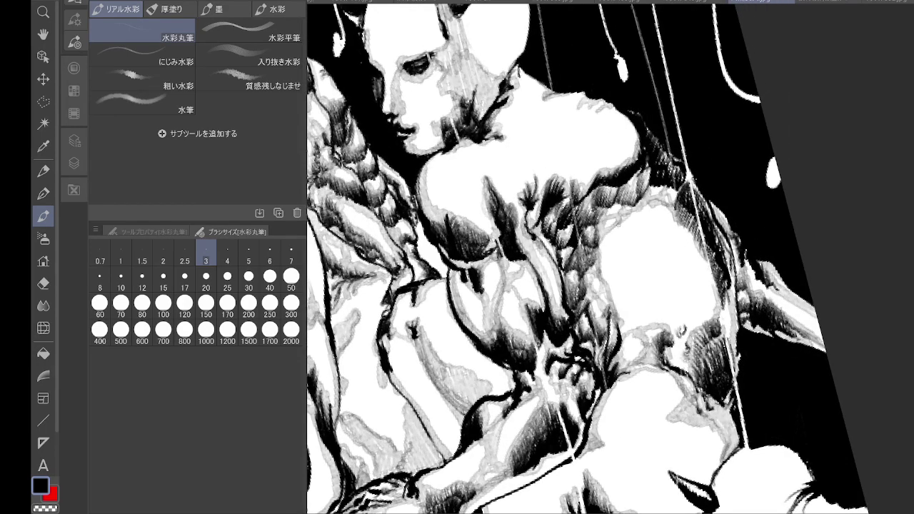
# - Fill the hunched figure's white torso area with diagonal light gray hatching, leaving an irregular highlight down the middle
pyautogui.moveTo(614, 274)
pyautogui.mouseDown()
pyautogui.moveTo(619, 314)
pyautogui.moveTo(632, 323)
pyautogui.mouseUp()
pyautogui.moveTo(618, 214)
pyautogui.mouseDown()
pyautogui.moveTo(664, 219)
pyautogui.moveTo(700, 289)
pyautogui.moveTo(696, 332)
pyautogui.moveTo(633, 227)
pyautogui.moveTo(636, 285)
pyautogui.moveTo(647, 286)
pyautogui.moveTo(641, 321)
pyautogui.mouseUp()
pyautogui.moveTo(647, 227); pyautogui.dragTo(650, 267)
pyautogui.moveTo(645, 235)
pyautogui.mouseDown()
pyautogui.moveTo(663, 284)
pyautogui.moveTo(648, 321)
pyautogui.mouseUp()
pyautogui.moveTo(650, 220); pyautogui.dragTo(687, 333)
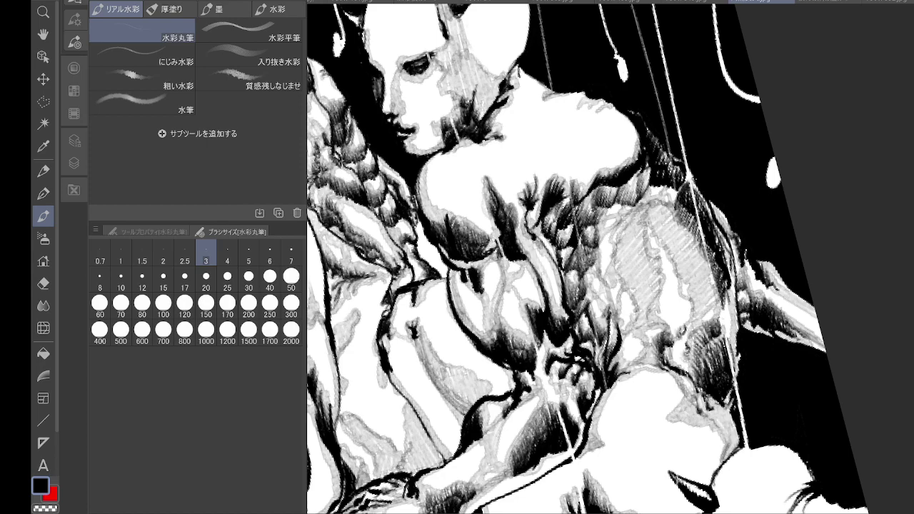
pyautogui.moveTo(683, 365)
pyautogui.mouseDown()
pyautogui.moveTo(684, 337)
pyautogui.moveTo(691, 374)
pyautogui.mouseUp()
# - Shade the edges of the small outstretched arm near the lower corner of the illustration with light gray
pyautogui.hotkey('ctrl', '-')
pyautogui.hotkey('ctrl', '-')
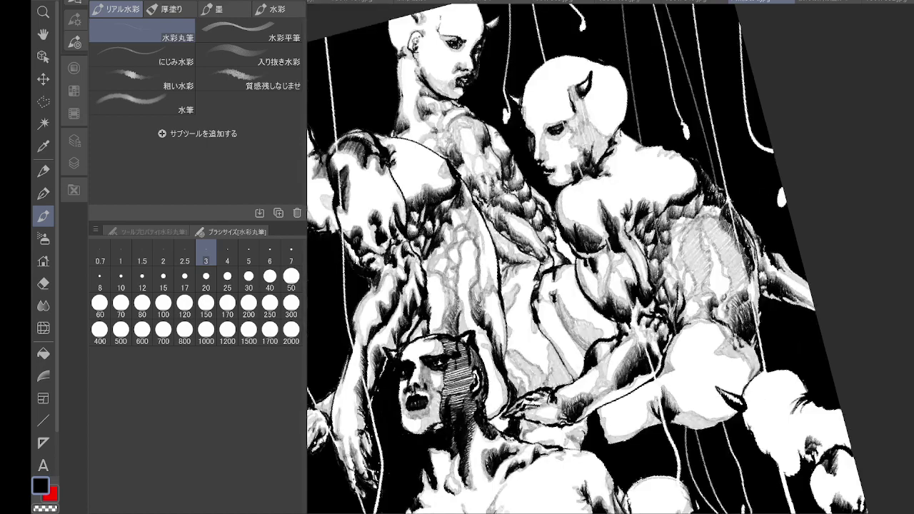
pyautogui.hotkey('ctrl', '@')
pyautogui.hotkey('ctrl', '-')
pyautogui.hotkey('ctrl', '-')
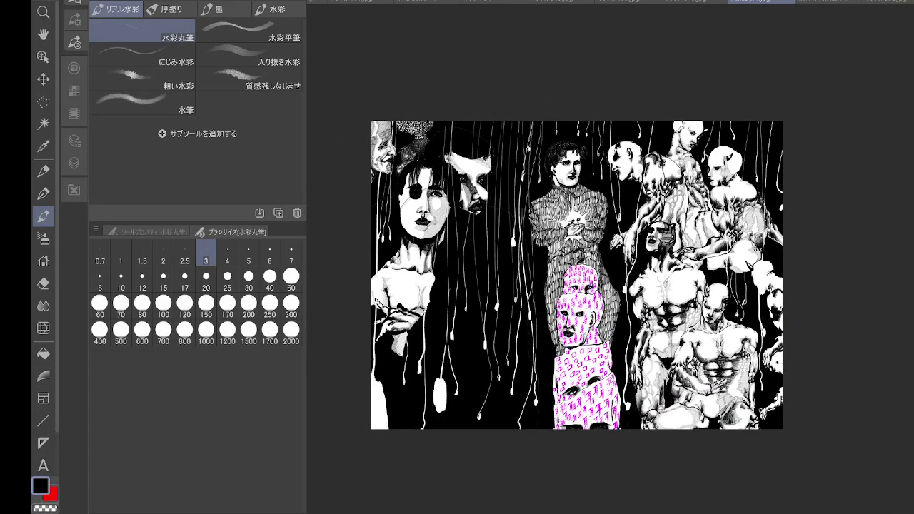
pyautogui.moveTo(735, 142); pyautogui.dragTo(732, 50)
pyautogui.hotkey('ctrl', '+')
pyautogui.hotkey('ctrl', '+')
pyautogui.hotkey('ctrl', '+')
pyautogui.hotkey('ctrl', '+')
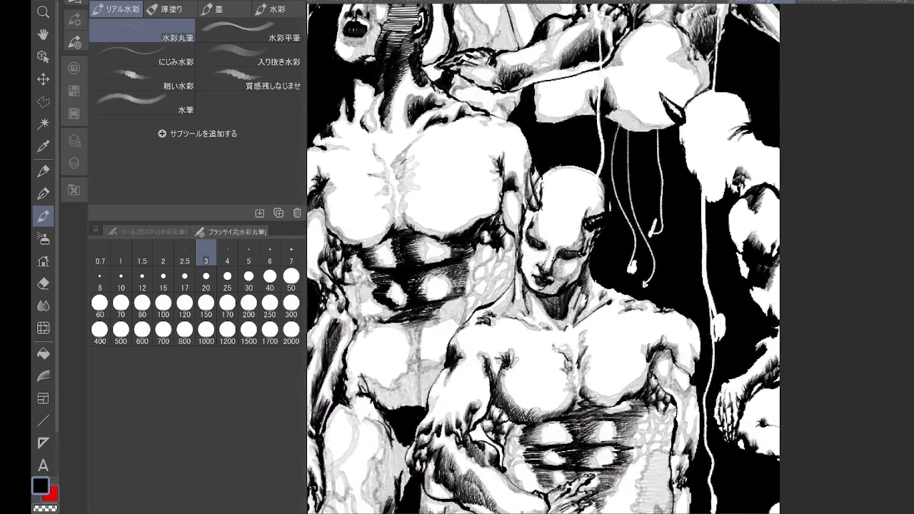
pyautogui.moveTo(643, 336); pyautogui.dragTo(610, 171)
pyautogui.scroll(4, 694, 413)
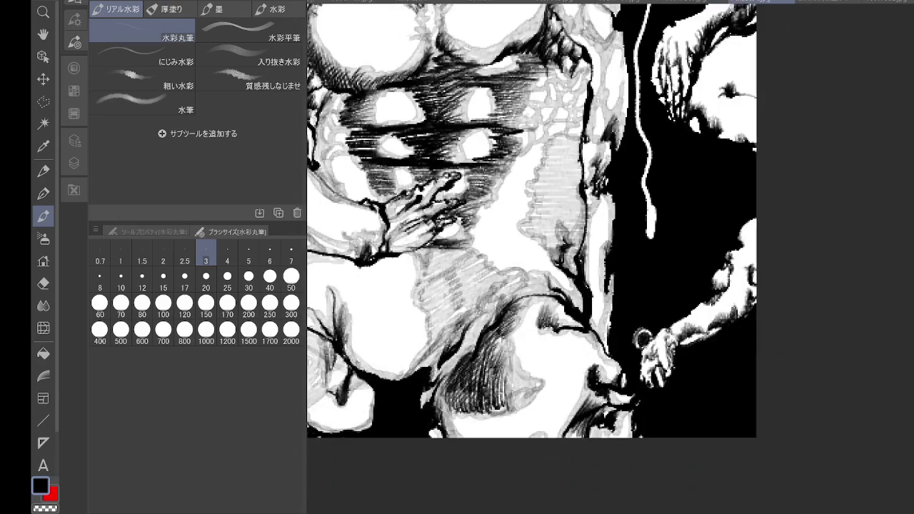
pyautogui.scroll(1, 754, 213)
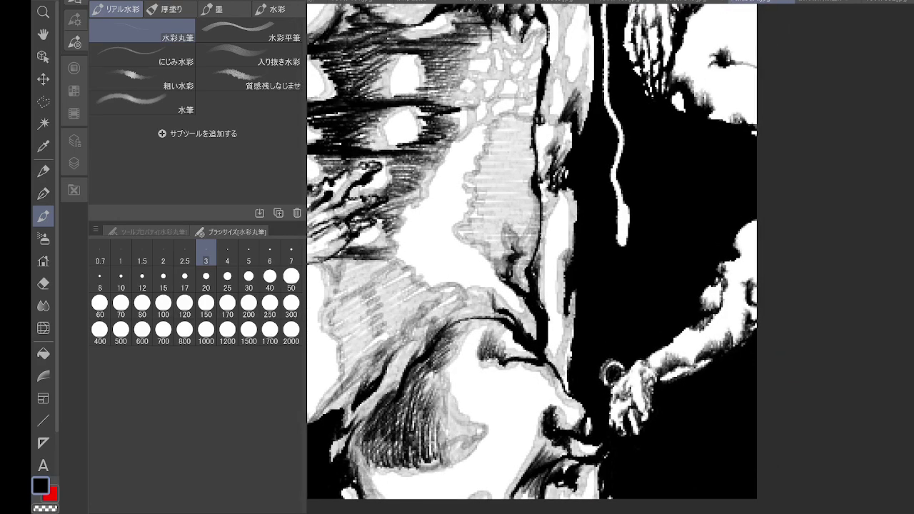
pyautogui.moveTo(750, 224)
pyautogui.mouseDown()
pyautogui.moveTo(740, 251)
pyautogui.moveTo(753, 264)
pyautogui.moveTo(740, 261)
pyautogui.moveTo(748, 266)
pyautogui.moveTo(716, 311)
pyautogui.mouseUp()
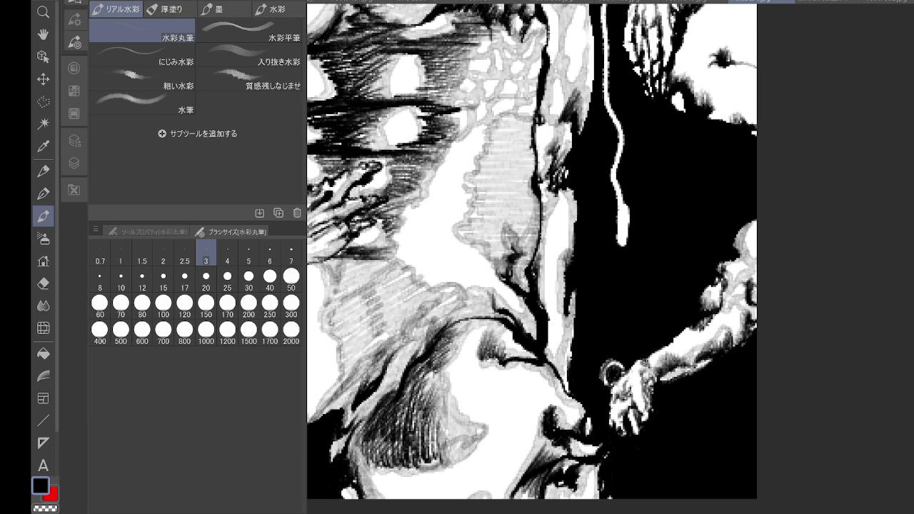
# - Add gray tone to the hand of the small outstretched arm and strengthen the shading along the forearm
pyautogui.moveTo(631, 389)
pyautogui.mouseDown()
pyautogui.moveTo(619, 427)
pyautogui.moveTo(618, 394)
pyautogui.moveTo(641, 399)
pyautogui.moveTo(637, 415)
pyautogui.moveTo(624, 409)
pyautogui.mouseUp()
pyautogui.moveTo(631, 404)
pyautogui.mouseDown()
pyautogui.moveTo(623, 421)
pyautogui.moveTo(638, 430)
pyautogui.moveTo(643, 419)
pyautogui.mouseUp()
pyautogui.moveTo(654, 367)
pyautogui.mouseDown()
pyautogui.moveTo(644, 400)
pyautogui.moveTo(647, 387)
pyautogui.mouseUp()
pyautogui.moveTo(646, 368)
pyautogui.mouseDown()
pyautogui.moveTo(631, 428)
pyautogui.moveTo(660, 364)
pyautogui.moveTo(644, 421)
pyautogui.moveTo(710, 332)
pyautogui.moveTo(696, 367)
pyautogui.moveTo(749, 307)
pyautogui.moveTo(750, 242)
pyautogui.mouseUp()
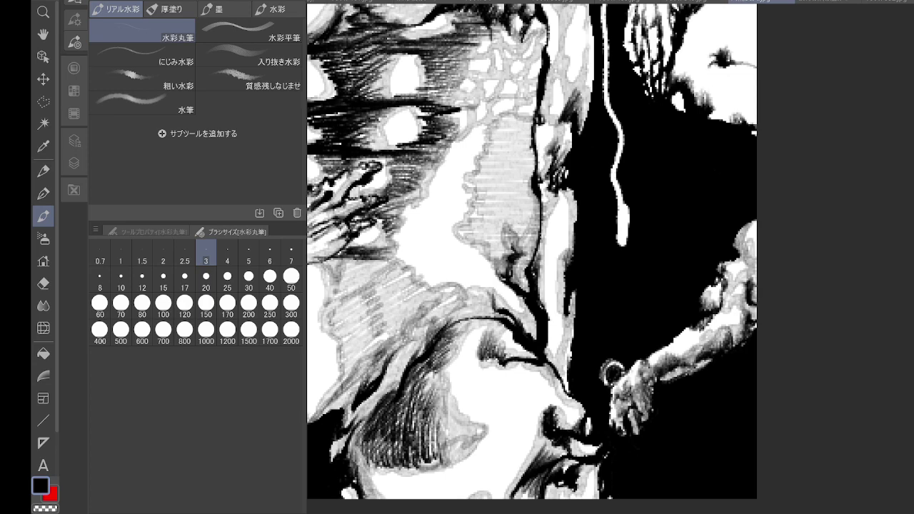
# - Shade the fingers, back of the hand and upper forearm edge of the cropped figure beside the hanging string
pyautogui.moveTo(702, 135); pyautogui.dragTo(668, 358)
pyautogui.scroll(3, 721, 243)
pyautogui.scroll(2, 703, 143)
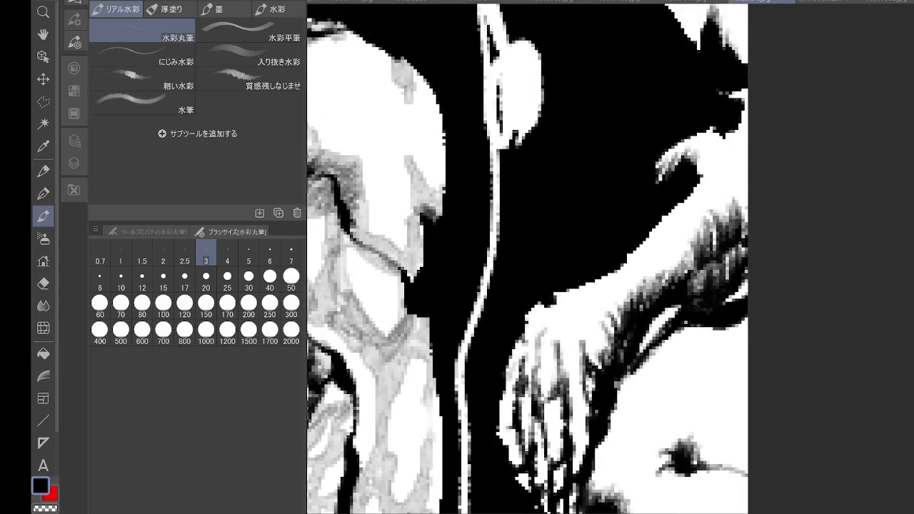
pyautogui.moveTo(664, 175)
pyautogui.mouseDown()
pyautogui.moveTo(675, 154)
pyautogui.moveTo(745, 165)
pyautogui.moveTo(584, 294)
pyautogui.moveTo(514, 367)
pyautogui.moveTo(509, 441)
pyautogui.moveTo(528, 489)
pyautogui.moveTo(527, 380)
pyautogui.moveTo(568, 337)
pyautogui.moveTo(575, 314)
pyautogui.moveTo(585, 336)
pyautogui.moveTo(600, 318)
pyautogui.moveTo(574, 379)
pyautogui.moveTo(577, 464)
pyautogui.moveTo(543, 379)
pyautogui.moveTo(535, 435)
pyautogui.mouseUp()
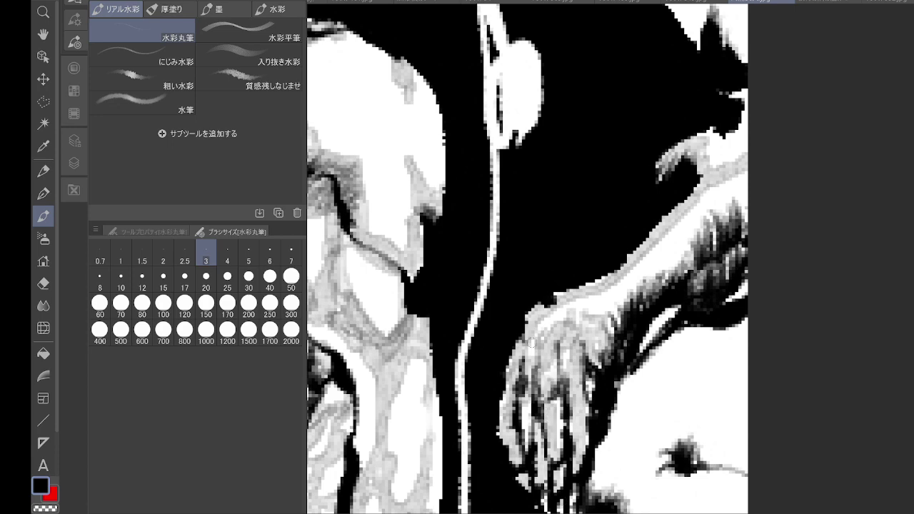
pyautogui.moveTo(593, 385); pyautogui.dragTo(567, 292)
pyautogui.moveTo(628, 230); pyautogui.dragTo(626, 246)
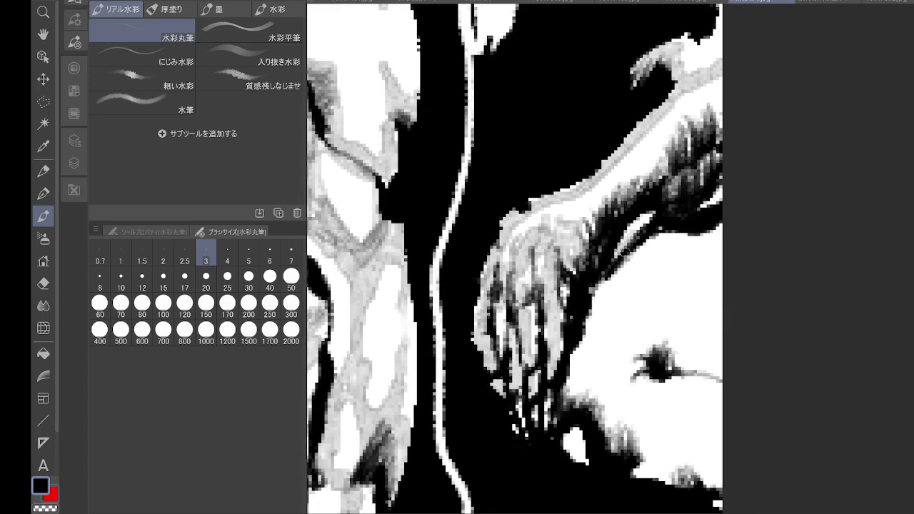
# - Shade around the cropped figure's navel and its crease, and along the belly's upper contour below the forearm
pyautogui.moveTo(645, 344)
pyautogui.mouseDown()
pyautogui.moveTo(664, 353)
pyautogui.moveTo(642, 370)
pyautogui.moveTo(664, 382)
pyautogui.moveTo(685, 372)
pyautogui.moveTo(721, 379)
pyautogui.mouseUp()
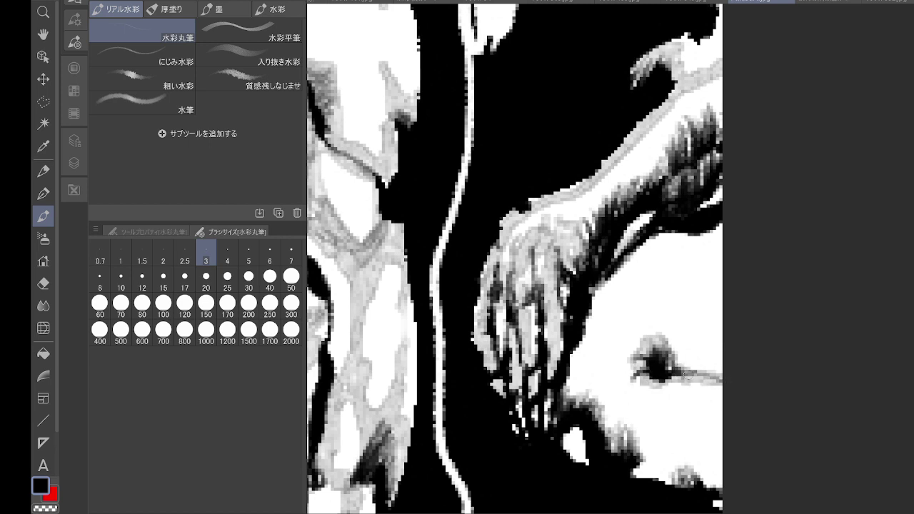
pyautogui.moveTo(674, 352); pyautogui.dragTo(721, 376)
pyautogui.moveTo(669, 230)
pyautogui.mouseDown()
pyautogui.moveTo(617, 274)
pyautogui.moveTo(726, 224)
pyautogui.moveTo(663, 243)
pyautogui.mouseUp()
pyautogui.moveTo(611, 278); pyautogui.dragTo(588, 296)
pyautogui.moveTo(655, 352); pyautogui.dragTo(633, 337)
pyautogui.moveTo(645, 332)
pyautogui.mouseDown()
pyautogui.moveTo(655, 353)
pyautogui.moveTo(641, 370)
pyautogui.mouseUp()
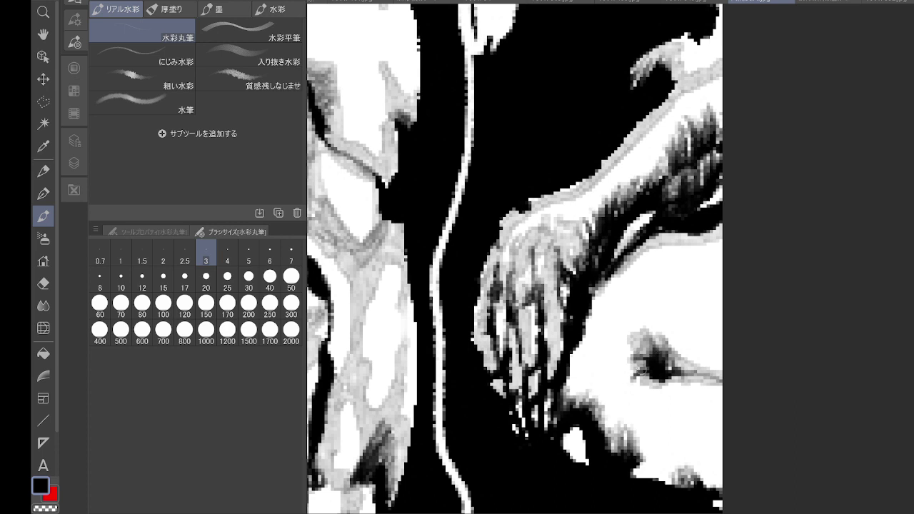
# - Shade the belly's lower contour and build up a broader gray shadow around the navel fold
pyautogui.moveTo(582, 378)
pyautogui.mouseDown()
pyautogui.moveTo(570, 404)
pyautogui.moveTo(588, 395)
pyautogui.moveTo(616, 431)
pyautogui.moveTo(635, 437)
pyautogui.moveTo(638, 457)
pyautogui.moveTo(671, 444)
pyautogui.moveTo(672, 465)
pyautogui.moveTo(658, 462)
pyautogui.moveTo(686, 481)
pyautogui.moveTo(720, 481)
pyautogui.mouseUp()
pyautogui.moveTo(671, 383); pyautogui.dragTo(720, 385)
pyautogui.moveTo(673, 383)
pyautogui.mouseDown()
pyautogui.moveTo(648, 390)
pyautogui.moveTo(739, 406)
pyautogui.moveTo(705, 381)
pyautogui.moveTo(667, 383)
pyautogui.moveTo(721, 397)
pyautogui.mouseUp()
pyautogui.moveTo(702, 377); pyautogui.dragTo(686, 373)
pyautogui.moveTo(662, 341)
pyautogui.mouseDown()
pyautogui.moveTo(720, 371)
pyautogui.moveTo(645, 334)
pyautogui.moveTo(634, 370)
pyautogui.mouseUp()
pyautogui.moveTo(573, 358); pyautogui.dragTo(603, 413)
pyautogui.moveTo(642, 348)
pyautogui.mouseDown()
pyautogui.moveTo(626, 365)
pyautogui.moveTo(619, 358)
pyautogui.mouseUp()
pyautogui.moveTo(615, 273); pyautogui.dragTo(587, 301)
pyautogui.moveTo(663, 333); pyautogui.dragTo(712, 371)
pyautogui.moveTo(664, 348); pyautogui.dragTo(720, 364)
pyautogui.moveTo(720, 343); pyautogui.dragTo(655, 334)
pyautogui.moveTo(714, 362)
pyautogui.mouseDown()
pyautogui.moveTo(685, 356)
pyautogui.moveTo(720, 376)
pyautogui.moveTo(674, 343)
pyautogui.moveTo(707, 377)
pyautogui.mouseUp()
pyautogui.moveTo(665, 380); pyautogui.dragTo(719, 389)
# - Shade the bowed horned figure's face contour and the creases at the back of its neck in light gray
pyautogui.scroll(-5, 703, 316)
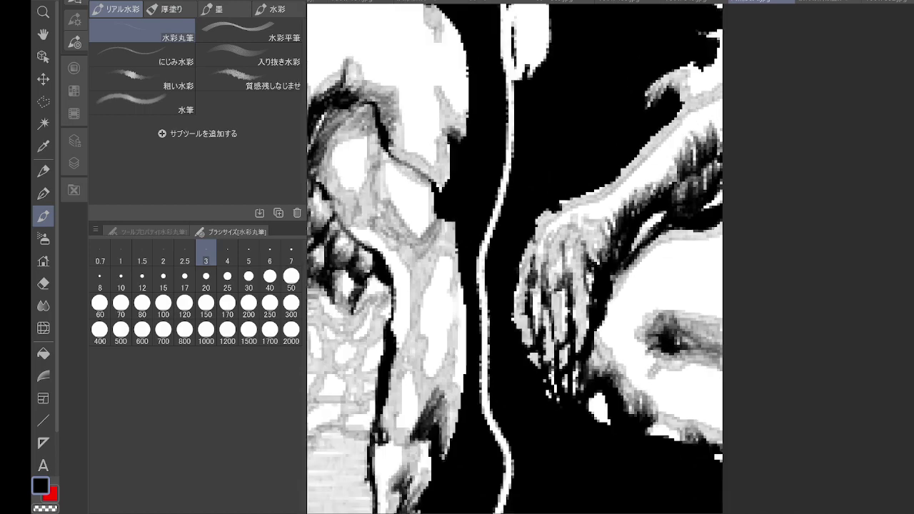
pyautogui.scroll(-3, 717, 168)
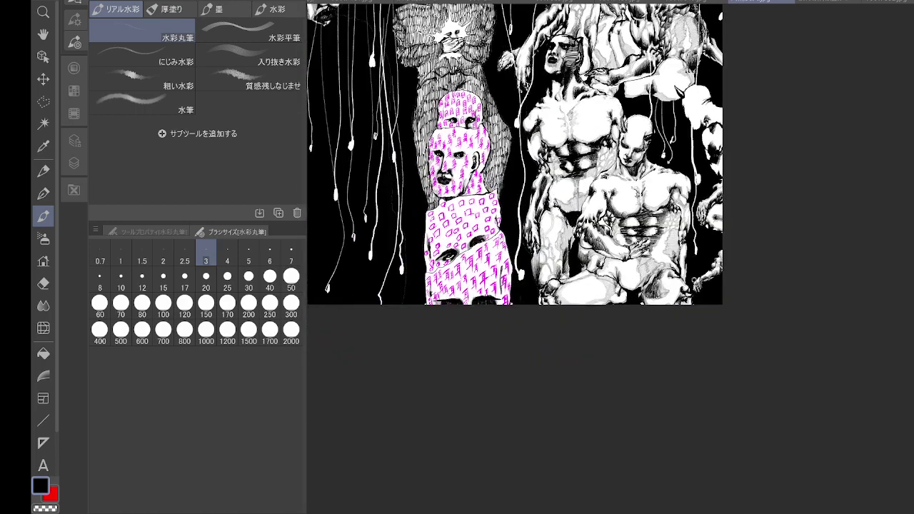
pyautogui.moveTo(721, 132); pyautogui.dragTo(694, 286)
pyautogui.scroll(5, 694, 285)
pyautogui.scroll(4, 525, 257)
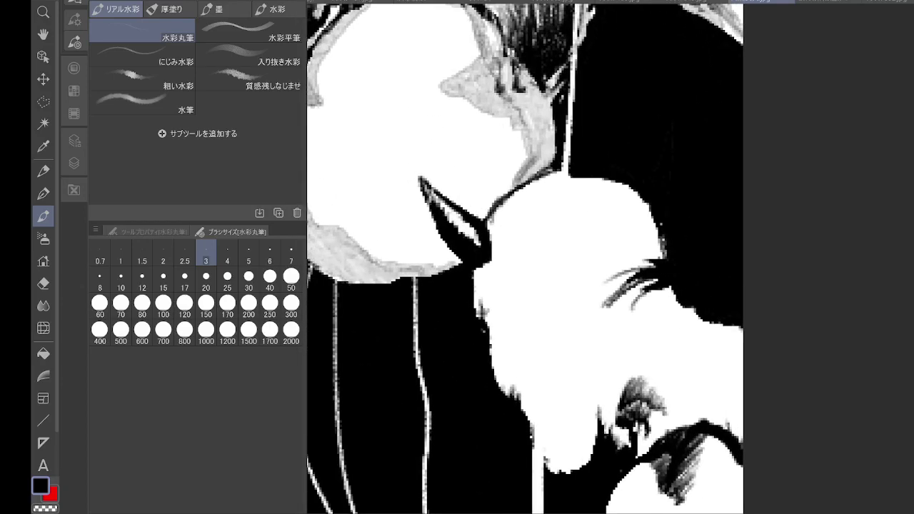
pyautogui.moveTo(479, 263)
pyautogui.mouseDown()
pyautogui.moveTo(477, 313)
pyautogui.moveTo(492, 350)
pyautogui.moveTo(532, 438)
pyautogui.moveTo(562, 469)
pyautogui.mouseUp()
pyautogui.moveTo(600, 310)
pyautogui.mouseDown()
pyautogui.moveTo(646, 268)
pyautogui.moveTo(660, 233)
pyautogui.moveTo(630, 267)
pyautogui.moveTo(653, 253)
pyautogui.mouseUp()
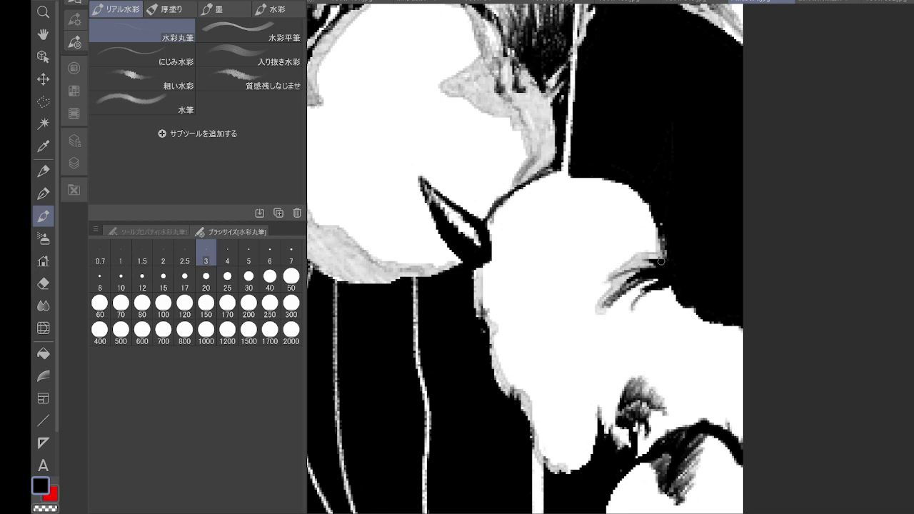
pyautogui.moveTo(630, 297)
pyautogui.mouseDown()
pyautogui.moveTo(647, 289)
pyautogui.moveTo(642, 302)
pyautogui.moveTo(671, 290)
pyautogui.mouseUp()
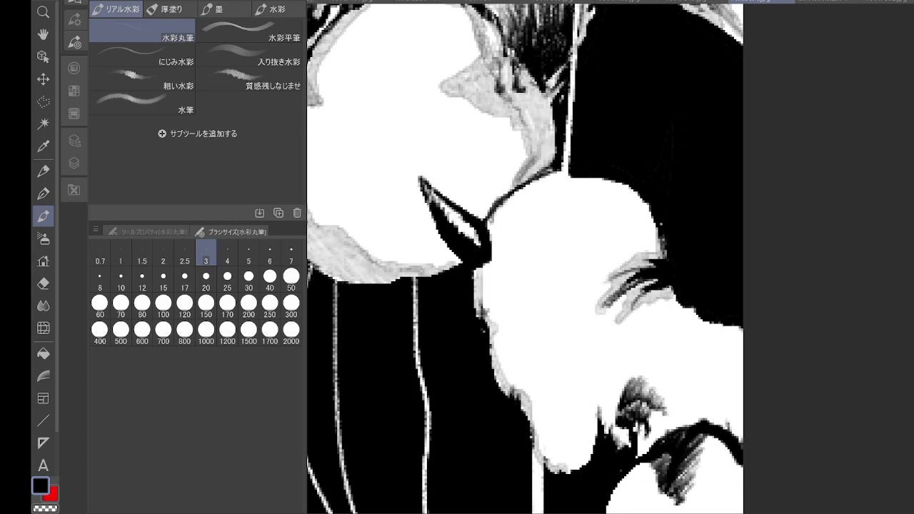
# - Shade the area beneath the bowed figure's chin and its shoulder contour, and darken the neck creases
pyautogui.scroll(-3, 524, 257)
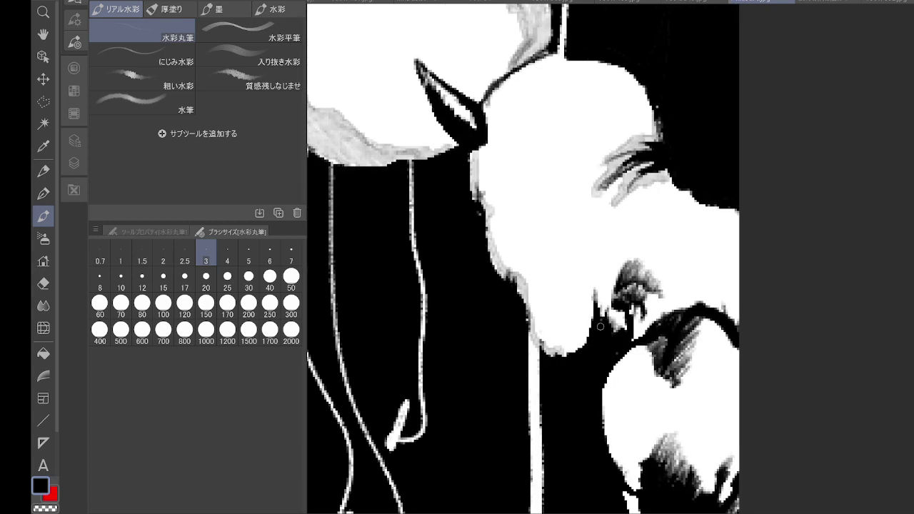
pyautogui.moveTo(599, 326)
pyautogui.mouseDown()
pyautogui.moveTo(597, 296)
pyautogui.moveTo(619, 318)
pyautogui.moveTo(623, 268)
pyautogui.moveTo(630, 288)
pyautogui.moveTo(641, 270)
pyautogui.moveTo(644, 331)
pyautogui.moveTo(656, 288)
pyautogui.moveTo(658, 319)
pyautogui.moveTo(677, 297)
pyautogui.moveTo(704, 307)
pyautogui.mouseUp()
pyautogui.moveTo(648, 317); pyautogui.dragTo(636, 336)
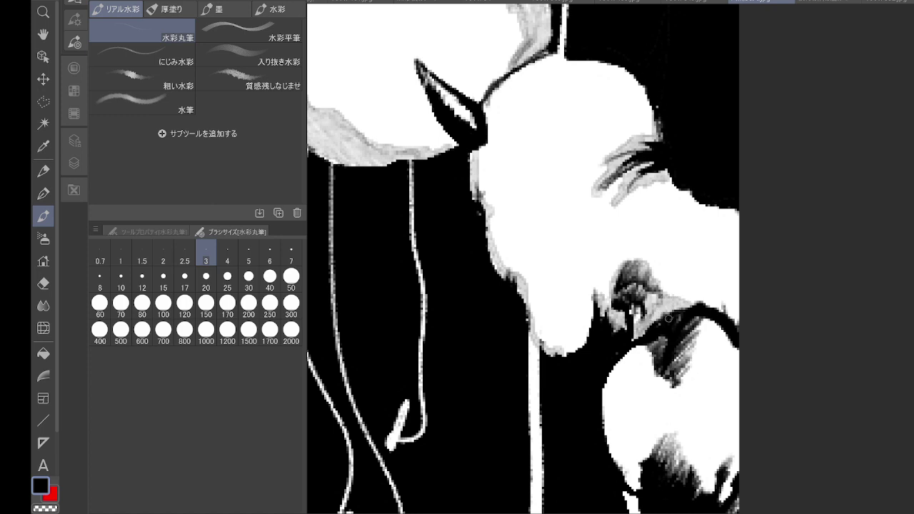
pyautogui.moveTo(708, 307); pyautogui.dragTo(743, 325)
pyautogui.moveTo(635, 175)
pyautogui.mouseDown()
pyautogui.moveTo(608, 193)
pyautogui.moveTo(619, 214)
pyautogui.moveTo(668, 183)
pyautogui.moveTo(642, 144)
pyautogui.moveTo(610, 163)
pyautogui.mouseUp()
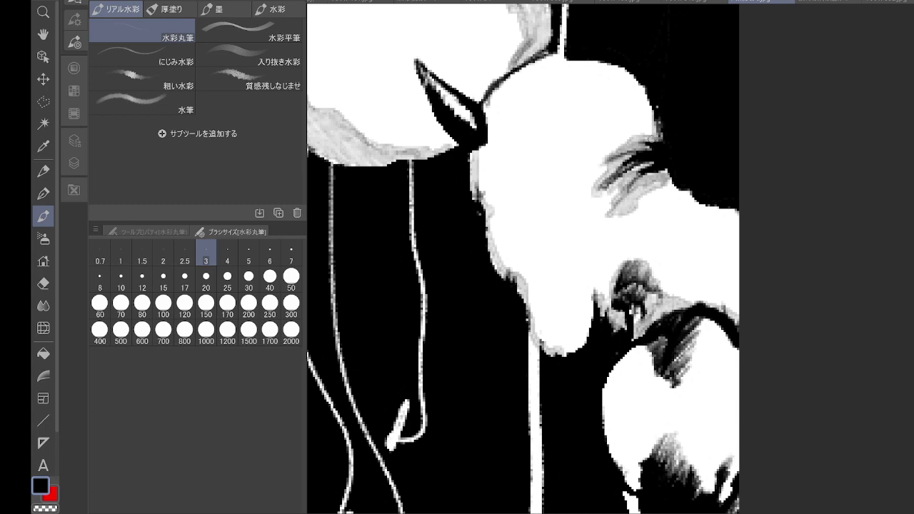
# - Draw a web of light gray muscle shadows across the white area below the bowed figure's shoulder
pyautogui.moveTo(527, 319); pyautogui.dragTo(511, 196)
pyautogui.moveTo(631, 223)
pyautogui.mouseDown()
pyautogui.moveTo(653, 263)
pyautogui.moveTo(622, 354)
pyautogui.moveTo(612, 343)
pyautogui.moveTo(624, 338)
pyautogui.moveTo(648, 291)
pyautogui.moveTo(660, 336)
pyautogui.moveTo(692, 371)
pyautogui.moveTo(706, 331)
pyautogui.mouseUp()
pyautogui.moveTo(684, 194)
pyautogui.mouseDown()
pyautogui.moveTo(701, 207)
pyautogui.moveTo(720, 265)
pyautogui.moveTo(663, 247)
pyautogui.moveTo(707, 269)
pyautogui.moveTo(667, 322)
pyautogui.moveTo(678, 282)
pyautogui.moveTo(660, 307)
pyautogui.moveTo(683, 307)
pyautogui.moveTo(676, 305)
pyautogui.moveTo(704, 329)
pyautogui.moveTo(705, 266)
pyautogui.moveTo(720, 270)
pyautogui.moveTo(706, 377)
pyautogui.moveTo(704, 231)
pyautogui.mouseUp()
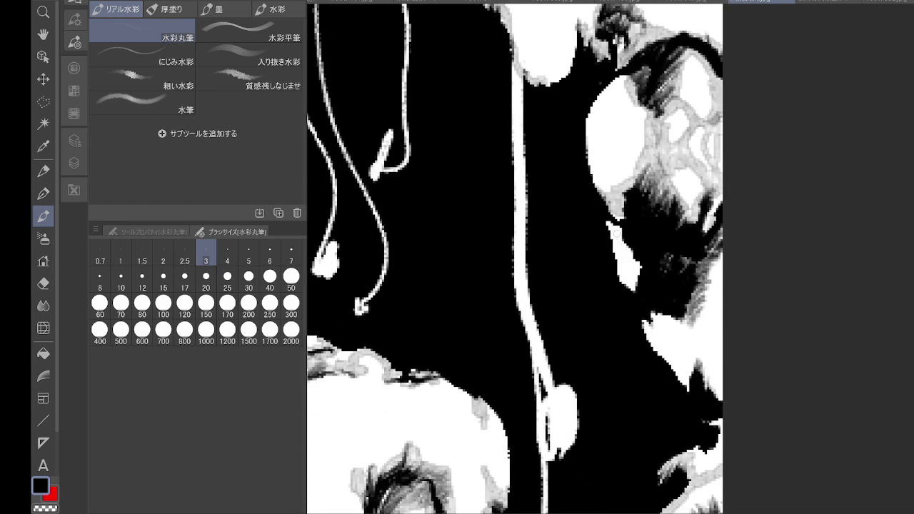
# - Shade the narrow white sliver and the pointed white shapes below the bowed figure's dark torso shadow
pyautogui.moveTo(615, 233)
pyautogui.mouseDown()
pyautogui.moveTo(637, 267)
pyautogui.moveTo(632, 290)
pyautogui.moveTo(605, 239)
pyautogui.moveTo(632, 293)
pyautogui.mouseUp()
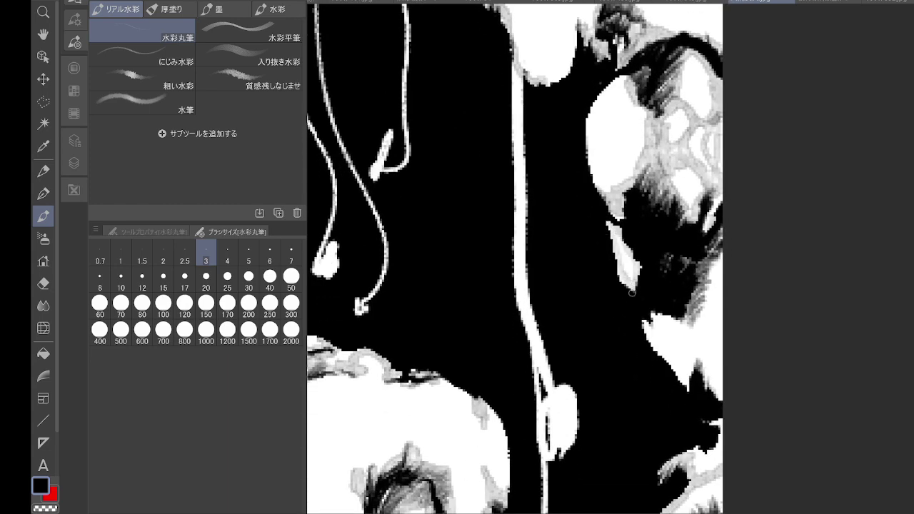
pyautogui.moveTo(701, 263); pyautogui.dragTo(691, 311)
pyautogui.moveTo(710, 255)
pyautogui.mouseDown()
pyautogui.moveTo(697, 317)
pyautogui.moveTo(681, 327)
pyautogui.mouseUp()
pyautogui.moveTo(681, 327)
pyautogui.mouseDown()
pyautogui.moveTo(673, 323)
pyautogui.moveTo(651, 344)
pyautogui.moveTo(686, 379)
pyautogui.moveTo(684, 325)
pyautogui.moveTo(694, 375)
pyautogui.moveTo(702, 324)
pyautogui.moveTo(718, 360)
pyautogui.moveTo(718, 397)
pyautogui.mouseUp()
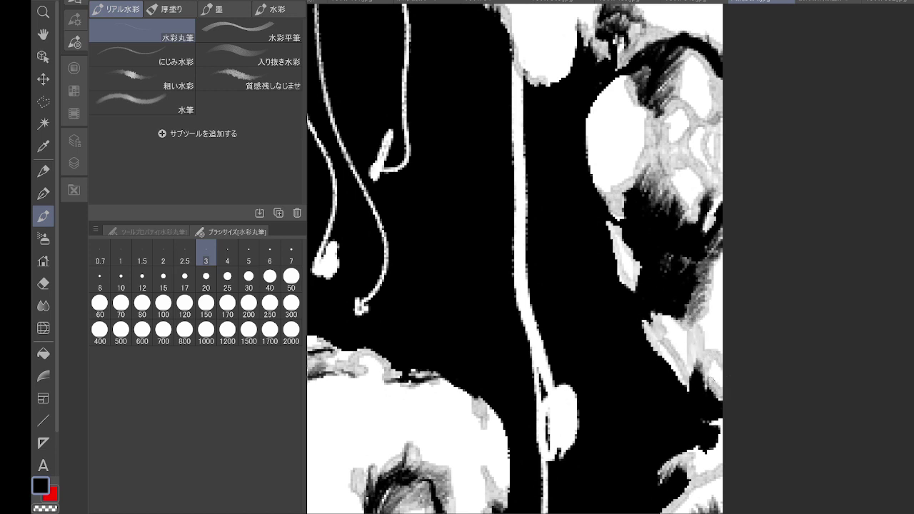
pyautogui.moveTo(714, 364)
pyautogui.mouseDown()
pyautogui.moveTo(712, 258)
pyautogui.moveTo(698, 236)
pyautogui.mouseUp()
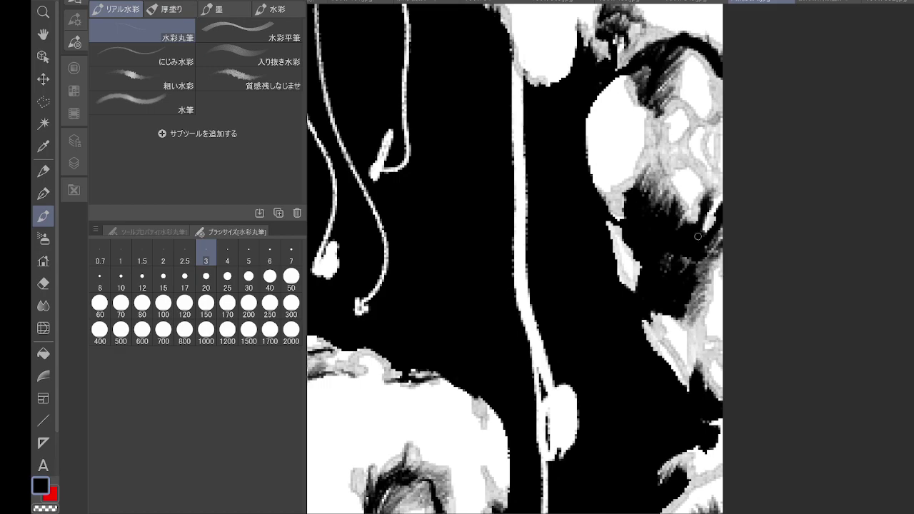
pyautogui.scroll(-10, 514, 257)
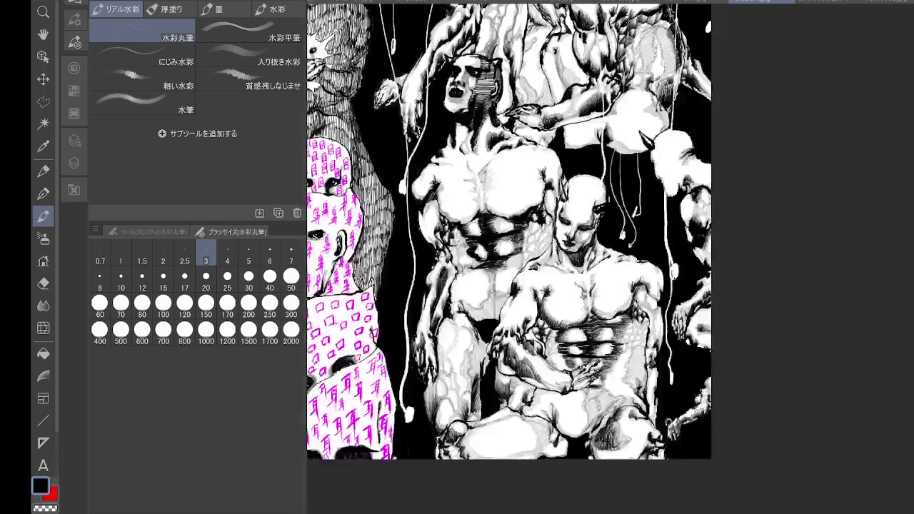
# - View the whole black-and-white illustration without the side palettes and close that document
pyautogui.scroll(-1, 714, 235)
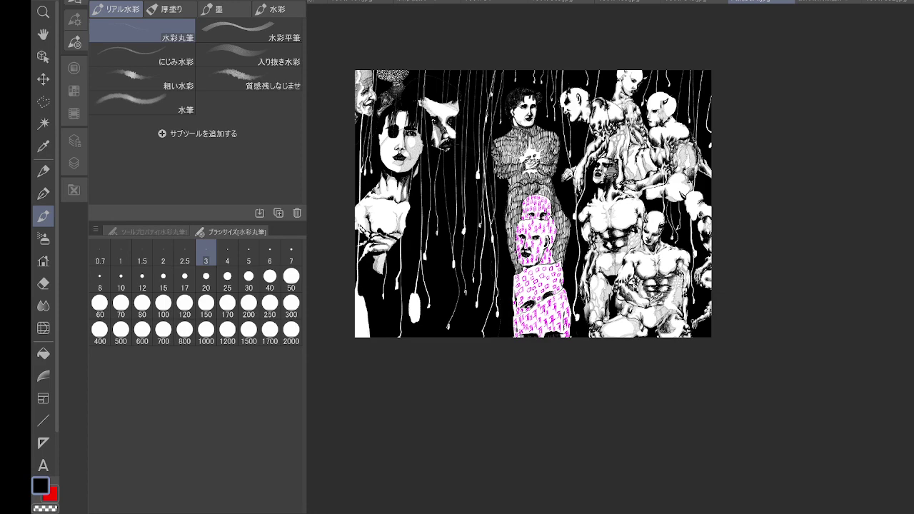
pyautogui.scroll(-1, 711, 239)
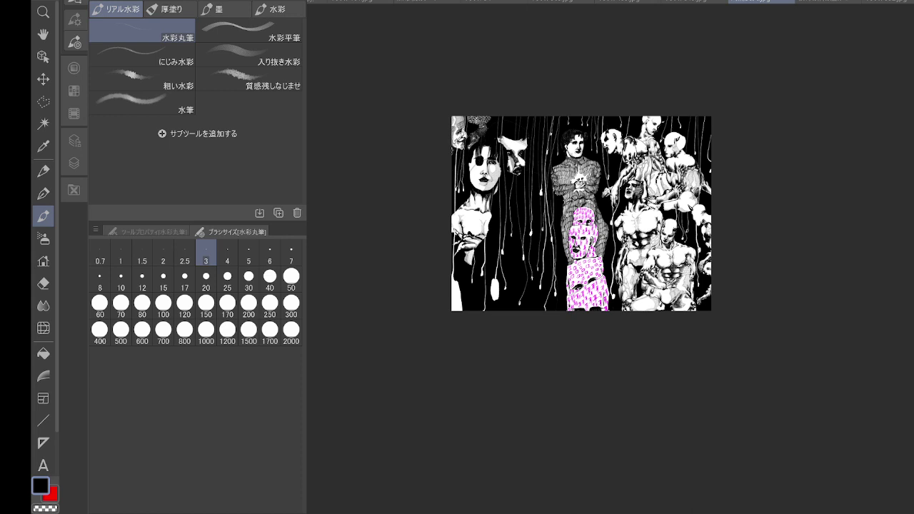
pyautogui.press('Tab')
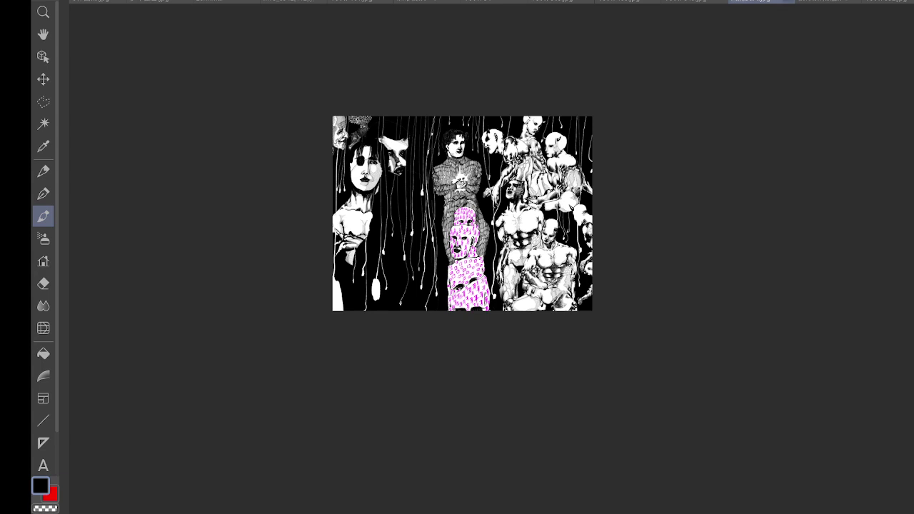
pyautogui.hotkey('ctrl', 'w')
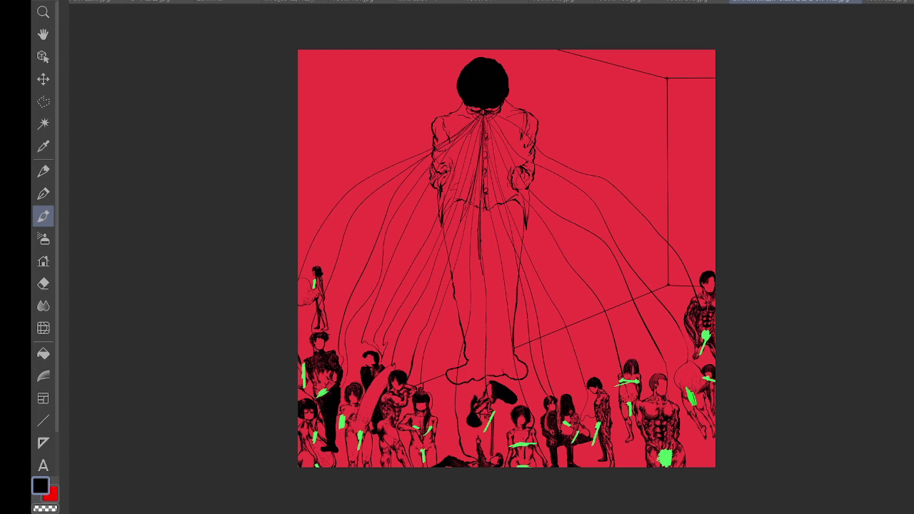
# - Look through the other open illustrations, examining the small figures in the red one, and bring up the blank white canvas
pyautogui.scroll(6, 298, 363)
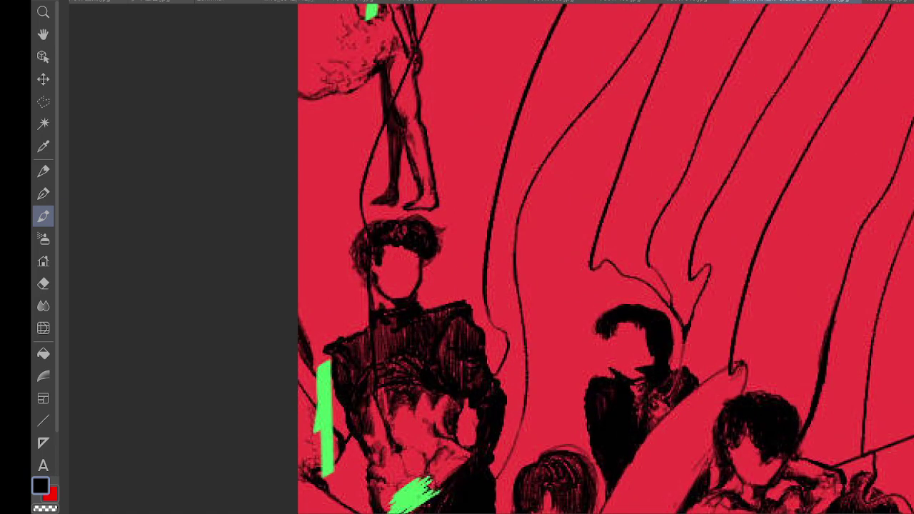
pyautogui.scroll(-6, 307, 363)
pyautogui.scroll(2, 307, 362)
pyautogui.scroll(-3, 307, 329)
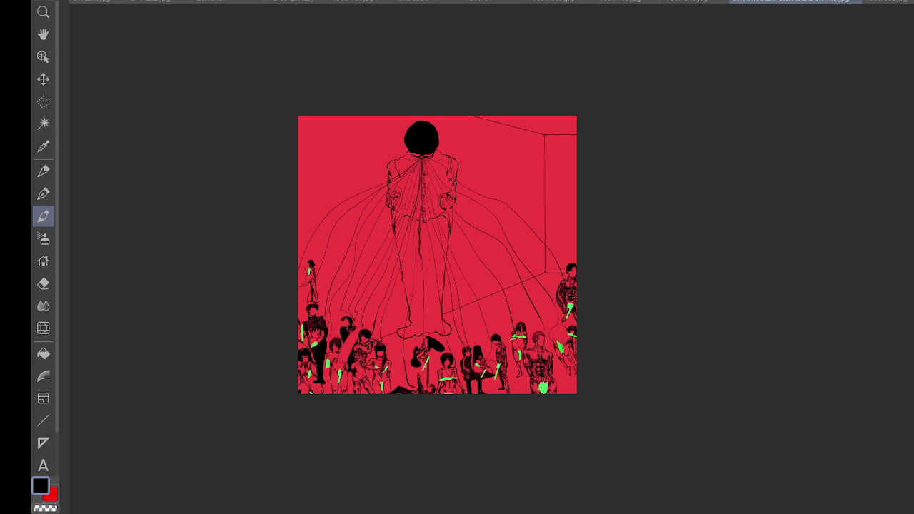
pyautogui.hotkey('ctrl', 'Tab')
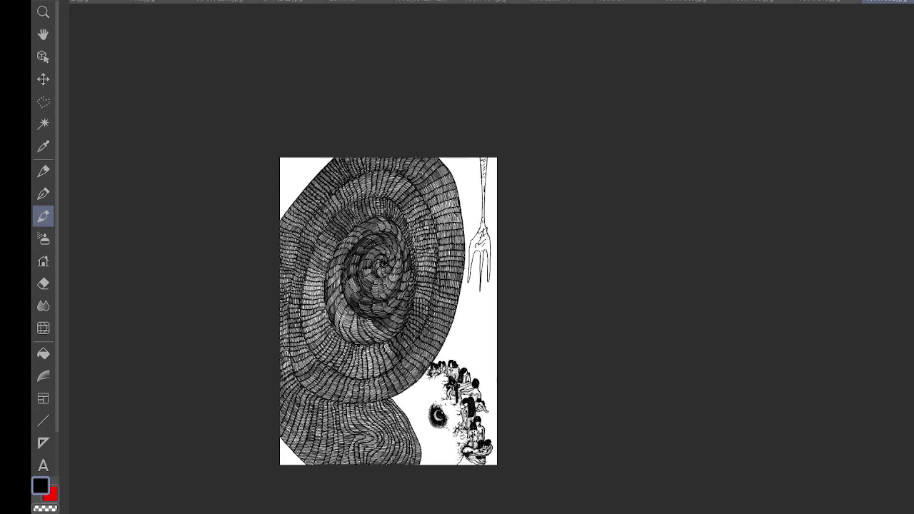
pyautogui.hotkey('ctrl', 'Tab')
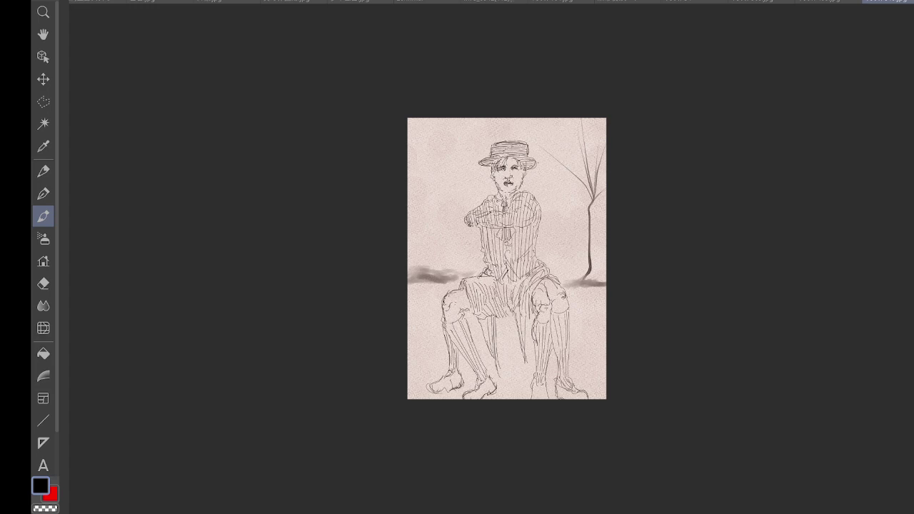
pyautogui.hotkey('ctrl', 'Tab')
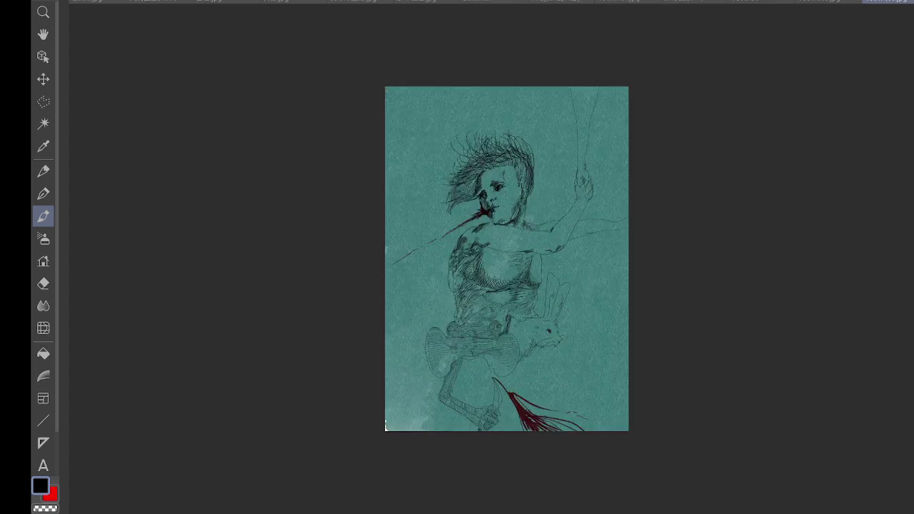
pyautogui.hotkey('ctrl', 'Tab')
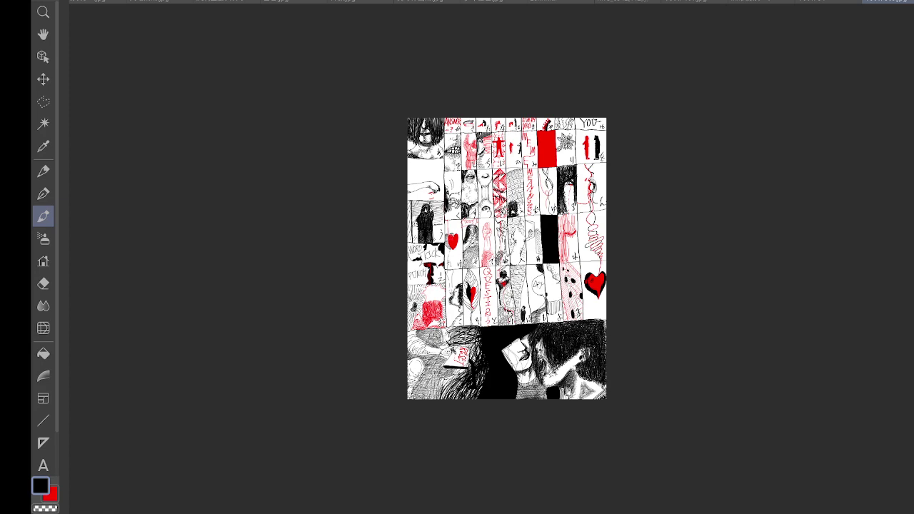
pyautogui.hotkey('ctrl', 'Tab')
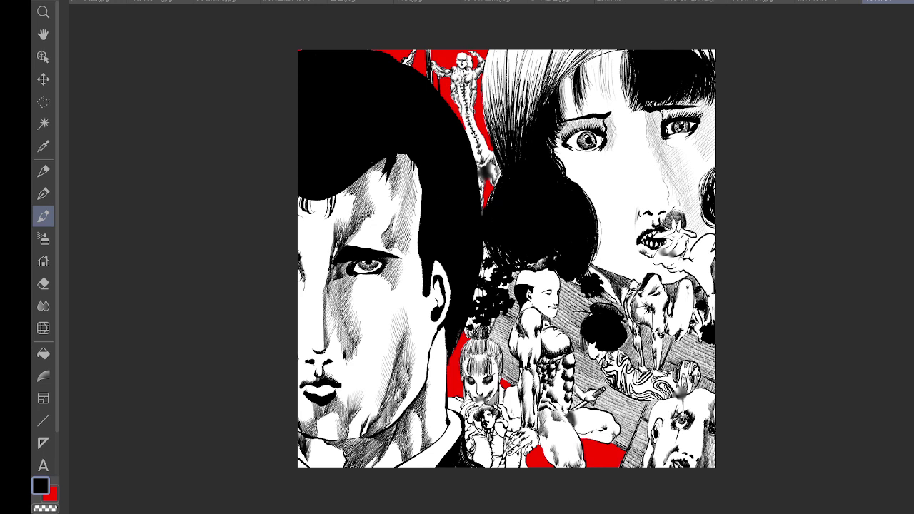
pyautogui.hotkey('ctrl', 'Tab')
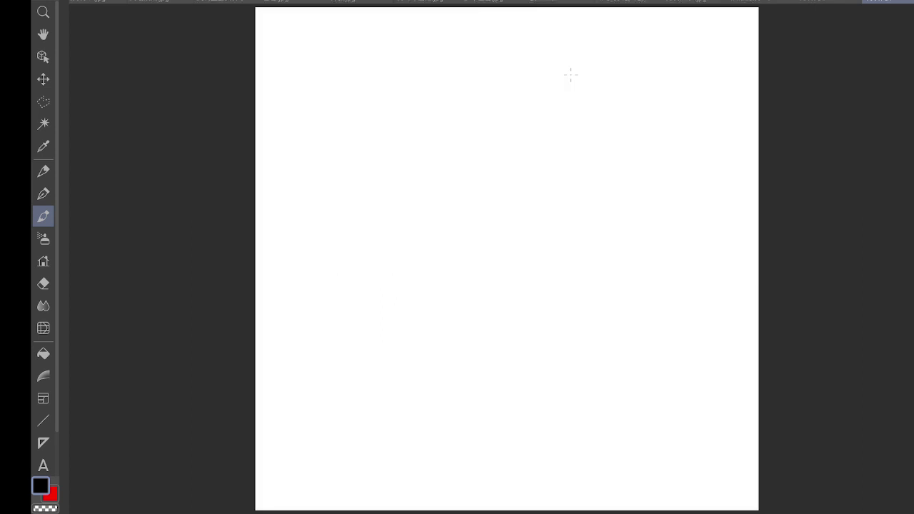
# - Switch to the pen tool for line work on the blank canvas and tilt the canvas for drawing
pyautogui.moveTo(571, 91); pyautogui.dragTo(641, 3)
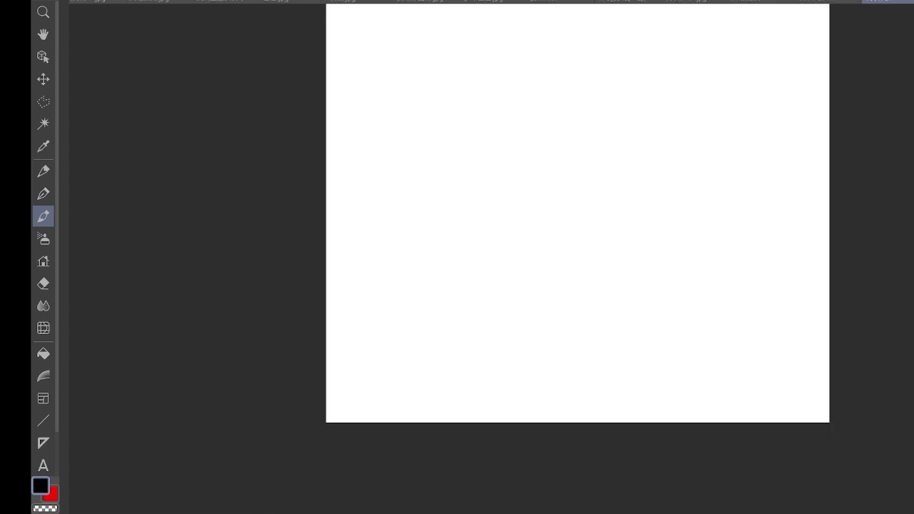
pyautogui.moveTo(643, 321); pyautogui.dragTo(666, 280)
pyautogui.press('p')
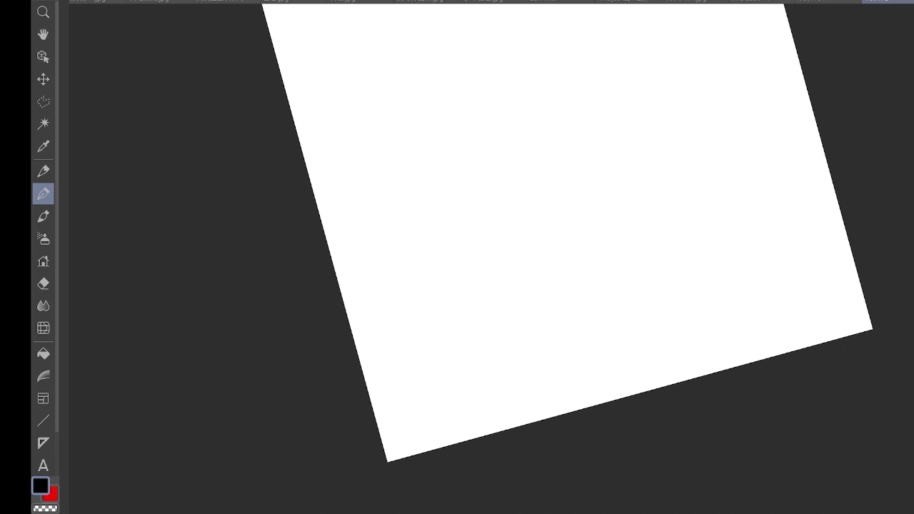
pyautogui.moveTo(423, 84); pyautogui.dragTo(435, 131)
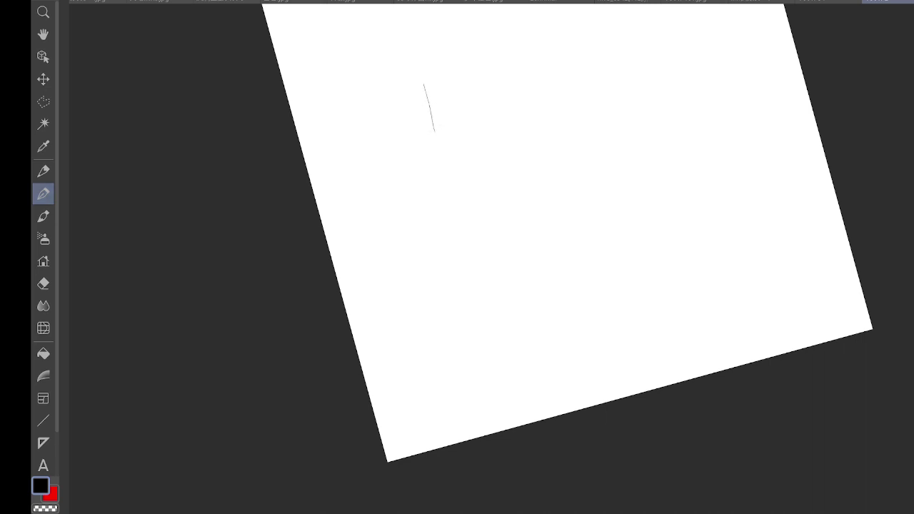
pyautogui.hotkey('ctrl', 'z')
pyautogui.press('^')
pyautogui.press('^')
pyautogui.press('^')
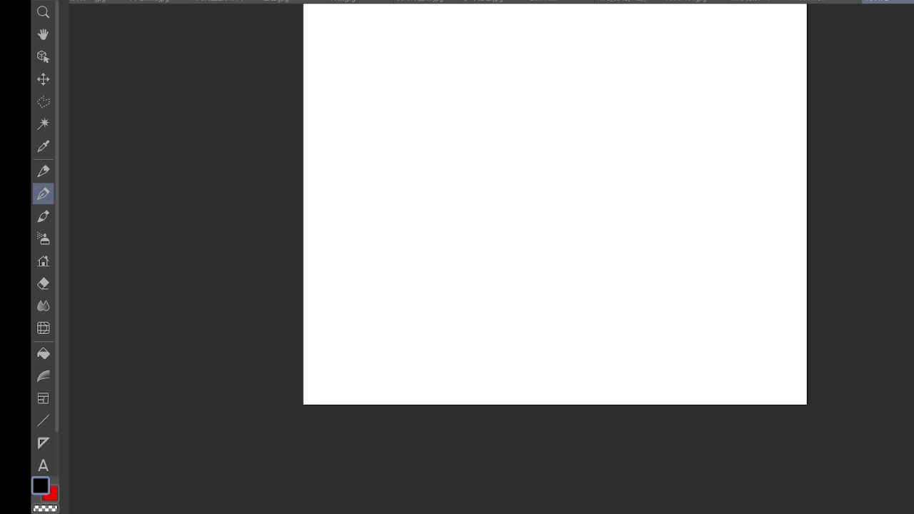
# - Draw the broken outline of a man's hair from the canvas's left edge and the wavy hairline with a sideburn beneath it
pyautogui.moveTo(537, 96); pyautogui.dragTo(528, 212)
pyautogui.scroll(-1, 528, 212)
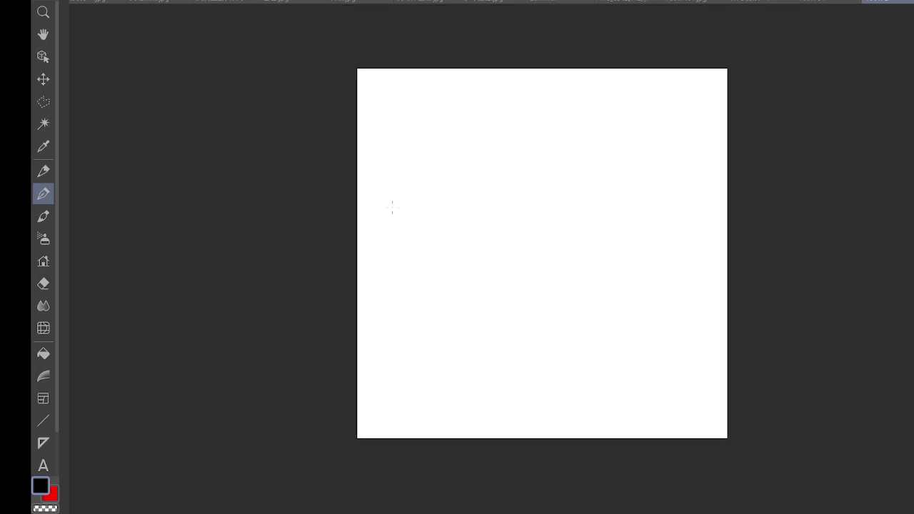
pyautogui.moveTo(355, 213)
pyautogui.mouseDown()
pyautogui.moveTo(401, 218)
pyautogui.moveTo(435, 202)
pyautogui.moveTo(457, 250)
pyautogui.mouseUp()
pyautogui.hotkey('ctrl', 'z')
pyautogui.moveTo(471, 183); pyautogui.dragTo(476, 194)
pyautogui.moveTo(480, 253)
pyautogui.mouseDown()
pyautogui.moveTo(476, 277)
pyautogui.moveTo(471, 219)
pyautogui.mouseUp()
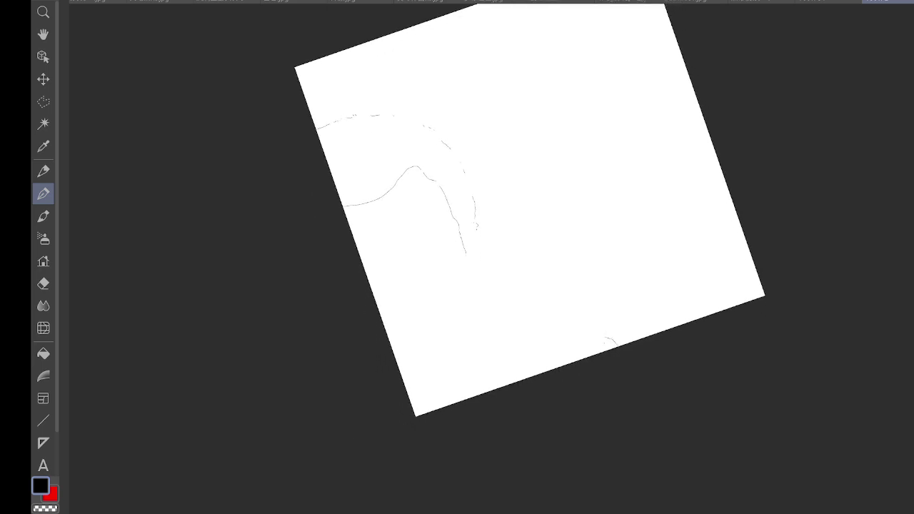
pyautogui.hotkey('ctrl', 'z')
# - Draw the man's ear beside the sideburn, with its outer contour, inner folds and lobe detail
pyautogui.scroll(4, 358, 253)
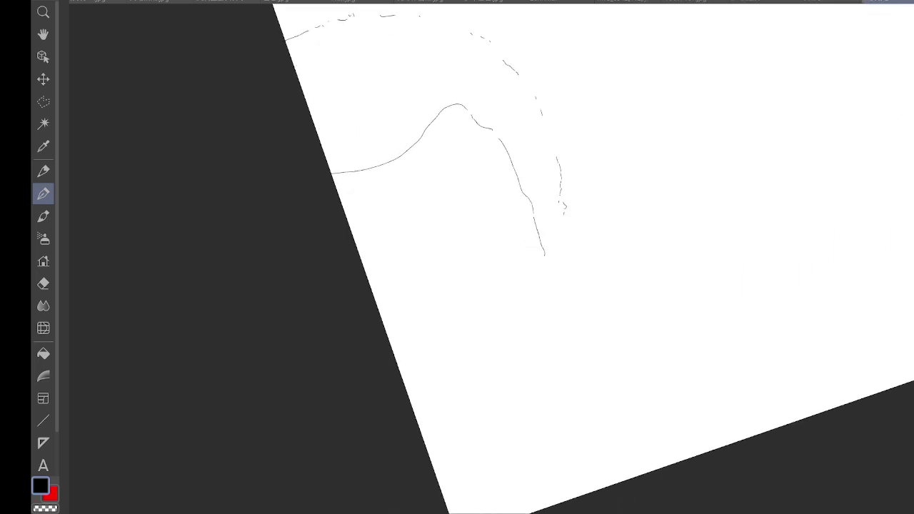
pyautogui.moveTo(544, 254)
pyautogui.mouseDown()
pyautogui.moveTo(551, 279)
pyautogui.moveTo(565, 209)
pyautogui.moveTo(579, 200)
pyautogui.moveTo(613, 248)
pyautogui.moveTo(617, 289)
pyautogui.moveTo(585, 334)
pyautogui.mouseUp()
pyautogui.moveTo(576, 291); pyautogui.dragTo(587, 292)
pyautogui.moveTo(577, 251); pyautogui.dragTo(602, 253)
pyautogui.moveTo(590, 298); pyautogui.dragTo(581, 310)
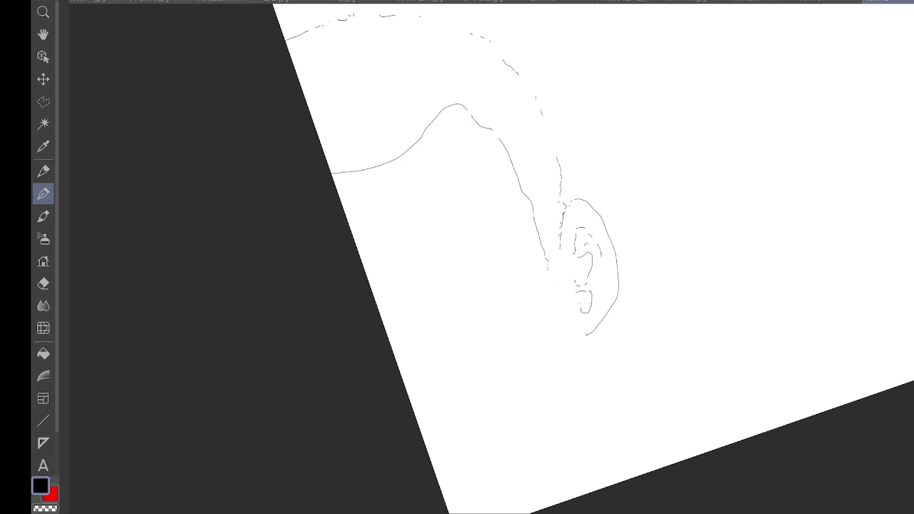
pyautogui.moveTo(602, 261); pyautogui.dragTo(604, 293)
# - Add small forehead marks, outline the arched eyebrow, and draw the face contour from below the ear to the canvas's bottom edge
pyautogui.moveTo(506, 196); pyautogui.dragTo(512, 207)
pyautogui.moveTo(512, 249); pyautogui.dragTo(513, 266)
pyautogui.moveTo(427, 312); pyautogui.dragTo(500, 272)
pyautogui.moveTo(421, 314)
pyautogui.mouseDown()
pyautogui.moveTo(432, 320)
pyautogui.moveTo(528, 283)
pyautogui.moveTo(530, 162)
pyautogui.moveTo(561, 159)
pyautogui.moveTo(585, 306)
pyautogui.moveTo(556, 400)
pyautogui.mouseUp()
pyautogui.scroll(4, 646, 357)
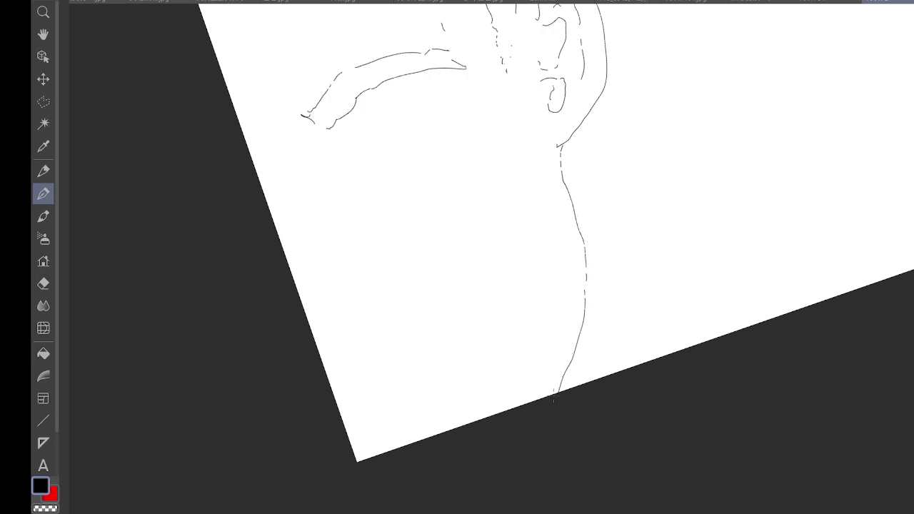
# - Draw the back of the man's neck from the earlobe down, with the shirt collar and the start of the shoulder
pyautogui.hotkey('ctrl', '-')
pyautogui.hotkey('ctrl', '-')
pyautogui.hotkey('ctrl', '-')
pyautogui.scroll(3, 754, 327)
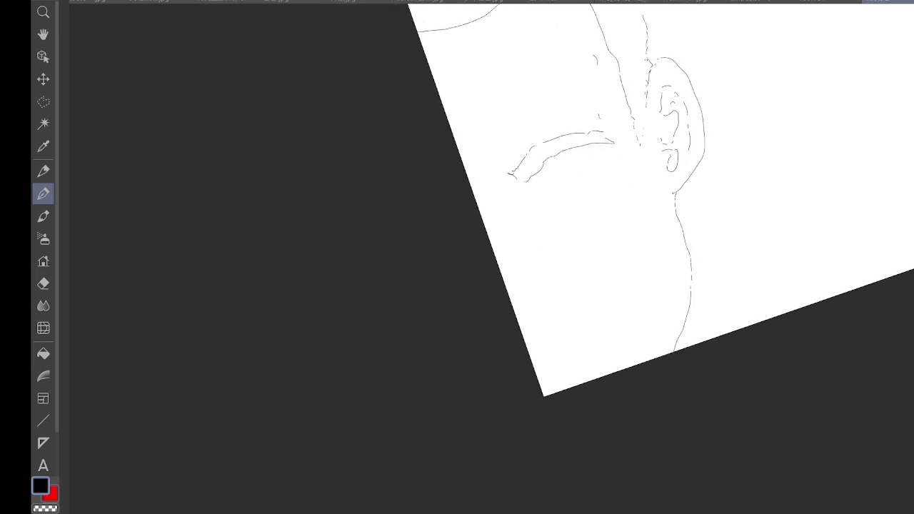
pyautogui.moveTo(752, 363); pyautogui.dragTo(701, 383)
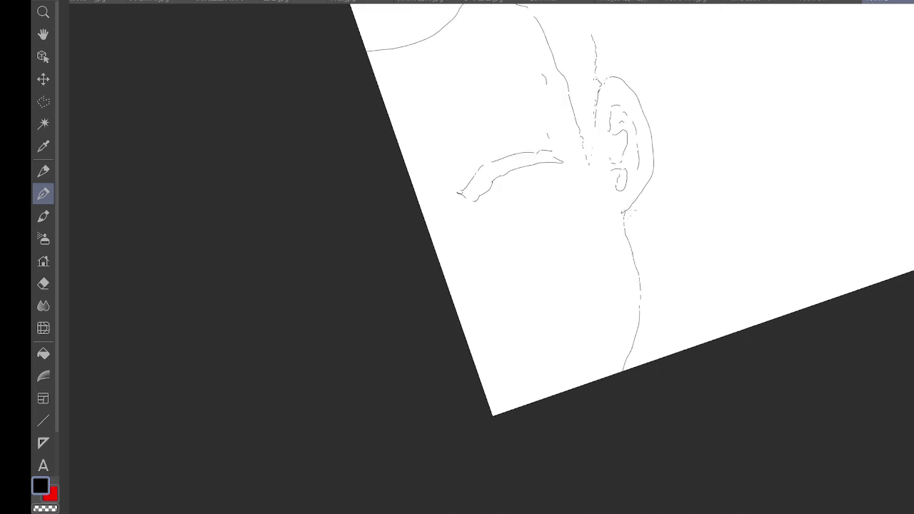
pyautogui.moveTo(630, 213); pyautogui.dragTo(630, 231)
pyautogui.hotkey('ctrl', 'z')
pyautogui.scroll(4, 767, 322)
pyautogui.moveTo(767, 323); pyautogui.dragTo(778, 367)
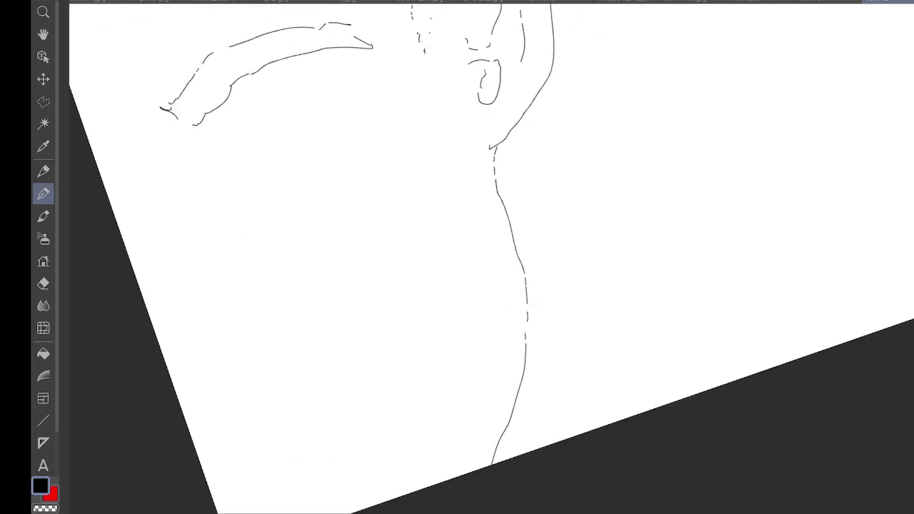
pyautogui.moveTo(504, 142)
pyautogui.mouseDown()
pyautogui.moveTo(558, 322)
pyautogui.moveTo(575, 353)
pyautogui.moveTo(571, 342)
pyautogui.moveTo(585, 350)
pyautogui.moveTo(572, 343)
pyautogui.moveTo(588, 372)
pyautogui.moveTo(559, 441)
pyautogui.mouseUp()
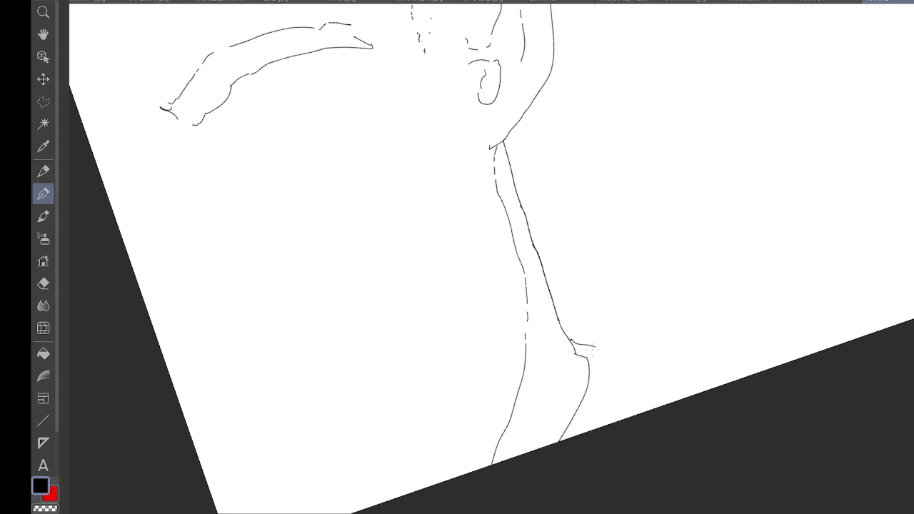
pyautogui.moveTo(574, 352)
pyautogui.mouseDown()
pyautogui.moveTo(599, 346)
pyautogui.moveTo(600, 380)
pyautogui.moveTo(583, 433)
pyautogui.mouseUp()
pyautogui.moveTo(601, 348)
pyautogui.mouseDown()
pyautogui.moveTo(629, 392)
pyautogui.moveTo(744, 396)
pyautogui.mouseUp()
pyautogui.scroll(-4, 743, 396)
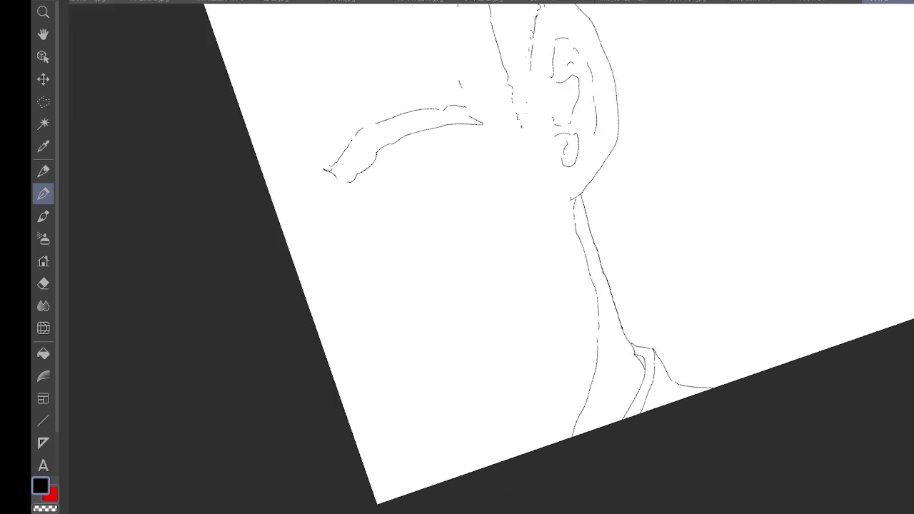
# - Check the whole head sketch upright and compare it with the red and black collage of large faces
pyautogui.scroll(-2, 789, 356)
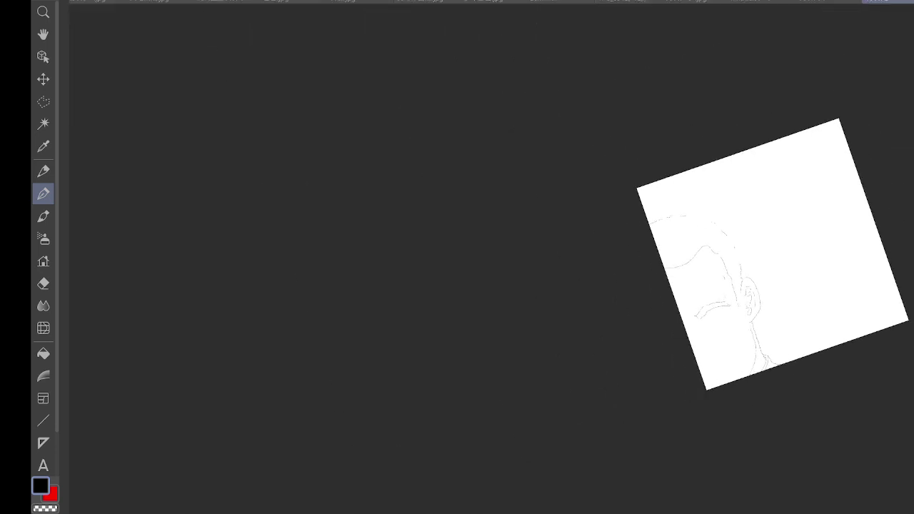
pyautogui.hotkey('ctrl', '@')
pyautogui.moveTo(913, 163); pyautogui.dragTo(684, 212)
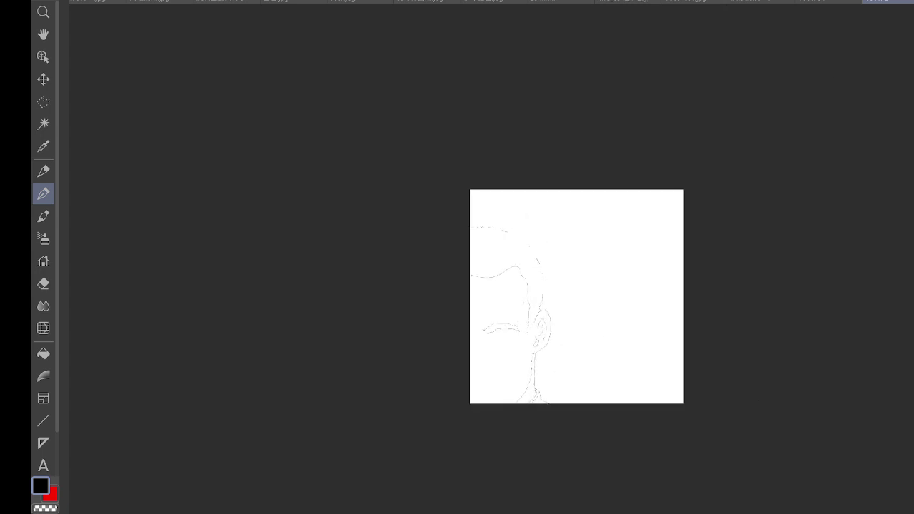
pyautogui.scroll(4, 683, 212)
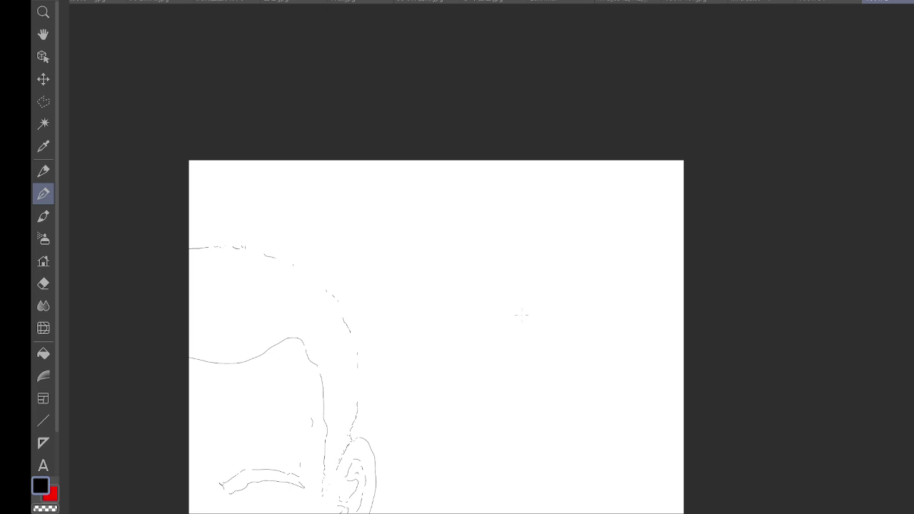
pyautogui.hotkey('ctrl', 'shift', 'Tab')
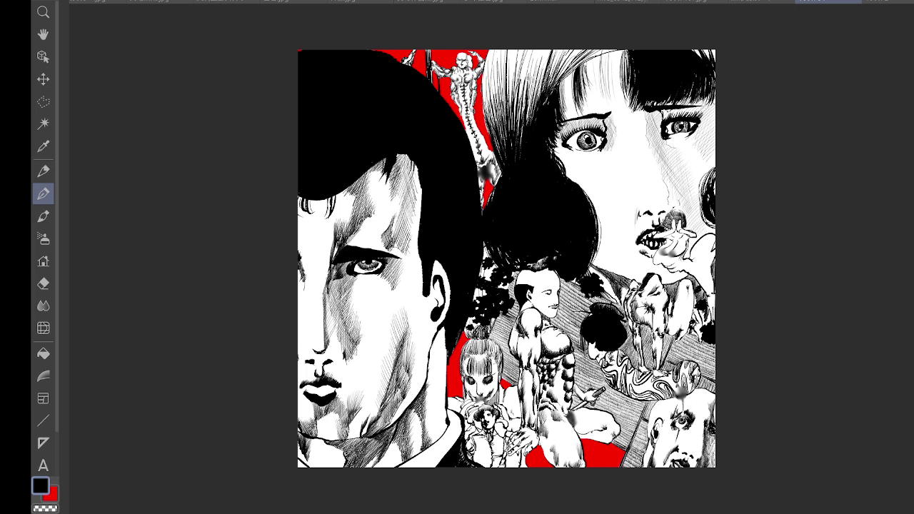
pyautogui.hotkey('ctrl', 'Tab')
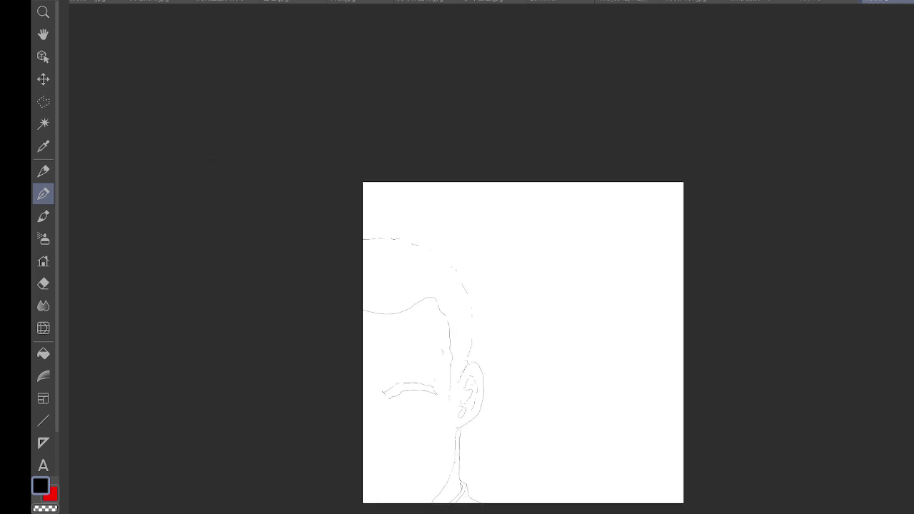
# - Set the Real G-Pen brush size to 6 and draw a long hair curve sweeping up to the canvas's right edge
pyautogui.press('Tab')
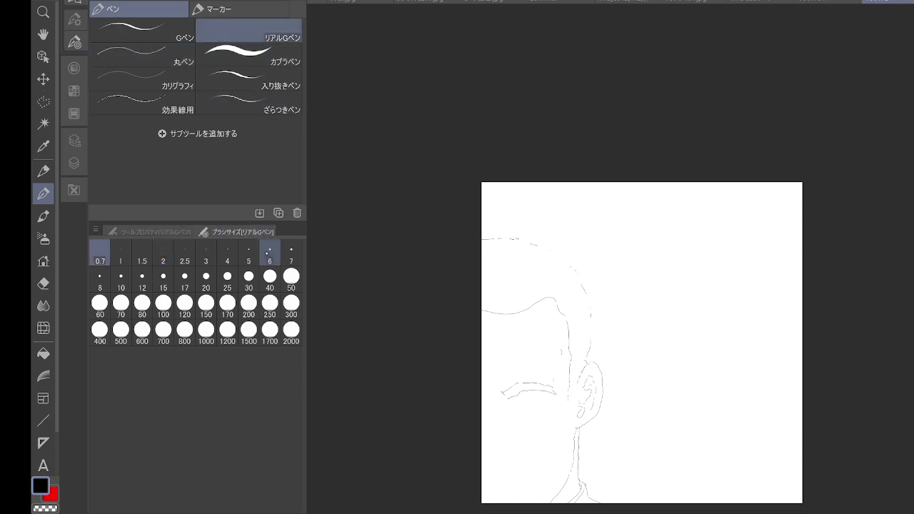
pyautogui.click(268, 252)
pyautogui.moveTo(625, 258); pyautogui.dragTo(549, 236)
pyautogui.scroll(2, 594, 171)
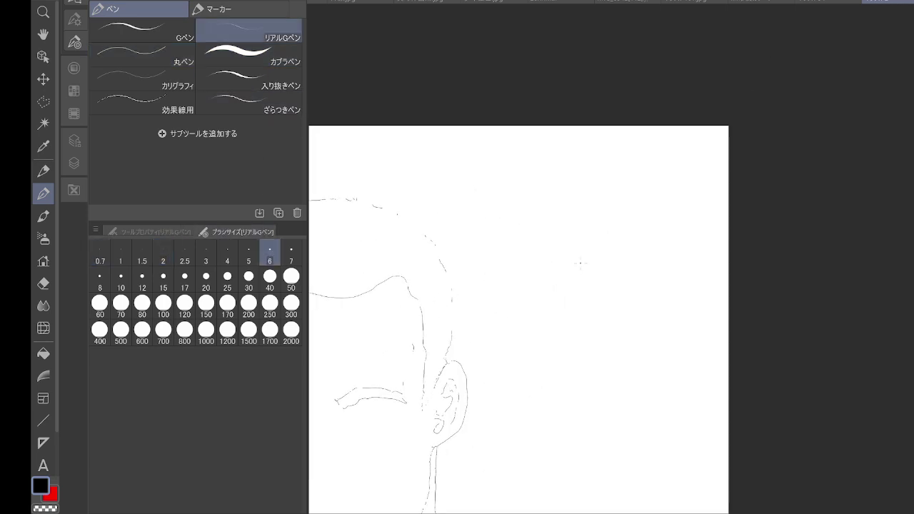
pyautogui.moveTo(569, 284)
pyautogui.mouseDown()
pyautogui.moveTo(626, 212)
pyautogui.moveTo(784, 160)
pyautogui.mouseUp()
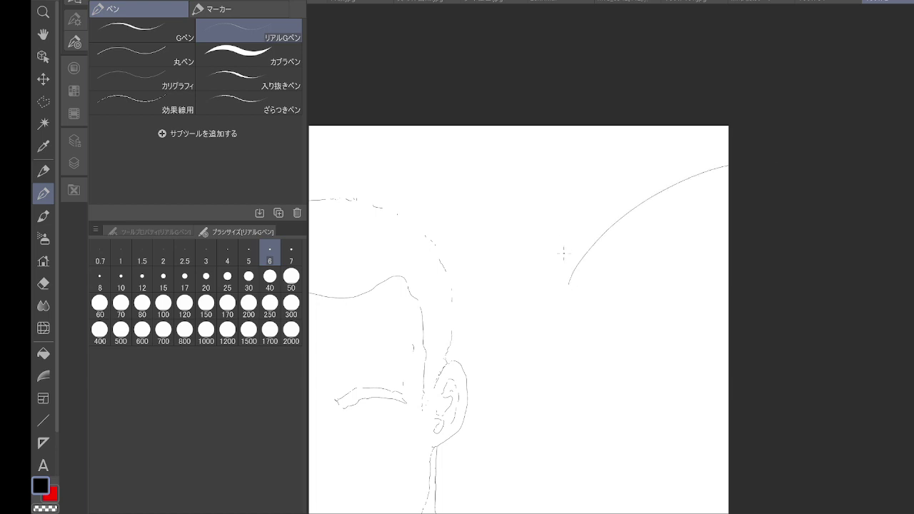
# - Draw fine strands fanning up from the hair's gather point, plus the opposite edge of the swept-up hair to the canvas's top
pyautogui.moveTo(559, 300); pyautogui.dragTo(591, 195)
pyautogui.moveTo(577, 255); pyautogui.dragTo(594, 218)
pyautogui.moveTo(561, 299); pyautogui.dragTo(576, 258)
pyautogui.moveTo(575, 263); pyautogui.dragTo(590, 240)
pyautogui.moveTo(559, 297)
pyautogui.mouseDown()
pyautogui.moveTo(578, 257)
pyautogui.moveTo(566, 207)
pyautogui.moveTo(551, 240)
pyautogui.moveTo(569, 283)
pyautogui.moveTo(544, 243)
pyautogui.moveTo(540, 275)
pyautogui.mouseUp()
pyautogui.moveTo(664, 180)
pyautogui.mouseDown()
pyautogui.moveTo(729, 160)
pyautogui.moveTo(735, 149)
pyautogui.mouseUp()
pyautogui.moveTo(557, 303)
pyautogui.mouseDown()
pyautogui.moveTo(534, 287)
pyautogui.moveTo(562, 79)
pyautogui.moveTo(524, 137)
pyautogui.moveTo(513, 247)
pyautogui.mouseUp()
pyautogui.moveTo(522, 165); pyautogui.dragTo(517, 240)
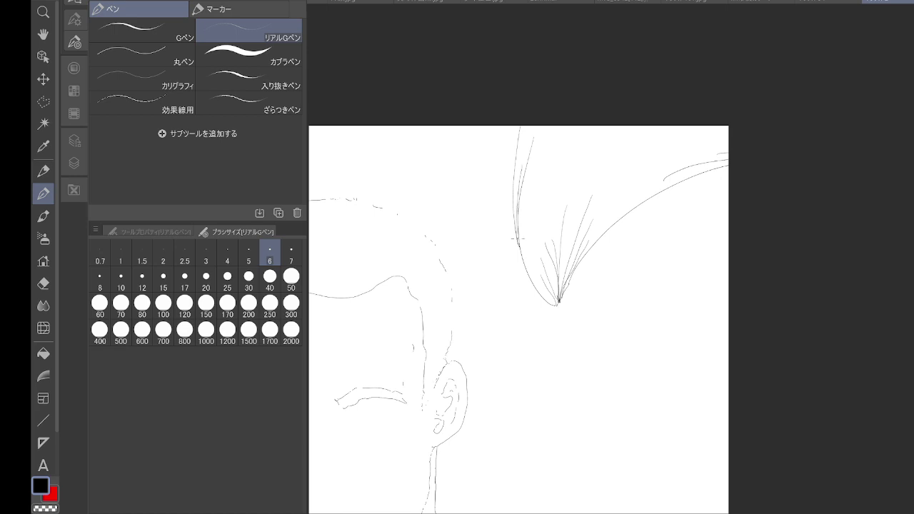
pyautogui.moveTo(547, 187); pyautogui.dragTo(551, 270)
# - Draw a wavy hairline descending from the long hair curve near the canvas's right edge, ending in short flicked curls
pyautogui.press('^')
pyautogui.scroll(3, 724, 197)
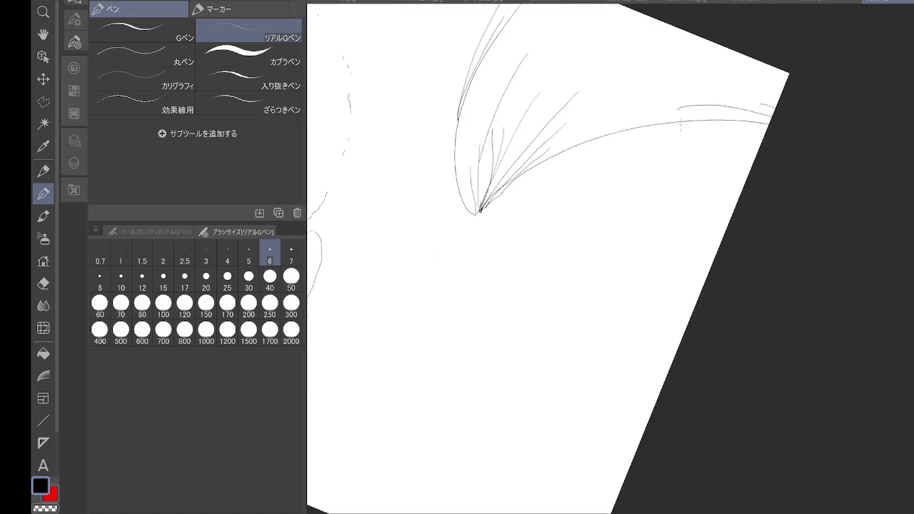
pyautogui.moveTo(676, 126)
pyautogui.mouseDown()
pyautogui.moveTo(686, 212)
pyautogui.moveTo(658, 253)
pyautogui.moveTo(689, 238)
pyautogui.moveTo(671, 240)
pyautogui.mouseUp()
pyautogui.moveTo(682, 242)
pyautogui.mouseDown()
pyautogui.moveTo(693, 229)
pyautogui.moveTo(689, 261)
pyautogui.mouseUp()
pyautogui.moveTo(687, 252)
pyautogui.mouseDown()
pyautogui.moveTo(679, 268)
pyautogui.moveTo(669, 266)
pyautogui.mouseUp()
pyautogui.moveTo(701, 237); pyautogui.dragTo(692, 273)
pyautogui.moveTo(704, 261); pyautogui.dragTo(685, 297)
pyautogui.moveTo(694, 281)
pyautogui.mouseDown()
pyautogui.moveTo(671, 300)
pyautogui.moveTo(686, 300)
pyautogui.mouseUp()
# - Draw the wavy sideburn line below the gather point and the ear beside it, with its inner folds
pyautogui.moveTo(511, 187)
pyautogui.mouseDown()
pyautogui.moveTo(508, 259)
pyautogui.moveTo(496, 267)
pyautogui.mouseUp()
pyautogui.moveTo(507, 266)
pyautogui.mouseDown()
pyautogui.moveTo(515, 318)
pyautogui.moveTo(504, 347)
pyautogui.moveTo(515, 357)
pyautogui.mouseUp()
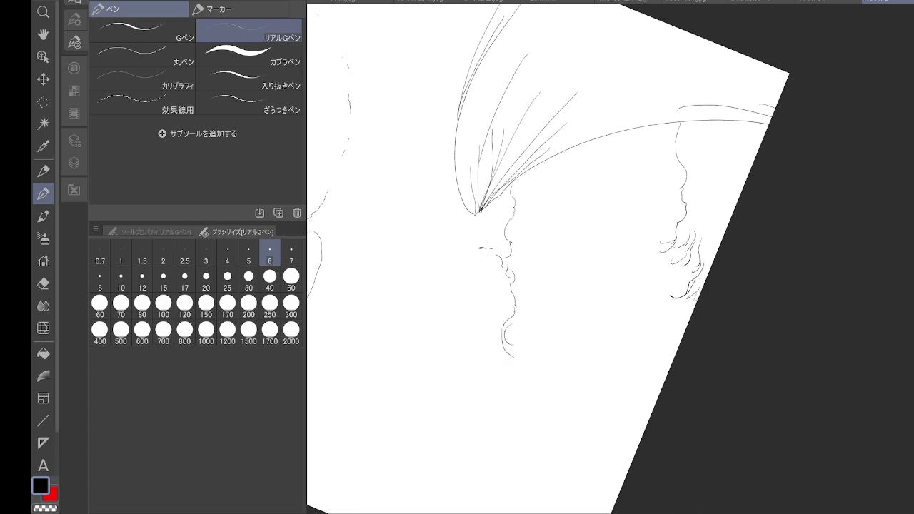
pyautogui.moveTo(486, 248)
pyautogui.mouseDown()
pyautogui.moveTo(448, 261)
pyautogui.moveTo(451, 336)
pyautogui.moveTo(463, 319)
pyautogui.moveTo(496, 347)
pyautogui.mouseUp()
pyautogui.moveTo(480, 277)
pyautogui.mouseDown()
pyautogui.moveTo(471, 266)
pyautogui.moveTo(459, 307)
pyautogui.moveTo(486, 321)
pyautogui.moveTo(471, 282)
pyautogui.moveTo(487, 321)
pyautogui.moveTo(494, 297)
pyautogui.moveTo(495, 319)
pyautogui.mouseUp()
pyautogui.moveTo(490, 311); pyautogui.dragTo(500, 319)
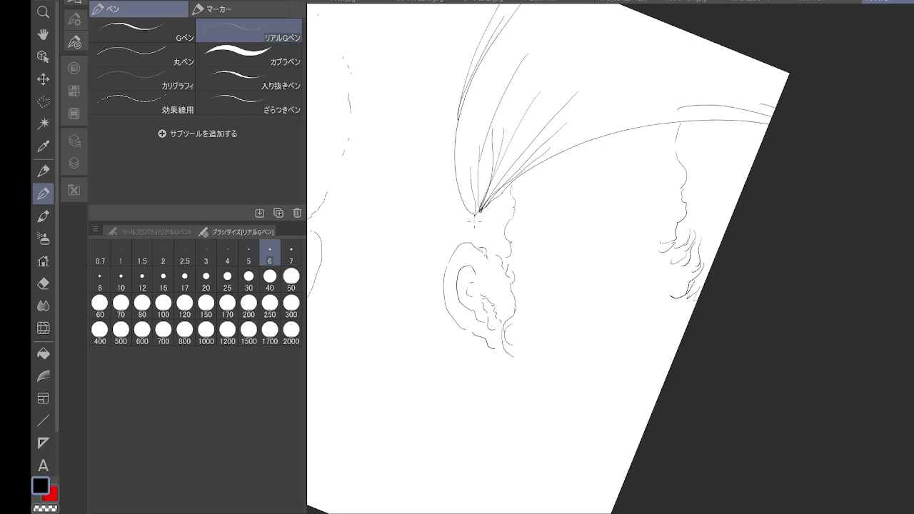
# - Compare the sketch with the red and black collage, and draw the hair edge behind the ear with loose, curling tufts
pyautogui.moveTo(476, 215)
pyautogui.mouseDown()
pyautogui.moveTo(434, 233)
pyautogui.moveTo(405, 259)
pyautogui.mouseUp()
pyautogui.click(828, 2)
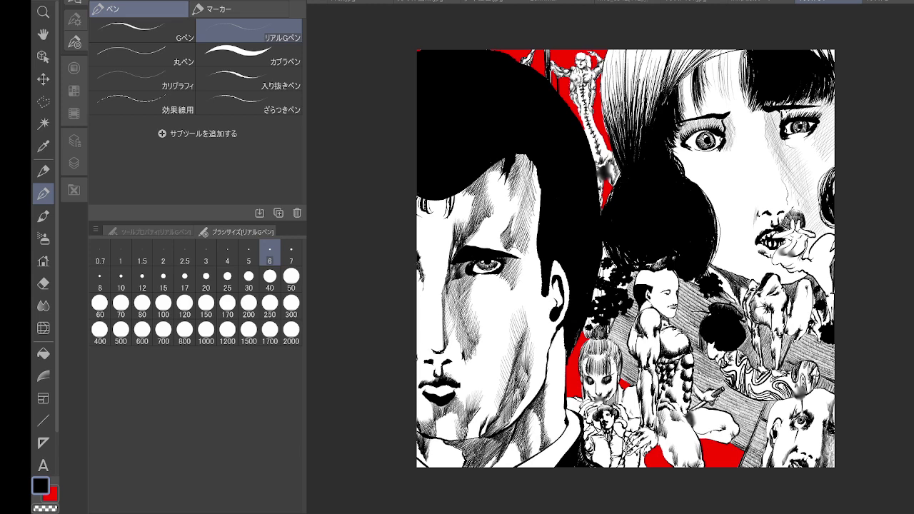
pyautogui.hotkey('ctrl', 'Tab')
pyautogui.scroll(-5, 717, 250)
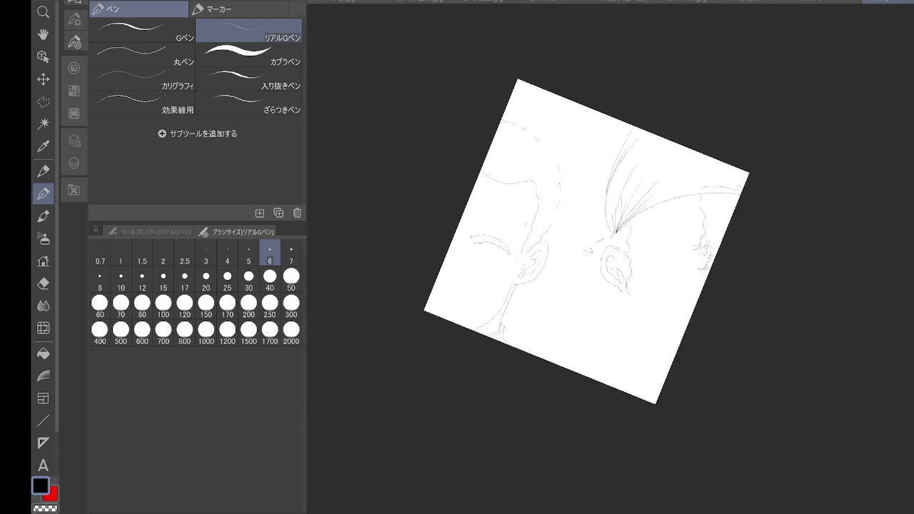
pyautogui.scroll(5, 717, 250)
pyautogui.moveTo(717, 249); pyautogui.dragTo(792, 229)
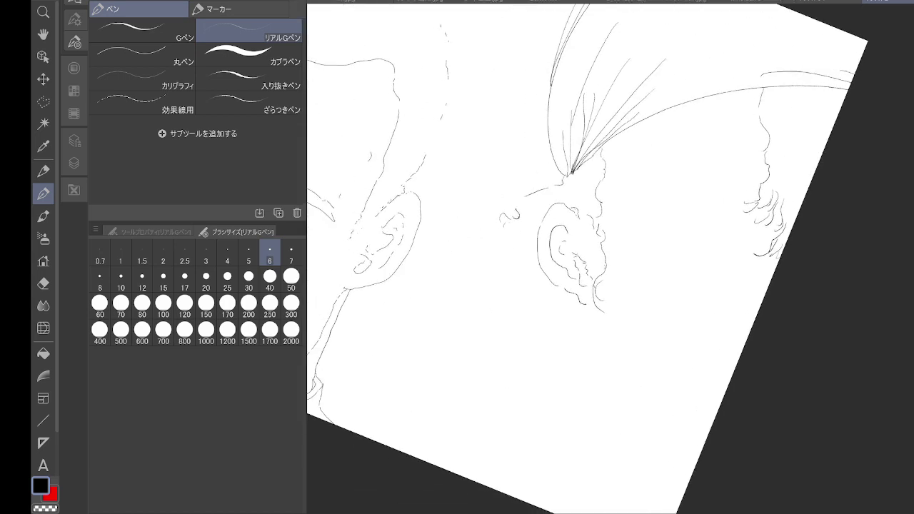
pyautogui.moveTo(503, 189); pyautogui.dragTo(516, 213)
pyautogui.moveTo(501, 172)
pyautogui.mouseDown()
pyautogui.moveTo(501, 206)
pyautogui.moveTo(524, 205)
pyautogui.mouseUp()
pyautogui.moveTo(553, 175); pyautogui.dragTo(546, 186)
pyautogui.moveTo(502, 220)
pyautogui.mouseDown()
pyautogui.moveTo(505, 244)
pyautogui.moveTo(492, 251)
pyautogui.moveTo(517, 272)
pyautogui.moveTo(492, 275)
pyautogui.moveTo(505, 280)
pyautogui.mouseUp()
pyautogui.moveTo(513, 281); pyautogui.dragTo(515, 300)
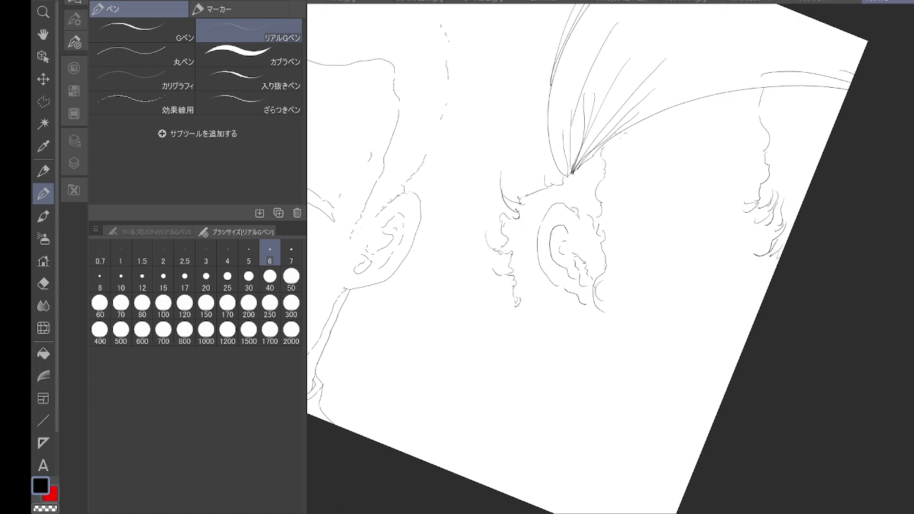
# - Add loose wisps along the sideburn and the forehead hairline, with small hair marks around the ear
pyautogui.moveTo(615, 140); pyautogui.dragTo(604, 211)
pyautogui.moveTo(763, 93)
pyautogui.mouseDown()
pyautogui.moveTo(763, 139)
pyautogui.moveTo(751, 156)
pyautogui.moveTo(748, 129)
pyautogui.mouseUp()
pyautogui.moveTo(778, 207); pyautogui.dragTo(776, 218)
pyautogui.moveTo(762, 90); pyautogui.dragTo(755, 117)
pyautogui.moveTo(616, 146); pyautogui.dragTo(612, 179)
pyautogui.moveTo(602, 280); pyautogui.dragTo(598, 298)
pyautogui.moveTo(588, 216); pyautogui.dragTo(583, 232)
# - Extend the curly hair outline down behind the ear and around its lower end, and touch up the forehead curls
pyautogui.moveTo(516, 316)
pyautogui.mouseDown()
pyautogui.moveTo(547, 392)
pyautogui.moveTo(592, 401)
pyautogui.moveTo(594, 414)
pyautogui.moveTo(600, 383)
pyautogui.moveTo(601, 396)
pyautogui.moveTo(619, 391)
pyautogui.mouseUp()
pyautogui.scroll(4, 763, 280)
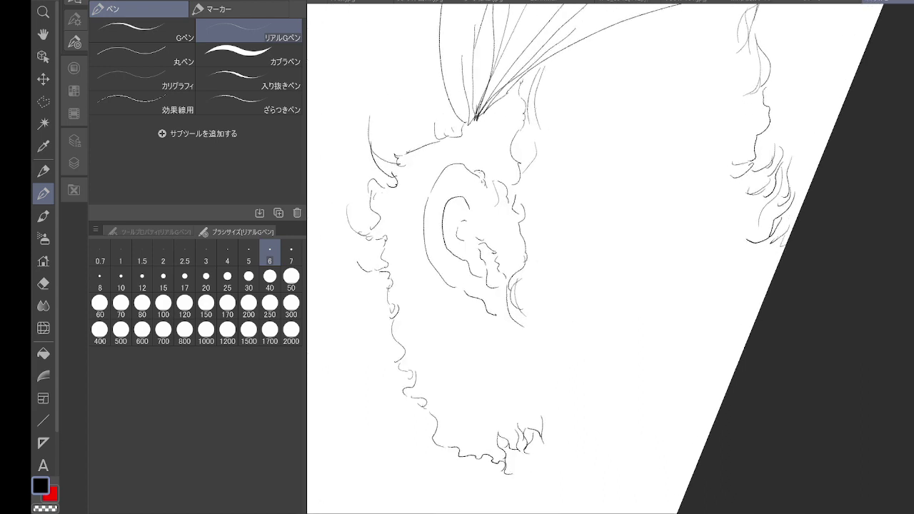
pyautogui.scroll(-1, 762, 280)
pyautogui.moveTo(762, 217)
pyautogui.mouseDown()
pyautogui.moveTo(757, 235)
pyautogui.moveTo(768, 234)
pyautogui.mouseUp()
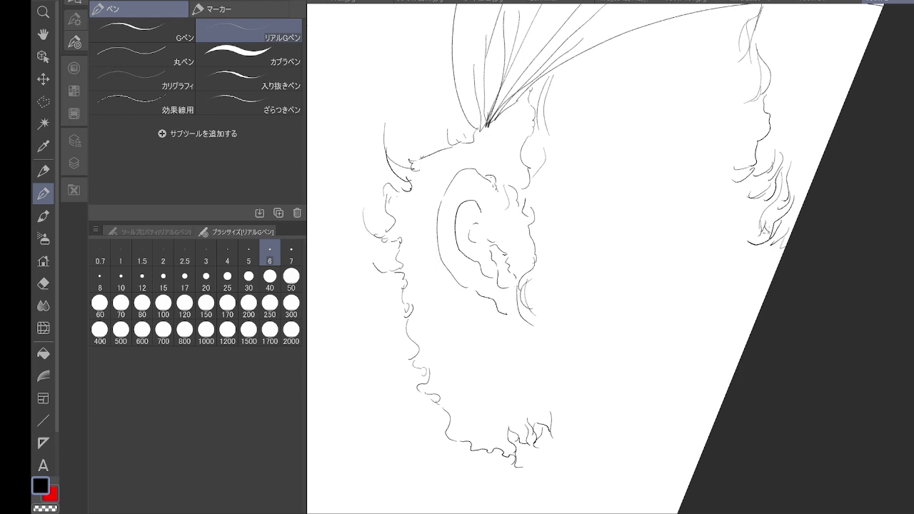
# - Close the earlobe and draw the jawline from it to the canvas's right edge, redrawing its last section
pyautogui.moveTo(512, 312); pyautogui.dragTo(522, 318)
pyautogui.moveTo(520, 308)
pyautogui.mouseDown()
pyautogui.moveTo(531, 316)
pyautogui.moveTo(516, 318)
pyautogui.moveTo(561, 366)
pyautogui.moveTo(684, 410)
pyautogui.mouseUp()
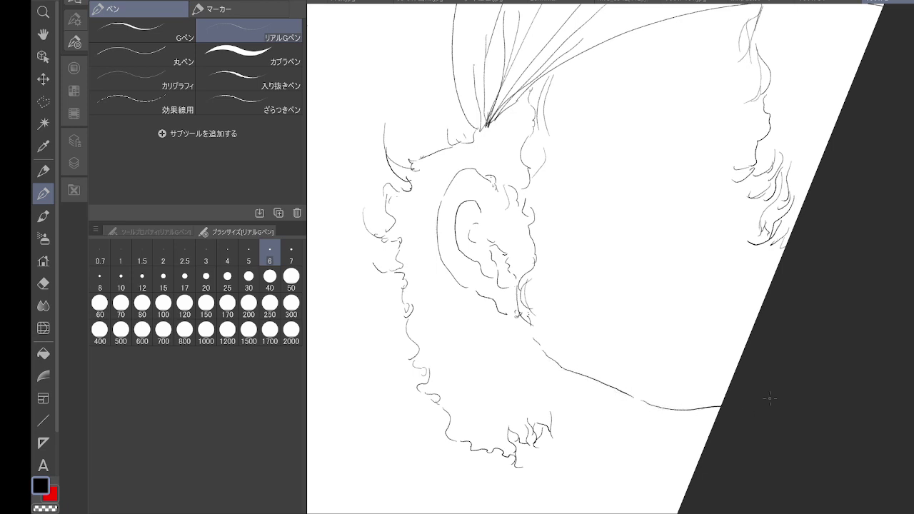
pyautogui.hotkey('ctrl', 'z')
pyautogui.moveTo(641, 399)
pyautogui.mouseDown()
pyautogui.moveTo(680, 413)
pyautogui.moveTo(721, 404)
pyautogui.mouseUp()
pyautogui.hotkey('ctrl', '-')
pyautogui.hotkey('ctrl', '-')
pyautogui.hotkey('ctrl', '-')
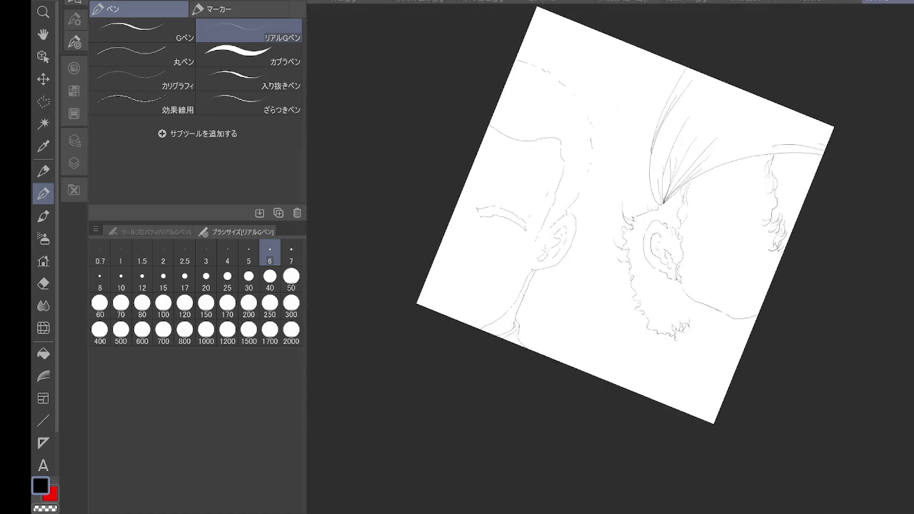
# - Continue the curly hair edge from its lower end up to the jawline with short, jagged locks
pyautogui.moveTo(625, 236); pyautogui.dragTo(632, 145)
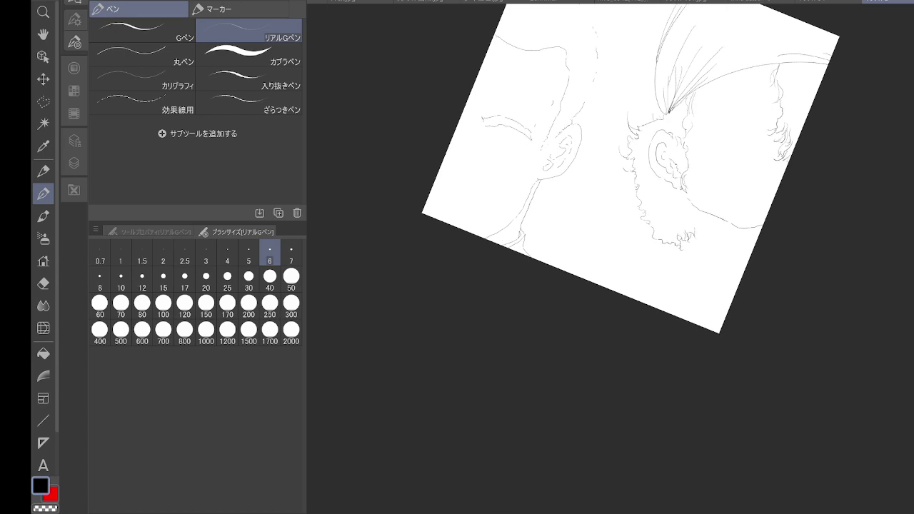
pyautogui.hotkey('ctrl', '@')
pyautogui.hotkey('ctrl', '+')
pyautogui.hotkey('ctrl', '+')
pyautogui.hotkey('ctrl', '+')
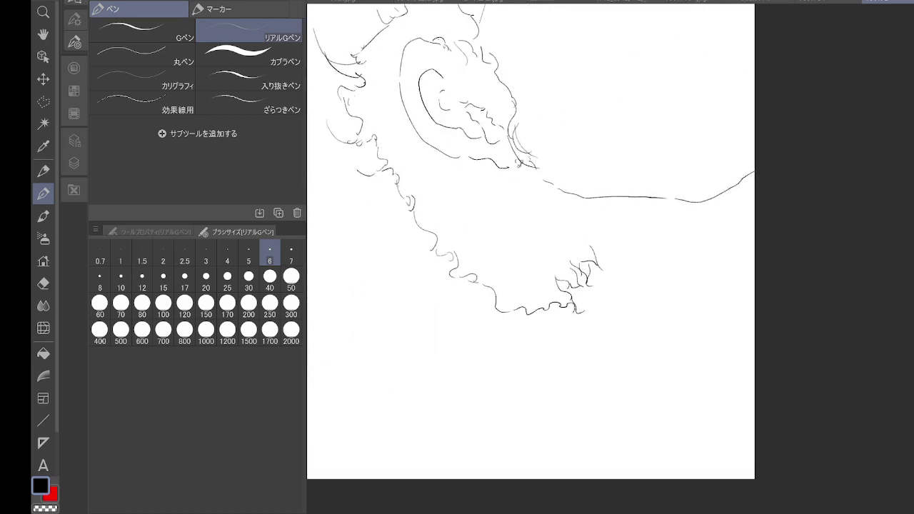
pyautogui.moveTo(592, 247)
pyautogui.mouseDown()
pyautogui.moveTo(603, 255)
pyautogui.moveTo(613, 247)
pyautogui.moveTo(602, 238)
pyautogui.moveTo(618, 234)
pyautogui.moveTo(635, 249)
pyautogui.mouseUp()
pyautogui.moveTo(648, 214)
pyautogui.mouseDown()
pyautogui.moveTo(637, 249)
pyautogui.moveTo(645, 229)
pyautogui.moveTo(654, 248)
pyautogui.mouseUp()
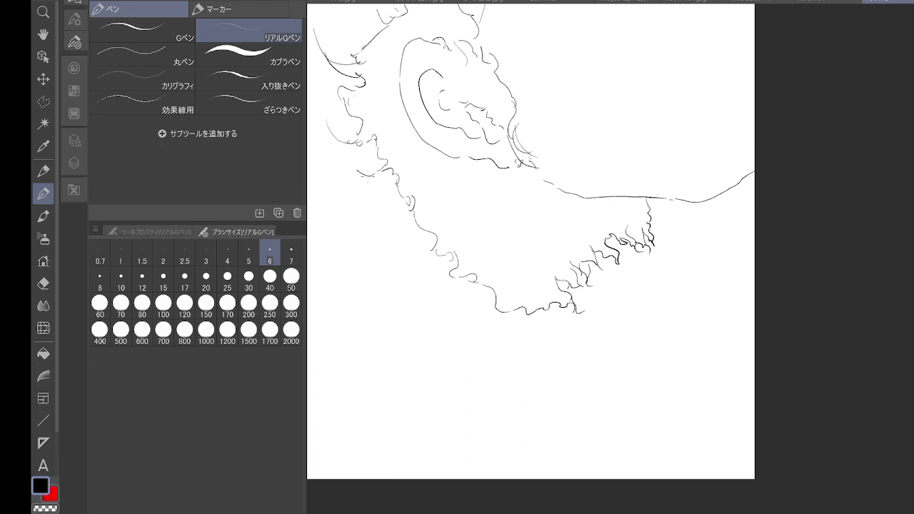
# - Check the whole two-head sketch at several angles against the red and black collage of large faces
pyautogui.scroll(-3, 753, 243)
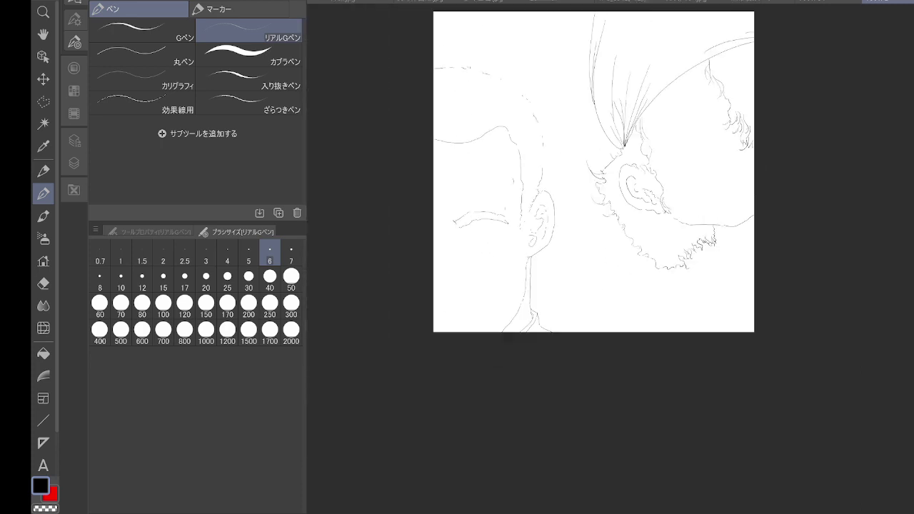
pyautogui.press('-')
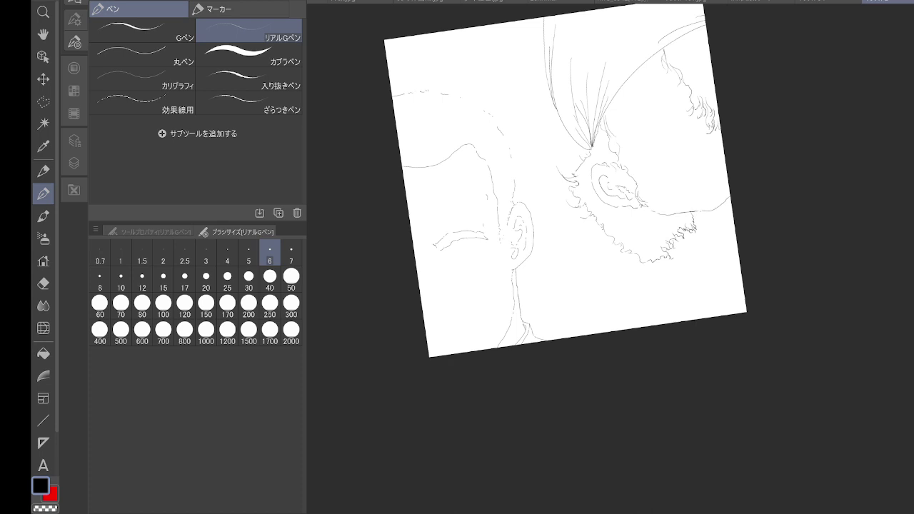
pyautogui.press('^')
pyautogui.press('^')
pyautogui.moveTo(557, 164); pyautogui.dragTo(480, 325)
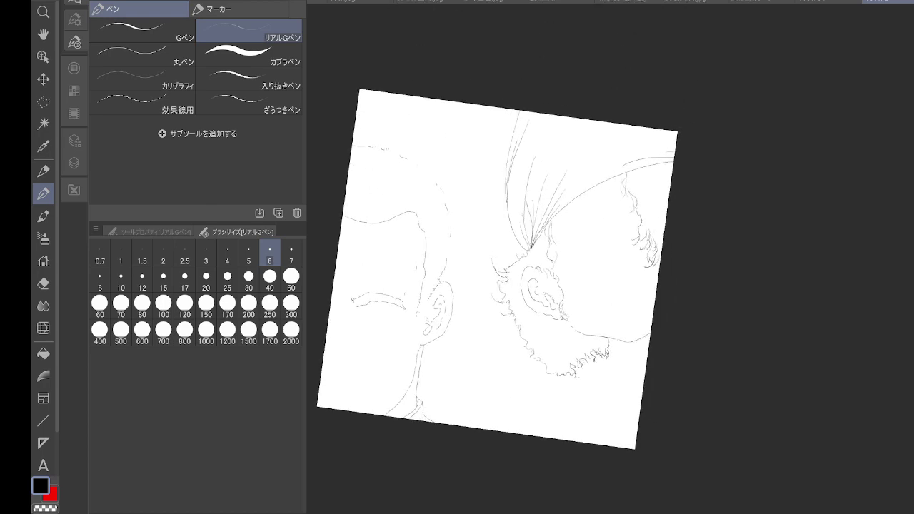
pyautogui.click(829, 1)
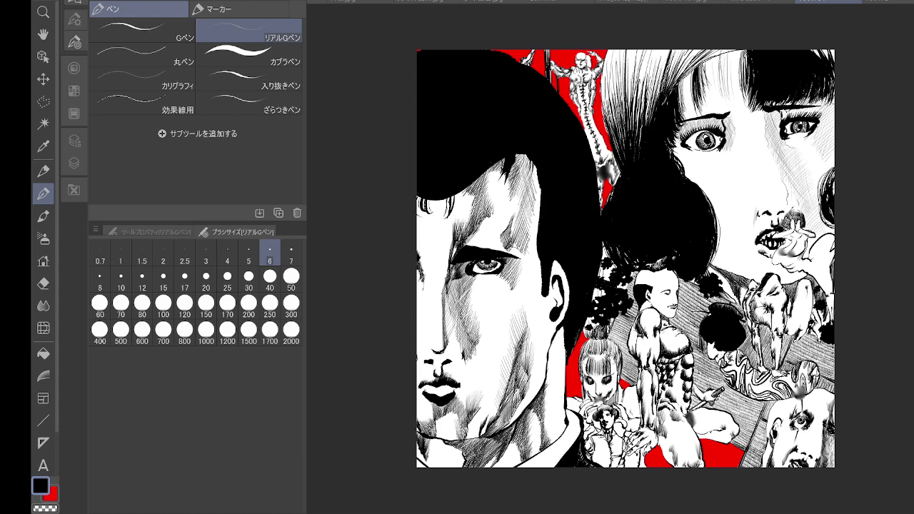
pyautogui.hotkey('ctrl', 'Tab')
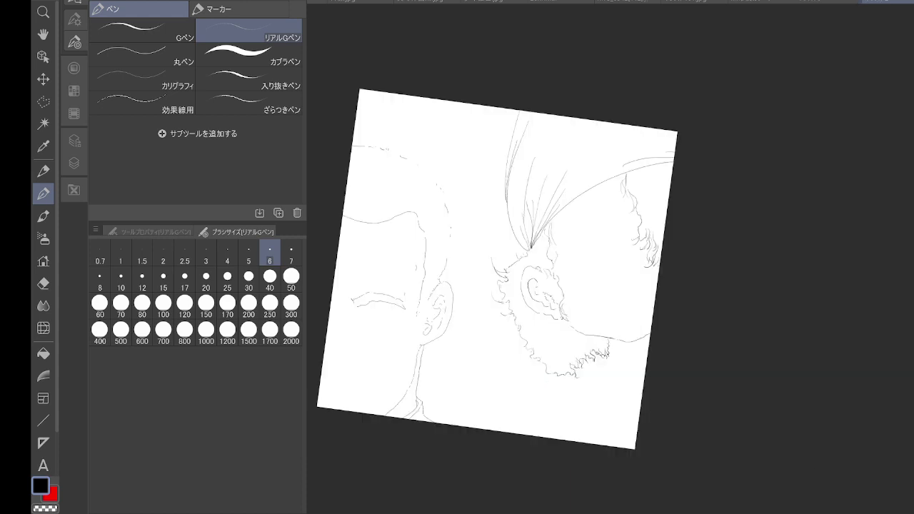
pyautogui.press('-')
pyautogui.press('-')
pyautogui.scroll(3, 670, 276)
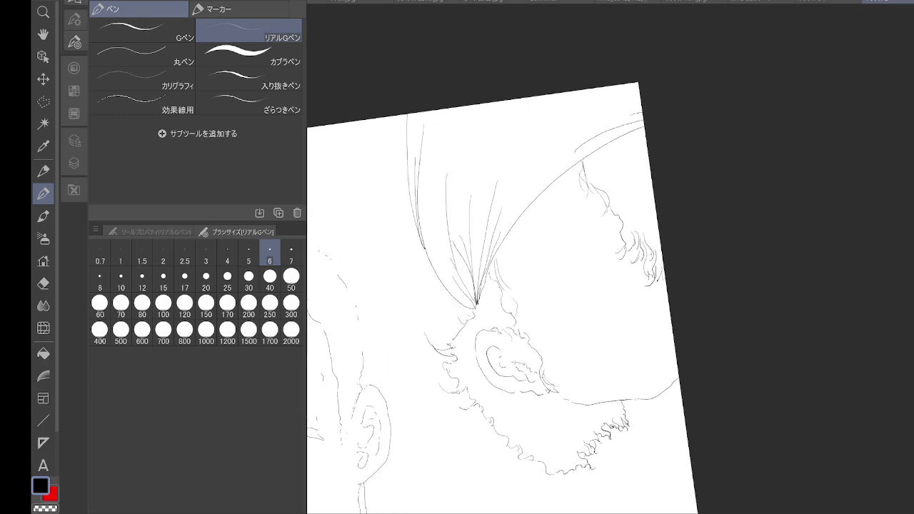
pyautogui.hotkey('ctrl', 'shift', 'Tab')
pyautogui.hotkey('ctrl', 'Tab')
# - Set the Real G-Pen brush size to 20 and draw a thick, tapered eyebrow outline on the second face
pyautogui.click(205, 279)
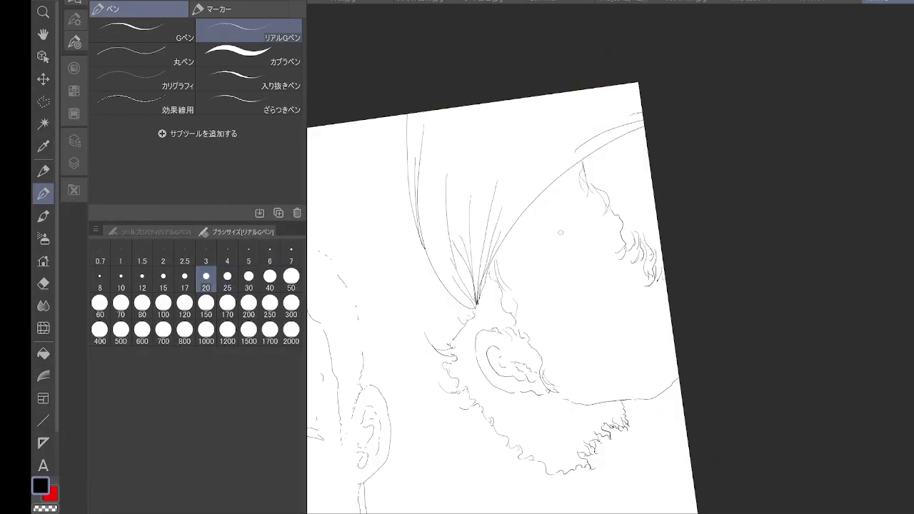
pyautogui.moveTo(565, 243); pyautogui.dragTo(530, 285)
pyautogui.scroll(7, 655, 226)
pyautogui.moveTo(478, 261)
pyautogui.mouseDown()
pyautogui.moveTo(460, 263)
pyautogui.moveTo(401, 353)
pyautogui.mouseUp()
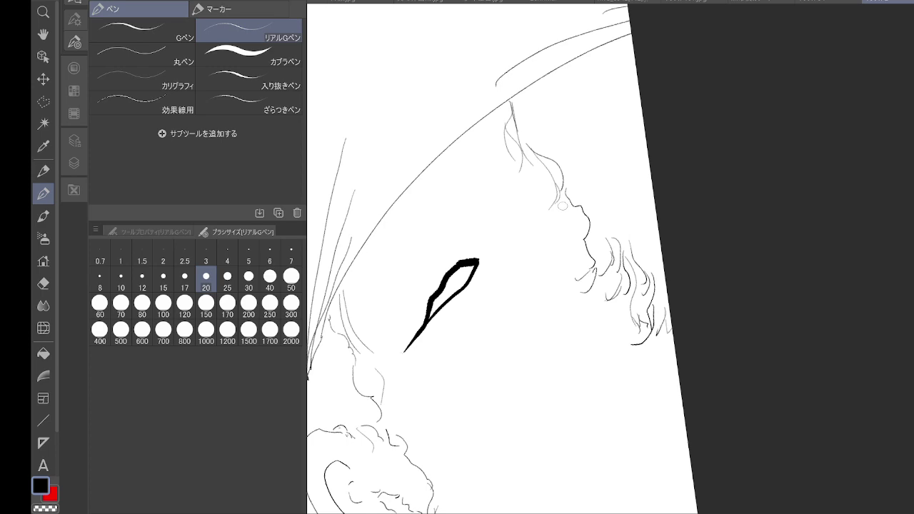
pyautogui.scroll(-8, 653, 207)
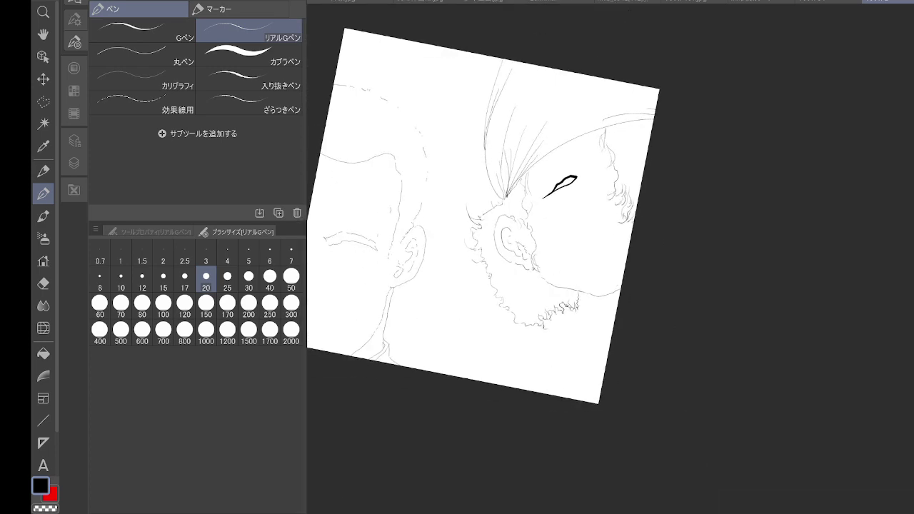
pyautogui.moveTo(560, 187); pyautogui.dragTo(548, 101)
pyautogui.hotkey('ctrl', '@')
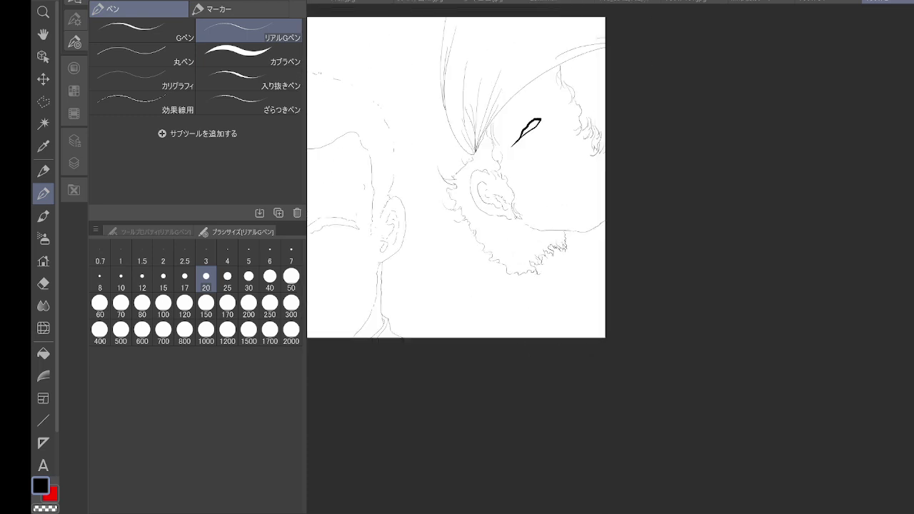
pyautogui.scroll(5, 606, 241)
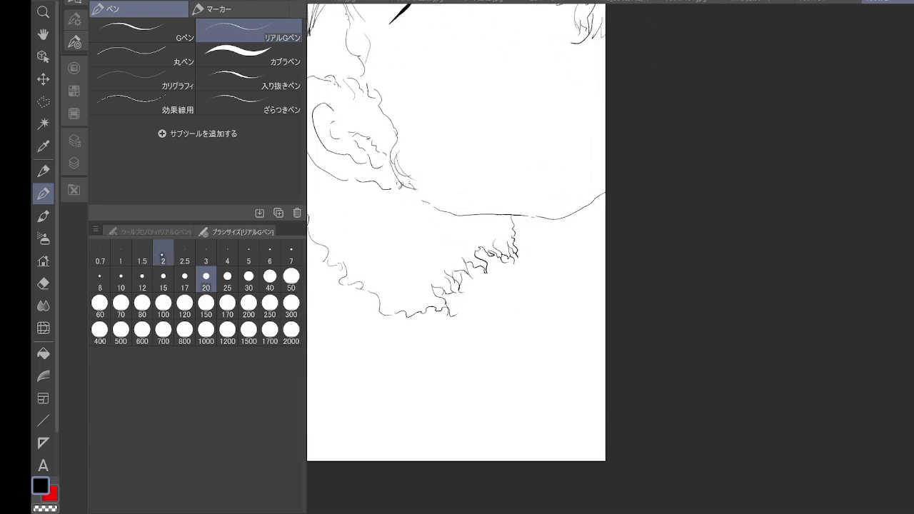
# - Try a stroke with the Real G-Pen at size 2 beside the curly hair edge, and undo it
pyautogui.click(164, 253)
pyautogui.moveTo(626, 258); pyautogui.dragTo(648, 200)
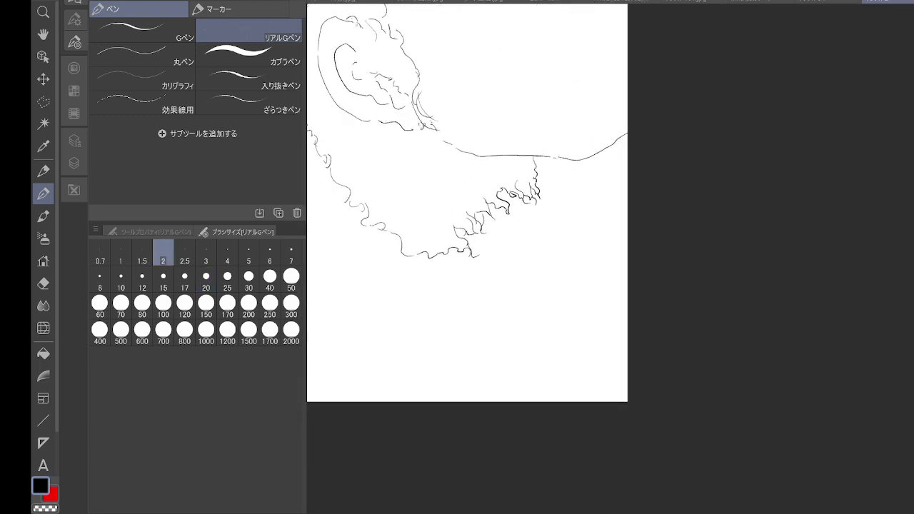
pyautogui.moveTo(607, 343); pyautogui.dragTo(684, 362)
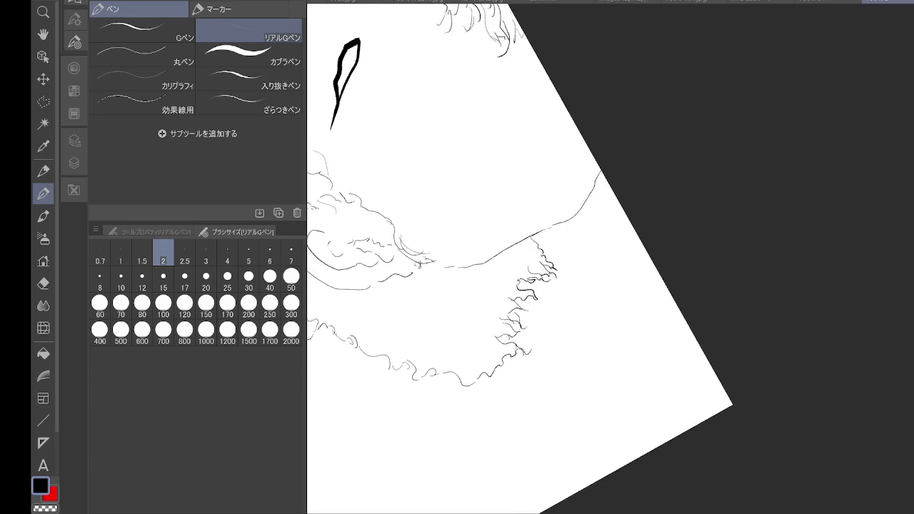
pyautogui.scroll(2, 628, 246)
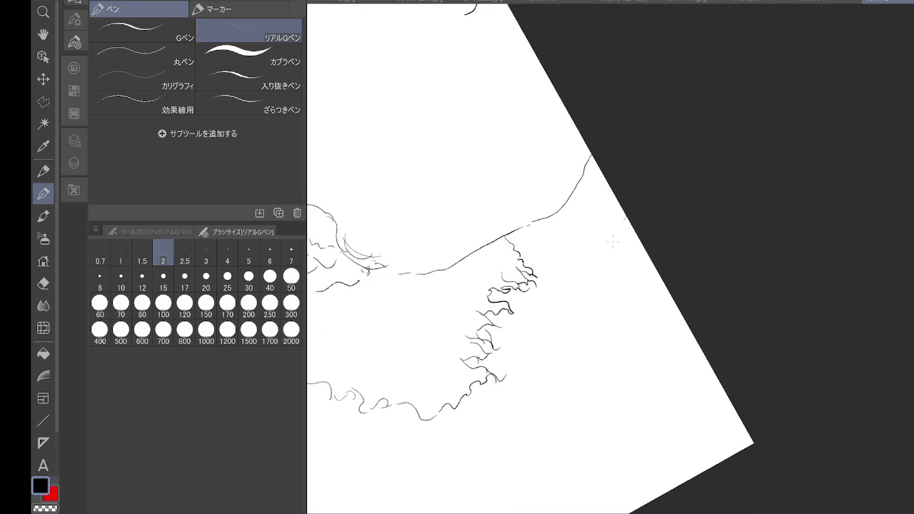
pyautogui.moveTo(613, 241); pyautogui.dragTo(547, 364)
pyautogui.hotkey('ctrl', 'z')
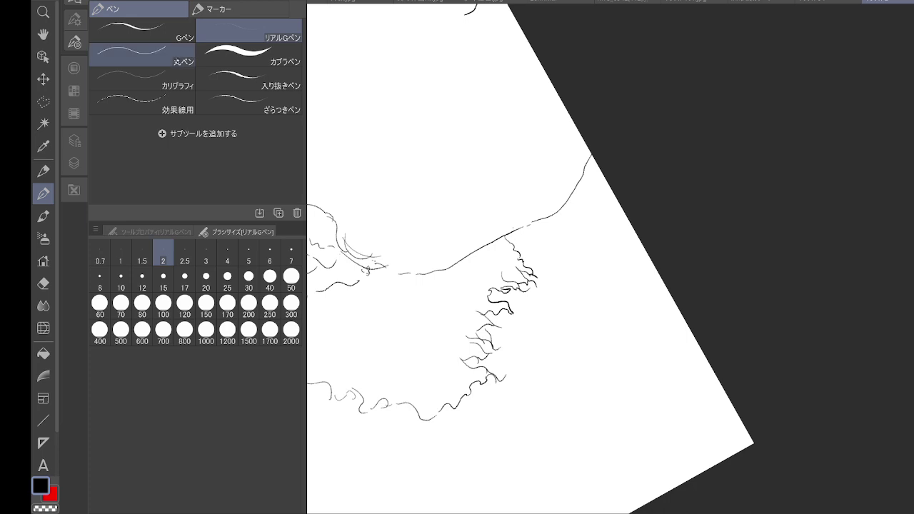
# - Draw a long, thin rounded outline with the Maru Pen at size 2 from the lower curly hair edge to the canvas edge
pyautogui.click(142, 54)
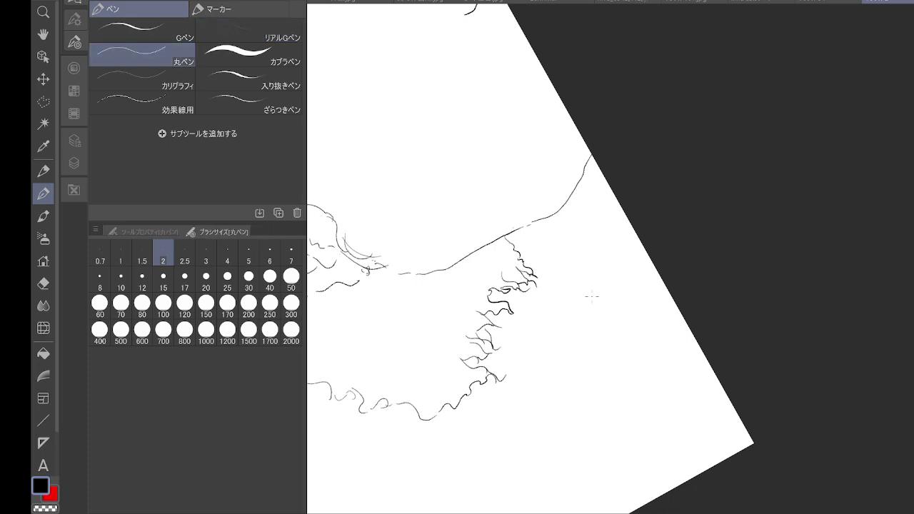
pyautogui.hotkey('ctrl', '+')
pyautogui.hotkey('ctrl', '+')
pyautogui.hotkey('ctrl', '+')
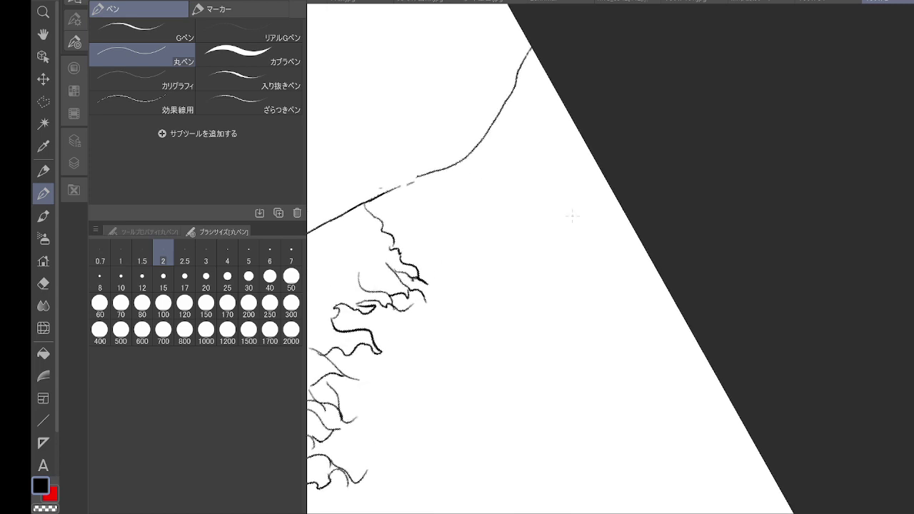
pyautogui.moveTo(582, 187); pyautogui.dragTo(620, 84)
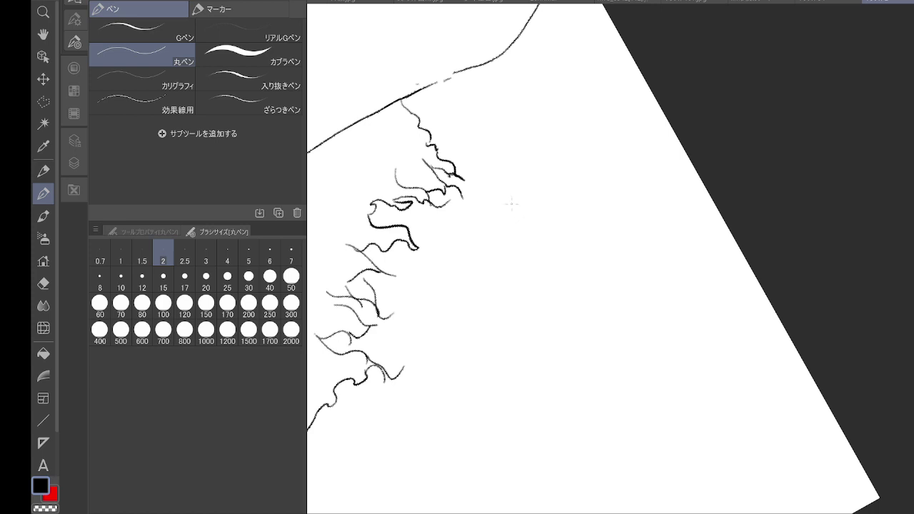
pyautogui.scroll(-2, 520, 226)
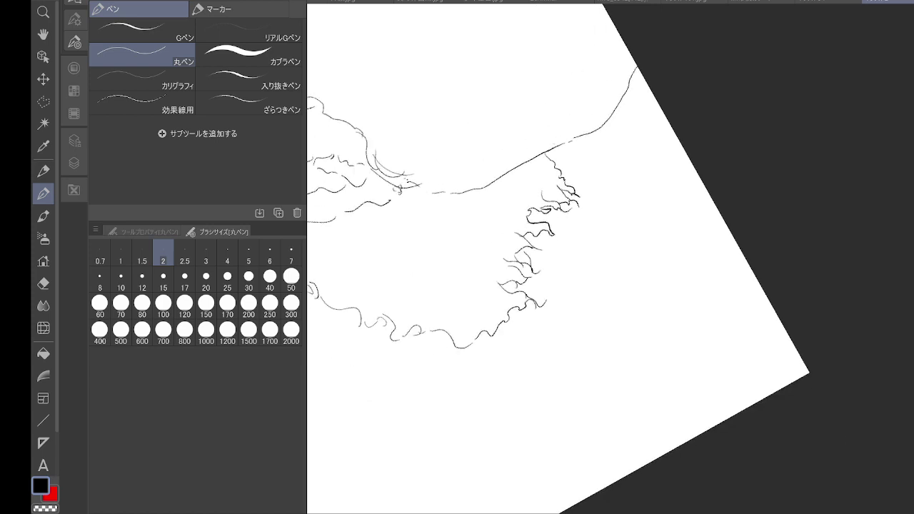
pyautogui.press('^')
pyautogui.press('^')
pyautogui.scroll(4, 721, 215)
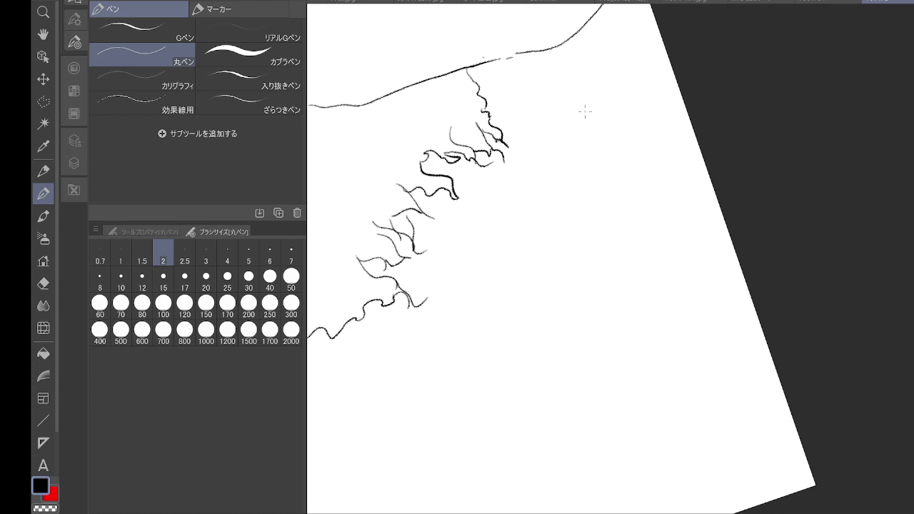
pyautogui.moveTo(585, 111)
pyautogui.mouseDown()
pyautogui.moveTo(566, 156)
pyautogui.moveTo(541, 167)
pyautogui.mouseUp()
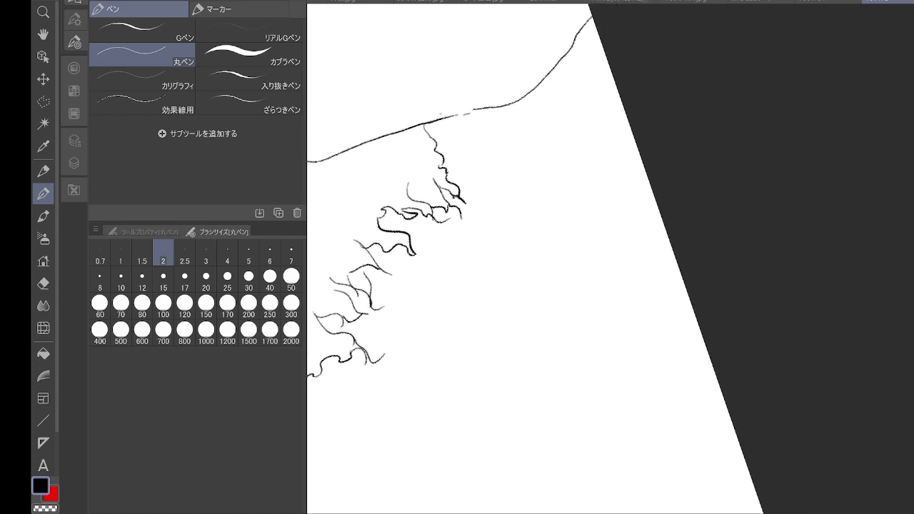
pyautogui.moveTo(500, 229); pyautogui.dragTo(554, 168)
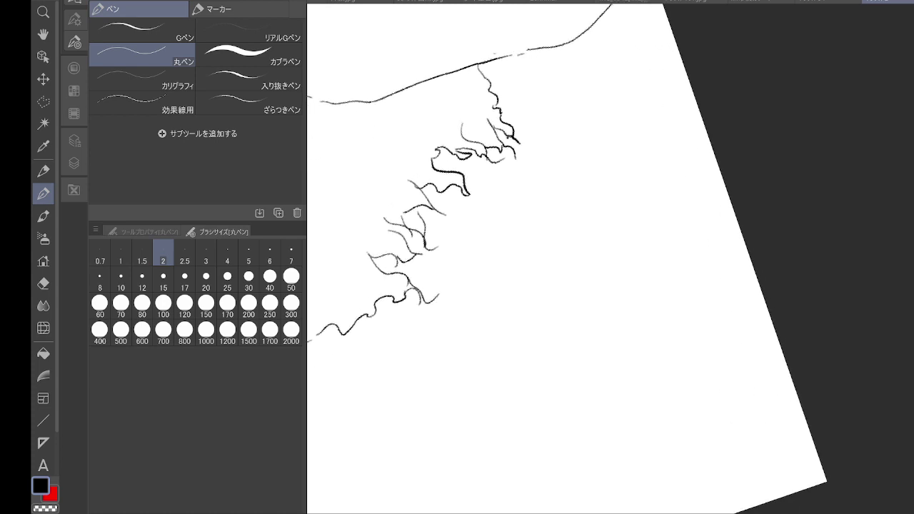
pyautogui.moveTo(396, 299)
pyautogui.mouseDown()
pyautogui.moveTo(421, 404)
pyautogui.moveTo(530, 411)
pyautogui.moveTo(791, 179)
pyautogui.moveTo(708, 282)
pyautogui.mouseUp()
pyautogui.scroll(1, 615, 211)
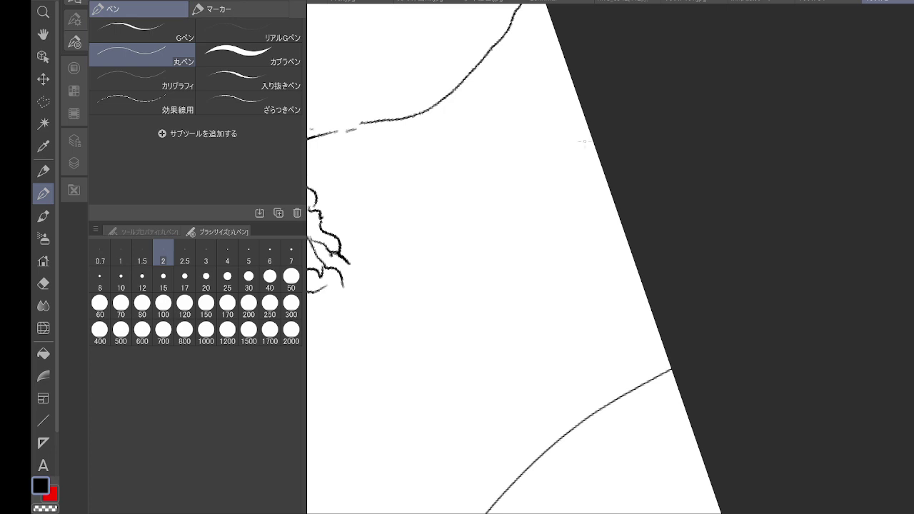
# - Draw an angular notch at the canvas edge and three long, nearly parallel lines, bending the last one back to the curly hair
pyautogui.moveTo(605, 176)
pyautogui.mouseDown()
pyautogui.moveTo(561, 307)
pyautogui.moveTo(569, 317)
pyautogui.moveTo(671, 364)
pyautogui.moveTo(775, 334)
pyautogui.mouseUp()
pyautogui.scroll(-5, 611, 205)
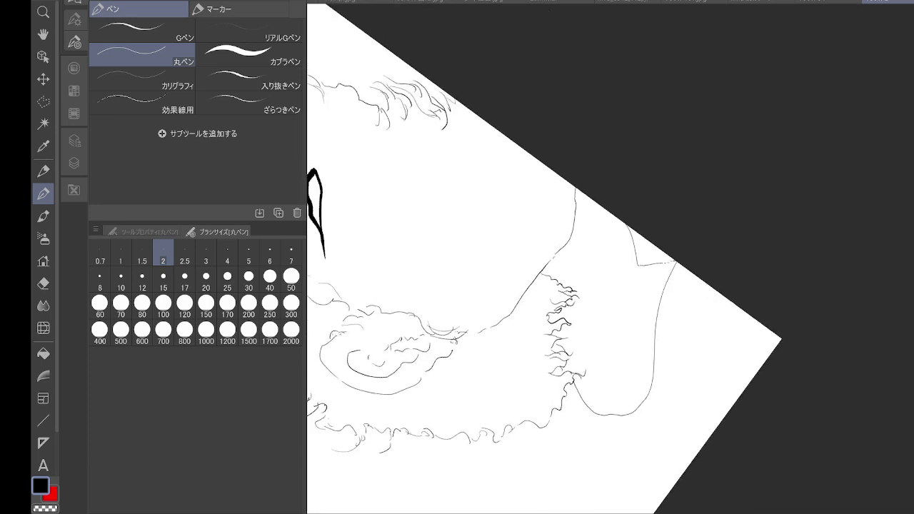
pyautogui.scroll(2, 663, 249)
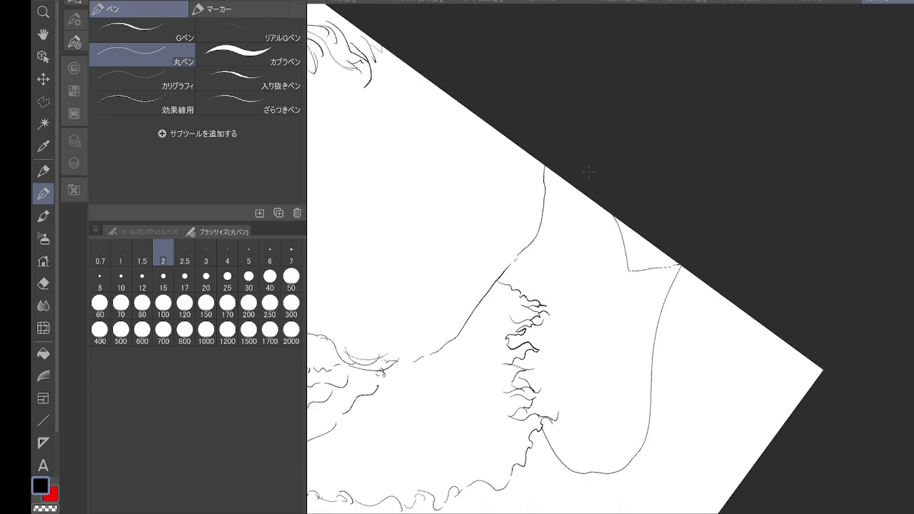
pyautogui.moveTo(584, 196); pyautogui.dragTo(589, 293)
pyautogui.moveTo(591, 200); pyautogui.dragTo(602, 283)
pyautogui.moveTo(602, 207)
pyautogui.mouseDown()
pyautogui.moveTo(608, 263)
pyautogui.moveTo(567, 297)
pyautogui.moveTo(544, 301)
pyautogui.moveTo(536, 286)
pyautogui.mouseUp()
# - Ink a small eye with dark lids and a shaded iris at the corner where the long line bends toward the hair
pyautogui.scroll(4, 607, 282)
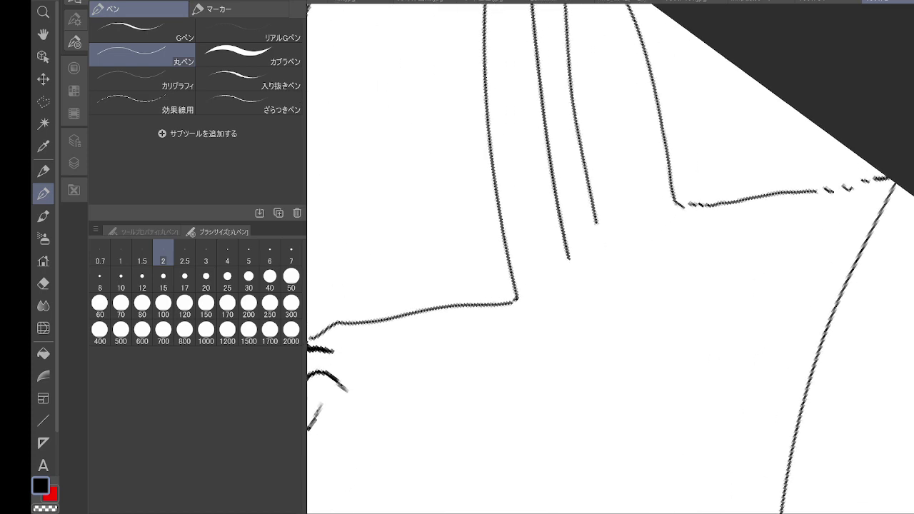
pyautogui.moveTo(531, 322)
pyautogui.mouseDown()
pyautogui.moveTo(513, 300)
pyautogui.moveTo(454, 337)
pyautogui.mouseUp()
pyautogui.scroll(2, 514, 296)
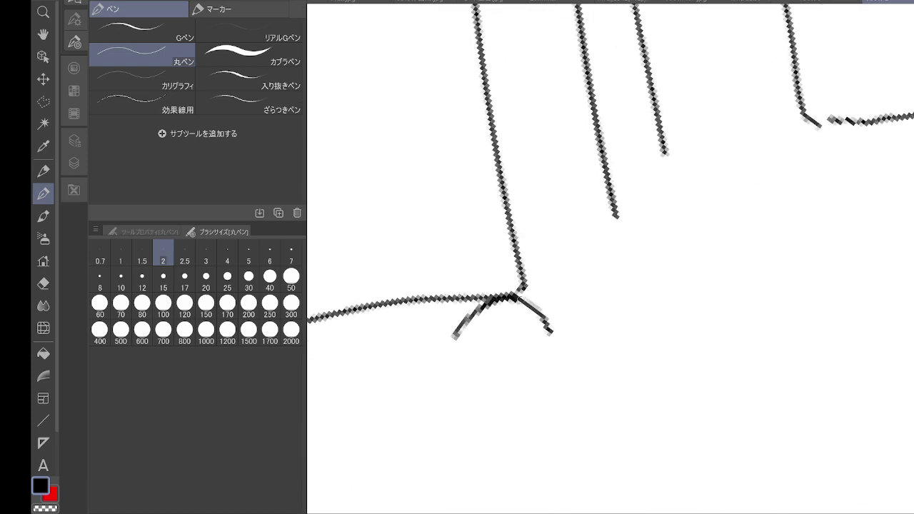
pyautogui.moveTo(519, 297)
pyautogui.mouseDown()
pyautogui.moveTo(448, 340)
pyautogui.moveTo(477, 303)
pyautogui.mouseUp()
pyautogui.moveTo(512, 290)
pyautogui.mouseDown()
pyautogui.moveTo(551, 327)
pyautogui.moveTo(522, 296)
pyautogui.moveTo(489, 301)
pyautogui.moveTo(460, 342)
pyautogui.moveTo(471, 327)
pyautogui.moveTo(492, 345)
pyautogui.mouseUp()
pyautogui.moveTo(521, 339); pyautogui.dragTo(549, 331)
pyautogui.moveTo(482, 313)
pyautogui.mouseDown()
pyautogui.moveTo(496, 329)
pyautogui.moveTo(534, 313)
pyautogui.moveTo(524, 329)
pyautogui.moveTo(503, 308)
pyautogui.moveTo(528, 314)
pyautogui.moveTo(493, 314)
pyautogui.moveTo(511, 330)
pyautogui.moveTo(532, 327)
pyautogui.moveTo(500, 306)
pyautogui.moveTo(457, 314)
pyautogui.moveTo(482, 300)
pyautogui.moveTo(537, 300)
pyautogui.moveTo(439, 320)
pyautogui.moveTo(464, 300)
pyautogui.mouseUp()
pyautogui.moveTo(528, 292)
pyautogui.mouseDown()
pyautogui.moveTo(544, 335)
pyautogui.moveTo(551, 325)
pyautogui.moveTo(542, 304)
pyautogui.moveTo(553, 339)
pyautogui.moveTo(521, 326)
pyautogui.moveTo(478, 350)
pyautogui.moveTo(478, 340)
pyautogui.moveTo(534, 337)
pyautogui.mouseUp()
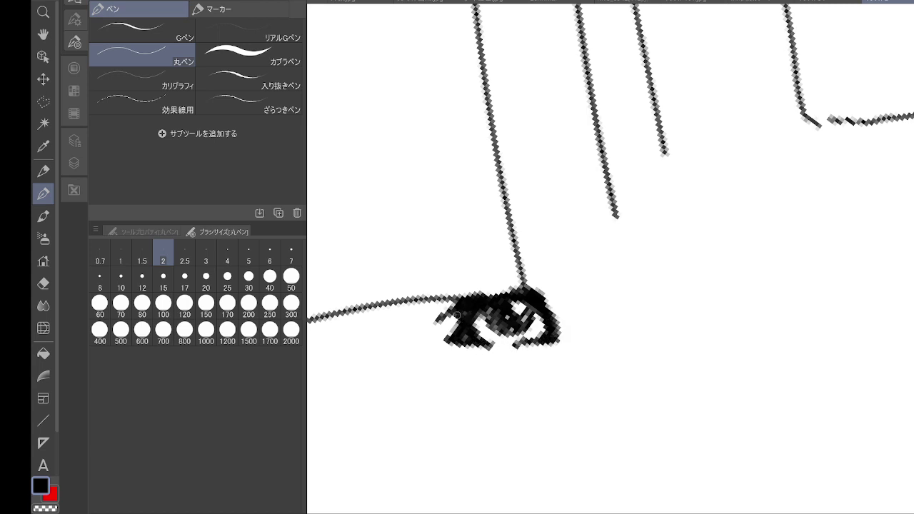
pyautogui.moveTo(457, 340)
pyautogui.mouseDown()
pyautogui.moveTo(540, 350)
pyautogui.moveTo(555, 339)
pyautogui.moveTo(548, 299)
pyautogui.mouseUp()
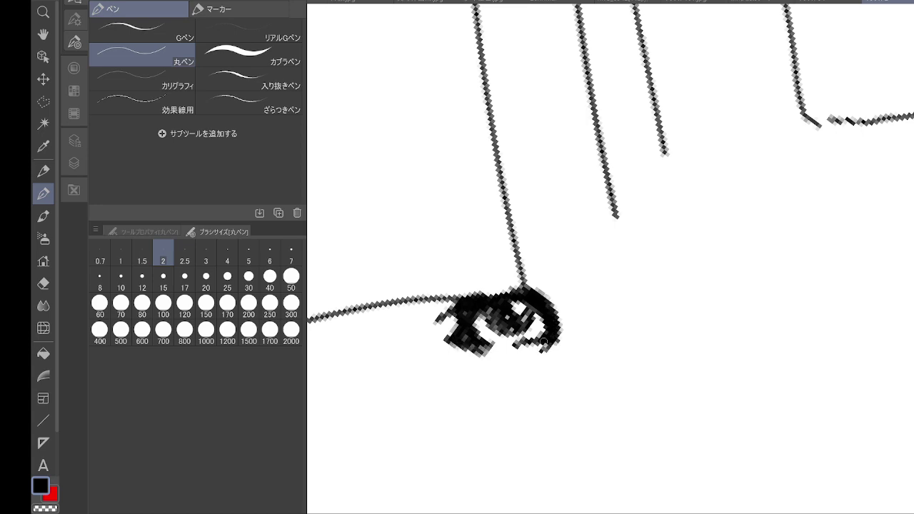
# - Outline a large eye from the small eye's outer corner to the rounded outline, with an arched upper lid and nearly straight lower lid
pyautogui.scroll(-4, 755, 274)
pyautogui.moveTo(663, 290); pyautogui.dragTo(582, 240)
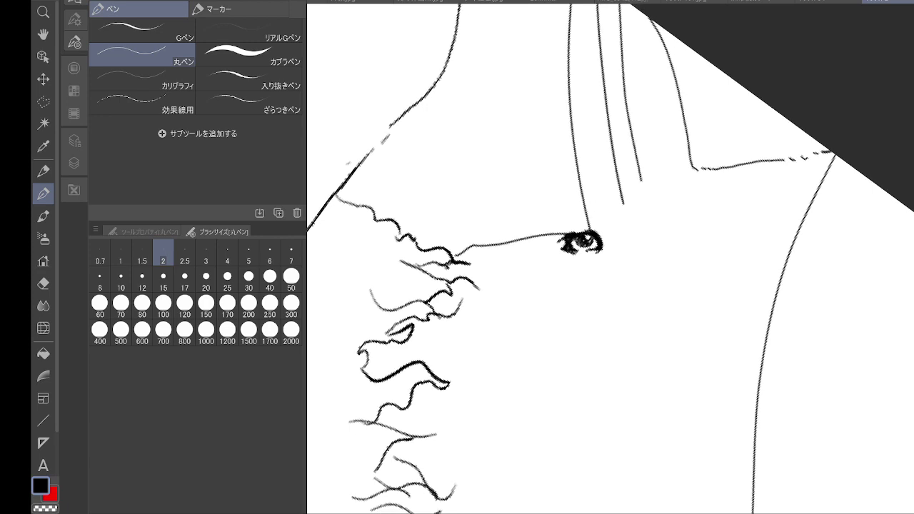
pyautogui.scroll(4, 732, 209)
pyautogui.moveTo(732, 209); pyautogui.dragTo(686, 186)
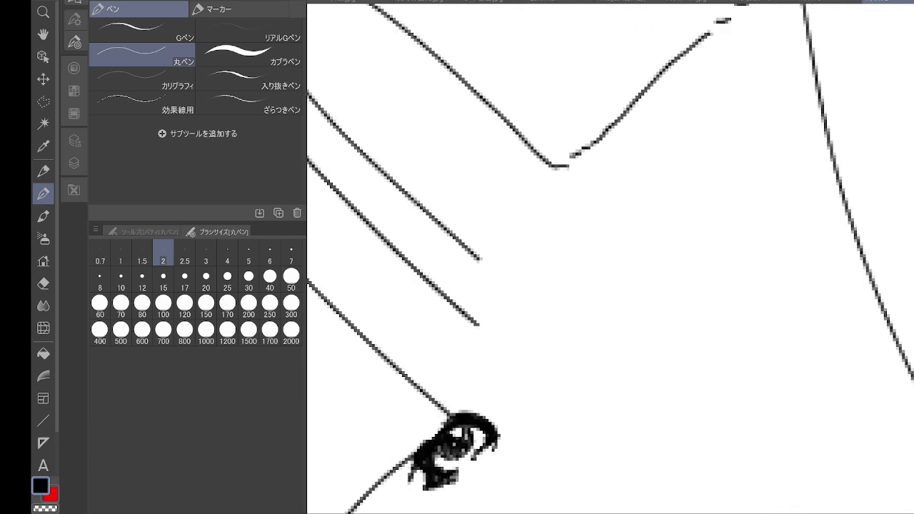
pyautogui.moveTo(491, 427)
pyautogui.mouseDown()
pyautogui.moveTo(499, 433)
pyautogui.moveTo(517, 420)
pyautogui.moveTo(519, 395)
pyautogui.moveTo(637, 158)
pyautogui.moveTo(822, 119)
pyautogui.mouseUp()
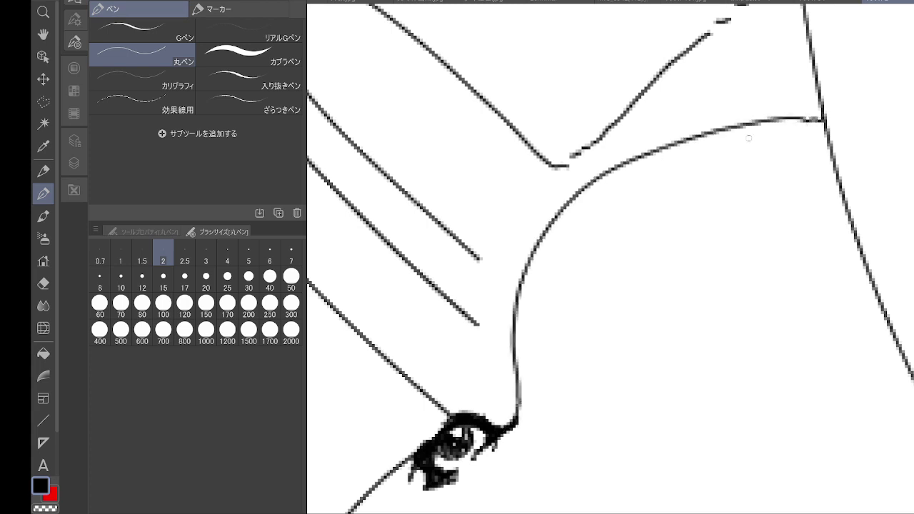
pyautogui.moveTo(513, 423); pyautogui.dragTo(518, 404)
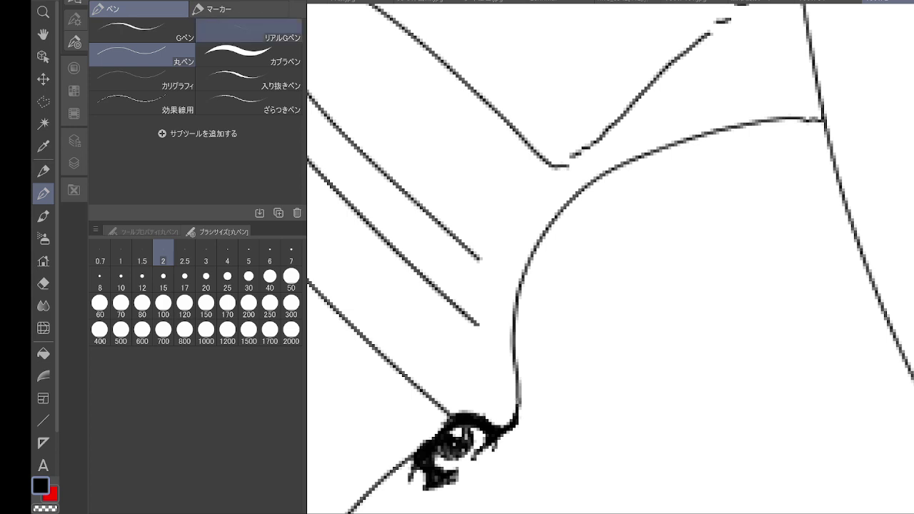
pyautogui.moveTo(514, 421); pyautogui.dragTo(848, 220)
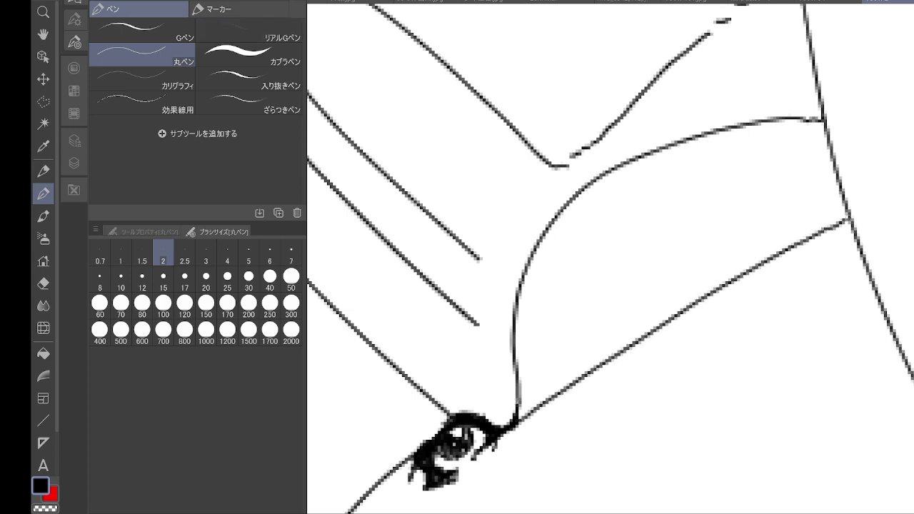
# - Thicken the large eye's upper and lower lid lines with the Real G-Pen at size 25
pyautogui.click(248, 30)
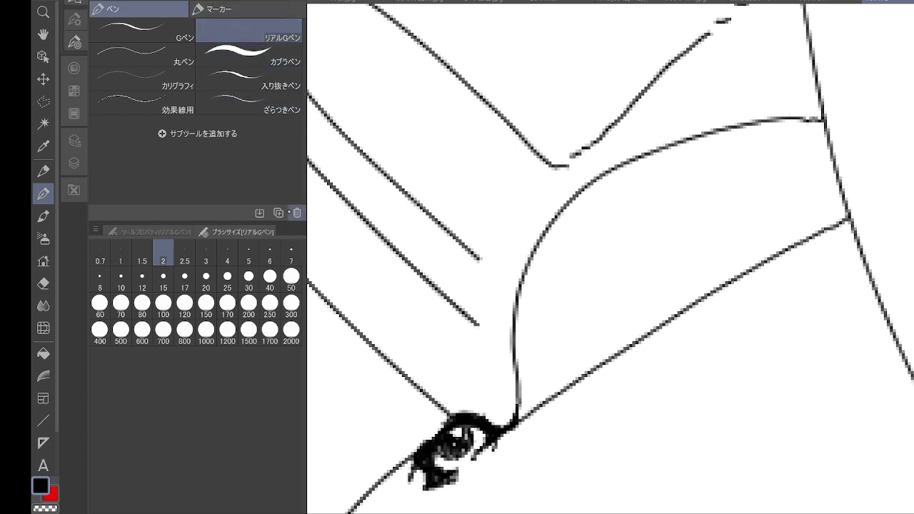
pyautogui.click(227, 278)
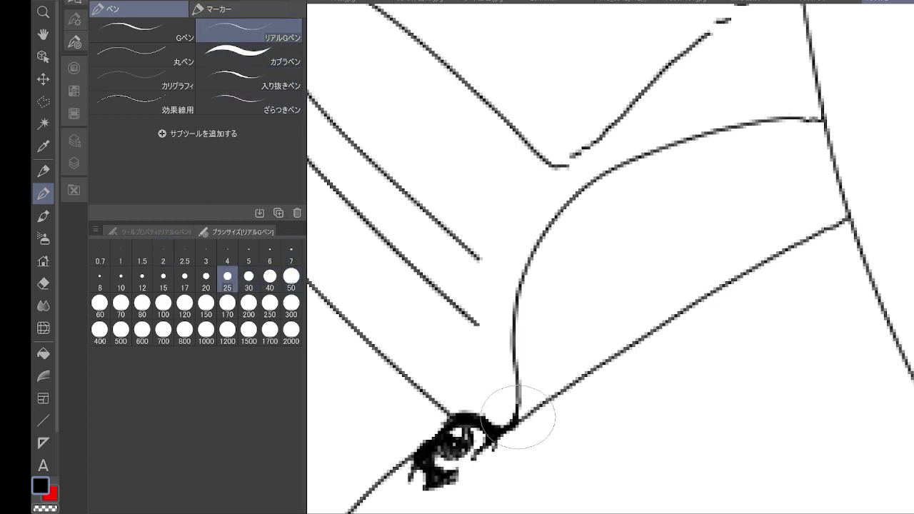
pyautogui.moveTo(509, 424)
pyautogui.mouseDown()
pyautogui.moveTo(517, 341)
pyautogui.moveTo(537, 257)
pyautogui.moveTo(597, 188)
pyautogui.moveTo(677, 137)
pyautogui.moveTo(780, 113)
pyautogui.moveTo(824, 113)
pyautogui.mouseUp()
pyautogui.moveTo(513, 424)
pyautogui.mouseDown()
pyautogui.moveTo(791, 259)
pyautogui.moveTo(846, 208)
pyautogui.mouseUp()
pyautogui.moveTo(530, 306)
pyautogui.mouseDown()
pyautogui.moveTo(525, 406)
pyautogui.moveTo(555, 239)
pyautogui.moveTo(531, 287)
pyautogui.moveTo(598, 189)
pyautogui.moveTo(714, 135)
pyautogui.moveTo(820, 121)
pyautogui.mouseUp()
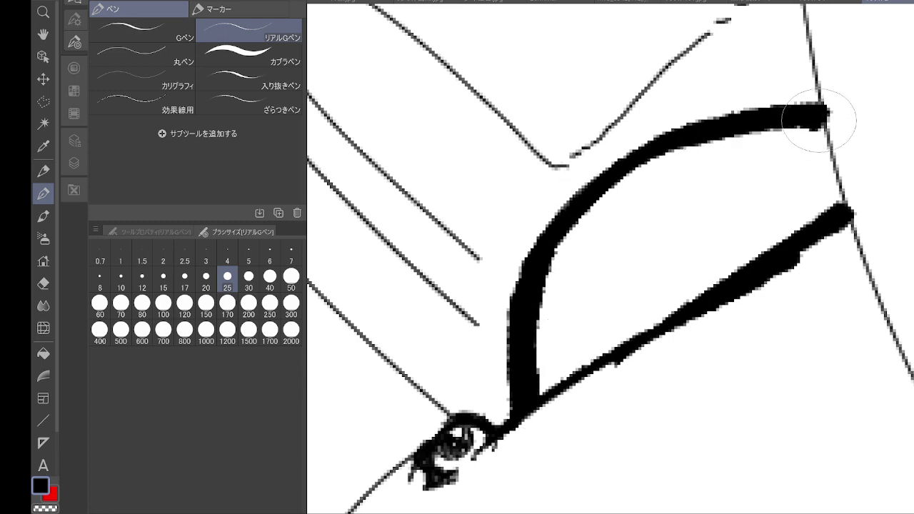
pyautogui.moveTo(845, 210)
pyautogui.mouseDown()
pyautogui.moveTo(799, 254)
pyautogui.moveTo(595, 366)
pyautogui.mouseUp()
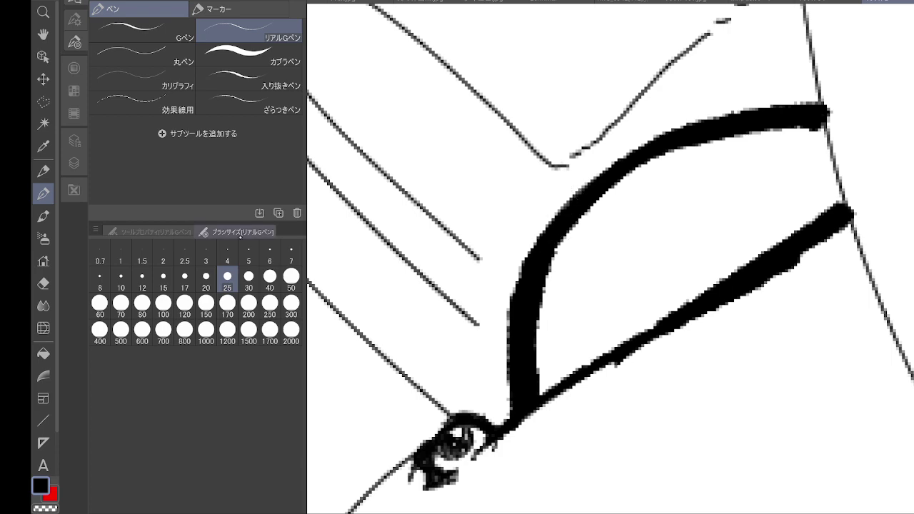
# - Draw the large eye's curved iris outline and a small highlight under the upper lid with the Maru Pen at size 2
pyautogui.click(143, 54)
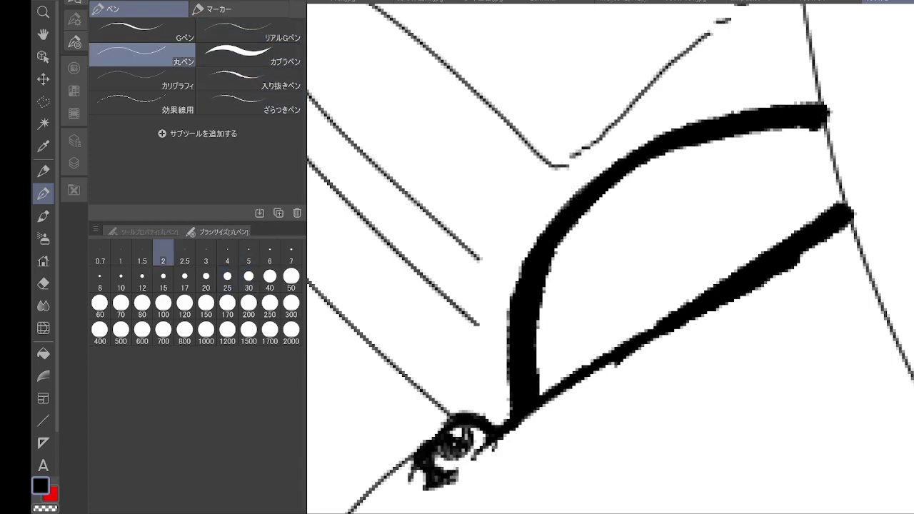
pyautogui.press('^')
pyautogui.press('^')
pyautogui.press('^')
pyautogui.press('^')
pyautogui.press('^')
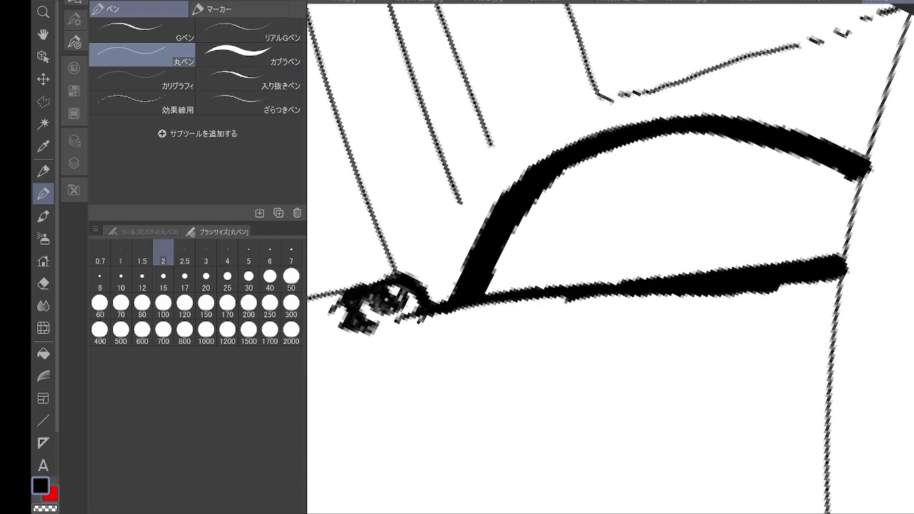
pyautogui.hotkey('ctrl', '+')
pyautogui.hotkey('ctrl', '+')
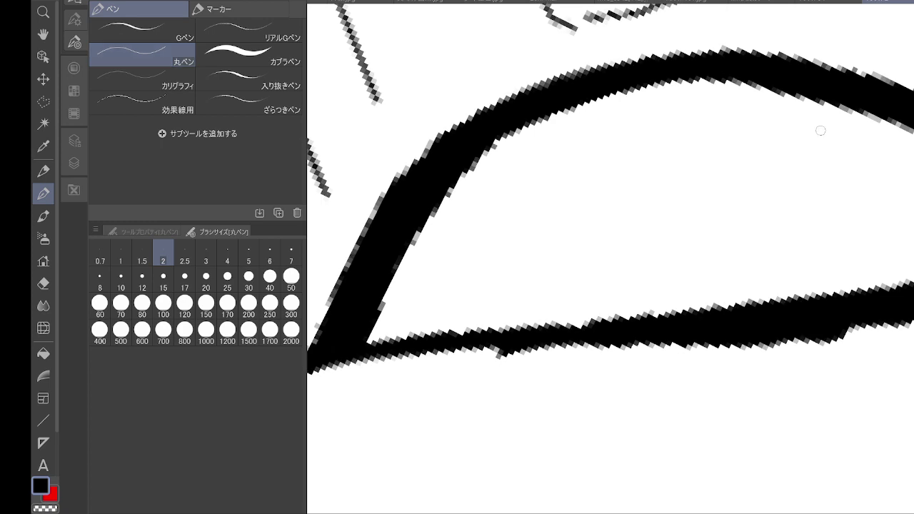
pyautogui.click(819, 173)
pyautogui.moveTo(819, 172); pyautogui.dragTo(683, 210)
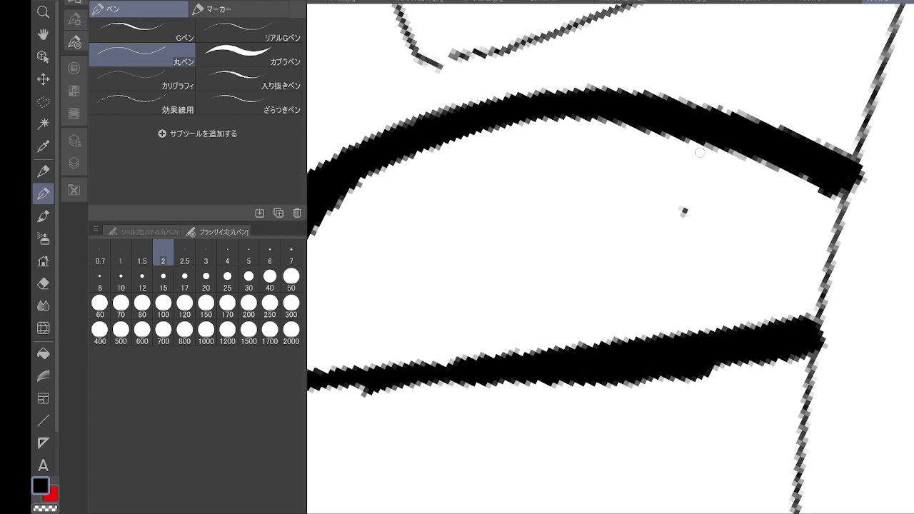
pyautogui.moveTo(730, 152)
pyautogui.mouseDown()
pyautogui.moveTo(702, 178)
pyautogui.moveTo(677, 257)
pyautogui.moveTo(710, 325)
pyautogui.mouseUp()
pyautogui.moveTo(699, 187); pyautogui.dragTo(688, 205)
pyautogui.moveTo(742, 153)
pyautogui.mouseDown()
pyautogui.moveTo(684, 226)
pyautogui.moveTo(712, 330)
pyautogui.mouseUp()
pyautogui.moveTo(745, 153); pyautogui.dragTo(693, 212)
pyautogui.moveTo(812, 180)
pyautogui.mouseDown()
pyautogui.moveTo(808, 214)
pyautogui.moveTo(840, 226)
pyautogui.mouseUp()
# - Fill in the large eye's black pupil and hatch the iris dark around it, leaving the highlight white
pyautogui.moveTo(774, 251)
pyautogui.mouseDown()
pyautogui.moveTo(747, 237)
pyautogui.moveTo(778, 244)
pyautogui.moveTo(765, 240)
pyautogui.moveTo(764, 250)
pyautogui.mouseUp()
pyautogui.moveTo(757, 183)
pyautogui.mouseDown()
pyautogui.moveTo(774, 223)
pyautogui.moveTo(763, 250)
pyautogui.moveTo(773, 260)
pyautogui.moveTo(753, 226)
pyautogui.moveTo(766, 254)
pyautogui.moveTo(785, 212)
pyautogui.moveTo(777, 156)
pyautogui.moveTo(739, 241)
pyautogui.moveTo(766, 233)
pyautogui.moveTo(760, 262)
pyautogui.mouseUp()
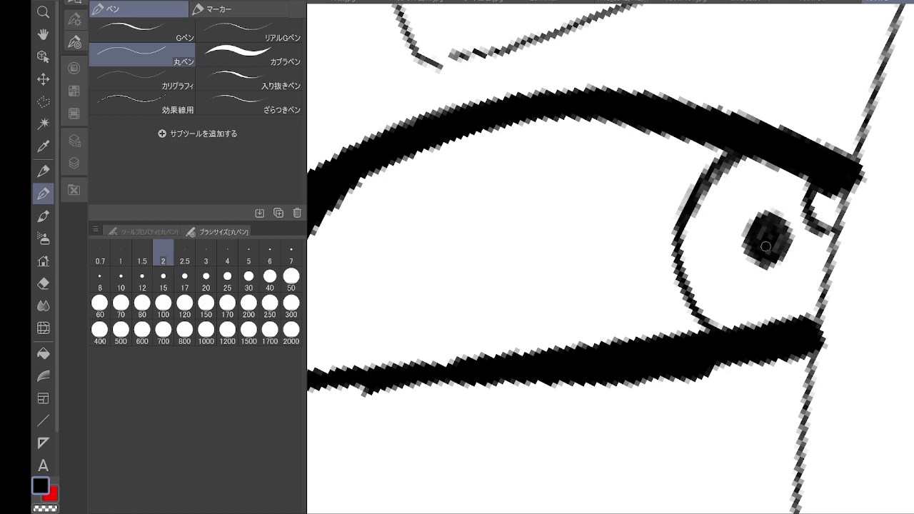
pyautogui.moveTo(682, 239)
pyautogui.mouseDown()
pyautogui.moveTo(682, 269)
pyautogui.moveTo(734, 323)
pyautogui.moveTo(765, 306)
pyautogui.moveTo(770, 284)
pyautogui.moveTo(760, 273)
pyautogui.moveTo(790, 256)
pyautogui.moveTo(796, 274)
pyautogui.moveTo(776, 306)
pyautogui.moveTo(746, 321)
pyautogui.moveTo(793, 252)
pyautogui.moveTo(778, 277)
pyautogui.moveTo(791, 293)
pyautogui.moveTo(814, 279)
pyautogui.moveTo(814, 314)
pyautogui.mouseUp()
pyautogui.moveTo(791, 237)
pyautogui.mouseDown()
pyautogui.moveTo(821, 265)
pyautogui.moveTo(787, 224)
pyautogui.moveTo(786, 203)
pyautogui.moveTo(798, 204)
pyautogui.moveTo(787, 182)
pyautogui.moveTo(804, 176)
pyautogui.moveTo(781, 202)
pyautogui.moveTo(784, 183)
pyautogui.moveTo(764, 175)
pyautogui.moveTo(789, 168)
pyautogui.moveTo(730, 186)
pyautogui.moveTo(730, 166)
pyautogui.moveTo(713, 209)
pyautogui.moveTo(751, 195)
pyautogui.moveTo(748, 202)
pyautogui.moveTo(739, 189)
pyautogui.moveTo(719, 190)
pyautogui.moveTo(751, 251)
pyautogui.moveTo(745, 234)
pyautogui.moveTo(745, 252)
pyautogui.moveTo(715, 274)
pyautogui.moveTo(697, 223)
pyautogui.moveTo(708, 249)
pyautogui.moveTo(771, 249)
pyautogui.moveTo(750, 264)
pyautogui.moveTo(758, 216)
pyautogui.moveTo(776, 207)
pyautogui.moveTo(792, 247)
pyautogui.moveTo(774, 265)
pyautogui.moveTo(735, 249)
pyautogui.moveTo(737, 225)
pyautogui.moveTo(787, 227)
pyautogui.moveTo(765, 239)
pyautogui.mouseUp()
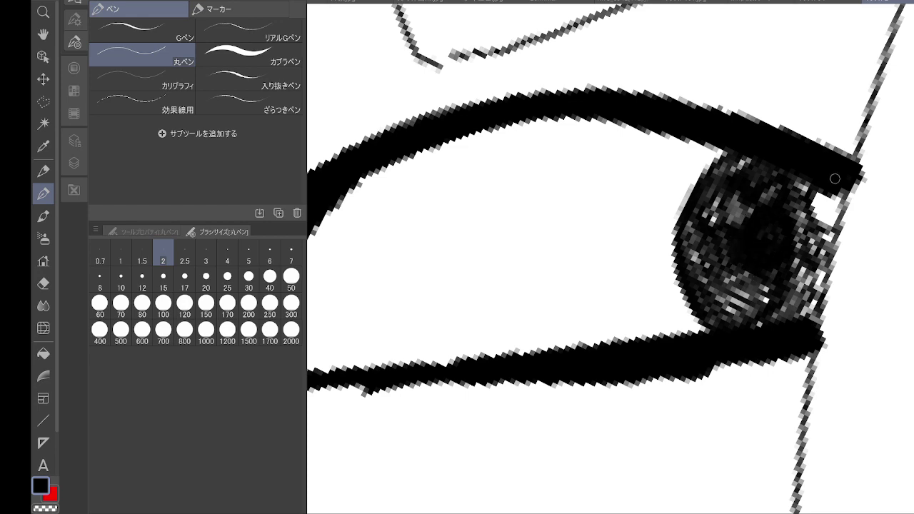
# - Draw the small eye's dark lower lid with a tapered inner point, and extend pointed strokes beneath the large eye's corner
pyautogui.scroll(-6, 813, 126)
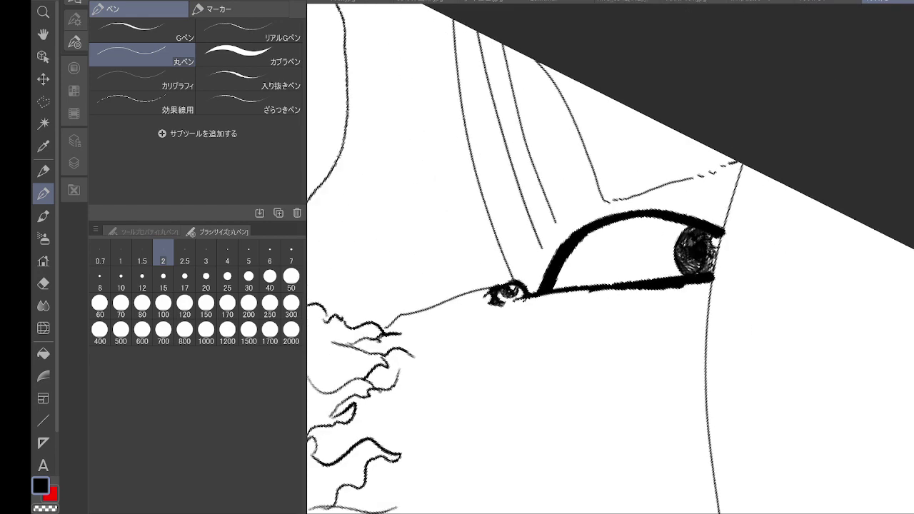
pyautogui.moveTo(557, 307); pyautogui.dragTo(657, 264)
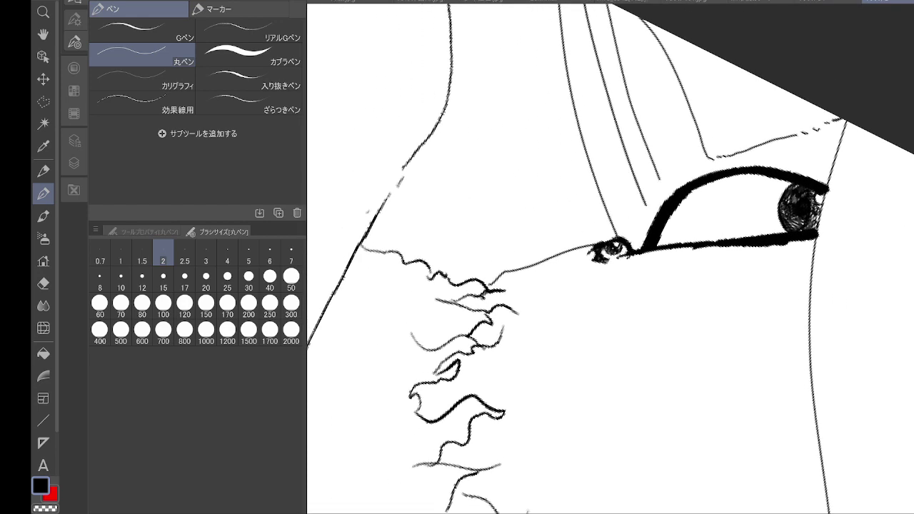
pyautogui.scroll(5, 657, 264)
pyautogui.moveTo(586, 241); pyautogui.dragTo(522, 269)
pyautogui.moveTo(579, 240)
pyautogui.mouseDown()
pyautogui.moveTo(608, 259)
pyautogui.moveTo(490, 282)
pyautogui.mouseUp()
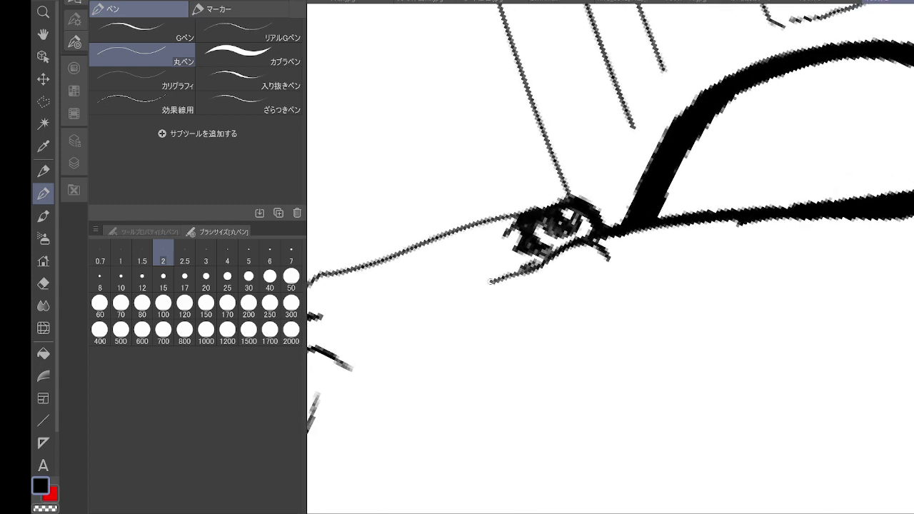
pyautogui.moveTo(544, 263)
pyautogui.mouseDown()
pyautogui.moveTo(492, 282)
pyautogui.moveTo(576, 267)
pyautogui.mouseUp()
pyautogui.moveTo(596, 264)
pyautogui.mouseDown()
pyautogui.moveTo(606, 261)
pyautogui.moveTo(589, 253)
pyautogui.mouseUp()
pyautogui.moveTo(589, 250)
pyautogui.mouseDown()
pyautogui.moveTo(558, 270)
pyautogui.moveTo(608, 243)
pyautogui.moveTo(606, 261)
pyautogui.moveTo(491, 284)
pyautogui.mouseUp()
pyautogui.moveTo(493, 283); pyautogui.dragTo(544, 260)
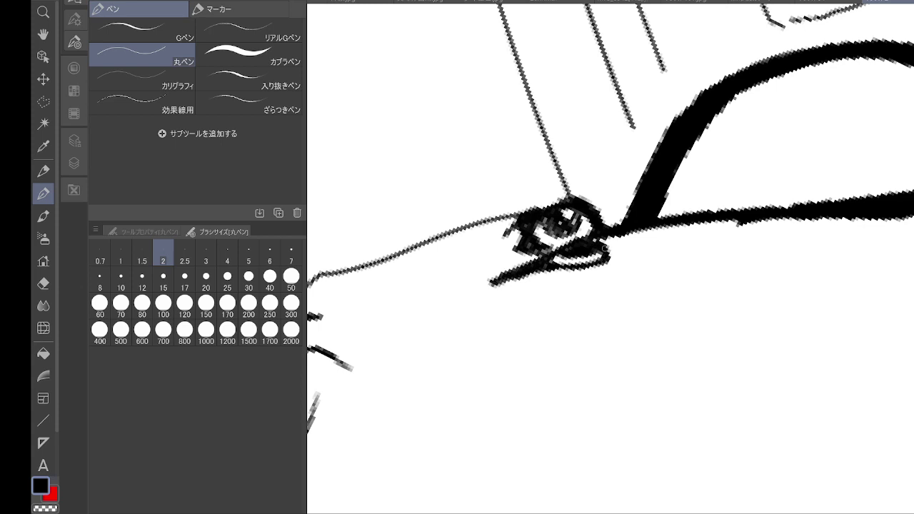
pyautogui.moveTo(603, 247)
pyautogui.mouseDown()
pyautogui.moveTo(628, 235)
pyautogui.moveTo(661, 254)
pyautogui.moveTo(630, 250)
pyautogui.moveTo(676, 255)
pyautogui.mouseUp()
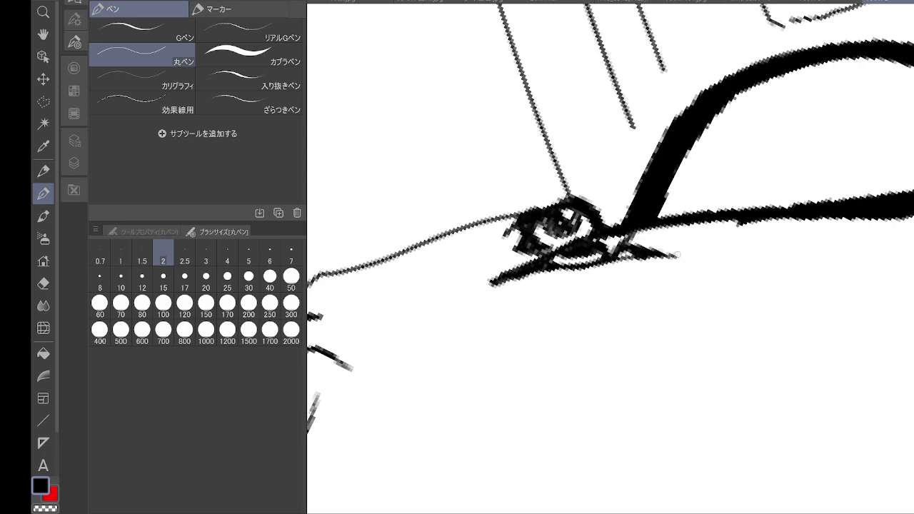
pyautogui.scroll(-5, 673, 237)
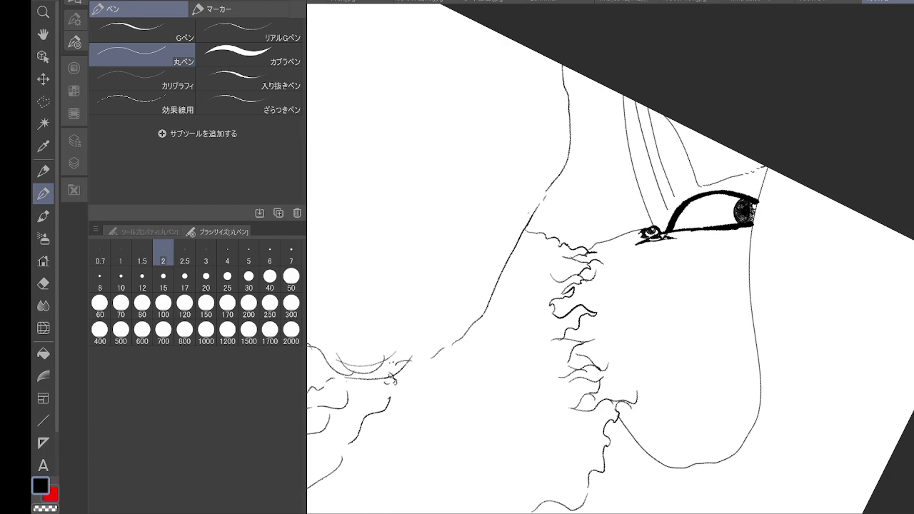
# - Draw a long narrow nose running down from beneath the small eye, with rounded nostrils, a pointed tip and curved side lines
pyautogui.scroll(1, 693, 263)
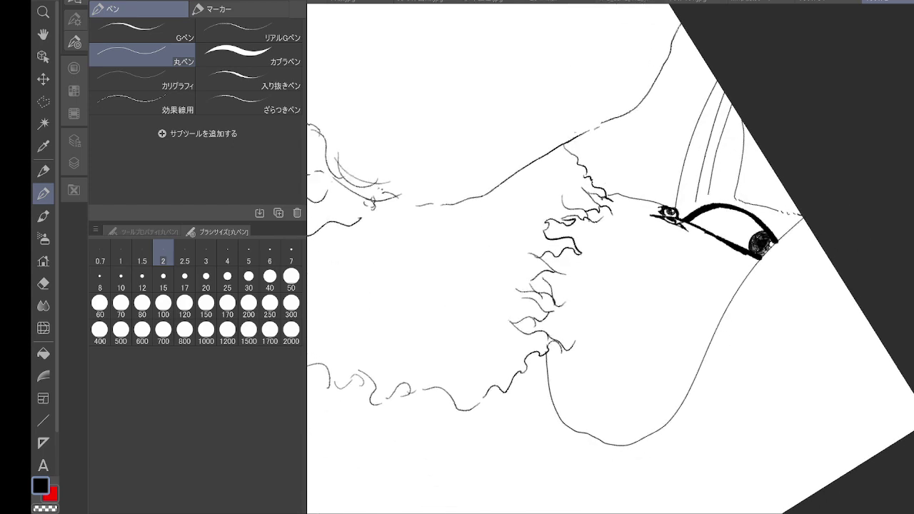
pyautogui.scroll(3, 705, 249)
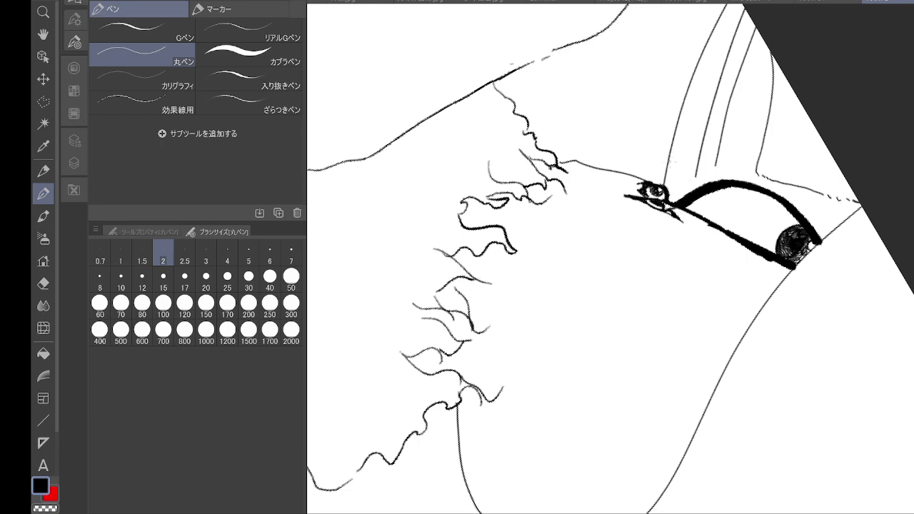
pyautogui.press('-')
pyautogui.press('-')
pyautogui.press('-')
pyautogui.press('-')
pyautogui.press('-')
pyautogui.press('-')
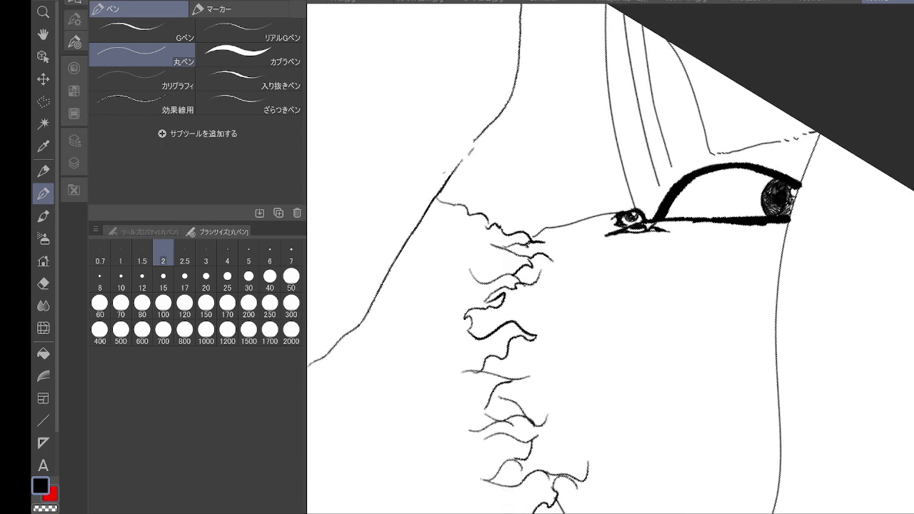
pyautogui.hotkey('ctrl', '+')
pyautogui.scroll(-3, 609, 258)
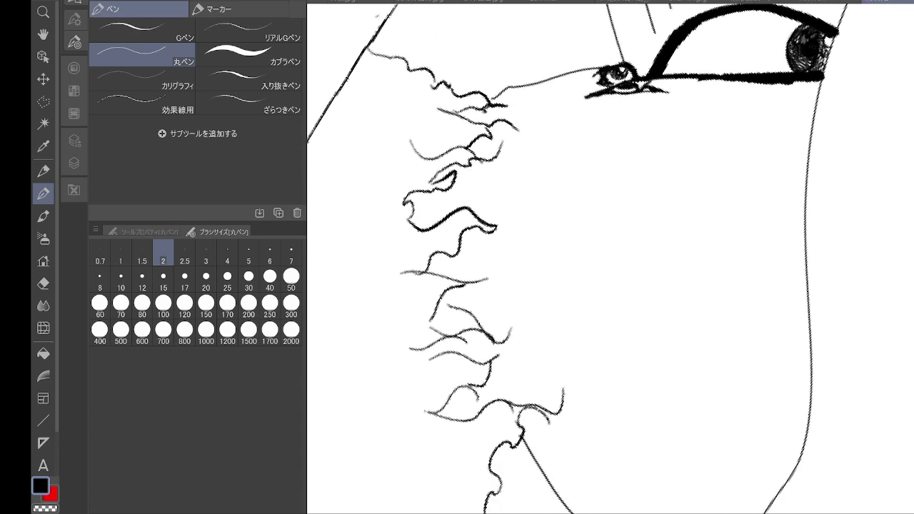
pyautogui.moveTo(628, 93)
pyautogui.mouseDown()
pyautogui.moveTo(637, 261)
pyautogui.moveTo(671, 350)
pyautogui.mouseUp()
pyautogui.moveTo(636, 260)
pyautogui.mouseDown()
pyautogui.moveTo(632, 354)
pyautogui.moveTo(619, 356)
pyautogui.moveTo(637, 382)
pyautogui.moveTo(686, 365)
pyautogui.mouseUp()
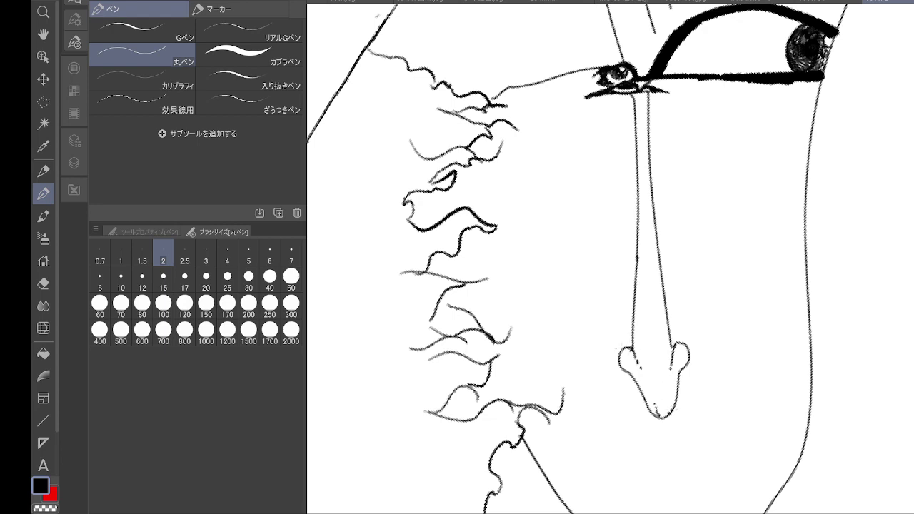
pyautogui.moveTo(618, 345); pyautogui.dragTo(612, 391)
pyautogui.moveTo(677, 340); pyautogui.dragTo(702, 376)
# - Draw the philtrum as two short lines below the nose tip, closed with a small curved stroke underneath
pyautogui.scroll(-4, 739, 296)
pyautogui.moveTo(740, 296); pyautogui.dragTo(733, 220)
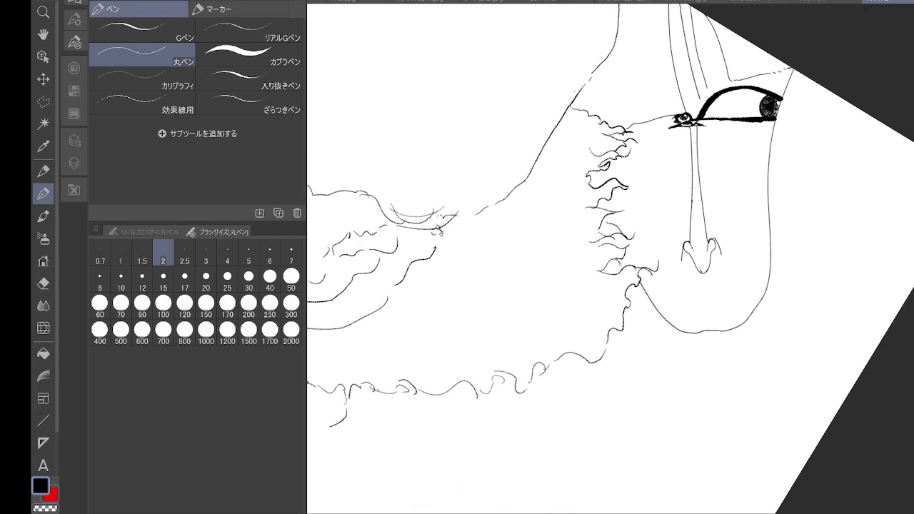
pyautogui.scroll(6, 719, 299)
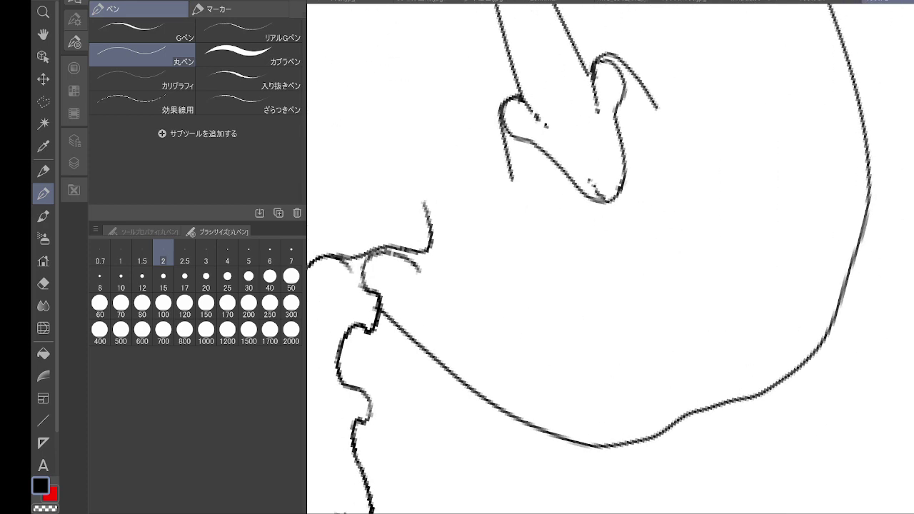
pyautogui.scroll(3, 643, 107)
pyautogui.moveTo(498, 186)
pyautogui.mouseDown()
pyautogui.moveTo(540, 244)
pyautogui.moveTo(559, 299)
pyautogui.mouseUp()
pyautogui.moveTo(539, 233); pyautogui.dragTo(564, 303)
pyautogui.moveTo(574, 319)
pyautogui.mouseDown()
pyautogui.moveTo(626, 326)
pyautogui.moveTo(631, 312)
pyautogui.mouseUp()
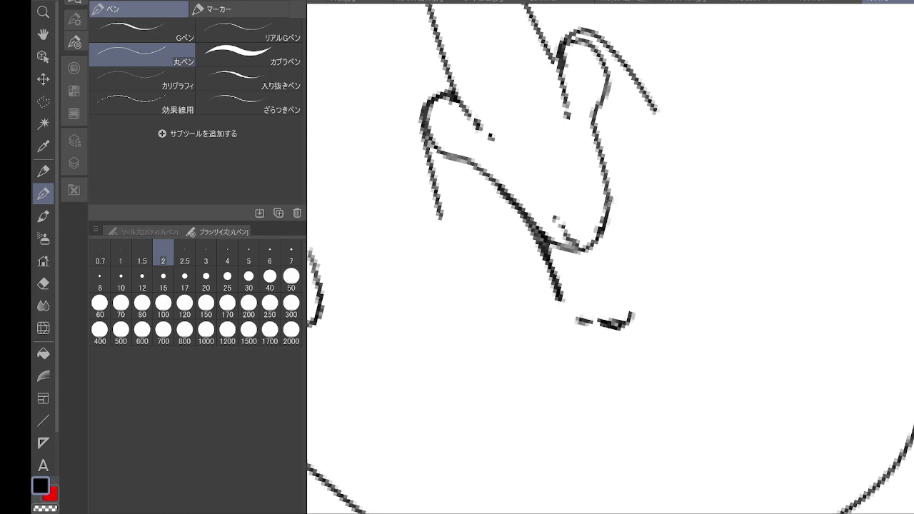
pyautogui.moveTo(608, 191); pyautogui.dragTo(634, 267)
pyautogui.moveTo(637, 285)
pyautogui.mouseDown()
pyautogui.moveTo(645, 306)
pyautogui.moveTo(628, 326)
pyautogui.moveTo(634, 310)
pyautogui.mouseUp()
pyautogui.moveTo(583, 320); pyautogui.dragTo(603, 325)
# - Draw slightly parted lips below the philtrum and fill the lower lip with dense dark hatching
pyautogui.moveTo(600, 380)
pyautogui.mouseDown()
pyautogui.moveTo(668, 352)
pyautogui.moveTo(618, 386)
pyautogui.moveTo(573, 394)
pyautogui.moveTo(607, 402)
pyautogui.moveTo(676, 371)
pyautogui.moveTo(674, 351)
pyautogui.moveTo(604, 389)
pyautogui.moveTo(677, 354)
pyautogui.moveTo(533, 417)
pyautogui.moveTo(621, 398)
pyautogui.moveTo(697, 357)
pyautogui.moveTo(677, 374)
pyautogui.moveTo(737, 355)
pyautogui.moveTo(715, 363)
pyautogui.moveTo(735, 352)
pyautogui.moveTo(722, 356)
pyautogui.mouseUp()
pyautogui.moveTo(584, 398)
pyautogui.mouseDown()
pyautogui.moveTo(531, 416)
pyautogui.moveTo(598, 393)
pyautogui.moveTo(638, 399)
pyautogui.moveTo(585, 401)
pyautogui.mouseUp()
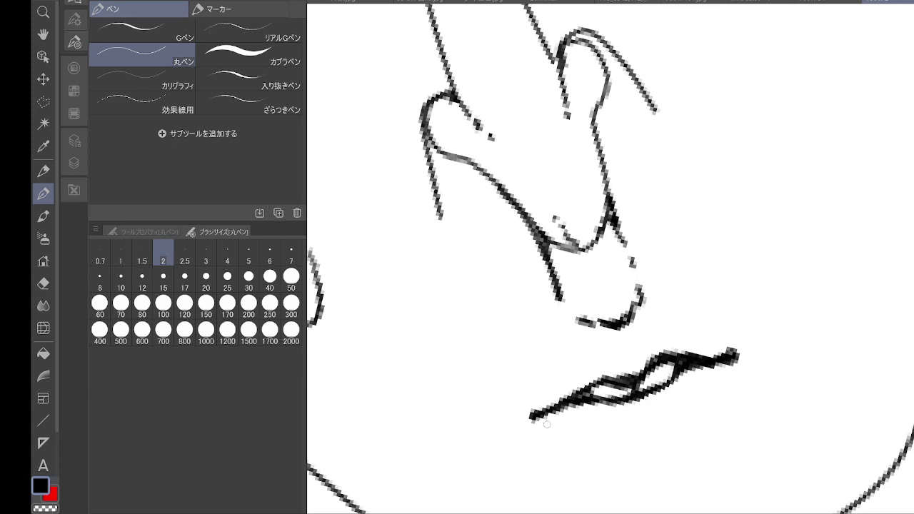
pyautogui.moveTo(547, 424)
pyautogui.mouseDown()
pyautogui.moveTo(576, 460)
pyautogui.moveTo(614, 465)
pyautogui.moveTo(666, 445)
pyautogui.moveTo(655, 443)
pyautogui.moveTo(660, 426)
pyautogui.moveTo(696, 442)
pyautogui.moveTo(729, 368)
pyautogui.mouseUp()
pyautogui.moveTo(558, 437)
pyautogui.mouseDown()
pyautogui.moveTo(543, 421)
pyautogui.moveTo(575, 457)
pyautogui.moveTo(615, 462)
pyautogui.moveTo(631, 397)
pyautogui.moveTo(647, 449)
pyautogui.moveTo(661, 428)
pyautogui.moveTo(675, 443)
pyautogui.moveTo(682, 389)
pyautogui.moveTo(691, 435)
pyautogui.moveTo(698, 386)
pyautogui.moveTo(707, 428)
pyautogui.moveTo(719, 379)
pyautogui.moveTo(723, 413)
pyautogui.moveTo(735, 353)
pyautogui.moveTo(621, 406)
pyautogui.moveTo(647, 400)
pyautogui.moveTo(626, 404)
pyautogui.moveTo(661, 372)
pyautogui.mouseUp()
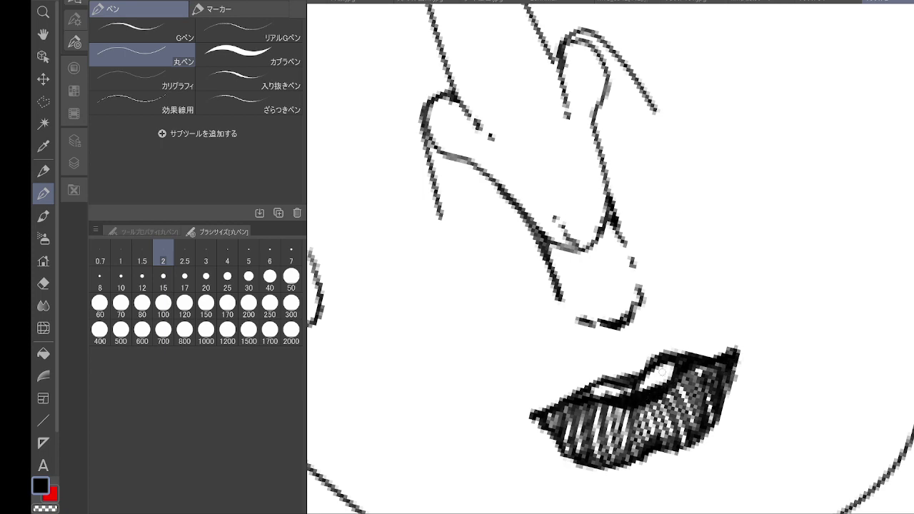
# - With the Real G-Pen at size 7, start a small figure between the two heads with a two-lobed hair knot and an ear
pyautogui.scroll(-6, 662, 372)
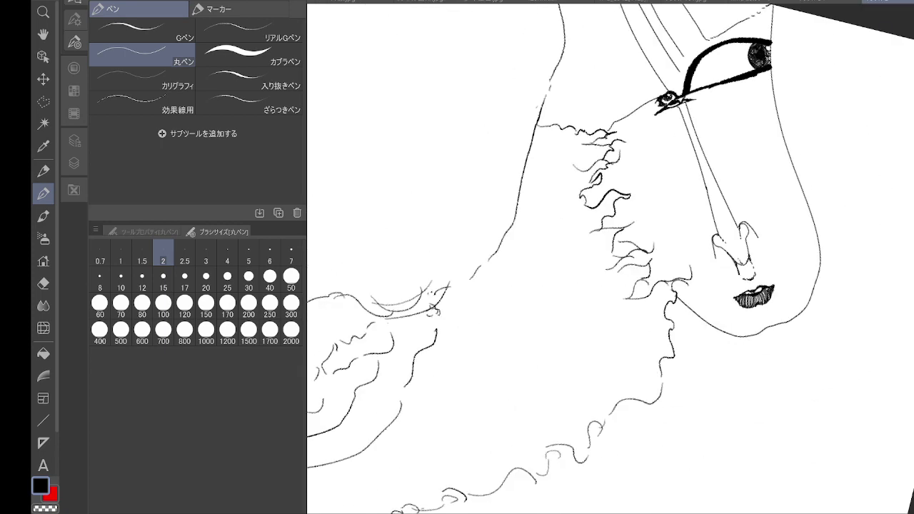
pyautogui.moveTo(673, 286); pyautogui.dragTo(595, 294)
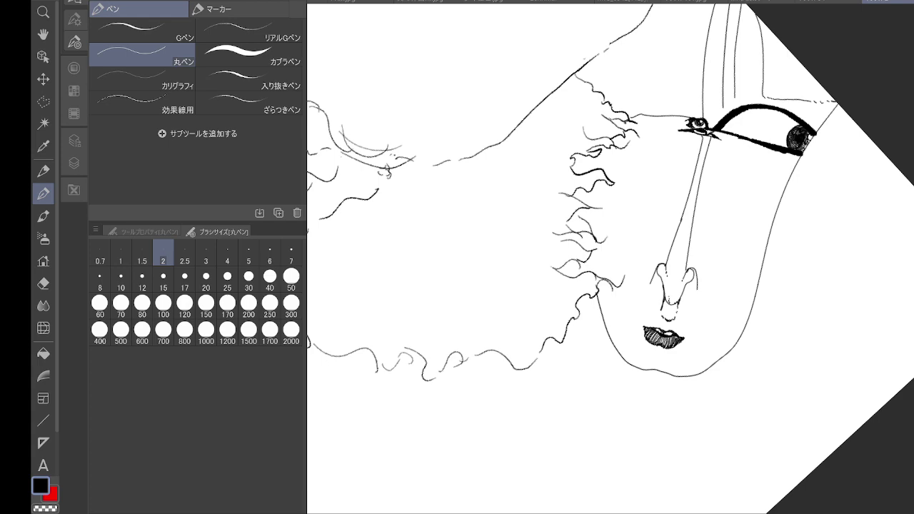
pyautogui.scroll(-2, 855, 200)
pyautogui.moveTo(673, 286); pyautogui.dragTo(647, 227)
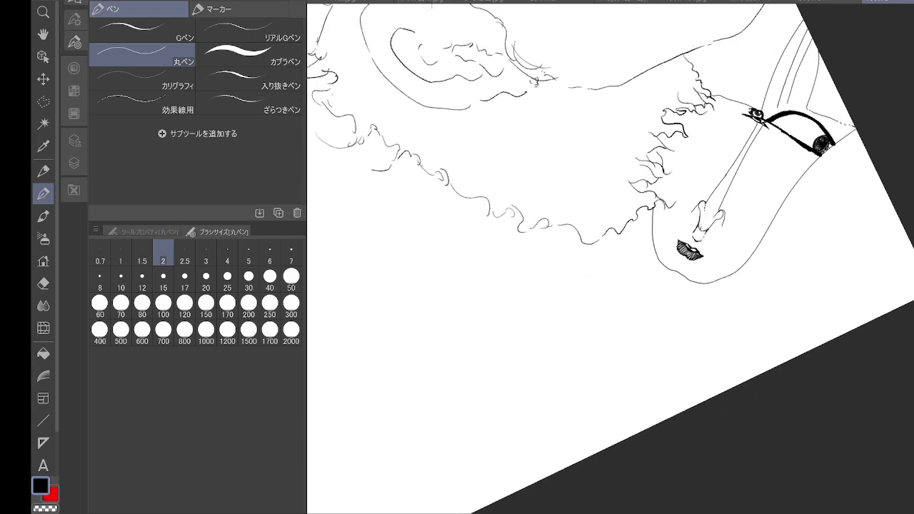
pyautogui.scroll(-3, 865, 192)
pyautogui.scroll(-1, 864, 187)
pyautogui.moveTo(864, 188); pyautogui.dragTo(821, 283)
pyautogui.press('-')
pyautogui.scroll(5, 611, 257)
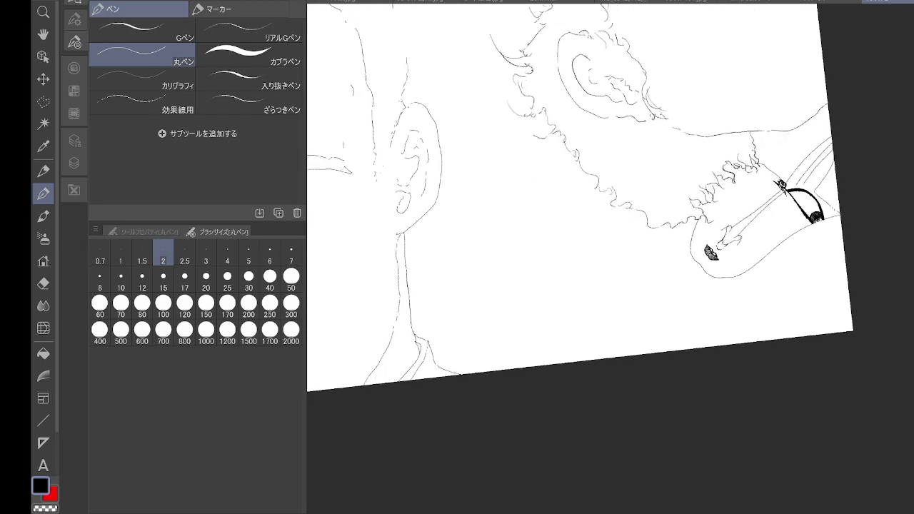
pyautogui.scroll(4, 610, 257)
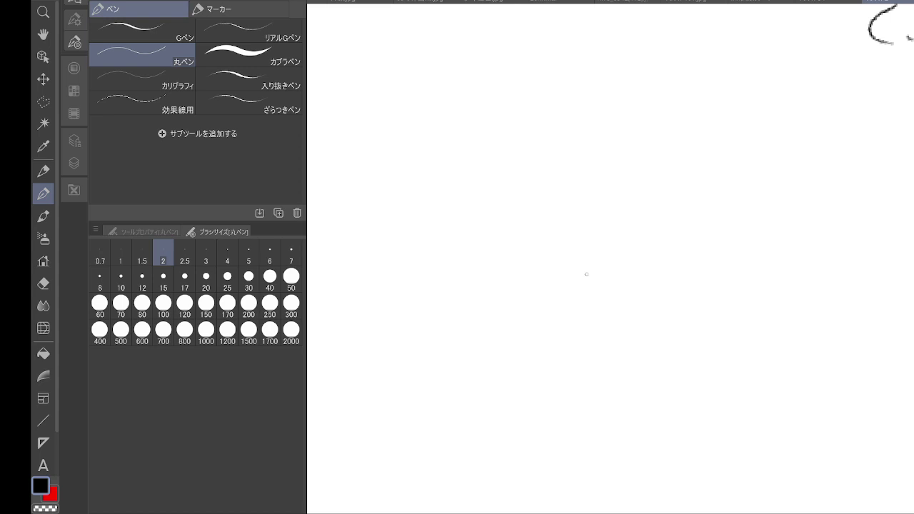
pyautogui.scroll(-5, 587, 274)
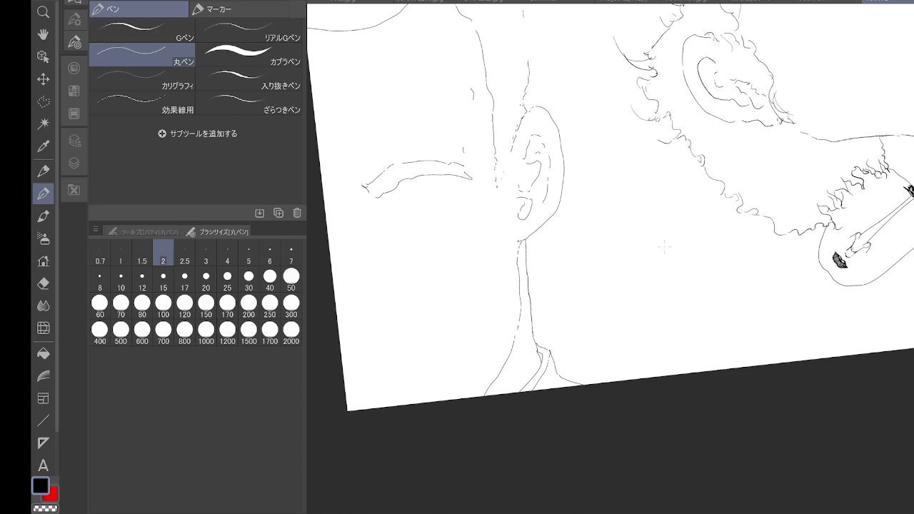
pyautogui.click(249, 31)
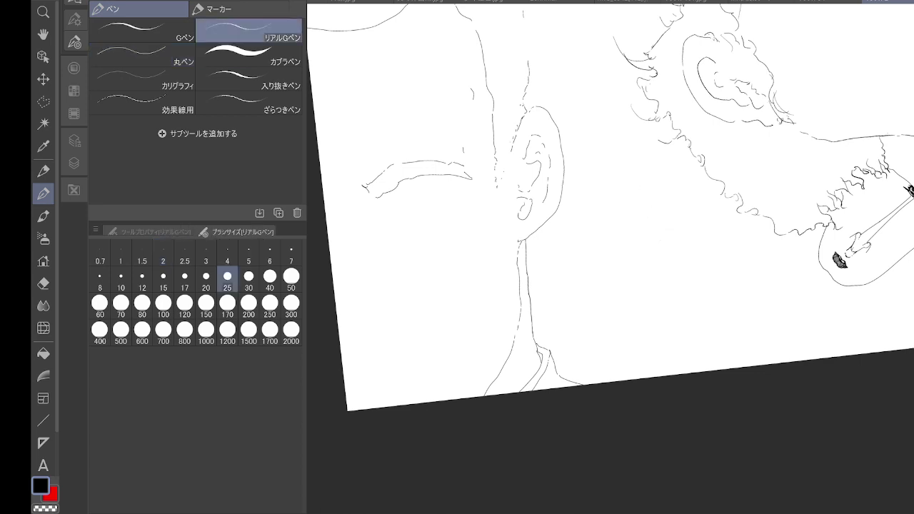
pyautogui.click(291, 253)
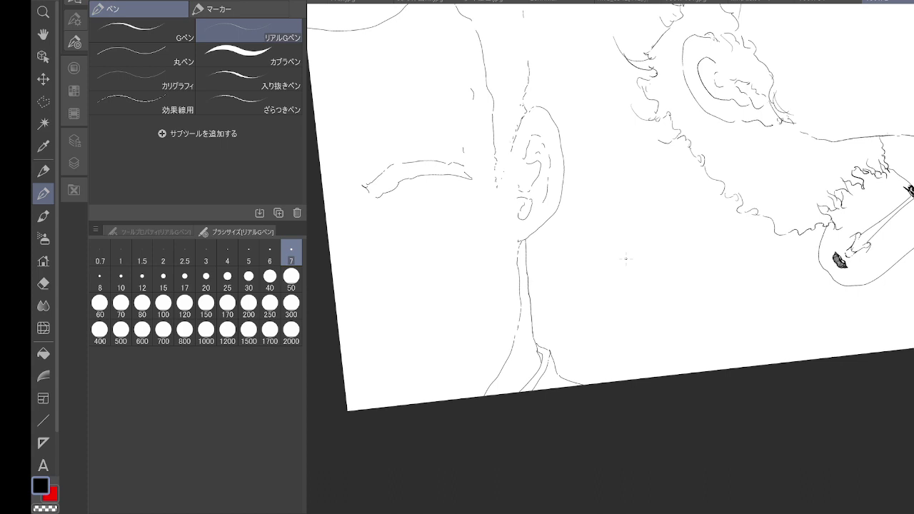
pyautogui.scroll(5, 625, 259)
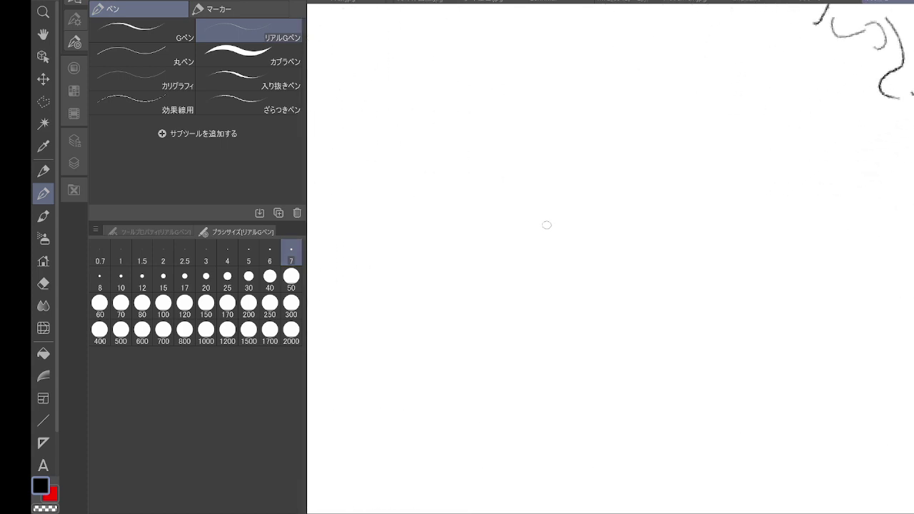
pyautogui.moveTo(542, 255)
pyautogui.mouseDown()
pyautogui.moveTo(544, 246)
pyautogui.moveTo(555, 266)
pyautogui.moveTo(598, 257)
pyautogui.mouseUp()
pyautogui.moveTo(575, 212)
pyautogui.mouseDown()
pyautogui.moveTo(595, 214)
pyautogui.moveTo(558, 209)
pyautogui.moveTo(544, 223)
pyautogui.mouseUp()
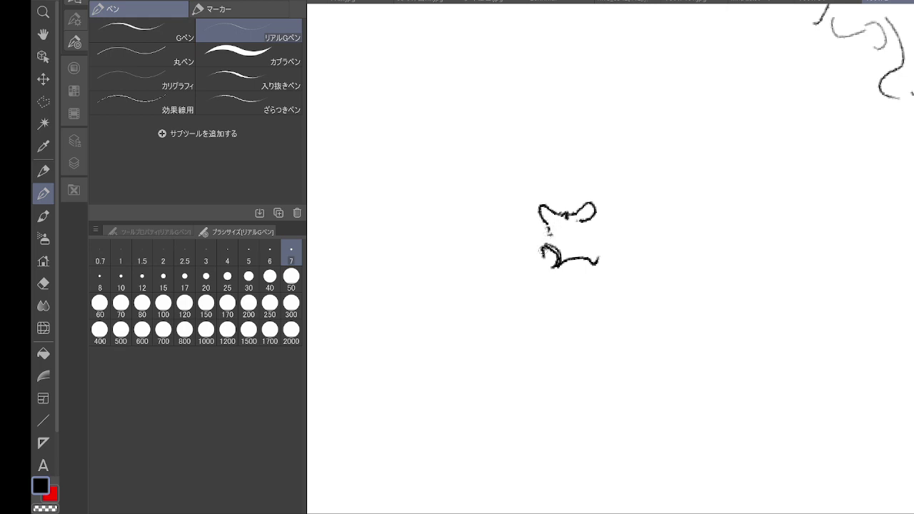
# - Outline the small figure's round head, side hair and face profile down to the chin, and add the neckline behind the ear
pyautogui.moveTo(543, 254)
pyautogui.mouseDown()
pyautogui.moveTo(536, 247)
pyautogui.moveTo(551, 236)
pyautogui.mouseUp()
pyautogui.moveTo(550, 231)
pyautogui.mouseDown()
pyautogui.moveTo(590, 222)
pyautogui.moveTo(599, 261)
pyautogui.mouseUp()
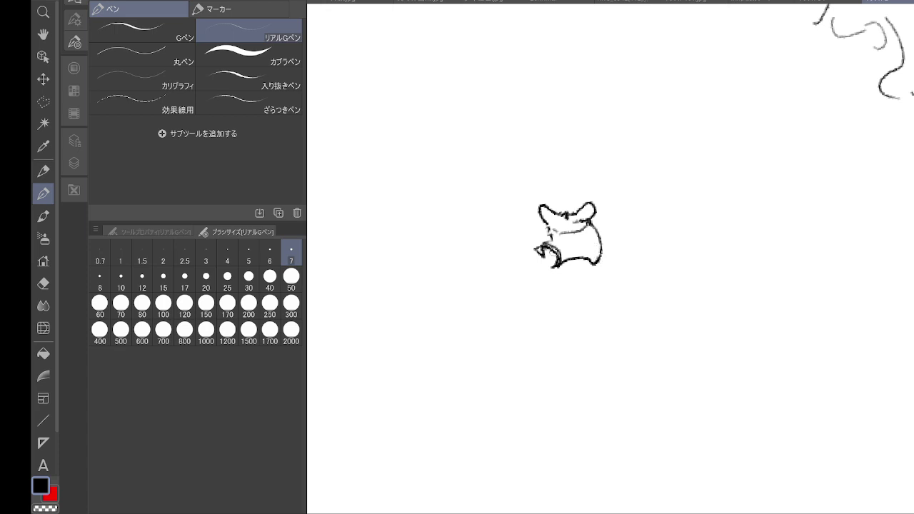
pyautogui.moveTo(544, 231); pyautogui.dragTo(529, 257)
pyautogui.moveTo(533, 264); pyautogui.dragTo(557, 299)
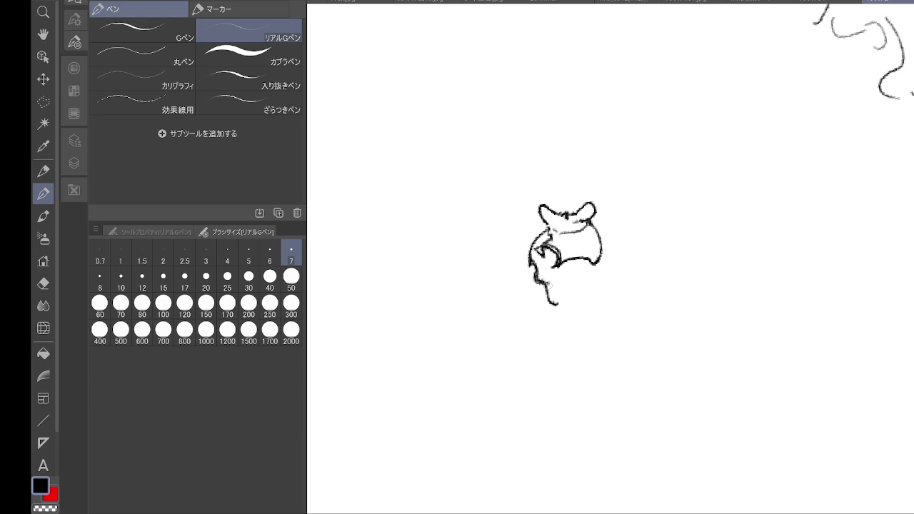
pyautogui.moveTo(558, 257)
pyautogui.mouseDown()
pyautogui.moveTo(555, 269)
pyautogui.moveTo(614, 270)
pyautogui.mouseUp()
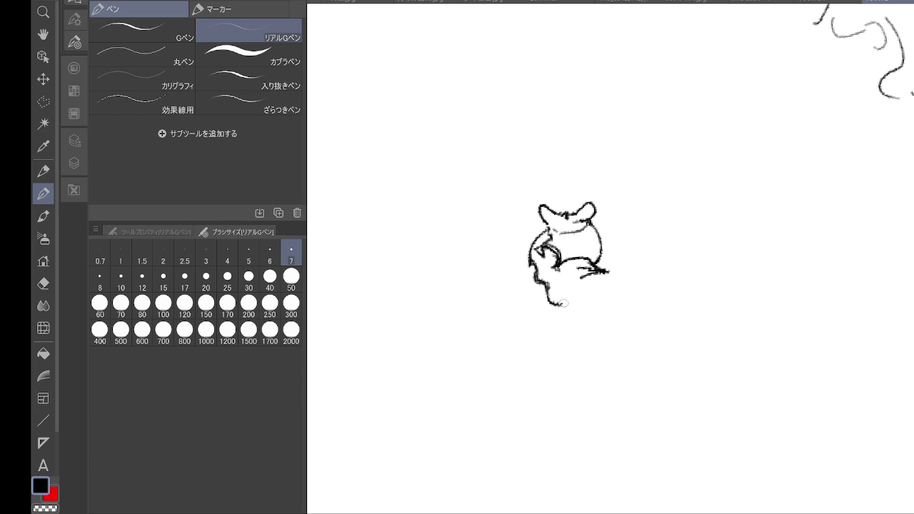
# - Draw the small figure's jaw and neck creases, and a slanted pointed collar across the shoulders
pyautogui.moveTo(564, 302); pyautogui.dragTo(570, 303)
pyautogui.moveTo(571, 296)
pyautogui.mouseDown()
pyautogui.moveTo(613, 271)
pyautogui.moveTo(603, 280)
pyautogui.mouseUp()
pyautogui.moveTo(574, 317)
pyautogui.mouseDown()
pyautogui.moveTo(618, 270)
pyautogui.moveTo(632, 271)
pyautogui.mouseUp()
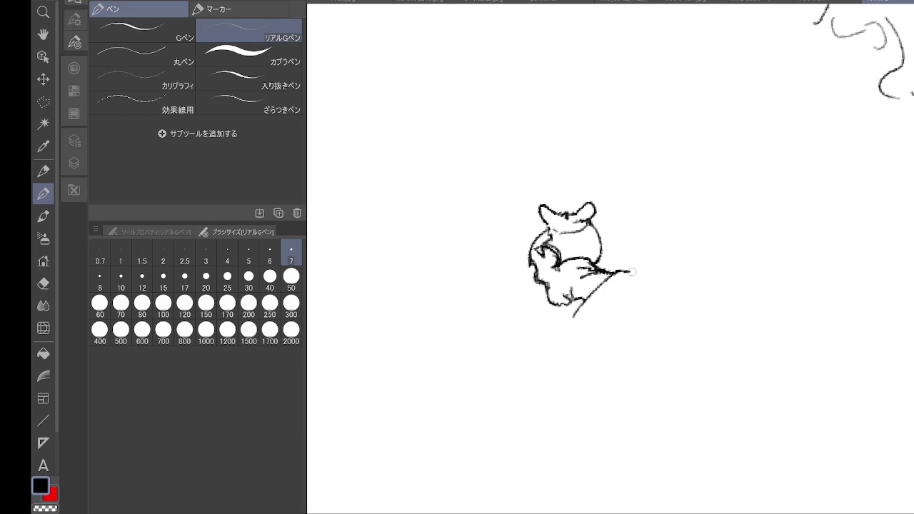
pyautogui.moveTo(563, 326); pyautogui.dragTo(636, 274)
# - Draw the figure's sleeve with a gathered cuff, a zigzag fold on the torso and the long curved back line
pyautogui.moveTo(556, 402)
pyautogui.mouseDown()
pyautogui.moveTo(557, 432)
pyautogui.moveTo(587, 431)
pyautogui.moveTo(573, 441)
pyautogui.moveTo(595, 429)
pyautogui.moveTo(575, 439)
pyautogui.mouseUp()
pyautogui.moveTo(561, 404); pyautogui.dragTo(592, 419)
pyautogui.moveTo(564, 327); pyautogui.dragTo(574, 401)
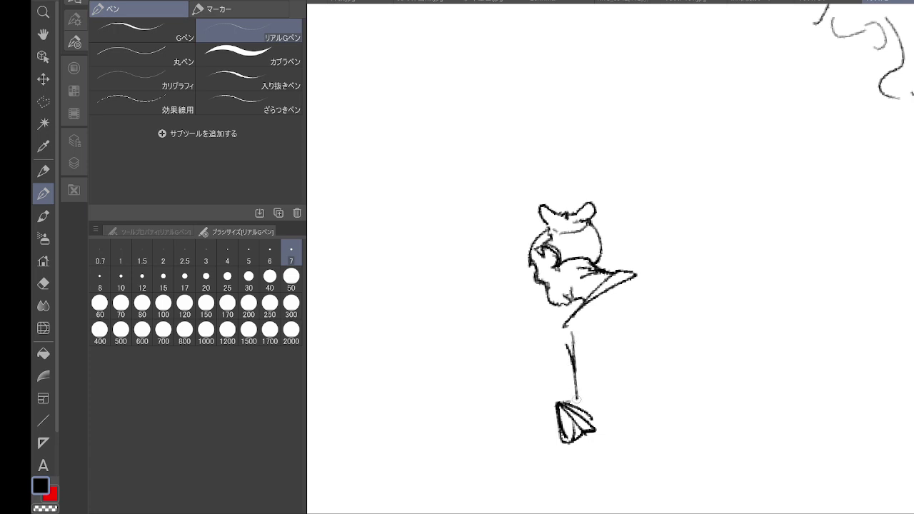
pyautogui.moveTo(562, 322); pyautogui.dragTo(568, 405)
pyautogui.moveTo(590, 361)
pyautogui.mouseDown()
pyautogui.moveTo(610, 372)
pyautogui.moveTo(632, 361)
pyautogui.mouseUp()
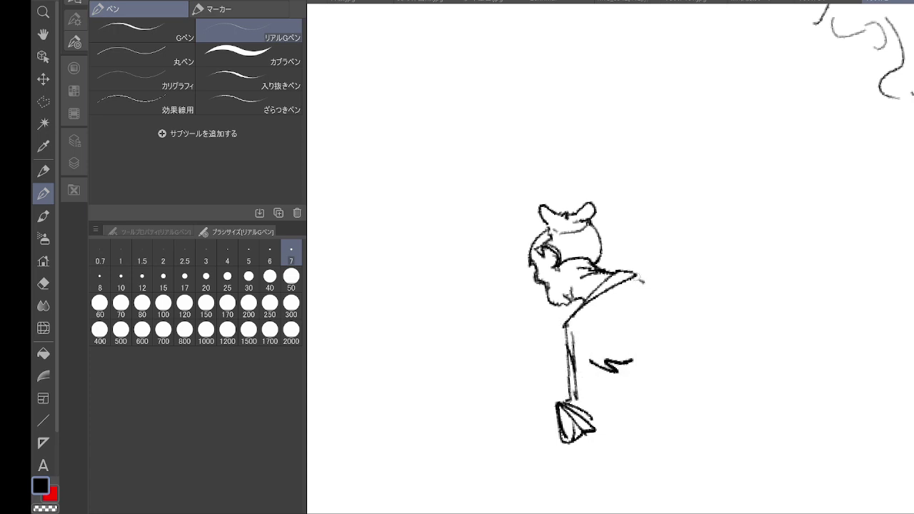
pyautogui.moveTo(636, 275); pyautogui.dragTo(678, 414)
# - Draw the figure's forearm reaching forward from the cuff, ending in a knobbly hand with small finger details
pyautogui.scroll(-4, 671, 321)
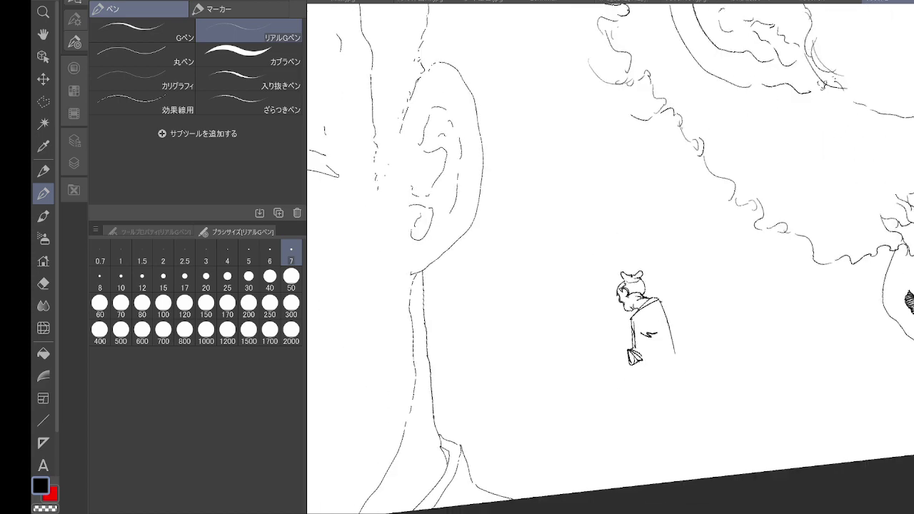
pyautogui.scroll(4, 642, 357)
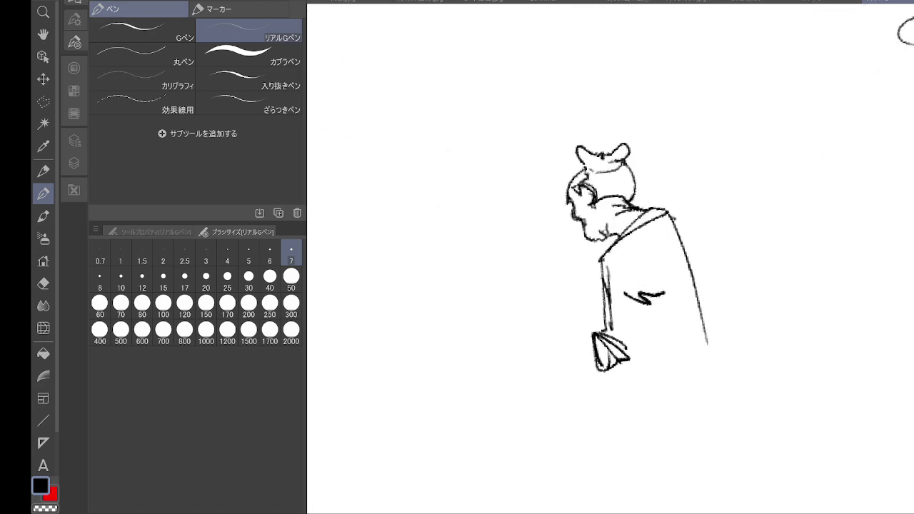
pyautogui.moveTo(532, 357); pyautogui.dragTo(592, 345)
pyautogui.moveTo(533, 377)
pyautogui.mouseDown()
pyautogui.moveTo(574, 370)
pyautogui.moveTo(544, 380)
pyautogui.moveTo(567, 372)
pyautogui.moveTo(537, 347)
pyautogui.moveTo(527, 363)
pyautogui.moveTo(531, 357)
pyautogui.moveTo(501, 372)
pyautogui.moveTo(519, 383)
pyautogui.moveTo(531, 377)
pyautogui.moveTo(516, 353)
pyautogui.mouseUp()
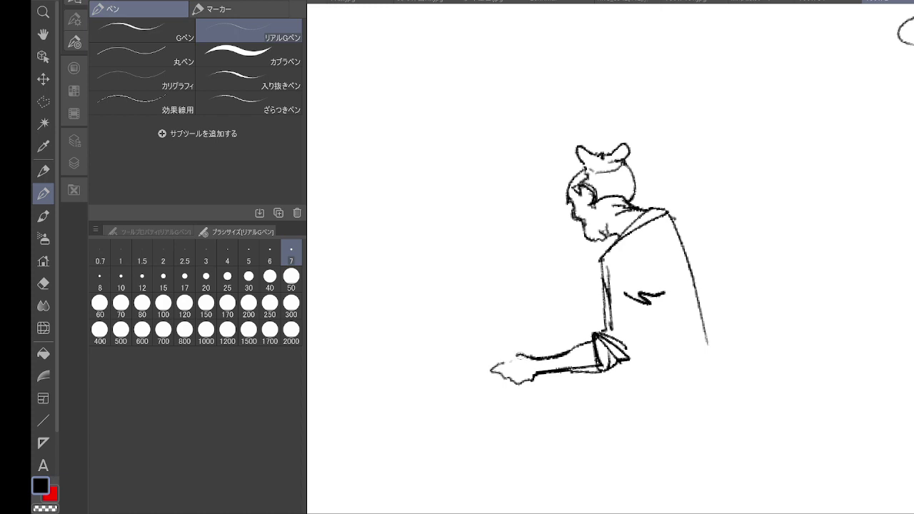
pyautogui.moveTo(505, 369)
pyautogui.mouseDown()
pyautogui.moveTo(522, 372)
pyautogui.moveTo(501, 363)
pyautogui.mouseUp()
# - Draw a dark-striped waistband at the figure's waist and a flared skirt below it with a thickened back edge
pyautogui.moveTo(626, 353); pyautogui.dragTo(706, 353)
pyautogui.moveTo(618, 375)
pyautogui.mouseDown()
pyautogui.moveTo(718, 368)
pyautogui.moveTo(623, 372)
pyautogui.moveTo(588, 440)
pyautogui.moveTo(721, 437)
pyautogui.mouseUp()
pyautogui.moveTo(704, 373)
pyautogui.mouseDown()
pyautogui.moveTo(721, 439)
pyautogui.moveTo(662, 321)
pyautogui.mouseUp()
pyautogui.hotkey('ctrl', '-')
pyautogui.hotkey('ctrl', '-')
pyautogui.scroll(3, 674, 295)
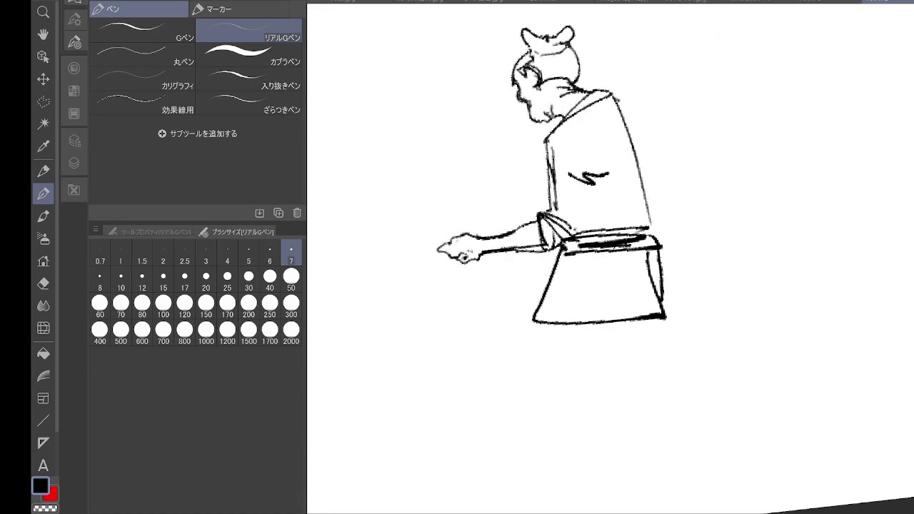
# - Draw the near leg below the skirt hem with a bent, knobbly knee and a calf slanting back to the ankle
pyautogui.moveTo(572, 327); pyautogui.dragTo(547, 385)
pyautogui.moveTo(617, 323); pyautogui.dragTo(574, 385)
pyautogui.moveTo(577, 376)
pyautogui.mouseDown()
pyautogui.moveTo(603, 330)
pyautogui.moveTo(591, 379)
pyautogui.moveTo(597, 404)
pyautogui.moveTo(562, 403)
pyautogui.moveTo(578, 416)
pyautogui.moveTo(610, 413)
pyautogui.moveTo(628, 431)
pyautogui.mouseUp()
pyautogui.moveTo(577, 417); pyautogui.dragTo(641, 481)
pyautogui.moveTo(625, 426)
pyautogui.mouseDown()
pyautogui.moveTo(666, 459)
pyautogui.moveTo(657, 467)
pyautogui.mouseUp()
# - Draw the near foot with its heel and curled toes, standing on a flat sandal sole
pyautogui.moveTo(663, 436); pyautogui.dragTo(662, 322)
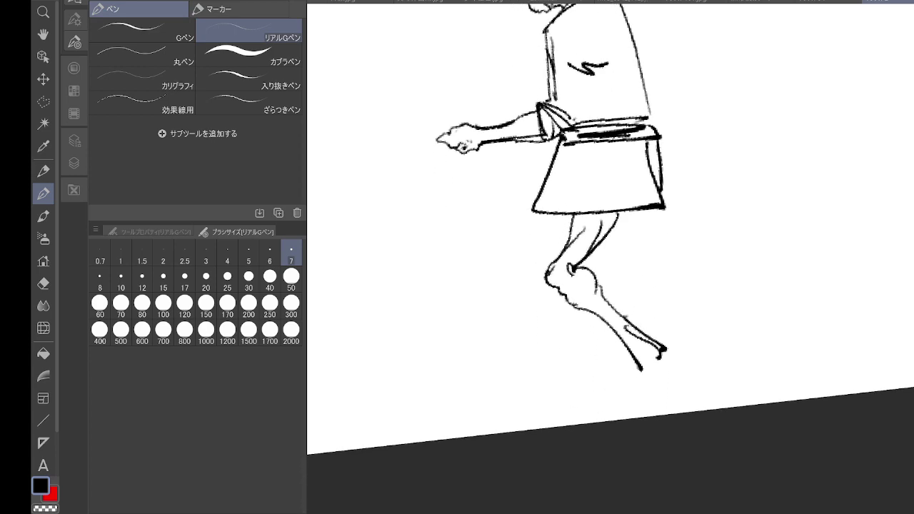
pyautogui.scroll(3, 663, 321)
pyautogui.moveTo(622, 387)
pyautogui.mouseDown()
pyautogui.moveTo(591, 418)
pyautogui.moveTo(571, 421)
pyautogui.moveTo(575, 437)
pyautogui.moveTo(561, 437)
pyautogui.moveTo(592, 440)
pyautogui.moveTo(555, 438)
pyautogui.moveTo(571, 422)
pyautogui.moveTo(579, 444)
pyautogui.moveTo(679, 414)
pyautogui.mouseUp()
pyautogui.moveTo(657, 355)
pyautogui.mouseDown()
pyautogui.moveTo(660, 381)
pyautogui.moveTo(685, 413)
pyautogui.moveTo(615, 433)
pyautogui.mouseUp()
pyautogui.moveTo(575, 442)
pyautogui.mouseDown()
pyautogui.moveTo(585, 449)
pyautogui.moveTo(566, 447)
pyautogui.mouseUp()
pyautogui.moveTo(546, 440)
pyautogui.mouseDown()
pyautogui.moveTo(581, 450)
pyautogui.moveTo(606, 438)
pyautogui.mouseUp()
pyautogui.moveTo(636, 435); pyautogui.dragTo(690, 425)
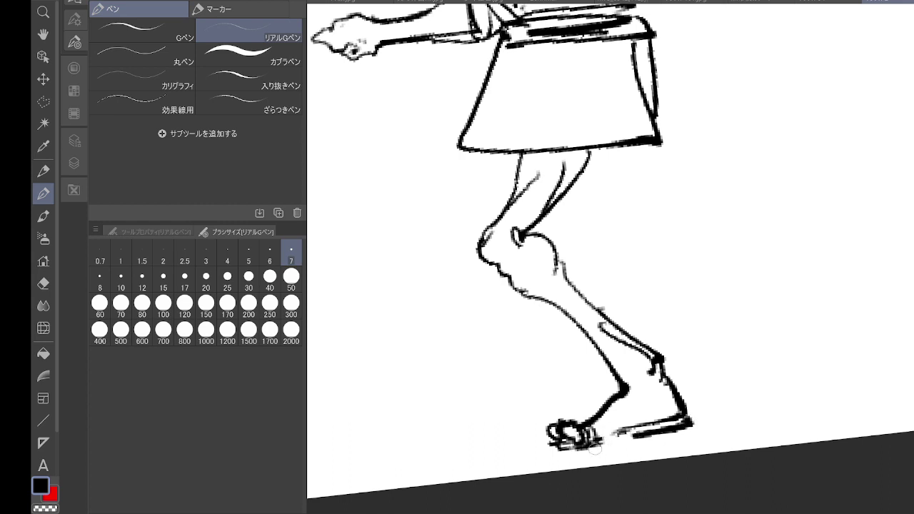
# - Add square blocks under the toe and heel of the near sandal
pyautogui.moveTo(587, 447)
pyautogui.mouseDown()
pyautogui.moveTo(588, 463)
pyautogui.moveTo(602, 449)
pyautogui.mouseUp()
pyautogui.moveTo(575, 449)
pyautogui.mouseDown()
pyautogui.moveTo(577, 462)
pyautogui.moveTo(585, 460)
pyautogui.mouseUp()
pyautogui.moveTo(672, 433); pyautogui.dragTo(675, 448)
pyautogui.moveTo(675, 448); pyautogui.dragTo(689, 445)
pyautogui.moveTo(686, 428)
pyautogui.mouseDown()
pyautogui.moveTo(688, 444)
pyautogui.moveTo(673, 448)
pyautogui.mouseUp()
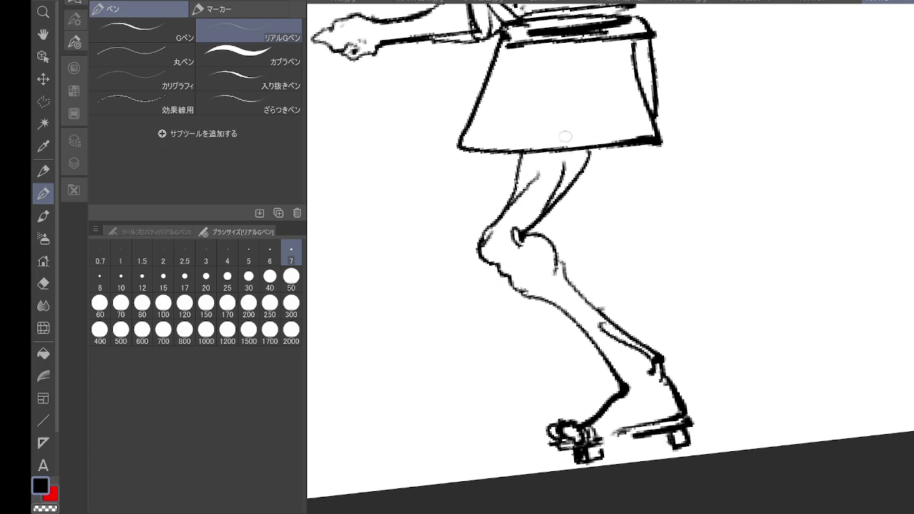
# - Draw the far leg behind the near one, with a thin shin, a small foot and a raised sandal
pyautogui.moveTo(620, 148); pyautogui.dragTo(545, 217)
pyautogui.moveTo(491, 258); pyautogui.dragTo(536, 330)
pyautogui.moveTo(508, 288); pyautogui.dragTo(545, 374)
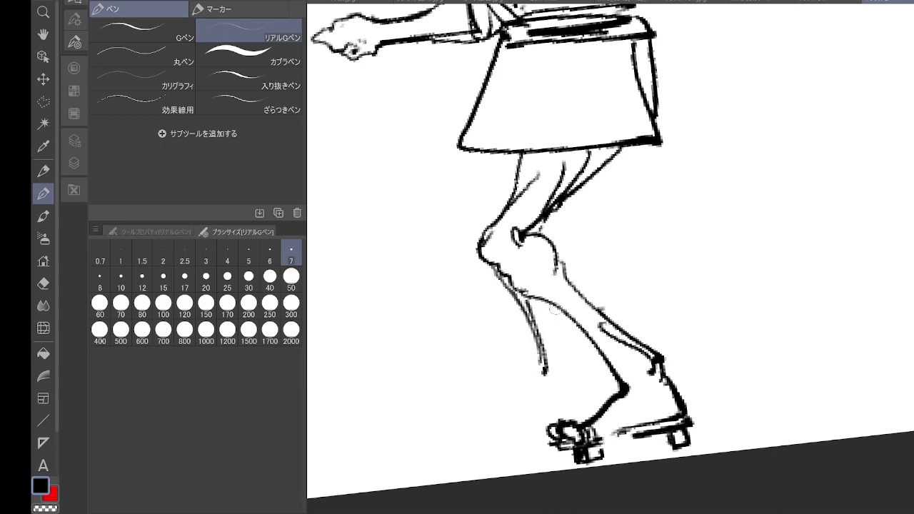
pyautogui.moveTo(556, 306); pyautogui.dragTo(559, 374)
pyautogui.moveTo(543, 324)
pyautogui.mouseDown()
pyautogui.moveTo(556, 367)
pyautogui.moveTo(511, 392)
pyautogui.moveTo(563, 384)
pyautogui.mouseUp()
pyautogui.moveTo(555, 373)
pyautogui.mouseDown()
pyautogui.moveTo(523, 391)
pyautogui.moveTo(532, 408)
pyautogui.moveTo(541, 394)
pyautogui.moveTo(566, 401)
pyautogui.mouseUp()
pyautogui.moveTo(554, 370); pyautogui.dragTo(564, 380)
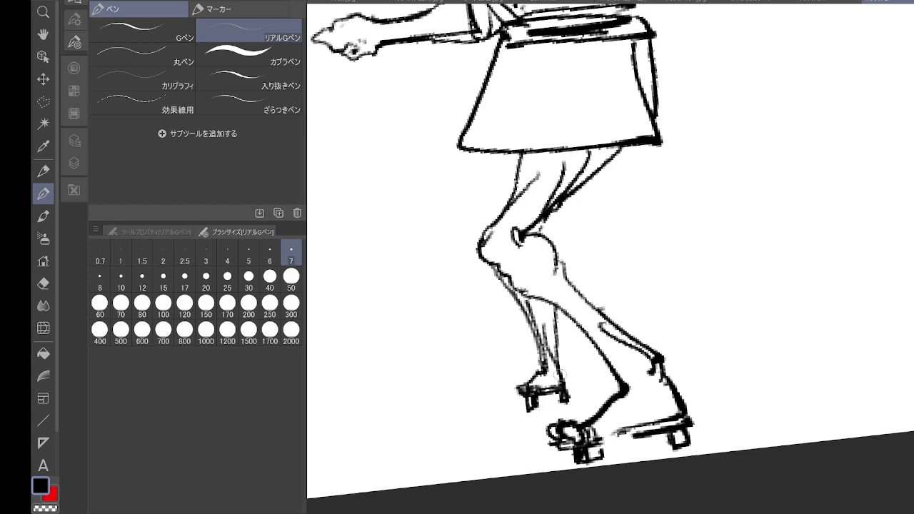
# - Fill the small figure's upper garment with a plaid grid of long lengthwise lines crossed by curved horizontal strokes
pyautogui.hotkey('ctrl', '-')
pyautogui.hotkey('ctrl', '-')
pyautogui.moveTo(578, 285); pyautogui.dragTo(591, 419)
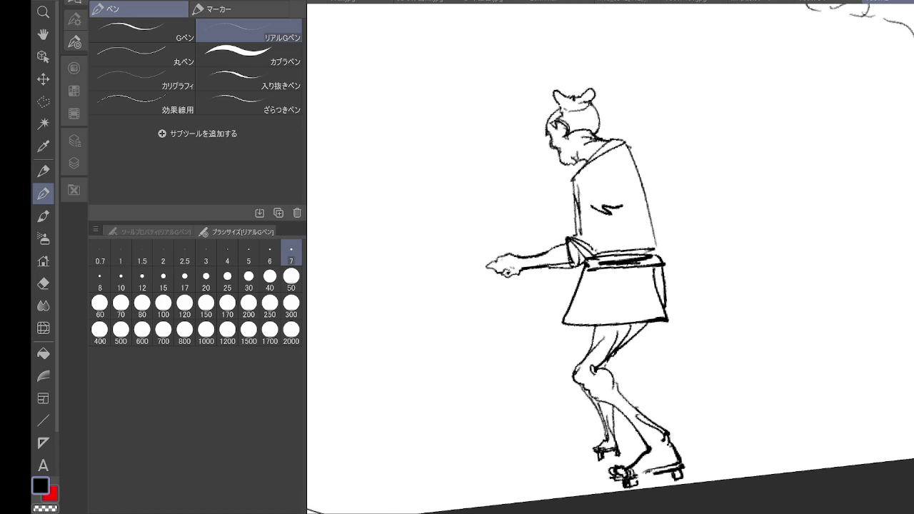
pyautogui.moveTo(585, 173)
pyautogui.mouseDown()
pyautogui.moveTo(583, 258)
pyautogui.moveTo(593, 251)
pyautogui.mouseUp()
pyautogui.moveTo(597, 164); pyautogui.dragTo(605, 249)
pyautogui.moveTo(608, 155); pyautogui.dragTo(620, 255)
pyautogui.moveTo(618, 154)
pyautogui.mouseDown()
pyautogui.moveTo(622, 227)
pyautogui.moveTo(638, 254)
pyautogui.mouseUp()
pyautogui.moveTo(638, 152); pyautogui.dragTo(644, 246)
pyautogui.moveTo(644, 168); pyautogui.dragTo(650, 256)
pyautogui.moveTo(620, 147)
pyautogui.mouseDown()
pyautogui.moveTo(586, 182)
pyautogui.moveTo(634, 163)
pyautogui.mouseUp()
pyautogui.moveTo(591, 186)
pyautogui.mouseDown()
pyautogui.moveTo(637, 180)
pyautogui.moveTo(641, 192)
pyautogui.mouseUp()
pyautogui.moveTo(588, 217)
pyautogui.mouseDown()
pyautogui.moveTo(647, 207)
pyautogui.moveTo(648, 217)
pyautogui.mouseUp()
pyautogui.moveTo(591, 240)
pyautogui.mouseDown()
pyautogui.moveTo(650, 231)
pyautogui.moveTo(645, 238)
pyautogui.mouseUp()
pyautogui.moveTo(602, 249); pyautogui.dragTo(647, 243)
# - Cover the figure's skirt with the same plaid pattern, using slanted lengthwise lines crossed by horizontal strokes down to the hem
pyautogui.moveTo(584, 272); pyautogui.dragTo(574, 314)
pyautogui.moveTo(592, 271)
pyautogui.mouseDown()
pyautogui.moveTo(581, 322)
pyautogui.moveTo(590, 323)
pyautogui.mouseUp()
pyautogui.moveTo(610, 271); pyautogui.dragTo(607, 326)
pyautogui.moveTo(623, 273)
pyautogui.mouseDown()
pyautogui.moveTo(615, 321)
pyautogui.moveTo(626, 321)
pyautogui.mouseUp()
pyautogui.moveTo(639, 270); pyautogui.dragTo(634, 321)
pyautogui.moveTo(651, 273); pyautogui.dragTo(644, 311)
pyautogui.moveTo(585, 282)
pyautogui.mouseDown()
pyautogui.moveTo(602, 287)
pyautogui.moveTo(647, 272)
pyautogui.mouseUp()
pyautogui.moveTo(586, 288); pyautogui.dragTo(646, 283)
pyautogui.moveTo(587, 311); pyautogui.dragTo(647, 301)
pyautogui.moveTo(584, 327); pyautogui.dragTo(651, 318)
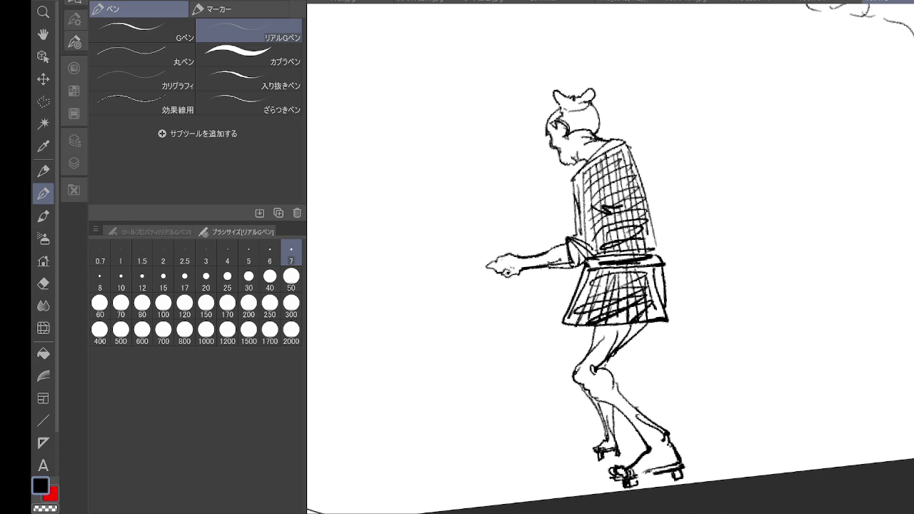
# - Blacken the small figure's topknot and the hair on the back of the head, keeping a white band between them
pyautogui.moveTo(614, 214); pyautogui.dragTo(628, 313)
pyautogui.scroll(5, 635, 310)
pyautogui.moveTo(614, 214); pyautogui.dragTo(634, 320)
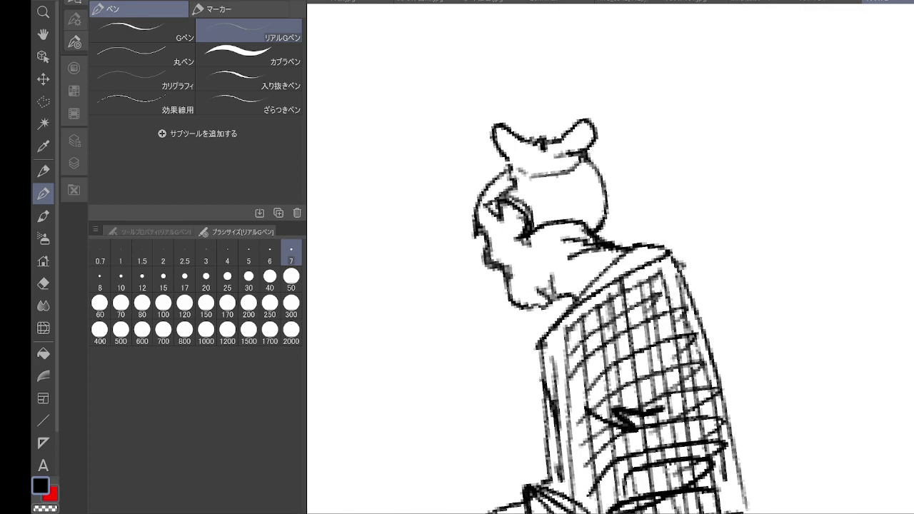
pyautogui.moveTo(519, 188); pyautogui.dragTo(527, 169)
pyautogui.moveTo(500, 131)
pyautogui.mouseDown()
pyautogui.moveTo(528, 152)
pyautogui.moveTo(502, 136)
pyautogui.moveTo(543, 150)
pyautogui.moveTo(584, 135)
pyautogui.moveTo(580, 127)
pyautogui.moveTo(547, 156)
pyautogui.moveTo(521, 157)
pyautogui.moveTo(571, 146)
pyautogui.moveTo(539, 178)
pyautogui.moveTo(592, 181)
pyautogui.moveTo(536, 178)
pyautogui.moveTo(528, 227)
pyautogui.moveTo(521, 202)
pyautogui.moveTo(532, 180)
pyautogui.moveTo(567, 180)
pyautogui.moveTo(587, 166)
pyautogui.moveTo(596, 214)
pyautogui.moveTo(582, 236)
pyautogui.moveTo(596, 191)
pyautogui.moveTo(525, 170)
pyautogui.moveTo(491, 209)
pyautogui.moveTo(521, 188)
pyautogui.moveTo(489, 239)
pyautogui.moveTo(562, 300)
pyautogui.moveTo(579, 246)
pyautogui.moveTo(608, 243)
pyautogui.mouseUp()
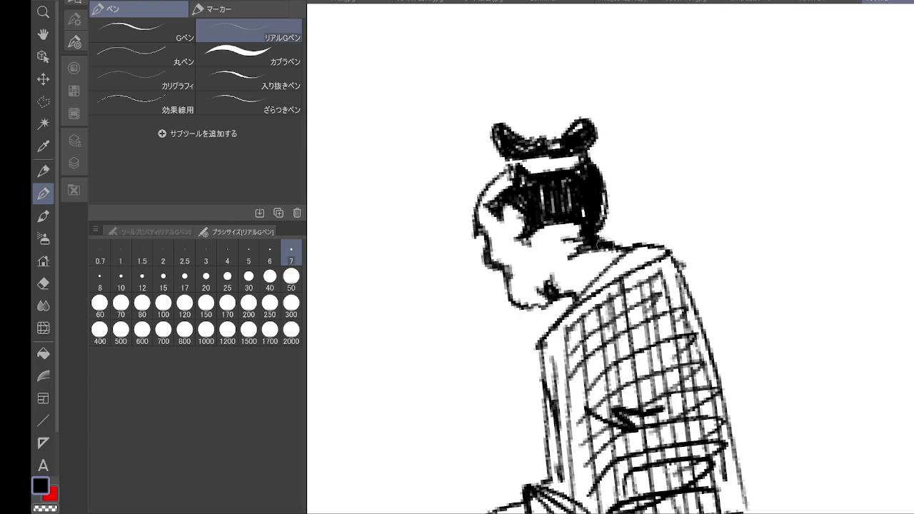
pyautogui.hotkey('ctrl', '-')
pyautogui.hotkey('ctrl', '-')
pyautogui.hotkey('ctrl', '-')
pyautogui.hotkey('ctrl', '-')
pyautogui.hotkey('ctrl', '-')
pyautogui.hotkey('ctrl', '-')
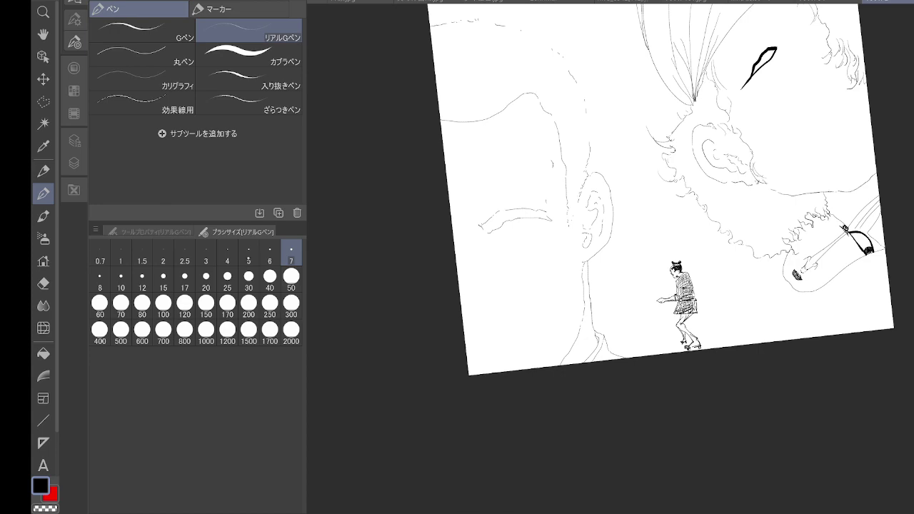
pyautogui.click(227, 278)
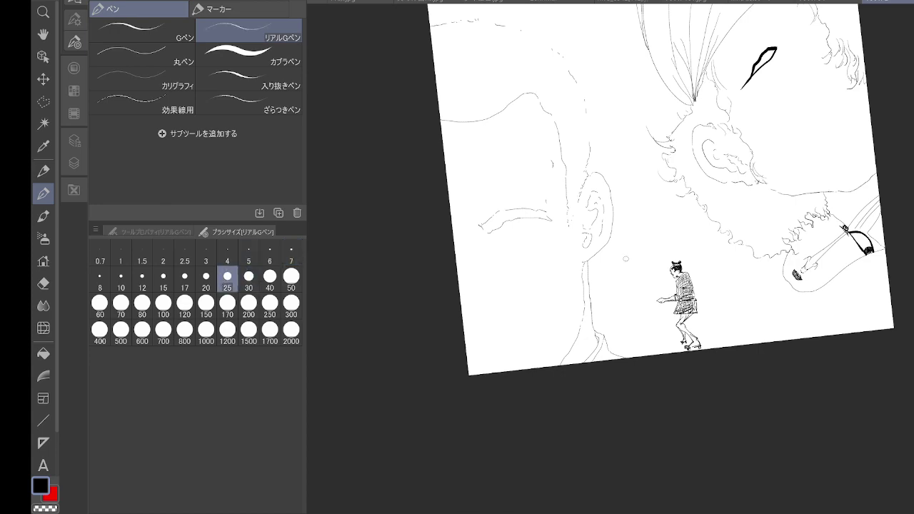
pyautogui.moveTo(625, 258)
pyautogui.mouseDown()
pyautogui.moveTo(534, 282)
pyautogui.moveTo(471, 329)
pyautogui.mouseUp()
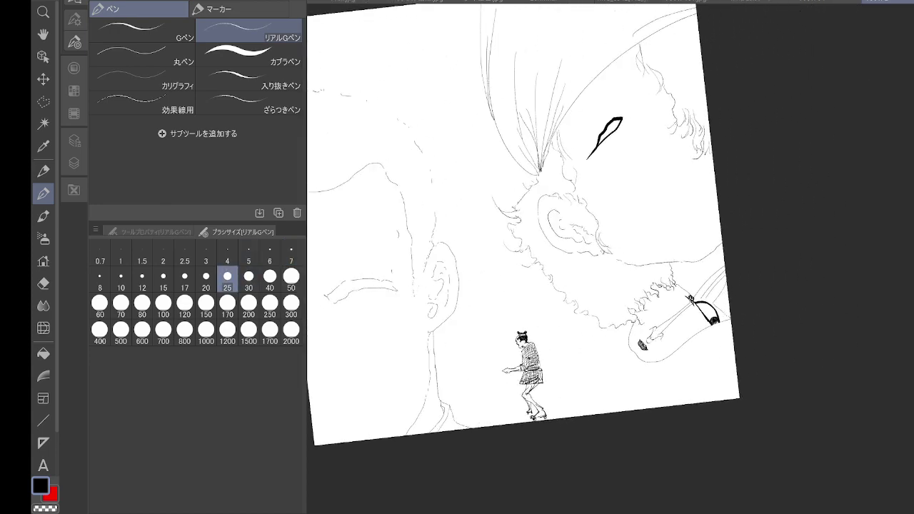
pyautogui.click(164, 277)
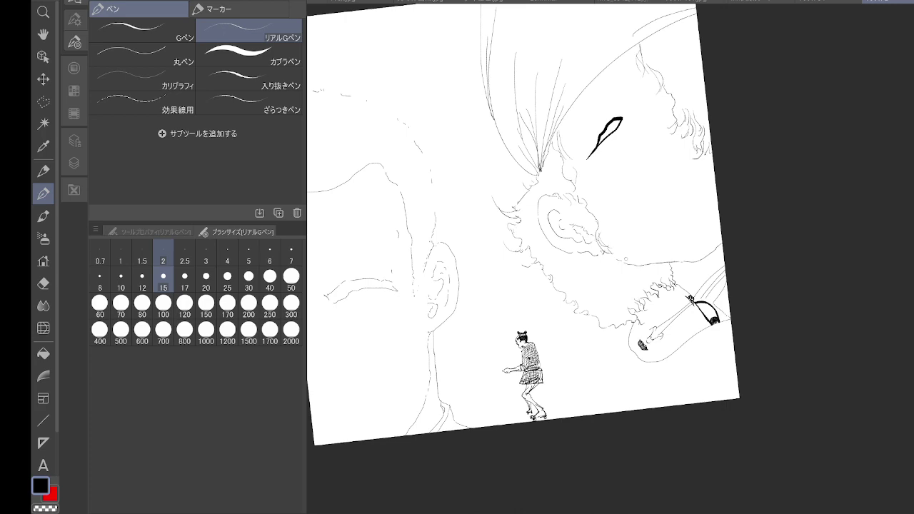
pyautogui.moveTo(571, 357); pyautogui.dragTo(549, 298)
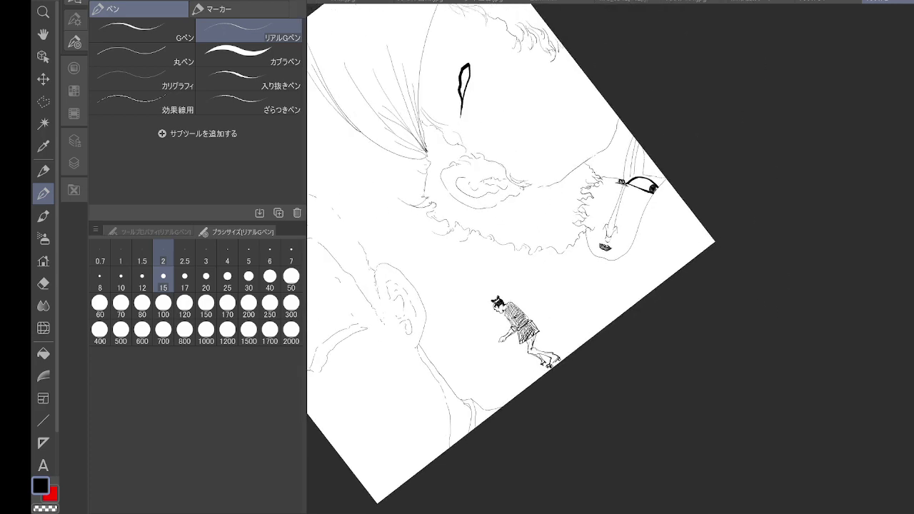
pyautogui.moveTo(615, 320); pyautogui.dragTo(679, 320)
pyautogui.moveTo(549, 298); pyautogui.dragTo(639, 173)
pyautogui.moveTo(619, 249); pyautogui.dragTo(530, 217)
pyautogui.moveTo(531, 217); pyautogui.dragTo(544, 285)
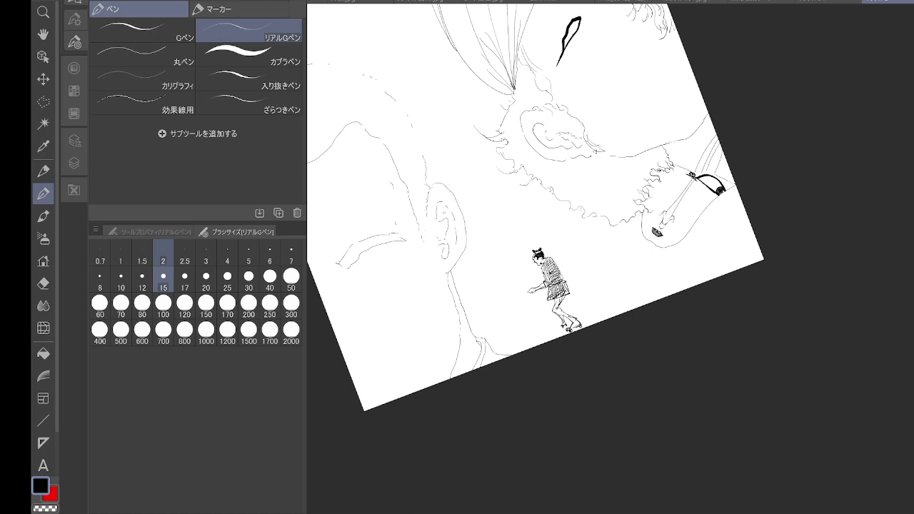
pyautogui.moveTo(544, 285); pyautogui.dragTo(500, 354)
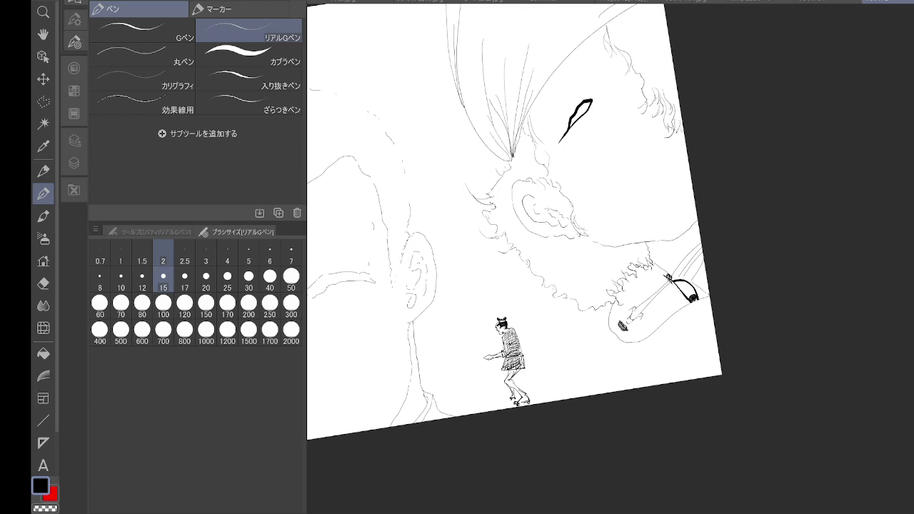
pyautogui.moveTo(511, 360); pyautogui.dragTo(534, 331)
pyautogui.scroll(4, 718, 196)
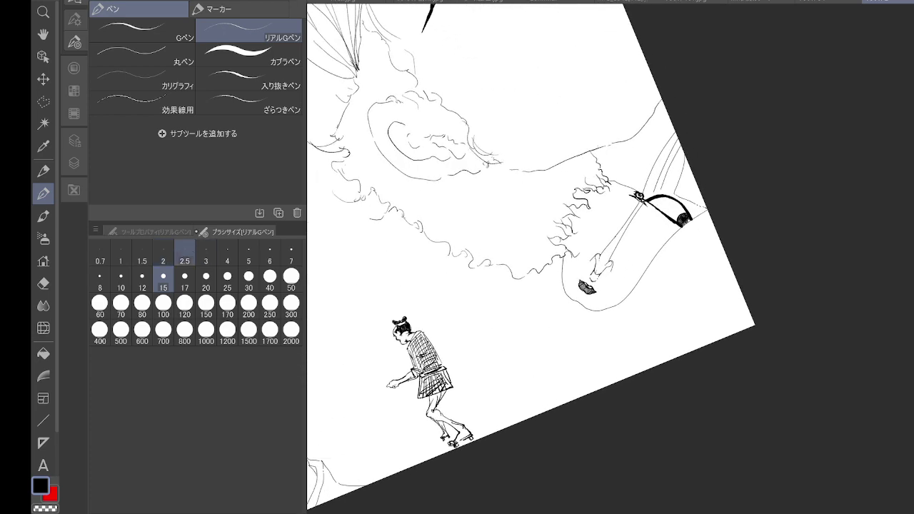
# - Using the 丸ペン, draw creases fanning out from the detailed face's cheek line, plus a long straight arm edge beside them
pyautogui.click(143, 54)
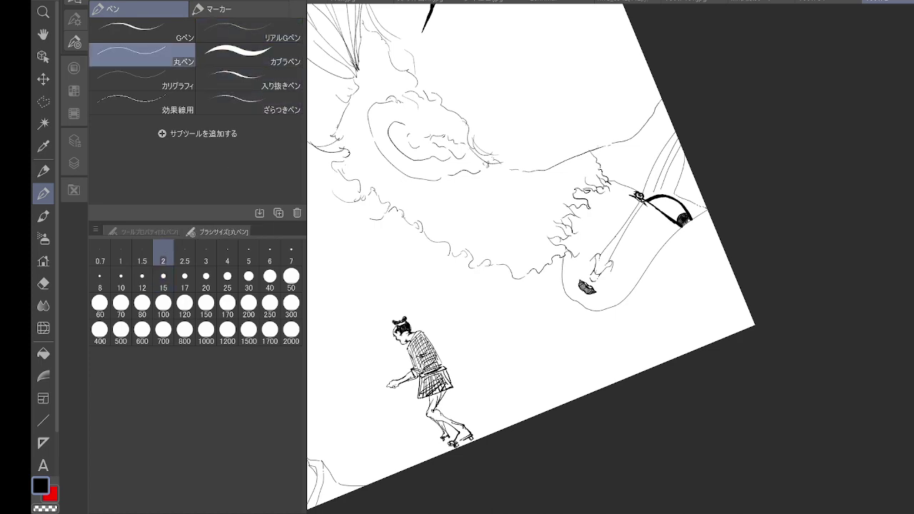
pyautogui.scroll(4, 542, 329)
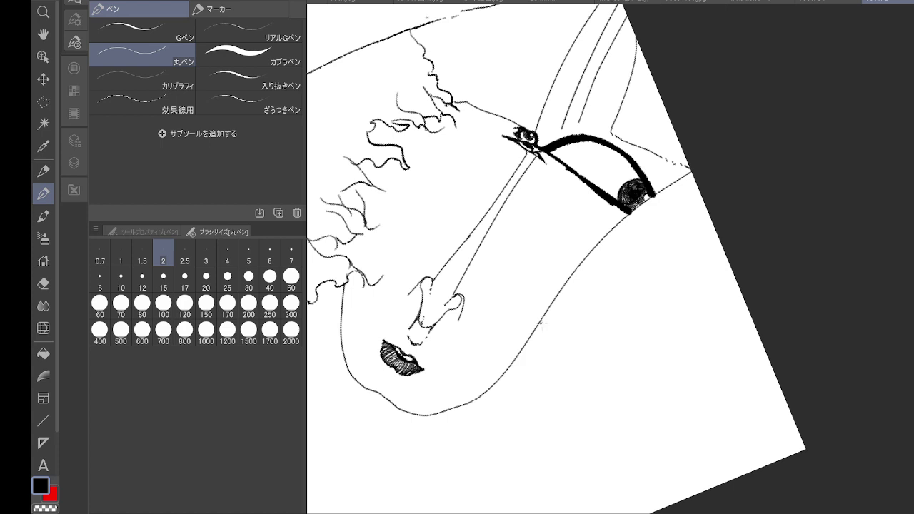
pyautogui.moveTo(541, 325)
pyautogui.mouseDown()
pyautogui.moveTo(613, 279)
pyautogui.moveTo(599, 306)
pyautogui.mouseUp()
pyautogui.moveTo(542, 326)
pyautogui.mouseDown()
pyautogui.moveTo(580, 327)
pyautogui.moveTo(556, 343)
pyautogui.mouseUp()
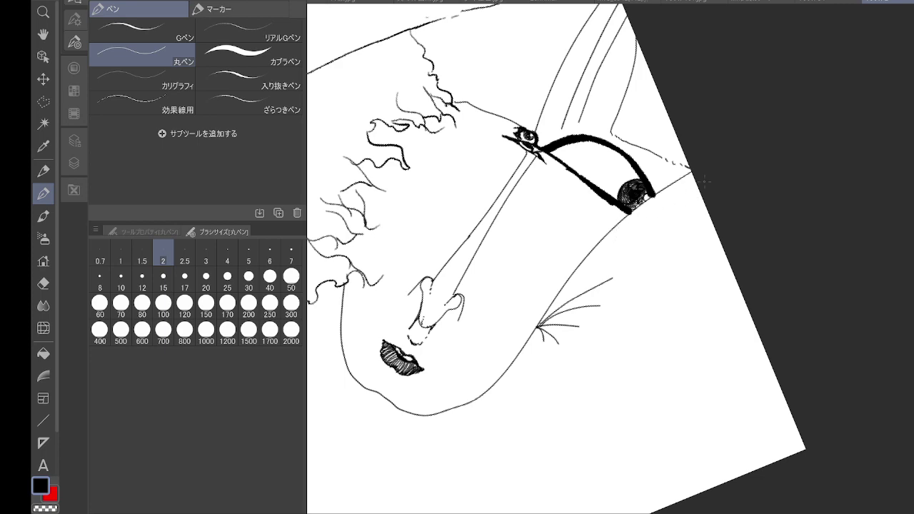
pyautogui.moveTo(705, 210); pyautogui.dragTo(557, 412)
pyautogui.moveTo(542, 339); pyautogui.dragTo(532, 368)
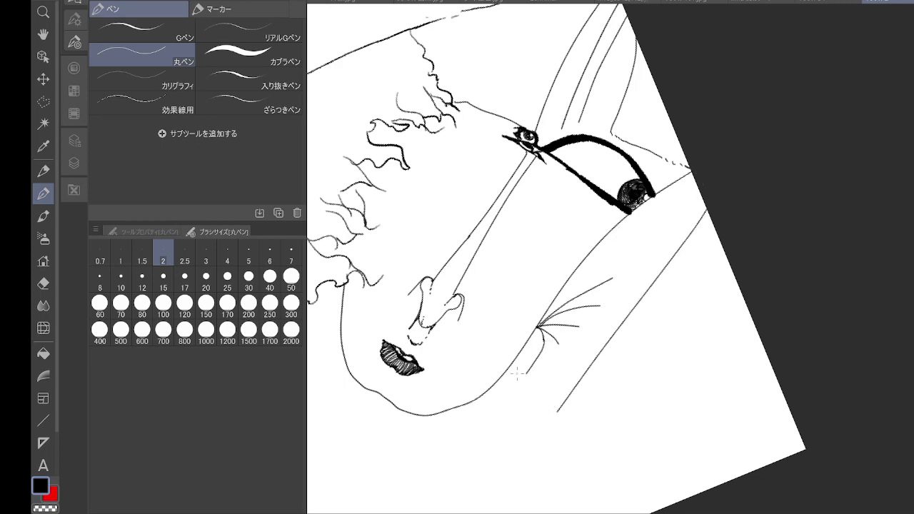
# - Draw a slender upright forearm below the creases, with a small knobbly hand at its upper end and a rounded lower end
pyautogui.scroll(-7, 720, 243)
pyautogui.moveTo(722, 247); pyautogui.dragTo(711, 166)
pyautogui.scroll(4, 730, 222)
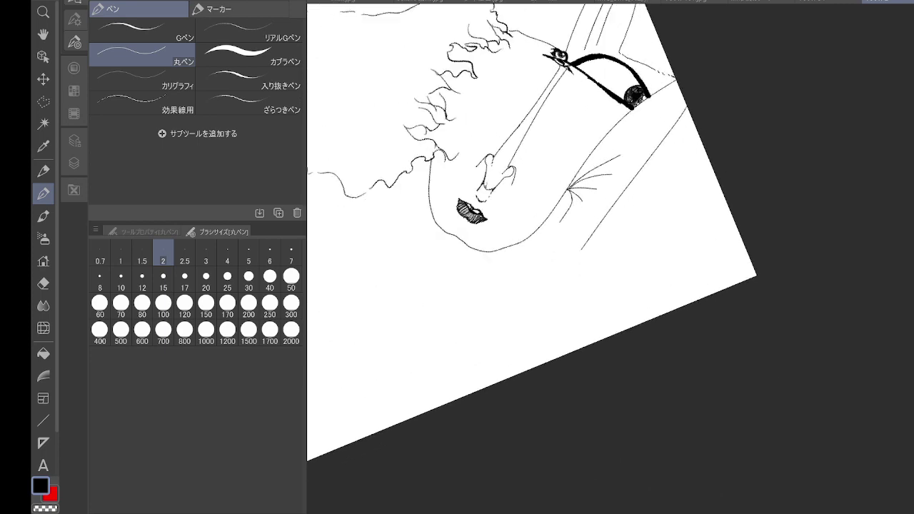
pyautogui.scroll(1, 752, 219)
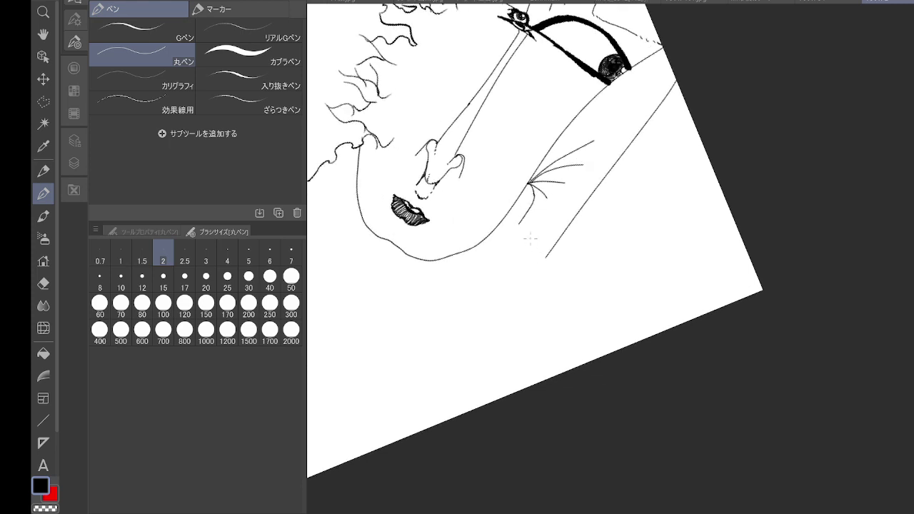
pyautogui.scroll(4, 530, 238)
pyautogui.moveTo(519, 261); pyautogui.dragTo(517, 277)
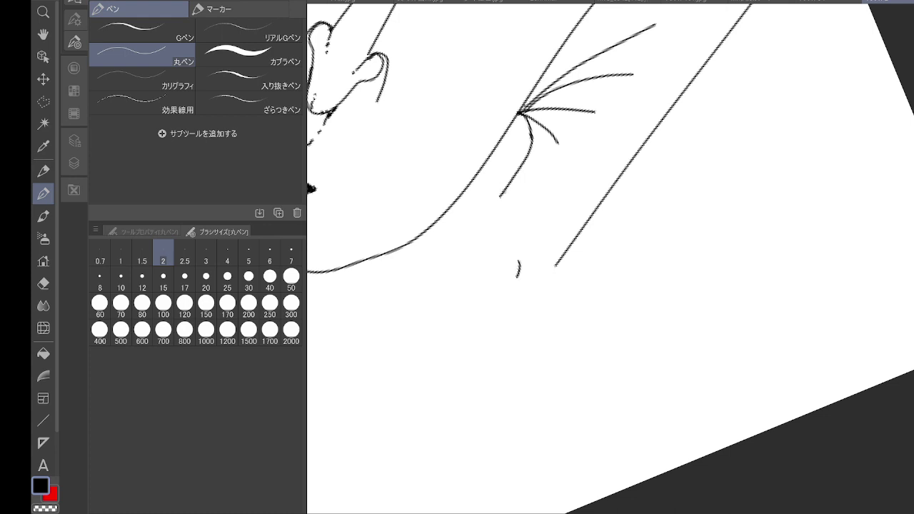
pyautogui.moveTo(502, 193)
pyautogui.mouseDown()
pyautogui.moveTo(498, 186)
pyautogui.moveTo(497, 197)
pyautogui.moveTo(474, 207)
pyautogui.moveTo(478, 233)
pyautogui.mouseUp()
pyautogui.moveTo(501, 198); pyautogui.dragTo(509, 326)
pyautogui.moveTo(478, 233)
pyautogui.mouseDown()
pyautogui.moveTo(487, 369)
pyautogui.moveTo(516, 385)
pyautogui.moveTo(524, 375)
pyautogui.mouseUp()
pyautogui.moveTo(507, 325); pyautogui.dragTo(501, 347)
pyautogui.moveTo(508, 327); pyautogui.dragTo(514, 344)
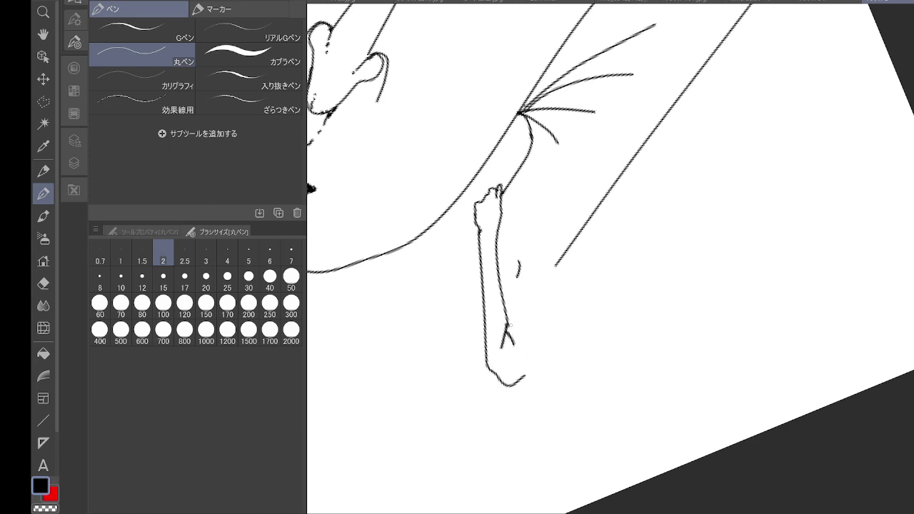
# - Join the long arm edge to the forearm's rounded end with a curved contour, adding inner creases and small finger bumps outside
pyautogui.moveTo(556, 264)
pyautogui.mouseDown()
pyautogui.moveTo(561, 282)
pyautogui.moveTo(521, 377)
pyautogui.mouseUp()
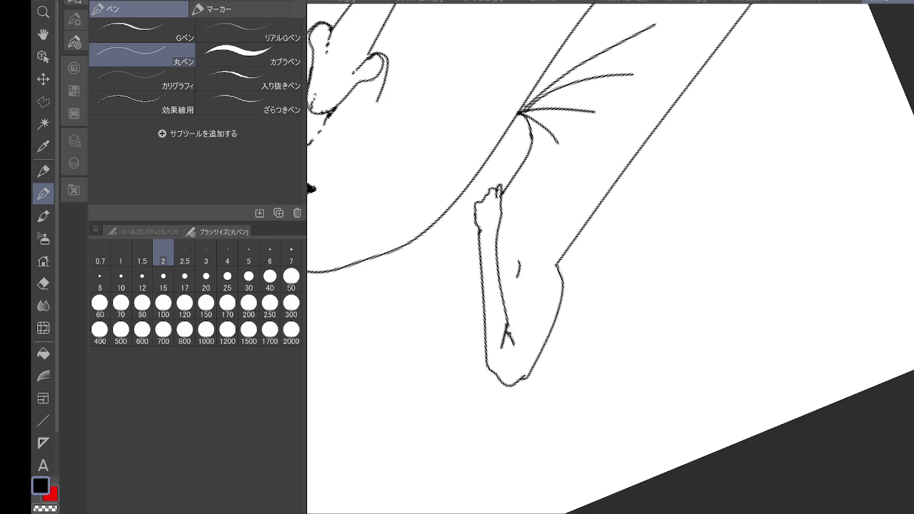
pyautogui.moveTo(511, 337); pyautogui.dragTo(528, 315)
pyautogui.moveTo(551, 333); pyautogui.dragTo(546, 355)
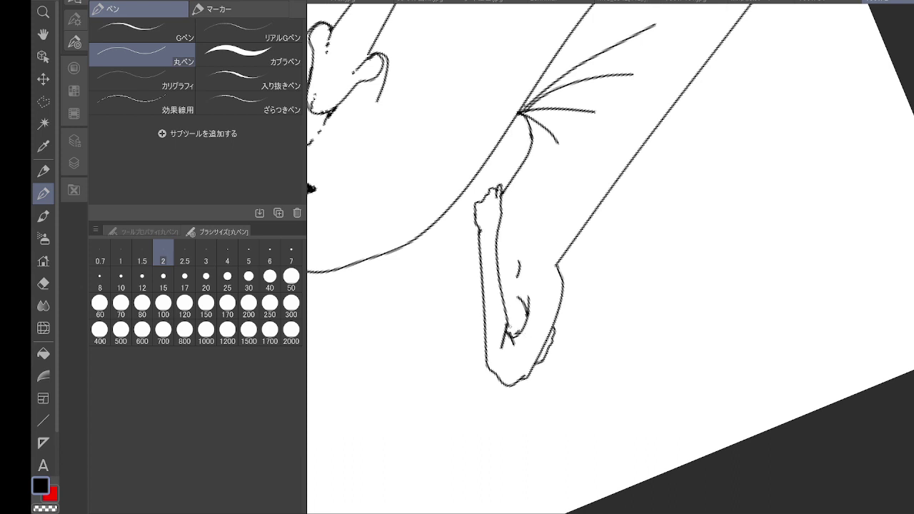
# - Draw a second bent arm behind the upright forearm, with inner fold lines and a curve sweeping beneath both arms
pyautogui.moveTo(430, 293); pyautogui.dragTo(487, 336)
pyautogui.moveTo(417, 314); pyautogui.dragTo(480, 349)
pyautogui.moveTo(417, 315)
pyautogui.mouseDown()
pyautogui.moveTo(413, 282)
pyautogui.moveTo(473, 210)
pyautogui.mouseUp()
pyautogui.moveTo(472, 242); pyautogui.dragTo(475, 238)
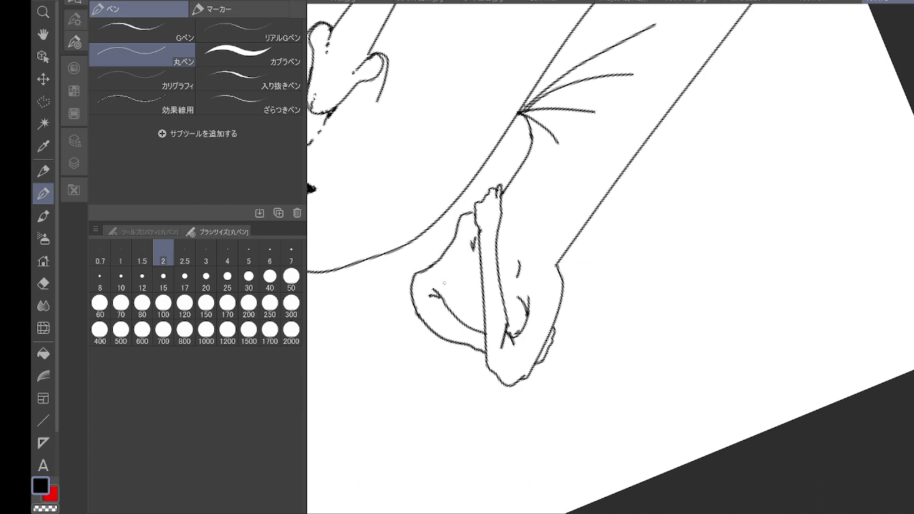
pyautogui.moveTo(437, 293)
pyautogui.mouseDown()
pyautogui.moveTo(475, 247)
pyautogui.moveTo(457, 321)
pyautogui.moveTo(471, 374)
pyautogui.moveTo(555, 404)
pyautogui.mouseUp()
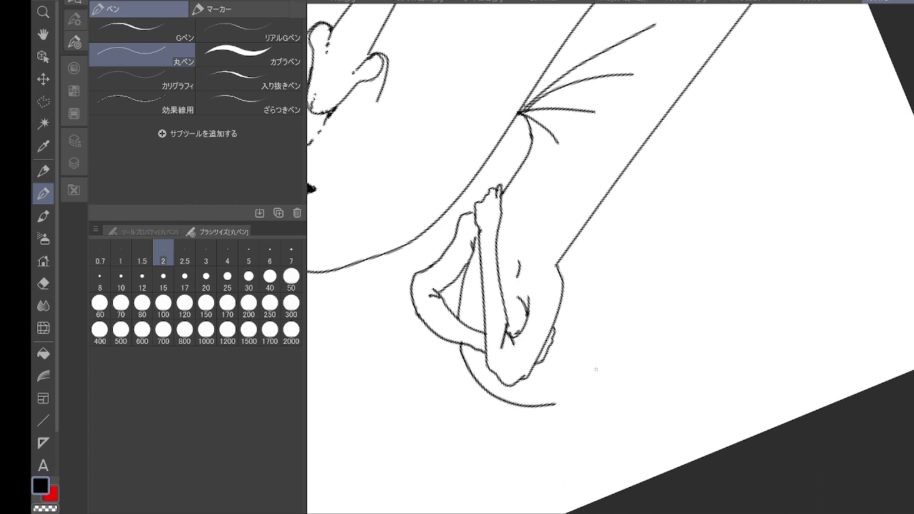
# - Draw the body's flowing contour from the folded arms to the canvas edge, with a long straight back line and a lower hip curve
pyautogui.moveTo(678, 436); pyautogui.dragTo(679, 314)
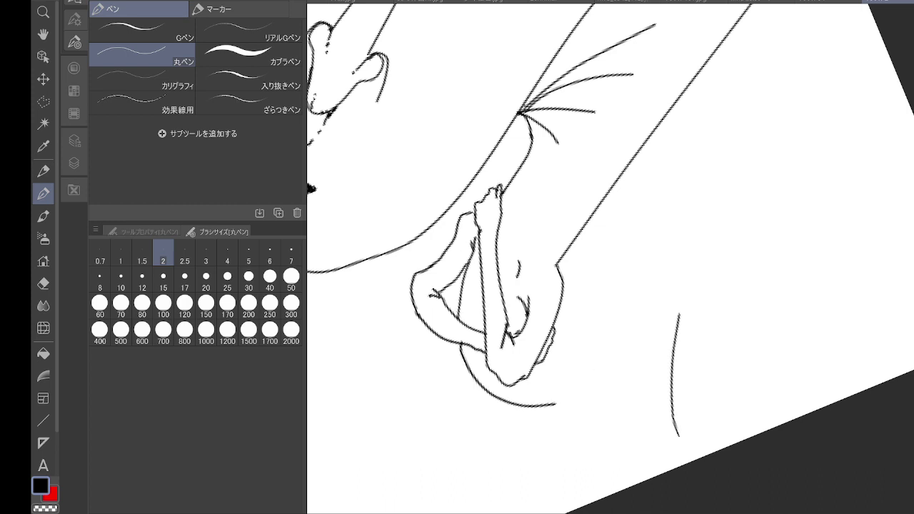
pyautogui.hotkey('ctrl', 'z')
pyautogui.hotkey('ctrl', '-')
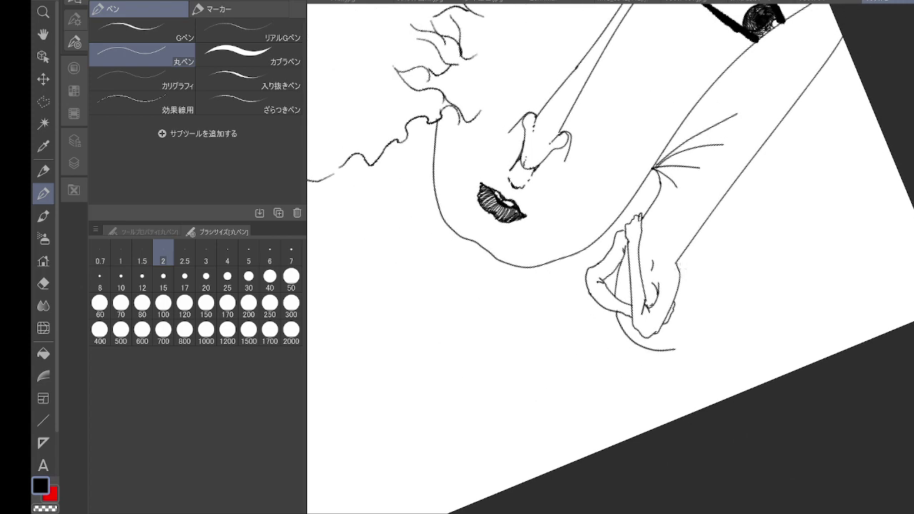
pyautogui.moveTo(675, 289)
pyautogui.mouseDown()
pyautogui.moveTo(696, 309)
pyautogui.moveTo(732, 278)
pyautogui.moveTo(767, 173)
pyautogui.moveTo(851, 100)
pyautogui.moveTo(855, 113)
pyautogui.moveTo(885, 107)
pyautogui.mouseUp()
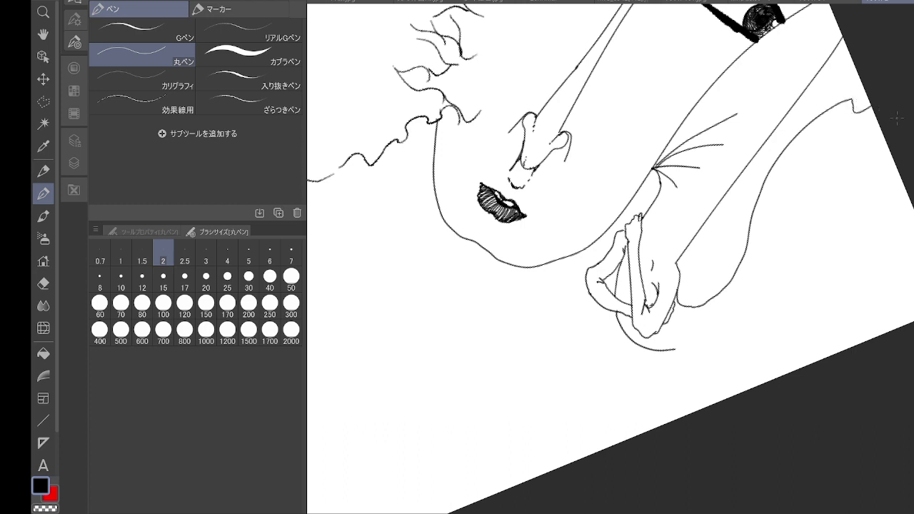
pyautogui.moveTo(897, 165); pyautogui.dragTo(739, 353)
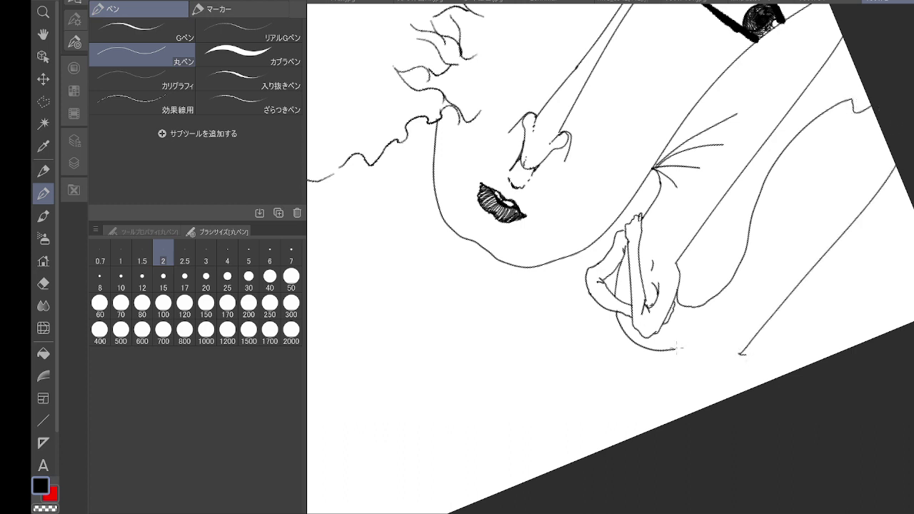
pyautogui.moveTo(676, 349); pyautogui.dragTo(718, 325)
# - Draw a thin leg extending from the body's narrow end to a high-heeled shoe, and start blackening its upper part
pyautogui.moveTo(727, 323)
pyautogui.mouseDown()
pyautogui.moveTo(711, 357)
pyautogui.moveTo(743, 325)
pyautogui.mouseUp()
pyautogui.hotkey('ctrl', '+')
pyautogui.hotkey('ctrl', '+')
pyautogui.hotkey('ctrl', '+')
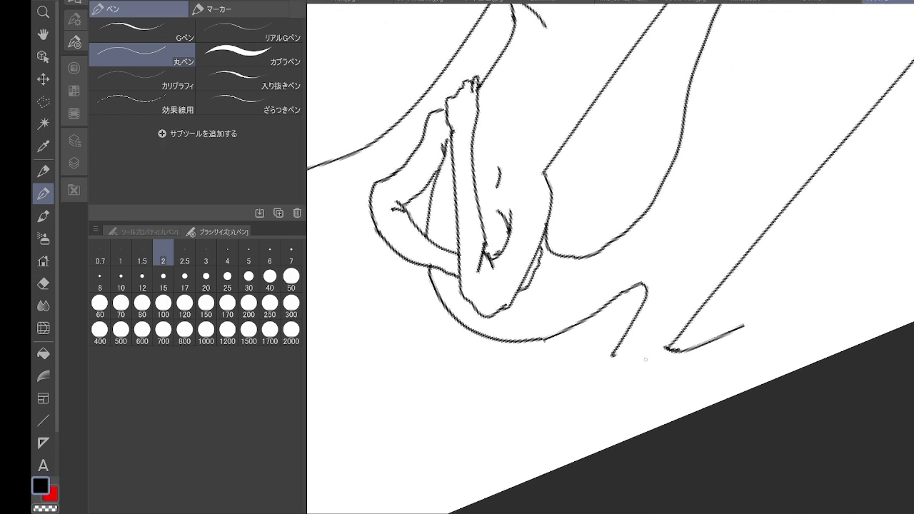
pyautogui.moveTo(613, 355)
pyautogui.mouseDown()
pyautogui.moveTo(671, 347)
pyautogui.moveTo(639, 378)
pyautogui.moveTo(738, 339)
pyautogui.mouseUp()
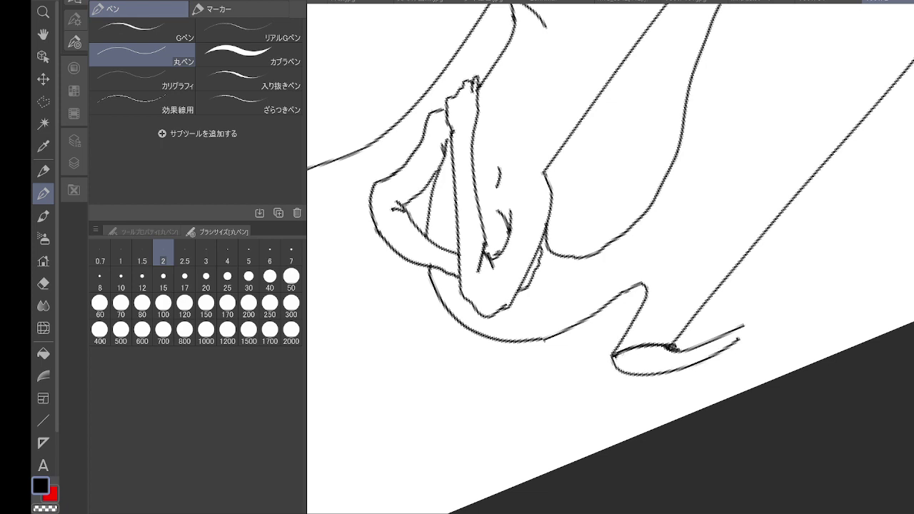
pyautogui.moveTo(615, 354)
pyautogui.mouseDown()
pyautogui.moveTo(617, 364)
pyautogui.moveTo(674, 347)
pyautogui.moveTo(619, 369)
pyautogui.moveTo(647, 348)
pyautogui.moveTo(635, 374)
pyautogui.moveTo(651, 357)
pyautogui.mouseUp()
pyautogui.moveTo(736, 338)
pyautogui.mouseDown()
pyautogui.moveTo(748, 342)
pyautogui.moveTo(755, 330)
pyautogui.moveTo(725, 372)
pyautogui.moveTo(734, 378)
pyautogui.moveTo(774, 357)
pyautogui.moveTo(764, 336)
pyautogui.mouseUp()
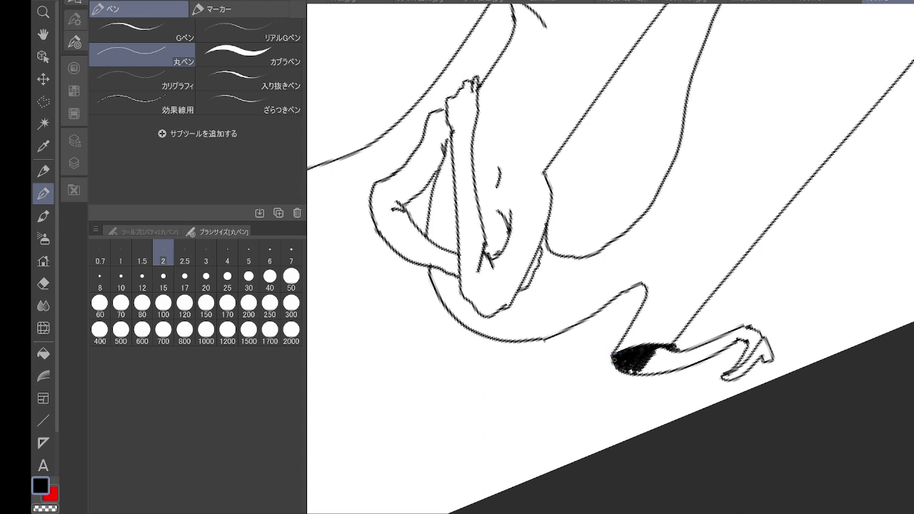
# - Add a second tapering leg with a small pointed foot, and fill both legs solid black, leaving the heeled shoe white
pyautogui.moveTo(613, 357)
pyautogui.mouseDown()
pyautogui.moveTo(597, 419)
pyautogui.moveTo(631, 369)
pyautogui.mouseUp()
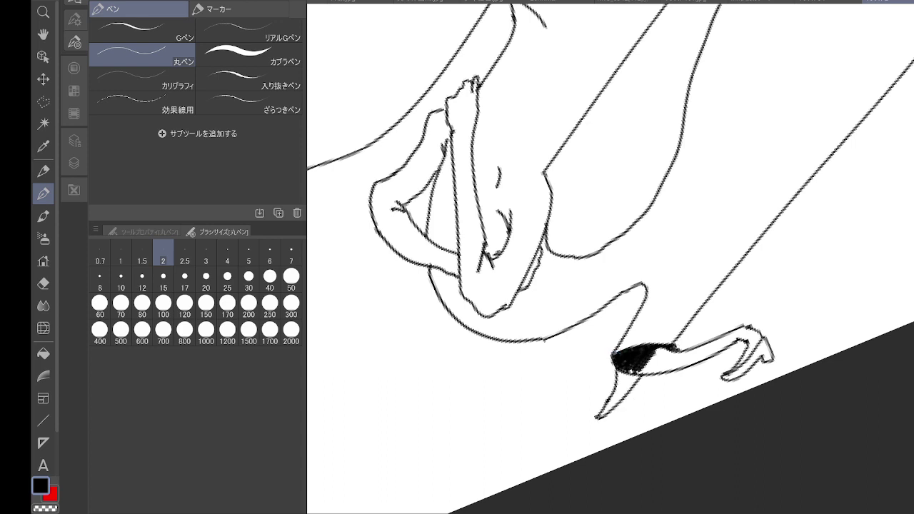
pyautogui.moveTo(597, 419)
pyautogui.mouseDown()
pyautogui.moveTo(577, 415)
pyautogui.moveTo(604, 422)
pyautogui.moveTo(592, 432)
pyautogui.moveTo(629, 379)
pyautogui.moveTo(635, 385)
pyautogui.moveTo(608, 407)
pyautogui.mouseUp()
pyautogui.moveTo(620, 374); pyautogui.dragTo(618, 394)
pyautogui.moveTo(642, 344)
pyautogui.mouseDown()
pyautogui.moveTo(661, 365)
pyautogui.moveTo(650, 374)
pyautogui.moveTo(668, 350)
pyautogui.moveTo(645, 375)
pyautogui.moveTo(671, 353)
pyautogui.moveTo(655, 371)
pyautogui.moveTo(702, 350)
pyautogui.moveTo(675, 367)
pyautogui.moveTo(667, 351)
pyautogui.moveTo(650, 373)
pyautogui.moveTo(615, 356)
pyautogui.moveTo(621, 347)
pyautogui.mouseUp()
pyautogui.moveTo(691, 355)
pyautogui.mouseDown()
pyautogui.moveTo(703, 358)
pyautogui.moveTo(745, 330)
pyautogui.moveTo(721, 349)
pyautogui.moveTo(750, 331)
pyautogui.moveTo(753, 344)
pyautogui.moveTo(751, 329)
pyautogui.moveTo(760, 349)
pyautogui.moveTo(742, 360)
pyautogui.moveTo(746, 332)
pyautogui.mouseUp()
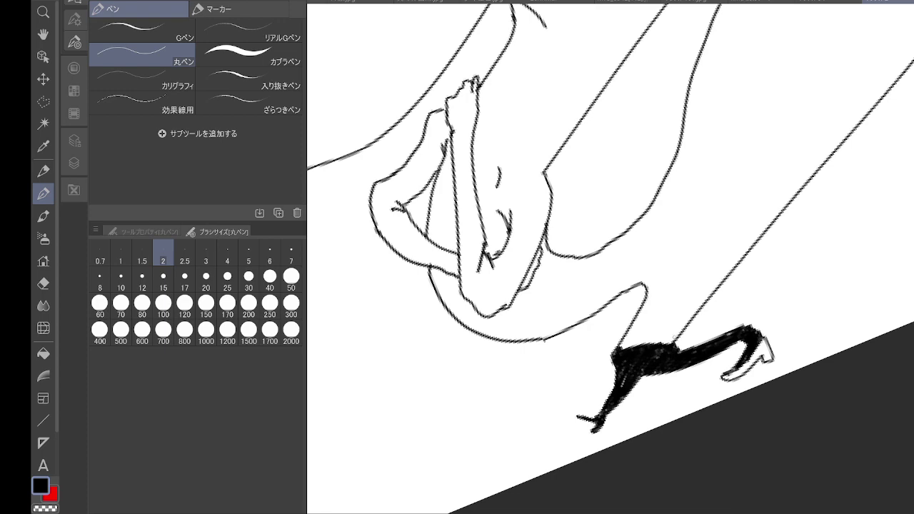
pyautogui.hotkey('ctrl', '-')
pyautogui.hotkey('ctrl', '-')
pyautogui.hotkey('ctrl', '-')
pyautogui.hotkey('ctrl', '-')
pyautogui.hotkey('ctrl', '-')
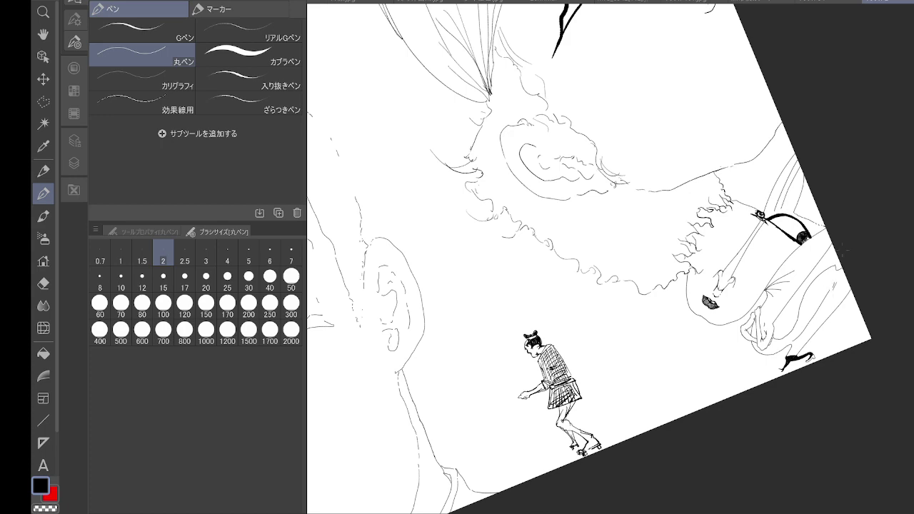
pyautogui.scroll(-3, 833, 272)
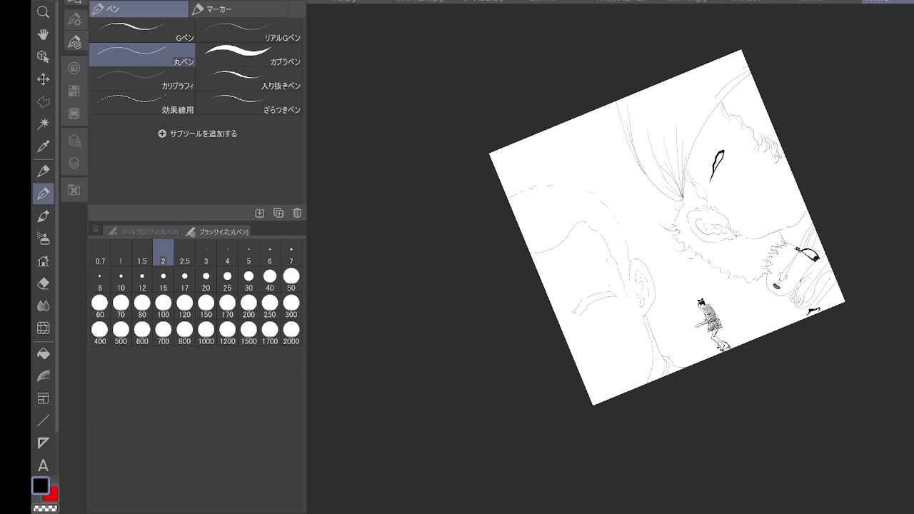
# - Check the finished black, white and red reference illustration in the other document, and return to the line drawing
pyautogui.press('^')
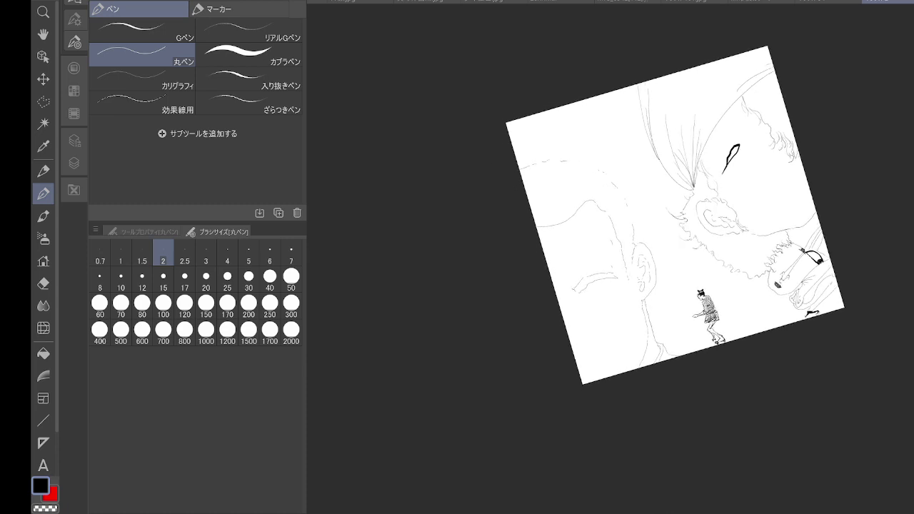
pyautogui.moveTo(715, 338); pyautogui.dragTo(681, 372)
pyautogui.click(828, 2)
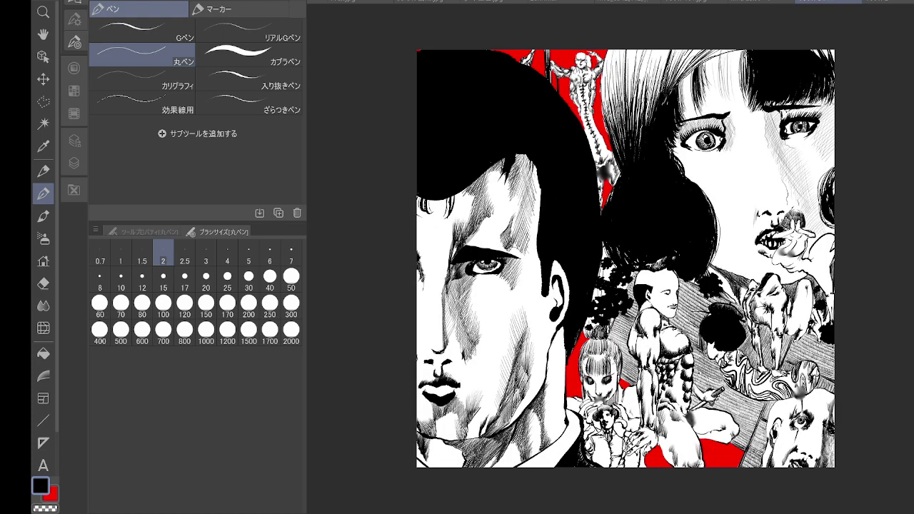
pyautogui.hotkey('ctrl', 'Tab')
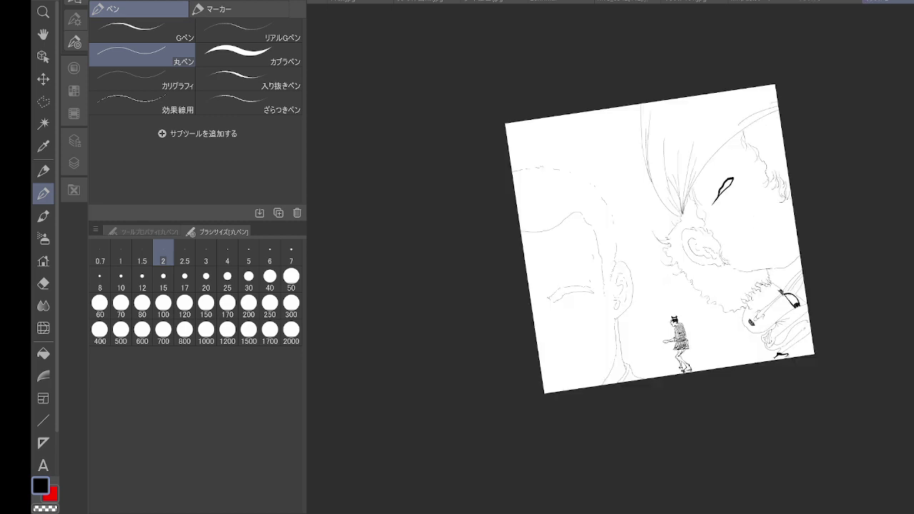
pyautogui.moveTo(660, 238); pyautogui.dragTo(643, 206)
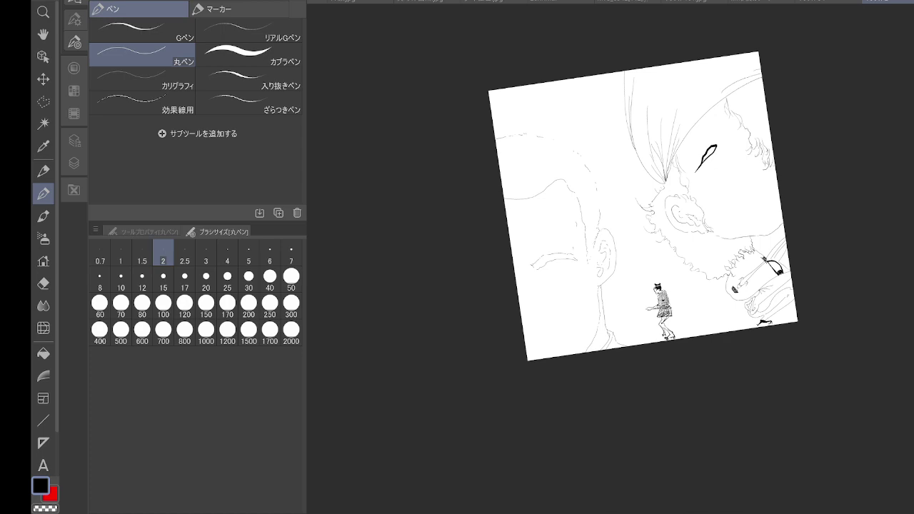
# - Start a small profile head in the empty area above the man's head, drawing the ear, forehead, eye and nose
pyautogui.scroll(5, 557, 85)
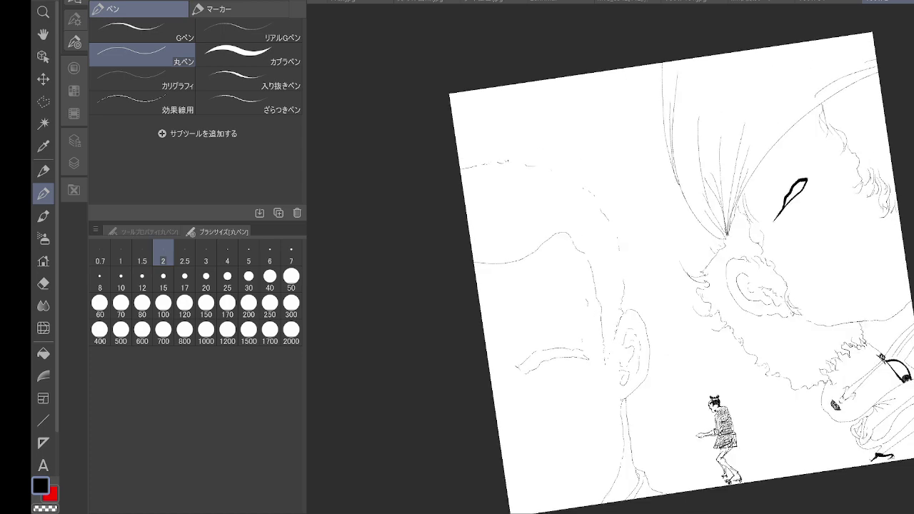
pyautogui.moveTo(558, 86); pyautogui.dragTo(729, 134)
pyautogui.scroll(3, 562, 168)
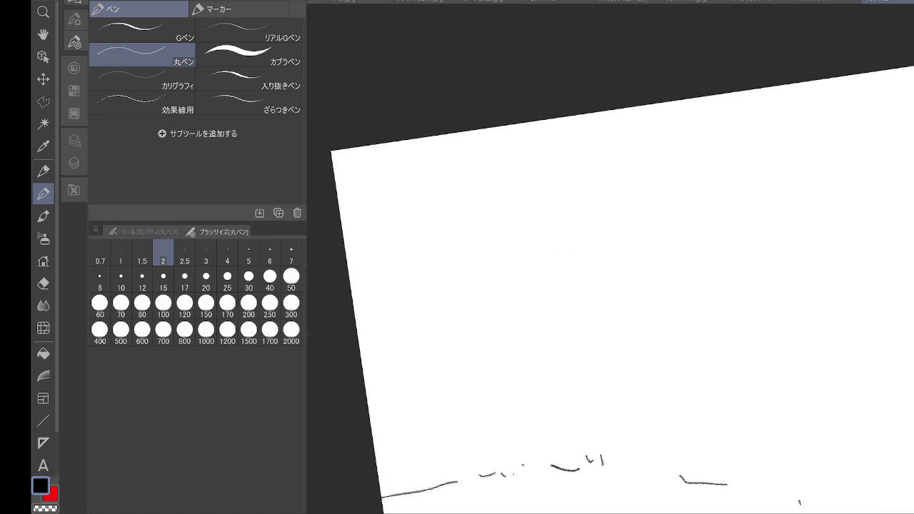
pyautogui.moveTo(561, 167); pyautogui.dragTo(659, 138)
pyautogui.scroll(-1, 660, 171)
pyautogui.scroll(-3, 656, 176)
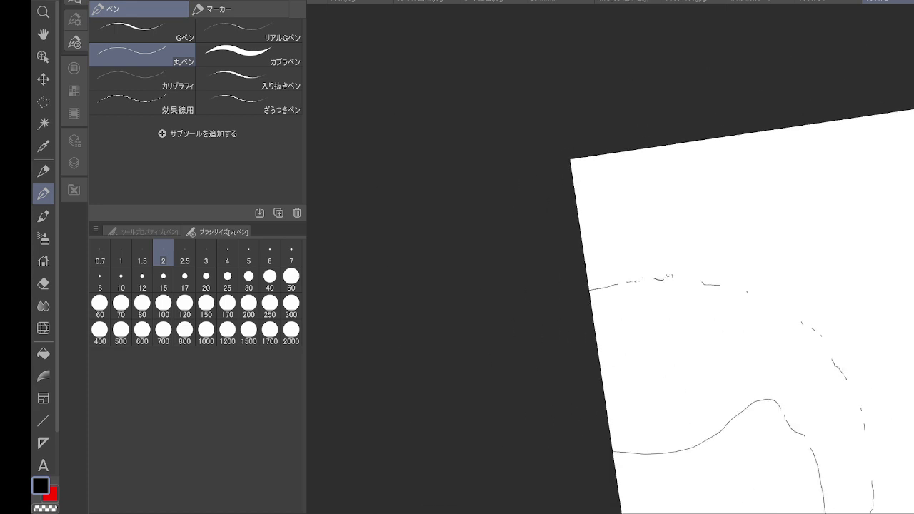
pyautogui.moveTo(657, 175); pyautogui.dragTo(476, 183)
pyautogui.scroll(3, 587, 194)
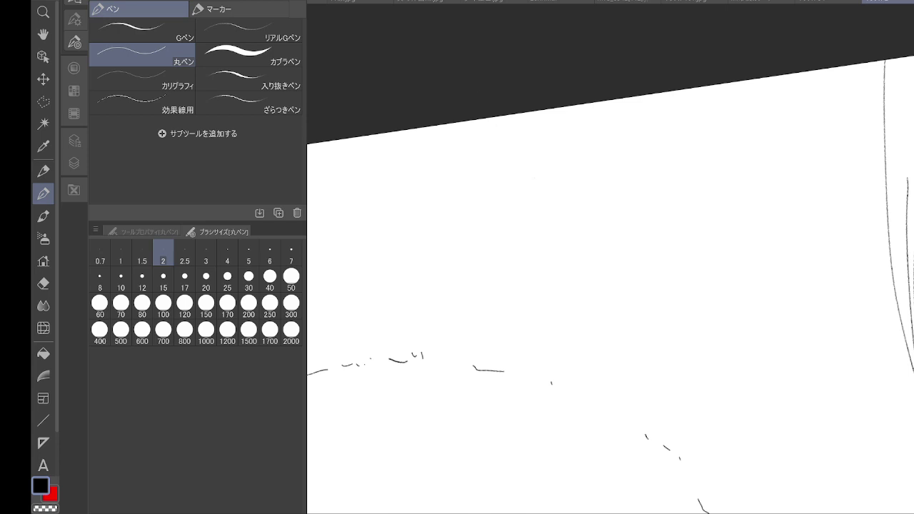
pyautogui.scroll(4, 527, 164)
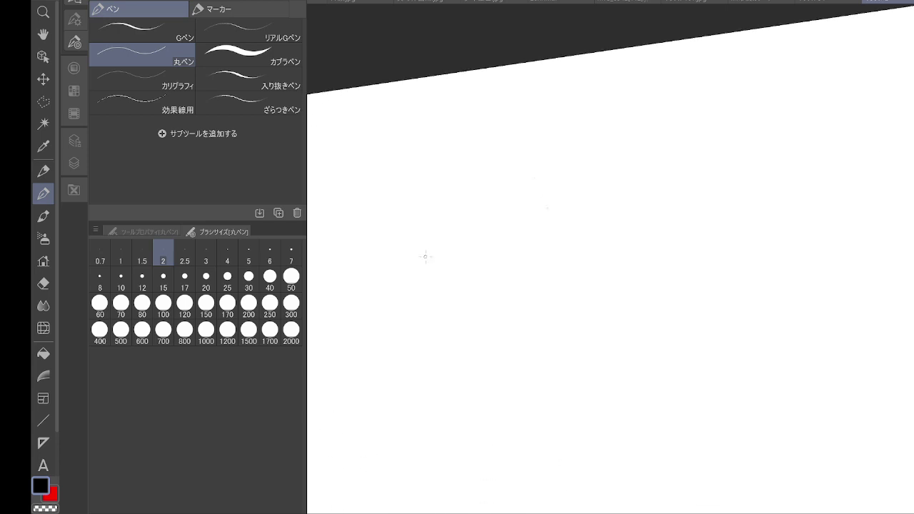
pyautogui.moveTo(414, 261)
pyautogui.mouseDown()
pyautogui.moveTo(398, 277)
pyautogui.moveTo(417, 297)
pyautogui.moveTo(414, 284)
pyautogui.mouseUp()
pyautogui.moveTo(412, 276)
pyautogui.mouseDown()
pyautogui.moveTo(417, 290)
pyautogui.moveTo(425, 221)
pyautogui.moveTo(450, 251)
pyautogui.moveTo(441, 265)
pyautogui.moveTo(455, 265)
pyautogui.moveTo(459, 287)
pyautogui.mouseUp()
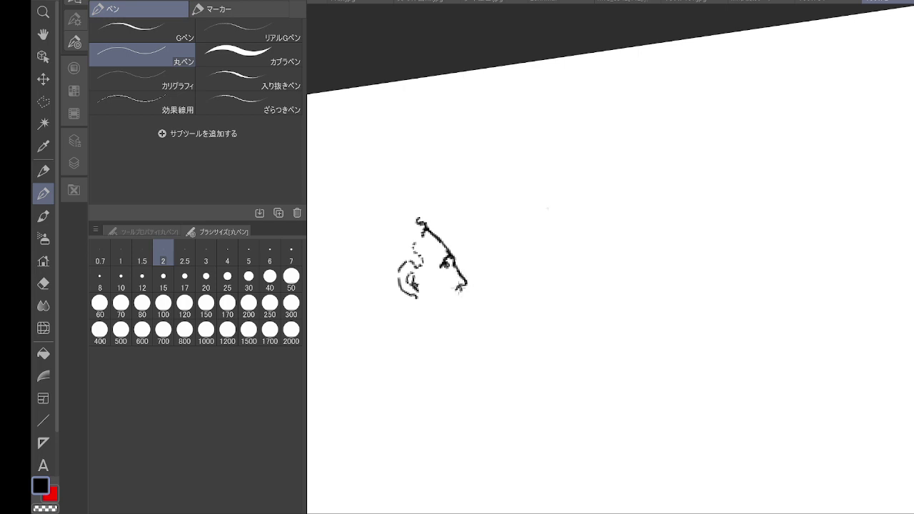
pyautogui.moveTo(429, 218); pyautogui.dragTo(421, 151)
pyautogui.hotkey('ctrl', 'z')
pyautogui.hotkey('ctrl', 'z')
# - Draw the profile's lips, chin and jawline, and start the side of the neck behind the jaw
pyautogui.scroll(5, 474, 220)
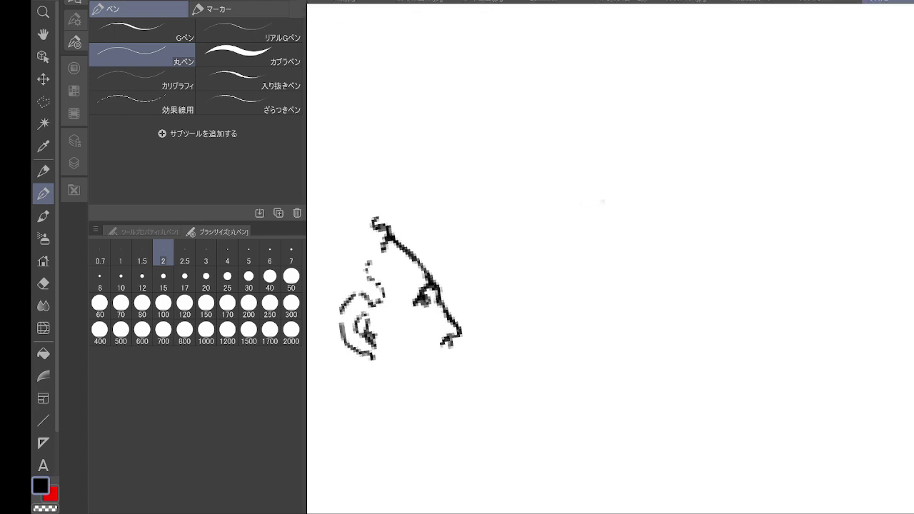
pyautogui.moveTo(447, 342)
pyautogui.mouseDown()
pyautogui.moveTo(439, 347)
pyautogui.moveTo(455, 348)
pyautogui.moveTo(442, 358)
pyautogui.moveTo(450, 363)
pyautogui.moveTo(440, 363)
pyautogui.moveTo(448, 385)
pyautogui.mouseUp()
pyautogui.moveTo(381, 365); pyautogui.dragTo(384, 384)
# - Outline the curly hair from the forehead around the back of the head to behind the ear, and blacken the eye socket
pyautogui.moveTo(395, 384)
pyautogui.mouseDown()
pyautogui.moveTo(450, 389)
pyautogui.moveTo(401, 399)
pyautogui.moveTo(559, 264)
pyautogui.mouseUp()
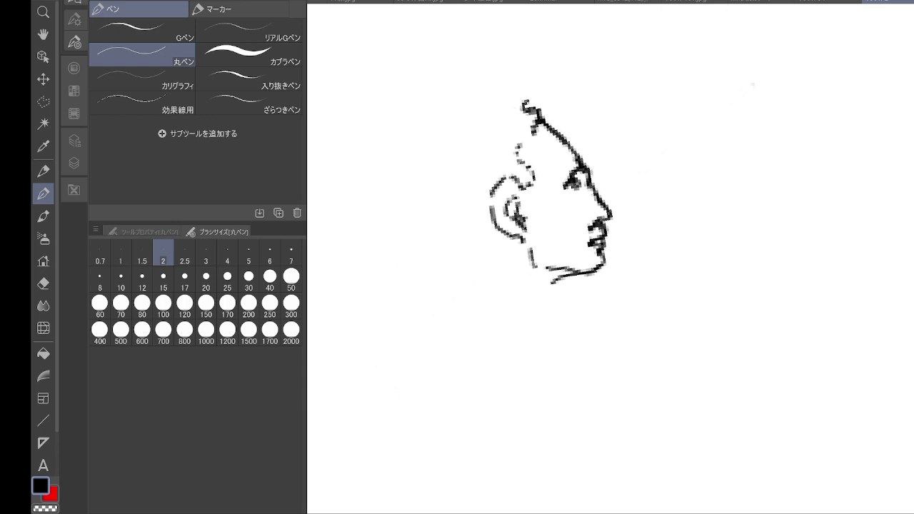
pyautogui.moveTo(410, 207)
pyautogui.mouseDown()
pyautogui.moveTo(417, 238)
pyautogui.moveTo(446, 260)
pyautogui.moveTo(454, 292)
pyautogui.moveTo(499, 226)
pyautogui.mouseUp()
pyautogui.moveTo(521, 105); pyautogui.dragTo(515, 100)
pyautogui.moveTo(410, 209)
pyautogui.mouseDown()
pyautogui.moveTo(406, 172)
pyautogui.moveTo(439, 116)
pyautogui.moveTo(482, 81)
pyautogui.moveTo(514, 81)
pyautogui.moveTo(527, 100)
pyautogui.mouseUp()
pyautogui.moveTo(567, 184)
pyautogui.mouseDown()
pyautogui.moveTo(579, 169)
pyautogui.moveTo(570, 188)
pyautogui.moveTo(582, 187)
pyautogui.moveTo(564, 190)
pyautogui.moveTo(584, 183)
pyautogui.moveTo(561, 174)
pyautogui.moveTo(571, 168)
pyautogui.mouseUp()
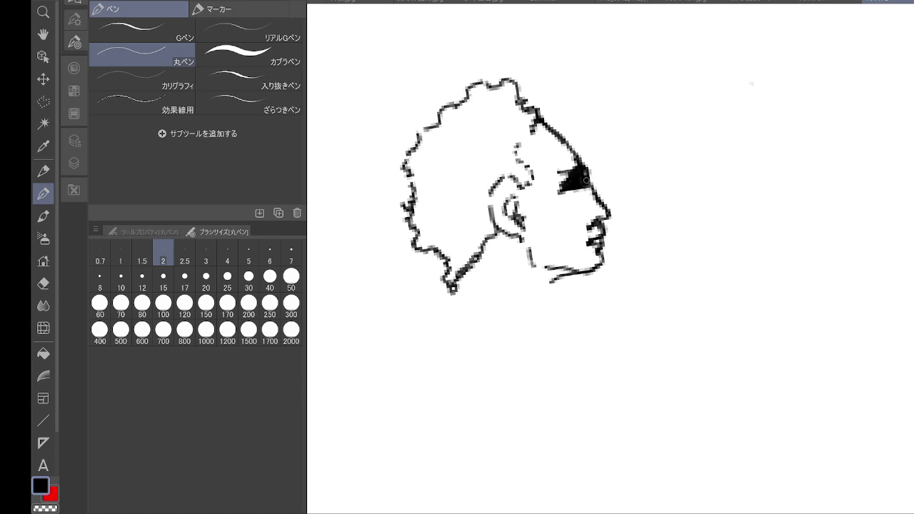
# - Darken the nostril, mark the jaw corner, and draw the nape, the side neck muscle and the sloping rear shoulder line
pyautogui.moveTo(596, 224); pyautogui.dragTo(585, 227)
pyautogui.moveTo(543, 265)
pyautogui.mouseDown()
pyautogui.moveTo(545, 240)
pyautogui.moveTo(557, 269)
pyautogui.moveTo(541, 267)
pyautogui.mouseUp()
pyautogui.moveTo(530, 255); pyautogui.dragTo(529, 280)
pyautogui.moveTo(453, 281)
pyautogui.mouseDown()
pyautogui.moveTo(446, 317)
pyautogui.moveTo(413, 317)
pyautogui.moveTo(371, 341)
pyautogui.moveTo(461, 326)
pyautogui.mouseUp()
pyautogui.moveTo(435, 338); pyautogui.dragTo(450, 348)
pyautogui.moveTo(454, 323); pyautogui.dragTo(470, 330)
pyautogui.moveTo(529, 270)
pyautogui.mouseDown()
pyautogui.moveTo(523, 295)
pyautogui.moveTo(499, 288)
pyautogui.moveTo(474, 327)
pyautogui.mouseUp()
pyautogui.moveTo(523, 292); pyautogui.dragTo(516, 312)
pyautogui.moveTo(515, 318); pyautogui.dragTo(517, 329)
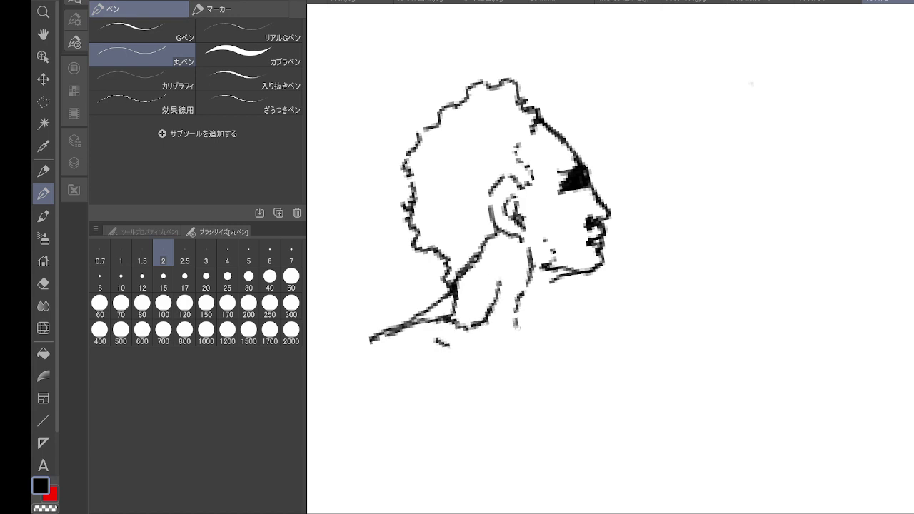
# - Draw the throat, collarbones and front shoulder slope, and shade the area under the jaw with dark strokes
pyautogui.moveTo(557, 278)
pyautogui.mouseDown()
pyautogui.moveTo(527, 304)
pyautogui.moveTo(536, 329)
pyautogui.mouseUp()
pyautogui.moveTo(543, 291); pyautogui.dragTo(558, 321)
pyautogui.moveTo(495, 332); pyautogui.dragTo(506, 343)
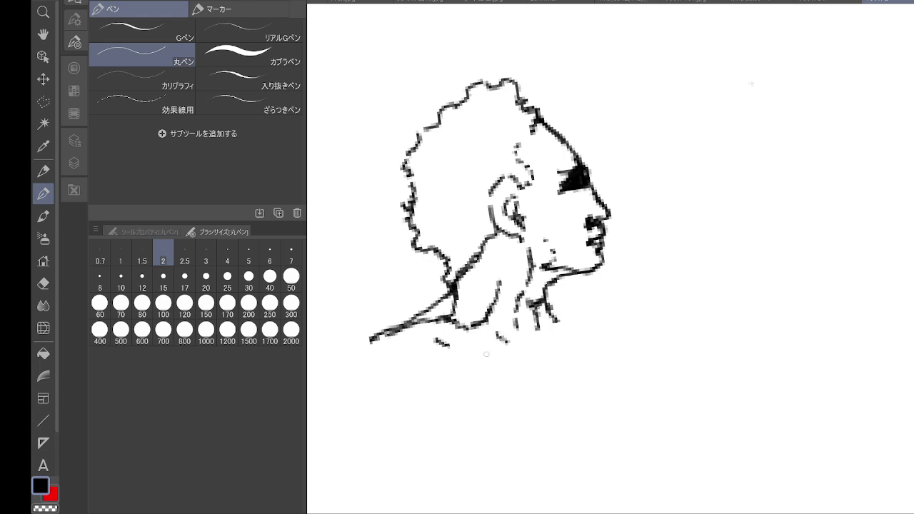
pyautogui.moveTo(435, 368)
pyautogui.mouseDown()
pyautogui.moveTo(533, 362)
pyautogui.moveTo(554, 349)
pyautogui.mouseUp()
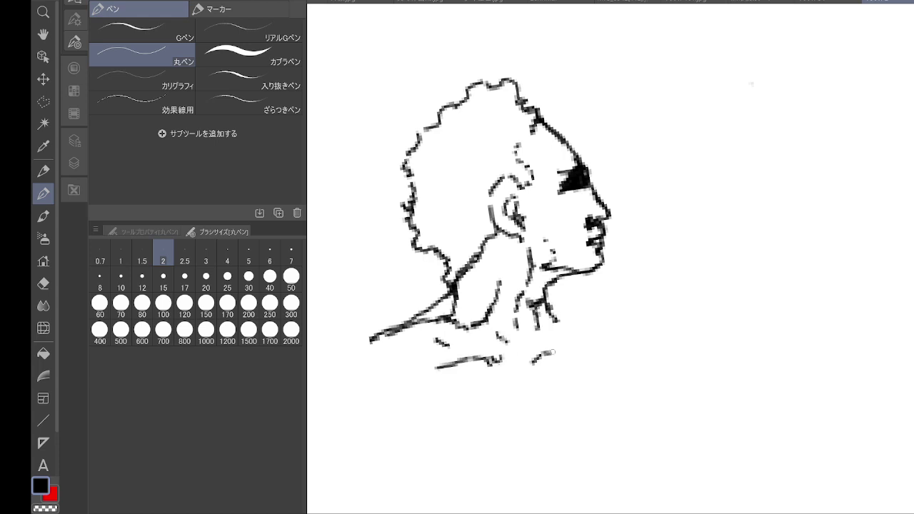
pyautogui.moveTo(548, 310); pyautogui.dragTo(612, 347)
pyautogui.moveTo(579, 340); pyautogui.dragTo(629, 350)
pyautogui.moveTo(529, 265)
pyautogui.mouseDown()
pyautogui.moveTo(531, 291)
pyautogui.moveTo(539, 270)
pyautogui.moveTo(550, 291)
pyautogui.moveTo(571, 269)
pyautogui.moveTo(530, 304)
pyautogui.moveTo(549, 242)
pyautogui.moveTo(549, 267)
pyautogui.moveTo(540, 230)
pyautogui.moveTo(582, 231)
pyautogui.moveTo(571, 240)
pyautogui.mouseUp()
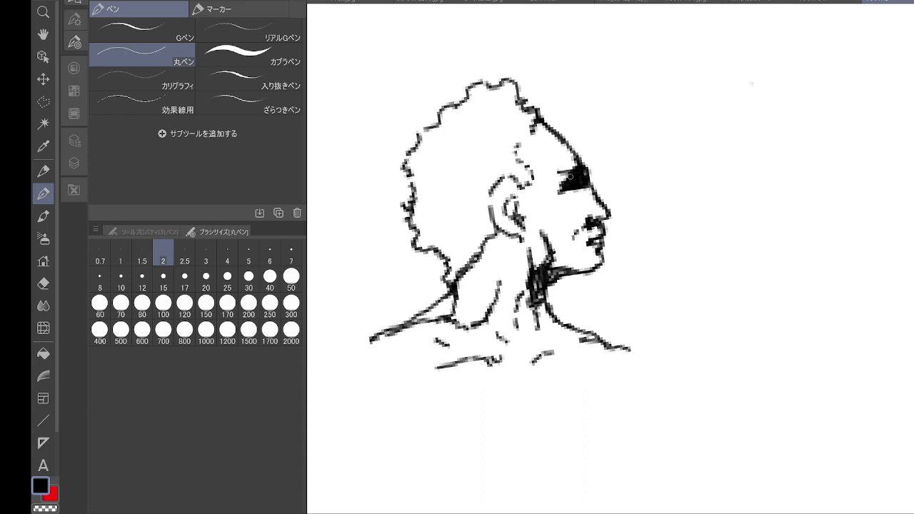
# - Connect the hairline down the temple to the ear, and add broken lines for the neck muscle and rear shoulder
pyautogui.moveTo(561, 181)
pyautogui.mouseDown()
pyautogui.moveTo(576, 156)
pyautogui.moveTo(518, 158)
pyautogui.moveTo(523, 197)
pyautogui.mouseUp()
pyautogui.moveTo(517, 230)
pyautogui.mouseDown()
pyautogui.moveTo(499, 241)
pyautogui.moveTo(520, 241)
pyautogui.moveTo(509, 255)
pyautogui.mouseUp()
pyautogui.moveTo(504, 263); pyautogui.dragTo(501, 276)
pyautogui.moveTo(501, 280)
pyautogui.mouseDown()
pyautogui.moveTo(455, 320)
pyautogui.moveTo(474, 328)
pyautogui.moveTo(424, 323)
pyautogui.mouseUp()
pyautogui.moveTo(396, 361); pyautogui.dragTo(408, 359)
# - Draw the rear shoulder and upper arm reaching back to a rounded elbow, with creases at the armpit and inner elbow
pyautogui.hotkey('ctrl', '-')
pyautogui.hotkey('ctrl', '-')
pyautogui.hotkey('ctrl', '-')
pyautogui.hotkey('ctrl', '-')
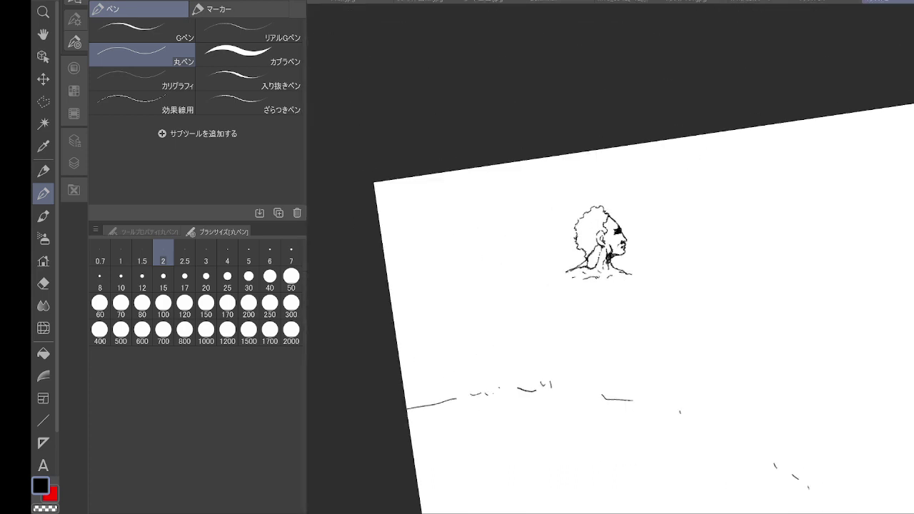
pyautogui.scroll(3, 583, 307)
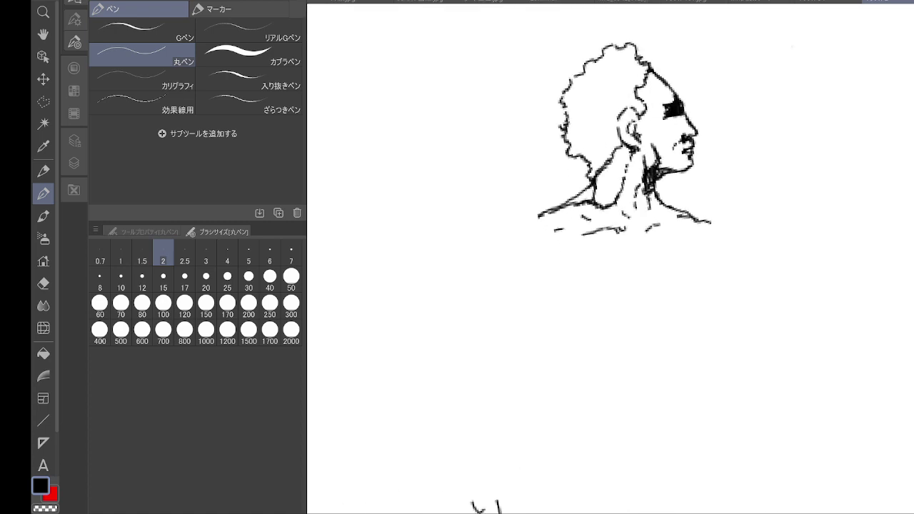
pyautogui.moveTo(514, 281)
pyautogui.mouseDown()
pyautogui.moveTo(533, 281)
pyautogui.moveTo(502, 289)
pyautogui.moveTo(532, 295)
pyautogui.mouseUp()
pyautogui.moveTo(500, 245)
pyautogui.mouseDown()
pyautogui.moveTo(494, 253)
pyautogui.moveTo(519, 223)
pyautogui.moveTo(543, 214)
pyautogui.moveTo(499, 252)
pyautogui.mouseUp()
pyautogui.moveTo(510, 244)
pyautogui.mouseDown()
pyautogui.moveTo(500, 251)
pyautogui.moveTo(520, 235)
pyautogui.moveTo(498, 253)
pyautogui.mouseUp()
pyautogui.moveTo(500, 249)
pyautogui.mouseDown()
pyautogui.moveTo(492, 255)
pyautogui.moveTo(498, 251)
pyautogui.mouseUp()
pyautogui.moveTo(510, 237)
pyautogui.mouseDown()
pyautogui.moveTo(421, 301)
pyautogui.moveTo(430, 294)
pyautogui.moveTo(428, 305)
pyautogui.mouseUp()
pyautogui.moveTo(518, 285)
pyautogui.mouseDown()
pyautogui.moveTo(462, 317)
pyautogui.moveTo(455, 307)
pyautogui.mouseUp()
pyautogui.moveTo(455, 307)
pyautogui.mouseDown()
pyautogui.moveTo(462, 318)
pyautogui.moveTo(422, 317)
pyautogui.mouseUp()
pyautogui.moveTo(430, 306); pyautogui.dragTo(419, 318)
pyautogui.moveTo(420, 318); pyautogui.dragTo(424, 337)
pyautogui.moveTo(424, 327)
pyautogui.mouseDown()
pyautogui.moveTo(427, 339)
pyautogui.moveTo(424, 329)
pyautogui.mouseUp()
pyautogui.moveTo(432, 315)
pyautogui.mouseDown()
pyautogui.moveTo(428, 322)
pyautogui.moveTo(456, 326)
pyautogui.moveTo(483, 318)
pyautogui.mouseUp()
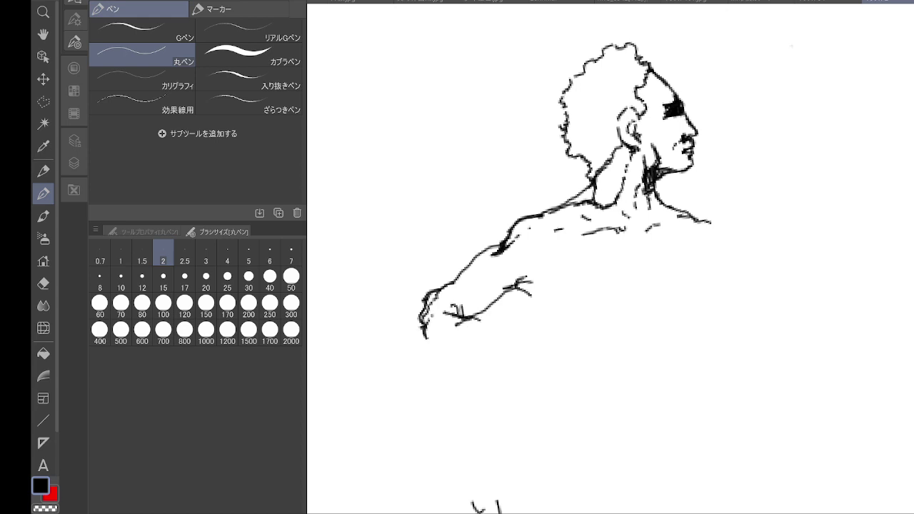
# - Draw the forearm curving from the elbow back toward the waist, with muscle contours along its inner side
pyautogui.moveTo(424, 330); pyautogui.dragTo(444, 365)
pyautogui.moveTo(484, 318)
pyautogui.mouseDown()
pyautogui.moveTo(471, 326)
pyautogui.moveTo(493, 351)
pyautogui.moveTo(511, 350)
pyautogui.mouseUp()
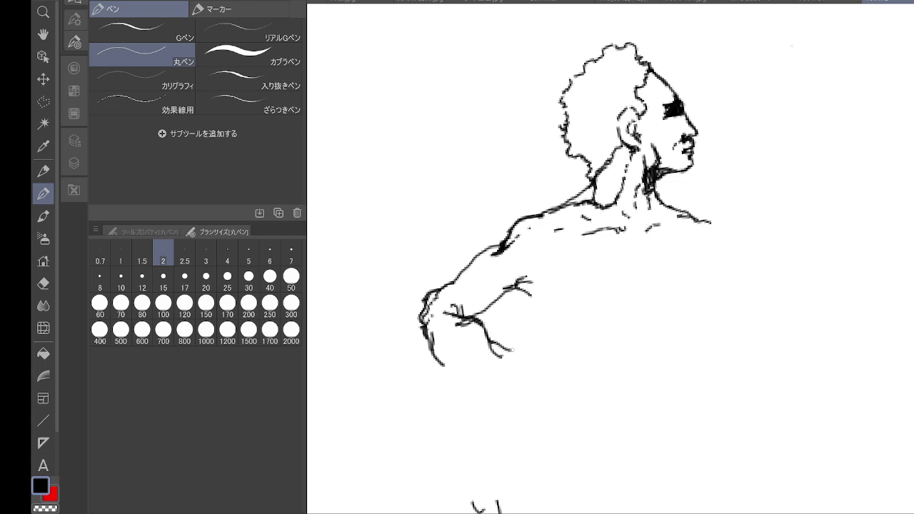
pyautogui.moveTo(441, 350)
pyautogui.mouseDown()
pyautogui.moveTo(473, 377)
pyautogui.moveTo(518, 383)
pyautogui.mouseUp()
pyautogui.moveTo(511, 348)
pyautogui.mouseDown()
pyautogui.moveTo(529, 357)
pyautogui.moveTo(529, 384)
pyautogui.moveTo(541, 402)
pyautogui.moveTo(522, 418)
pyautogui.moveTo(544, 418)
pyautogui.moveTo(544, 409)
pyautogui.moveTo(521, 409)
pyautogui.moveTo(539, 395)
pyautogui.mouseUp()
pyautogui.moveTo(528, 354); pyautogui.dragTo(550, 379)
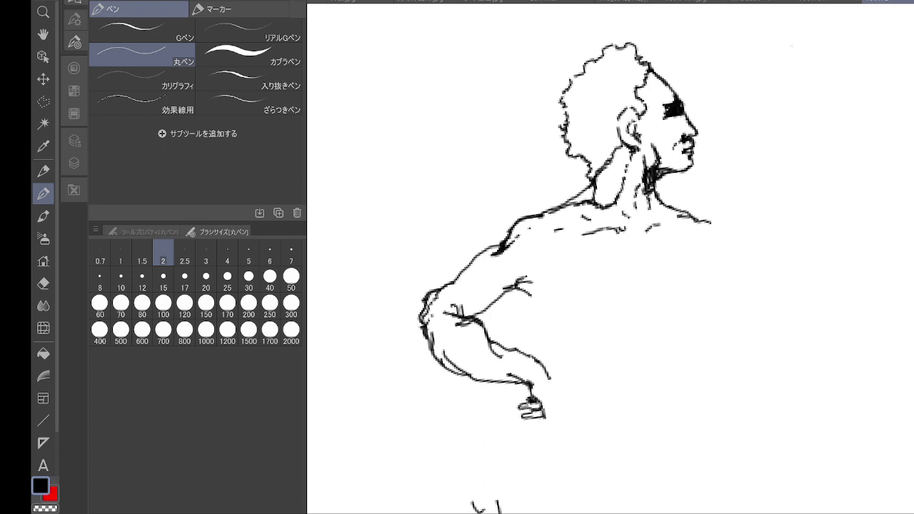
# - Complete the hand at the waist with curled fingers, a rounded hand edge and wrist lines
pyautogui.moveTo(546, 412); pyautogui.dragTo(560, 420)
pyautogui.moveTo(558, 387); pyautogui.dragTo(556, 419)
pyautogui.moveTo(549, 376)
pyautogui.mouseDown()
pyautogui.moveTo(557, 389)
pyautogui.moveTo(526, 393)
pyautogui.mouseUp()
pyautogui.moveTo(526, 392); pyautogui.dragTo(531, 397)
pyautogui.moveTo(527, 355); pyautogui.dragTo(537, 362)
# - Draw both sides of the torso and the broken lower chest contour between them, with a small fold at the front armpit
pyautogui.moveTo(513, 286)
pyautogui.mouseDown()
pyautogui.moveTo(517, 318)
pyautogui.moveTo(560, 392)
pyautogui.mouseUp()
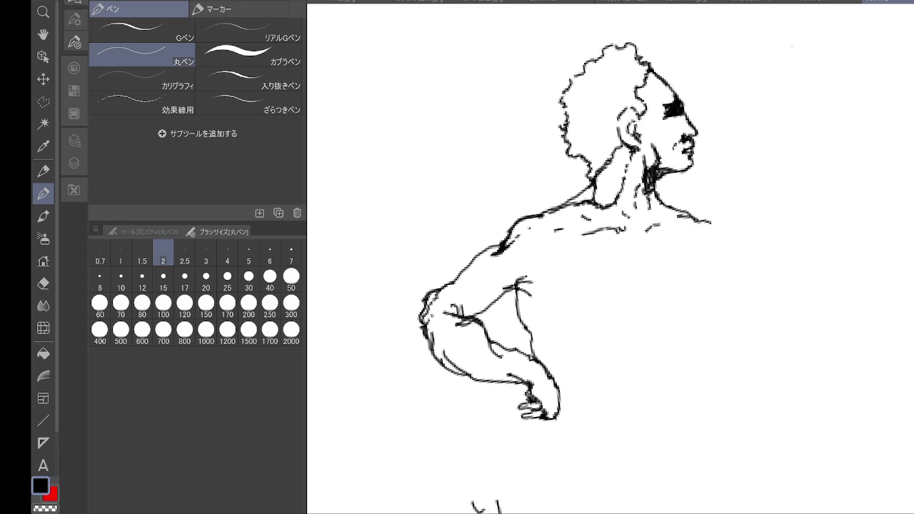
pyautogui.moveTo(529, 333); pyautogui.dragTo(536, 345)
pyautogui.moveTo(530, 309)
pyautogui.mouseDown()
pyautogui.moveTo(560, 360)
pyautogui.moveTo(663, 342)
pyautogui.mouseUp()
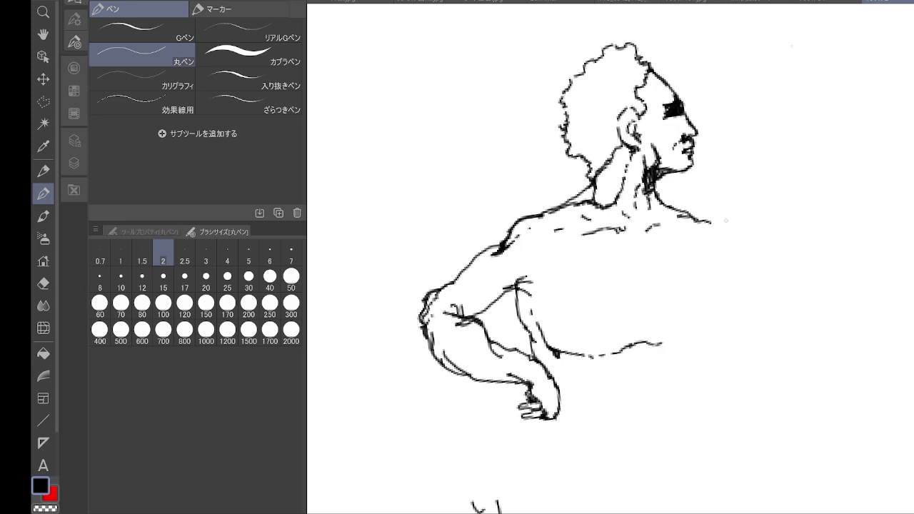
pyautogui.moveTo(723, 281)
pyautogui.mouseDown()
pyautogui.moveTo(730, 288)
pyautogui.moveTo(721, 295)
pyautogui.moveTo(724, 275)
pyautogui.moveTo(721, 295)
pyautogui.moveTo(738, 291)
pyautogui.moveTo(711, 337)
pyautogui.moveTo(677, 346)
pyautogui.moveTo(718, 326)
pyautogui.moveTo(708, 385)
pyautogui.mouseUp()
pyautogui.moveTo(715, 350); pyautogui.dragTo(704, 407)
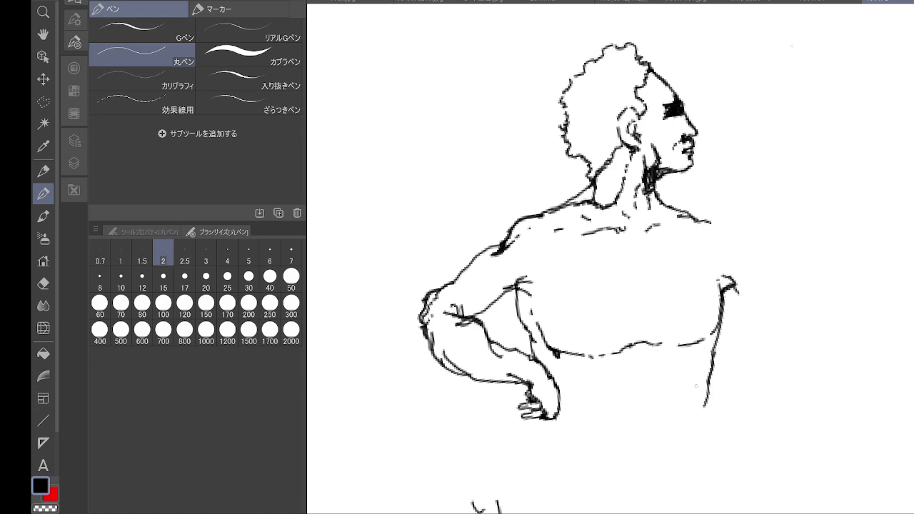
# - Examine the new torso's size and placement against the rest of the composition
pyautogui.hotkey('ctrl', '-')
pyautogui.hotkey('ctrl', '-')
pyautogui.hotkey('ctrl', '-')
pyautogui.press('^')
pyautogui.press('^')
pyautogui.press('^')
pyautogui.press('^')
pyautogui.press('^')
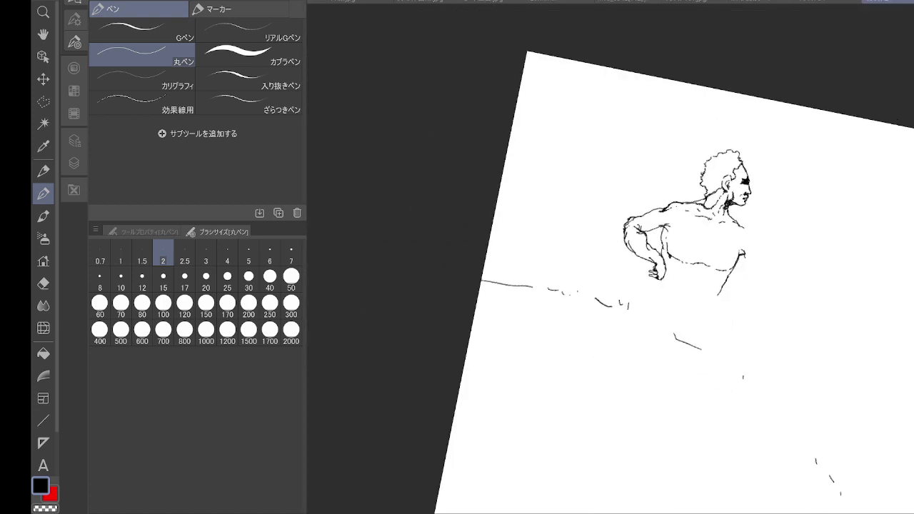
pyautogui.hotkey('ctrl', '-')
pyautogui.hotkey('ctrl', '-')
pyautogui.moveTo(742, 322); pyautogui.dragTo(629, 290)
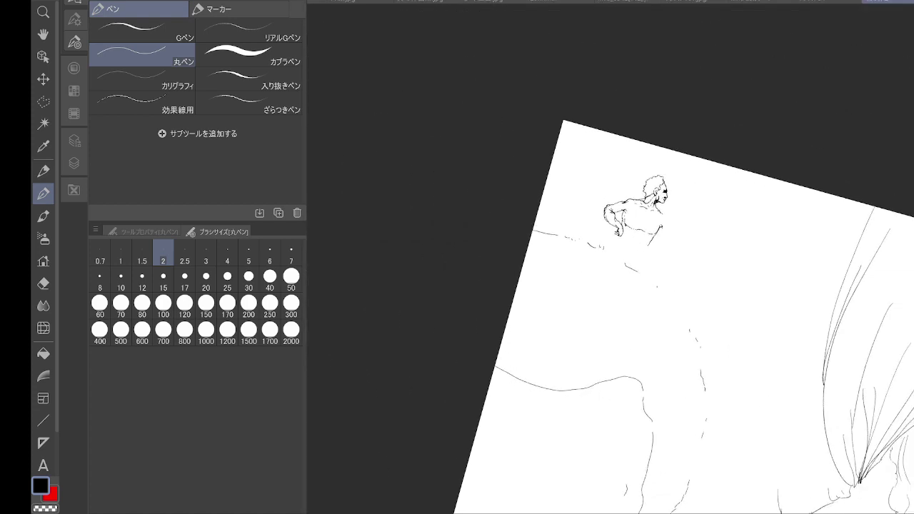
pyautogui.press('-')
pyautogui.press('-')
pyautogui.press('-')
pyautogui.hotkey('ctrl', '+')
pyautogui.hotkey('ctrl', '+')
pyautogui.hotkey('ctrl', '+')
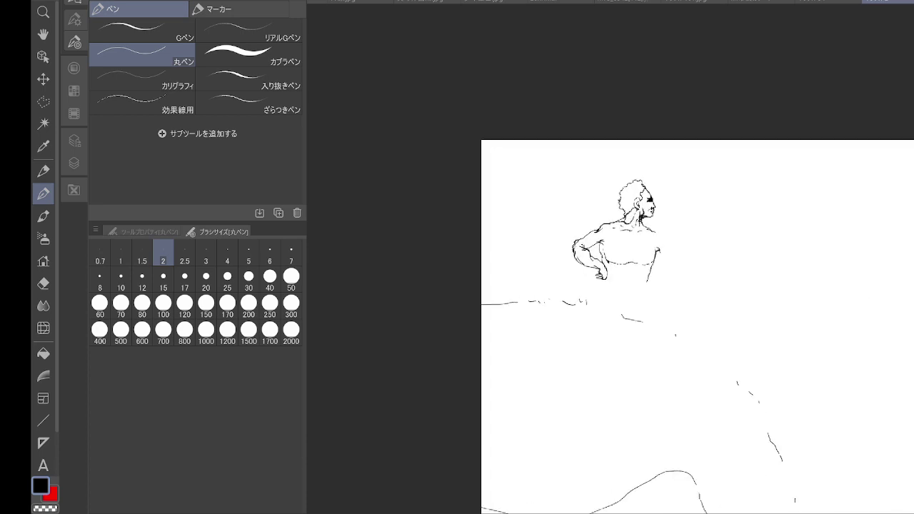
# - Draw the front shoulder and bent arm extending forward from the torso, ending in a loosely closed hand
pyautogui.scroll(2, 651, 282)
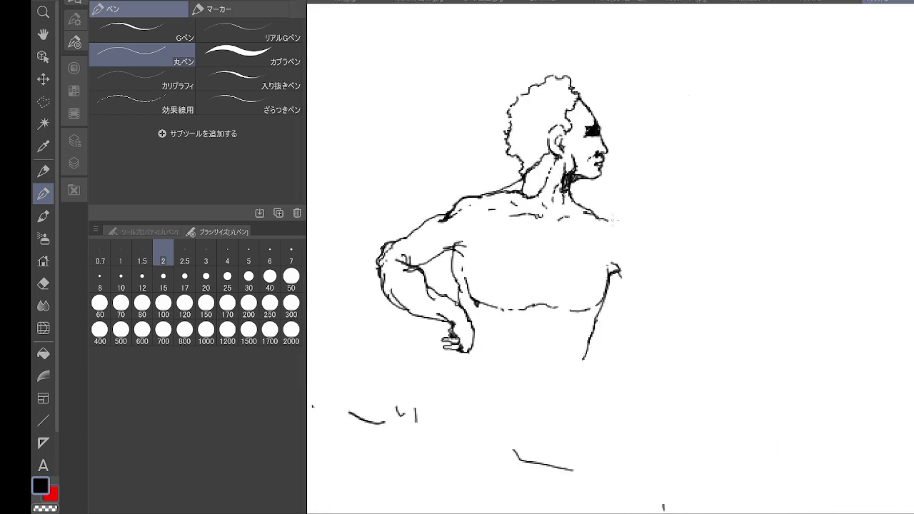
pyautogui.moveTo(606, 218)
pyautogui.mouseDown()
pyautogui.moveTo(650, 256)
pyautogui.moveTo(620, 292)
pyautogui.mouseUp()
pyautogui.moveTo(618, 270); pyautogui.dragTo(646, 319)
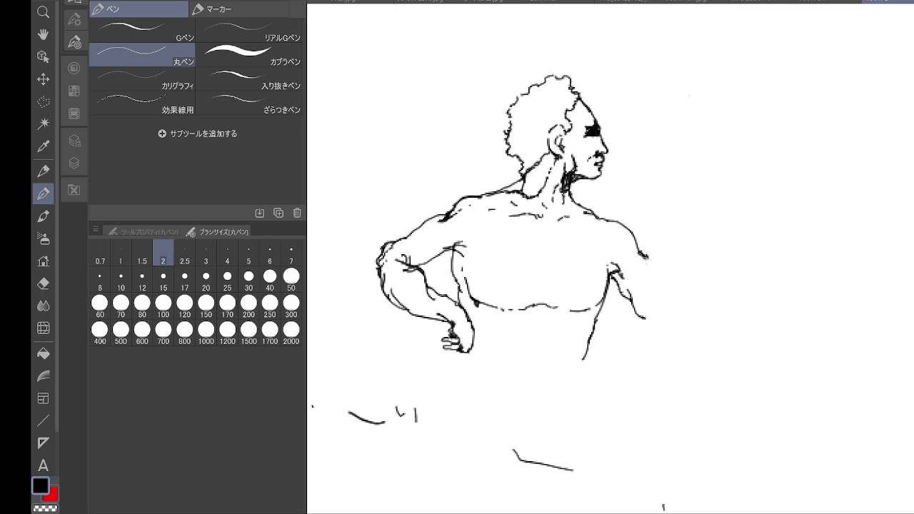
pyautogui.moveTo(640, 250)
pyautogui.mouseDown()
pyautogui.moveTo(664, 292)
pyautogui.moveTo(706, 277)
pyautogui.mouseUp()
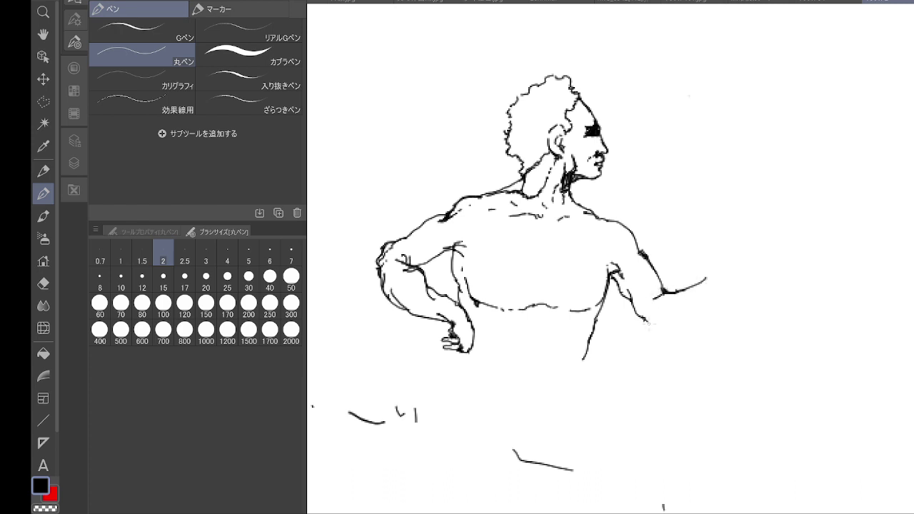
pyautogui.moveTo(647, 322)
pyautogui.mouseDown()
pyautogui.moveTo(676, 332)
pyautogui.moveTo(717, 289)
pyautogui.moveTo(718, 270)
pyautogui.moveTo(725, 286)
pyautogui.moveTo(706, 303)
pyautogui.mouseUp()
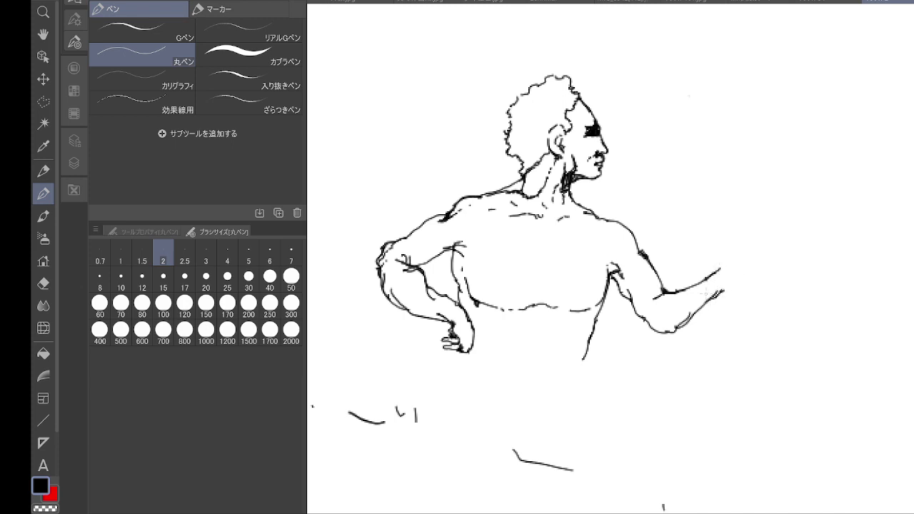
pyautogui.moveTo(719, 271)
pyautogui.mouseDown()
pyautogui.moveTo(748, 265)
pyautogui.moveTo(763, 280)
pyautogui.moveTo(730, 282)
pyautogui.moveTo(773, 293)
pyautogui.moveTo(736, 302)
pyautogui.moveTo(758, 308)
pyautogui.moveTo(768, 299)
pyautogui.mouseUp()
pyautogui.moveTo(761, 302); pyautogui.dragTo(770, 294)
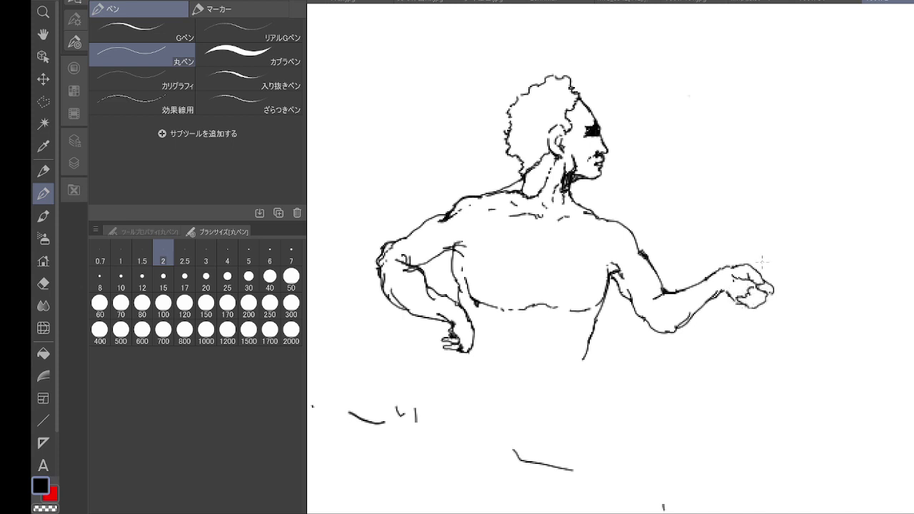
pyautogui.moveTo(629, 189); pyautogui.dragTo(600, 202)
pyautogui.hotkey('ctrl', 'z')
# - Review the upper body with both arms in relation to the surrounding line drawing
pyautogui.hotkey('ctrl', '-')
pyautogui.hotkey('ctrl', '-')
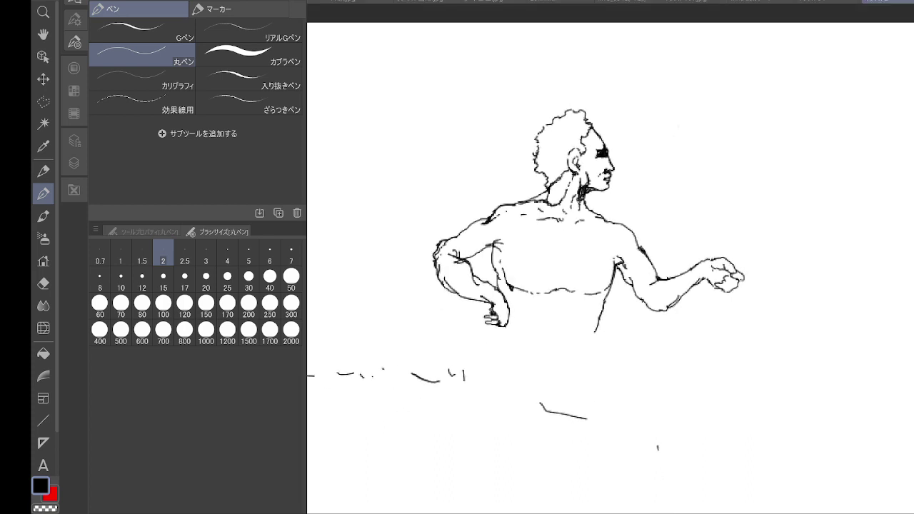
pyautogui.press('-')
pyautogui.press('-')
pyautogui.hotkey('ctrl', '-')
pyautogui.hotkey('ctrl', '-')
pyautogui.hotkey('ctrl', '-')
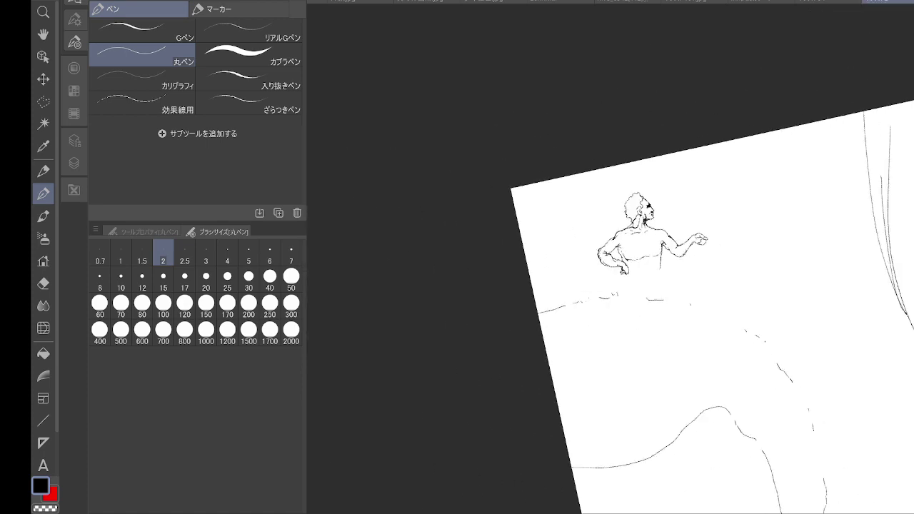
# - Draw two long, slightly curved lines fanning out from the bare-chested man's extended hand to the canvas's upper edge
pyautogui.press('^')
pyautogui.press('^')
pyautogui.hotkey('ctrl', '-')
pyautogui.press('-')
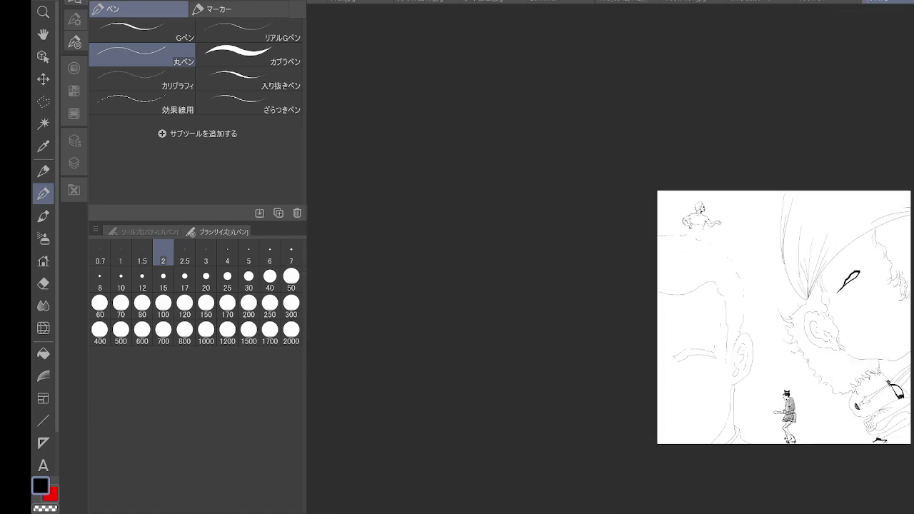
pyautogui.moveTo(784, 317); pyautogui.dragTo(745, 266)
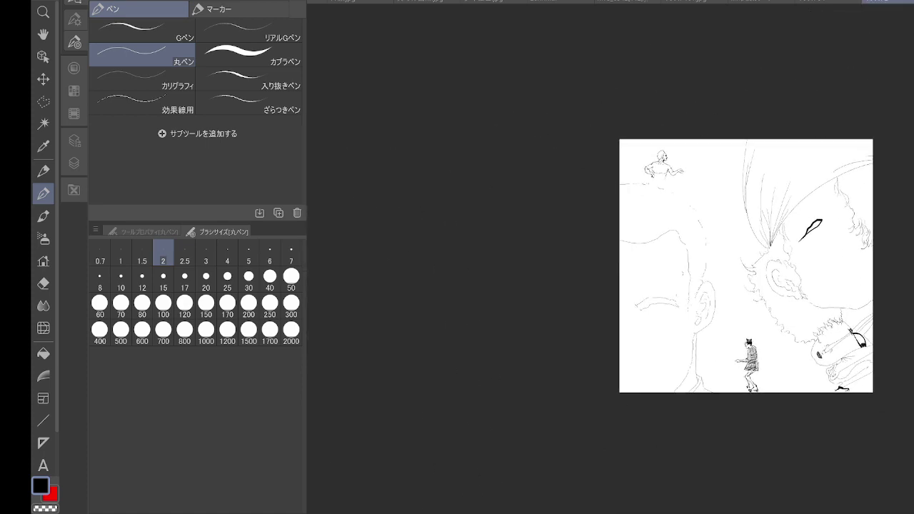
pyautogui.scroll(5, 729, 139)
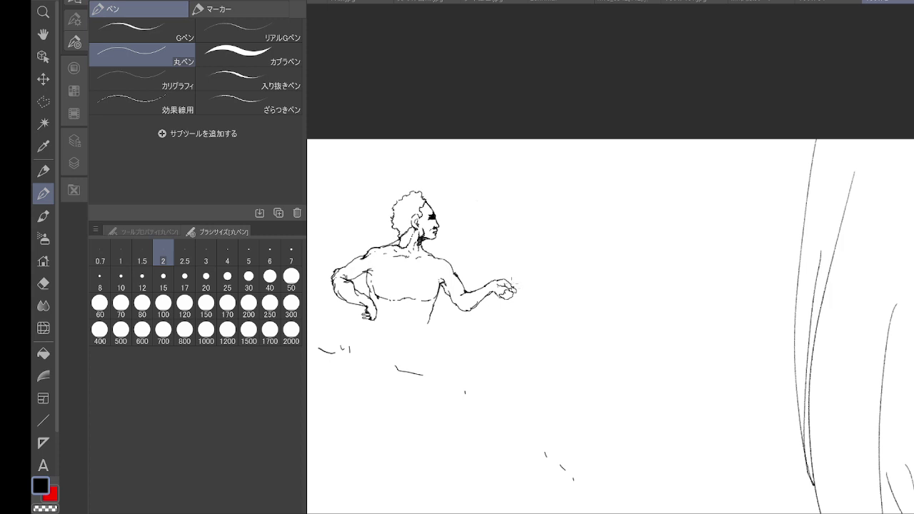
pyautogui.press('-')
pyautogui.press('-')
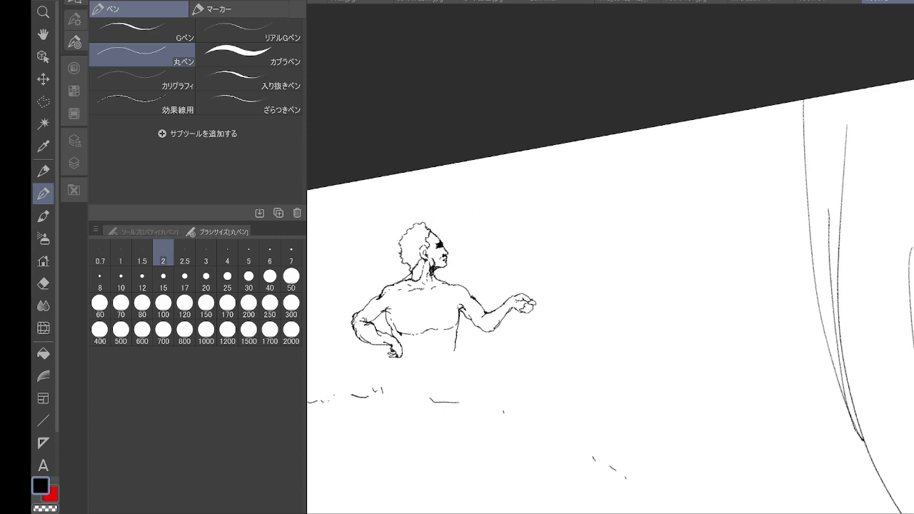
pyautogui.scroll(3, 564, 165)
pyautogui.scroll(1, 565, 170)
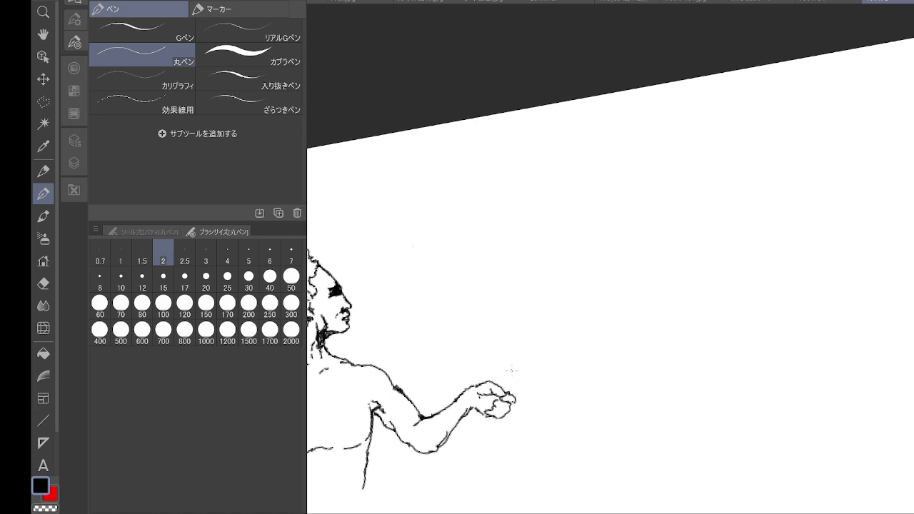
pyautogui.scroll(-4, 624, 206)
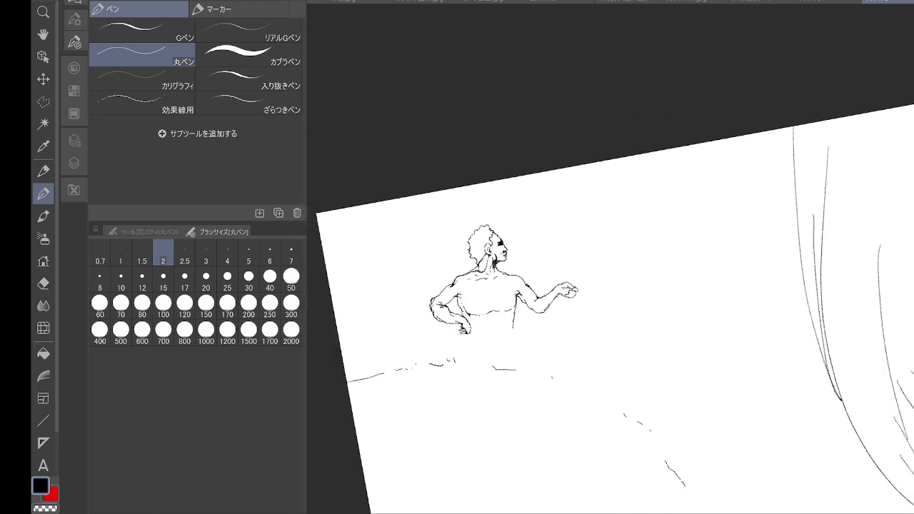
pyautogui.moveTo(591, 261); pyautogui.dragTo(706, 130)
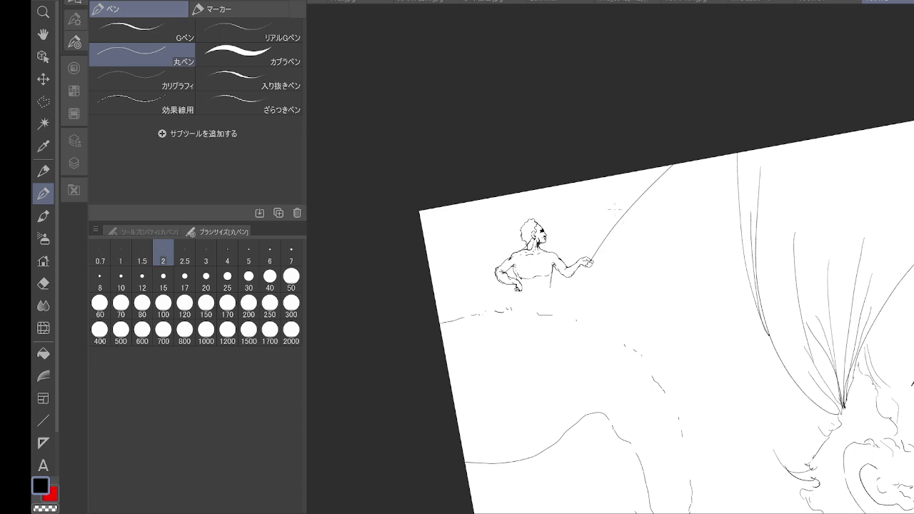
pyautogui.moveTo(592, 262); pyautogui.dragTo(671, 139)
pyautogui.moveTo(631, 208); pyautogui.dragTo(677, 167)
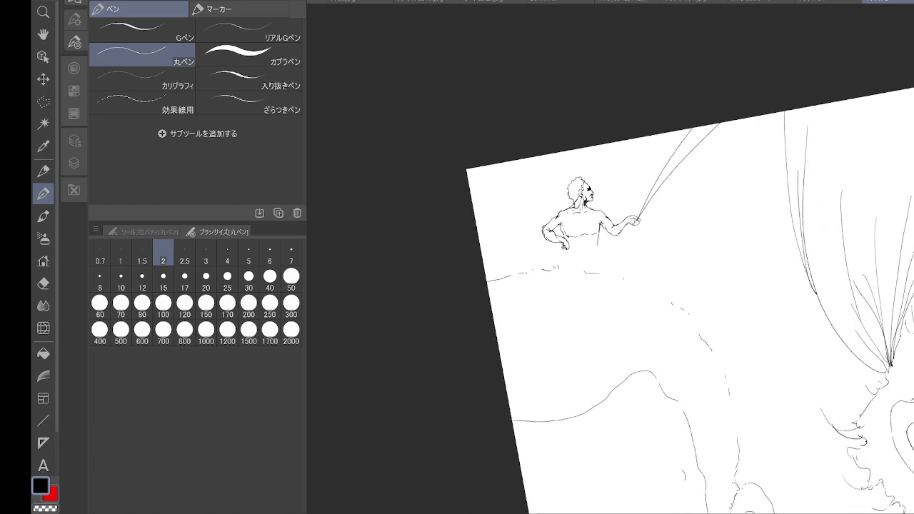
# - Join the broken contour beneath the bare-chested man into a continuous uneven line with short hair-like ticks near its middle
pyautogui.click(829, 2)
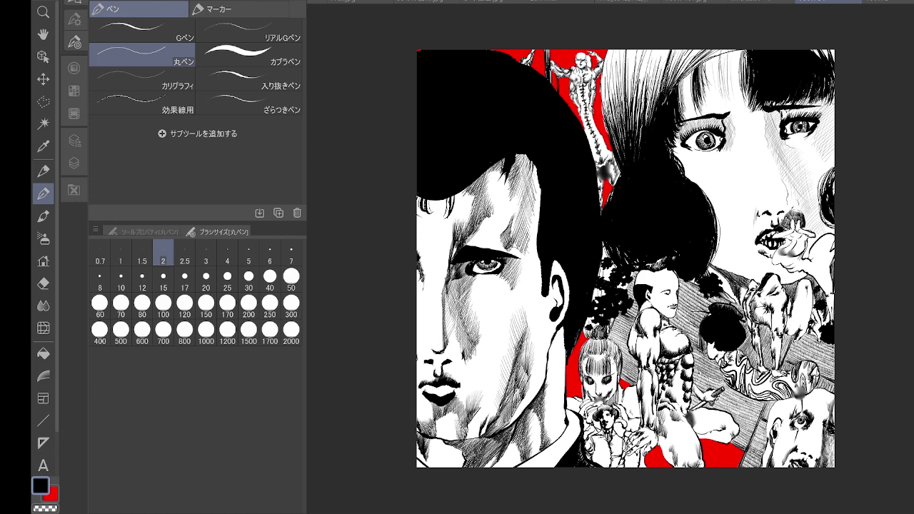
pyautogui.hotkey('ctrl', 'Tab')
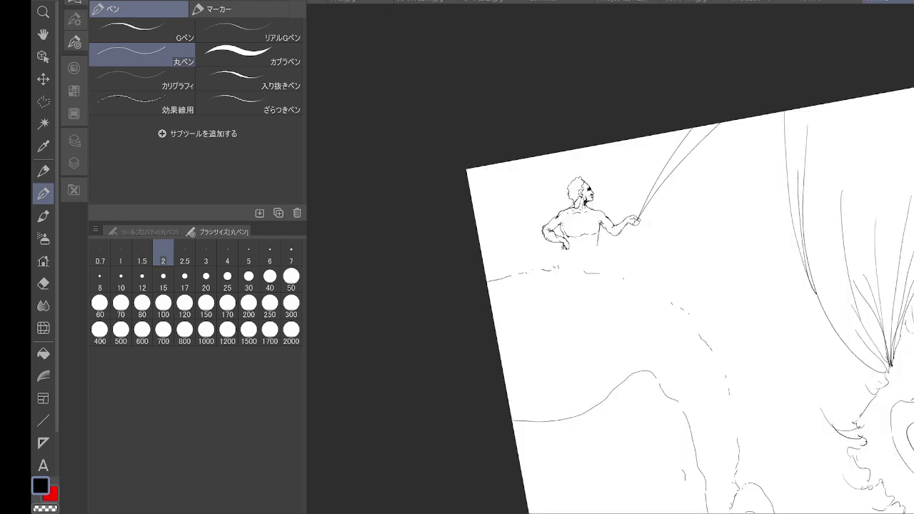
pyautogui.scroll(1, 610, 286)
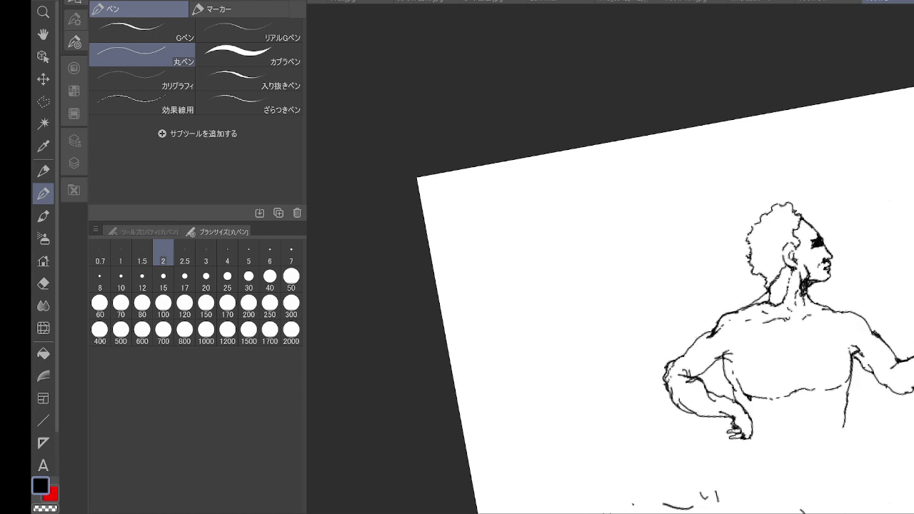
pyautogui.moveTo(610, 286); pyautogui.dragTo(592, 186)
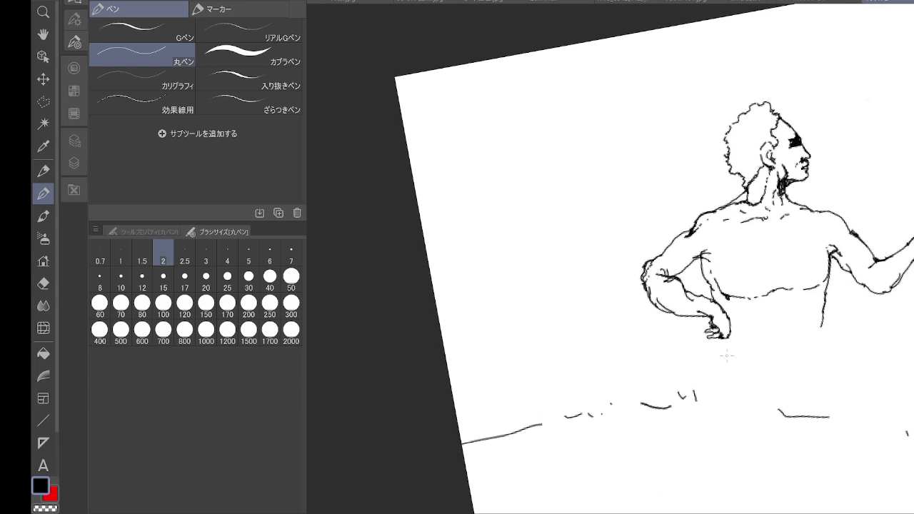
pyautogui.moveTo(699, 397)
pyautogui.mouseDown()
pyautogui.moveTo(734, 411)
pyautogui.moveTo(782, 411)
pyautogui.mouseUp()
pyautogui.moveTo(689, 389)
pyautogui.mouseDown()
pyautogui.moveTo(666, 407)
pyautogui.moveTo(622, 400)
pyautogui.moveTo(536, 426)
pyautogui.mouseUp()
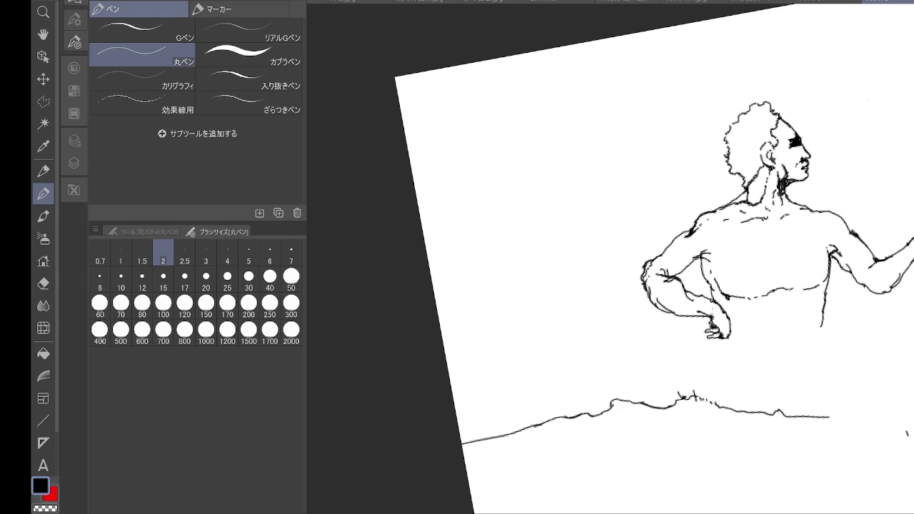
# - Examine the overall composition, the folded-arm figure in the lower corner, and the small man's placement above the large head
pyautogui.scroll(-5, 430, 270)
pyautogui.scroll(-4, 889, 490)
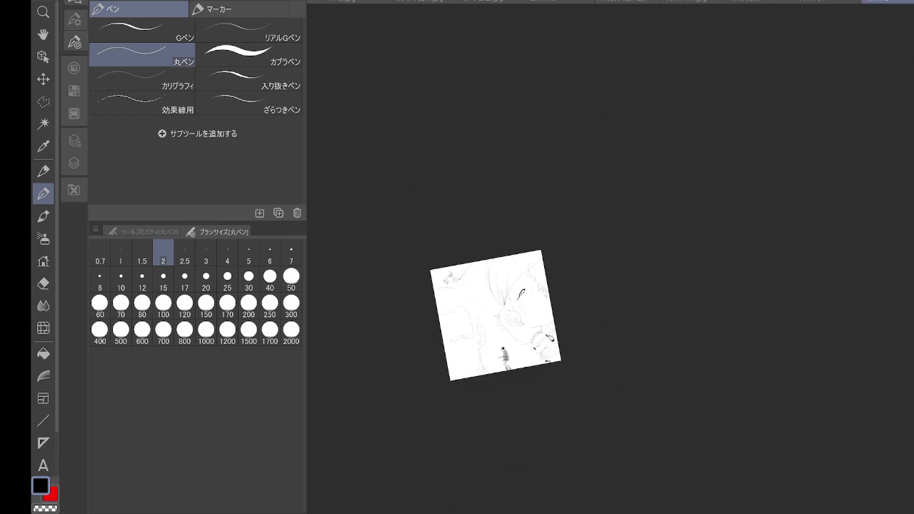
pyautogui.moveTo(495, 315); pyautogui.dragTo(556, 254)
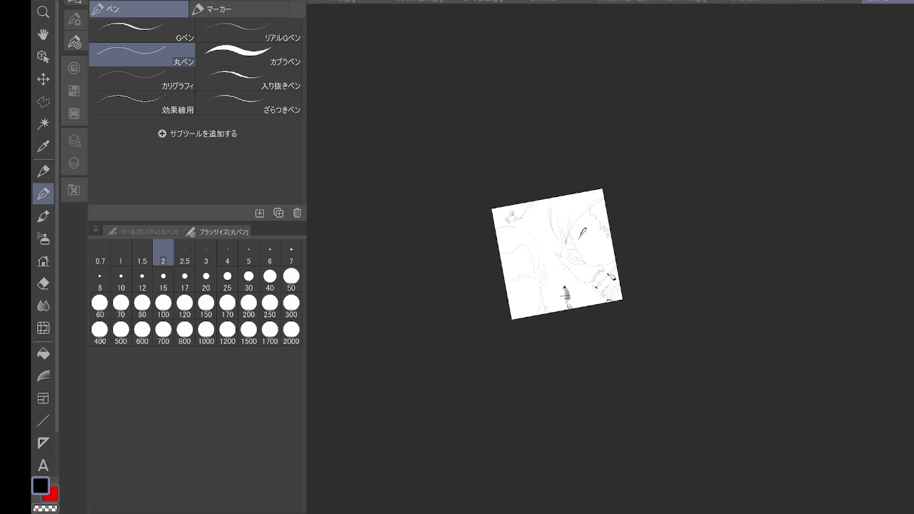
pyautogui.scroll(4, 611, 242)
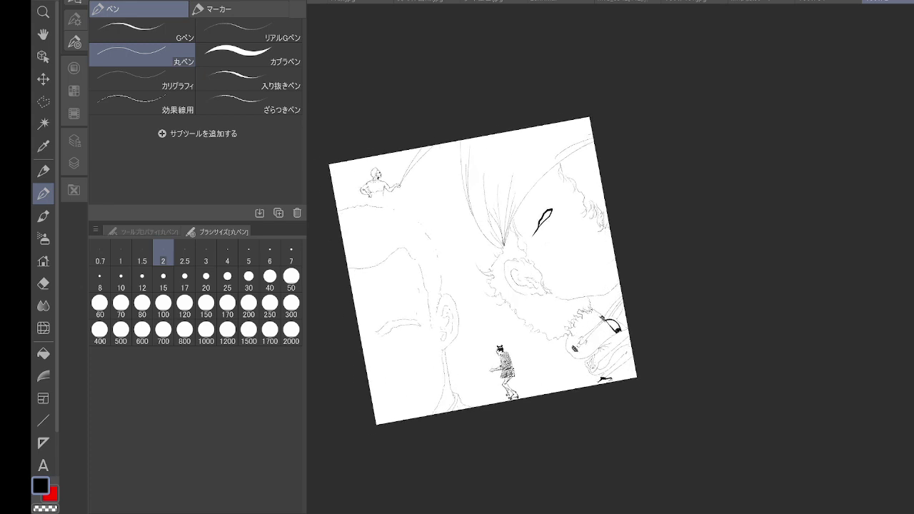
pyautogui.moveTo(476, 272); pyautogui.dragTo(487, 202)
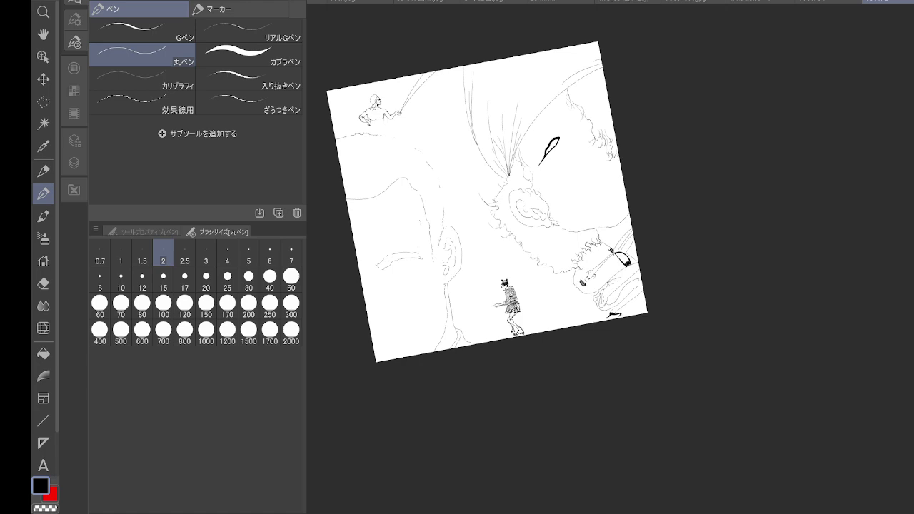
pyautogui.scroll(6, 642, 293)
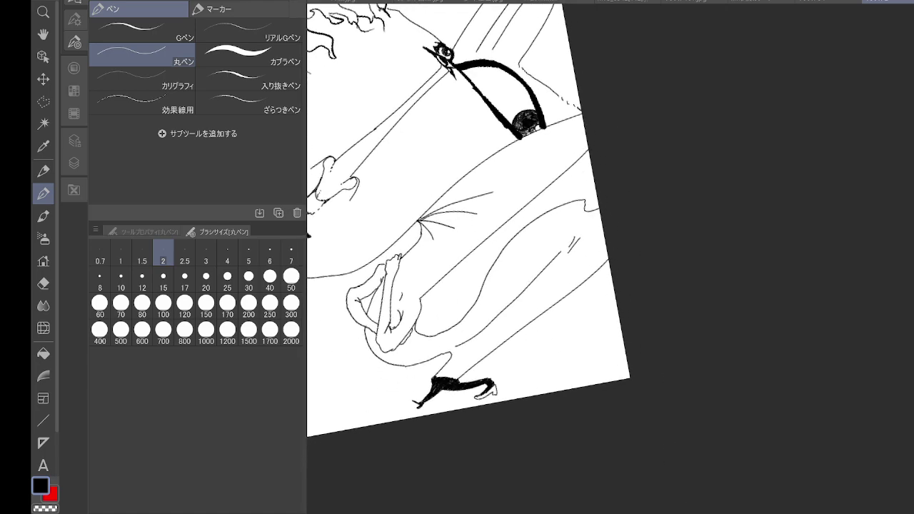
pyautogui.moveTo(499, 214); pyautogui.dragTo(486, 266)
pyautogui.moveTo(486, 300); pyautogui.dragTo(519, 182)
pyautogui.hotkey('ctrl', '-')
pyautogui.hotkey('ctrl', '-')
pyautogui.hotkey('ctrl', '-')
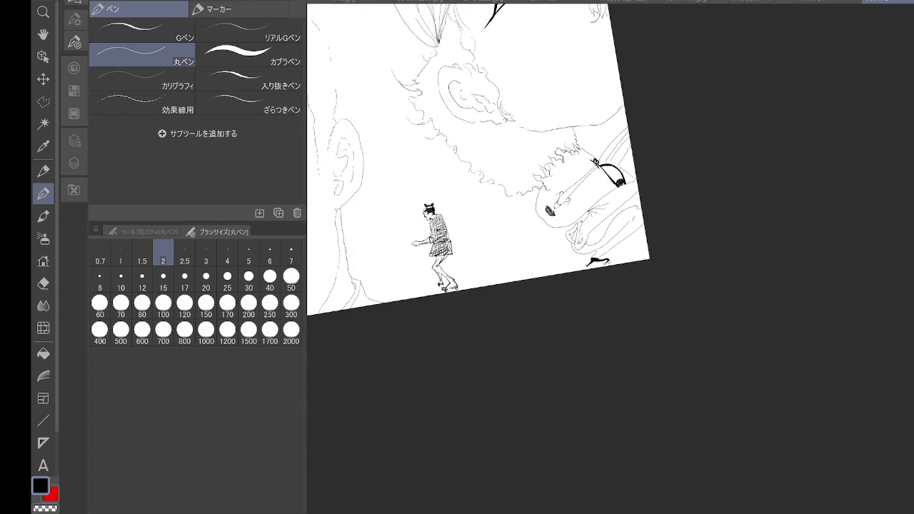
pyautogui.moveTo(500, 214); pyautogui.dragTo(599, 281)
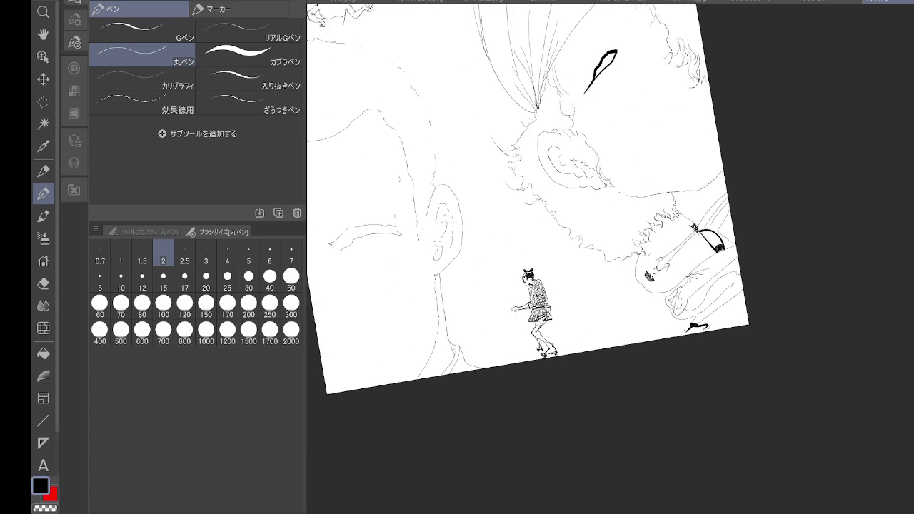
pyautogui.hotkey('ctrl', '-')
pyautogui.hotkey('ctrl', '-')
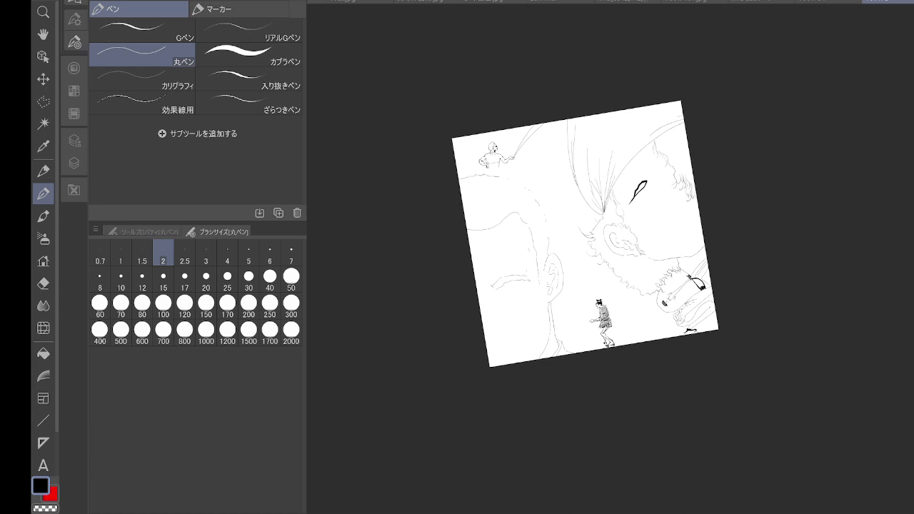
pyautogui.moveTo(586, 234); pyautogui.dragTo(643, 387)
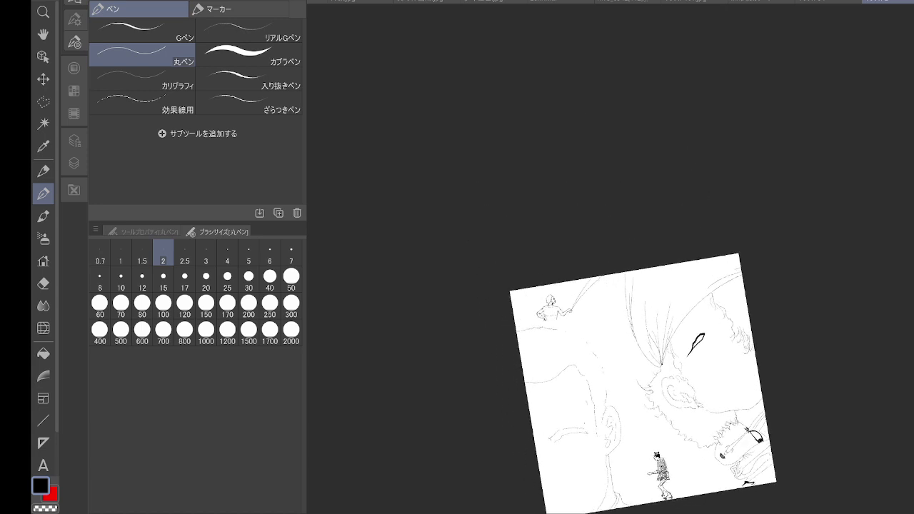
pyautogui.scroll(6, 510, 290)
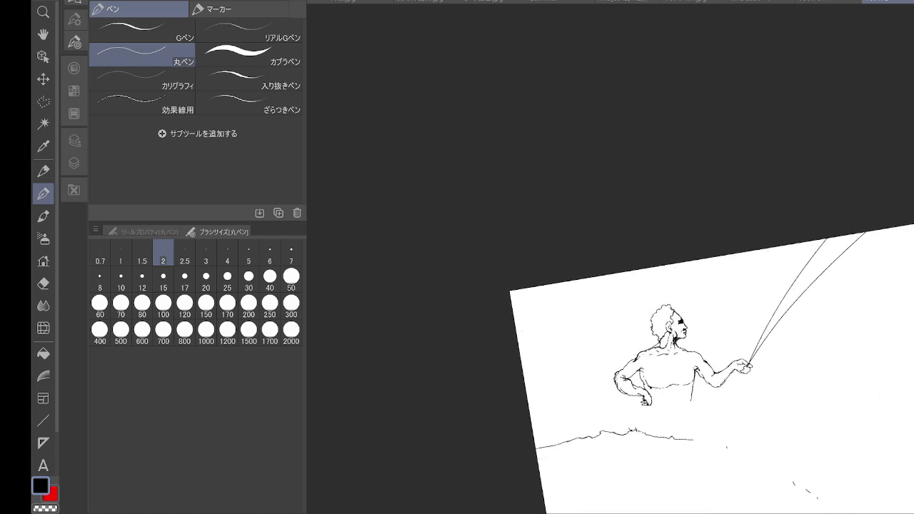
pyautogui.moveTo(605, 356); pyautogui.dragTo(613, 295)
pyautogui.scroll(1, 605, 294)
pyautogui.scroll(1, 564, 248)
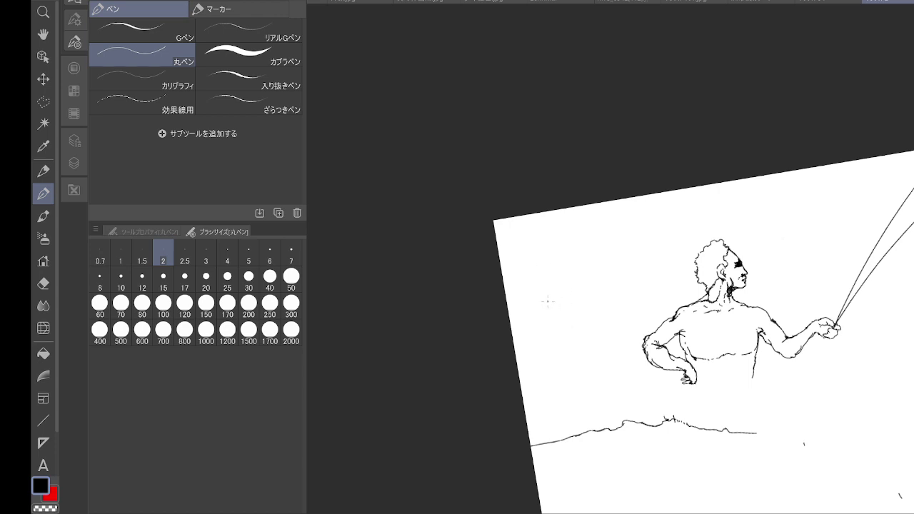
# - Draw the man's back waistline from the hand on his hip down to the uneven contour below
pyautogui.scroll(-3, 613, 245)
pyautogui.moveTo(613, 245); pyautogui.dragTo(578, 199)
pyautogui.scroll(5, 614, 213)
pyautogui.moveTo(651, 277); pyautogui.dragTo(576, 230)
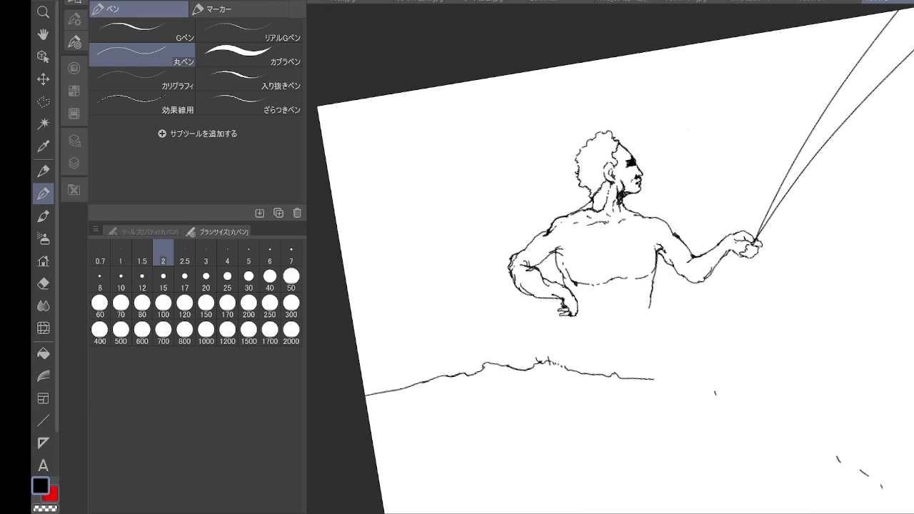
pyautogui.moveTo(563, 314); pyautogui.dragTo(576, 368)
# - Draw a hat at the canvas edge behind the man, with a wide rounded brim and a tall crown
pyautogui.moveTo(628, 286); pyautogui.dragTo(694, 204)
pyautogui.scroll(4, 547, 326)
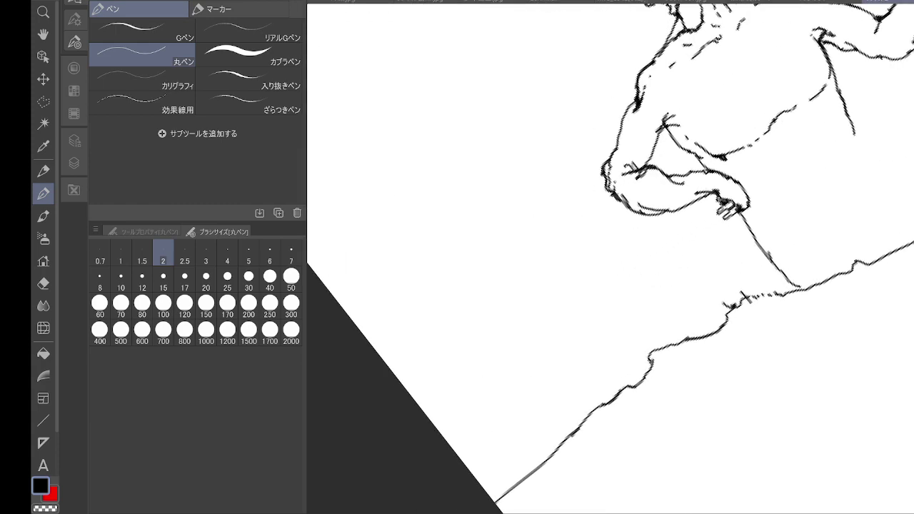
pyautogui.moveTo(548, 327); pyautogui.dragTo(565, 223)
pyautogui.scroll(2, 555, 285)
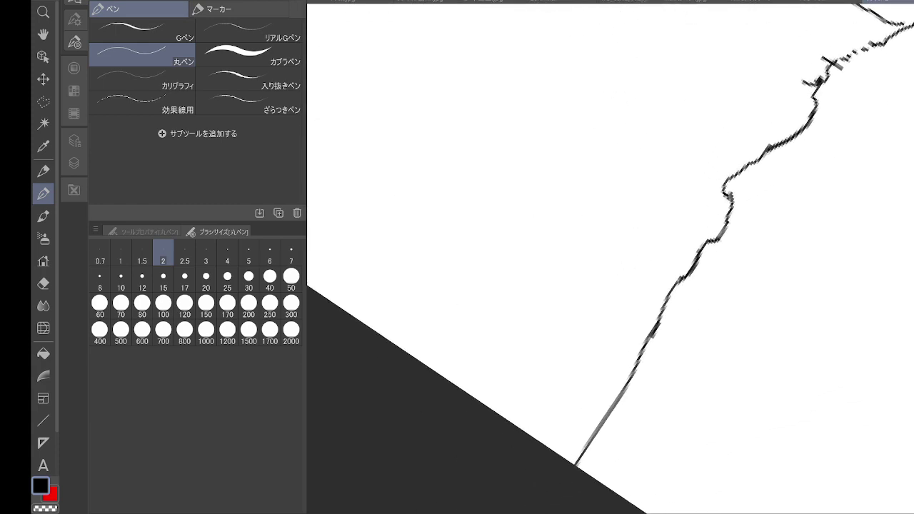
pyautogui.moveTo(429, 367)
pyautogui.mouseDown()
pyautogui.moveTo(577, 152)
pyautogui.moveTo(625, 247)
pyautogui.mouseUp()
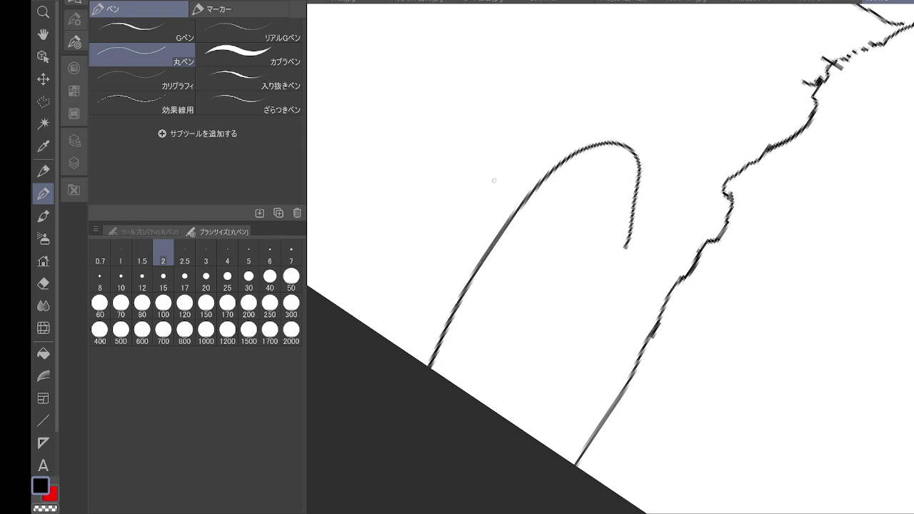
pyautogui.moveTo(494, 181); pyautogui.dragTo(541, 203)
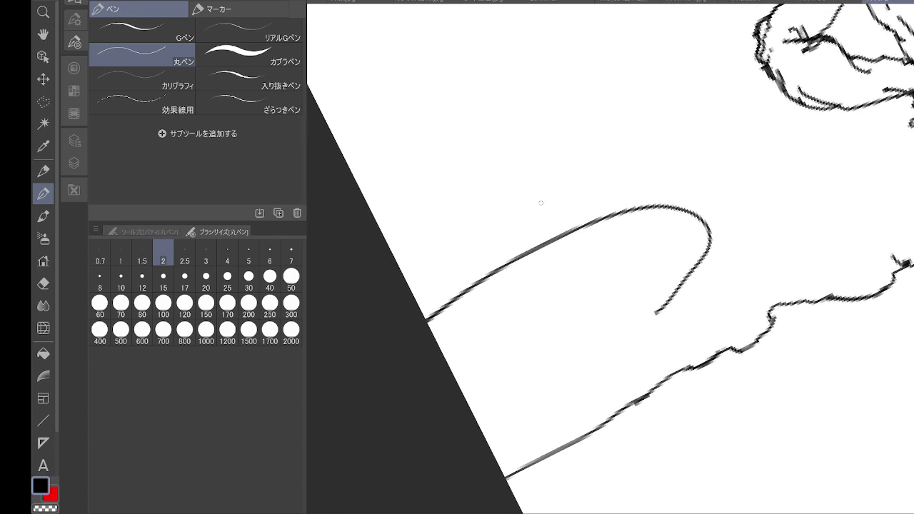
pyautogui.moveTo(343, 151)
pyautogui.mouseDown()
pyautogui.moveTo(461, 86)
pyautogui.moveTo(475, 93)
pyautogui.moveTo(555, 235)
pyautogui.mouseUp()
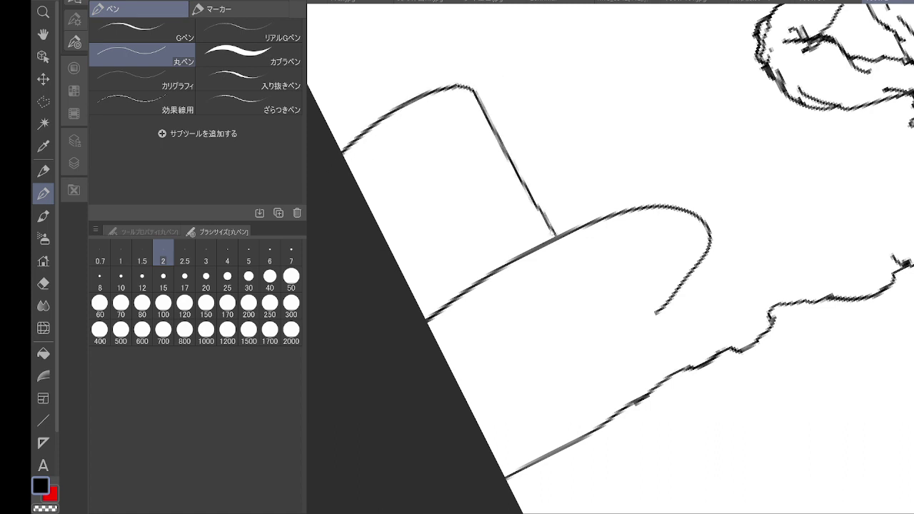
# - Extend the brim's end and draw the sideburn, ear with inner folds, and broken hairline beneath the hat
pyautogui.moveTo(656, 314); pyautogui.dragTo(653, 318)
pyautogui.moveTo(593, 287)
pyautogui.mouseDown()
pyautogui.moveTo(598, 321)
pyautogui.moveTo(616, 331)
pyautogui.moveTo(625, 357)
pyautogui.moveTo(629, 334)
pyautogui.moveTo(645, 324)
pyautogui.moveTo(665, 372)
pyautogui.moveTo(641, 337)
pyautogui.mouseUp()
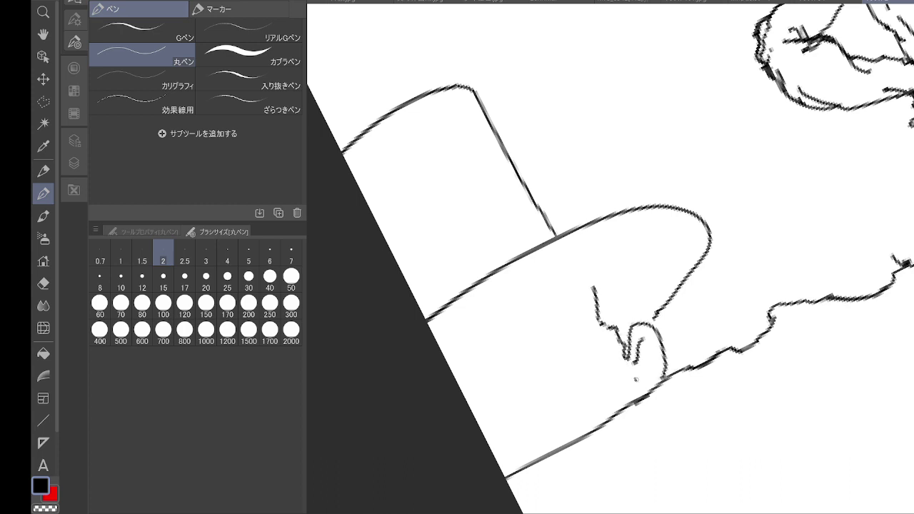
pyautogui.moveTo(636, 379)
pyautogui.mouseDown()
pyautogui.moveTo(649, 361)
pyautogui.moveTo(639, 356)
pyautogui.moveTo(657, 353)
pyautogui.moveTo(643, 395)
pyautogui.mouseUp()
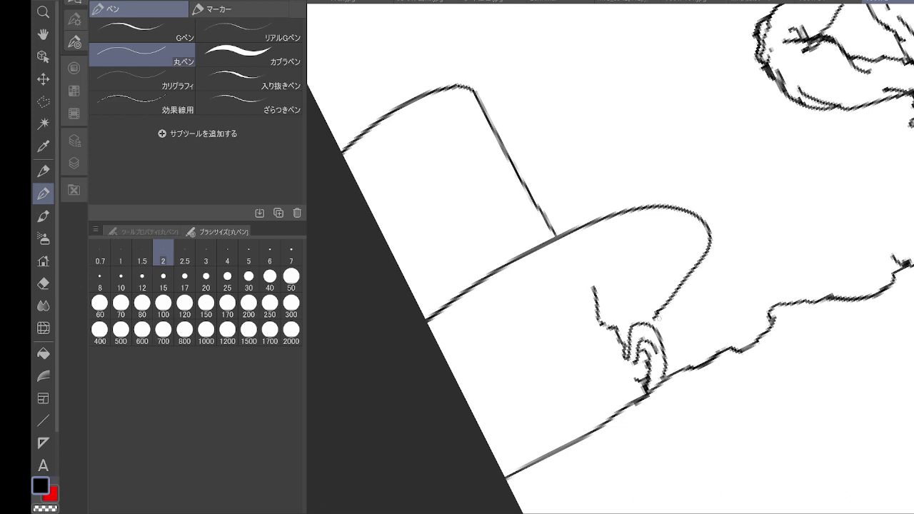
pyautogui.moveTo(655, 318)
pyautogui.mouseDown()
pyautogui.moveTo(649, 323)
pyautogui.moveTo(650, 311)
pyautogui.mouseUp()
pyautogui.moveTo(592, 289)
pyautogui.mouseDown()
pyautogui.moveTo(586, 282)
pyautogui.moveTo(639, 289)
pyautogui.moveTo(653, 310)
pyautogui.mouseUp()
pyautogui.click(600, 277)
pyautogui.moveTo(598, 277); pyautogui.dragTo(590, 285)
# - Draw the curved lower hat line across the forehead and outline two narrow eyes on the face below it
pyautogui.moveTo(449, 357); pyautogui.dragTo(570, 287)
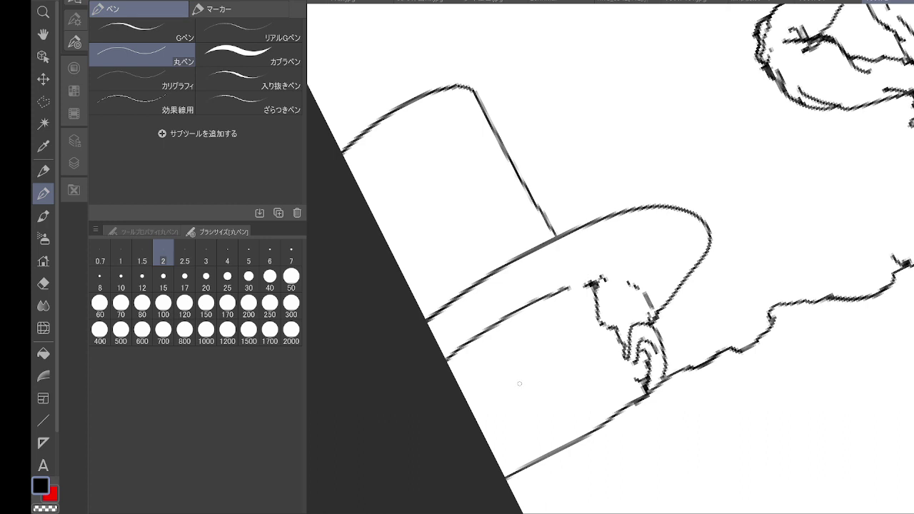
pyautogui.moveTo(486, 398)
pyautogui.mouseDown()
pyautogui.moveTo(502, 404)
pyautogui.moveTo(471, 411)
pyautogui.moveTo(504, 401)
pyautogui.mouseUp()
pyautogui.moveTo(544, 366)
pyautogui.mouseDown()
pyautogui.moveTo(543, 383)
pyautogui.moveTo(587, 350)
pyautogui.moveTo(544, 382)
pyautogui.mouseUp()
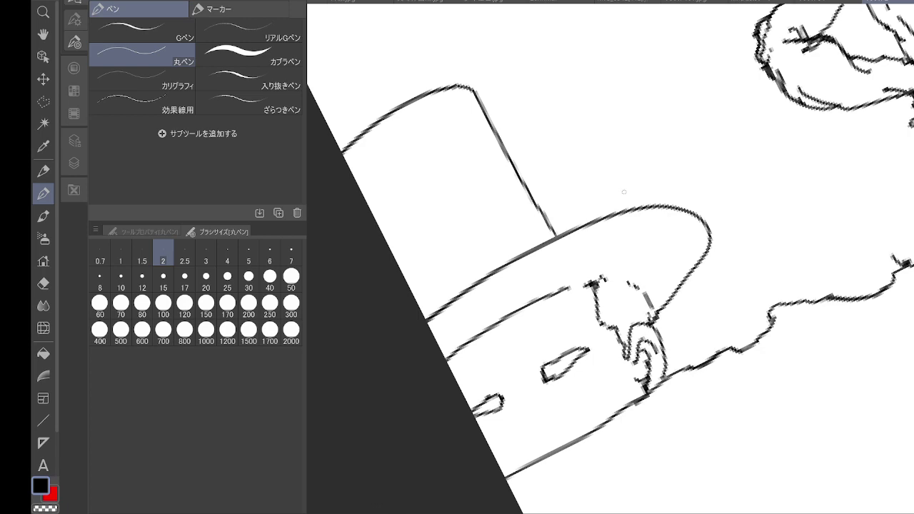
pyautogui.hotkey('ctrl', '-')
pyautogui.hotkey('ctrl', '-')
pyautogui.hotkey('ctrl', '-')
pyautogui.hotkey('ctrl', '-')
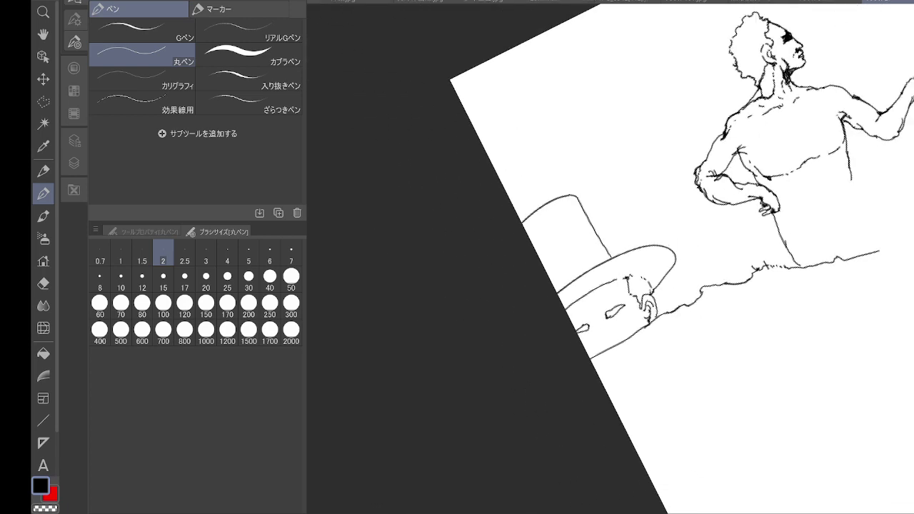
# - Draw a second hatted head just above the first, with a wide curved brim, lower hat line, sideburn and ear with inner folds
pyautogui.moveTo(643, 271); pyautogui.dragTo(608, 339)
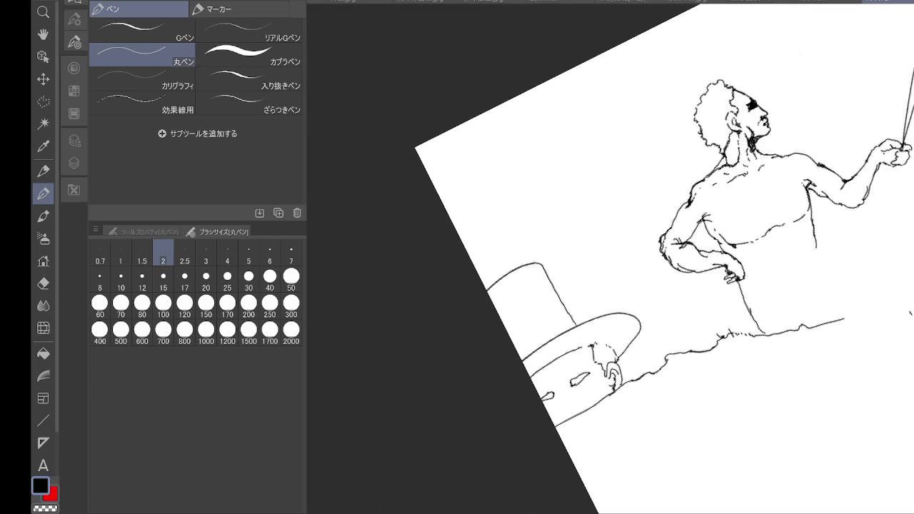
pyautogui.hotkey('ctrl', '+')
pyautogui.hotkey('ctrl', '+')
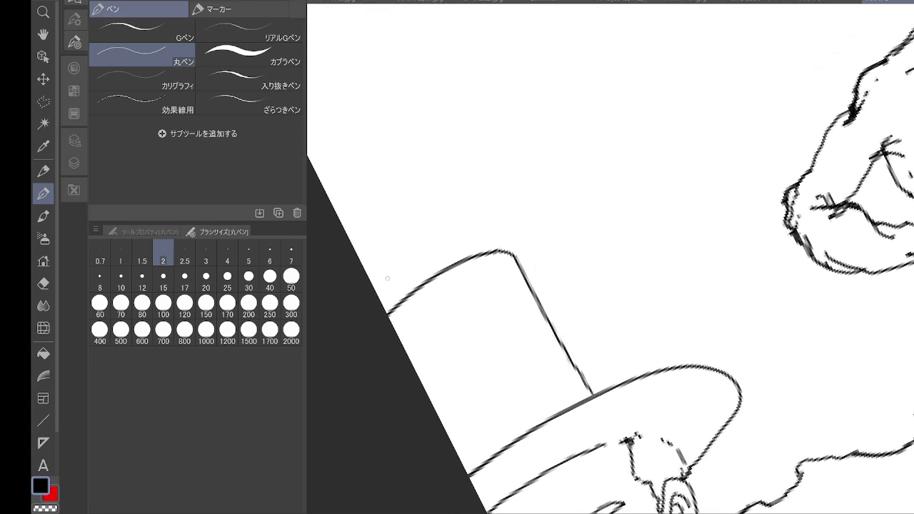
pyautogui.moveTo(373, 284)
pyautogui.mouseDown()
pyautogui.moveTo(452, 197)
pyautogui.moveTo(609, 117)
pyautogui.moveTo(725, 120)
pyautogui.moveTo(696, 237)
pyautogui.mouseUp()
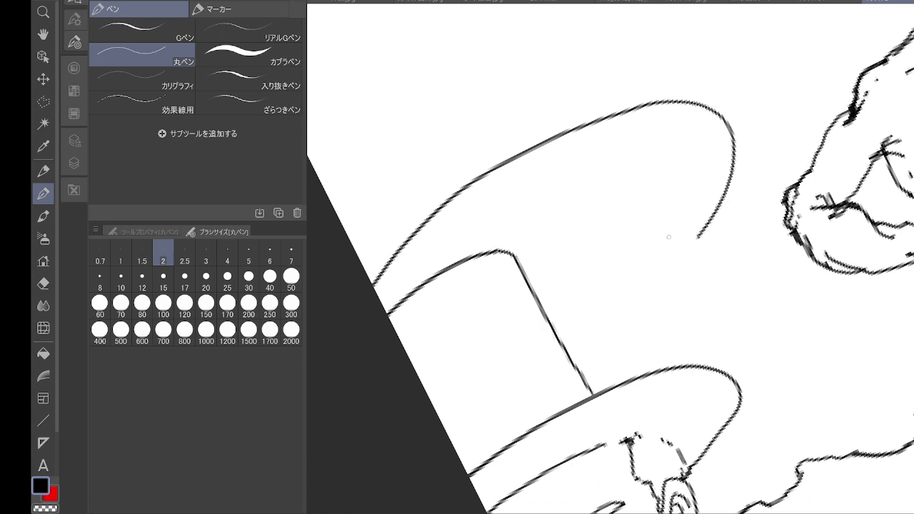
pyautogui.moveTo(500, 251)
pyautogui.mouseDown()
pyautogui.moveTo(586, 198)
pyautogui.moveTo(621, 198)
pyautogui.moveTo(661, 278)
pyautogui.moveTo(665, 244)
pyautogui.moveTo(691, 247)
pyautogui.moveTo(706, 279)
pyautogui.moveTo(678, 325)
pyautogui.mouseUp()
pyautogui.moveTo(674, 277)
pyautogui.mouseDown()
pyautogui.moveTo(675, 286)
pyautogui.moveTo(672, 262)
pyautogui.mouseUp()
pyautogui.moveTo(675, 270)
pyautogui.mouseDown()
pyautogui.moveTo(691, 290)
pyautogui.moveTo(677, 312)
pyautogui.moveTo(680, 301)
pyautogui.mouseUp()
pyautogui.moveTo(689, 246)
pyautogui.mouseDown()
pyautogui.moveTo(693, 237)
pyautogui.moveTo(691, 244)
pyautogui.mouseUp()
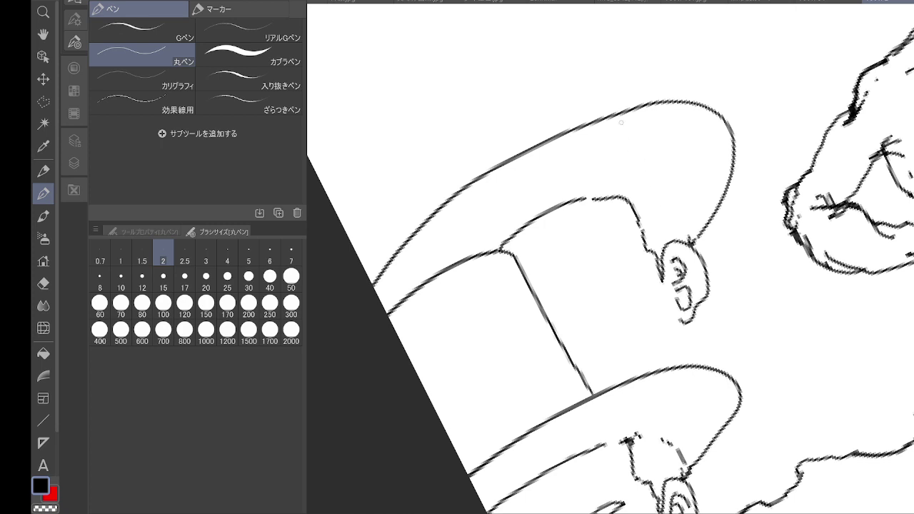
# - Add the second head's broken hairline, eye and neck line, and draw the rounded crown of its hat
pyautogui.moveTo(629, 197)
pyautogui.mouseDown()
pyautogui.moveTo(673, 216)
pyautogui.moveTo(690, 233)
pyautogui.mouseUp()
pyautogui.moveTo(582, 247)
pyautogui.mouseDown()
pyautogui.moveTo(577, 254)
pyautogui.moveTo(621, 236)
pyautogui.mouseUp()
pyautogui.moveTo(587, 248)
pyautogui.mouseDown()
pyautogui.moveTo(577, 254)
pyautogui.moveTo(591, 247)
pyautogui.mouseUp()
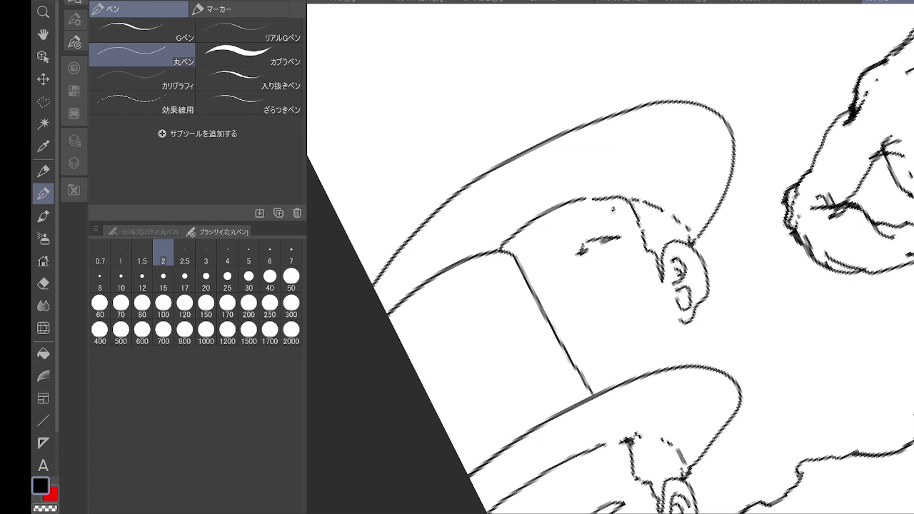
pyautogui.moveTo(613, 210); pyautogui.dragTo(618, 236)
pyautogui.moveTo(687, 321); pyautogui.dragTo(678, 365)
pyautogui.scroll(-4, 673, 349)
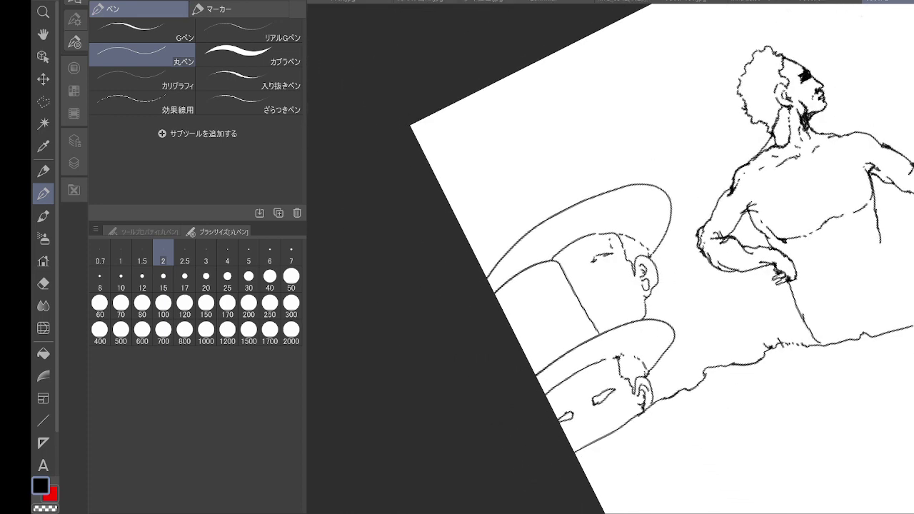
pyautogui.moveTo(489, 223)
pyautogui.mouseDown()
pyautogui.moveTo(489, 188)
pyautogui.moveTo(560, 147)
pyautogui.moveTo(585, 152)
pyautogui.moveTo(603, 192)
pyautogui.mouseUp()
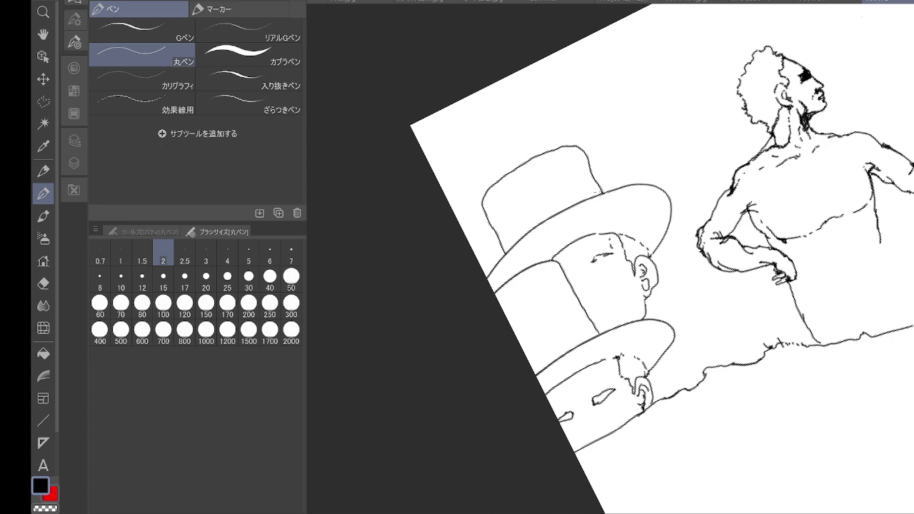
# - Draw a third hat between the two hatted heads and the bare-chested man's elbow, with a curved brim and straight-sided crown
pyautogui.moveTo(664, 271); pyautogui.dragTo(556, 246)
pyautogui.scroll(5, 616, 319)
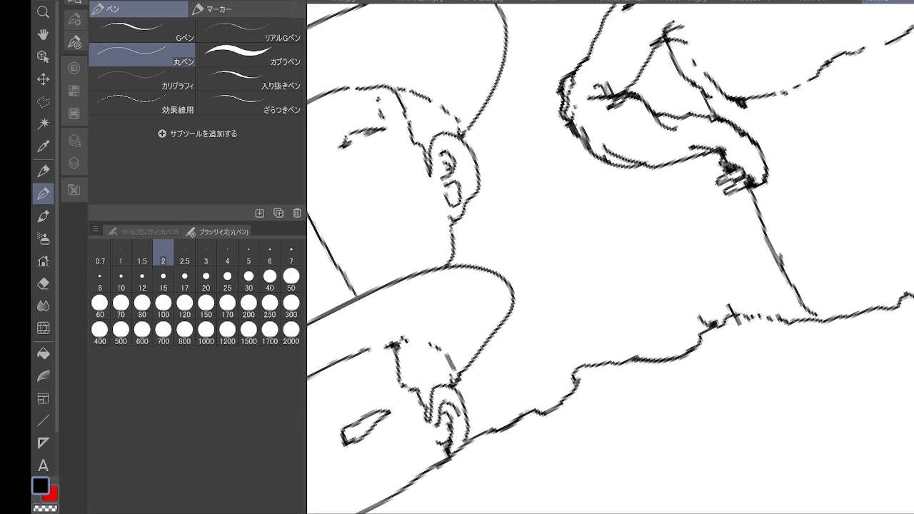
pyautogui.moveTo(476, 262)
pyautogui.mouseDown()
pyautogui.moveTo(545, 208)
pyautogui.moveTo(656, 181)
pyautogui.moveTo(713, 195)
pyautogui.moveTo(715, 232)
pyautogui.moveTo(688, 260)
pyautogui.mouseUp()
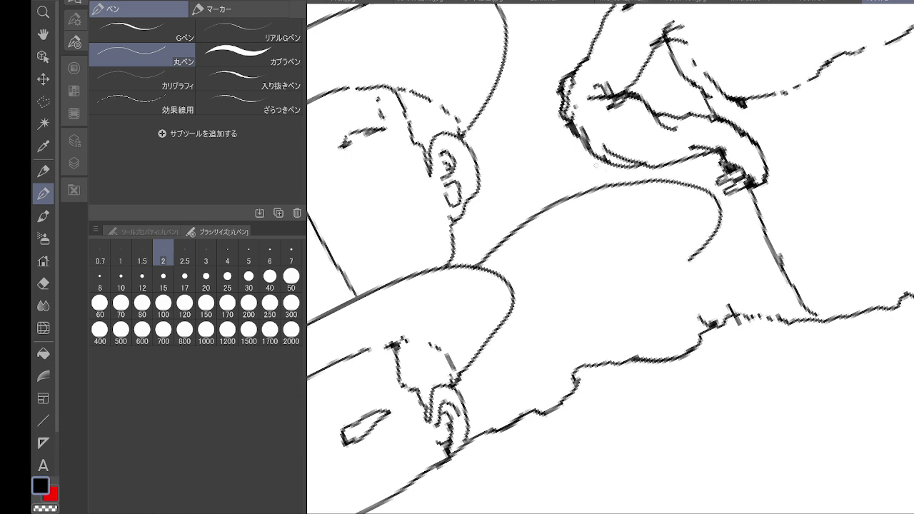
pyautogui.moveTo(483, 262); pyautogui.dragTo(459, 217)
pyautogui.moveTo(474, 163)
pyautogui.mouseDown()
pyautogui.moveTo(563, 123)
pyautogui.moveTo(599, 187)
pyautogui.mouseUp()
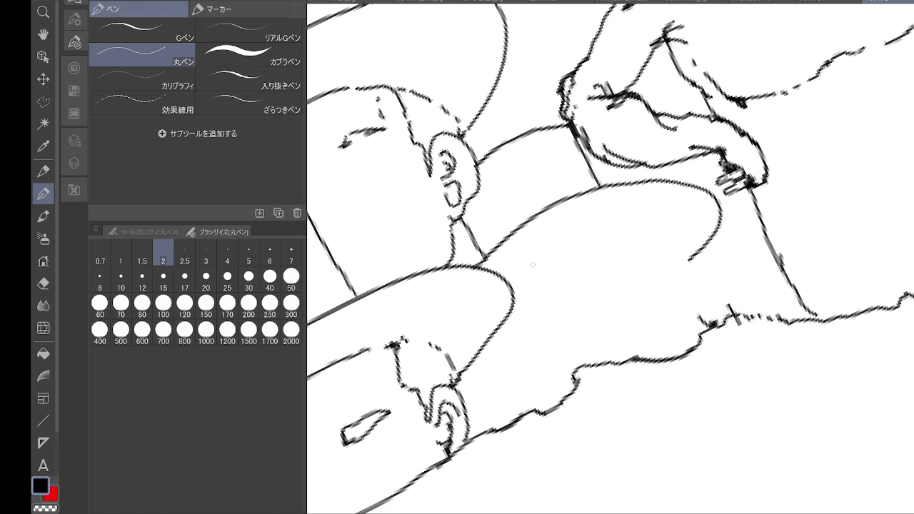
# - Draw the lower hat line, sideburn, ear with inner folds and neck line beneath the third hat
pyautogui.moveTo(509, 282)
pyautogui.mouseDown()
pyautogui.moveTo(606, 224)
pyautogui.moveTo(642, 233)
pyautogui.moveTo(647, 275)
pyautogui.moveTo(676, 257)
pyautogui.moveTo(680, 309)
pyautogui.moveTo(667, 318)
pyautogui.mouseUp()
pyautogui.moveTo(661, 284)
pyautogui.mouseDown()
pyautogui.moveTo(674, 261)
pyautogui.moveTo(665, 269)
pyautogui.moveTo(676, 291)
pyautogui.moveTo(665, 295)
pyautogui.mouseUp()
pyautogui.moveTo(690, 258); pyautogui.dragTo(682, 264)
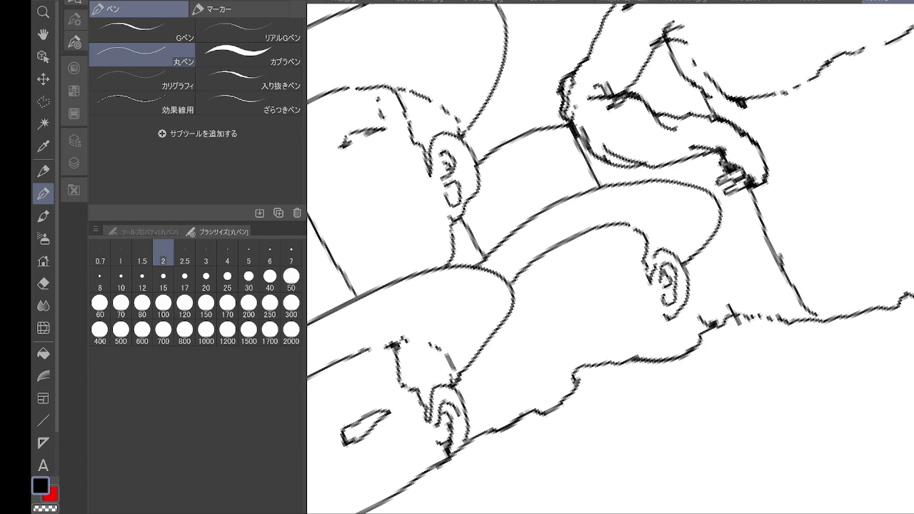
pyautogui.moveTo(666, 315); pyautogui.dragTo(676, 357)
# - Ink the jagged contours between the first and third heads, then complete the third head's hairline and two narrow eyes
pyautogui.moveTo(514, 300)
pyautogui.mouseDown()
pyautogui.moveTo(513, 348)
pyautogui.moveTo(543, 368)
pyautogui.mouseUp()
pyautogui.moveTo(517, 332)
pyautogui.mouseDown()
pyautogui.moveTo(511, 344)
pyautogui.moveTo(538, 356)
pyautogui.mouseUp()
pyautogui.moveTo(468, 368)
pyautogui.mouseDown()
pyautogui.moveTo(517, 344)
pyautogui.moveTo(569, 395)
pyautogui.mouseUp()
pyautogui.moveTo(672, 334); pyautogui.dragTo(675, 353)
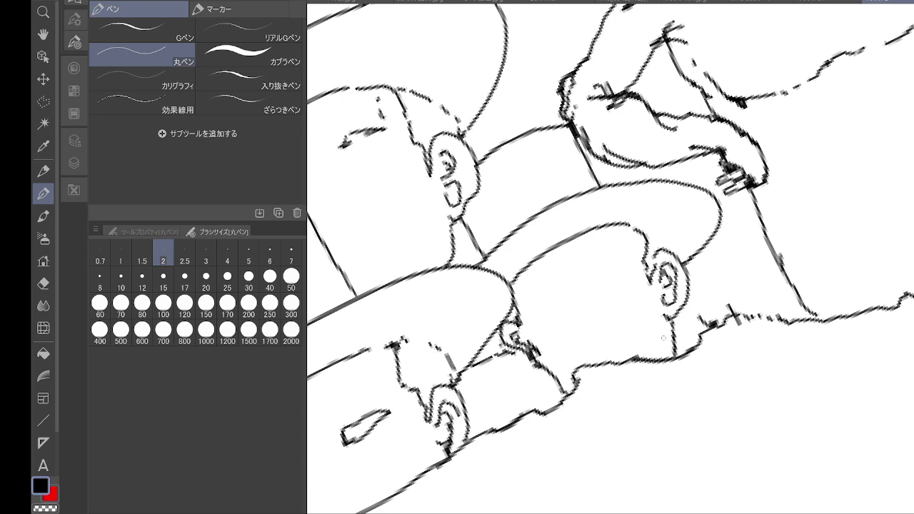
pyautogui.moveTo(629, 226); pyautogui.dragTo(638, 231)
pyautogui.moveTo(563, 282); pyautogui.dragTo(532, 294)
pyautogui.moveTo(622, 252); pyautogui.dragTo(594, 266)
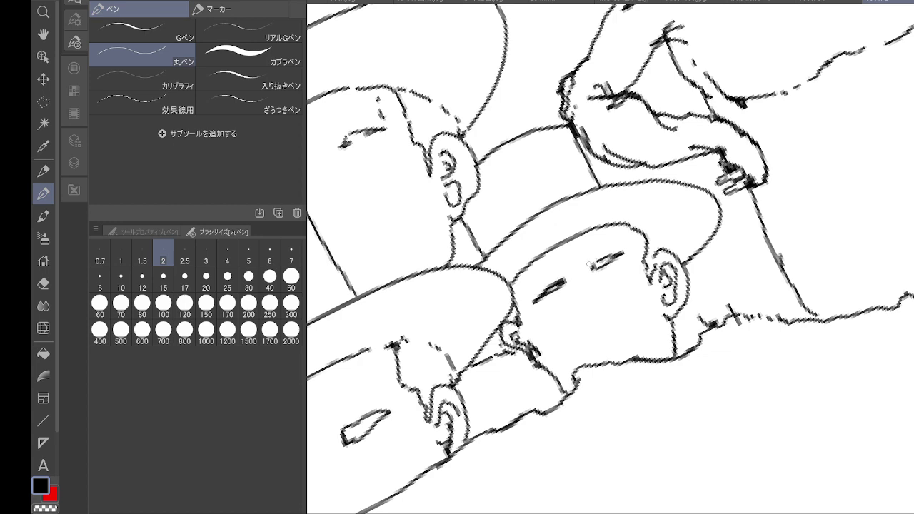
# - Draw a fourth hat behind the bare-chested man's shoulder, with a wide rounded brim and a flared crown
pyautogui.scroll(-5, 590, 262)
pyautogui.moveTo(643, 264); pyautogui.dragTo(645, 358)
pyautogui.scroll(5, 595, 320)
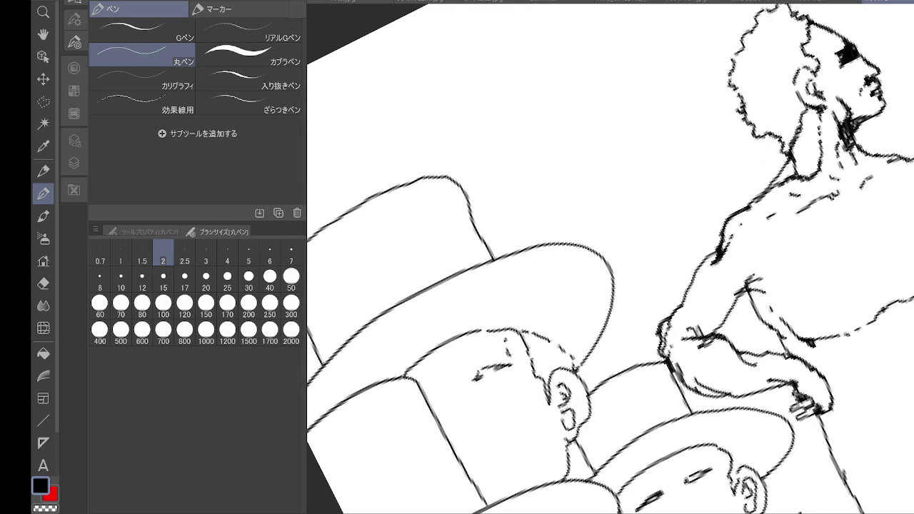
pyautogui.moveTo(514, 253)
pyautogui.mouseDown()
pyautogui.moveTo(606, 180)
pyautogui.moveTo(726, 143)
pyautogui.moveTo(748, 214)
pyautogui.mouseUp()
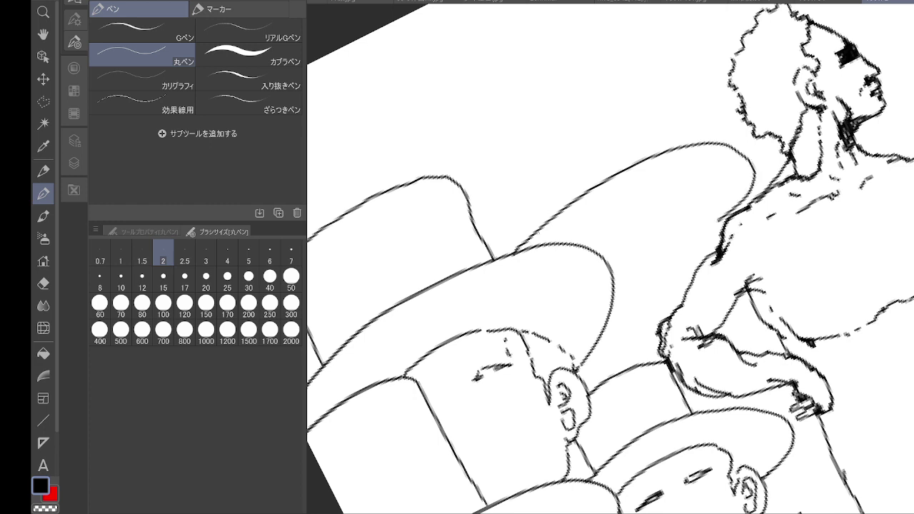
pyautogui.moveTo(536, 229)
pyautogui.mouseDown()
pyautogui.moveTo(486, 156)
pyautogui.moveTo(574, 92)
pyautogui.moveTo(635, 81)
pyautogui.moveTo(664, 150)
pyautogui.mouseUp()
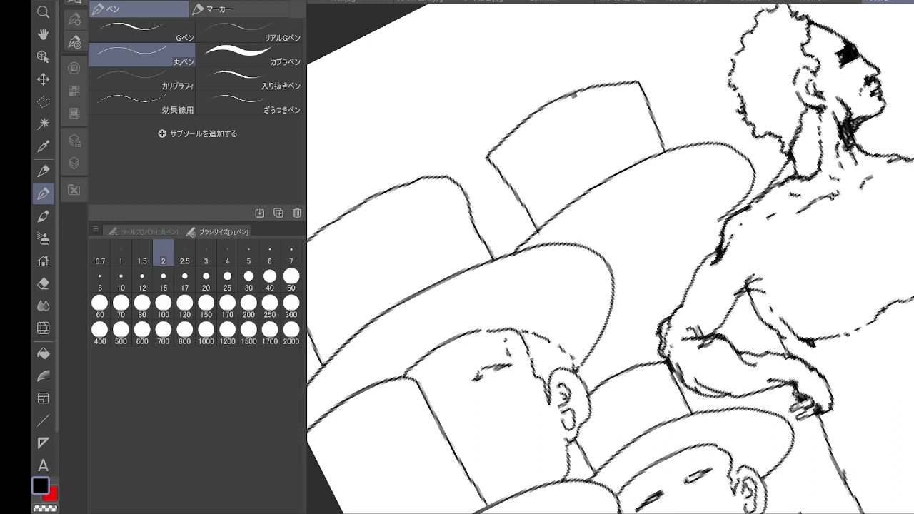
# - Draw the lower hat line, sideburn, partly hidden ear and two narrow eyes beneath the fourth hat
pyautogui.moveTo(574, 242)
pyautogui.mouseDown()
pyautogui.moveTo(639, 201)
pyautogui.moveTo(675, 193)
pyautogui.moveTo(699, 244)
pyautogui.moveTo(720, 222)
pyautogui.moveTo(709, 233)
pyautogui.moveTo(718, 244)
pyautogui.mouseUp()
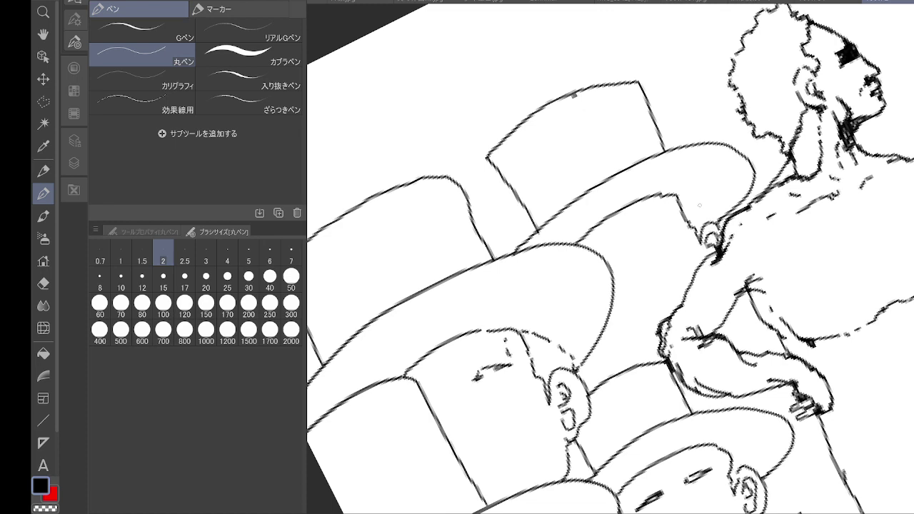
pyautogui.moveTo(621, 249)
pyautogui.mouseDown()
pyautogui.moveTo(604, 257)
pyautogui.moveTo(671, 224)
pyautogui.moveTo(645, 240)
pyautogui.mouseUp()
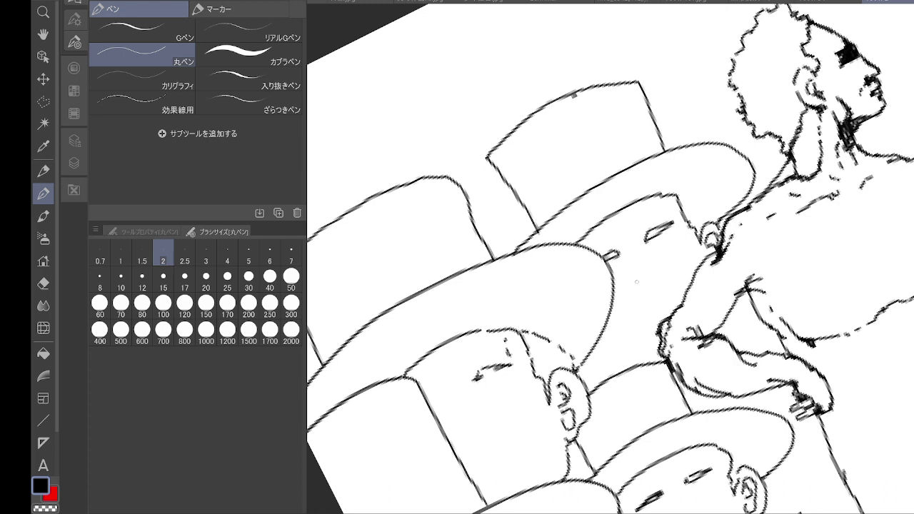
pyautogui.moveTo(602, 326)
pyautogui.mouseDown()
pyautogui.moveTo(617, 342)
pyautogui.moveTo(662, 359)
pyautogui.mouseUp()
# - Draw a row of long looping vertical strands hanging from the canvas's upper edge, beside the bare-chested man's diverging lines
pyautogui.scroll(-5, 665, 250)
pyautogui.moveTo(643, 407); pyautogui.dragTo(614, 410)
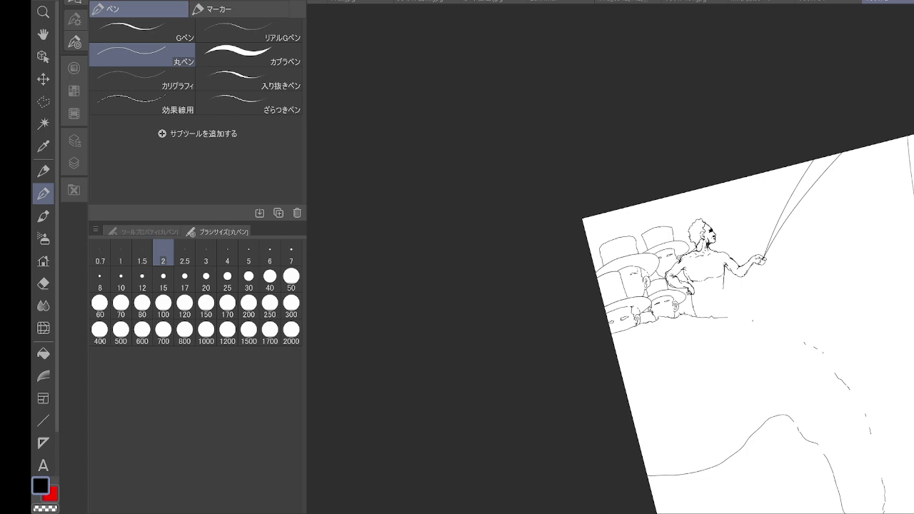
pyautogui.hotkey('ctrl', '-')
pyautogui.hotkey('ctrl', '-')
pyautogui.hotkey('ctrl', '-')
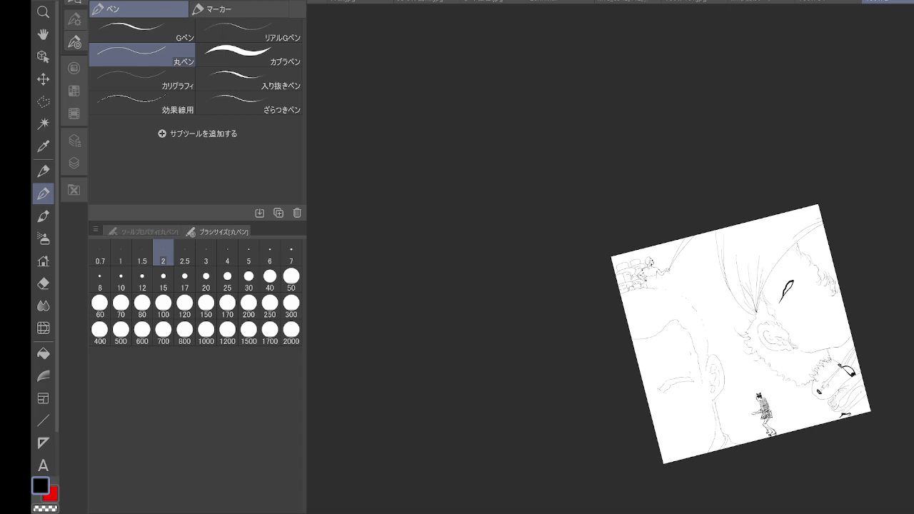
pyautogui.moveTo(740, 334); pyautogui.dragTo(677, 208)
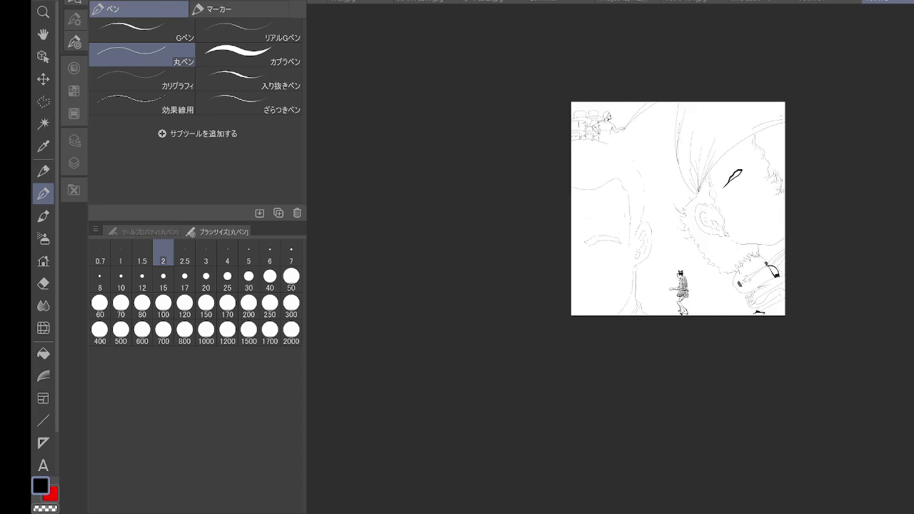
pyautogui.scroll(3, 778, 193)
pyautogui.scroll(1, 779, 188)
pyautogui.moveTo(778, 188); pyautogui.dragTo(832, 223)
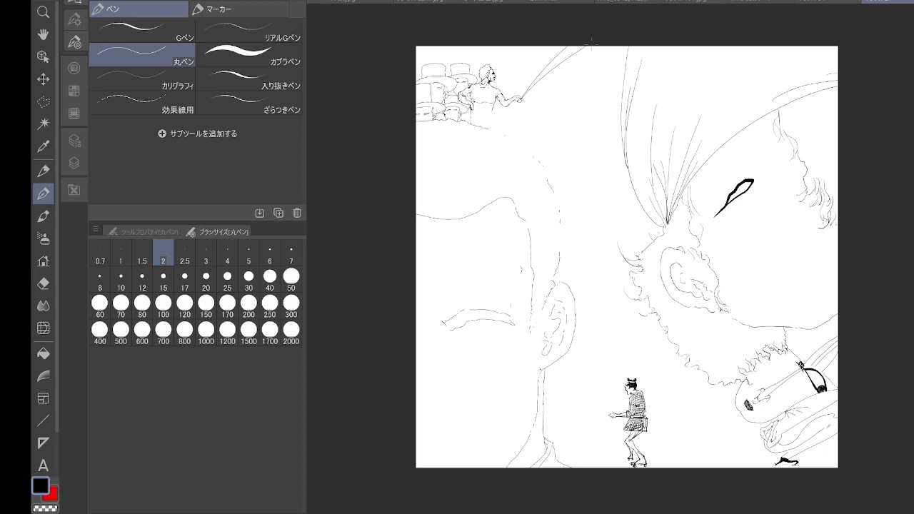
pyautogui.moveTo(588, 48)
pyautogui.mouseDown()
pyautogui.moveTo(560, 109)
pyautogui.moveTo(569, 89)
pyautogui.mouseUp()
pyautogui.moveTo(585, 53); pyautogui.dragTo(582, 70)
pyautogui.moveTo(575, 110); pyautogui.dragTo(590, 42)
pyautogui.moveTo(600, 104)
pyautogui.mouseDown()
pyautogui.moveTo(600, 45)
pyautogui.moveTo(608, 112)
pyautogui.moveTo(613, 46)
pyautogui.moveTo(615, 111)
pyautogui.moveTo(624, 40)
pyautogui.mouseUp()
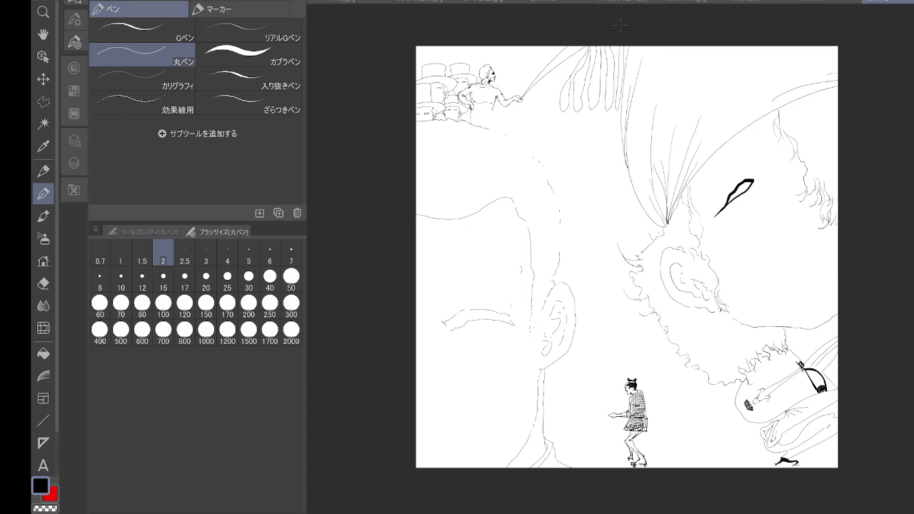
# - Draw two flowing contour lines that spread apart downward between the large man's neck and the small plaid-clad figure
pyautogui.moveTo(642, 300); pyautogui.dragTo(653, 158)
pyautogui.moveTo(749, 299); pyautogui.dragTo(756, 250)
pyautogui.scroll(5, 605, 301)
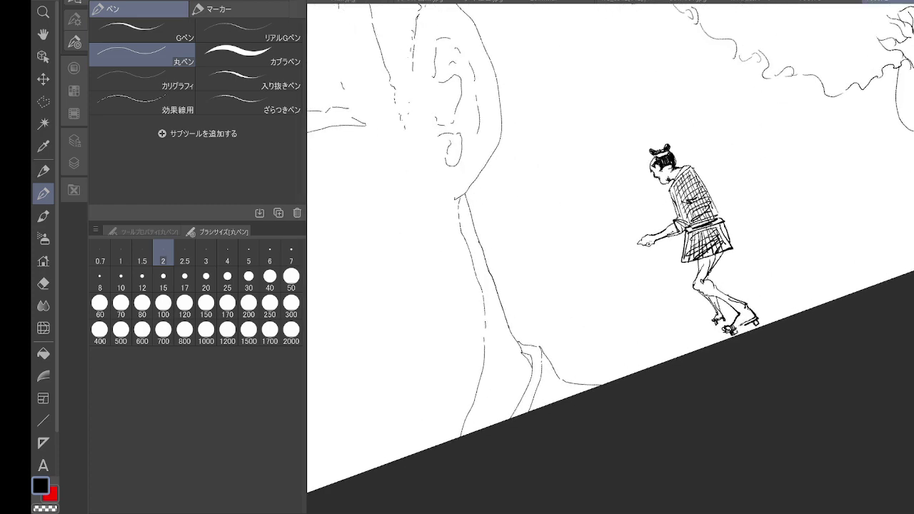
pyautogui.scroll(2, 564, 303)
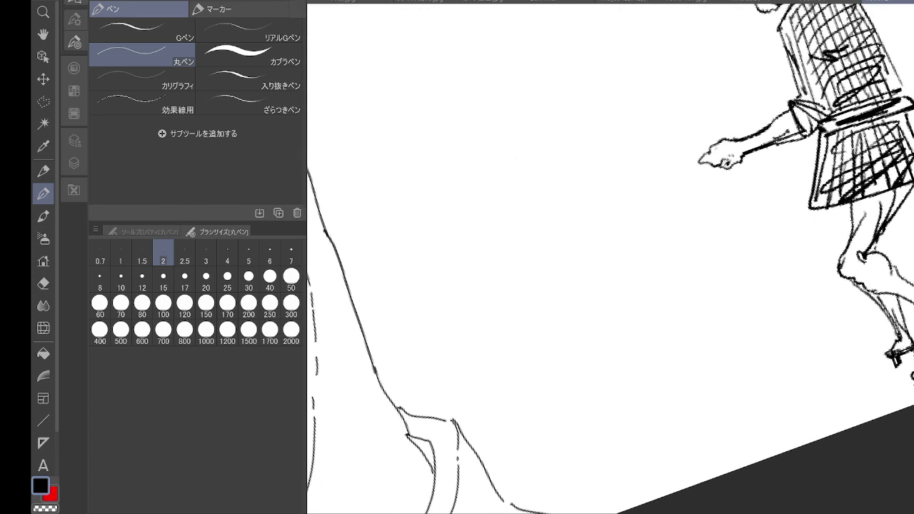
pyautogui.moveTo(514, 419)
pyautogui.mouseDown()
pyautogui.moveTo(490, 392)
pyautogui.moveTo(478, 270)
pyautogui.mouseUp()
pyautogui.moveTo(472, 232)
pyautogui.mouseDown()
pyautogui.moveTo(507, 300)
pyautogui.moveTo(532, 313)
pyautogui.mouseUp()
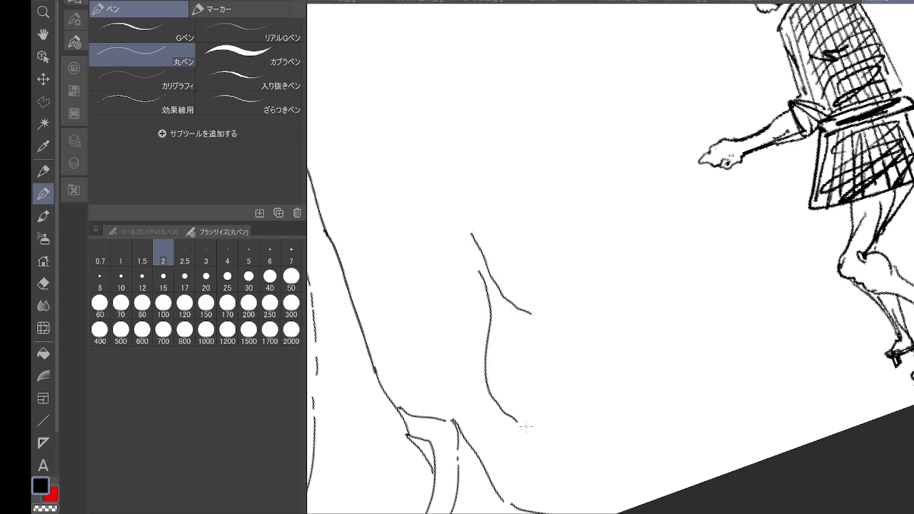
pyautogui.moveTo(516, 419); pyautogui.dragTo(558, 449)
pyautogui.moveTo(531, 312); pyautogui.dragTo(589, 370)
pyautogui.moveTo(685, 434); pyautogui.dragTo(645, 304)
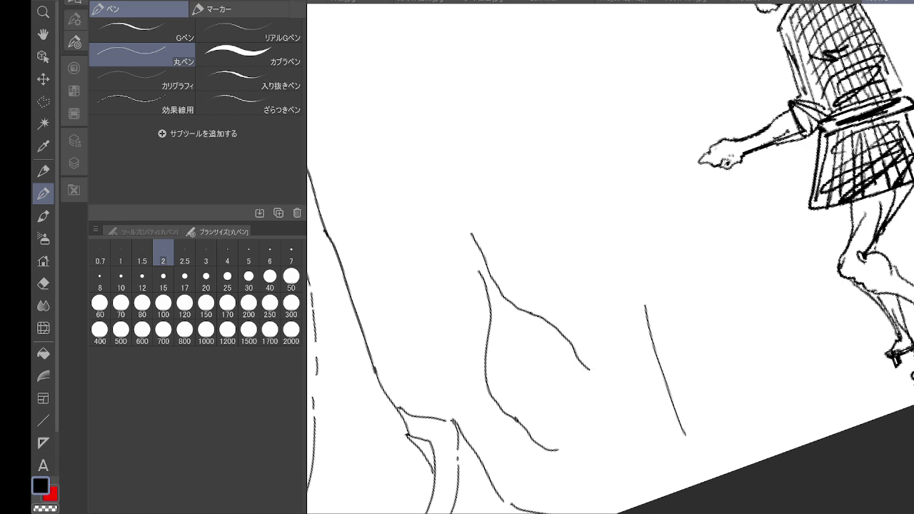
pyautogui.hotkey('ctrl', 'z')
# - Extend both flowing contour lines toward the lower canvas edge, adding short broken crease marks near their ends
pyautogui.moveTo(589, 343); pyautogui.dragTo(571, 220)
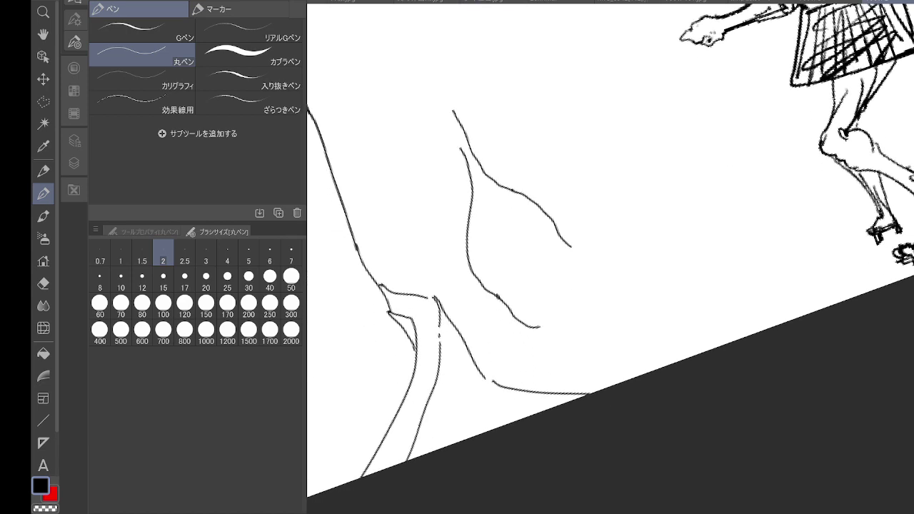
pyautogui.scroll(3, 609, 322)
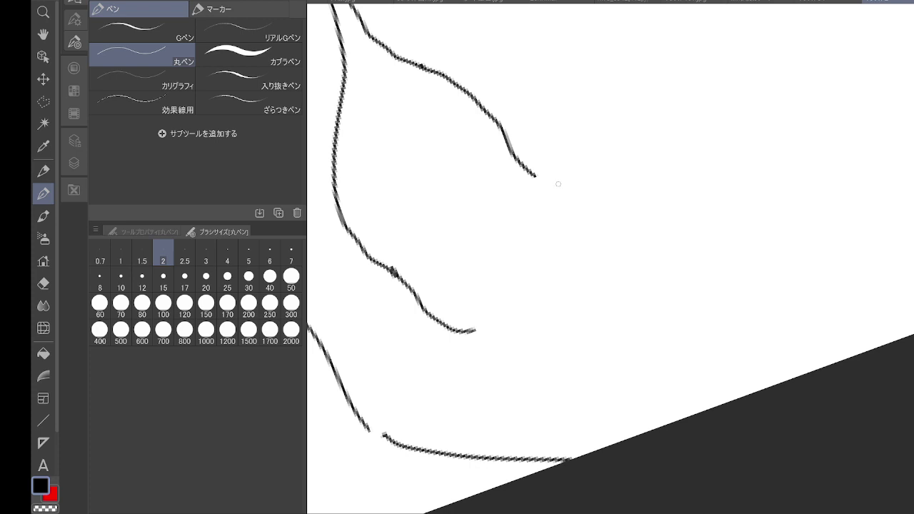
pyautogui.moveTo(473, 329)
pyautogui.mouseDown()
pyautogui.moveTo(511, 337)
pyautogui.moveTo(555, 325)
pyautogui.moveTo(514, 317)
pyautogui.mouseUp()
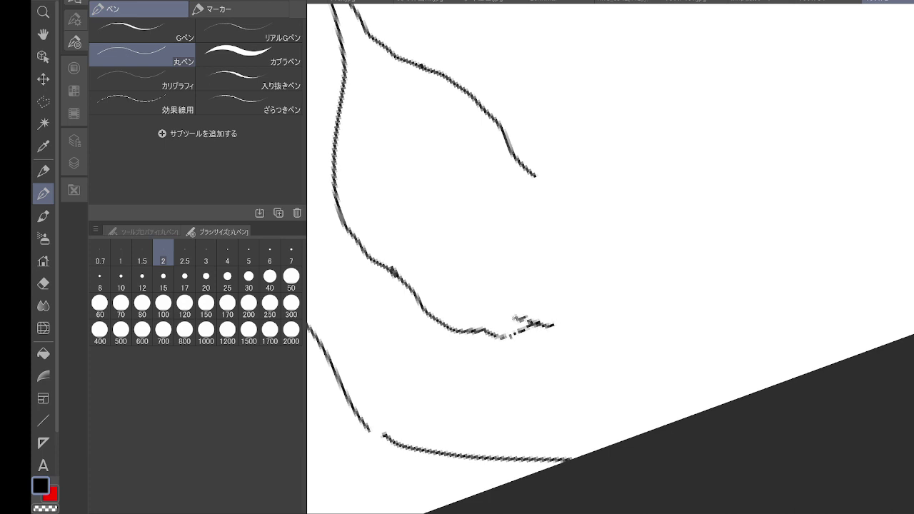
pyautogui.moveTo(534, 177)
pyautogui.mouseDown()
pyautogui.moveTo(575, 224)
pyautogui.moveTo(558, 227)
pyautogui.moveTo(604, 242)
pyautogui.mouseUp()
pyautogui.moveTo(569, 313)
pyautogui.mouseDown()
pyautogui.moveTo(564, 324)
pyautogui.moveTo(589, 324)
pyautogui.mouseUp()
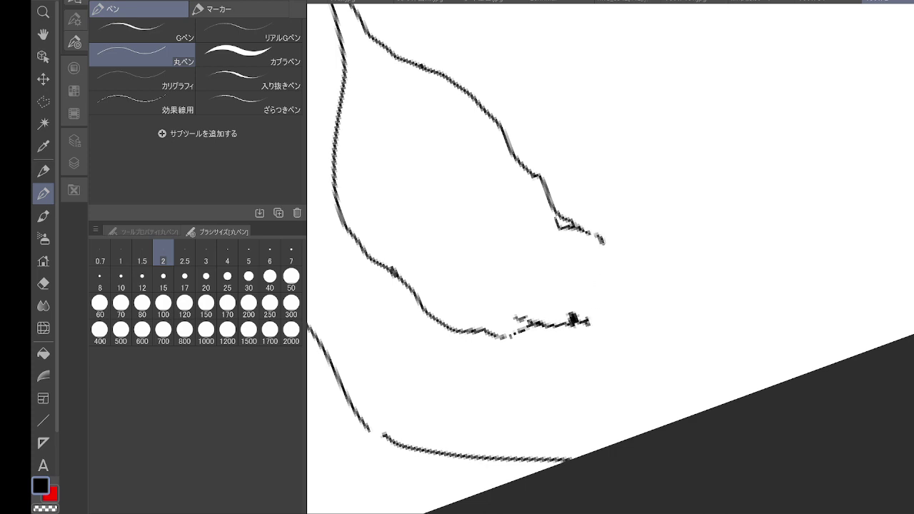
# - Join the contour ends with a rounded tip and outline a wavy puddle shape from it to the canvas edge
pyautogui.moveTo(604, 242); pyautogui.dragTo(610, 247)
pyautogui.moveTo(573, 318)
pyautogui.mouseDown()
pyautogui.moveTo(586, 285)
pyautogui.moveTo(617, 302)
pyautogui.mouseUp()
pyautogui.moveTo(609, 243)
pyautogui.mouseDown()
pyautogui.moveTo(595, 279)
pyautogui.moveTo(610, 274)
pyautogui.moveTo(627, 302)
pyautogui.mouseUp()
pyautogui.moveTo(613, 253)
pyautogui.mouseDown()
pyautogui.moveTo(618, 245)
pyautogui.moveTo(635, 284)
pyautogui.moveTo(619, 311)
pyautogui.moveTo(633, 305)
pyautogui.mouseUp()
pyautogui.moveTo(573, 317)
pyautogui.mouseDown()
pyautogui.moveTo(587, 294)
pyautogui.moveTo(575, 331)
pyautogui.moveTo(486, 369)
pyautogui.moveTo(494, 397)
pyautogui.moveTo(487, 424)
pyautogui.moveTo(619, 421)
pyautogui.mouseUp()
pyautogui.moveTo(634, 278)
pyautogui.mouseDown()
pyautogui.moveTo(631, 327)
pyautogui.moveTo(678, 327)
pyautogui.moveTo(620, 349)
pyautogui.moveTo(610, 369)
pyautogui.moveTo(618, 387)
pyautogui.moveTo(662, 368)
pyautogui.moveTo(690, 374)
pyautogui.mouseUp()
pyautogui.moveTo(618, 420)
pyautogui.mouseDown()
pyautogui.moveTo(661, 409)
pyautogui.moveTo(658, 419)
pyautogui.moveTo(713, 374)
pyautogui.moveTo(690, 375)
pyautogui.moveTo(757, 383)
pyautogui.mouseUp()
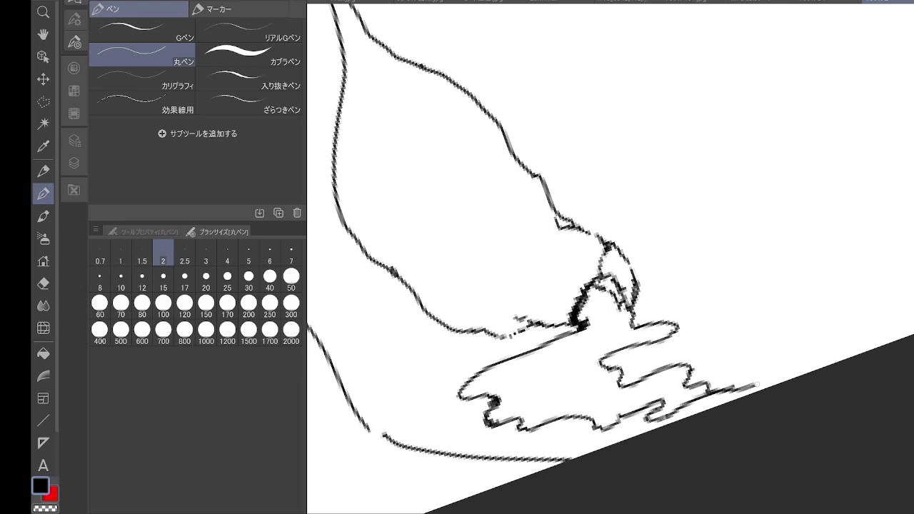
# - Fill the rounded tip and the adjoining upper lobe of the puddle with dense black hatching
pyautogui.moveTo(596, 307)
pyautogui.mouseDown()
pyautogui.moveTo(580, 314)
pyautogui.moveTo(593, 293)
pyautogui.moveTo(612, 318)
pyautogui.moveTo(623, 307)
pyautogui.moveTo(629, 314)
pyautogui.mouseUp()
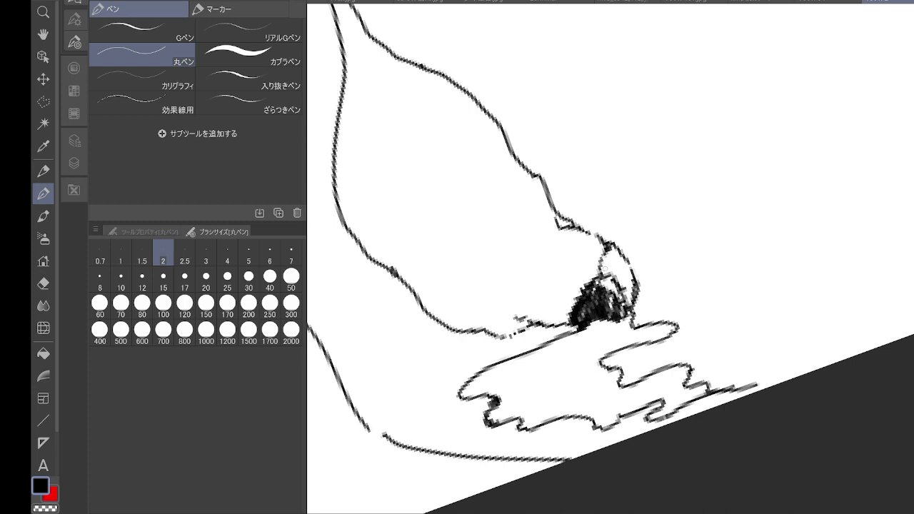
pyautogui.moveTo(606, 251)
pyautogui.mouseDown()
pyautogui.moveTo(611, 270)
pyautogui.moveTo(628, 277)
pyautogui.moveTo(630, 311)
pyautogui.moveTo(618, 298)
pyautogui.moveTo(618, 321)
pyautogui.moveTo(587, 325)
pyautogui.moveTo(591, 333)
pyautogui.moveTo(636, 321)
pyautogui.moveTo(628, 332)
pyautogui.moveTo(669, 338)
pyautogui.moveTo(634, 336)
pyautogui.moveTo(667, 330)
pyautogui.mouseUp()
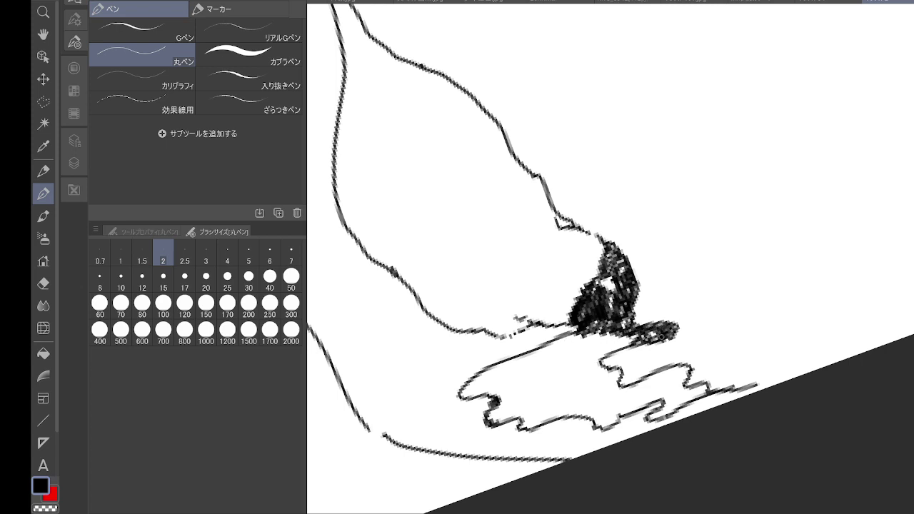
pyautogui.moveTo(590, 328)
pyautogui.mouseDown()
pyautogui.moveTo(548, 344)
pyautogui.moveTo(564, 353)
pyautogui.moveTo(590, 314)
pyautogui.moveTo(574, 350)
pyautogui.moveTo(627, 344)
pyautogui.moveTo(601, 262)
pyautogui.moveTo(618, 258)
pyautogui.moveTo(615, 280)
pyautogui.moveTo(613, 266)
pyautogui.moveTo(631, 306)
pyautogui.moveTo(622, 325)
pyautogui.moveTo(617, 293)
pyautogui.mouseUp()
pyautogui.scroll(-5, 617, 293)
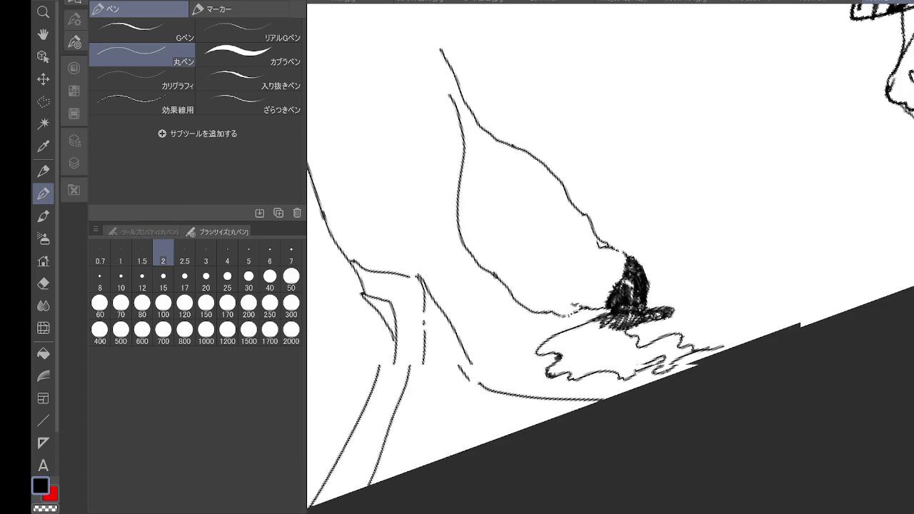
# - Draw a second narrow stem widening into a wavy downward contour, beside the form that meets the puddle
pyautogui.press('^')
pyautogui.press('^')
pyautogui.press('^')
pyautogui.press('^')
pyautogui.moveTo(563, 141); pyautogui.dragTo(566, 156)
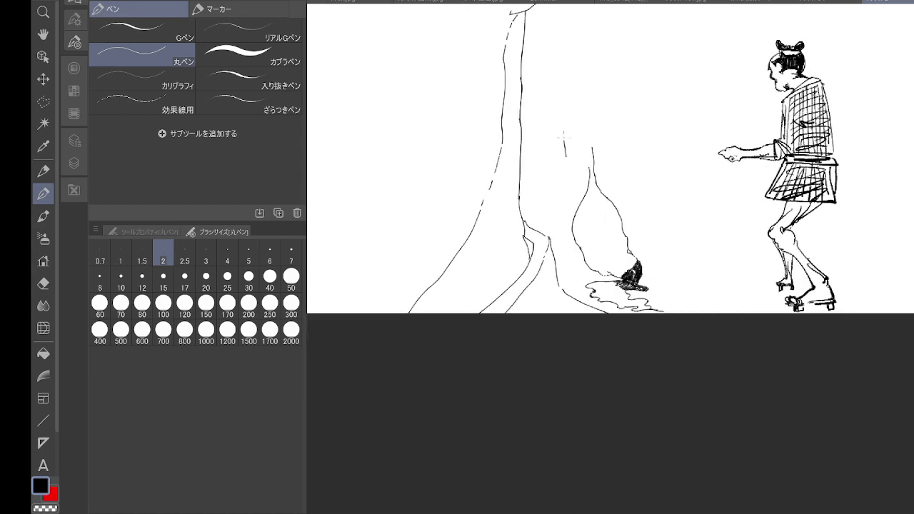
pyautogui.scroll(2, 584, 213)
pyautogui.hotkey('ctrl', 'z')
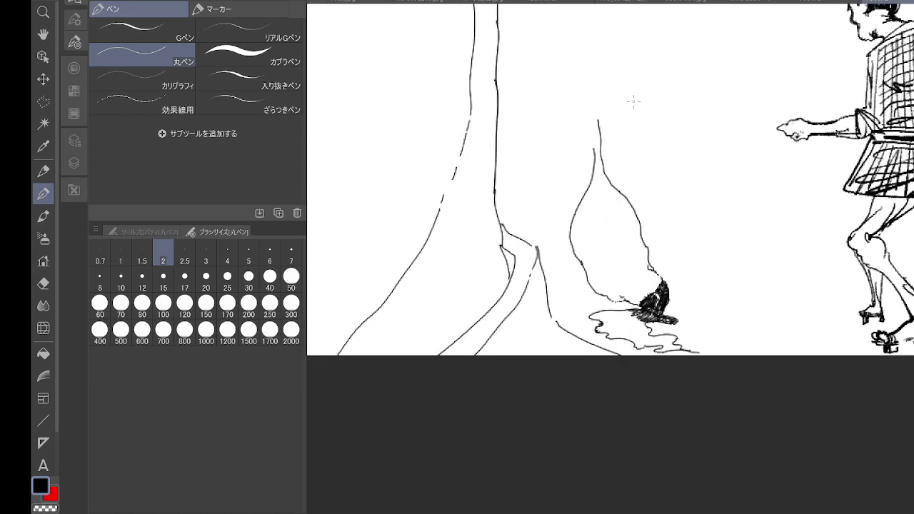
pyautogui.moveTo(632, 112)
pyautogui.mouseDown()
pyautogui.moveTo(634, 172)
pyautogui.moveTo(644, 177)
pyautogui.moveTo(618, 194)
pyautogui.moveTo(648, 187)
pyautogui.moveTo(718, 270)
pyautogui.moveTo(681, 317)
pyautogui.mouseUp()
# - Outline rounded hips with a broken waistline at the lower end of the second stemmed form
pyautogui.hotkey('ctrl', '+')
pyautogui.hotkey('ctrl', '+')
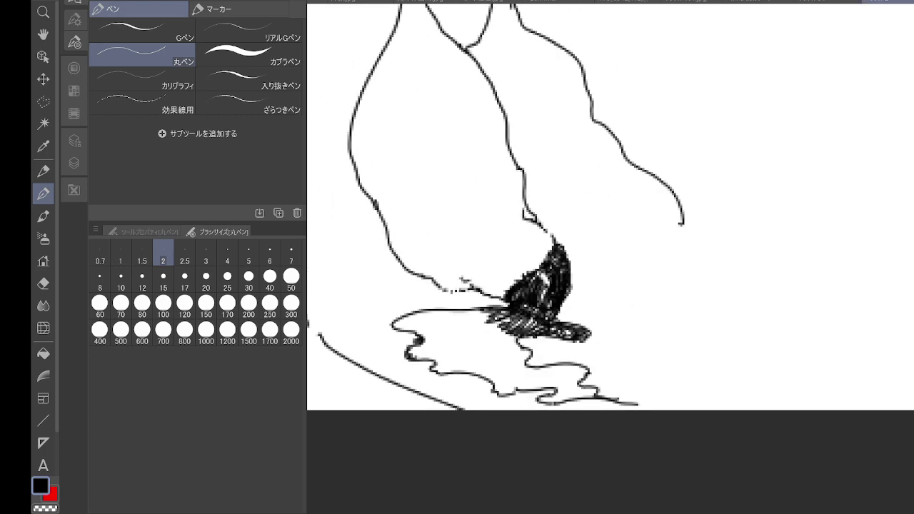
pyautogui.moveTo(615, 227); pyautogui.dragTo(663, 243)
pyautogui.moveTo(634, 288)
pyautogui.mouseDown()
pyautogui.moveTo(664, 287)
pyautogui.moveTo(671, 253)
pyautogui.moveTo(668, 278)
pyautogui.mouseUp()
pyautogui.moveTo(670, 243); pyautogui.dragTo(674, 266)
pyautogui.moveTo(682, 224)
pyautogui.mouseDown()
pyautogui.moveTo(699, 280)
pyautogui.moveTo(673, 223)
pyautogui.moveTo(603, 244)
pyautogui.moveTo(589, 290)
pyautogui.moveTo(604, 261)
pyautogui.mouseUp()
pyautogui.moveTo(645, 287); pyautogui.dragTo(668, 282)
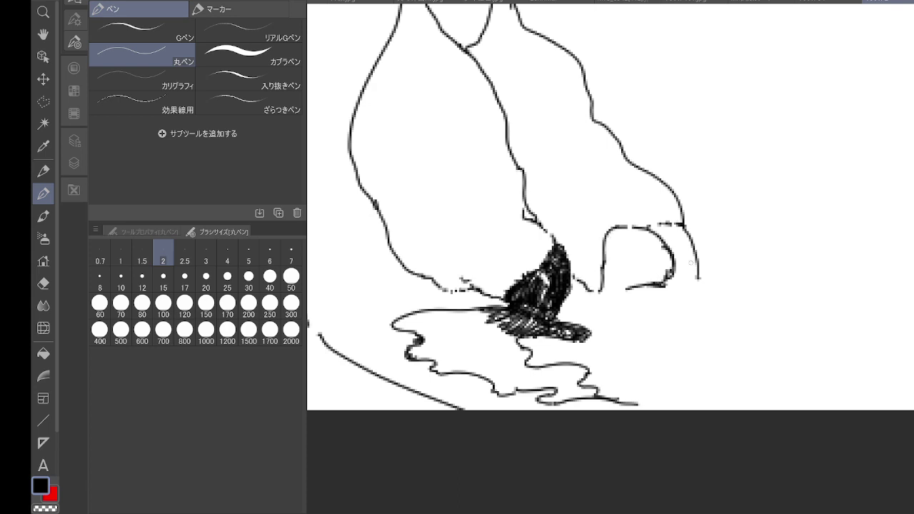
# - Draw two outstretched legs with feet extending from the rounded hips toward the plaid-clad figure, with dark accents at the hip corners
pyautogui.moveTo(682, 225); pyautogui.dragTo(689, 235)
pyautogui.moveTo(691, 276); pyautogui.dragTo(696, 274)
pyautogui.moveTo(674, 268)
pyautogui.mouseDown()
pyautogui.moveTo(663, 285)
pyautogui.moveTo(676, 269)
pyautogui.moveTo(674, 285)
pyautogui.moveTo(692, 296)
pyautogui.mouseUp()
pyautogui.moveTo(598, 289)
pyautogui.mouseDown()
pyautogui.moveTo(633, 322)
pyautogui.moveTo(671, 328)
pyautogui.moveTo(694, 347)
pyautogui.mouseUp()
pyautogui.moveTo(685, 287); pyautogui.dragTo(720, 318)
pyautogui.moveTo(690, 324); pyautogui.dragTo(771, 326)
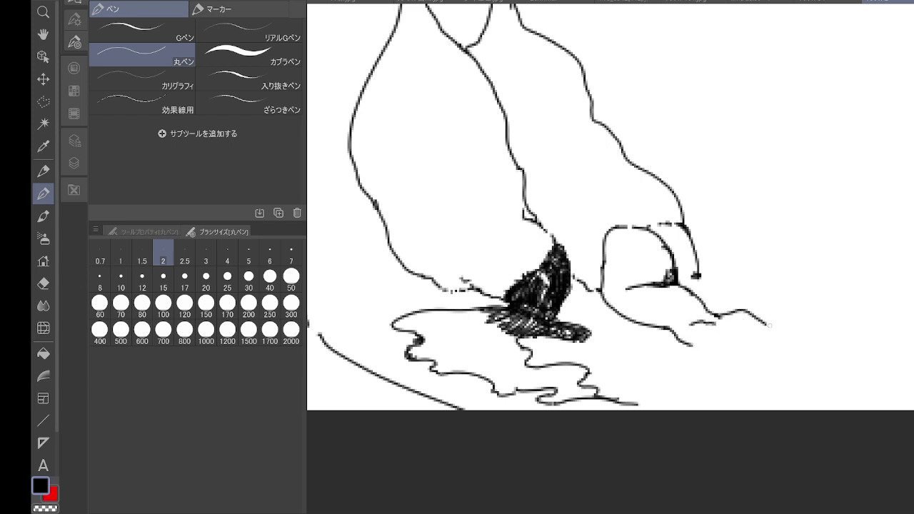
pyautogui.moveTo(907, 259); pyautogui.dragTo(913, 251)
pyautogui.moveTo(691, 346)
pyautogui.mouseDown()
pyautogui.moveTo(815, 344)
pyautogui.moveTo(797, 325)
pyautogui.moveTo(865, 343)
pyautogui.moveTo(821, 345)
pyautogui.mouseUp()
pyautogui.moveTo(861, 343); pyautogui.dragTo(836, 337)
pyautogui.moveTo(723, 318); pyautogui.dragTo(706, 314)
pyautogui.moveTo(699, 272)
pyautogui.mouseDown()
pyautogui.moveTo(750, 303)
pyautogui.moveTo(850, 306)
pyautogui.moveTo(883, 327)
pyautogui.moveTo(836, 330)
pyautogui.moveTo(861, 318)
pyautogui.moveTo(848, 313)
pyautogui.mouseUp()
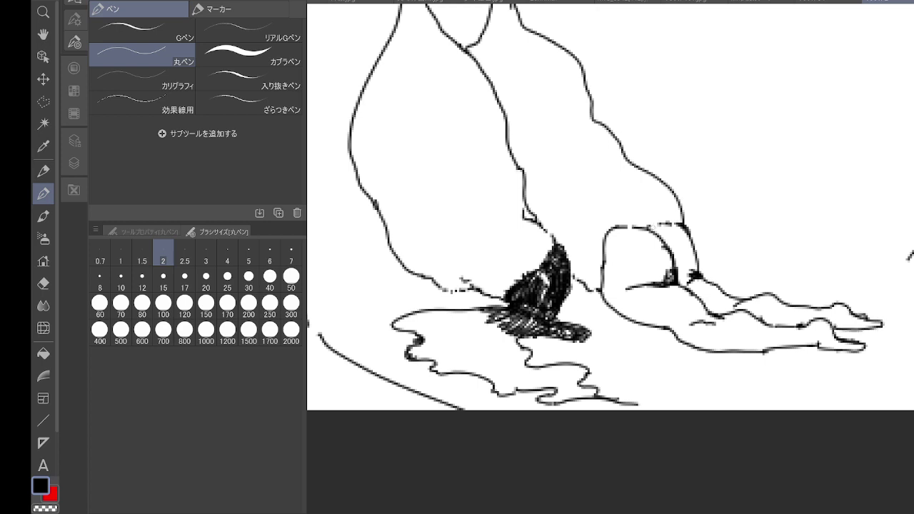
# - Thicken the narrow garment line across the hips and darken its upper and lower ends
pyautogui.moveTo(648, 227); pyautogui.dragTo(661, 225)
pyautogui.moveTo(661, 225)
pyautogui.mouseDown()
pyautogui.moveTo(651, 233)
pyautogui.moveTo(661, 230)
pyautogui.moveTo(653, 234)
pyautogui.moveTo(680, 270)
pyautogui.mouseUp()
pyautogui.moveTo(678, 277); pyautogui.dragTo(690, 285)
# - Draw a third narrow stem flowing into a curved body contour behind the second form
pyautogui.scroll(-5, 731, 277)
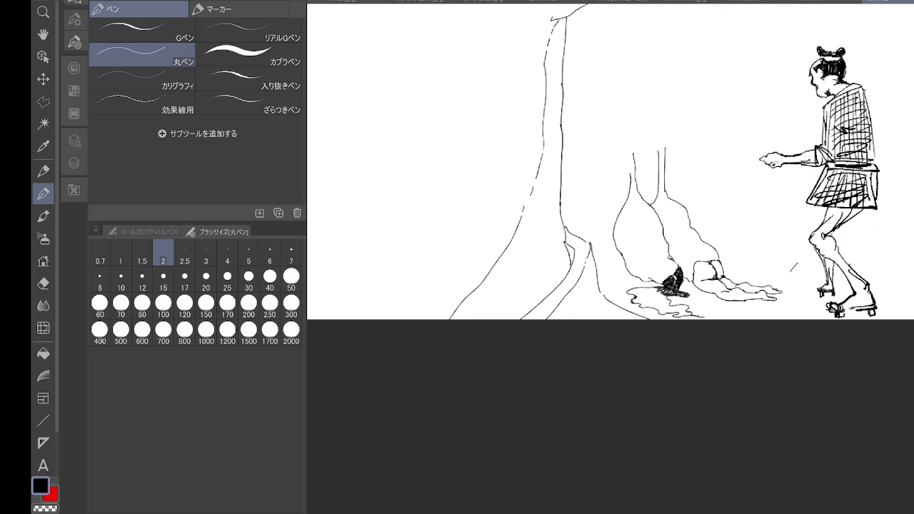
pyautogui.scroll(4, 786, 235)
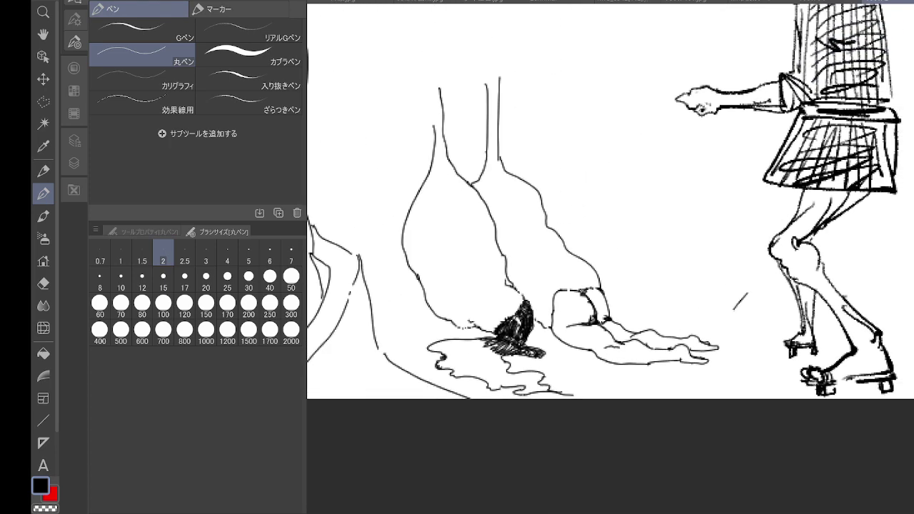
pyautogui.moveTo(553, 70); pyautogui.dragTo(555, 168)
pyautogui.moveTo(565, 68)
pyautogui.mouseDown()
pyautogui.moveTo(566, 177)
pyautogui.moveTo(538, 188)
pyautogui.moveTo(565, 175)
pyautogui.moveTo(589, 189)
pyautogui.moveTo(610, 233)
pyautogui.moveTo(631, 247)
pyautogui.moveTo(671, 247)
pyautogui.moveTo(686, 264)
pyautogui.mouseUp()
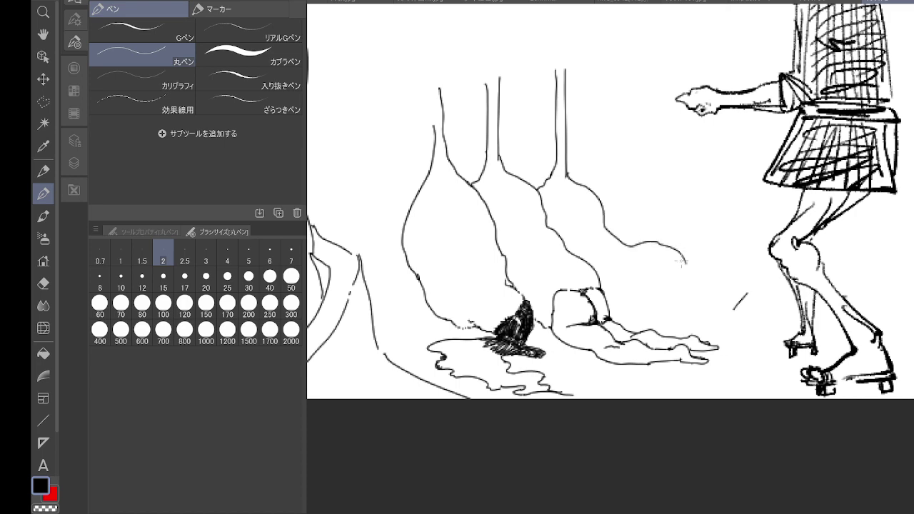
# - Extend the third body's contour, add a bent arm with an open, spread hand, and join the arm to the hips with an underside line
pyautogui.hotkey('ctrl', '+')
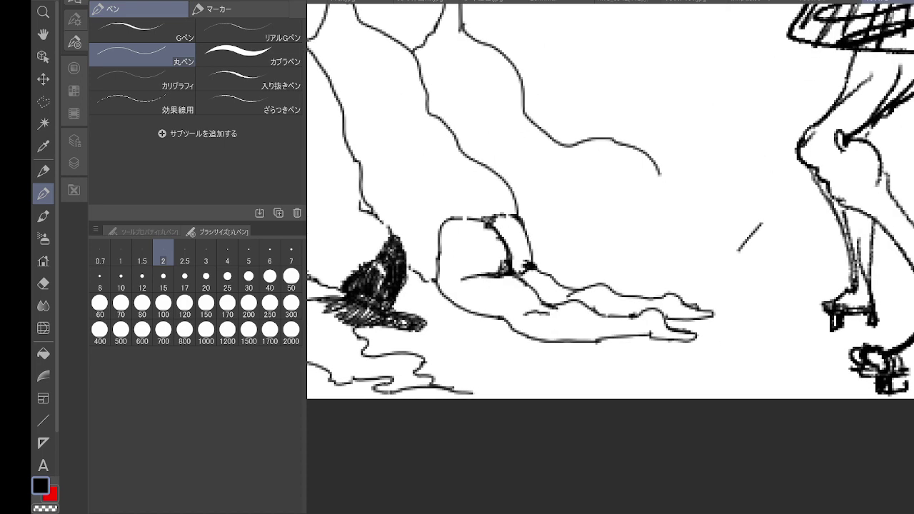
pyautogui.moveTo(660, 177); pyautogui.dragTo(673, 222)
pyautogui.moveTo(619, 254)
pyautogui.mouseDown()
pyautogui.moveTo(635, 242)
pyautogui.moveTo(658, 250)
pyautogui.moveTo(654, 269)
pyautogui.moveTo(679, 273)
pyautogui.mouseUp()
pyautogui.moveTo(658, 250)
pyautogui.mouseDown()
pyautogui.moveTo(676, 273)
pyautogui.moveTo(709, 253)
pyautogui.mouseUp()
pyautogui.moveTo(674, 270)
pyautogui.mouseDown()
pyautogui.moveTo(715, 275)
pyautogui.moveTo(762, 222)
pyautogui.moveTo(750, 241)
pyautogui.mouseUp()
pyautogui.moveTo(705, 254)
pyautogui.mouseDown()
pyautogui.moveTo(759, 217)
pyautogui.moveTo(760, 225)
pyautogui.moveTo(753, 190)
pyautogui.moveTo(759, 207)
pyautogui.moveTo(782, 175)
pyautogui.moveTo(776, 197)
pyautogui.moveTo(797, 187)
pyautogui.moveTo(779, 208)
pyautogui.moveTo(794, 223)
pyautogui.moveTo(759, 229)
pyautogui.mouseUp()
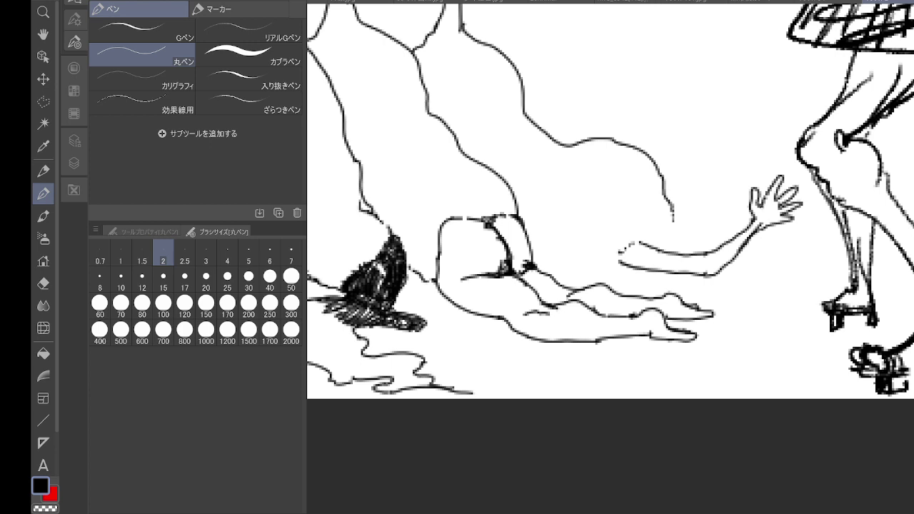
pyautogui.moveTo(534, 253)
pyautogui.mouseDown()
pyautogui.moveTo(590, 270)
pyautogui.moveTo(618, 260)
pyautogui.mouseUp()
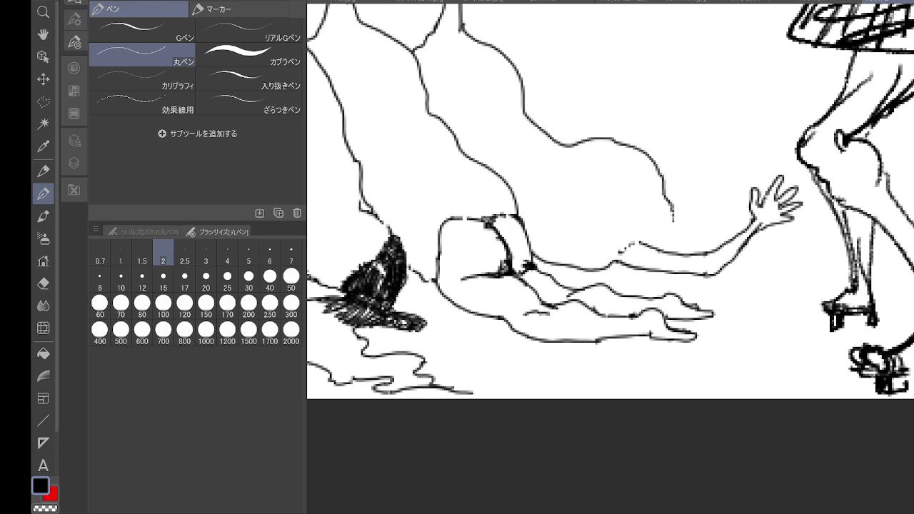
# - Close the third body's outline near the arm and add a second, smaller arm with its hand reaching forward
pyautogui.moveTo(674, 217); pyautogui.dragTo(657, 249)
pyautogui.moveTo(666, 181)
pyautogui.mouseDown()
pyautogui.moveTo(695, 219)
pyautogui.moveTo(691, 231)
pyautogui.moveTo(698, 223)
pyautogui.moveTo(691, 237)
pyautogui.moveTo(703, 244)
pyautogui.moveTo(724, 232)
pyautogui.moveTo(704, 241)
pyautogui.moveTo(714, 237)
pyautogui.mouseUp()
pyautogui.moveTo(705, 232)
pyautogui.mouseDown()
pyautogui.moveTo(727, 227)
pyautogui.moveTo(720, 234)
pyautogui.mouseUp()
pyautogui.moveTo(704, 226)
pyautogui.mouseDown()
pyautogui.moveTo(718, 231)
pyautogui.moveTo(675, 240)
pyautogui.mouseUp()
pyautogui.moveTo(671, 217); pyautogui.dragTo(676, 225)
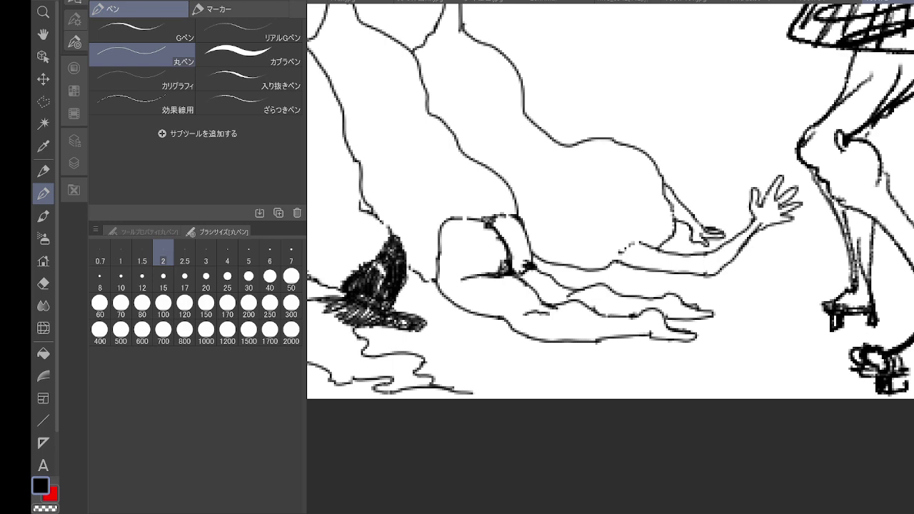
# - Examine the three stemmed bodies beside the plaid-clad figure and within the whole composition
pyautogui.scroll(-6, 683, 288)
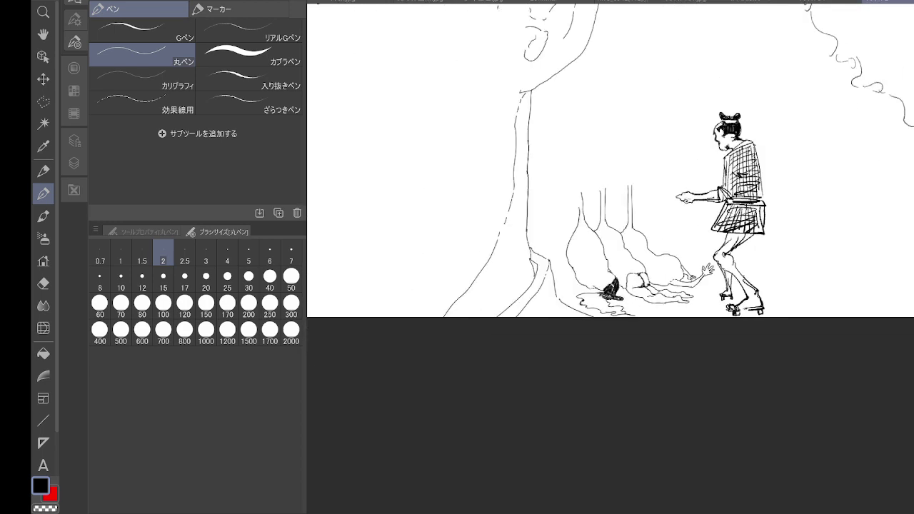
pyautogui.hotkey('ctrl', '-')
pyautogui.hotkey('ctrl', '-')
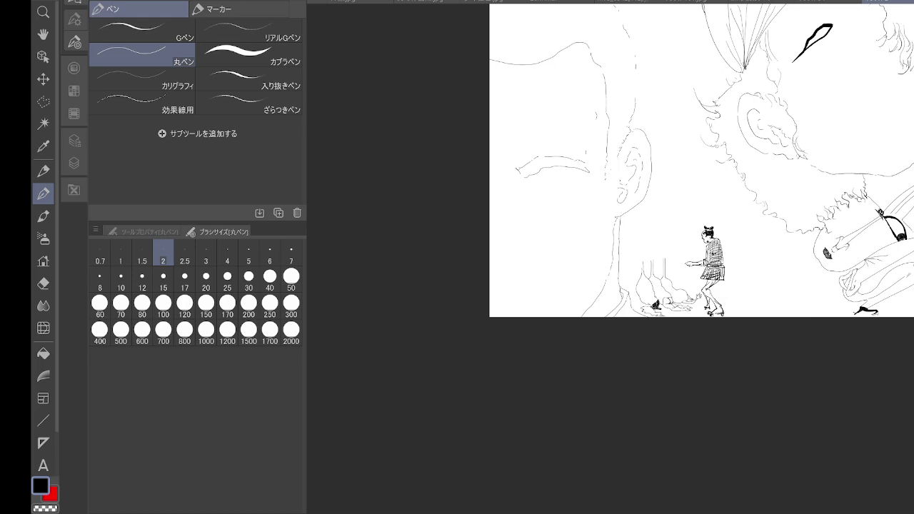
pyautogui.hotkey('ctrl', '+')
pyautogui.hotkey('ctrl', '+')
pyautogui.hotkey('ctrl', '+')
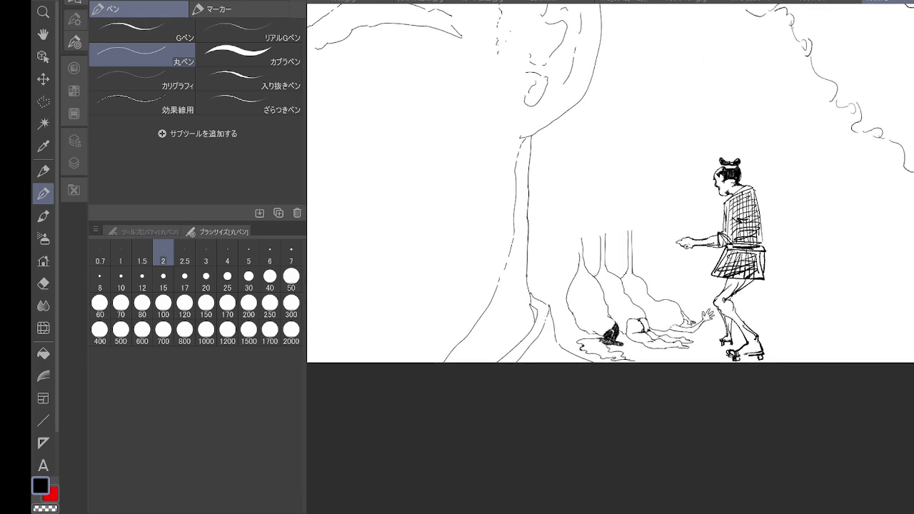
pyautogui.hotkey('ctrl', '+')
pyautogui.hotkey('ctrl', '+')
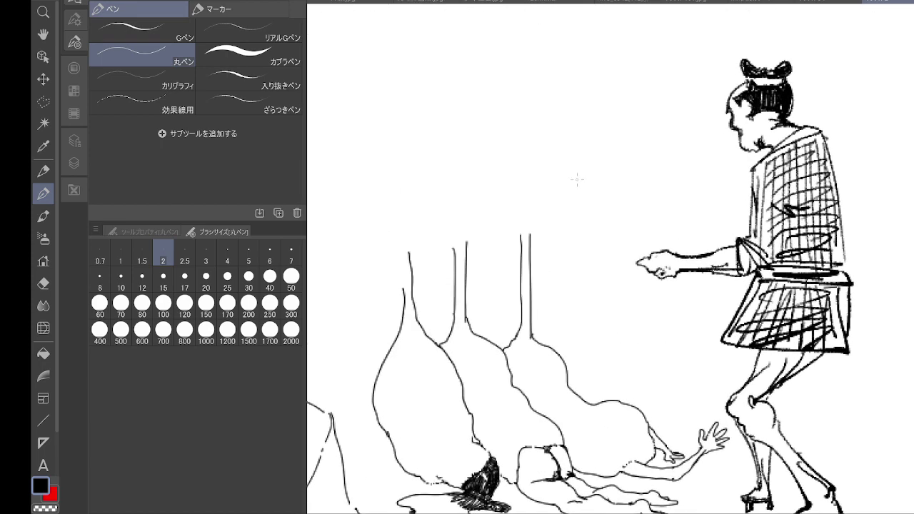
pyautogui.hotkey('ctrl', '-')
pyautogui.hotkey('ctrl', '-')
pyautogui.hotkey('ctrl', '-')
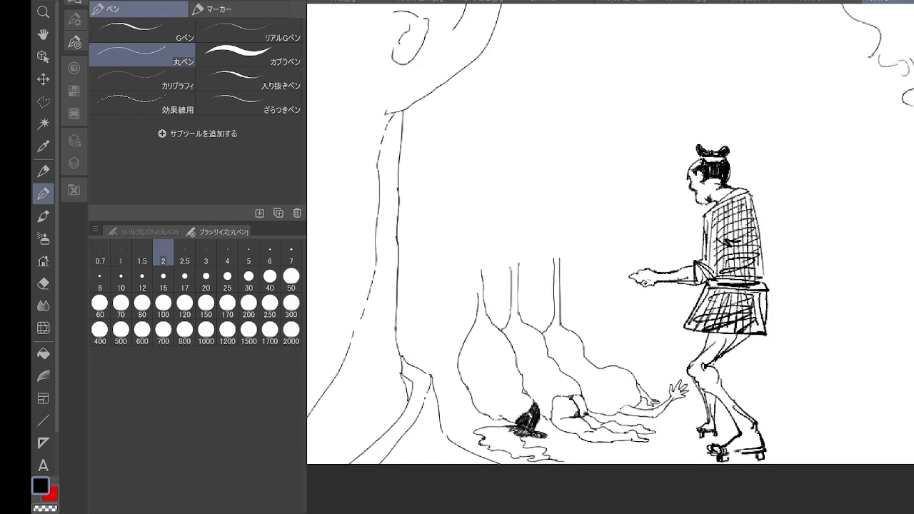
pyautogui.hotkey('ctrl', '-')
pyautogui.hotkey('ctrl', '-')
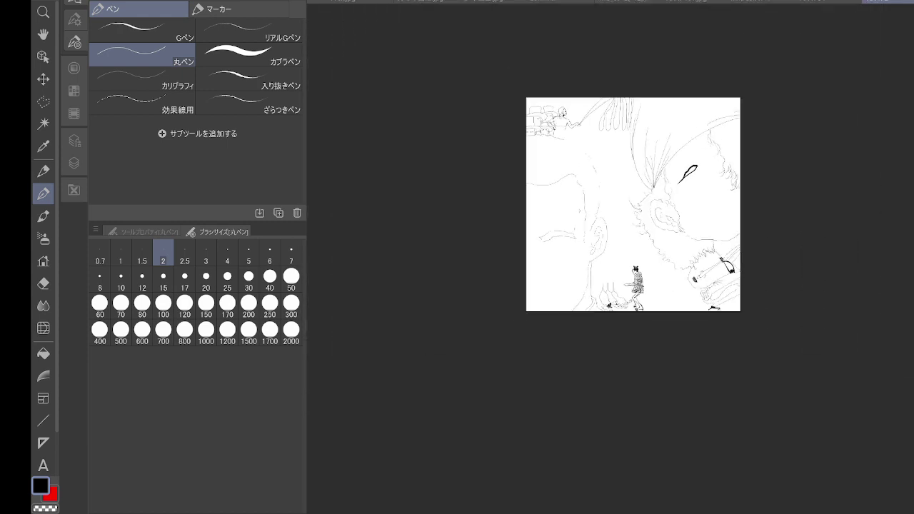
# - Draw a long drooping nose with nostril curve and cheek lines below the curly hair edge, beside the face with hatched lips
pyautogui.hotkey('ctrl', '+')
pyautogui.hotkey('ctrl', '+')
pyautogui.hotkey('ctrl', '+')
pyautogui.hotkey('ctrl', '+')
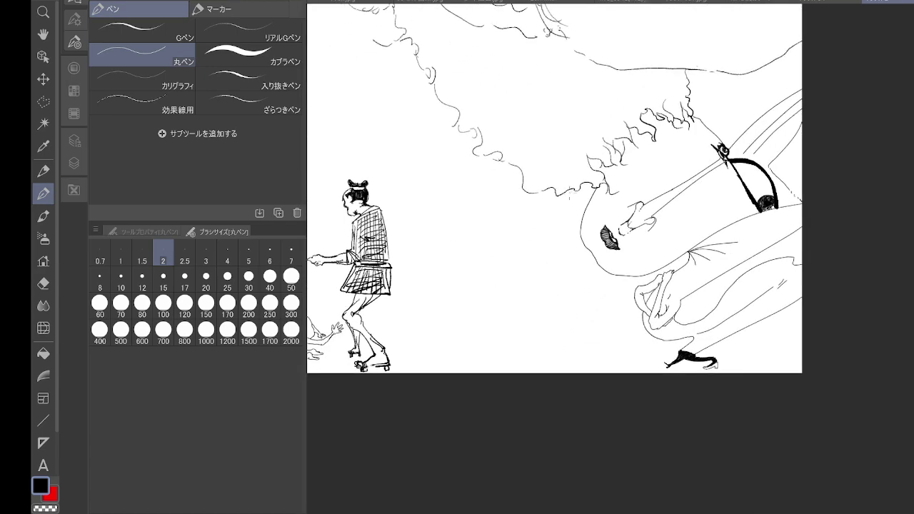
pyautogui.moveTo(570, 191)
pyautogui.mouseDown()
pyautogui.moveTo(513, 314)
pyautogui.moveTo(550, 287)
pyautogui.moveTo(558, 292)
pyautogui.moveTo(566, 248)
pyautogui.moveTo(550, 305)
pyautogui.moveTo(529, 327)
pyautogui.moveTo(536, 330)
pyautogui.mouseUp()
pyautogui.hotkey('ctrl', '+')
pyautogui.hotkey('ctrl', '+')
pyautogui.hotkey('ctrl', '+')
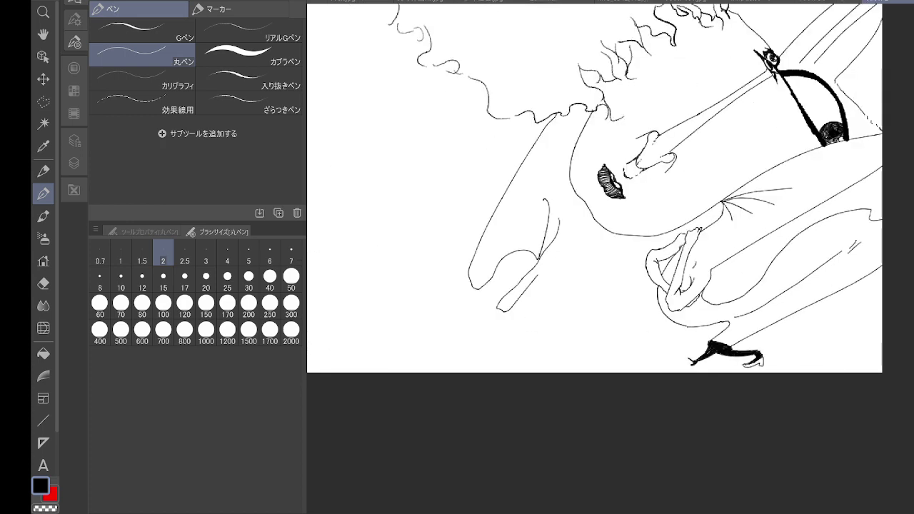
# - Add the lips below the long nose and continue the profile into a rounded chin and sweeping jawline
pyautogui.scroll(1, 567, 394)
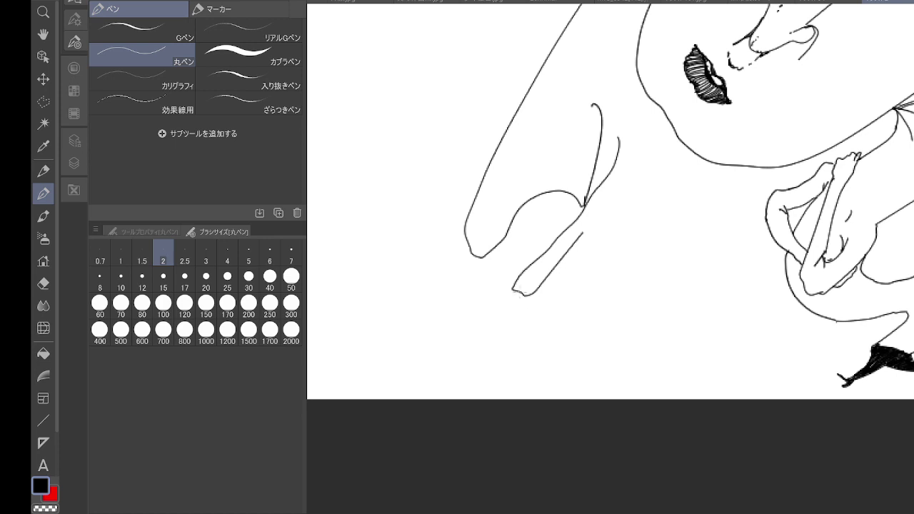
pyautogui.moveTo(512, 290)
pyautogui.mouseDown()
pyautogui.moveTo(527, 322)
pyautogui.moveTo(560, 326)
pyautogui.moveTo(531, 322)
pyautogui.moveTo(558, 327)
pyautogui.moveTo(529, 327)
pyautogui.moveTo(529, 338)
pyautogui.moveTo(562, 333)
pyautogui.mouseUp()
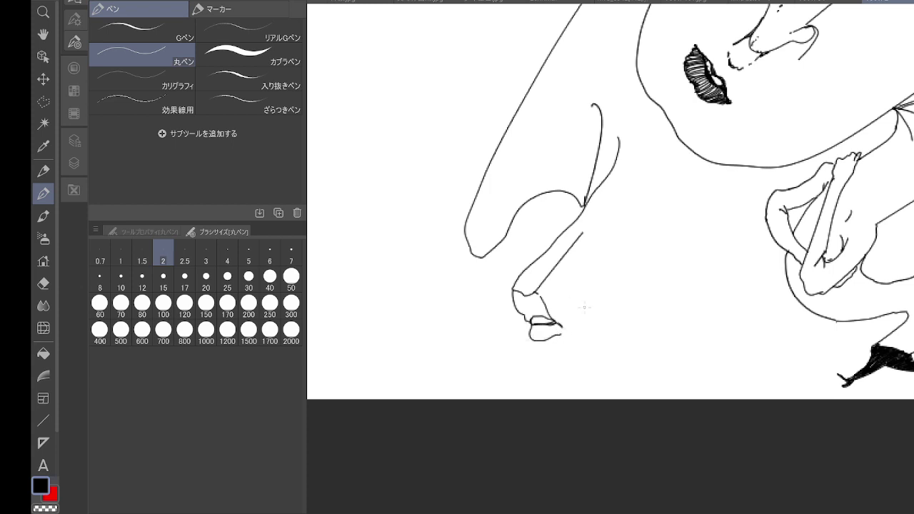
pyautogui.moveTo(551, 336)
pyautogui.mouseDown()
pyautogui.moveTo(514, 371)
pyautogui.moveTo(530, 389)
pyautogui.moveTo(579, 395)
pyautogui.moveTo(666, 362)
pyautogui.moveTo(685, 335)
pyautogui.moveTo(729, 329)
pyautogui.mouseUp()
# - Draw small curling folds linking the jawline to the bent limbs, with black accents at the joint and the canvas edge
pyautogui.moveTo(714, 329)
pyautogui.mouseDown()
pyautogui.moveTo(731, 336)
pyautogui.moveTo(706, 346)
pyautogui.moveTo(746, 348)
pyautogui.mouseUp()
pyautogui.moveTo(792, 281)
pyautogui.mouseDown()
pyautogui.moveTo(767, 316)
pyautogui.moveTo(788, 349)
pyautogui.moveTo(746, 370)
pyautogui.mouseUp()
pyautogui.moveTo(777, 330)
pyautogui.mouseDown()
pyautogui.moveTo(750, 353)
pyautogui.moveTo(774, 332)
pyautogui.moveTo(763, 357)
pyautogui.moveTo(697, 375)
pyautogui.moveTo(736, 380)
pyautogui.moveTo(722, 390)
pyautogui.mouseUp()
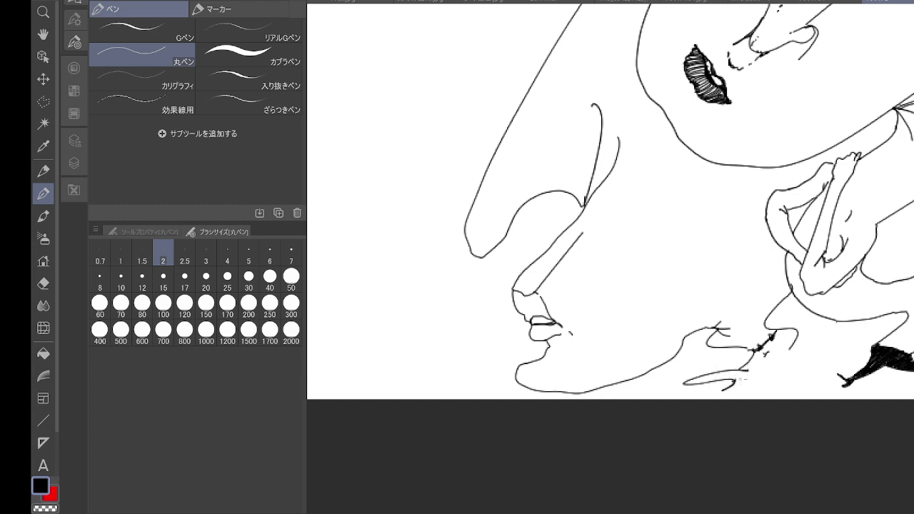
pyautogui.moveTo(737, 372)
pyautogui.mouseDown()
pyautogui.moveTo(718, 378)
pyautogui.moveTo(788, 368)
pyautogui.moveTo(796, 347)
pyautogui.mouseUp()
pyautogui.moveTo(760, 378)
pyautogui.mouseDown()
pyautogui.moveTo(776, 393)
pyautogui.moveTo(753, 397)
pyautogui.moveTo(776, 387)
pyautogui.moveTo(751, 398)
pyautogui.moveTo(774, 391)
pyautogui.moveTo(763, 398)
pyautogui.mouseUp()
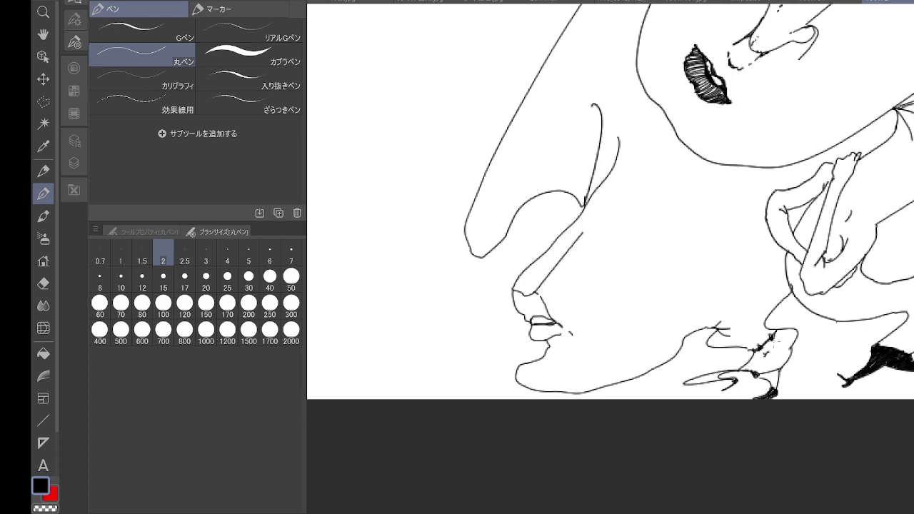
# - Outline a narrow slanted eye beside the long nose and add angular brow shapes beneath the curly hair edge
pyautogui.hotkey('ctrl', '-')
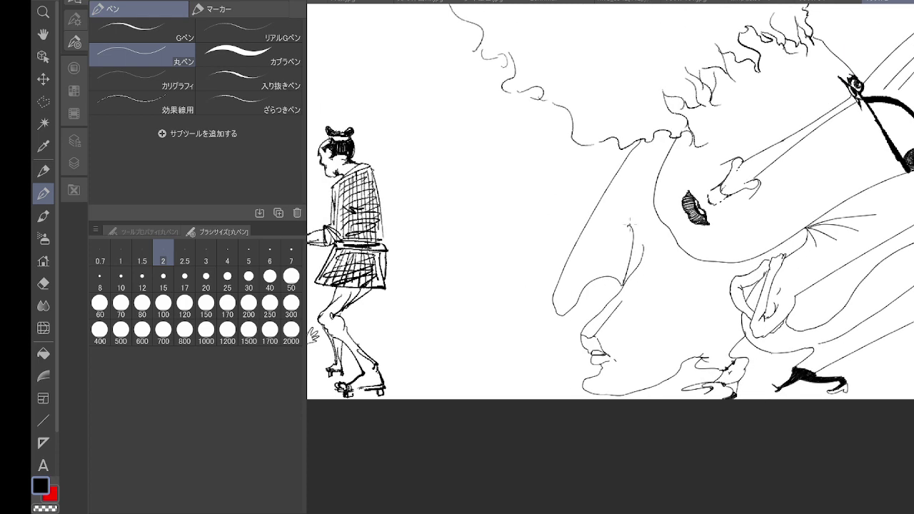
pyautogui.moveTo(629, 224)
pyautogui.mouseDown()
pyautogui.moveTo(640, 222)
pyautogui.moveTo(634, 242)
pyautogui.mouseUp()
pyautogui.scroll(4, 655, 188)
pyautogui.moveTo(635, 73)
pyautogui.mouseDown()
pyautogui.moveTo(630, 152)
pyautogui.moveTo(658, 161)
pyautogui.mouseUp()
pyautogui.moveTo(621, 69)
pyautogui.mouseDown()
pyautogui.moveTo(562, 127)
pyautogui.moveTo(572, 131)
pyautogui.mouseUp()
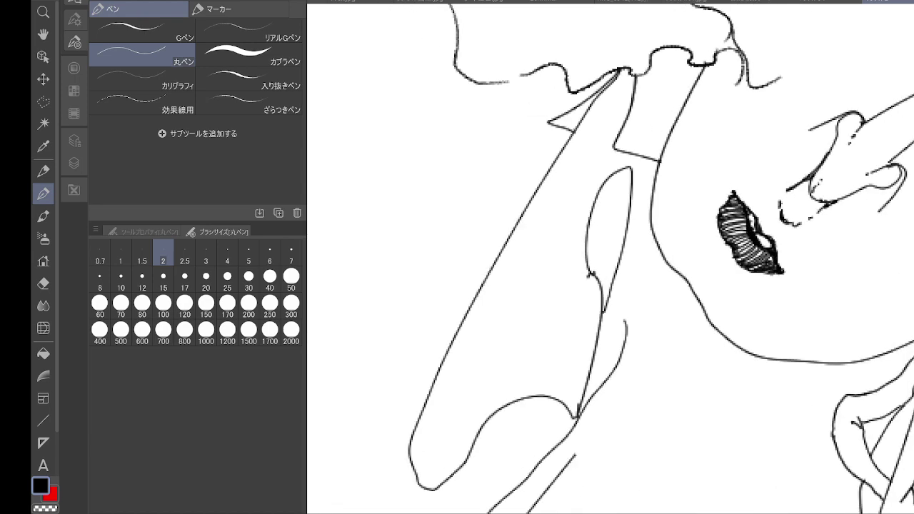
# - Shade the iris and lower corner of the slanted eye with dense black hatching
pyautogui.moveTo(600, 272)
pyautogui.mouseDown()
pyautogui.moveTo(590, 276)
pyautogui.moveTo(619, 260)
pyautogui.moveTo(594, 281)
pyautogui.moveTo(601, 295)
pyautogui.moveTo(604, 286)
pyautogui.moveTo(603, 304)
pyautogui.moveTo(604, 276)
pyautogui.moveTo(612, 263)
pyautogui.moveTo(618, 271)
pyautogui.moveTo(601, 271)
pyautogui.moveTo(616, 286)
pyautogui.moveTo(596, 263)
pyautogui.moveTo(600, 253)
pyautogui.moveTo(615, 251)
pyautogui.moveTo(618, 269)
pyautogui.mouseUp()
pyautogui.moveTo(604, 275); pyautogui.dragTo(604, 264)
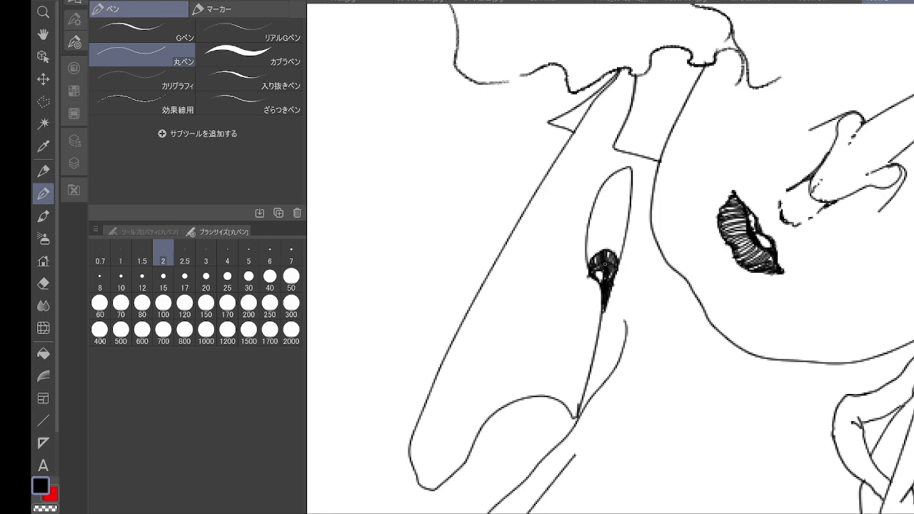
pyautogui.scroll(-6, 605, 264)
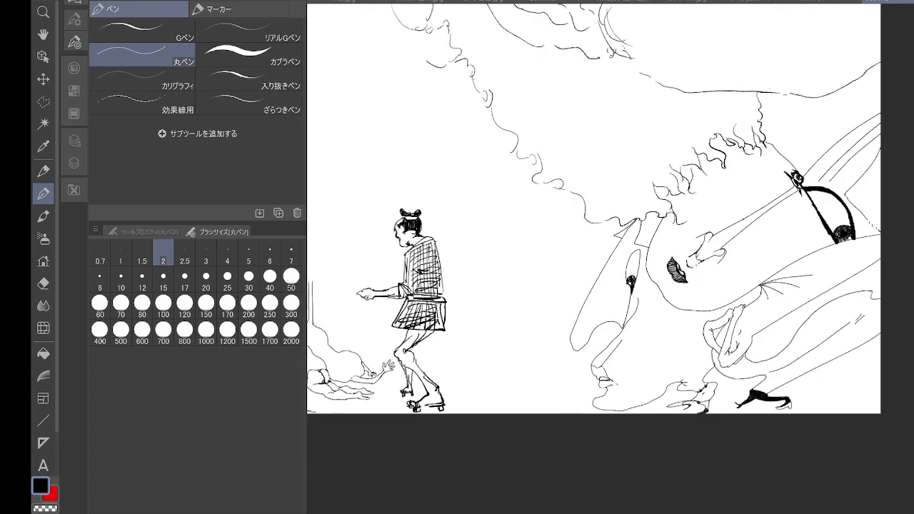
# - Draw a fourth narrow-stemmed body behind the third one, with thin arms reaching toward the plaid-clad figure
pyautogui.scroll(-2, 647, 357)
pyautogui.moveTo(647, 357)
pyautogui.mouseDown()
pyautogui.moveTo(628, 267)
pyautogui.moveTo(730, 203)
pyautogui.mouseUp()
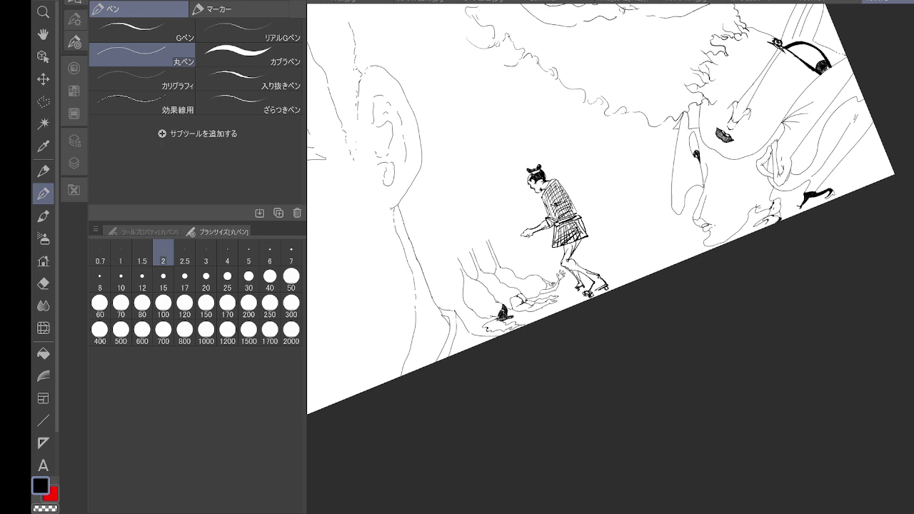
pyautogui.scroll(-6, 687, 258)
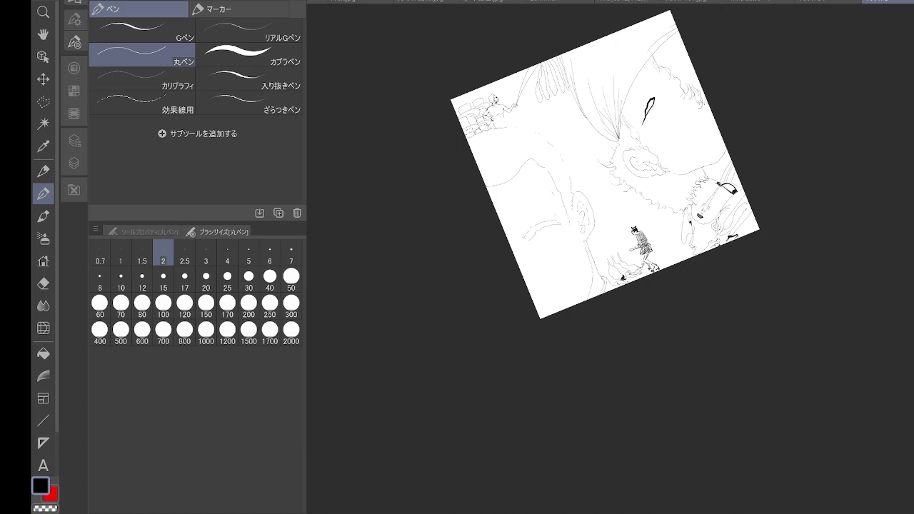
pyautogui.scroll(6, 728, 156)
pyautogui.moveTo(610, 321); pyautogui.dragTo(676, 200)
pyautogui.scroll(5, 585, 316)
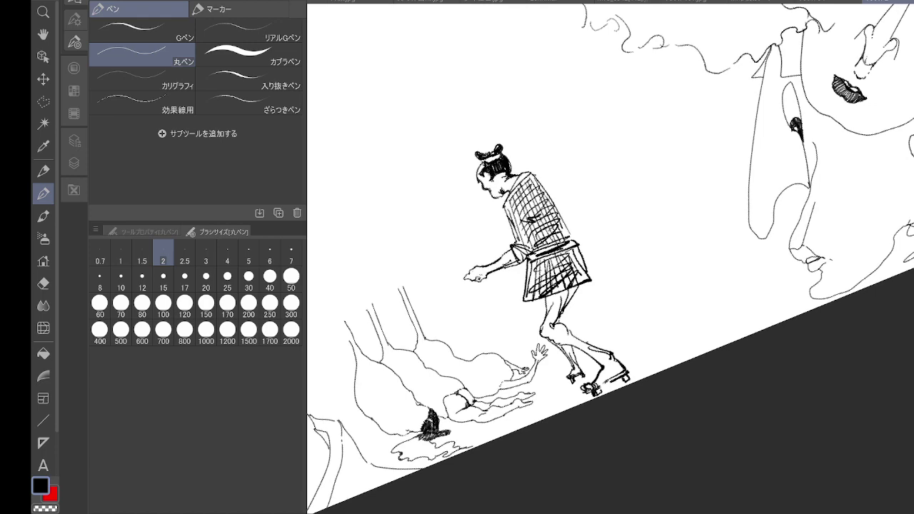
pyautogui.scroll(5, 610, 258)
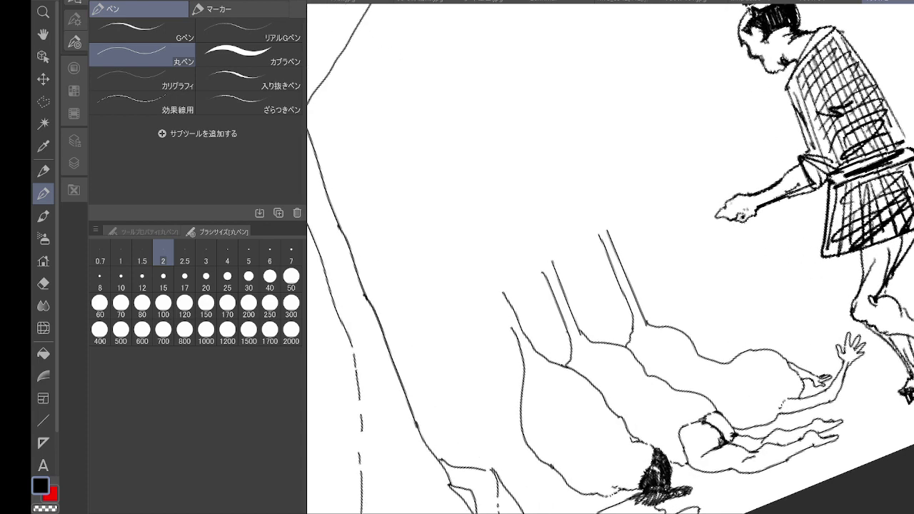
pyautogui.moveTo(686, 243); pyautogui.dragTo(527, 270)
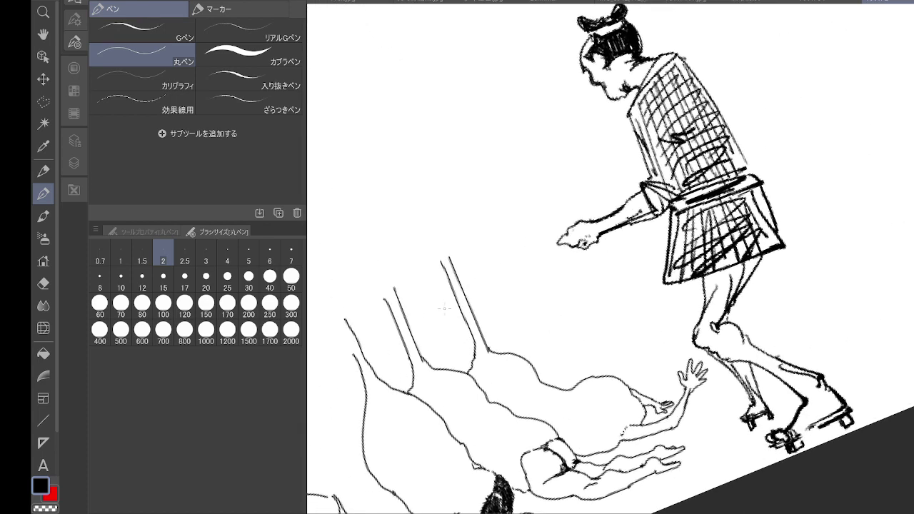
pyautogui.moveTo(460, 252)
pyautogui.mouseDown()
pyautogui.moveTo(503, 354)
pyautogui.moveTo(497, 314)
pyautogui.moveTo(518, 346)
pyautogui.moveTo(575, 357)
pyautogui.mouseUp()
pyautogui.moveTo(588, 355)
pyautogui.mouseDown()
pyautogui.moveTo(668, 362)
pyautogui.moveTo(628, 365)
pyautogui.moveTo(648, 378)
pyautogui.moveTo(685, 352)
pyautogui.mouseUp()
pyautogui.moveTo(629, 361); pyautogui.dragTo(613, 380)
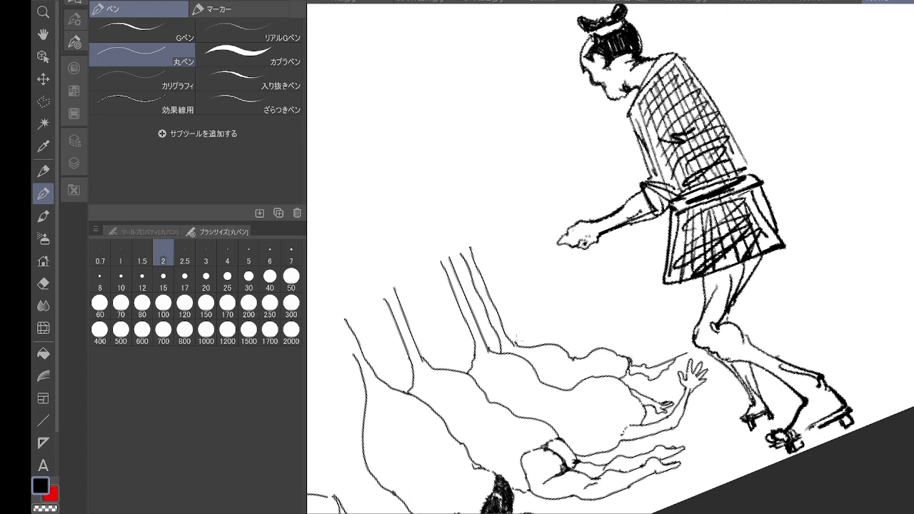
# - Draw a fifth narrow-stemmed body behind the fourth one, with thin outstretched arms and black hatching along the upper arm
pyautogui.moveTo(511, 270); pyautogui.dragTo(532, 344)
pyautogui.moveTo(514, 269)
pyautogui.mouseDown()
pyautogui.moveTo(542, 332)
pyautogui.moveTo(572, 330)
pyautogui.moveTo(588, 341)
pyautogui.moveTo(605, 316)
pyautogui.moveTo(588, 336)
pyautogui.moveTo(617, 336)
pyautogui.mouseUp()
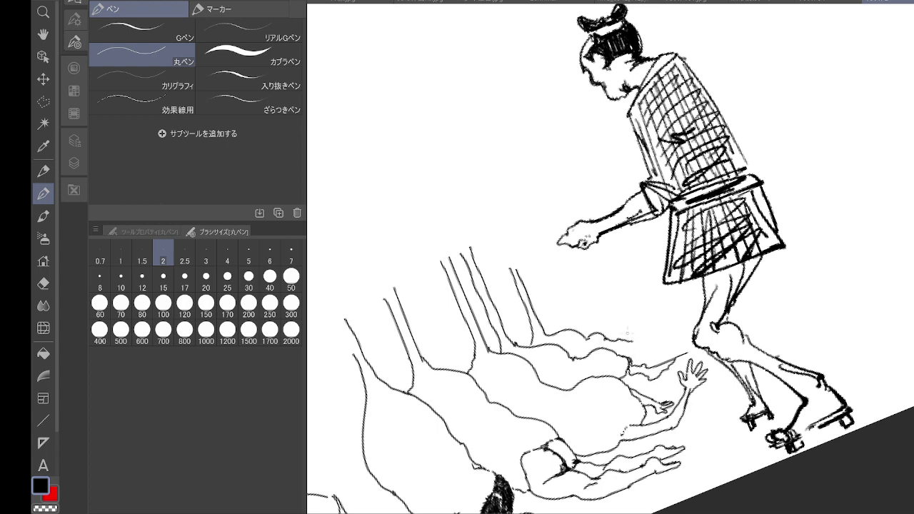
pyautogui.scroll(5, 627, 330)
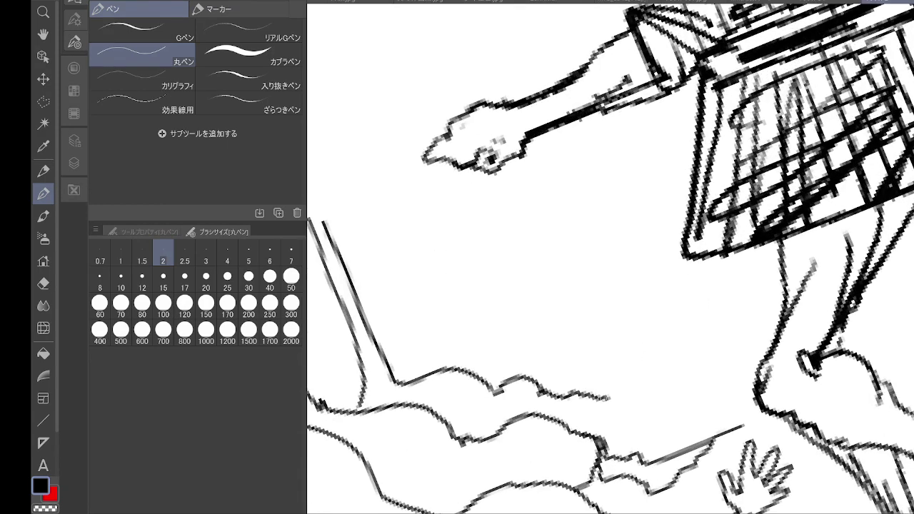
pyautogui.moveTo(608, 398)
pyautogui.mouseDown()
pyautogui.moveTo(601, 434)
pyautogui.moveTo(634, 414)
pyautogui.mouseUp()
pyautogui.moveTo(606, 398); pyautogui.dragTo(637, 411)
pyautogui.moveTo(601, 444)
pyautogui.mouseDown()
pyautogui.moveTo(656, 428)
pyautogui.moveTo(659, 407)
pyautogui.moveTo(675, 397)
pyautogui.mouseUp()
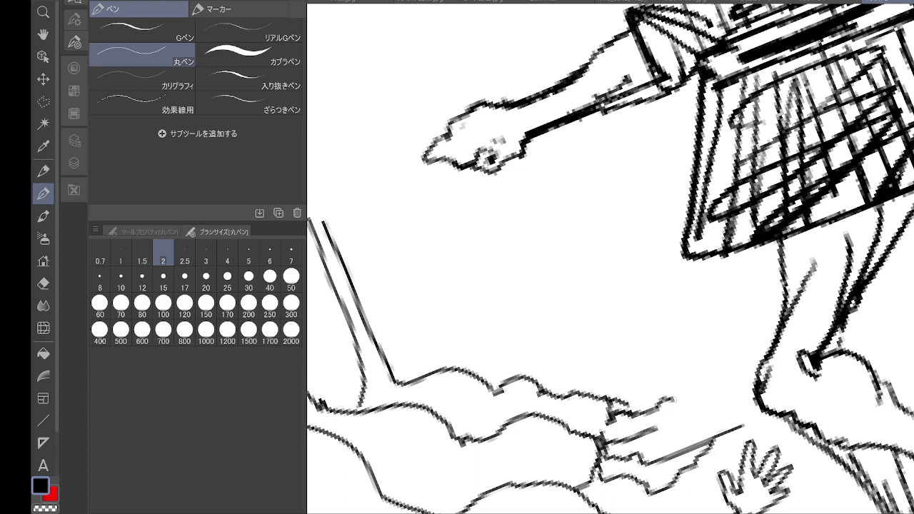
pyautogui.moveTo(653, 429); pyautogui.dragTo(701, 403)
pyautogui.moveTo(672, 399)
pyautogui.mouseDown()
pyautogui.moveTo(703, 389)
pyautogui.moveTo(723, 396)
pyautogui.moveTo(704, 388)
pyautogui.moveTo(631, 414)
pyautogui.moveTo(612, 409)
pyautogui.moveTo(631, 400)
pyautogui.moveTo(717, 376)
pyautogui.moveTo(645, 407)
pyautogui.moveTo(601, 440)
pyautogui.mouseUp()
pyautogui.moveTo(601, 436); pyautogui.dragTo(609, 420)
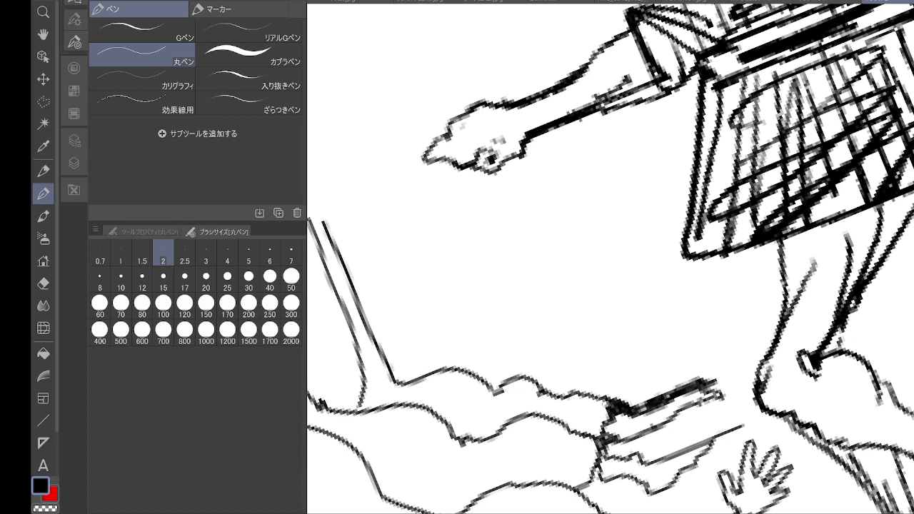
pyautogui.moveTo(653, 465); pyautogui.dragTo(651, 383)
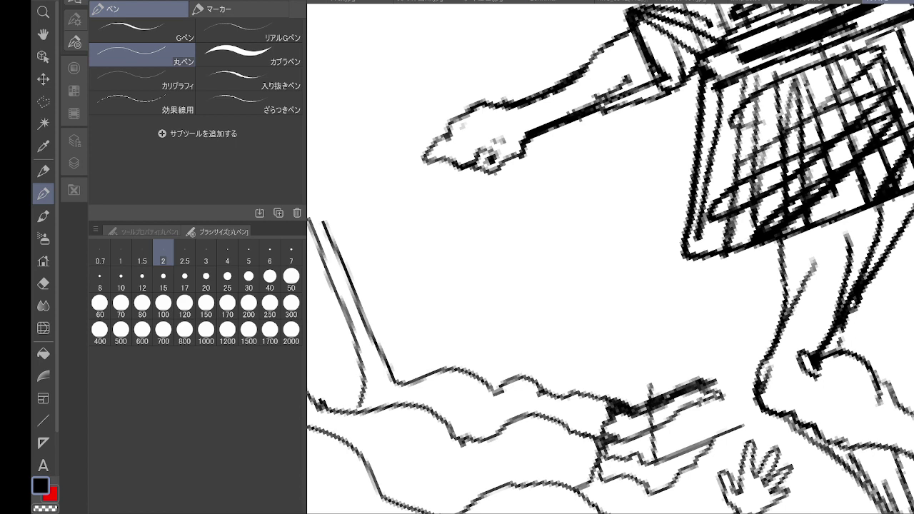
pyautogui.hotkey('ctrl', 'z')
# - Add dark finger creases to the plaid-clad figure's extended hand and a stroke along the forearm toward the sleeve
pyautogui.moveTo(476, 154)
pyautogui.mouseDown()
pyautogui.moveTo(491, 145)
pyautogui.moveTo(457, 120)
pyautogui.mouseUp()
pyautogui.moveTo(501, 143)
pyautogui.mouseDown()
pyautogui.moveTo(499, 154)
pyautogui.moveTo(519, 150)
pyautogui.mouseUp()
pyautogui.moveTo(586, 107); pyautogui.dragTo(654, 78)
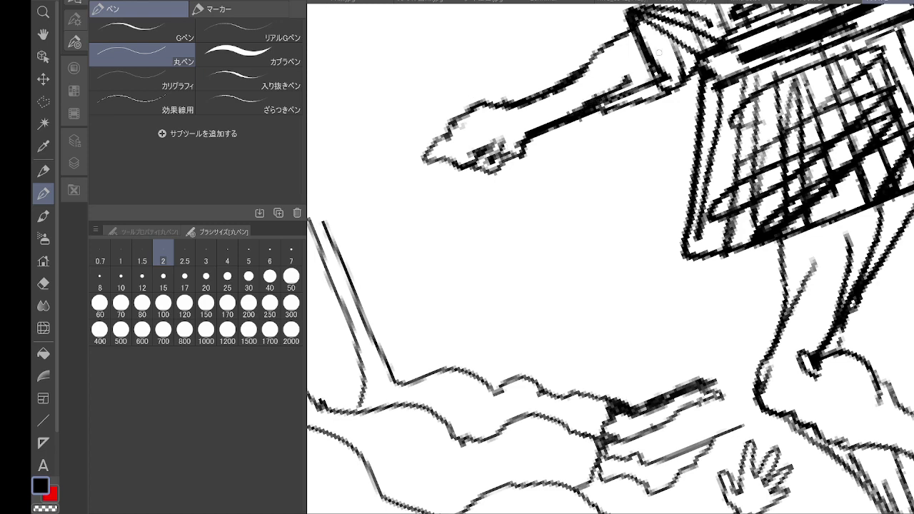
# - Fill the main part of the puddle beneath the first body's dark hair with dense black hatching
pyautogui.hotkey('ctrl', '-')
pyautogui.hotkey('ctrl', '-')
pyautogui.hotkey('ctrl', '-')
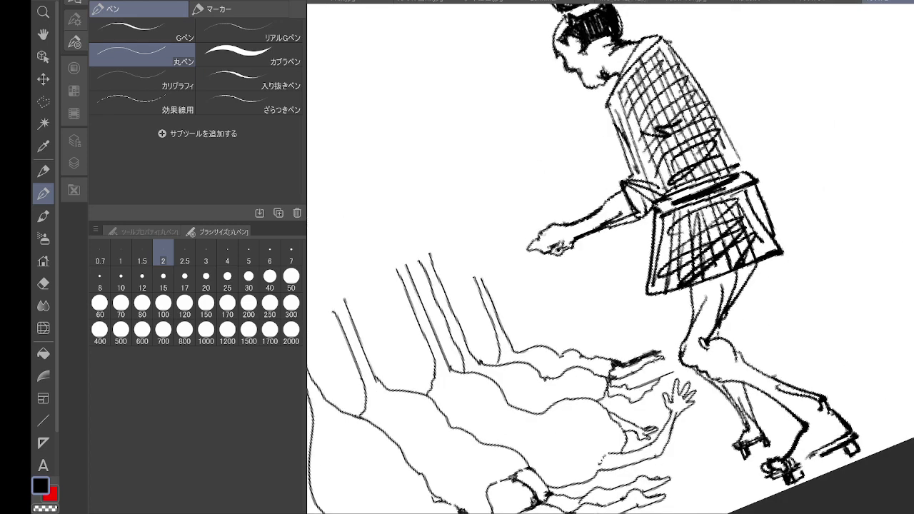
pyautogui.moveTo(557, 329); pyautogui.dragTo(548, 189)
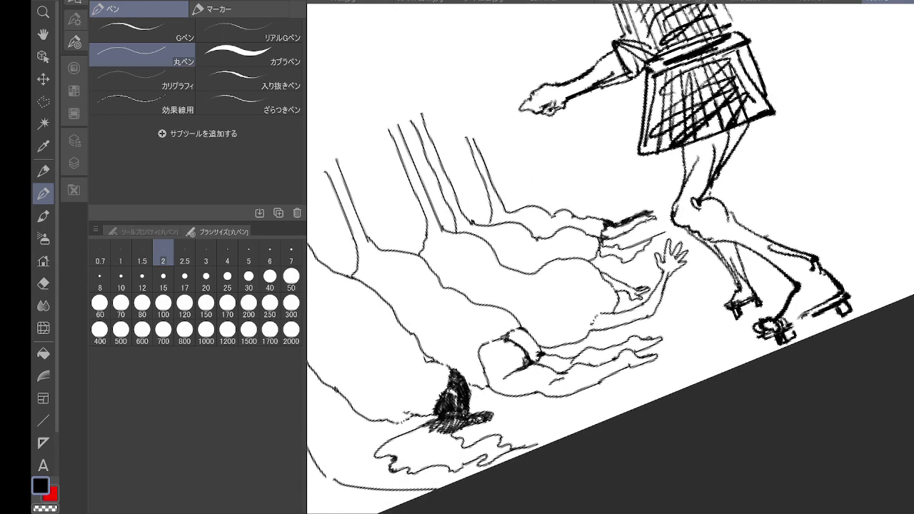
pyautogui.moveTo(557, 328); pyautogui.dragTo(568, 186)
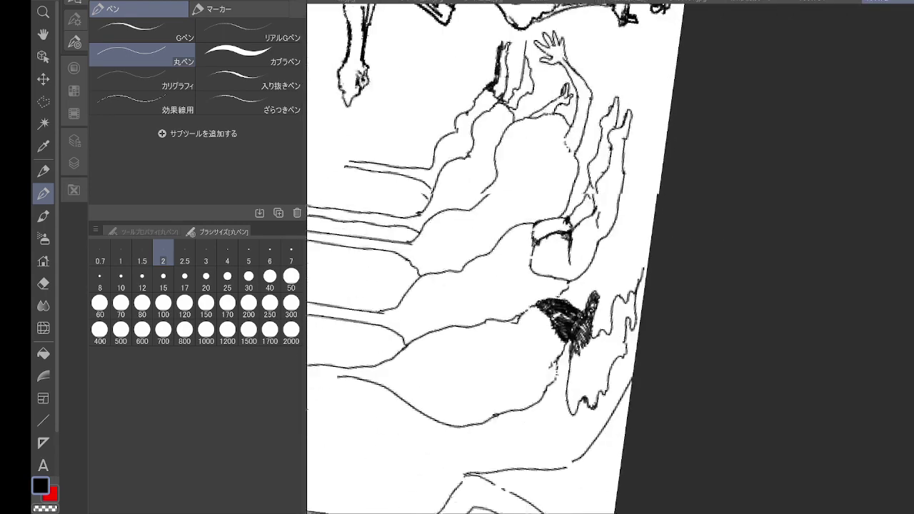
pyautogui.scroll(4, 639, 330)
pyautogui.moveTo(527, 347)
pyautogui.mouseDown()
pyautogui.moveTo(519, 390)
pyautogui.moveTo(526, 406)
pyautogui.moveTo(558, 385)
pyautogui.mouseUp()
pyautogui.moveTo(557, 338)
pyautogui.mouseDown()
pyautogui.moveTo(552, 385)
pyautogui.moveTo(560, 369)
pyautogui.moveTo(517, 429)
pyautogui.mouseUp()
pyautogui.moveTo(521, 387)
pyautogui.mouseDown()
pyautogui.moveTo(528, 452)
pyautogui.moveTo(547, 430)
pyautogui.mouseUp()
pyautogui.moveTo(548, 383)
pyautogui.mouseDown()
pyautogui.moveTo(561, 418)
pyautogui.moveTo(571, 407)
pyautogui.mouseUp()
pyautogui.moveTo(571, 362); pyautogui.dragTo(562, 389)
pyautogui.moveTo(572, 342)
pyautogui.mouseDown()
pyautogui.moveTo(564, 375)
pyautogui.moveTo(560, 349)
pyautogui.mouseUp()
pyautogui.moveTo(515, 424); pyautogui.dragTo(525, 474)
pyautogui.moveTo(522, 441); pyautogui.dragTo(532, 471)
pyautogui.moveTo(534, 424)
pyautogui.mouseDown()
pyautogui.moveTo(540, 465)
pyautogui.moveTo(544, 449)
pyautogui.mouseUp()
pyautogui.moveTo(541, 426); pyautogui.dragTo(556, 462)
pyautogui.moveTo(549, 409); pyautogui.dragTo(560, 463)
pyautogui.moveTo(553, 406); pyautogui.dragTo(566, 457)
pyautogui.moveTo(559, 406)
pyautogui.mouseDown()
pyautogui.moveTo(566, 453)
pyautogui.moveTo(570, 444)
pyautogui.mouseUp()
pyautogui.moveTo(567, 390); pyautogui.dragTo(577, 434)
pyautogui.moveTo(574, 392); pyautogui.dragTo(584, 436)
pyautogui.moveTo(580, 416); pyautogui.dragTo(585, 433)
pyautogui.moveTo(574, 348); pyautogui.dragTo(561, 364)
pyautogui.moveTo(576, 343)
pyautogui.mouseDown()
pyautogui.moveTo(563, 364)
pyautogui.moveTo(569, 362)
pyautogui.mouseUp()
pyautogui.moveTo(584, 334); pyautogui.dragTo(578, 355)
pyautogui.moveTo(574, 395); pyautogui.dragTo(587, 410)
pyautogui.moveTo(572, 377); pyautogui.dragTo(588, 404)
pyautogui.moveTo(571, 361); pyautogui.dragTo(580, 398)
pyautogui.moveTo(577, 353)
pyautogui.mouseDown()
pyautogui.moveTo(588, 395)
pyautogui.moveTo(590, 384)
pyautogui.mouseUp()
pyautogui.moveTo(584, 341); pyautogui.dragTo(595, 385)
pyautogui.moveTo(590, 340); pyautogui.dragTo(601, 392)
pyautogui.moveTo(597, 346); pyautogui.dragTo(613, 380)
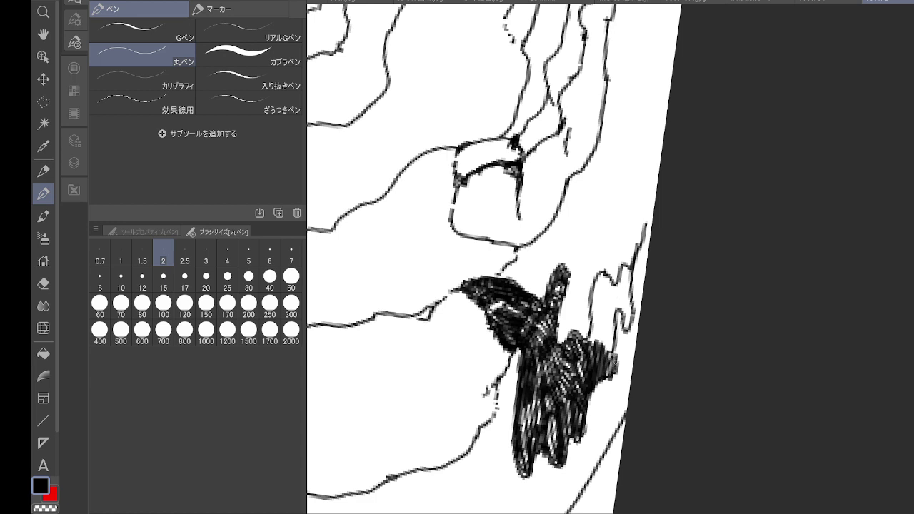
# - Hatch the puddle's remaining narrow lobes near the canvas edge in solid black
pyautogui.moveTo(591, 297); pyautogui.dragTo(604, 353)
pyautogui.moveTo(607, 312); pyautogui.dragTo(615, 357)
pyautogui.moveTo(594, 283); pyautogui.dragTo(597, 335)
pyautogui.moveTo(600, 278)
pyautogui.mouseDown()
pyautogui.moveTo(604, 332)
pyautogui.moveTo(606, 314)
pyautogui.mouseUp()
pyautogui.moveTo(606, 273); pyautogui.dragTo(615, 320)
pyautogui.moveTo(616, 279); pyautogui.dragTo(622, 316)
pyautogui.moveTo(623, 269); pyautogui.dragTo(628, 327)
pyautogui.moveTo(628, 276); pyautogui.dragTo(628, 333)
pyautogui.moveTo(627, 298); pyautogui.dragTo(629, 330)
pyautogui.moveTo(619, 260); pyautogui.dragTo(631, 271)
pyautogui.moveTo(601, 278)
pyautogui.mouseDown()
pyautogui.moveTo(611, 294)
pyautogui.moveTo(596, 281)
pyautogui.mouseUp()
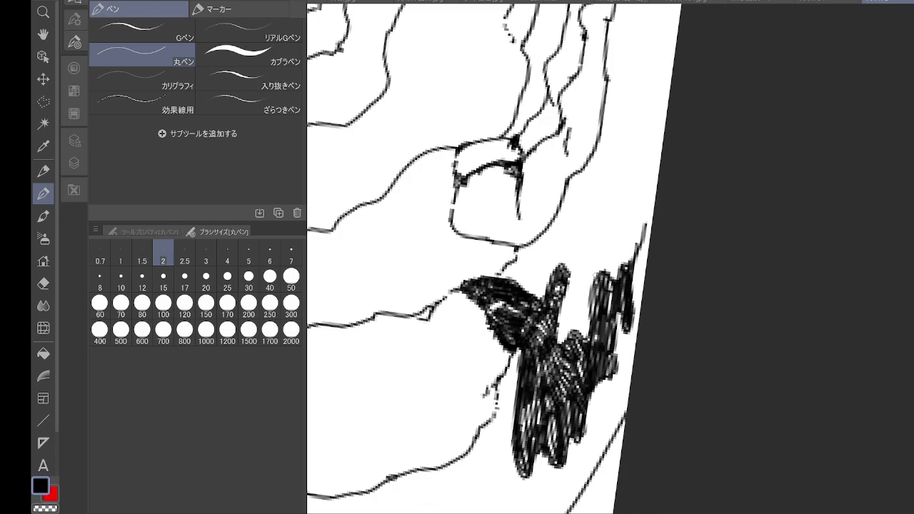
# - Thicken the black band on the crawling body beside the puddle and add short contour lines to its arms
pyautogui.moveTo(489, 193); pyautogui.dragTo(471, 346)
pyautogui.moveTo(556, 142); pyautogui.dragTo(657, 142)
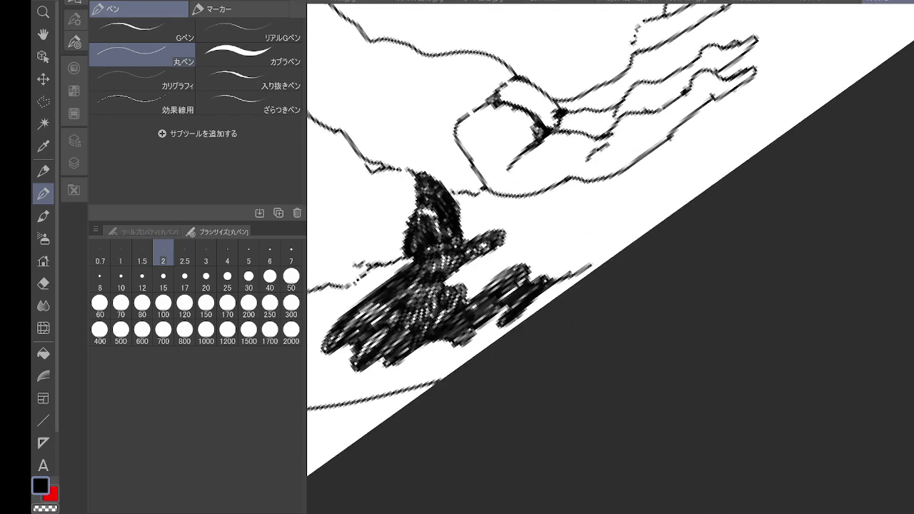
pyautogui.moveTo(510, 144); pyautogui.dragTo(443, 300)
pyautogui.moveTo(571, 214); pyautogui.dragTo(658, 163)
pyautogui.moveTo(564, 193); pyautogui.dragTo(560, 255)
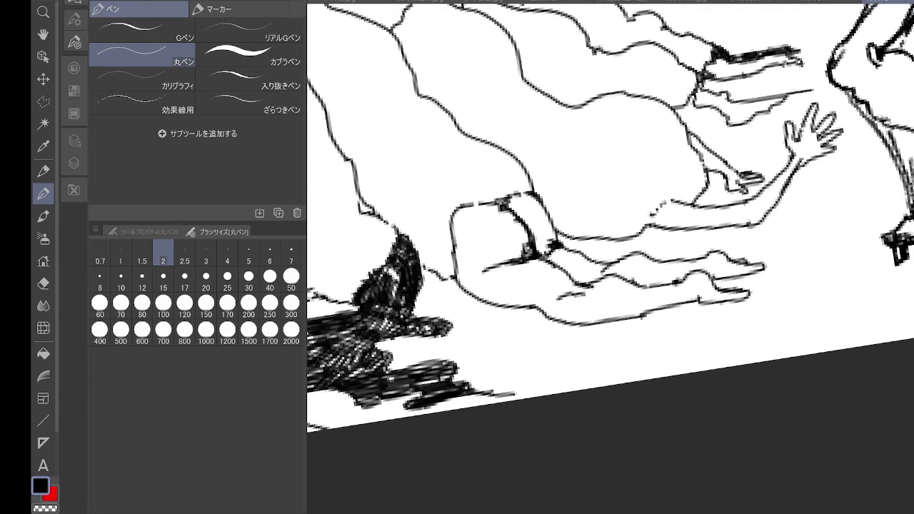
pyautogui.moveTo(744, 290)
pyautogui.mouseDown()
pyautogui.moveTo(721, 287)
pyautogui.moveTo(672, 305)
pyautogui.moveTo(699, 293)
pyautogui.mouseUp()
pyautogui.moveTo(612, 265); pyautogui.dragTo(559, 297)
pyautogui.moveTo(528, 264)
pyautogui.mouseDown()
pyautogui.moveTo(529, 221)
pyautogui.moveTo(505, 201)
pyautogui.moveTo(511, 190)
pyautogui.moveTo(505, 208)
pyautogui.moveTo(515, 261)
pyautogui.moveTo(528, 260)
pyautogui.mouseUp()
pyautogui.moveTo(573, 291)
pyautogui.mouseDown()
pyautogui.moveTo(576, 278)
pyautogui.moveTo(549, 240)
pyautogui.moveTo(555, 224)
pyautogui.moveTo(544, 254)
pyautogui.moveTo(609, 265)
pyautogui.mouseUp()
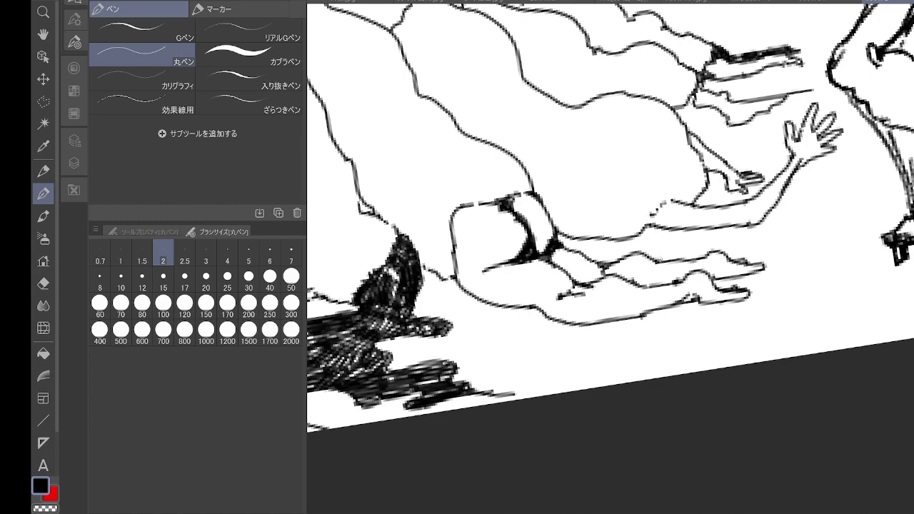
# - Fill the fourth body's reaching arm with dense black hatching
pyautogui.scroll(-3, 647, 386)
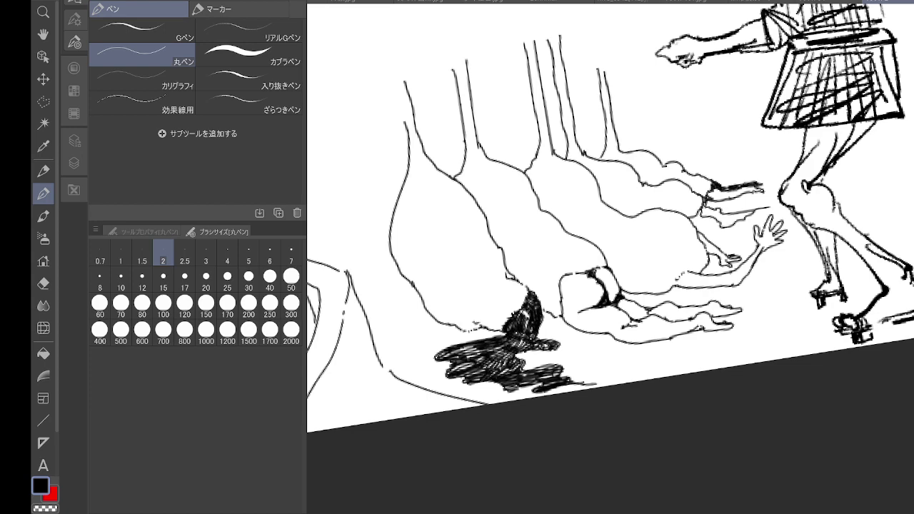
pyautogui.scroll(3, 661, 259)
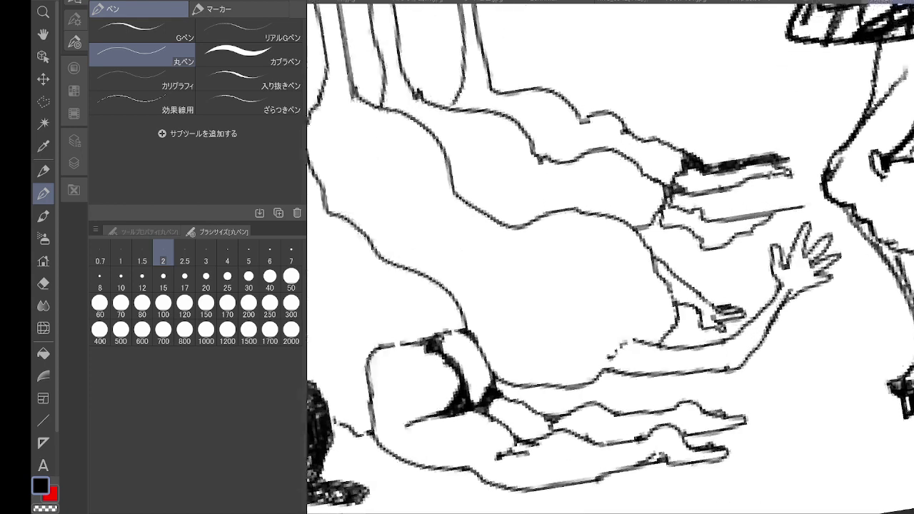
pyautogui.moveTo(651, 207)
pyautogui.mouseDown()
pyautogui.moveTo(649, 223)
pyautogui.moveTo(675, 214)
pyautogui.moveTo(664, 236)
pyautogui.moveTo(685, 214)
pyautogui.moveTo(704, 221)
pyautogui.moveTo(704, 250)
pyautogui.moveTo(717, 229)
pyautogui.moveTo(728, 246)
pyautogui.moveTo(739, 229)
pyautogui.moveTo(810, 208)
pyautogui.moveTo(785, 213)
pyautogui.mouseUp()
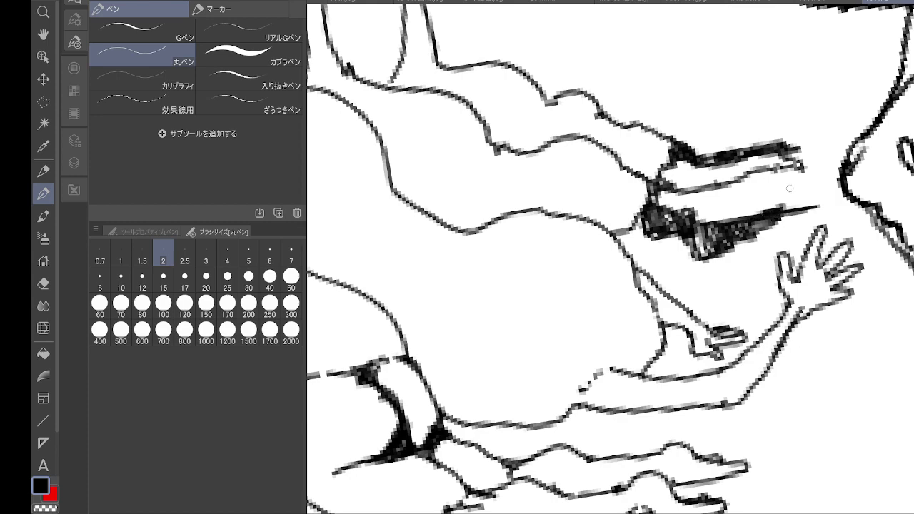
# - Extend the hanging loop nearest the string-holding figure downward with three stacked, overlapping rounded segments
pyautogui.scroll(-8, 790, 187)
pyautogui.scroll(-5, 731, 321)
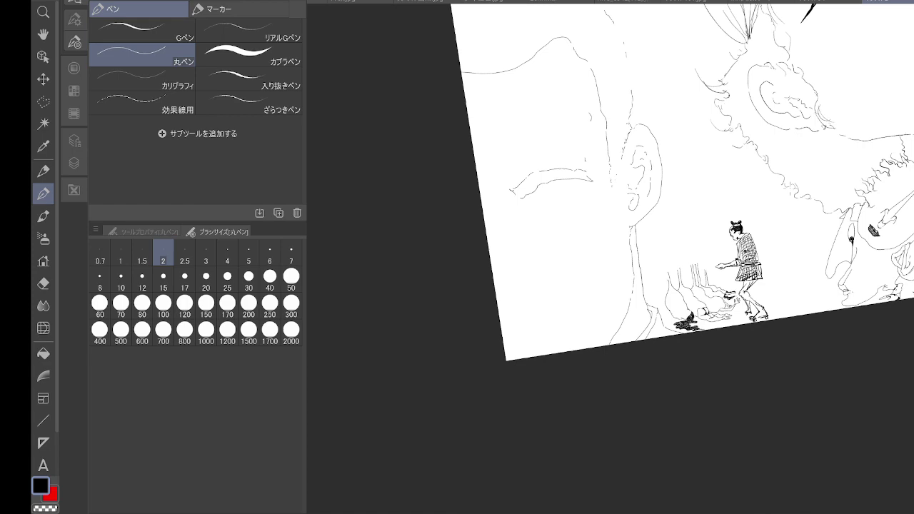
pyautogui.scroll(-1, 780, 313)
pyautogui.moveTo(780, 314); pyautogui.dragTo(624, 302)
pyautogui.moveTo(761, 181); pyautogui.dragTo(733, 275)
pyautogui.scroll(1, 733, 275)
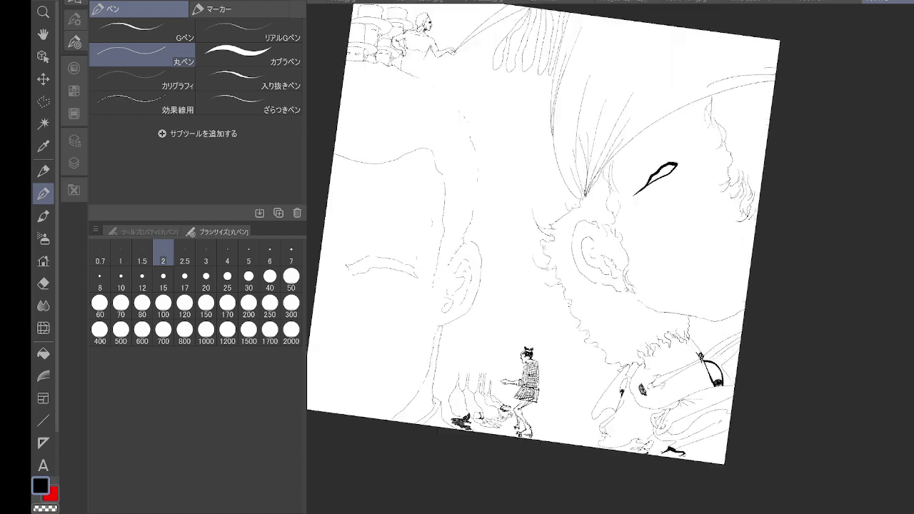
pyautogui.scroll(1, 741, 278)
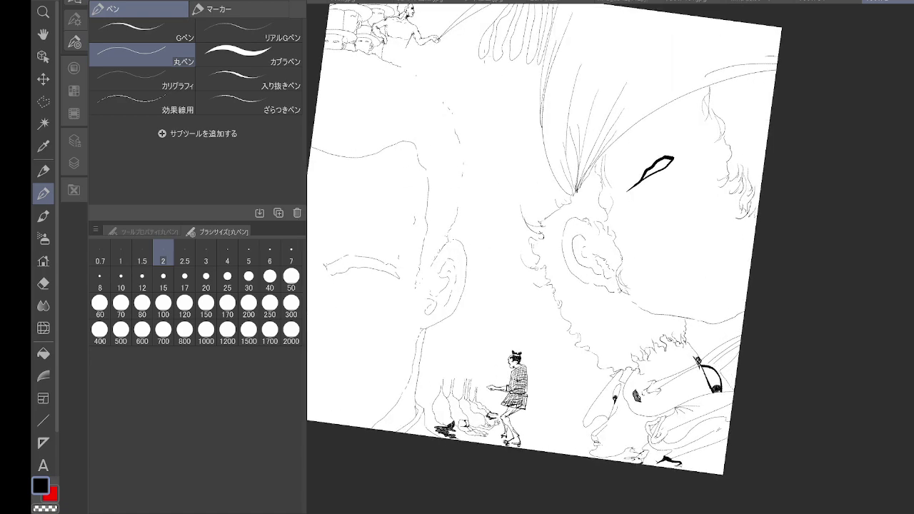
pyautogui.moveTo(495, 94); pyautogui.dragTo(511, 219)
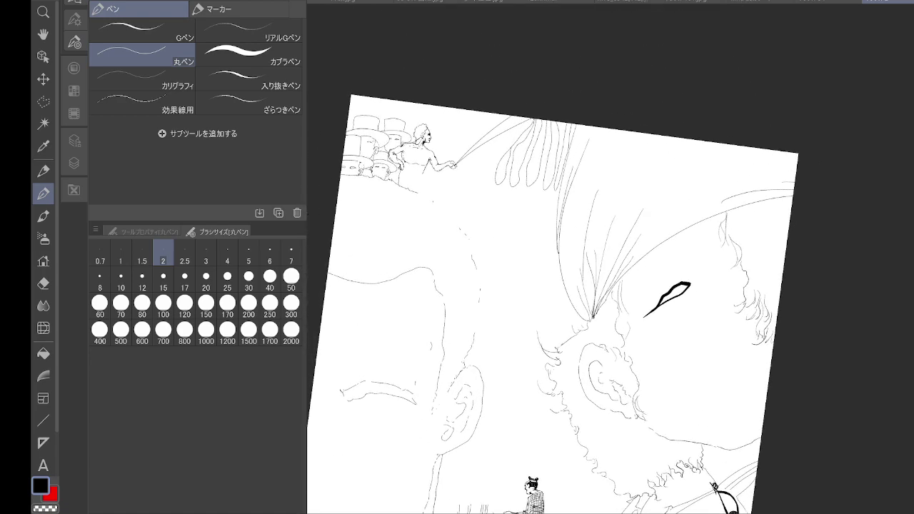
pyautogui.scroll(3, 511, 219)
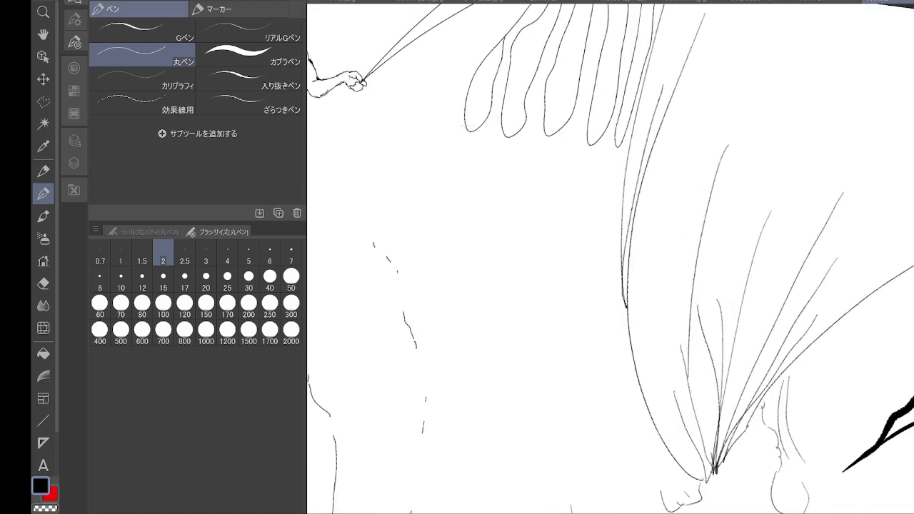
pyautogui.moveTo(465, 124)
pyautogui.mouseDown()
pyautogui.moveTo(459, 152)
pyautogui.moveTo(482, 142)
pyautogui.mouseUp()
pyautogui.hotkey('ctrl', 'z')
pyautogui.moveTo(610, 258); pyautogui.dragTo(644, 286)
pyautogui.scroll(5, 492, 208)
pyautogui.hotkey('ctrl', '@')
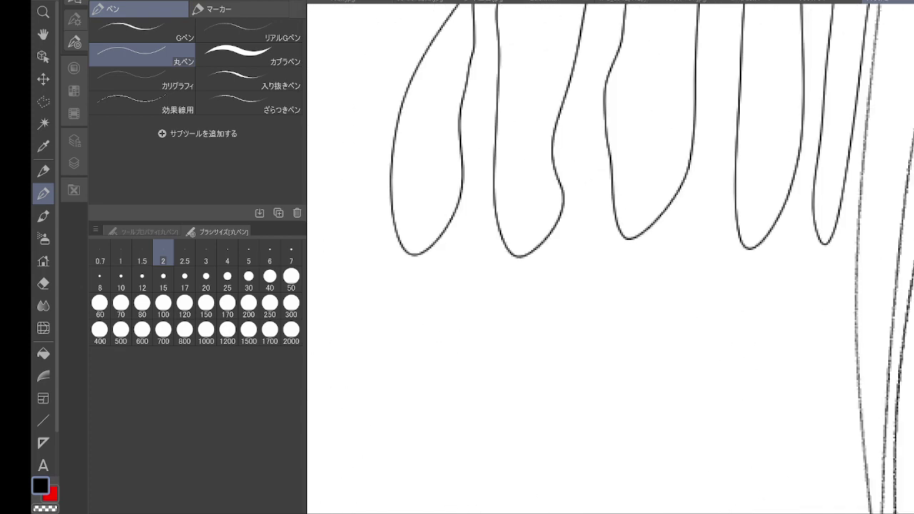
pyautogui.moveTo(395, 226)
pyautogui.mouseDown()
pyautogui.moveTo(390, 243)
pyautogui.moveTo(431, 277)
pyautogui.moveTo(442, 227)
pyautogui.mouseUp()
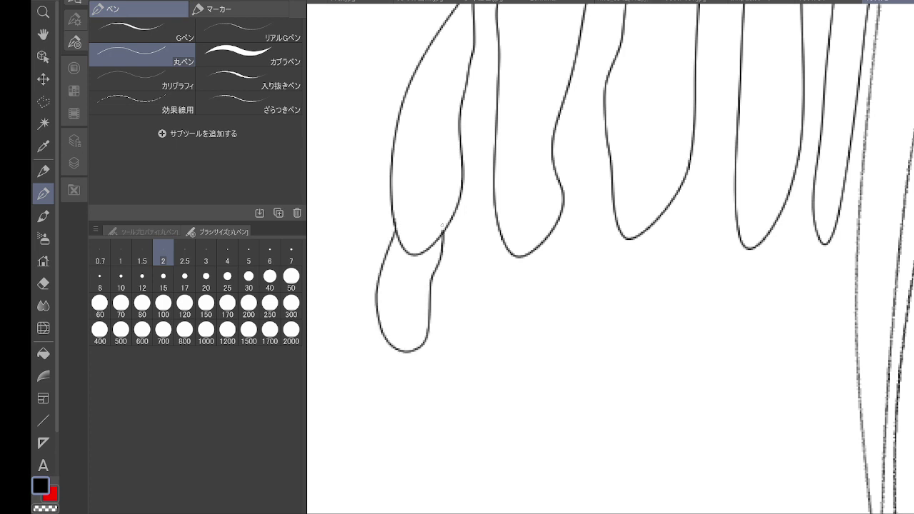
pyautogui.moveTo(383, 327)
pyautogui.mouseDown()
pyautogui.moveTo(420, 450)
pyautogui.moveTo(430, 313)
pyautogui.mouseUp()
pyautogui.moveTo(390, 420)
pyautogui.mouseDown()
pyautogui.moveTo(387, 456)
pyautogui.moveTo(457, 433)
pyautogui.moveTo(451, 421)
pyautogui.mouseUp()
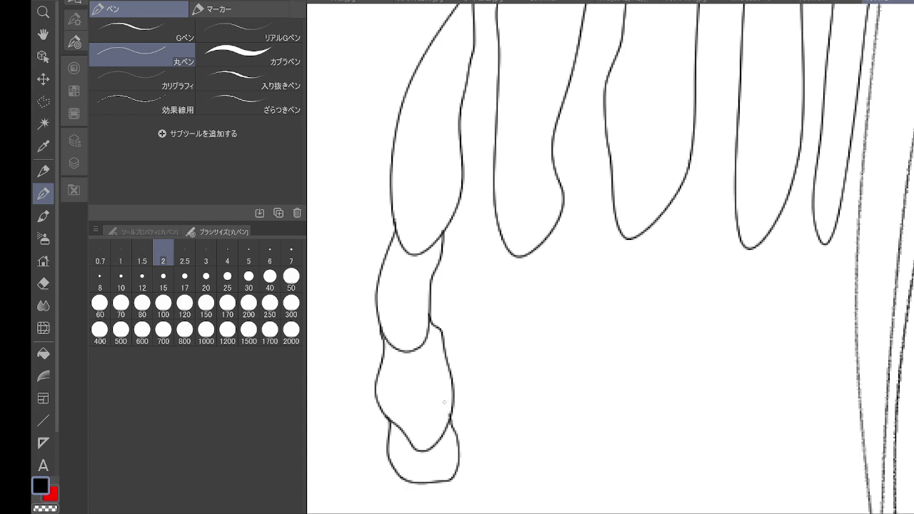
pyautogui.scroll(-5, 524, 314)
pyautogui.scroll(1, 525, 314)
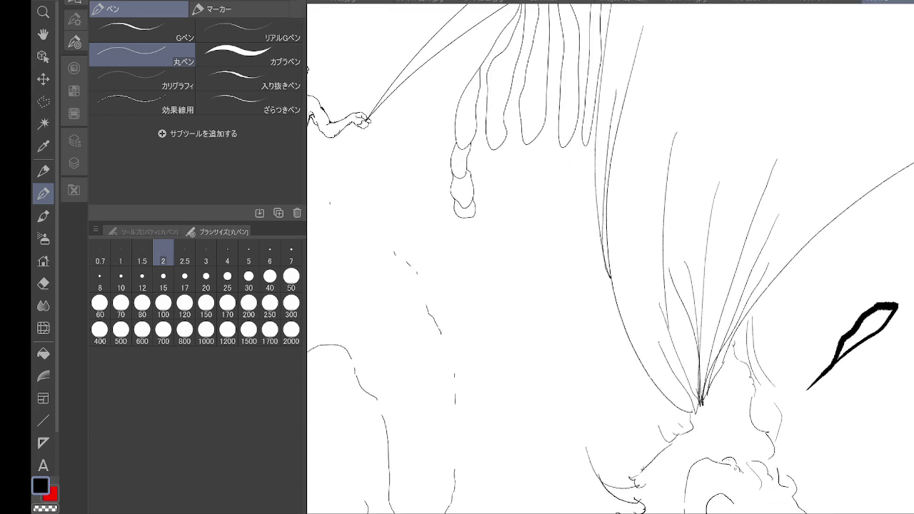
pyautogui.scroll(4, 476, 225)
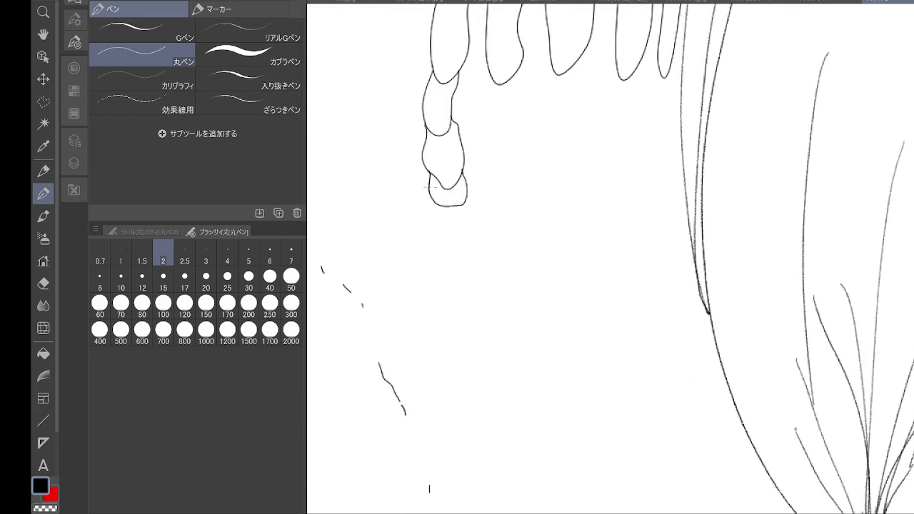
# - Extend the leftmost hanging strand downward with two elongated rounded segments in round pen size 2, and undo the last stray mark
pyautogui.moveTo(428, 186)
pyautogui.mouseDown()
pyautogui.moveTo(427, 201)
pyautogui.moveTo(477, 264)
pyautogui.moveTo(468, 203)
pyautogui.mouseUp()
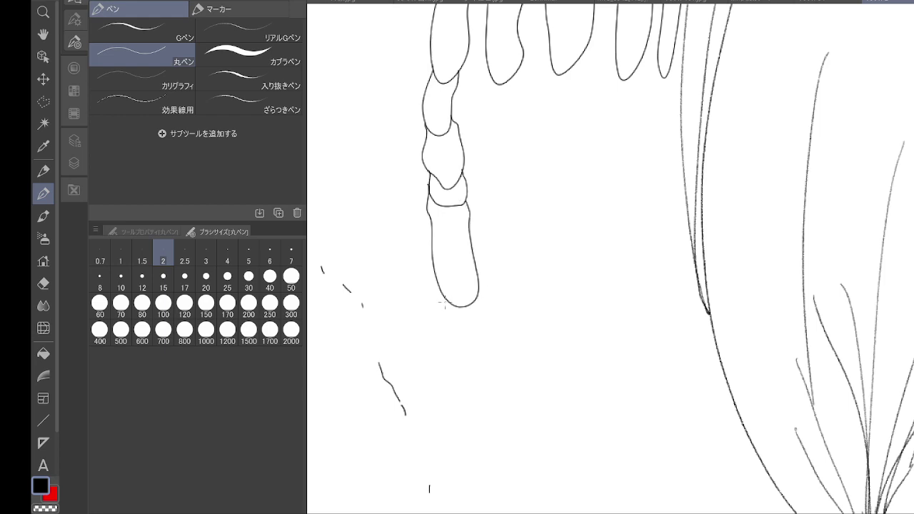
pyautogui.moveTo(440, 297)
pyautogui.mouseDown()
pyautogui.moveTo(486, 342)
pyautogui.moveTo(477, 294)
pyautogui.mouseUp()
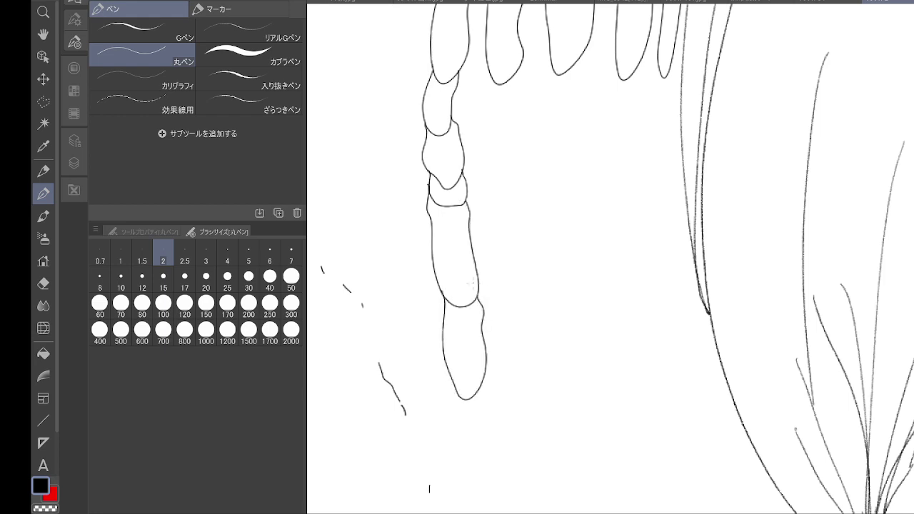
pyautogui.scroll(-5, 522, 87)
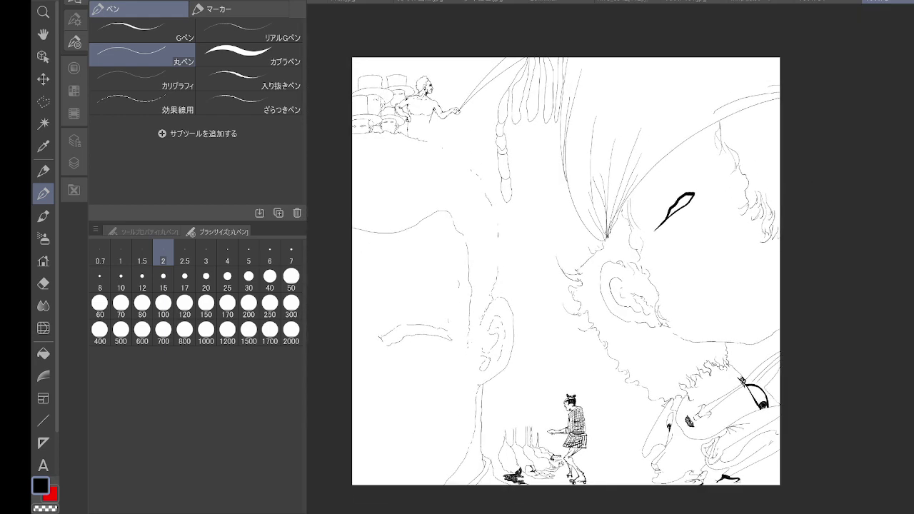
pyautogui.scroll(2, 561, 250)
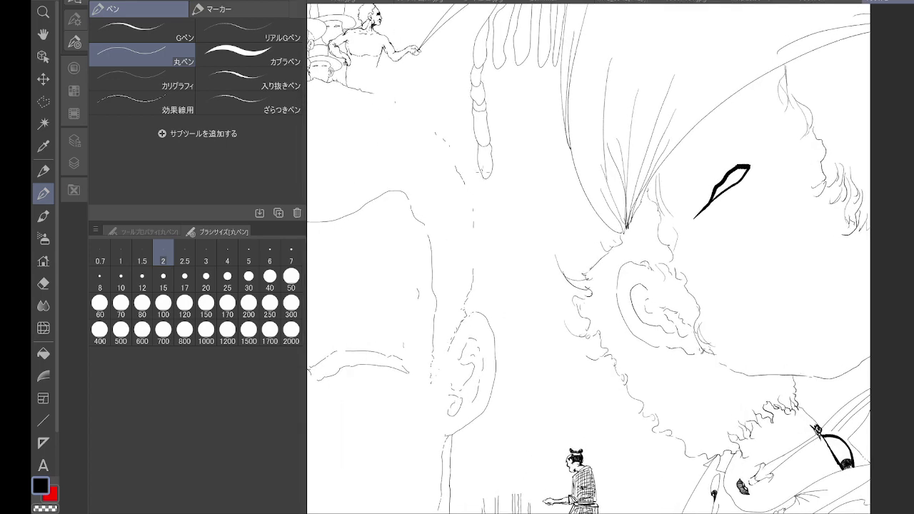
pyautogui.hotkey('ctrl', 'z')
# - Continue the leftmost strand with a chain of overlapping rounded segments down to just above the left ear
pyautogui.scroll(3, 504, 176)
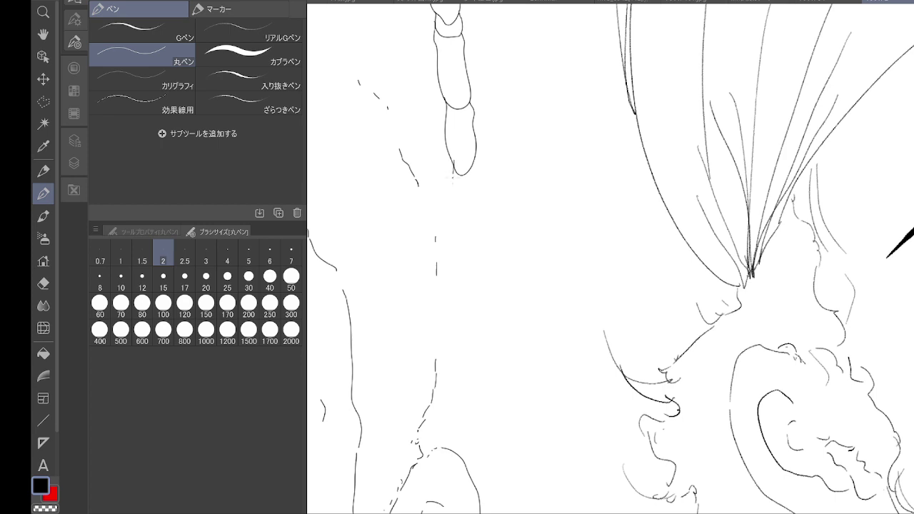
pyautogui.moveTo(452, 176)
pyautogui.mouseDown()
pyautogui.moveTo(465, 234)
pyautogui.moveTo(476, 173)
pyautogui.mouseUp()
pyautogui.moveTo(448, 229)
pyautogui.mouseDown()
pyautogui.moveTo(452, 279)
pyautogui.moveTo(485, 248)
pyautogui.moveTo(484, 226)
pyautogui.mouseUp()
pyautogui.moveTo(458, 281)
pyautogui.mouseDown()
pyautogui.moveTo(458, 332)
pyautogui.moveTo(488, 311)
pyautogui.moveTo(487, 287)
pyautogui.mouseUp()
pyautogui.moveTo(500, 342); pyautogui.dragTo(477, 167)
pyautogui.moveTo(493, 286); pyautogui.dragTo(501, 197)
pyautogui.moveTo(442, 74)
pyautogui.mouseDown()
pyautogui.moveTo(464, 142)
pyautogui.moveTo(472, 86)
pyautogui.mouseUp()
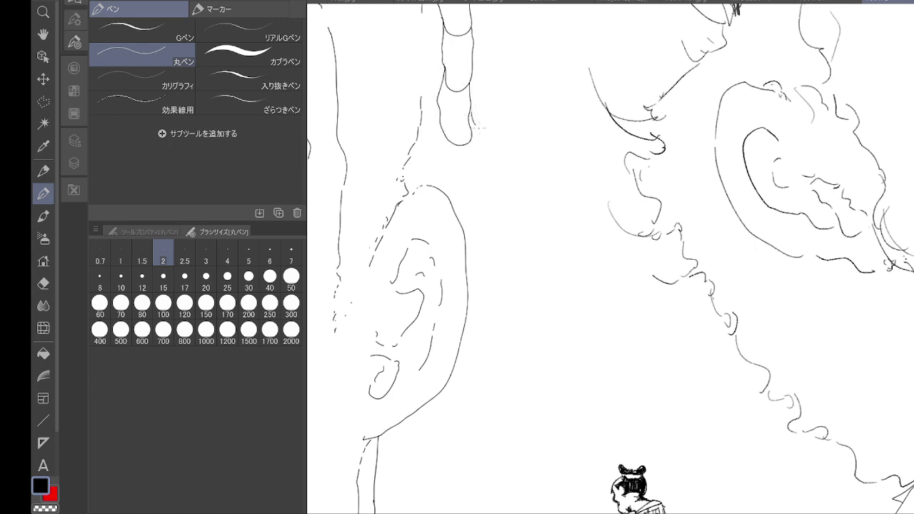
# - Draw the leftmost strand's lower segments along the outer edge of the left ear and join them to the leftmost thin line below
pyautogui.moveTo(472, 122)
pyautogui.mouseDown()
pyautogui.moveTo(467, 190)
pyautogui.moveTo(448, 143)
pyautogui.mouseUp()
pyautogui.moveTo(448, 152)
pyautogui.mouseDown()
pyautogui.moveTo(486, 305)
pyautogui.moveTo(485, 173)
pyautogui.mouseUp()
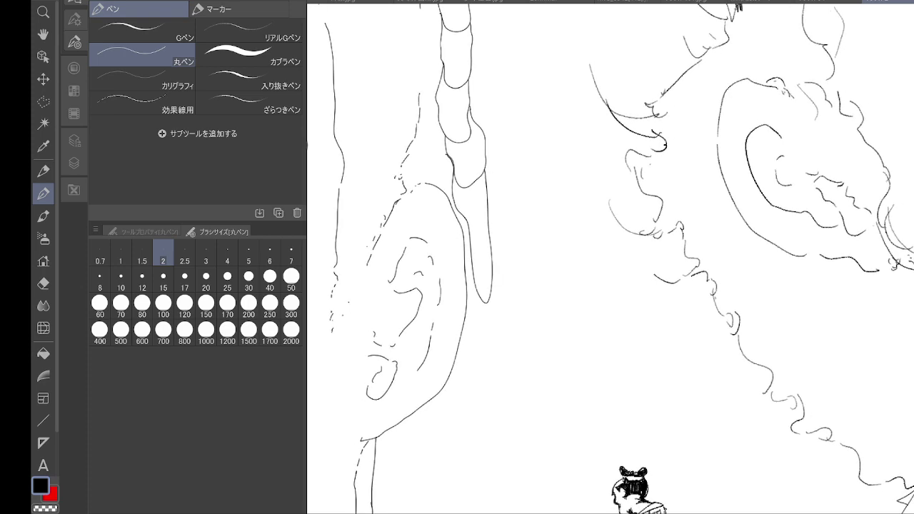
pyautogui.scroll(-4, 611, 259)
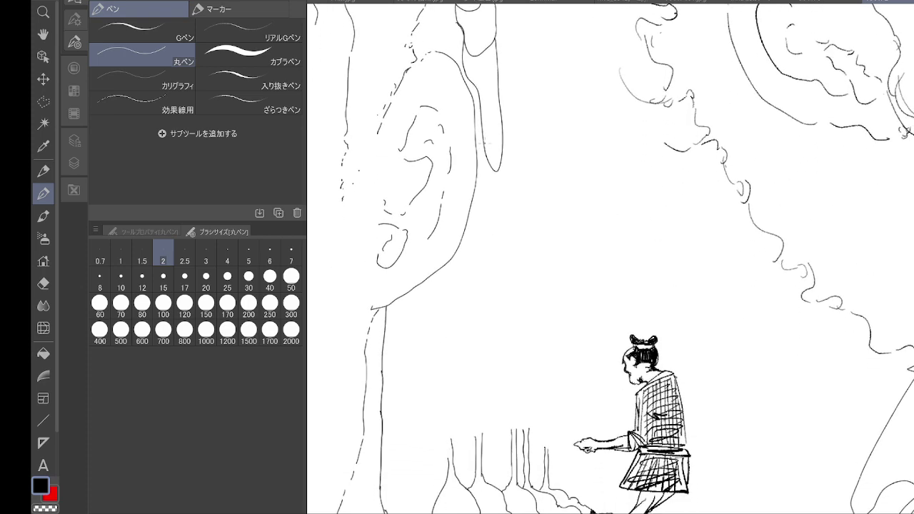
pyautogui.moveTo(486, 143)
pyautogui.mouseDown()
pyautogui.moveTo(476, 193)
pyautogui.moveTo(488, 239)
pyautogui.moveTo(500, 172)
pyautogui.mouseUp()
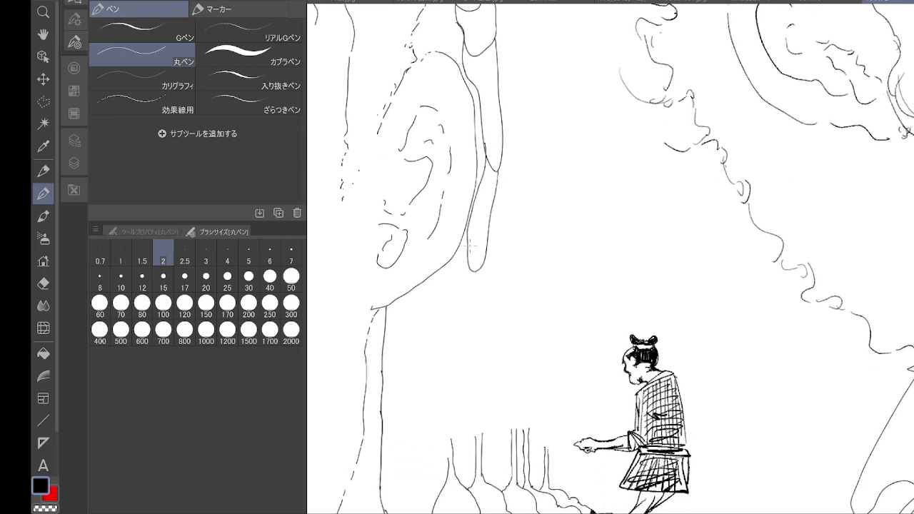
pyautogui.moveTo(468, 243)
pyautogui.mouseDown()
pyautogui.moveTo(447, 336)
pyautogui.moveTo(480, 270)
pyautogui.mouseUp()
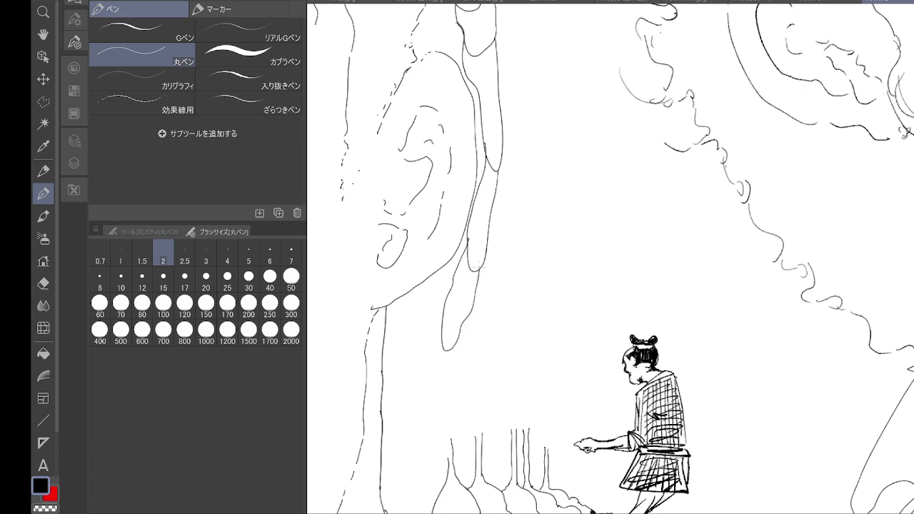
pyautogui.moveTo(442, 336)
pyautogui.mouseDown()
pyautogui.moveTo(437, 365)
pyautogui.moveTo(454, 394)
pyautogui.moveTo(458, 347)
pyautogui.mouseUp()
pyautogui.moveTo(440, 385); pyautogui.dragTo(450, 472)
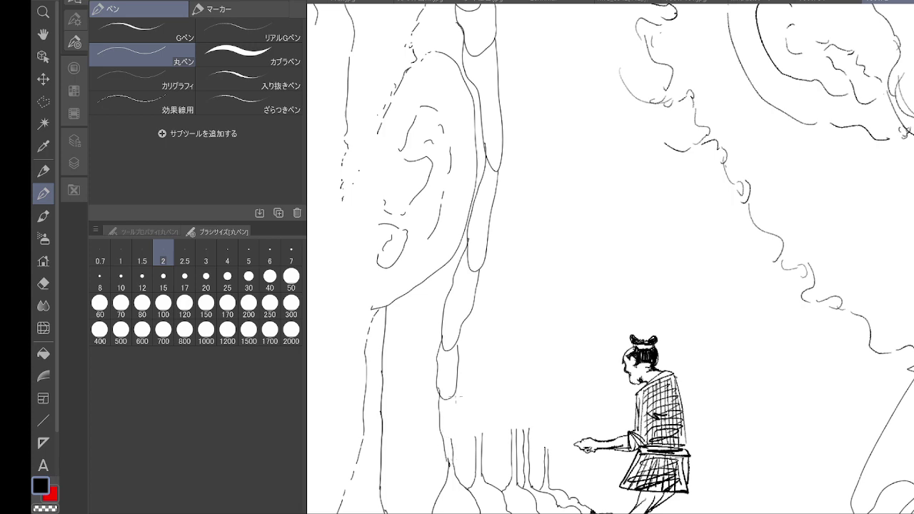
pyautogui.moveTo(457, 398); pyautogui.dragTo(447, 443)
# - Start a second segmented strand beside the finished one by drawing its upper rounded segments from the next hanging lock
pyautogui.hotkey('ctrl', '-')
pyautogui.hotkey('ctrl', '-')
pyautogui.hotkey('ctrl', '-')
pyautogui.hotkey('ctrl', '-')
pyautogui.hotkey('ctrl', '-')
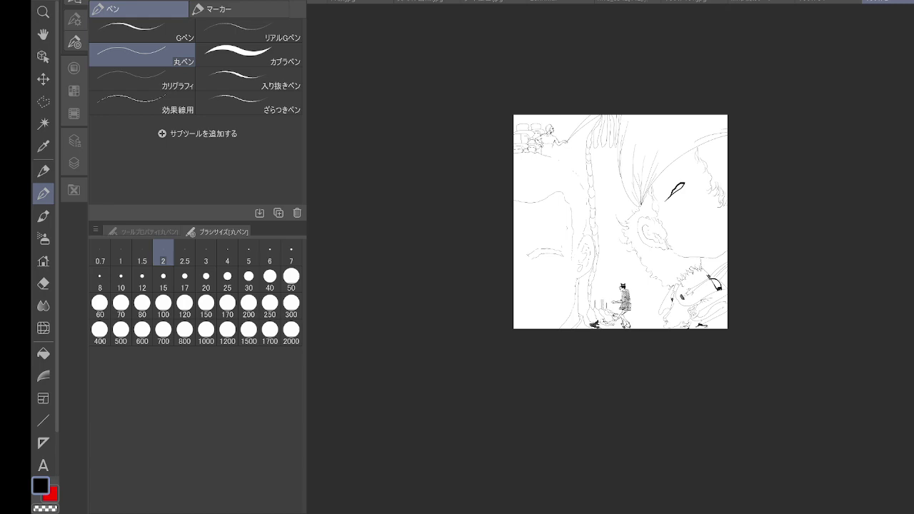
pyautogui.hotkey('ctrl', '+')
pyautogui.hotkey('ctrl', '+')
pyautogui.hotkey('ctrl', '+')
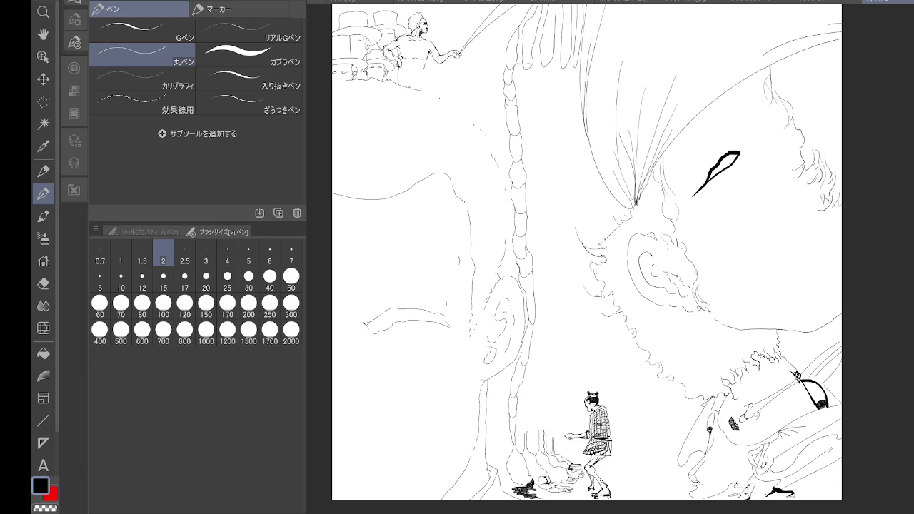
pyautogui.moveTo(522, 69)
pyautogui.mouseDown()
pyautogui.moveTo(526, 102)
pyautogui.moveTo(532, 70)
pyautogui.mouseUp()
pyautogui.moveTo(525, 84)
pyautogui.mouseDown()
pyautogui.moveTo(526, 146)
pyautogui.moveTo(539, 127)
pyautogui.moveTo(533, 99)
pyautogui.mouseUp()
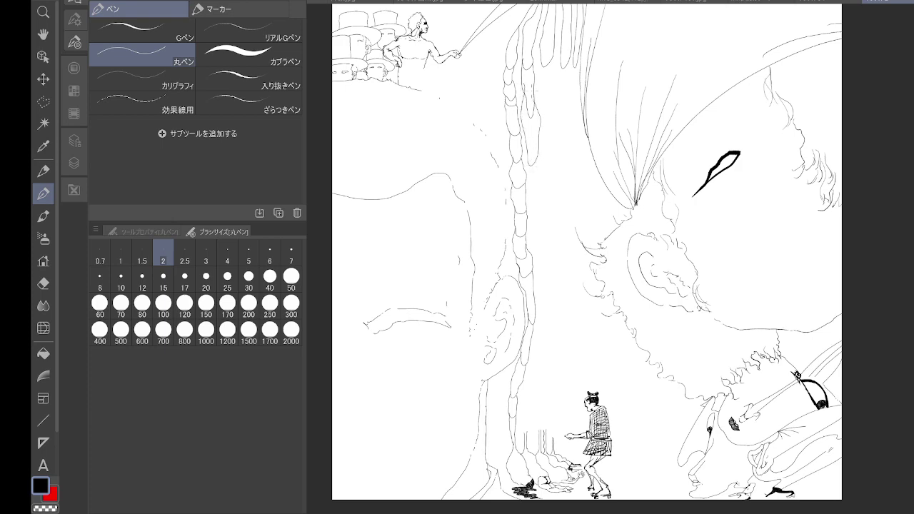
# - Continue the second strand parallel to the first with overlapping segments down to the upper part of the left ear
pyautogui.scroll(4, 559, 146)
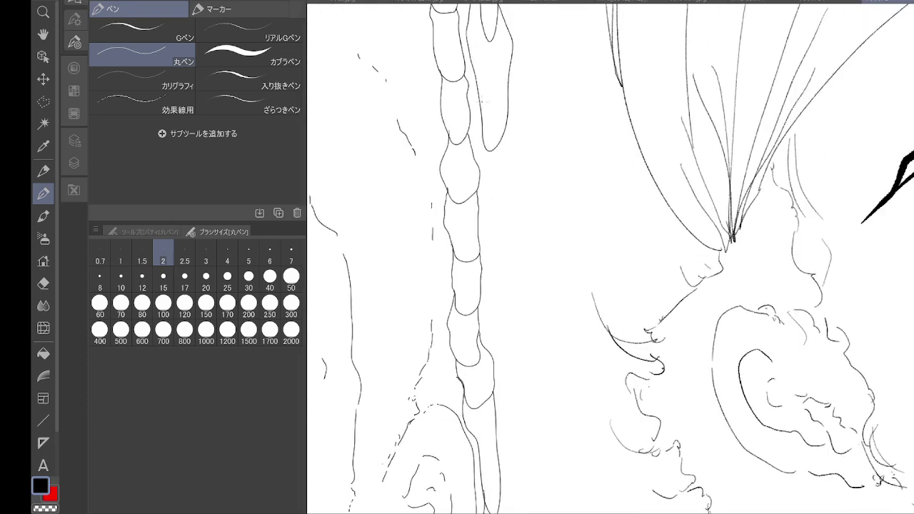
pyautogui.moveTo(480, 99)
pyautogui.mouseDown()
pyautogui.moveTo(497, 229)
pyautogui.moveTo(514, 146)
pyautogui.moveTo(507, 117)
pyautogui.mouseUp()
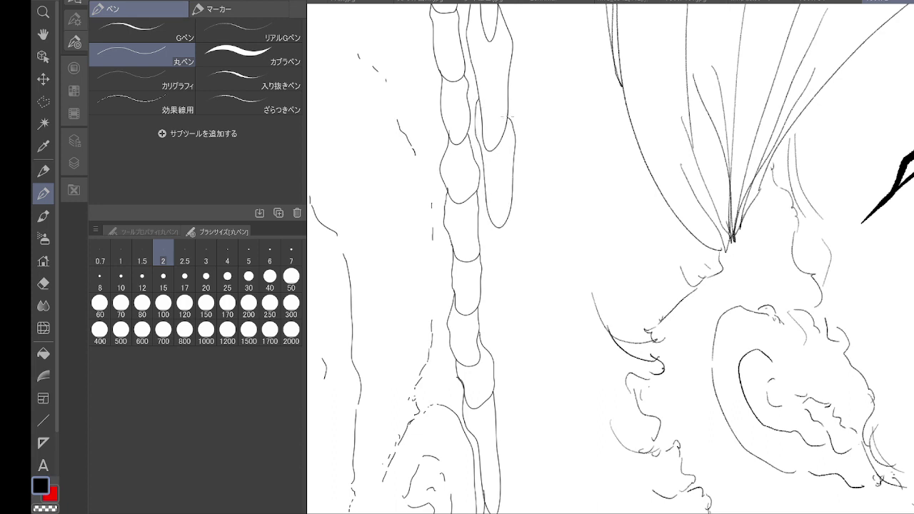
pyautogui.moveTo(484, 189)
pyautogui.mouseDown()
pyautogui.moveTo(487, 265)
pyautogui.moveTo(515, 247)
pyautogui.moveTo(510, 199)
pyautogui.mouseUp()
pyautogui.moveTo(487, 252)
pyautogui.mouseDown()
pyautogui.moveTo(498, 321)
pyautogui.moveTo(517, 308)
pyautogui.moveTo(515, 245)
pyautogui.mouseUp()
pyautogui.moveTo(489, 291)
pyautogui.mouseDown()
pyautogui.moveTo(492, 350)
pyautogui.moveTo(517, 327)
pyautogui.moveTo(484, 222)
pyautogui.moveTo(476, 132)
pyautogui.mouseUp()
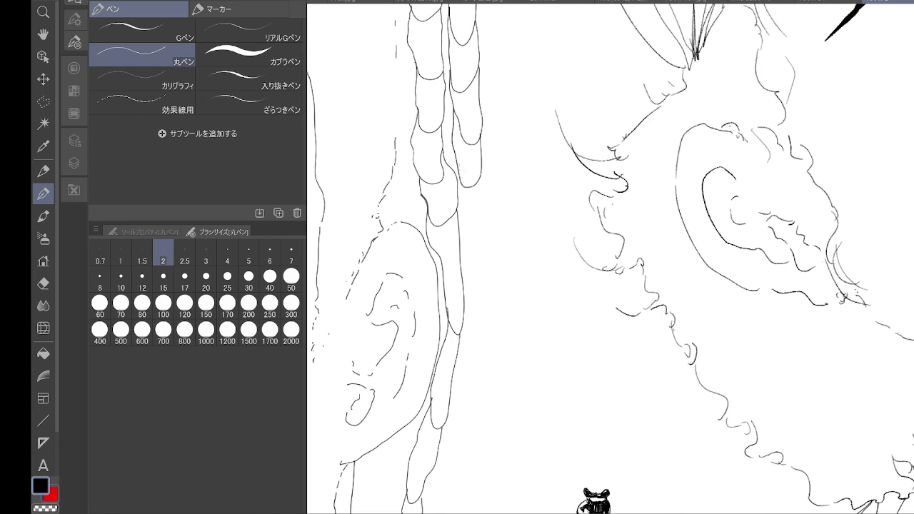
pyautogui.moveTo(460, 170)
pyautogui.mouseDown()
pyautogui.moveTo(468, 250)
pyautogui.moveTo(489, 257)
pyautogui.moveTo(485, 176)
pyautogui.mouseUp()
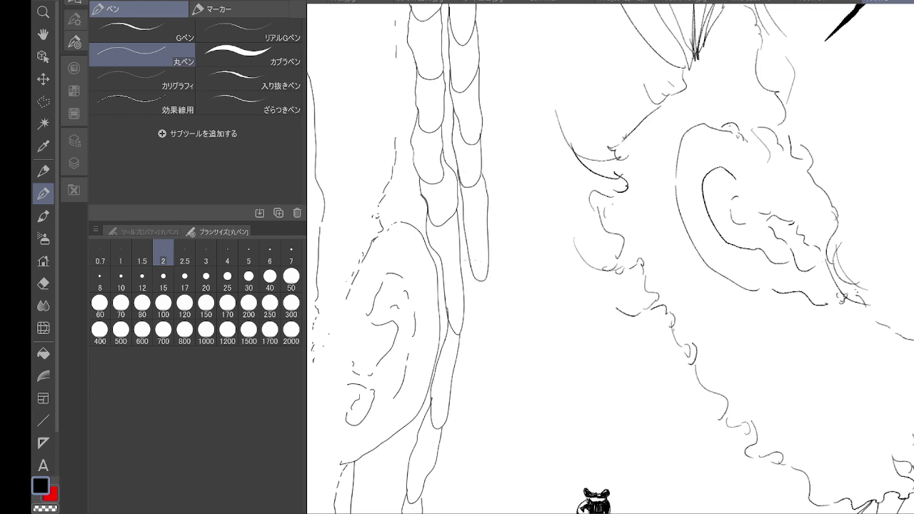
pyautogui.moveTo(468, 257)
pyautogui.mouseDown()
pyautogui.moveTo(467, 282)
pyautogui.moveTo(477, 347)
pyautogui.moveTo(497, 317)
pyautogui.moveTo(485, 271)
pyautogui.mouseUp()
# - Complete the second strand with tapering segments past the ear and connect it to the second thin line above the crawling figures
pyautogui.scroll(-5, 611, 259)
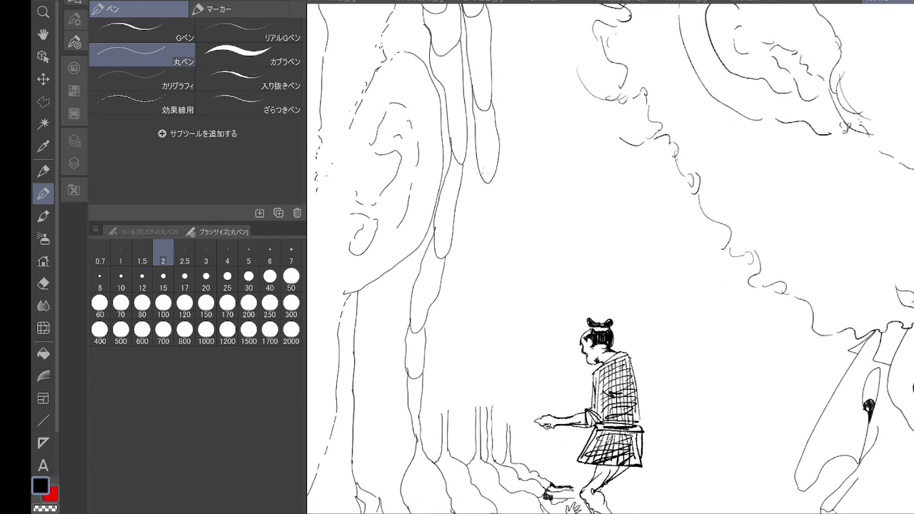
pyautogui.moveTo(477, 154)
pyautogui.mouseDown()
pyautogui.moveTo(464, 226)
pyautogui.moveTo(486, 248)
pyautogui.moveTo(498, 178)
pyautogui.mouseUp()
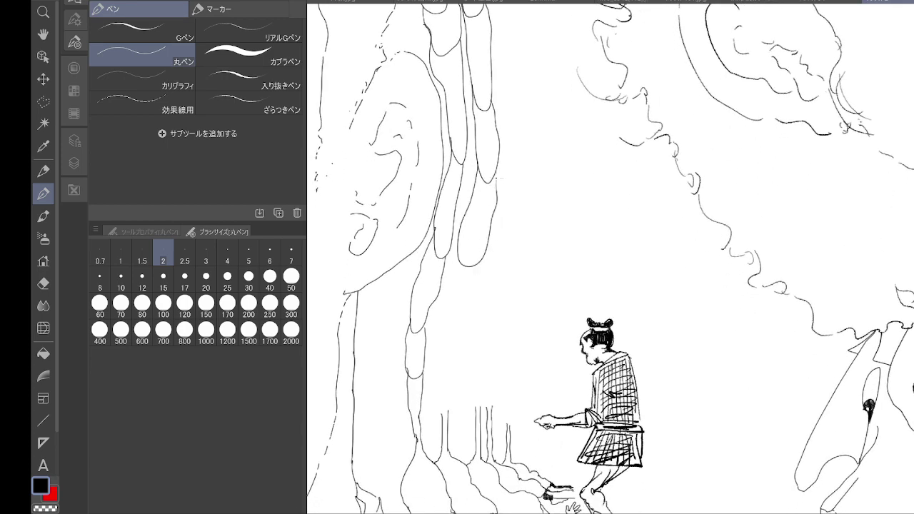
pyautogui.moveTo(457, 250)
pyautogui.mouseDown()
pyautogui.moveTo(448, 317)
pyautogui.moveTo(455, 350)
pyautogui.moveTo(484, 249)
pyautogui.mouseUp()
pyautogui.moveTo(442, 325); pyautogui.dragTo(441, 414)
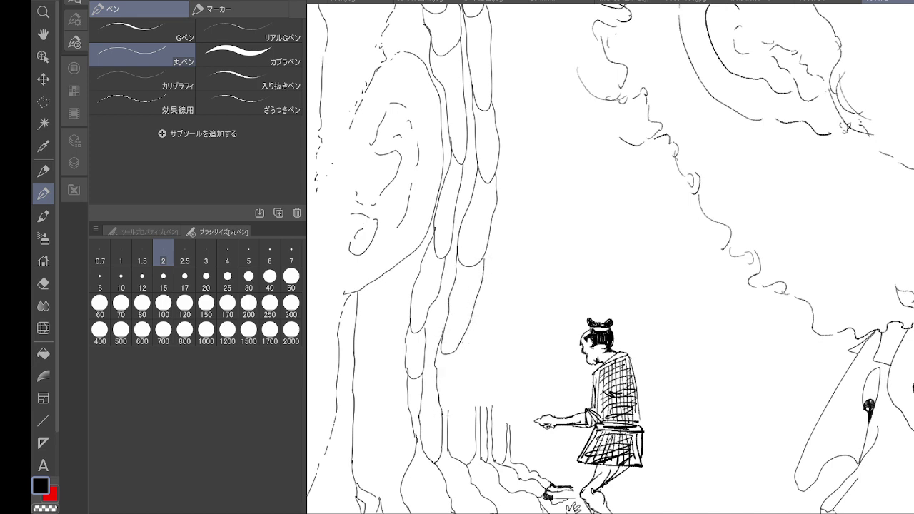
pyautogui.moveTo(462, 347); pyautogui.dragTo(449, 404)
# - Start the third segmented strand from the third hanging lock with several rounded segments beside the second strand
pyautogui.hotkey('ctrl', '-')
pyautogui.hotkey('ctrl', '-')
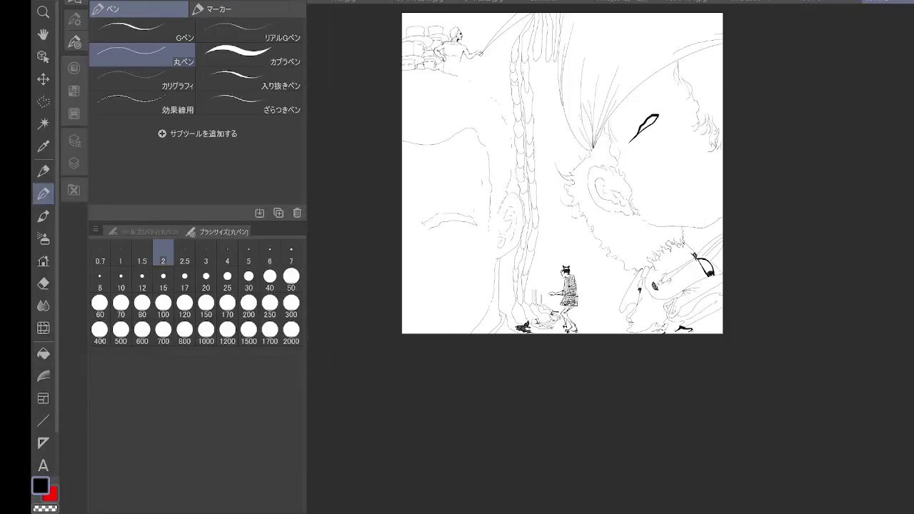
pyautogui.moveTo(562, 193); pyautogui.dragTo(561, 277)
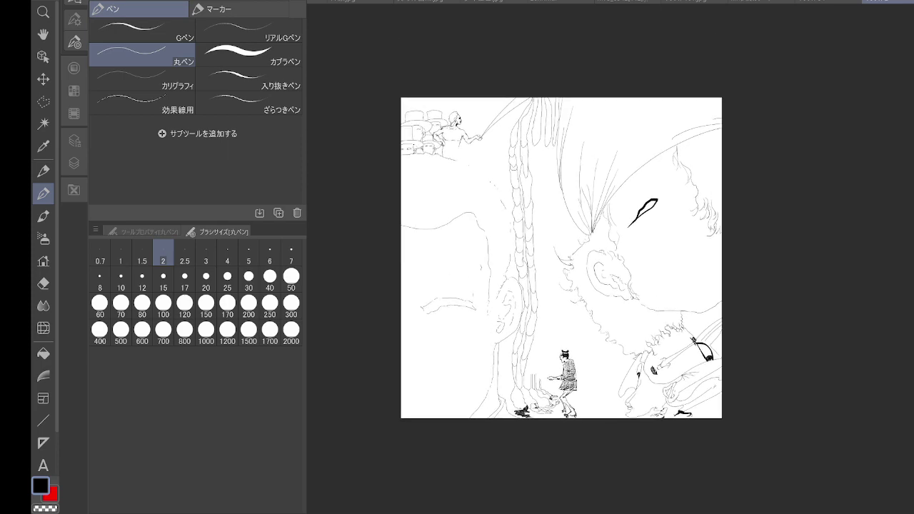
pyautogui.scroll(5, 560, 141)
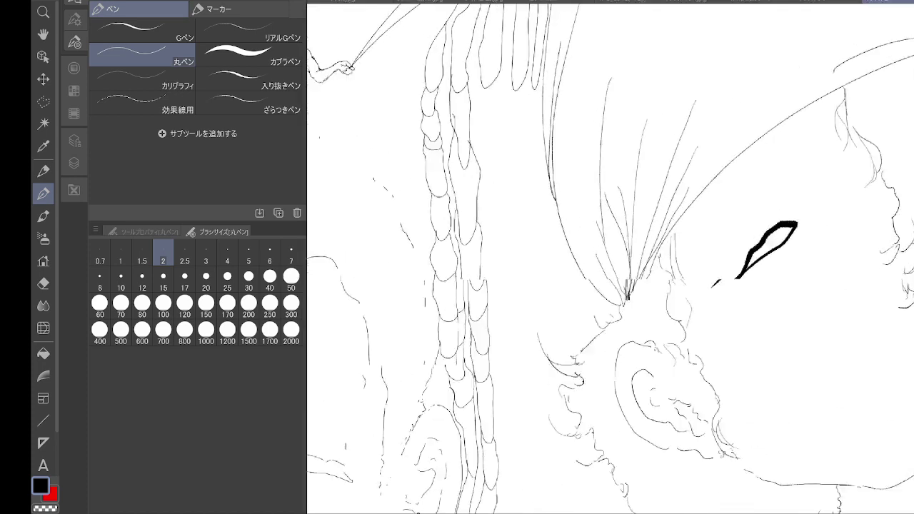
pyautogui.moveTo(599, 243); pyautogui.dragTo(607, 267)
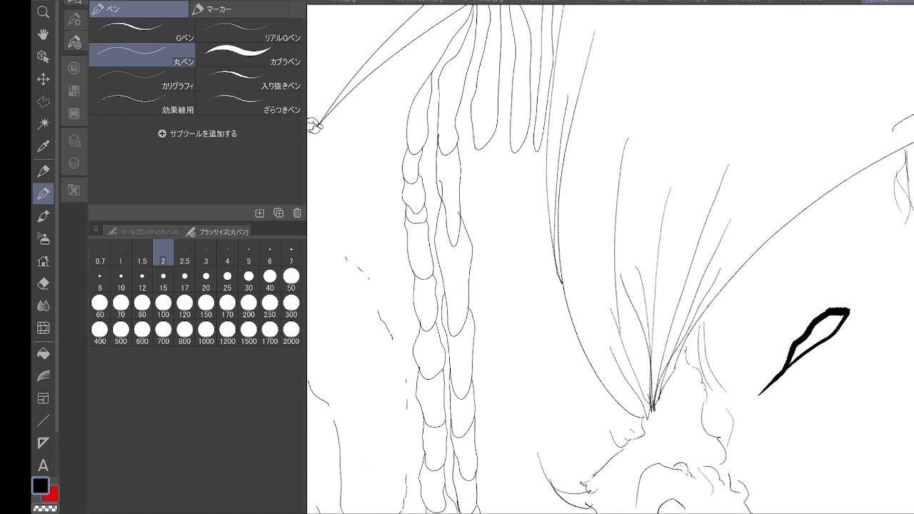
pyautogui.moveTo(473, 129)
pyautogui.mouseDown()
pyautogui.moveTo(477, 221)
pyautogui.moveTo(499, 182)
pyautogui.moveTo(498, 136)
pyautogui.mouseUp()
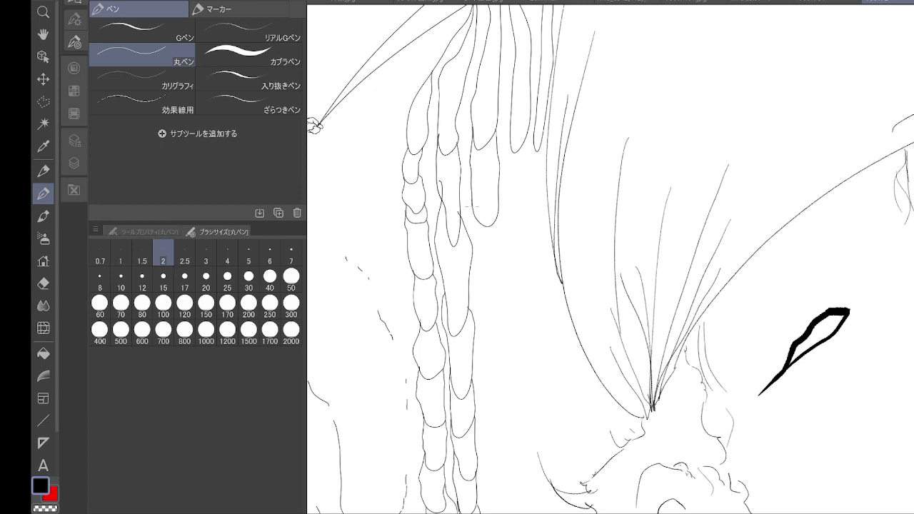
pyautogui.moveTo(472, 202)
pyautogui.mouseDown()
pyautogui.moveTo(482, 286)
pyautogui.moveTo(501, 206)
pyautogui.mouseUp()
pyautogui.moveTo(474, 264)
pyautogui.mouseDown()
pyautogui.moveTo(474, 293)
pyautogui.moveTo(493, 349)
pyautogui.moveTo(501, 265)
pyautogui.mouseUp()
# - Continue the third strand with overlapping elongated segments down to the level of the left ear
pyautogui.scroll(-4, 498, 265)
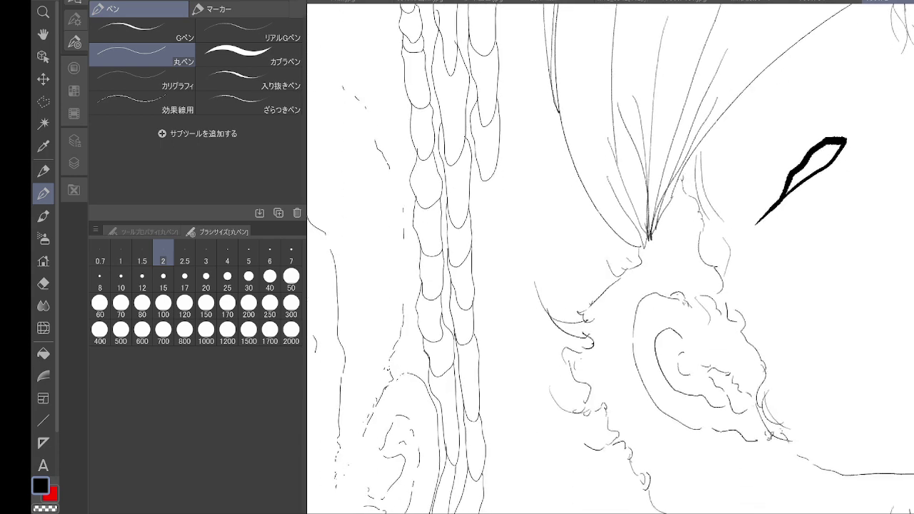
pyautogui.moveTo(478, 137)
pyautogui.mouseDown()
pyautogui.moveTo(474, 163)
pyautogui.moveTo(494, 234)
pyautogui.moveTo(503, 145)
pyautogui.mouseUp()
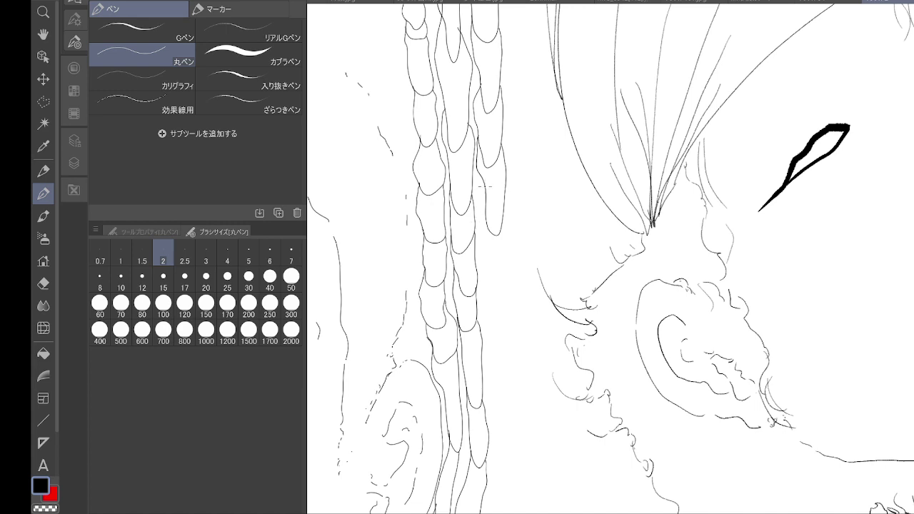
pyautogui.moveTo(484, 190)
pyautogui.mouseDown()
pyautogui.moveTo(481, 265)
pyautogui.moveTo(500, 265)
pyautogui.moveTo(503, 195)
pyautogui.mouseUp()
pyautogui.moveTo(482, 254)
pyautogui.mouseDown()
pyautogui.moveTo(484, 305)
pyautogui.moveTo(509, 284)
pyautogui.moveTo(503, 235)
pyautogui.mouseUp()
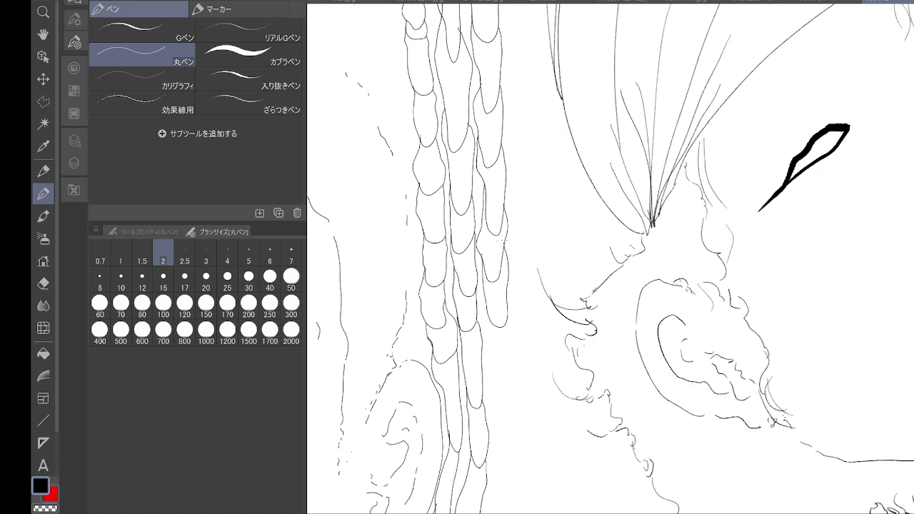
pyautogui.scroll(-5, 610, 259)
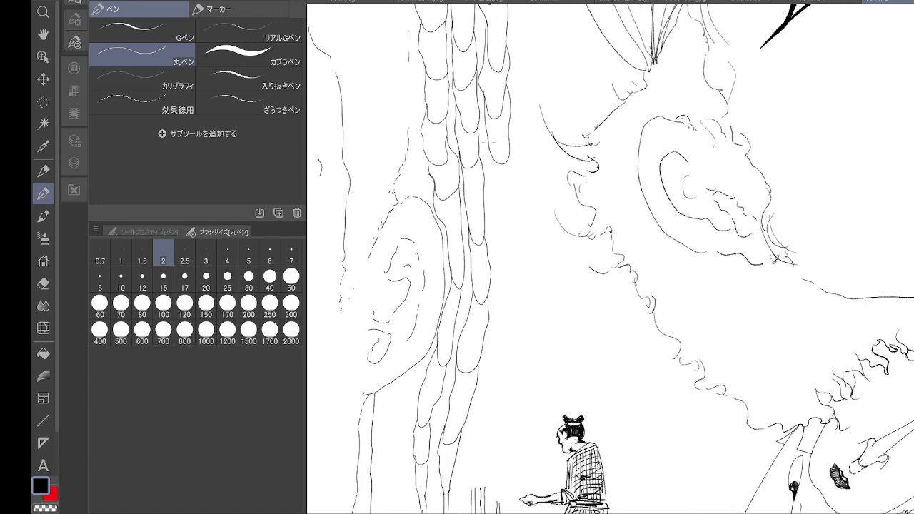
pyautogui.moveTo(489, 147)
pyautogui.mouseDown()
pyautogui.moveTo(493, 185)
pyautogui.moveTo(514, 217)
pyautogui.moveTo(507, 149)
pyautogui.mouseUp()
pyautogui.moveTo(493, 195)
pyautogui.mouseDown()
pyautogui.moveTo(494, 240)
pyautogui.moveTo(517, 261)
pyautogui.moveTo(516, 214)
pyautogui.mouseUp()
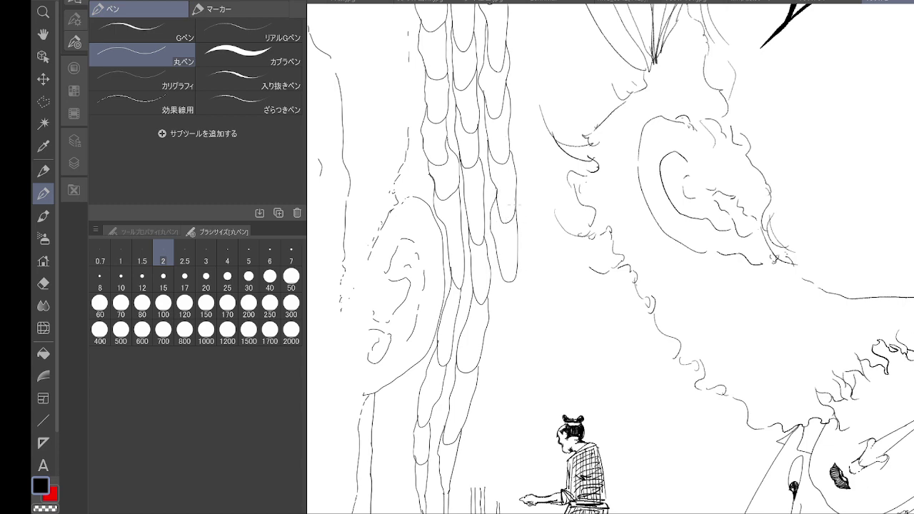
# - Complete the third strand with tapering segments past the left ear and connect it to the third thin line above the crawling figures
pyautogui.scroll(-3, 611, 259)
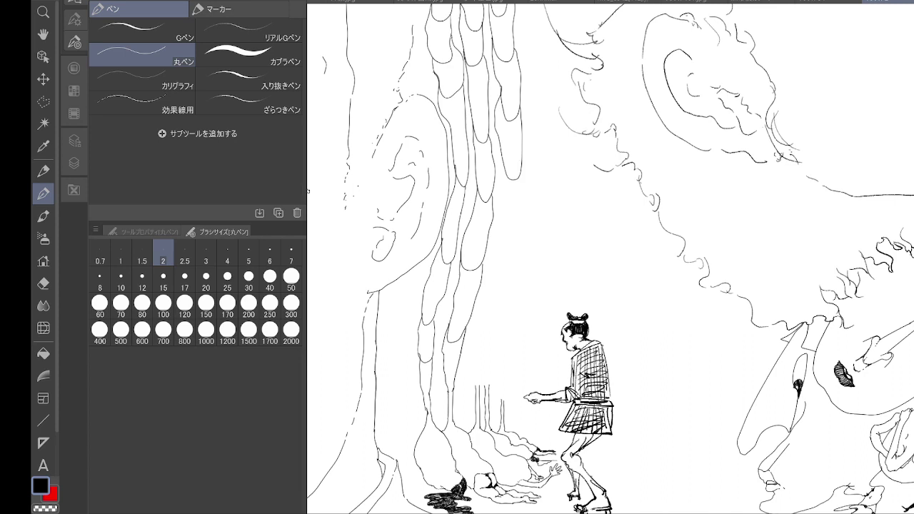
pyautogui.moveTo(503, 163)
pyautogui.mouseDown()
pyautogui.moveTo(500, 232)
pyautogui.moveTo(515, 231)
pyautogui.moveTo(520, 167)
pyautogui.mouseUp()
pyautogui.moveTo(501, 217)
pyautogui.mouseDown()
pyautogui.moveTo(487, 281)
pyautogui.moveTo(511, 289)
pyautogui.moveTo(516, 250)
pyautogui.mouseUp()
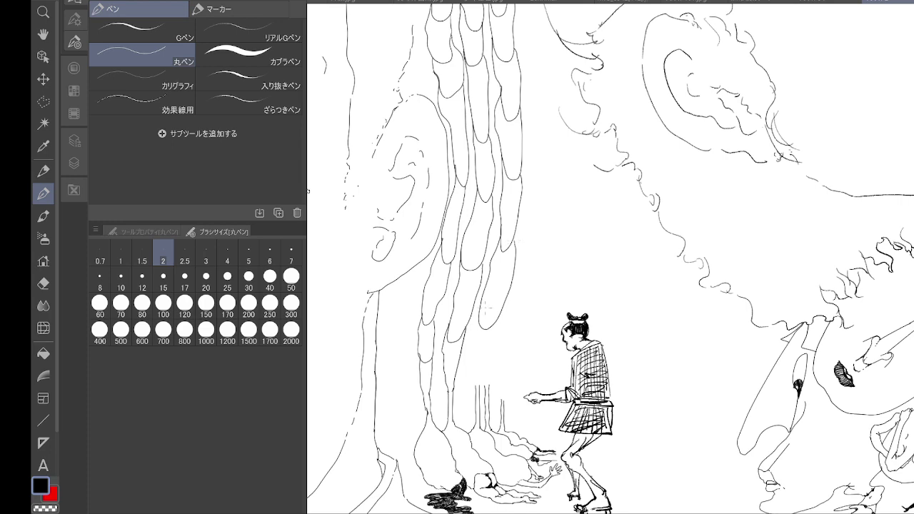
pyautogui.scroll(4, 520, 340)
pyautogui.moveTo(521, 340); pyautogui.dragTo(526, 266)
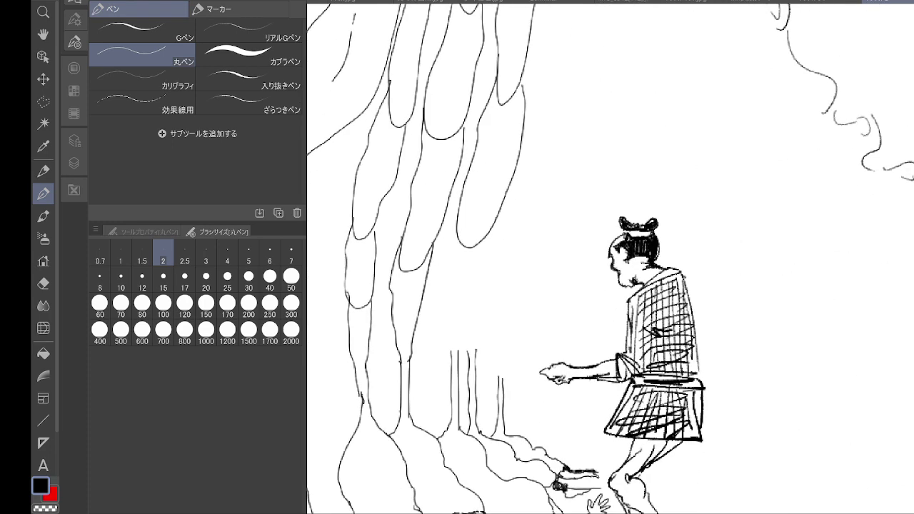
pyautogui.moveTo(447, 236)
pyautogui.mouseDown()
pyautogui.moveTo(451, 302)
pyautogui.moveTo(484, 241)
pyautogui.mouseUp()
pyautogui.moveTo(448, 284); pyautogui.dragTo(451, 356)
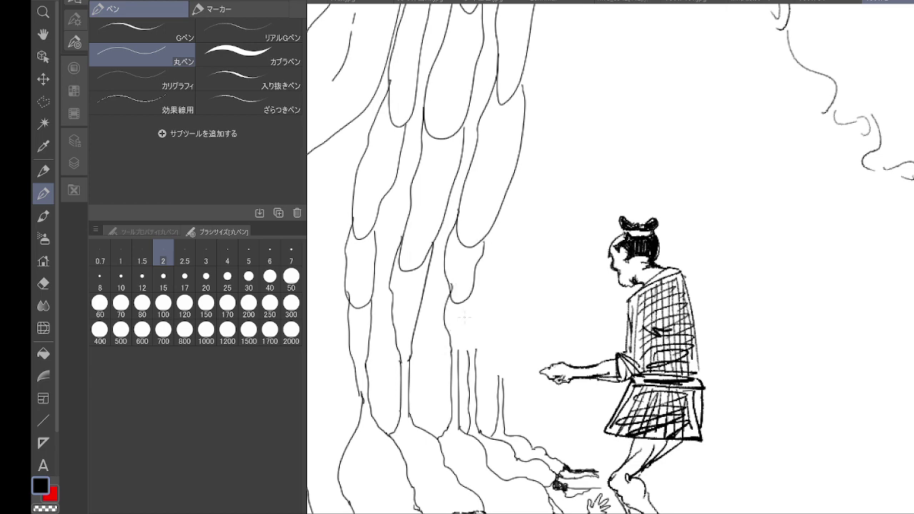
pyautogui.moveTo(473, 288); pyautogui.dragTo(458, 361)
# - Start the fourth segmented strand with a rounded segment below the fourth hanging lock
pyautogui.scroll(-5, 571, 237)
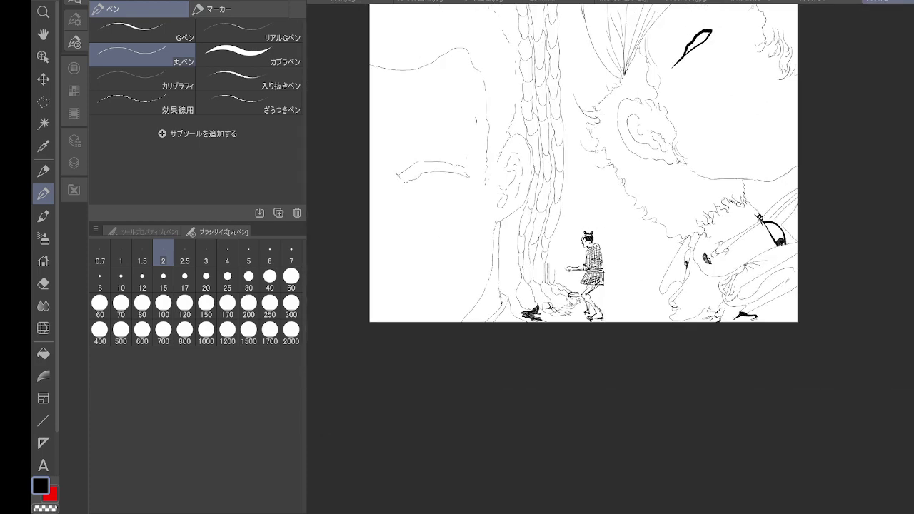
pyautogui.moveTo(600, 72)
pyautogui.mouseDown()
pyautogui.moveTo(537, 212)
pyautogui.moveTo(528, 254)
pyautogui.mouseUp()
pyautogui.hotkey('ctrl', 'z')
pyautogui.moveTo(607, 164); pyautogui.dragTo(561, 398)
pyautogui.scroll(5, 546, 129)
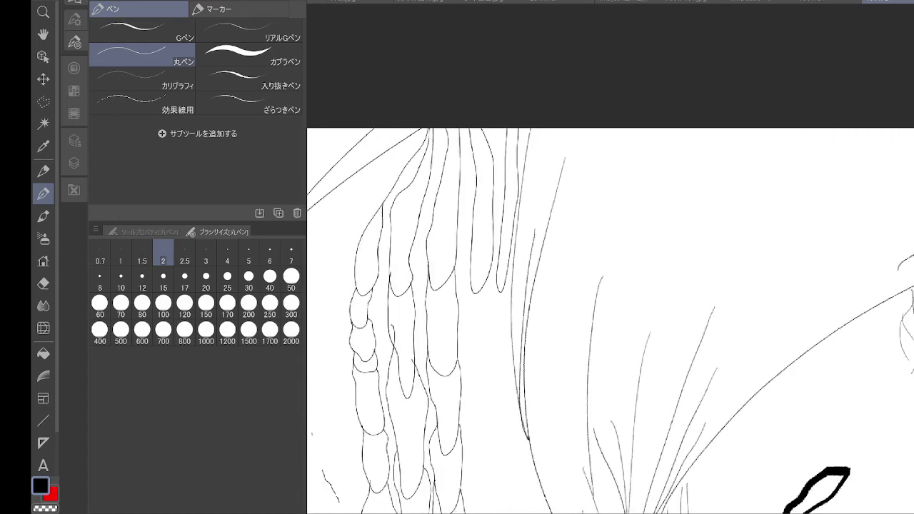
pyautogui.moveTo(457, 278)
pyautogui.mouseDown()
pyautogui.moveTo(446, 351)
pyautogui.moveTo(471, 368)
pyautogui.moveTo(471, 297)
pyautogui.mouseUp()
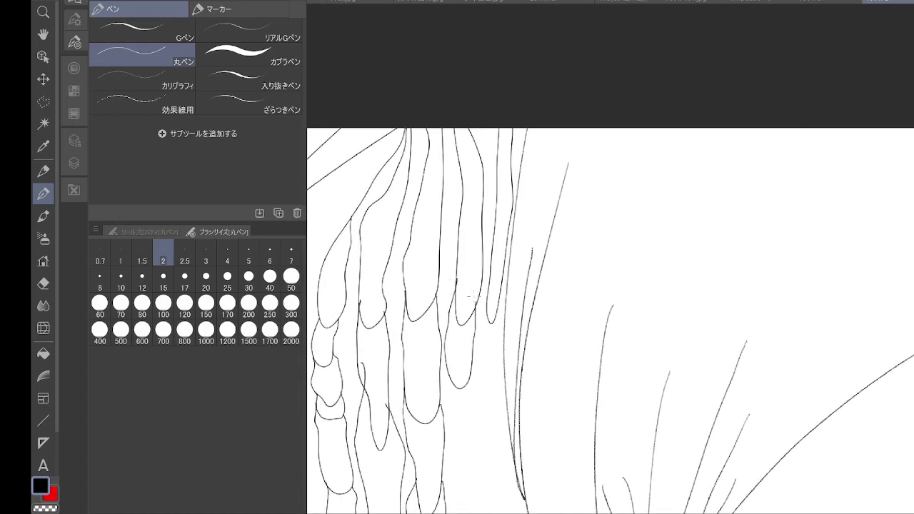
pyautogui.press('^')
pyautogui.press('^')
pyautogui.press('^')
pyautogui.moveTo(522, 253); pyautogui.dragTo(610, 127)
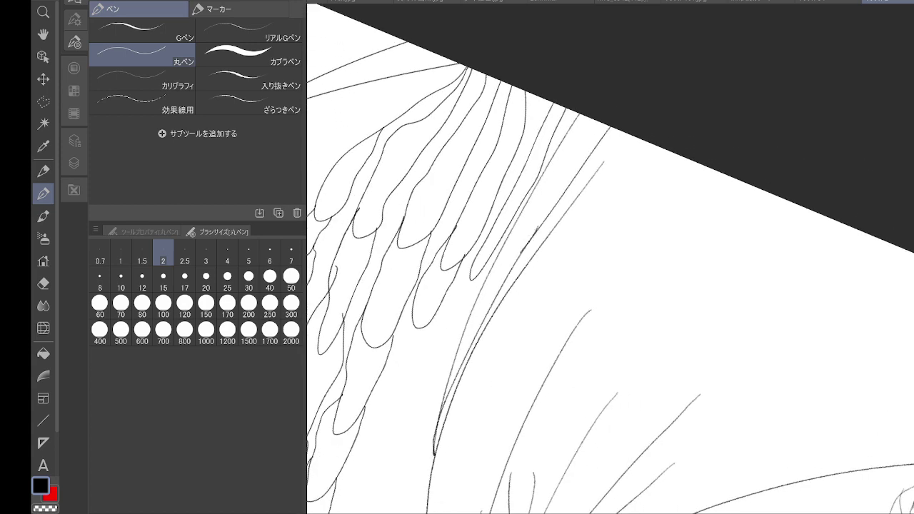
pyautogui.hotkey('ctrl', 'z')
pyautogui.press('-')
pyautogui.press('-')
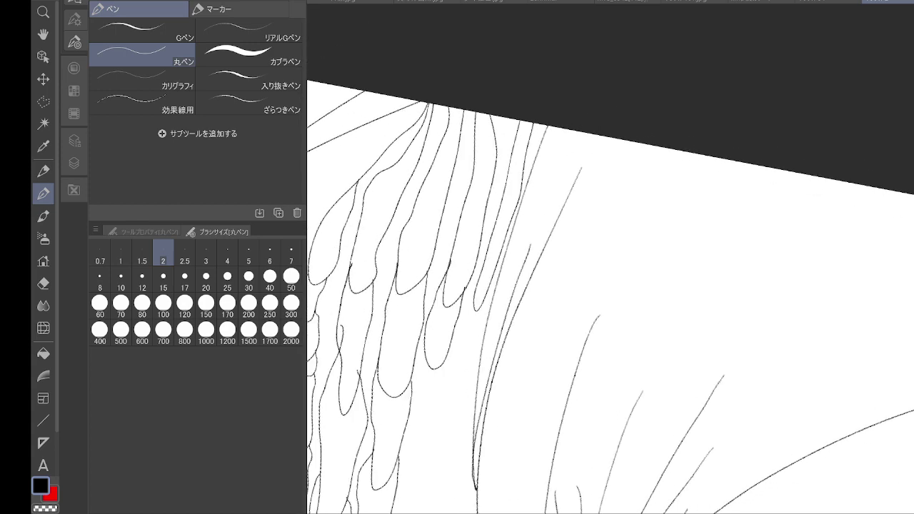
# - Continue the fourth strand downward with three elongated overlapping segments beside the third strand
pyautogui.moveTo(571, 357); pyautogui.dragTo(633, 203)
pyautogui.scroll(3, 562, 271)
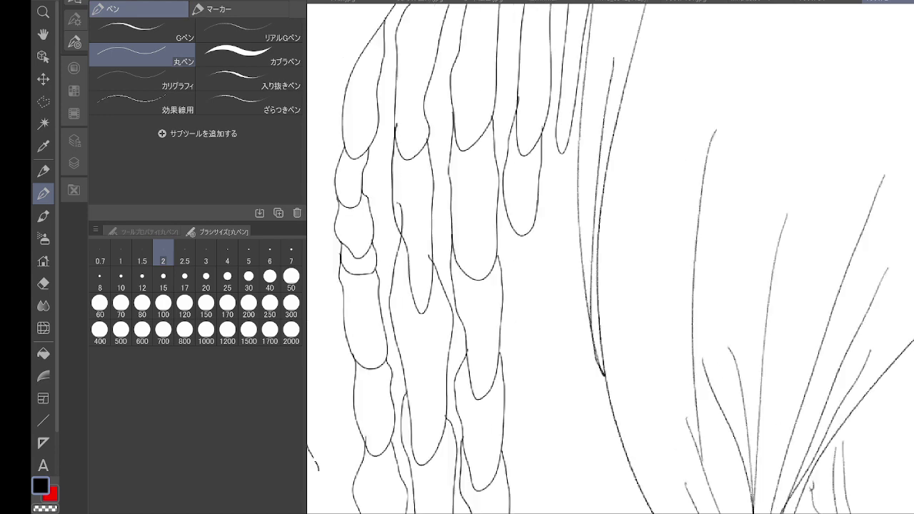
pyautogui.moveTo(488, 192)
pyautogui.mouseDown()
pyautogui.moveTo(508, 366)
pyautogui.moveTo(534, 275)
pyautogui.moveTo(531, 191)
pyautogui.mouseUp()
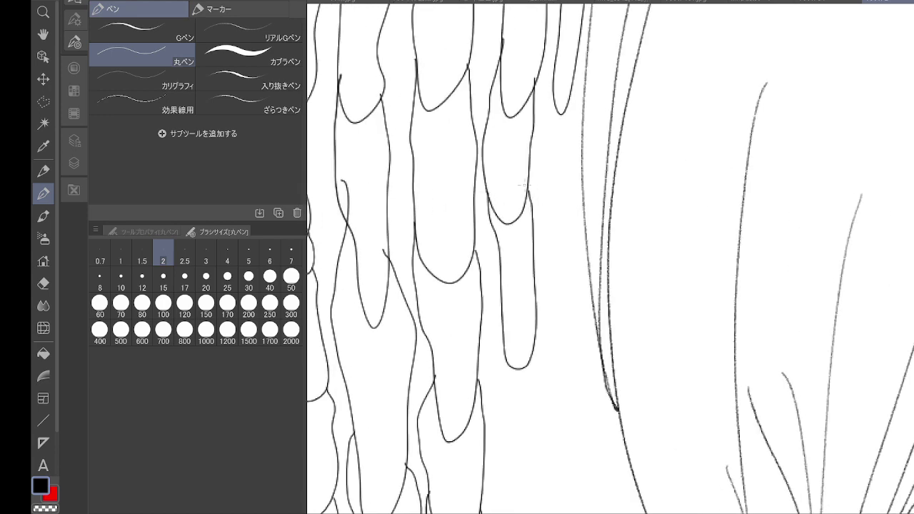
pyautogui.moveTo(536, 300)
pyautogui.mouseDown()
pyautogui.moveTo(521, 173)
pyautogui.moveTo(501, 120)
pyautogui.moveTo(457, 183)
pyautogui.moveTo(495, 378)
pyautogui.moveTo(511, 178)
pyautogui.moveTo(501, 154)
pyautogui.mouseUp()
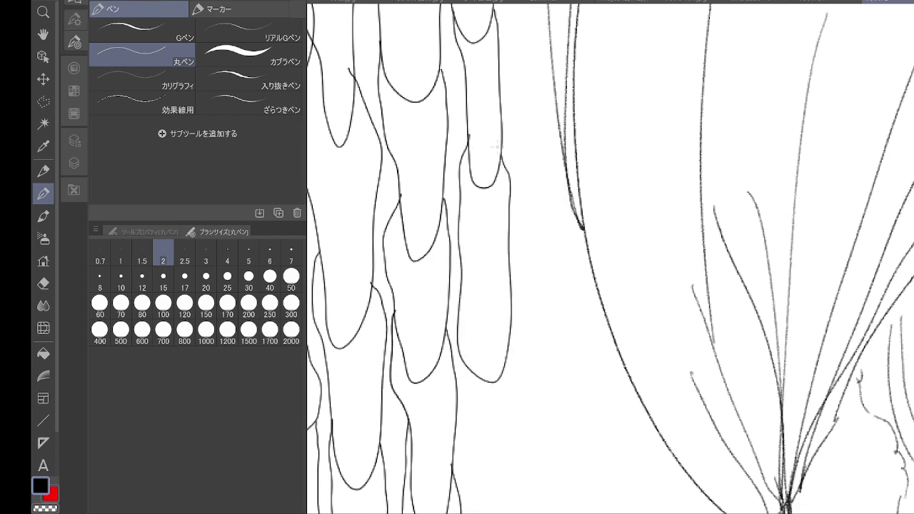
pyautogui.scroll(-6, 492, 147)
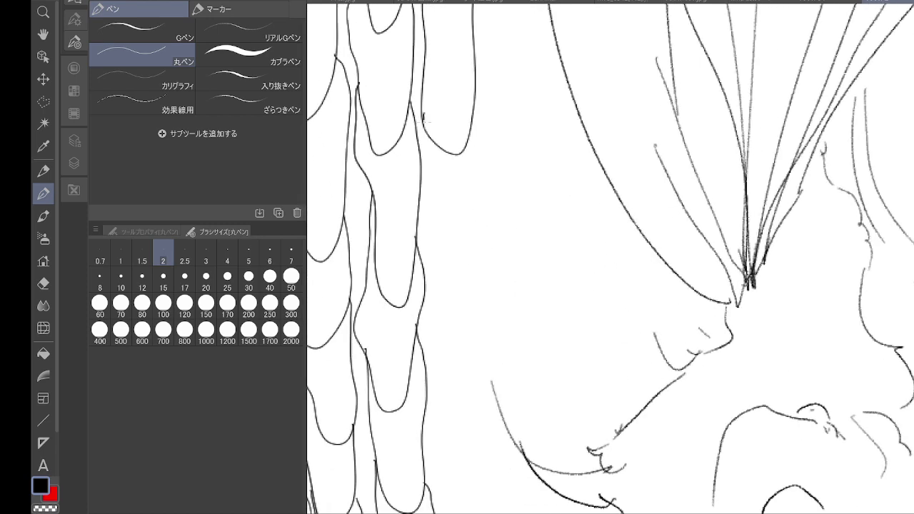
pyautogui.moveTo(424, 118)
pyautogui.mouseDown()
pyautogui.moveTo(442, 310)
pyautogui.moveTo(488, 324)
pyautogui.moveTo(484, 149)
pyautogui.moveTo(471, 121)
pyautogui.mouseUp()
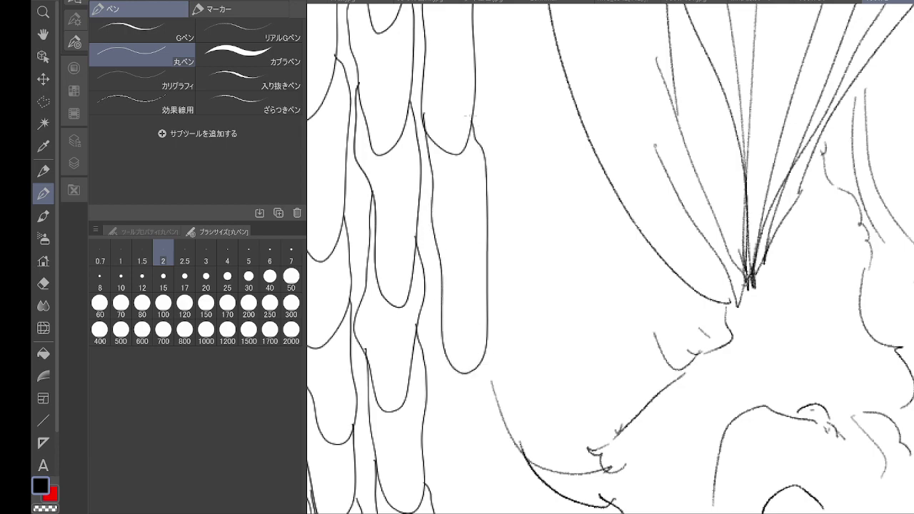
# - Extend the fourth strand with two narrower overlapping segments down to the upper part of the left ear
pyautogui.scroll(-4, 544, 283)
pyautogui.scroll(-4, 544, 282)
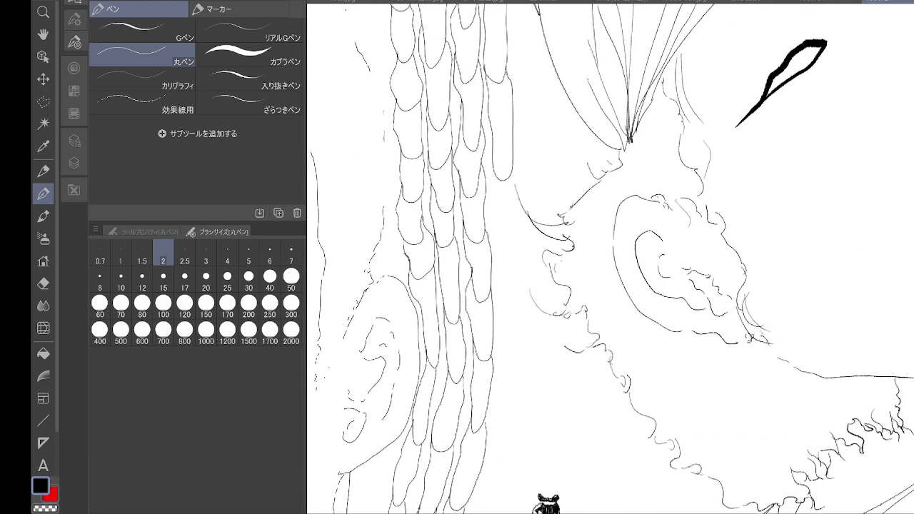
pyautogui.scroll(2, 549, 264)
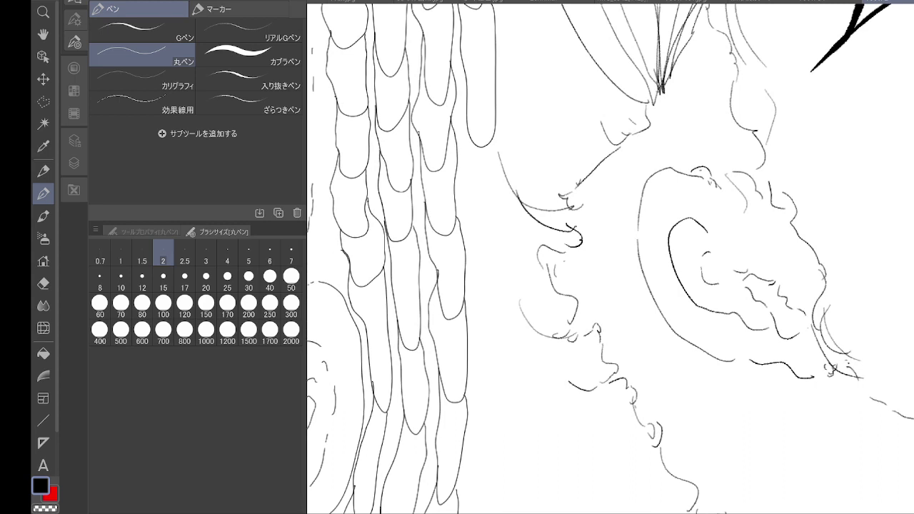
pyautogui.moveTo(467, 107)
pyautogui.mouseDown()
pyautogui.moveTo(462, 213)
pyautogui.moveTo(487, 231)
pyautogui.moveTo(494, 141)
pyautogui.mouseUp()
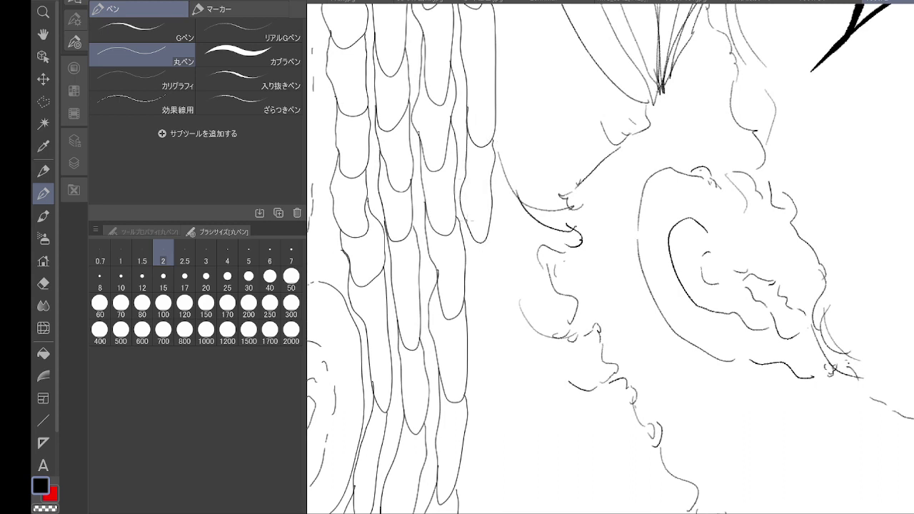
pyautogui.moveTo(468, 223)
pyautogui.mouseDown()
pyautogui.moveTo(481, 339)
pyautogui.moveTo(490, 218)
pyautogui.mouseUp()
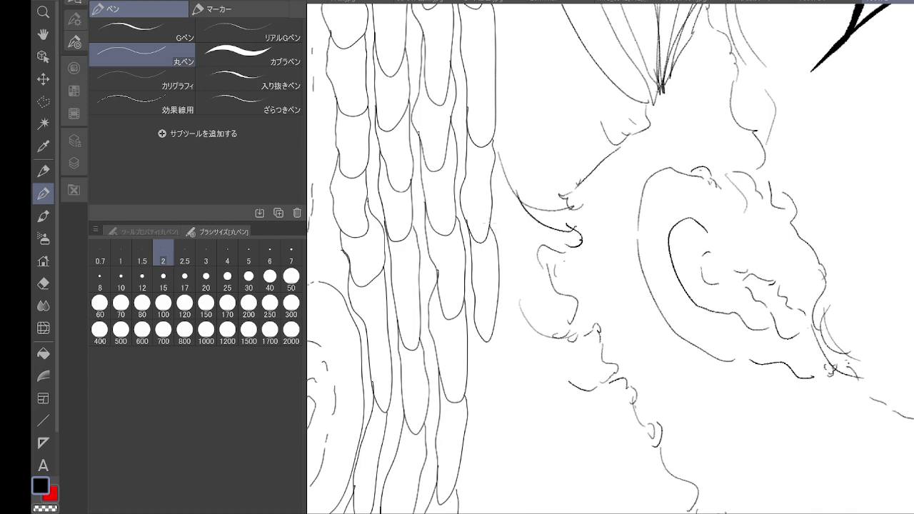
# - Complete the fourth strand with tapering segments past the ear and connect it to the fourth thin line above the crawling figures
pyautogui.scroll(-3, 487, 221)
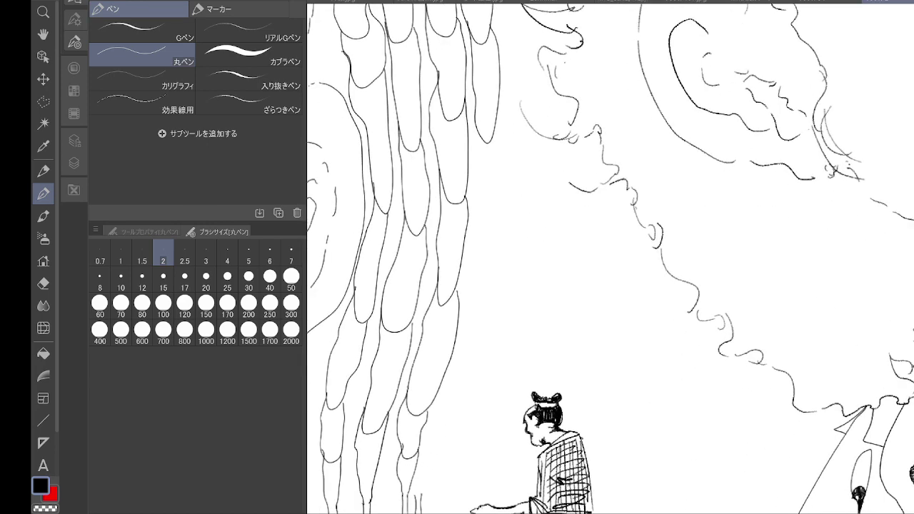
pyautogui.moveTo(473, 122)
pyautogui.mouseDown()
pyautogui.moveTo(472, 202)
pyautogui.moveTo(497, 231)
pyautogui.moveTo(498, 137)
pyautogui.mouseUp()
pyautogui.moveTo(474, 218)
pyautogui.mouseDown()
pyautogui.moveTo(471, 303)
pyautogui.moveTo(499, 257)
pyautogui.moveTo(534, 71)
pyautogui.mouseUp()
pyautogui.scroll(3, 539, 293)
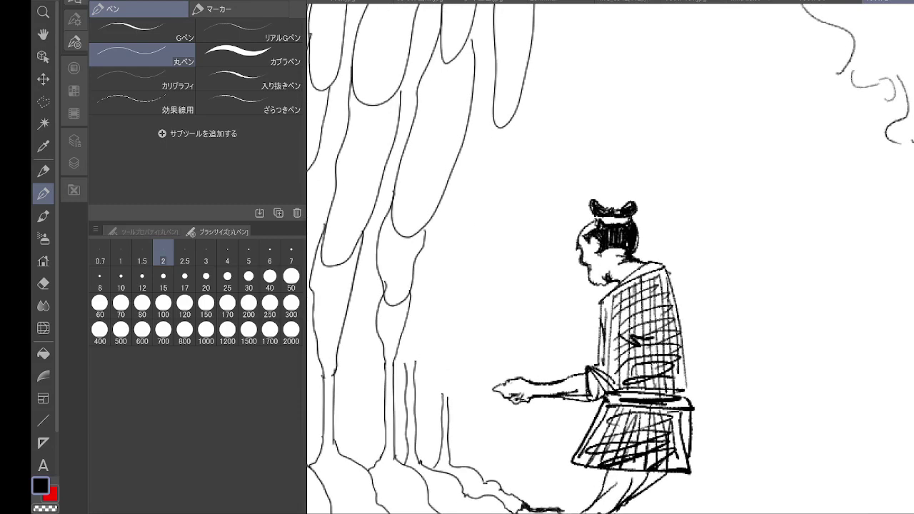
pyautogui.moveTo(496, 95)
pyautogui.mouseDown()
pyautogui.moveTo(462, 247)
pyautogui.moveTo(514, 143)
pyautogui.moveTo(516, 116)
pyautogui.mouseUp()
pyautogui.moveTo(456, 187)
pyautogui.mouseDown()
pyautogui.moveTo(421, 319)
pyautogui.moveTo(474, 231)
pyautogui.mouseUp()
pyautogui.moveTo(418, 306)
pyautogui.mouseDown()
pyautogui.moveTo(398, 373)
pyautogui.moveTo(419, 348)
pyautogui.moveTo(412, 362)
pyautogui.mouseUp()
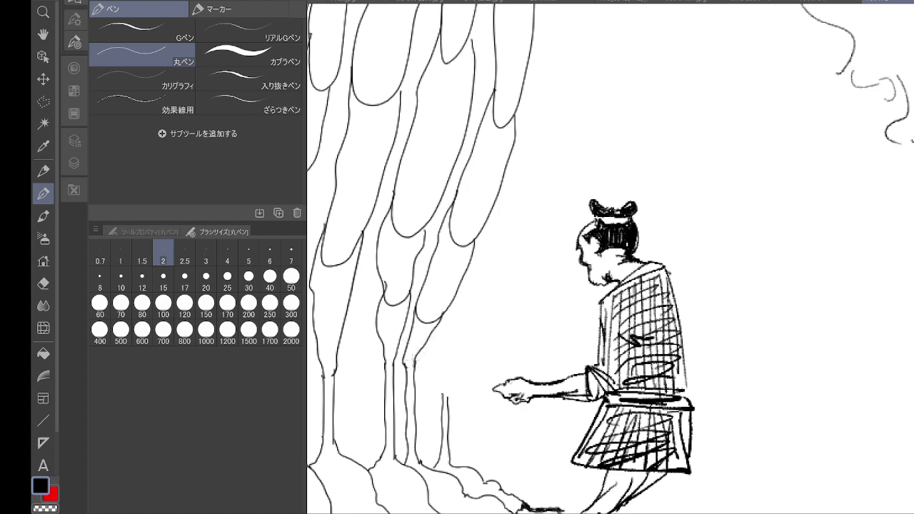
# - Start the fifth segmented strand from the narrow fifth hanging lock with three small overlapping segments beside the fourth strand
pyautogui.scroll(-4, 551, 241)
pyautogui.moveTo(592, 106); pyautogui.dragTo(559, 228)
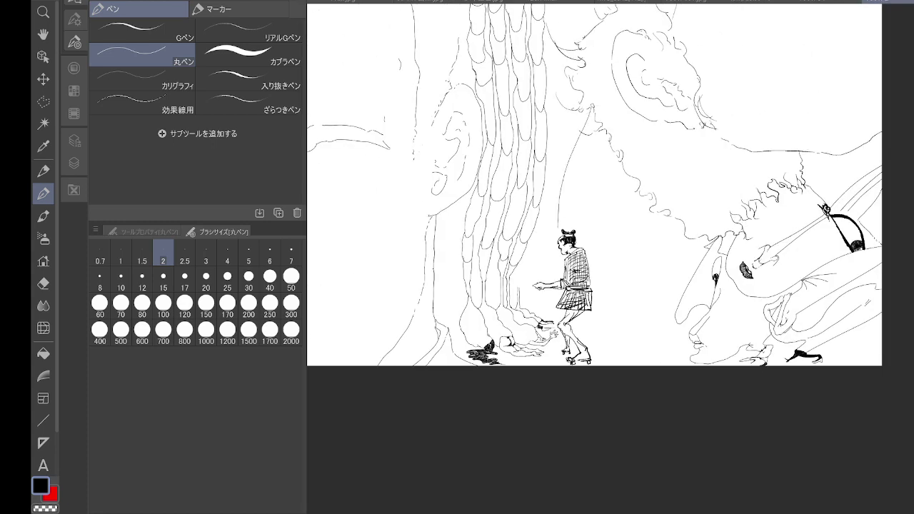
pyautogui.hotkey('ctrl', 'z')
pyautogui.moveTo(585, 186); pyautogui.dragTo(566, 407)
pyautogui.scroll(8, 500, 143)
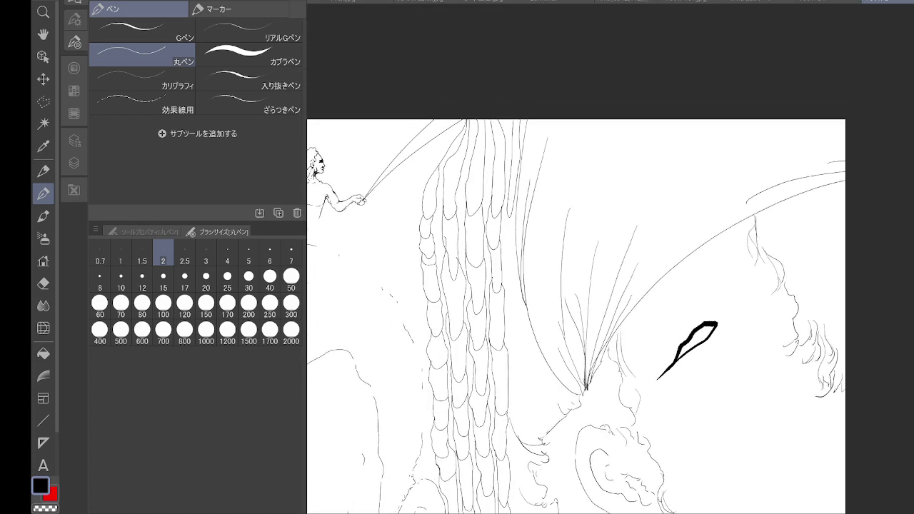
pyautogui.scroll(1, 493, 286)
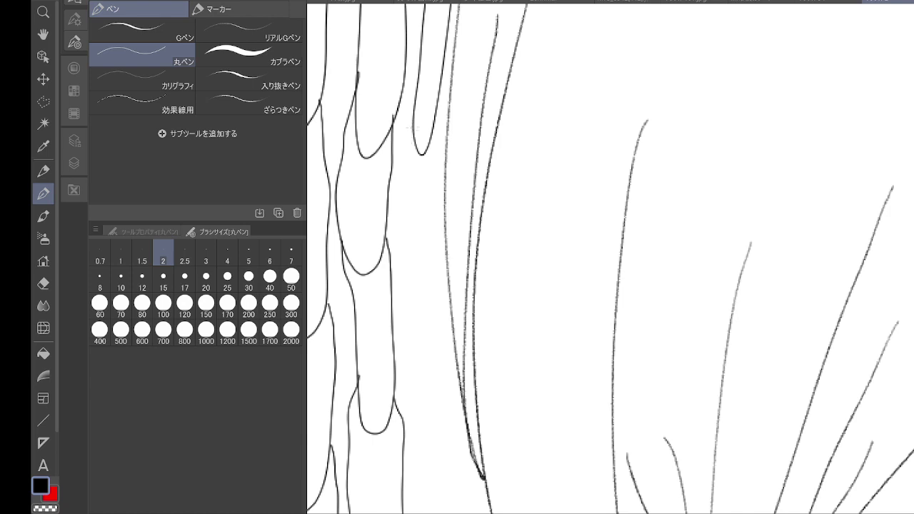
pyautogui.moveTo(413, 123)
pyautogui.mouseDown()
pyautogui.moveTo(423, 311)
pyautogui.moveTo(429, 140)
pyautogui.mouseUp()
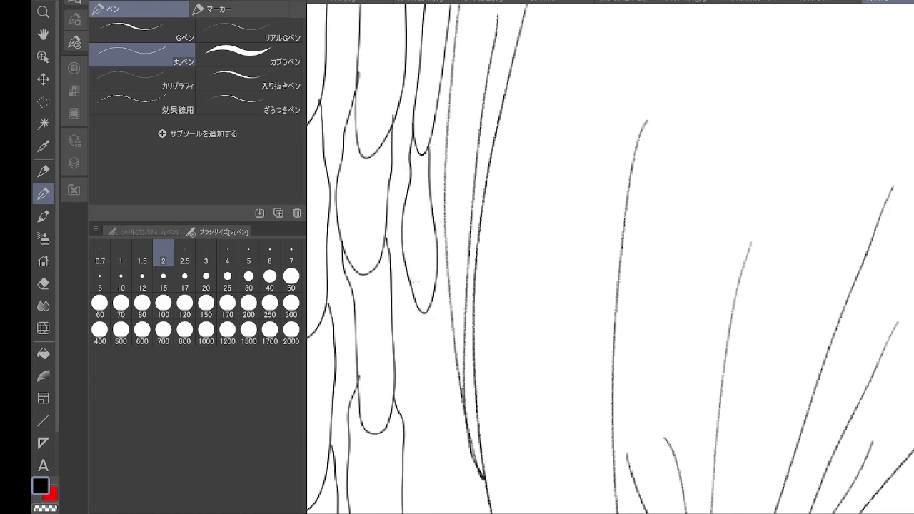
pyautogui.moveTo(405, 259)
pyautogui.mouseDown()
pyautogui.moveTo(400, 308)
pyautogui.moveTo(435, 330)
pyautogui.moveTo(432, 294)
pyautogui.mouseUp()
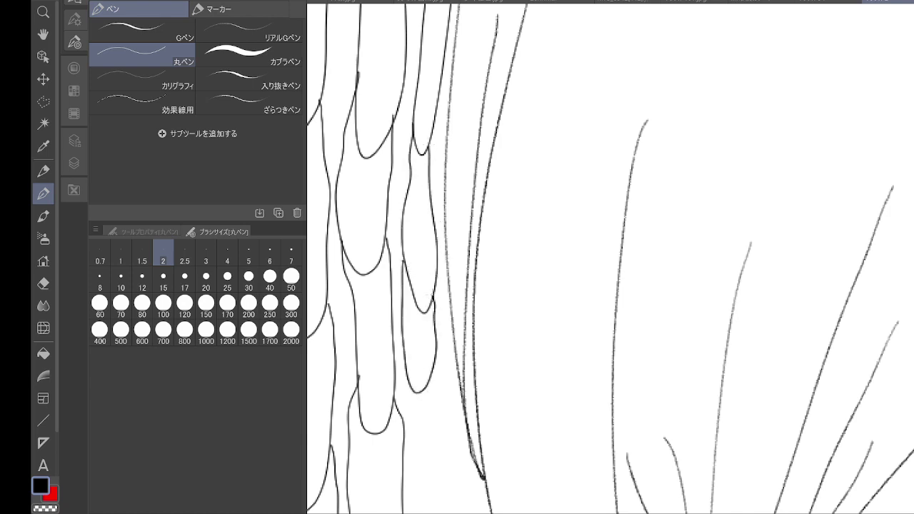
pyautogui.moveTo(402, 353)
pyautogui.mouseDown()
pyautogui.moveTo(408, 409)
pyautogui.moveTo(439, 411)
pyautogui.moveTo(432, 363)
pyautogui.mouseUp()
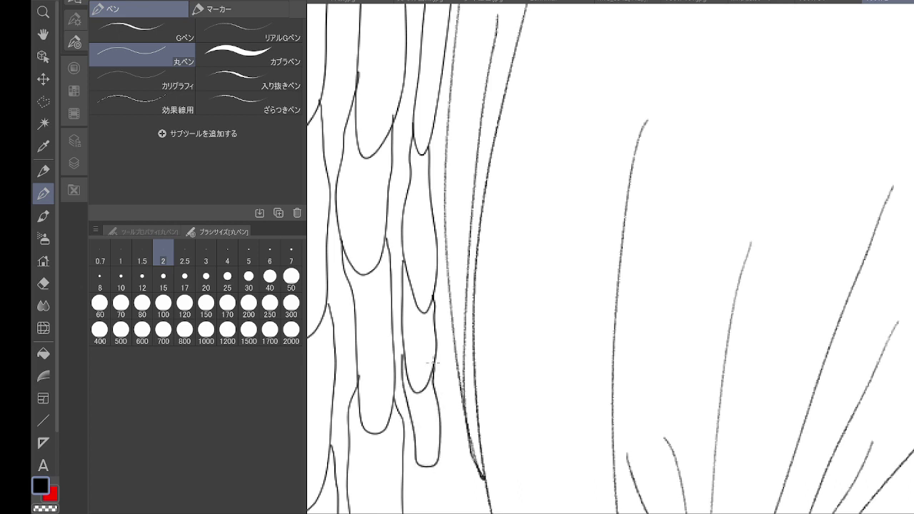
pyautogui.moveTo(556, 444); pyautogui.dragTo(554, 423)
pyautogui.scroll(-1, 539, 292)
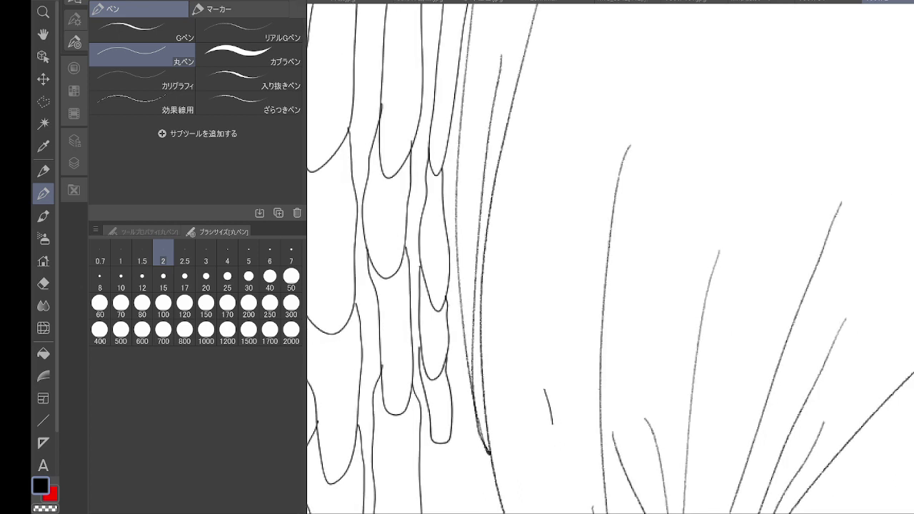
pyautogui.hotkey('ctrl', 'z')
# - Continue the fifth strand with three rounded overlapping segments down to the curved hair wisp of the right head
pyautogui.moveTo(585, 415)
pyautogui.mouseDown()
pyautogui.moveTo(637, 284)
pyautogui.moveTo(647, 217)
pyautogui.moveTo(633, 101)
pyautogui.mouseUp()
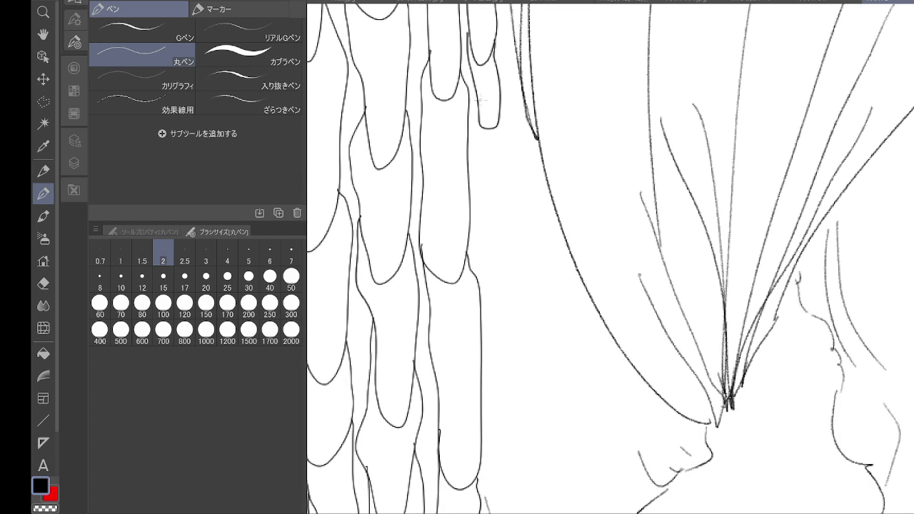
pyautogui.moveTo(481, 100)
pyautogui.mouseDown()
pyautogui.moveTo(473, 202)
pyautogui.moveTo(513, 248)
pyautogui.moveTo(500, 109)
pyautogui.mouseUp()
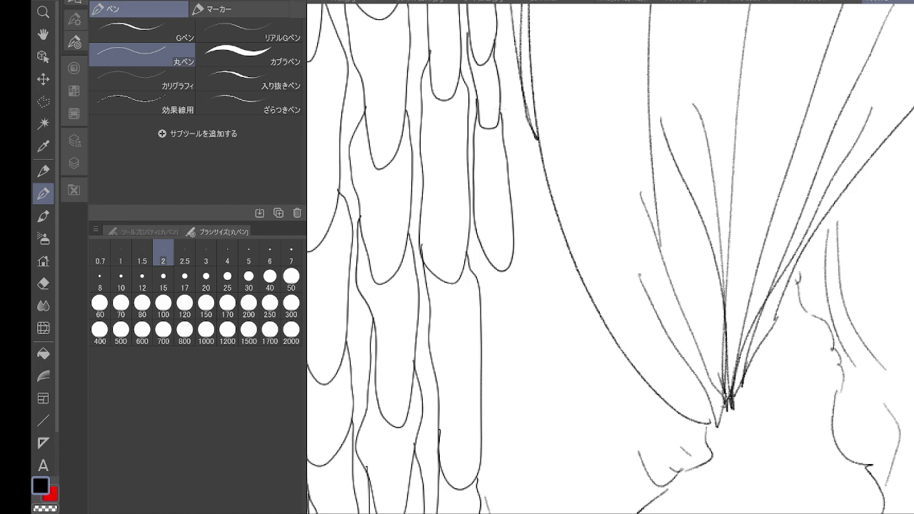
pyautogui.moveTo(476, 236)
pyautogui.mouseDown()
pyautogui.moveTo(480, 259)
pyautogui.moveTo(528, 325)
pyautogui.moveTo(508, 227)
pyautogui.moveTo(553, 39)
pyautogui.mouseUp()
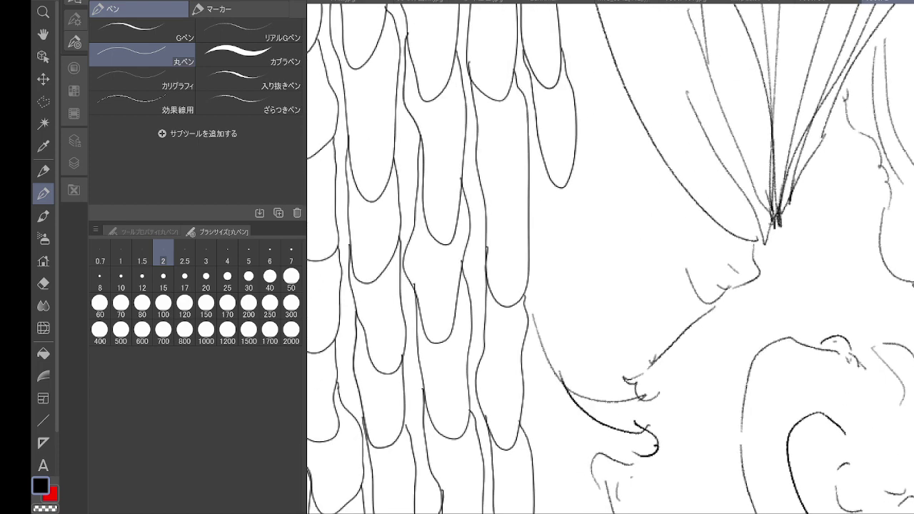
pyautogui.moveTo(540, 137)
pyautogui.mouseDown()
pyautogui.moveTo(540, 237)
pyautogui.moveTo(573, 251)
pyautogui.moveTo(574, 163)
pyautogui.mouseUp()
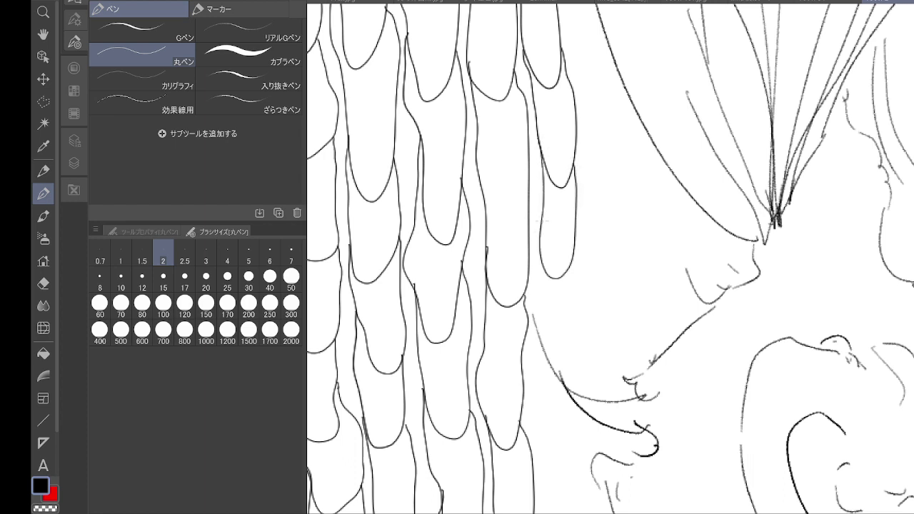
pyautogui.moveTo(540, 227)
pyautogui.mouseDown()
pyautogui.moveTo(541, 307)
pyautogui.moveTo(575, 275)
pyautogui.moveTo(573, 257)
pyautogui.mouseUp()
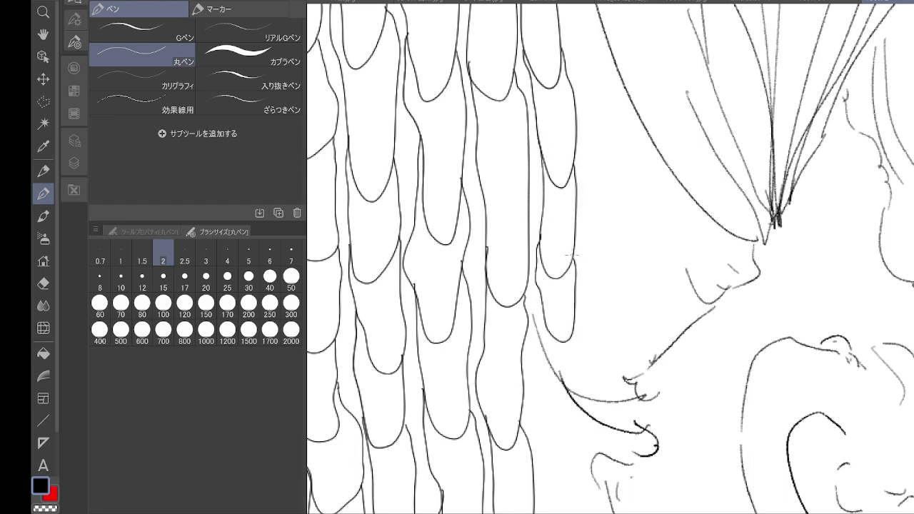
# - Extend the fifth strand with two slender overlapping segments past the right head's hair wisps
pyautogui.moveTo(541, 305)
pyautogui.mouseDown()
pyautogui.moveTo(531, 380)
pyautogui.moveTo(552, 424)
pyautogui.moveTo(570, 335)
pyautogui.mouseUp()
pyautogui.moveTo(656, 444); pyautogui.dragTo(607, 254)
pyautogui.hotkey('ctrl', 'z')
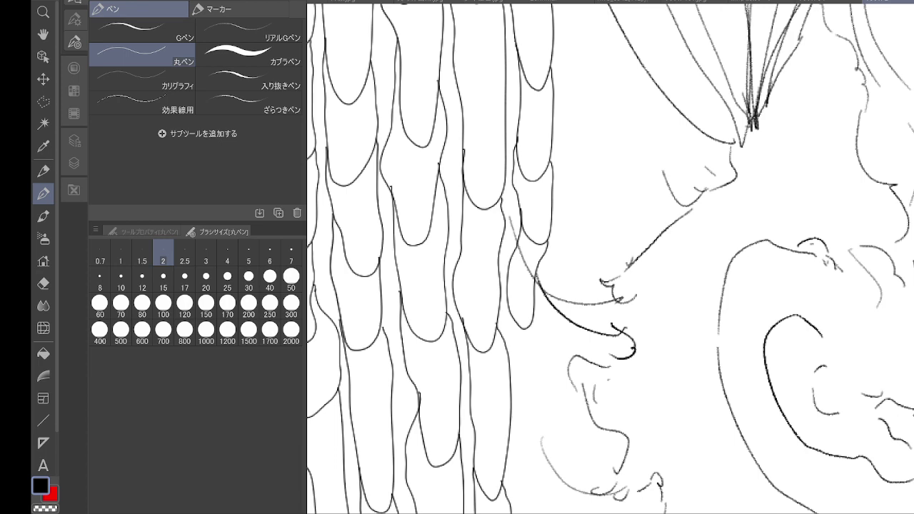
pyautogui.moveTo(543, 399); pyautogui.dragTo(505, 207)
pyautogui.moveTo(473, 116)
pyautogui.mouseDown()
pyautogui.moveTo(495, 299)
pyautogui.moveTo(505, 141)
pyautogui.moveTo(496, 120)
pyautogui.mouseUp()
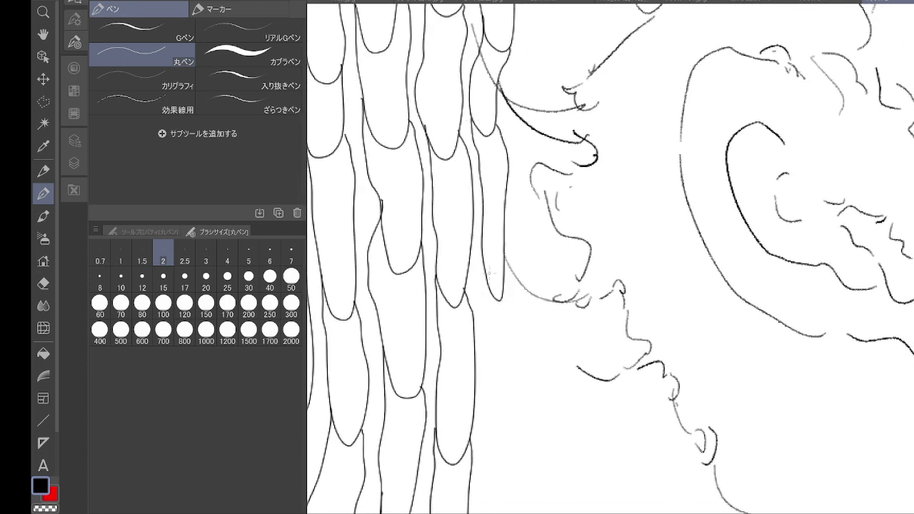
# - Complete the fifth strand with tapering overlapping segments and join it to the fifth thin line beside the standing topknot figure's hand
pyautogui.moveTo(482, 257)
pyautogui.mouseDown()
pyautogui.moveTo(485, 374)
pyautogui.moveTo(521, 307)
pyautogui.moveTo(505, 264)
pyautogui.moveTo(502, 39)
pyautogui.mouseUp()
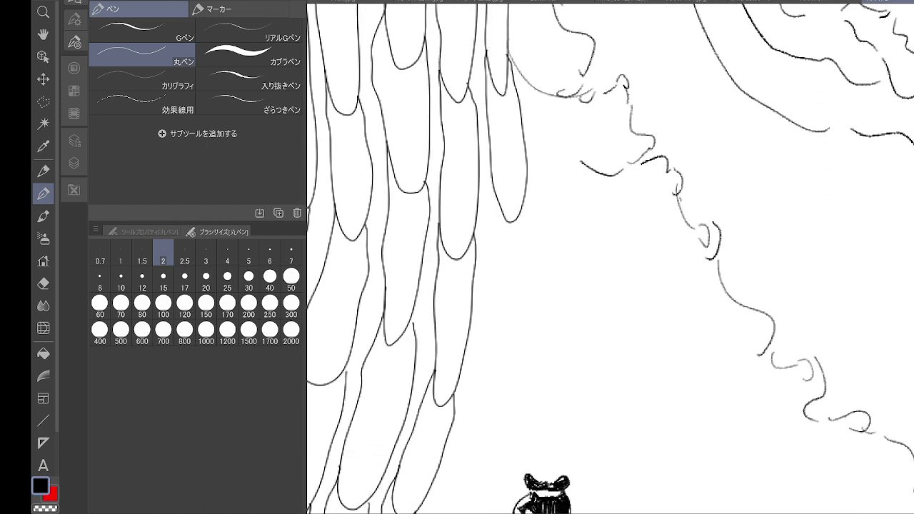
pyautogui.moveTo(490, 175)
pyautogui.mouseDown()
pyautogui.moveTo(489, 300)
pyautogui.moveTo(531, 282)
pyautogui.moveTo(524, 199)
pyautogui.moveTo(594, 1)
pyautogui.mouseUp()
pyautogui.moveTo(564, 143)
pyautogui.mouseDown()
pyautogui.moveTo(530, 264)
pyautogui.moveTo(556, 274)
pyautogui.moveTo(592, 163)
pyautogui.mouseUp()
pyautogui.moveTo(532, 253)
pyautogui.mouseDown()
pyautogui.moveTo(489, 354)
pyautogui.moveTo(540, 315)
pyautogui.moveTo(552, 279)
pyautogui.mouseUp()
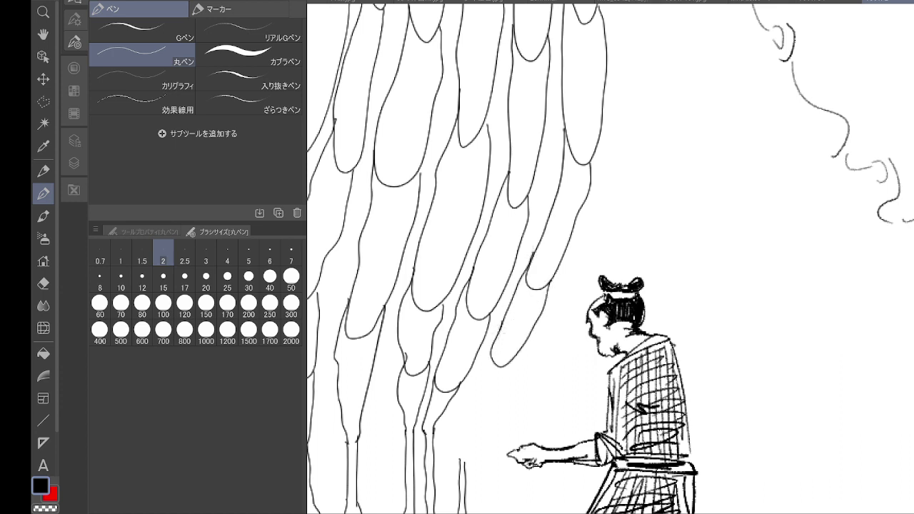
pyautogui.moveTo(513, 363); pyautogui.dragTo(471, 385)
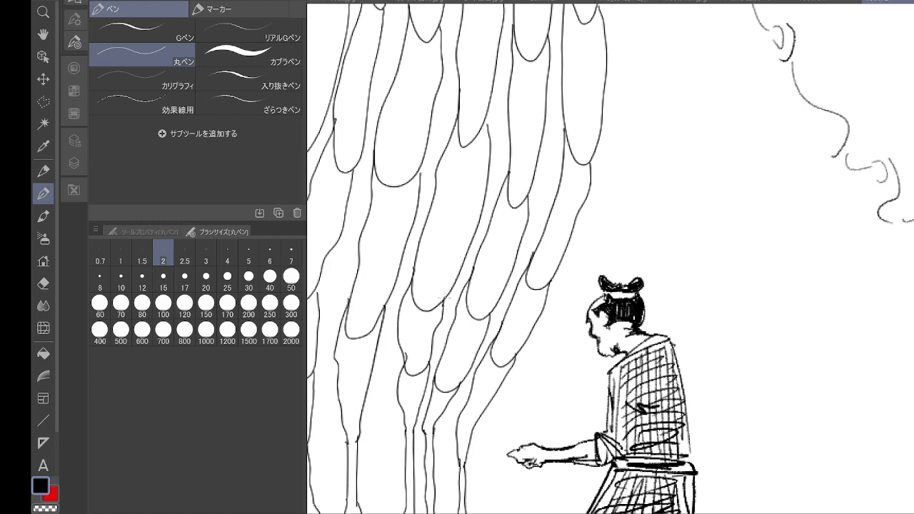
# - Examine the five segmented strands within the whole illustration
pyautogui.hotkey('ctrl', '-')
pyautogui.hotkey('ctrl', '-')
pyautogui.hotkey('ctrl', '-')
pyautogui.hotkey('ctrl', '-')
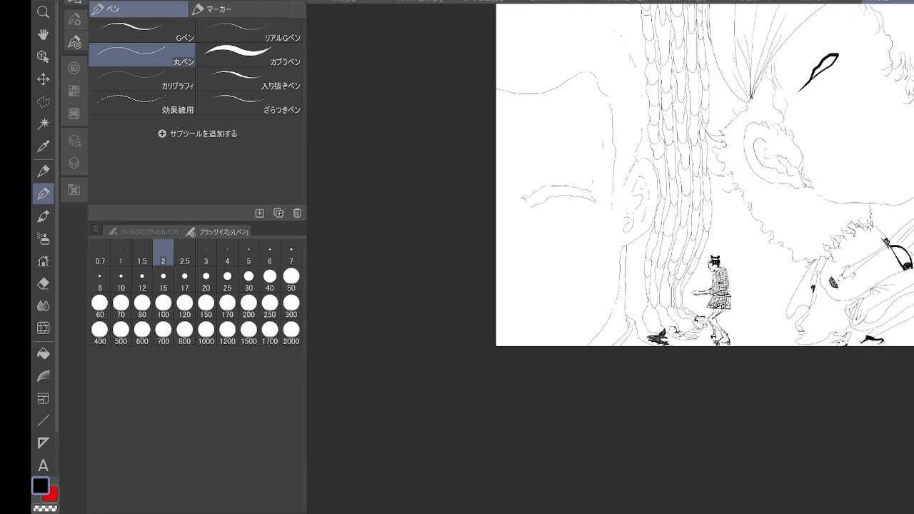
pyautogui.scroll(-5, 726, 347)
pyautogui.moveTo(727, 348); pyautogui.dragTo(607, 366)
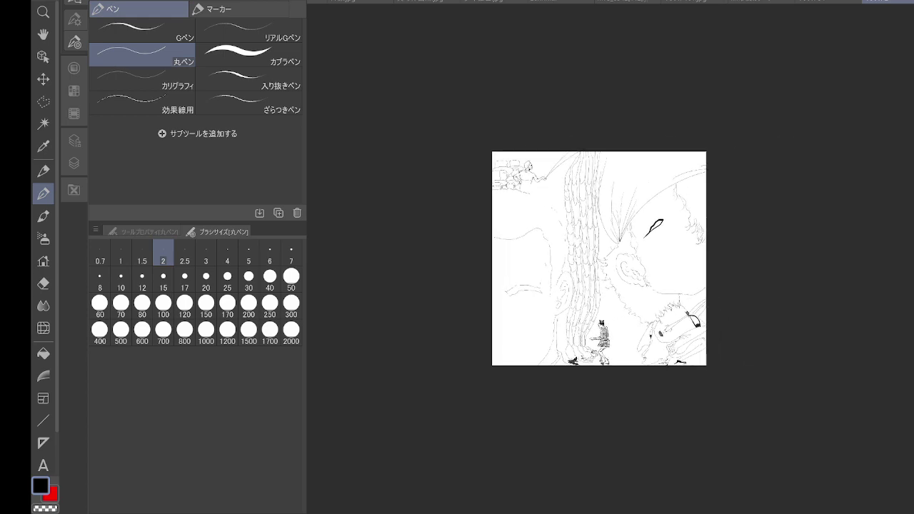
pyautogui.scroll(4, 599, 259)
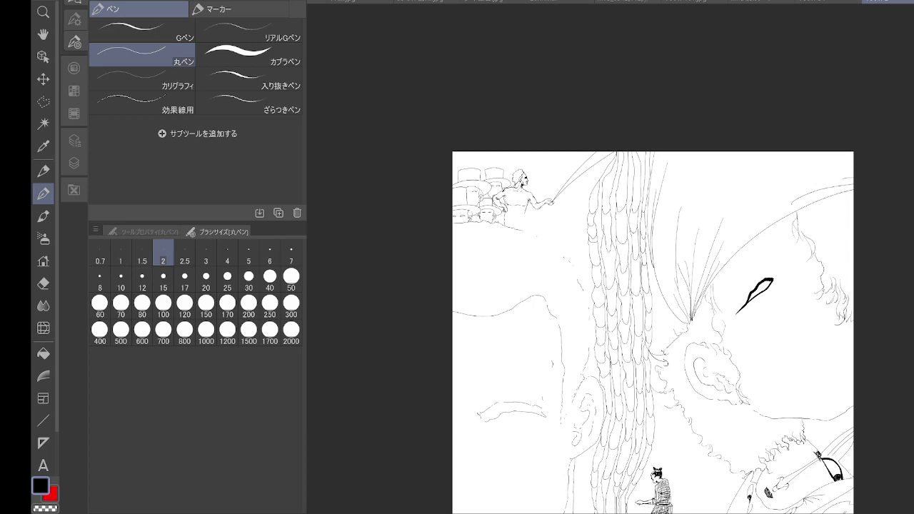
pyautogui.scroll(-3, 627, 293)
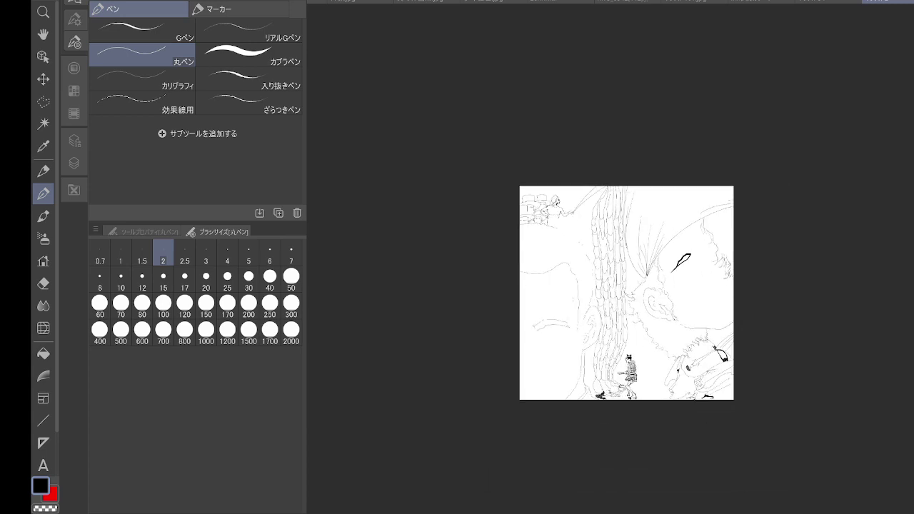
# - Extend the shirtless figure's waist line downward and outline the left head's crown from the hat-wearing crowd toward the hanging strands
pyautogui.scroll(8, 565, 187)
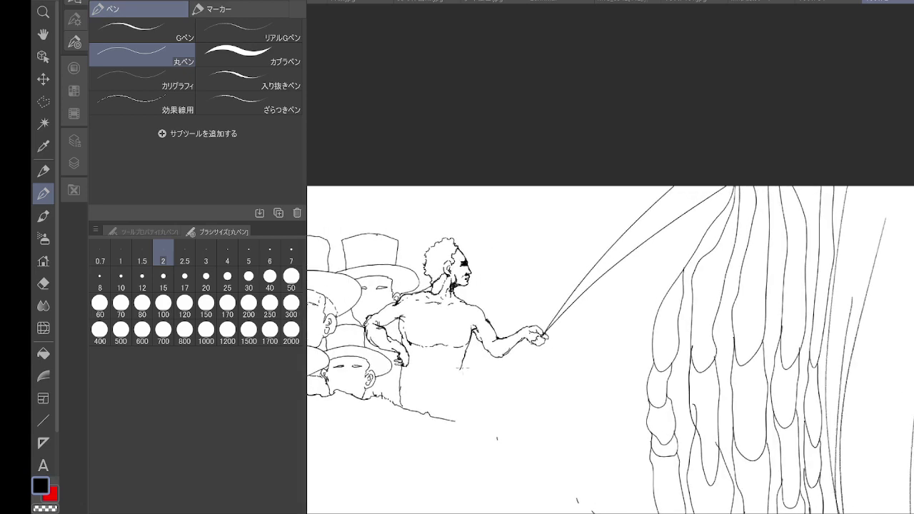
pyautogui.moveTo(457, 367)
pyautogui.mouseDown()
pyautogui.moveTo(473, 397)
pyautogui.moveTo(517, 429)
pyautogui.moveTo(533, 268)
pyautogui.mouseUp()
pyautogui.scroll(2, 554, 300)
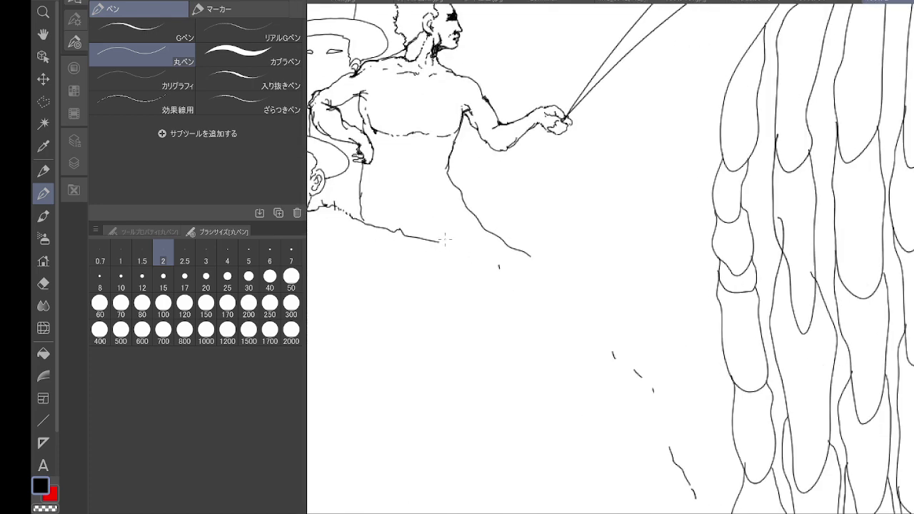
pyautogui.moveTo(441, 242)
pyautogui.mouseDown()
pyautogui.moveTo(540, 289)
pyautogui.moveTo(652, 390)
pyautogui.moveTo(554, 187)
pyautogui.moveTo(567, 196)
pyautogui.moveTo(577, 250)
pyautogui.mouseUp()
pyautogui.moveTo(595, 279); pyautogui.dragTo(628, 364)
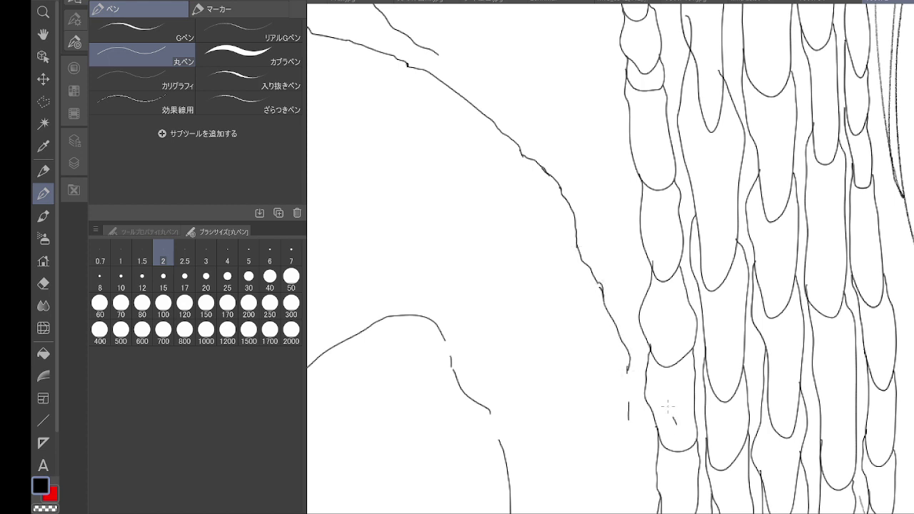
# - Continue the left head's outline down beside the first strand until it meets the top of the ear
pyautogui.moveTo(667, 405); pyautogui.dragTo(618, 298)
pyautogui.hotkey('ctrl', 'z')
pyautogui.moveTo(628, 357)
pyautogui.mouseDown()
pyautogui.moveTo(587, 216)
pyautogui.moveTo(586, 400)
pyautogui.mouseUp()
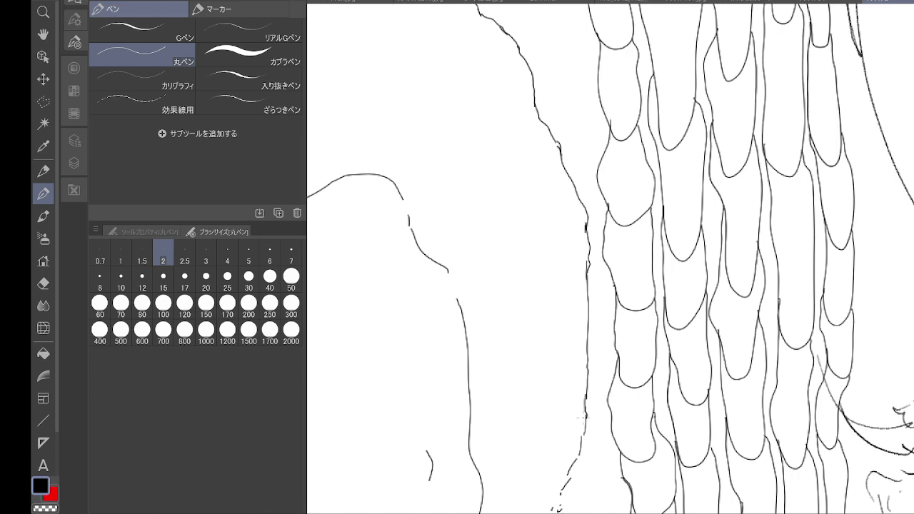
pyautogui.scroll(-3, 610, 258)
pyautogui.moveTo(567, 296)
pyautogui.mouseDown()
pyautogui.moveTo(544, 366)
pyautogui.moveTo(548, 389)
pyautogui.moveTo(558, 389)
pyautogui.moveTo(549, 395)
pyautogui.moveTo(576, 375)
pyautogui.moveTo(582, 377)
pyautogui.mouseUp()
pyautogui.scroll(-5, 575, 376)
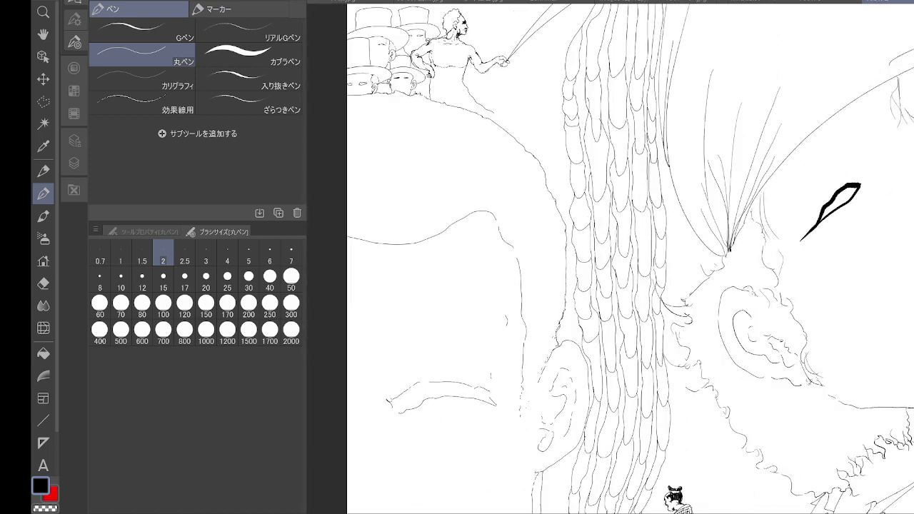
# - Extend the shirtless figure's lower body line along the left head's crown to the first hanging strand
pyautogui.scroll(-4, 557, 339)
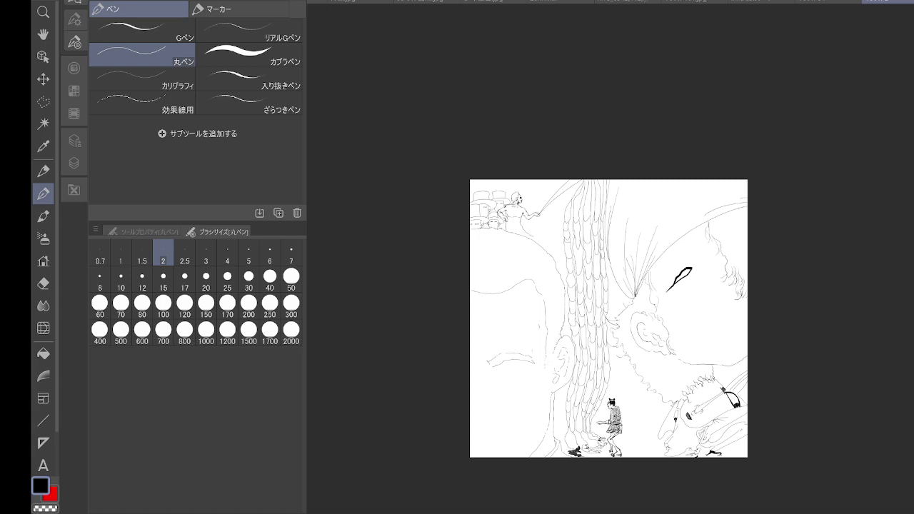
pyautogui.scroll(3, 567, 180)
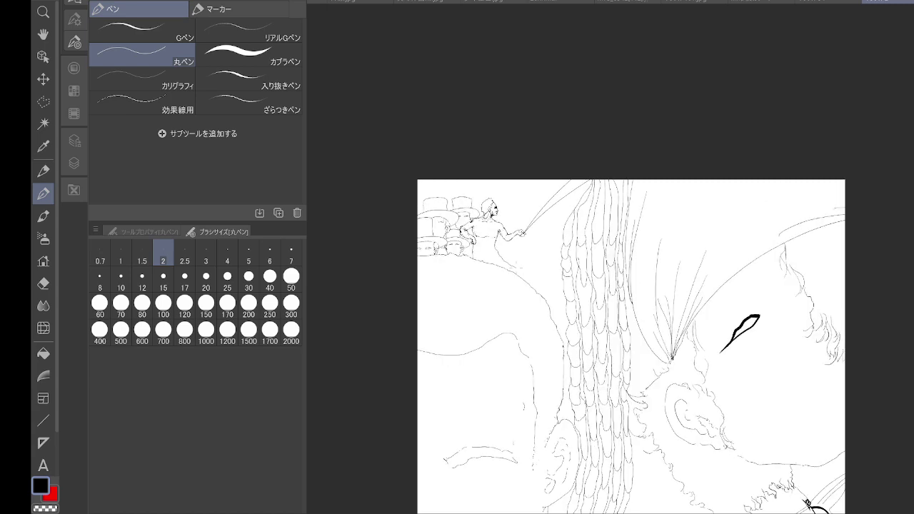
pyautogui.moveTo(516, 268)
pyautogui.mouseDown()
pyautogui.moveTo(544, 280)
pyautogui.moveTo(566, 323)
pyautogui.mouseUp()
# - Draw the front and back contours of a standing leg below the left head's ear, between the neck line and the first strand
pyautogui.scroll(-2, 631, 307)
pyautogui.scroll(3, 611, 421)
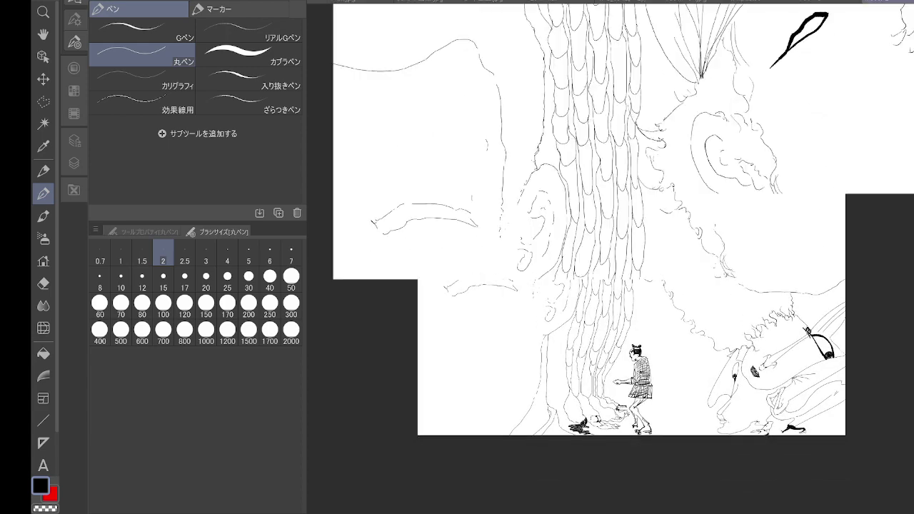
pyautogui.scroll(3, 487, 244)
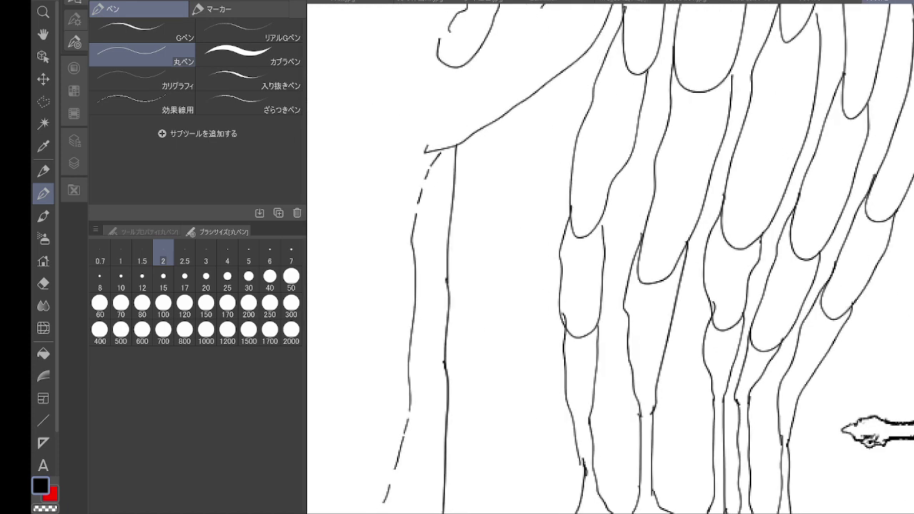
pyautogui.moveTo(483, 129); pyautogui.dragTo(494, 178)
pyautogui.moveTo(485, 132)
pyautogui.mouseDown()
pyautogui.moveTo(493, 193)
pyautogui.moveTo(486, 211)
pyautogui.moveTo(499, 176)
pyautogui.mouseUp()
pyautogui.moveTo(548, 84)
pyautogui.mouseDown()
pyautogui.moveTo(554, 194)
pyautogui.moveTo(494, 200)
pyautogui.moveTo(487, 232)
pyautogui.moveTo(500, 244)
pyautogui.moveTo(507, 238)
pyautogui.moveTo(493, 247)
pyautogui.moveTo(519, 230)
pyautogui.mouseUp()
pyautogui.moveTo(555, 187)
pyautogui.mouseDown()
pyautogui.moveTo(550, 243)
pyautogui.moveTo(529, 279)
pyautogui.mouseUp()
pyautogui.moveTo(487, 232); pyautogui.dragTo(491, 250)
pyautogui.moveTo(531, 278); pyautogui.dragTo(521, 321)
pyautogui.moveTo(484, 242)
pyautogui.mouseDown()
pyautogui.moveTo(487, 314)
pyautogui.moveTo(498, 298)
pyautogui.moveTo(485, 298)
pyautogui.moveTo(498, 301)
pyautogui.moveTo(487, 357)
pyautogui.mouseUp()
pyautogui.moveTo(522, 318)
pyautogui.mouseDown()
pyautogui.moveTo(533, 319)
pyautogui.moveTo(521, 323)
pyautogui.moveTo(508, 377)
pyautogui.moveTo(485, 402)
pyautogui.moveTo(493, 381)
pyautogui.moveTo(483, 421)
pyautogui.moveTo(502, 431)
pyautogui.mouseUp()
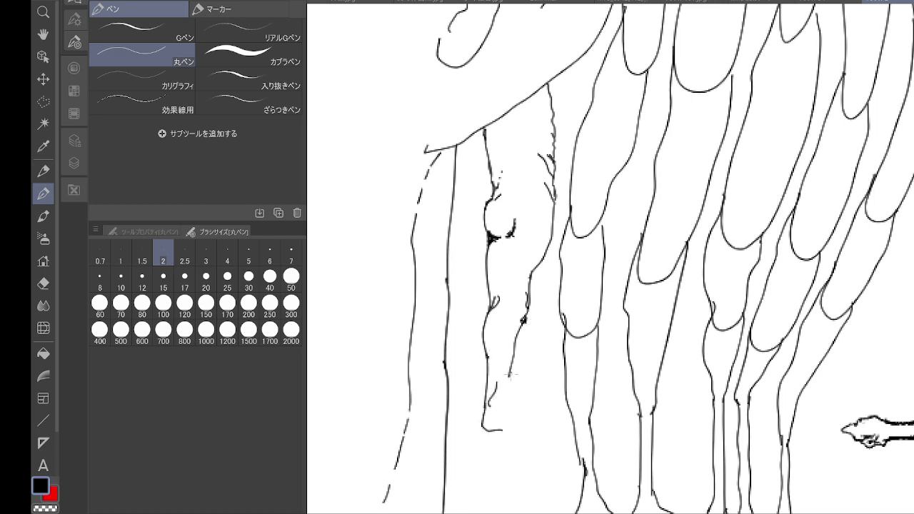
# - Close the foot of the standing leg and add short detail lines around the upper contours
pyautogui.moveTo(509, 374)
pyautogui.mouseDown()
pyautogui.moveTo(516, 416)
pyautogui.moveTo(502, 429)
pyautogui.moveTo(526, 428)
pyautogui.moveTo(517, 414)
pyautogui.moveTo(542, 424)
pyautogui.mouseUp()
pyautogui.moveTo(491, 229)
pyautogui.mouseDown()
pyautogui.moveTo(487, 243)
pyautogui.moveTo(483, 234)
pyautogui.mouseUp()
pyautogui.moveTo(502, 190)
pyautogui.mouseDown()
pyautogui.moveTo(485, 239)
pyautogui.moveTo(506, 240)
pyautogui.moveTo(504, 223)
pyautogui.mouseUp()
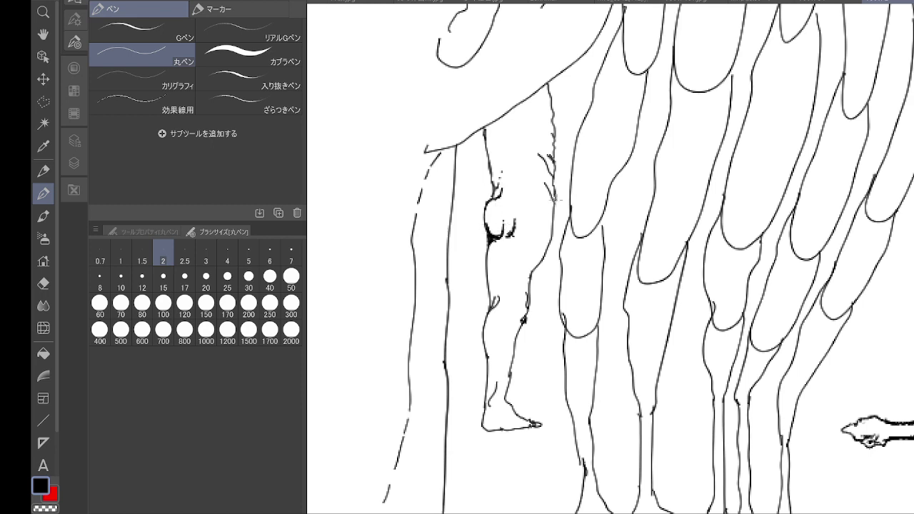
pyautogui.moveTo(503, 190); pyautogui.dragTo(493, 200)
# - Draw the second leg and foot partly hidden behind the first leg
pyautogui.moveTo(555, 199)
pyautogui.mouseDown()
pyautogui.moveTo(523, 354)
pyautogui.moveTo(527, 388)
pyautogui.mouseUp()
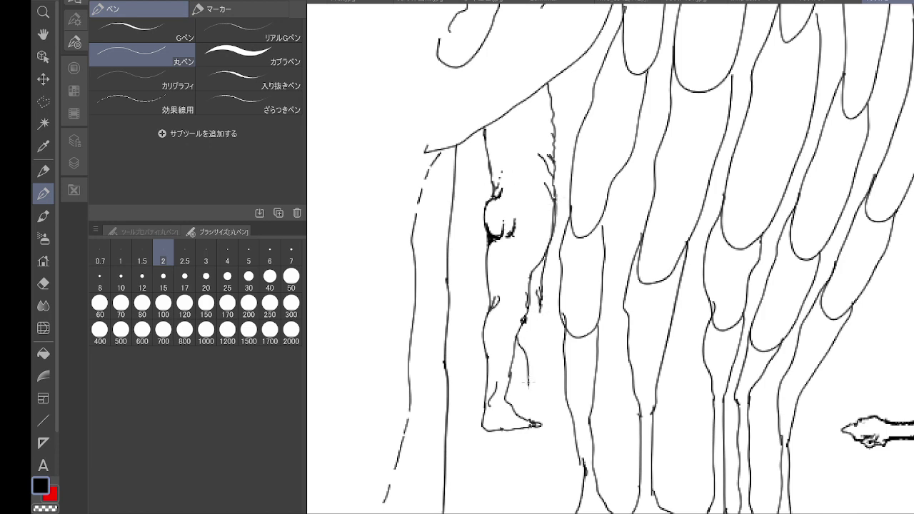
pyautogui.moveTo(537, 302)
pyautogui.mouseDown()
pyautogui.moveTo(544, 391)
pyautogui.moveTo(528, 397)
pyautogui.moveTo(526, 411)
pyautogui.moveTo(545, 419)
pyautogui.moveTo(548, 401)
pyautogui.moveTo(567, 418)
pyautogui.moveTo(546, 412)
pyautogui.moveTo(567, 413)
pyautogui.mouseUp()
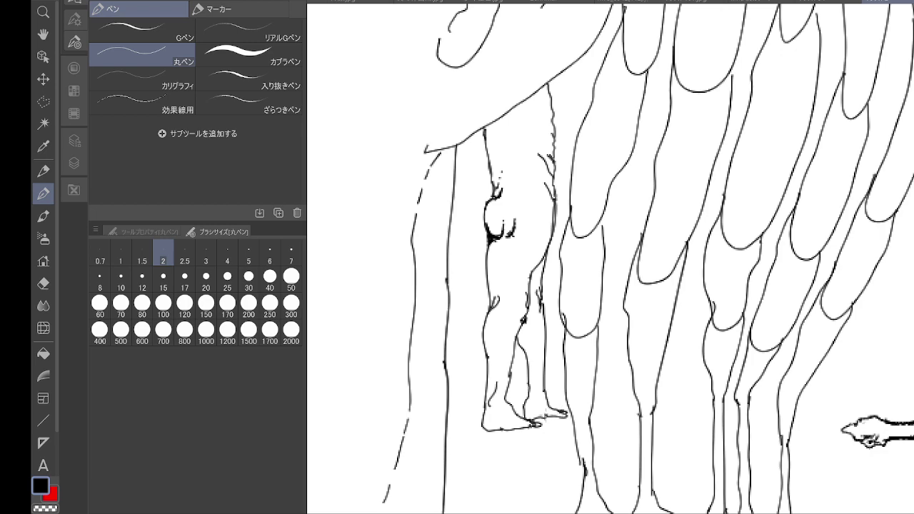
pyautogui.moveTo(535, 385); pyautogui.dragTo(534, 394)
# - Review the whole line drawing and compare it with the finished black, white and red illustration in the neighbouring document
pyautogui.scroll(-4, 581, 244)
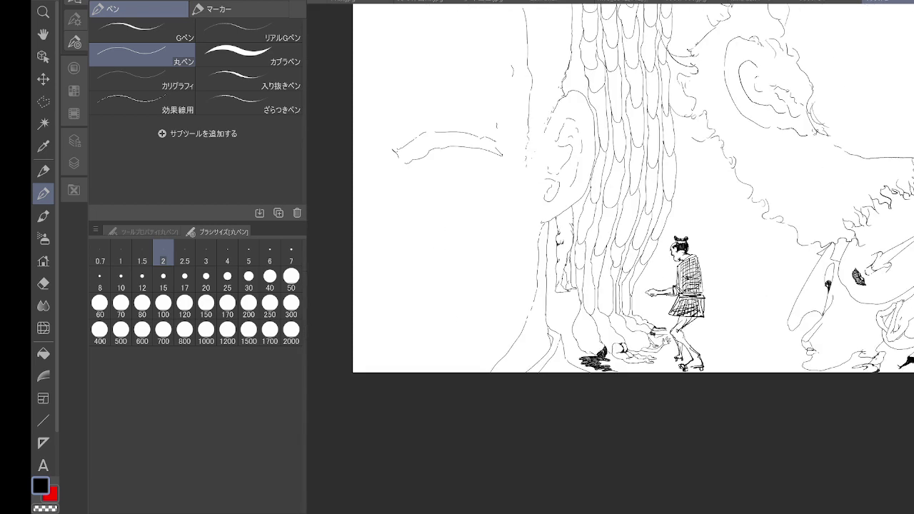
pyautogui.scroll(-5, 706, 386)
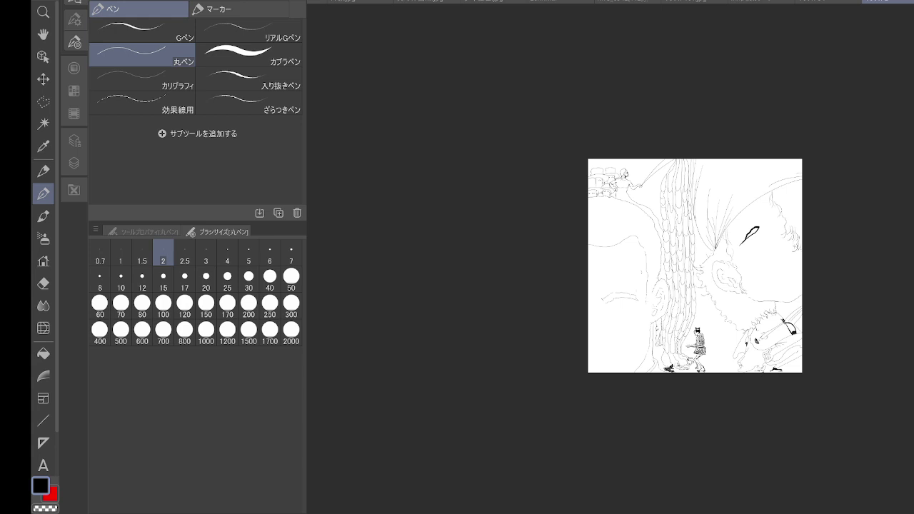
pyautogui.moveTo(801, 242); pyautogui.dragTo(752, 317)
pyautogui.scroll(-3, 753, 318)
pyautogui.scroll(-1, 752, 335)
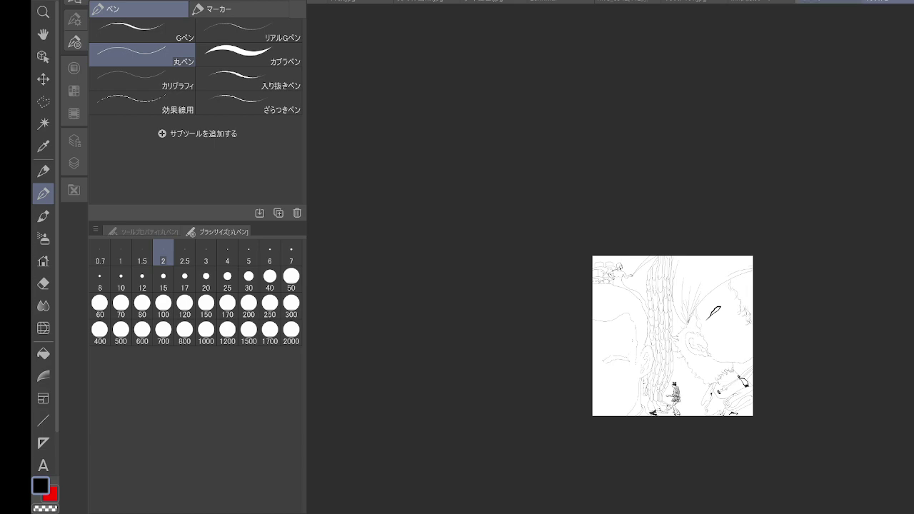
pyautogui.click(828, 1)
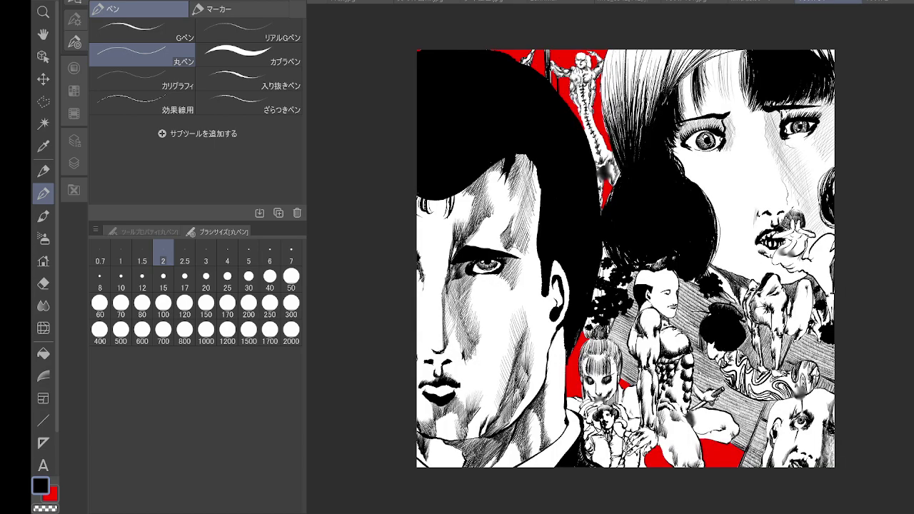
pyautogui.hotkey('ctrl', 'Tab')
pyautogui.scroll(5, 752, 292)
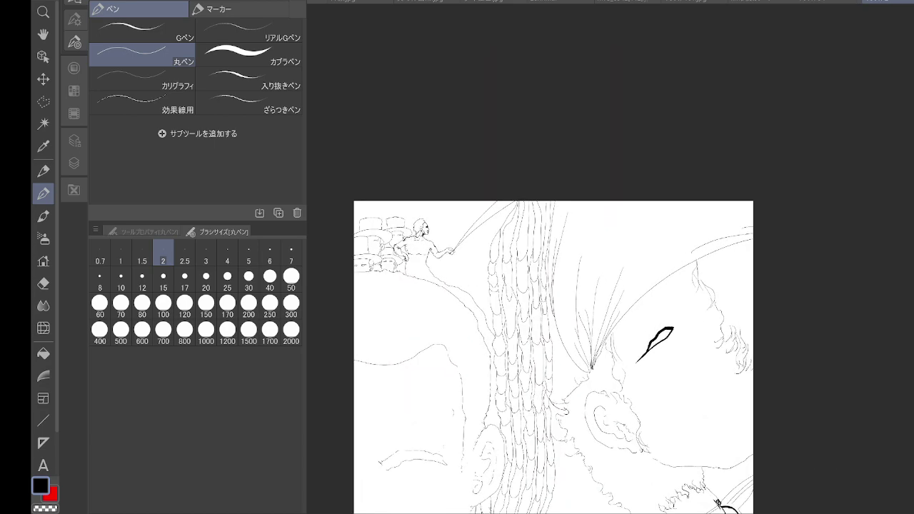
pyautogui.scroll(-2, 555, 333)
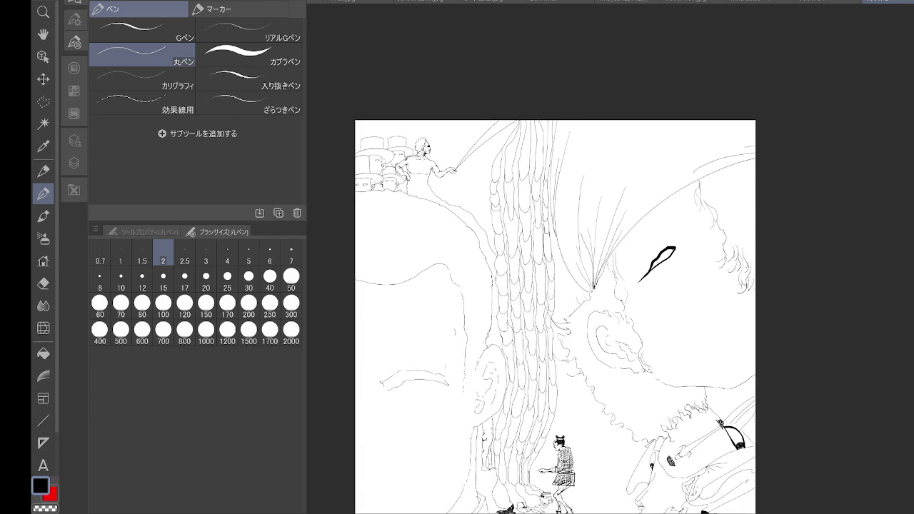
pyautogui.moveTo(555, 317); pyautogui.dragTo(575, 252)
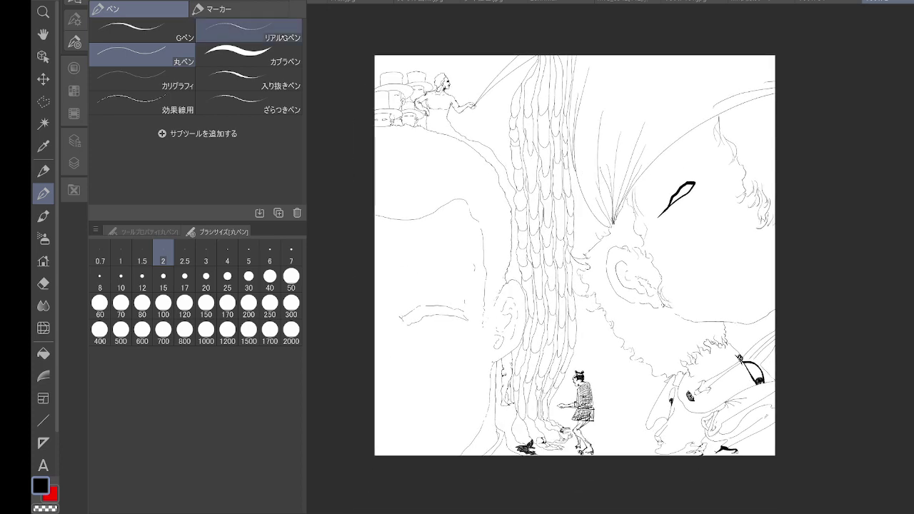
# - Fill the leaf-shaped eyebrow outline on the right head solid black with the リアルGペン at size 30
pyautogui.click(248, 30)
pyautogui.click(248, 279)
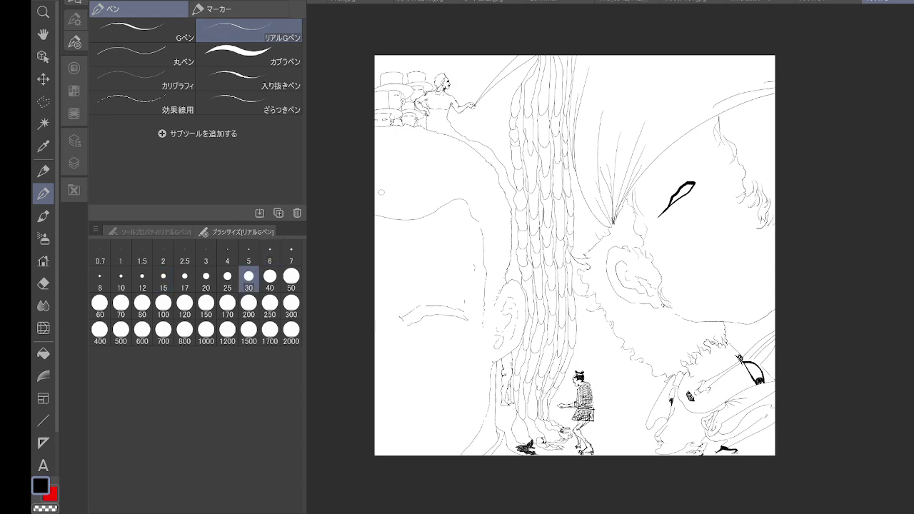
pyautogui.scroll(3, 776, 230)
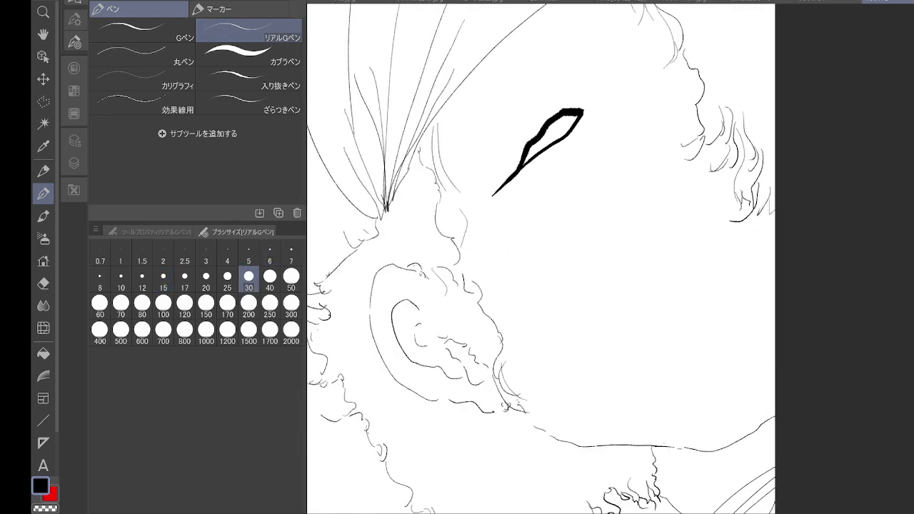
pyautogui.moveTo(775, 229); pyautogui.dragTo(771, 344)
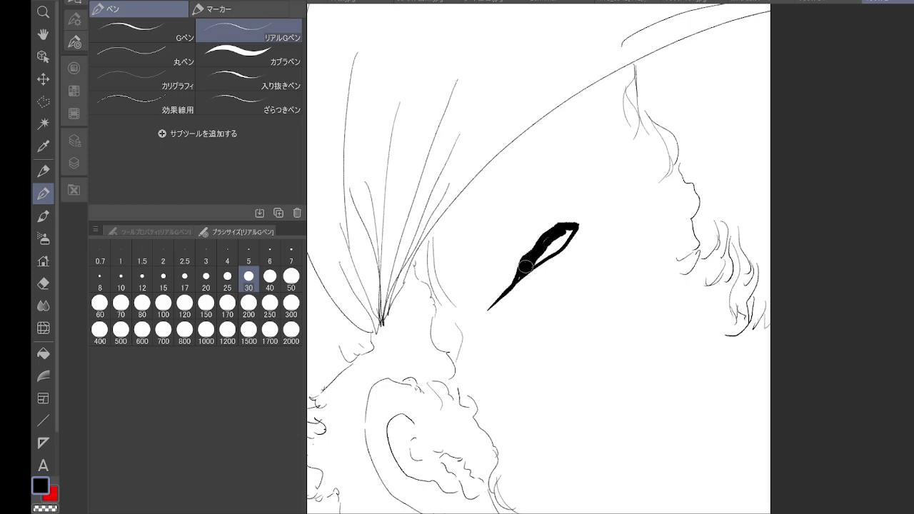
pyautogui.moveTo(518, 275); pyautogui.dragTo(537, 257)
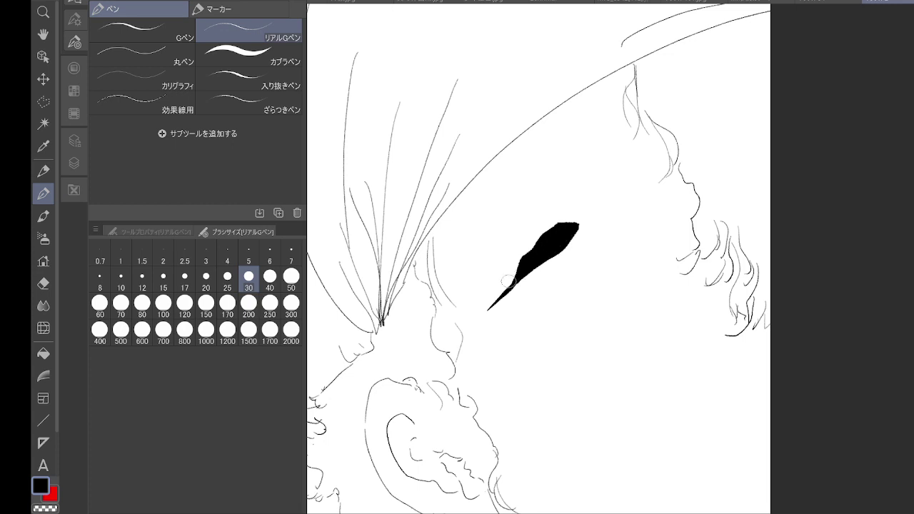
# - Ink thick black curls over the right head's wavy hairline, from the headscarf edge down to the canvas border
pyautogui.moveTo(533, 267)
pyautogui.mouseDown()
pyautogui.moveTo(517, 188)
pyautogui.moveTo(423, 293)
pyautogui.mouseUp()
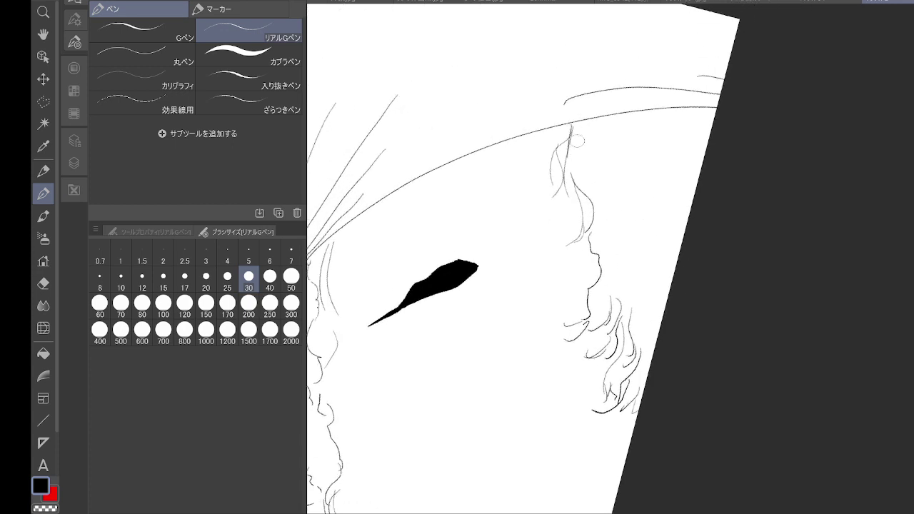
pyautogui.moveTo(572, 123); pyautogui.dragTo(545, 182)
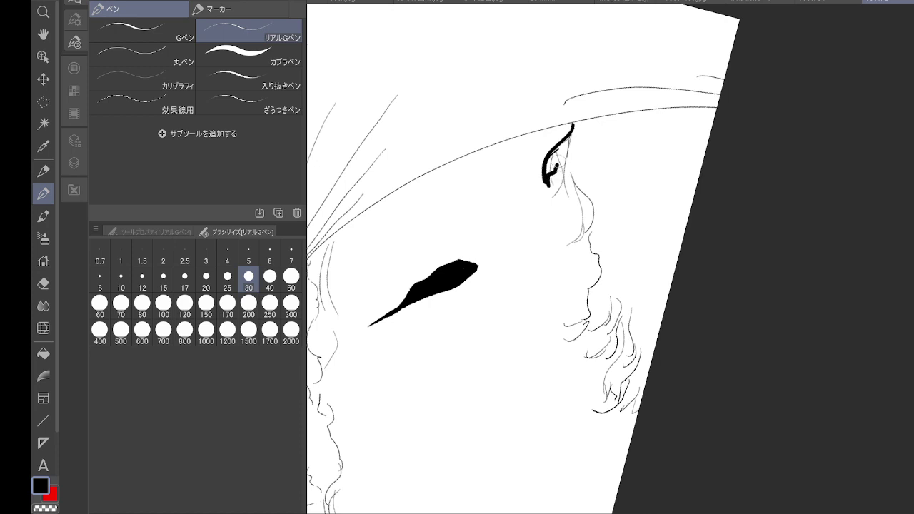
pyautogui.moveTo(568, 191)
pyautogui.mouseDown()
pyautogui.moveTo(573, 164)
pyautogui.moveTo(568, 202)
pyautogui.moveTo(572, 178)
pyautogui.moveTo(576, 251)
pyautogui.mouseUp()
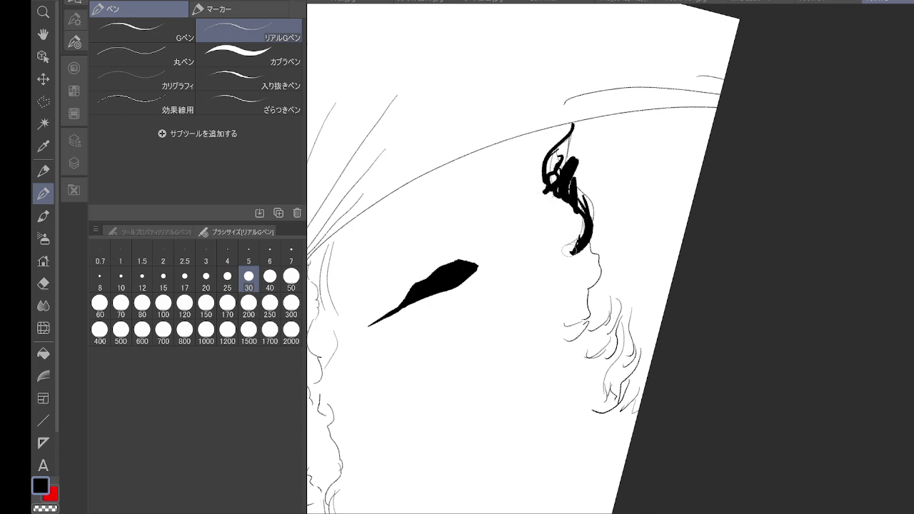
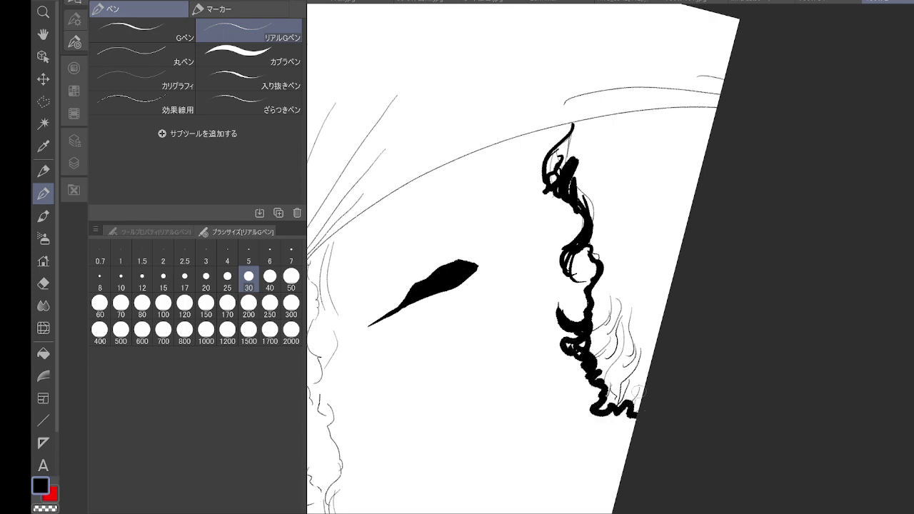
# - Ink the headscarf edge above the right head's front curls and fill the enclosed hair solid black with the pen at size 120
pyautogui.moveTo(576, 119); pyautogui.dragTo(774, 124)
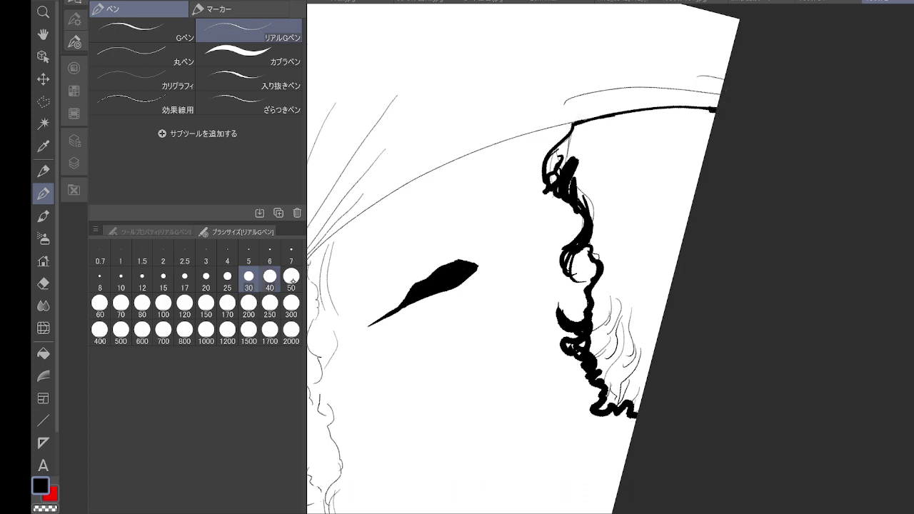
pyautogui.click(184, 302)
pyautogui.moveTo(610, 170)
pyautogui.mouseDown()
pyautogui.moveTo(556, 183)
pyautogui.moveTo(564, 160)
pyautogui.moveTo(553, 142)
pyautogui.moveTo(621, 118)
pyautogui.moveTo(696, 120)
pyautogui.moveTo(663, 115)
pyautogui.moveTo(599, 143)
pyautogui.moveTo(628, 136)
pyautogui.moveTo(598, 134)
pyautogui.moveTo(580, 178)
pyautogui.moveTo(603, 248)
pyautogui.moveTo(593, 263)
pyautogui.moveTo(589, 345)
pyautogui.moveTo(592, 336)
pyautogui.moveTo(596, 386)
pyautogui.moveTo(593, 361)
pyautogui.moveTo(613, 385)
pyautogui.moveTo(607, 403)
pyautogui.moveTo(621, 396)
pyautogui.moveTo(647, 404)
pyautogui.moveTo(619, 384)
pyautogui.moveTo(618, 271)
pyautogui.moveTo(604, 285)
pyautogui.moveTo(642, 389)
pyautogui.moveTo(607, 361)
pyautogui.moveTo(604, 375)
pyautogui.moveTo(630, 393)
pyautogui.moveTo(639, 342)
pyautogui.mouseUp()
pyautogui.moveTo(627, 267)
pyautogui.mouseDown()
pyautogui.moveTo(602, 184)
pyautogui.moveTo(631, 148)
pyautogui.moveTo(674, 128)
pyautogui.moveTo(720, 137)
pyautogui.moveTo(650, 151)
pyautogui.moveTo(688, 153)
pyautogui.moveTo(647, 198)
pyautogui.moveTo(620, 178)
pyautogui.moveTo(633, 247)
pyautogui.moveTo(724, 146)
pyautogui.moveTo(648, 255)
pyautogui.moveTo(687, 181)
pyautogui.moveTo(635, 307)
pyautogui.moveTo(651, 197)
pyautogui.moveTo(648, 303)
pyautogui.moveTo(672, 236)
pyautogui.moveTo(678, 265)
pyautogui.moveTo(656, 326)
pyautogui.mouseUp()
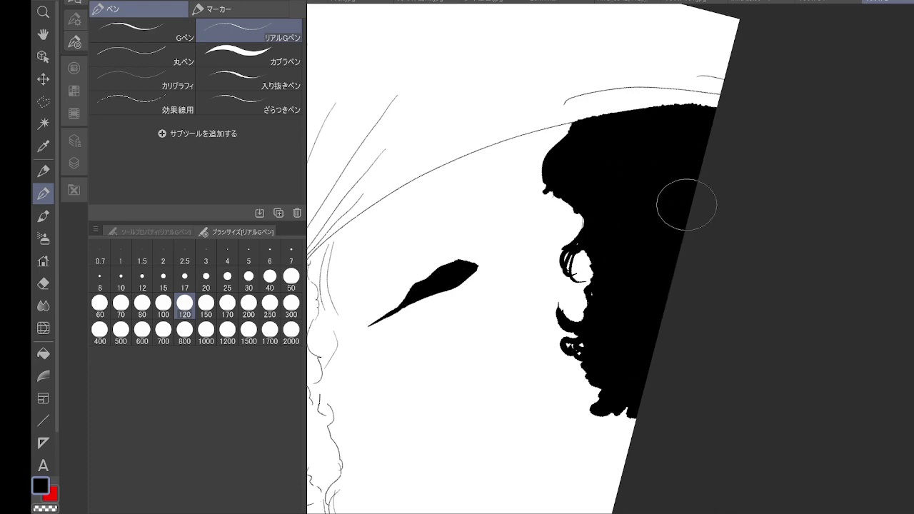
# - Outline the right head's hair around the ear in thick black, with curly outer edges from the headscarf knot to the jaw
pyautogui.scroll(-5, 698, 170)
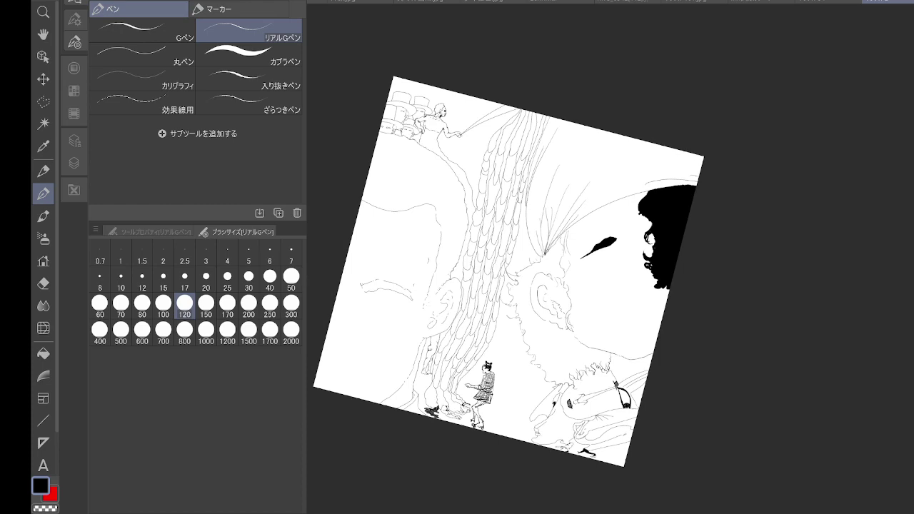
pyautogui.scroll(5, 559, 278)
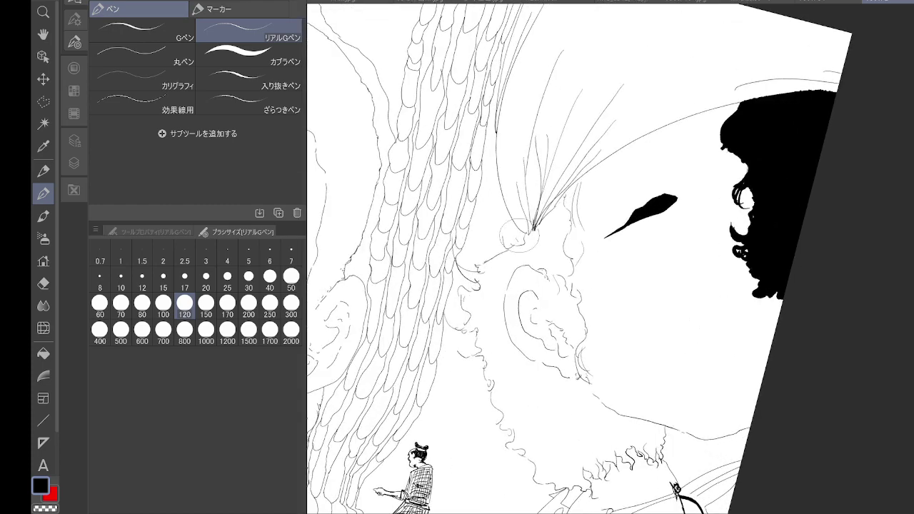
pyautogui.moveTo(529, 235)
pyautogui.mouseDown()
pyautogui.moveTo(497, 240)
pyautogui.moveTo(482, 265)
pyautogui.moveTo(465, 257)
pyautogui.moveTo(477, 288)
pyautogui.moveTo(467, 318)
pyautogui.moveTo(449, 314)
pyautogui.moveTo(470, 329)
pyautogui.moveTo(465, 335)
pyautogui.moveTo(478, 332)
pyautogui.moveTo(476, 356)
pyautogui.moveTo(467, 353)
pyautogui.moveTo(483, 363)
pyautogui.moveTo(468, 376)
pyautogui.moveTo(479, 425)
pyautogui.moveTo(491, 405)
pyautogui.moveTo(482, 357)
pyautogui.moveTo(497, 401)
pyautogui.moveTo(486, 432)
pyautogui.moveTo(474, 429)
pyautogui.moveTo(499, 432)
pyautogui.moveTo(494, 450)
pyautogui.moveTo(513, 475)
pyautogui.moveTo(519, 437)
pyautogui.moveTo(506, 449)
pyautogui.moveTo(524, 471)
pyautogui.moveTo(518, 485)
pyautogui.moveTo(538, 477)
pyautogui.moveTo(530, 469)
pyautogui.moveTo(549, 466)
pyautogui.moveTo(567, 475)
pyautogui.moveTo(553, 468)
pyautogui.moveTo(558, 478)
pyautogui.moveTo(595, 485)
pyautogui.moveTo(643, 457)
pyautogui.moveTo(657, 464)
pyautogui.moveTo(668, 426)
pyautogui.mouseUp()
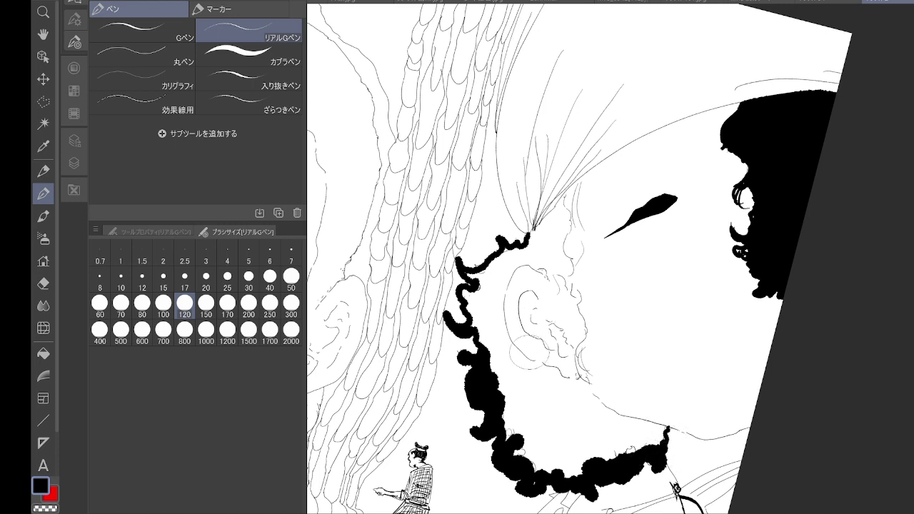
pyautogui.moveTo(546, 256)
pyautogui.mouseDown()
pyautogui.moveTo(571, 299)
pyautogui.moveTo(582, 395)
pyautogui.moveTo(586, 309)
pyautogui.moveTo(581, 337)
pyautogui.moveTo(584, 292)
pyautogui.moveTo(571, 233)
pyautogui.moveTo(580, 197)
pyautogui.moveTo(573, 275)
pyautogui.moveTo(582, 187)
pyautogui.moveTo(522, 249)
pyautogui.moveTo(525, 232)
pyautogui.moveTo(571, 207)
pyautogui.moveTo(565, 270)
pyautogui.moveTo(525, 261)
pyautogui.moveTo(504, 290)
pyautogui.moveTo(502, 331)
pyautogui.moveTo(516, 363)
pyautogui.moveTo(553, 374)
pyautogui.mouseUp()
pyautogui.moveTo(504, 335)
pyautogui.mouseDown()
pyautogui.moveTo(531, 368)
pyautogui.moveTo(546, 357)
pyautogui.moveTo(575, 382)
pyautogui.moveTo(579, 309)
pyautogui.moveTo(580, 329)
pyautogui.mouseUp()
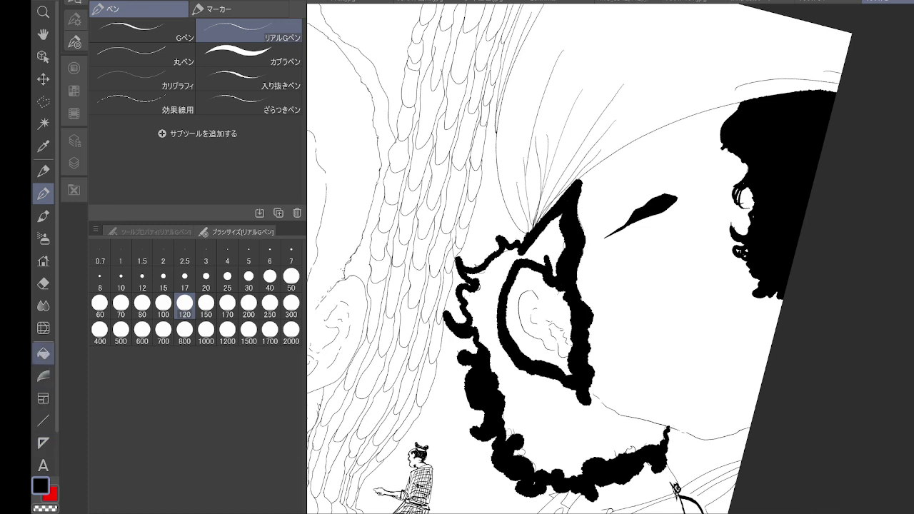
pyautogui.click(43, 353)
pyautogui.click(493, 291)
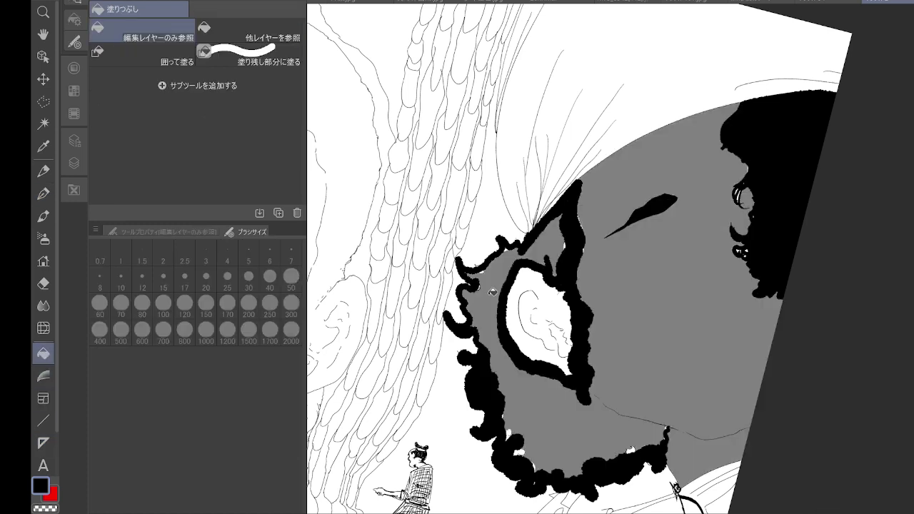
pyautogui.hotkey('ctrl', 'z')
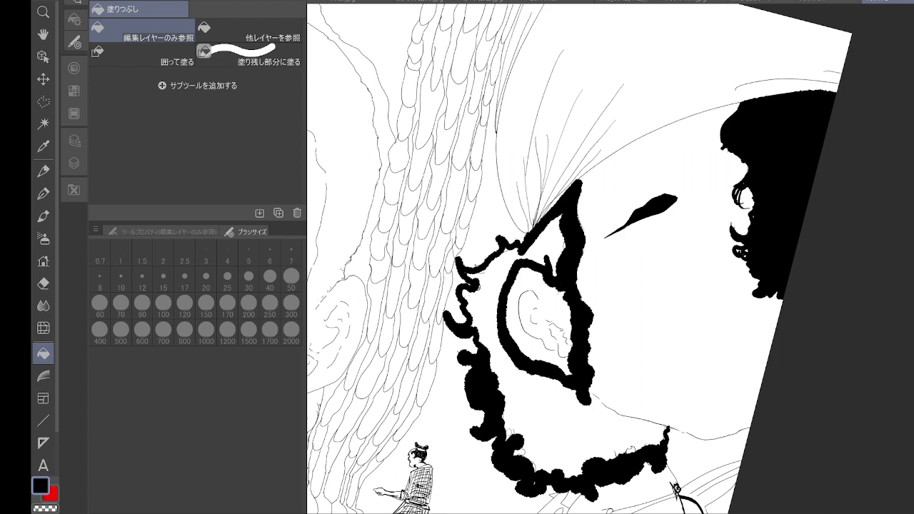
# - Close the gap in the thick hair outline along the jaw and thicken the sideburn in front of the right head's ear
pyautogui.press('p')
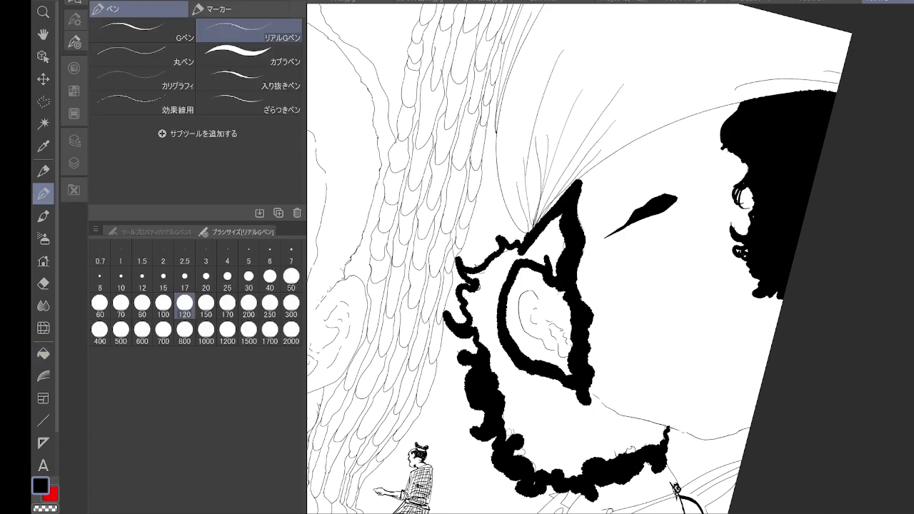
pyautogui.moveTo(589, 395)
pyautogui.mouseDown()
pyautogui.moveTo(651, 416)
pyautogui.moveTo(662, 430)
pyautogui.moveTo(646, 452)
pyautogui.moveTo(633, 427)
pyautogui.mouseUp()
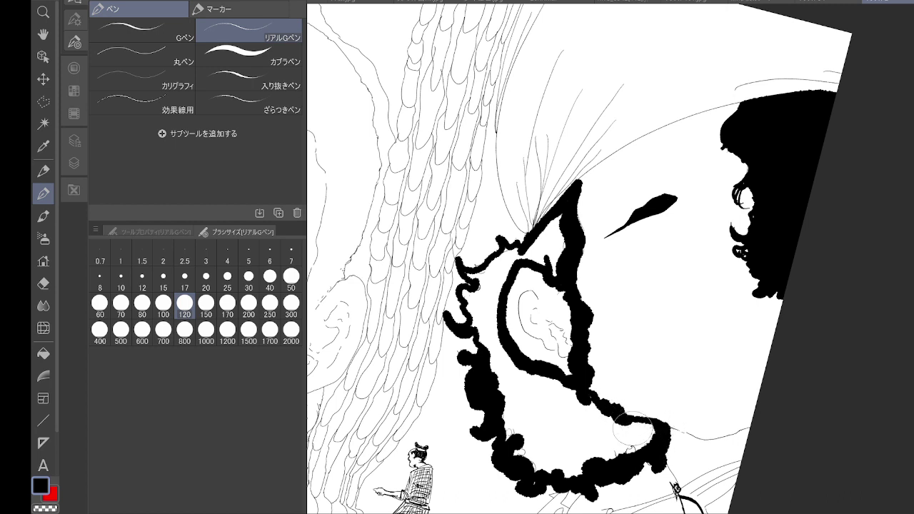
pyautogui.moveTo(571, 211)
pyautogui.mouseDown()
pyautogui.moveTo(574, 291)
pyautogui.moveTo(587, 241)
pyautogui.moveTo(573, 287)
pyautogui.mouseUp()
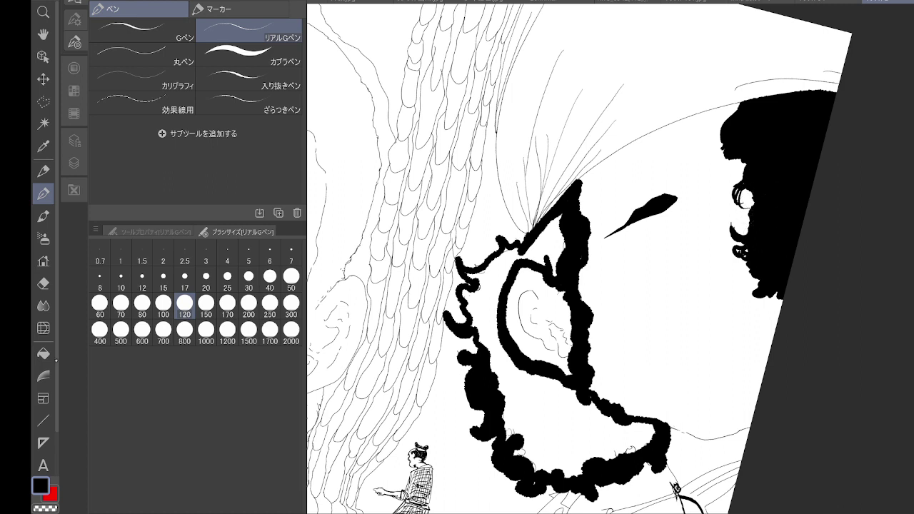
# - Flood the enclosed hair area around the right head's ear with black, leaving the ear white
pyautogui.press('g')
pyautogui.click(551, 243)
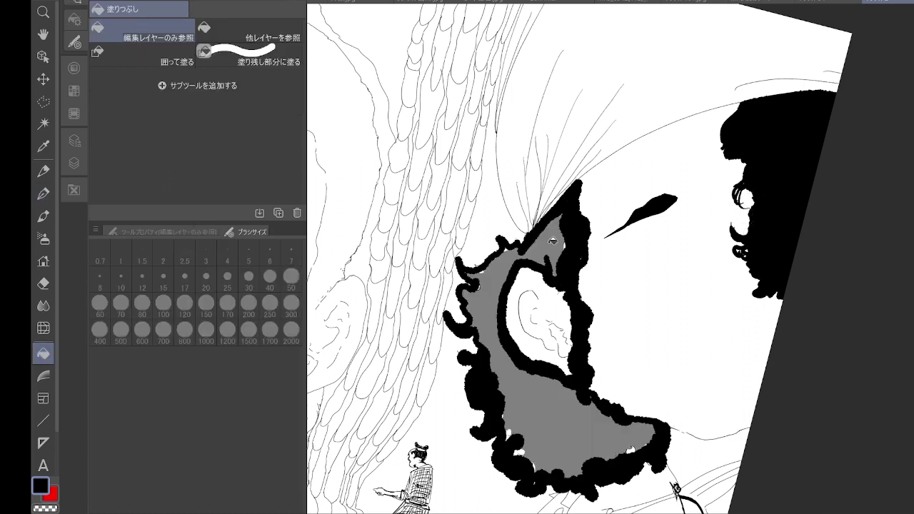
pyautogui.click(553, 243)
pyautogui.click(552, 245)
pyautogui.click(550, 248)
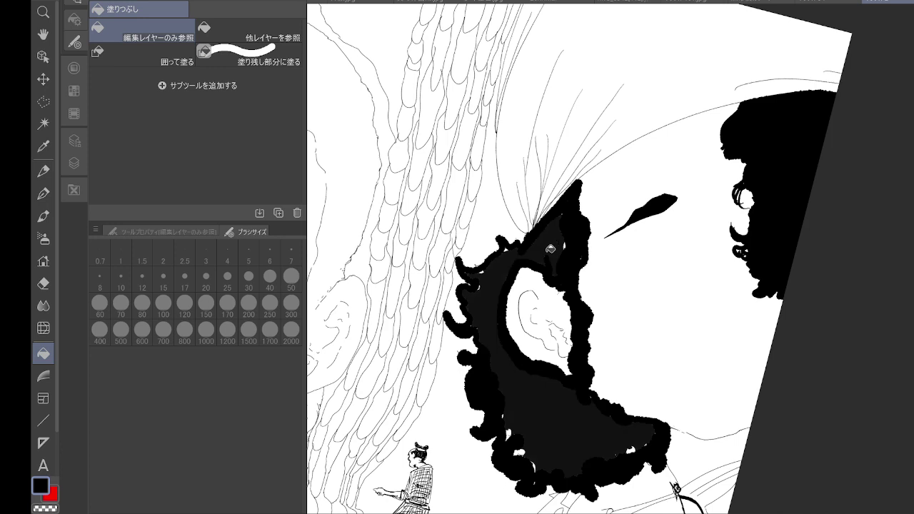
pyautogui.click(550, 248)
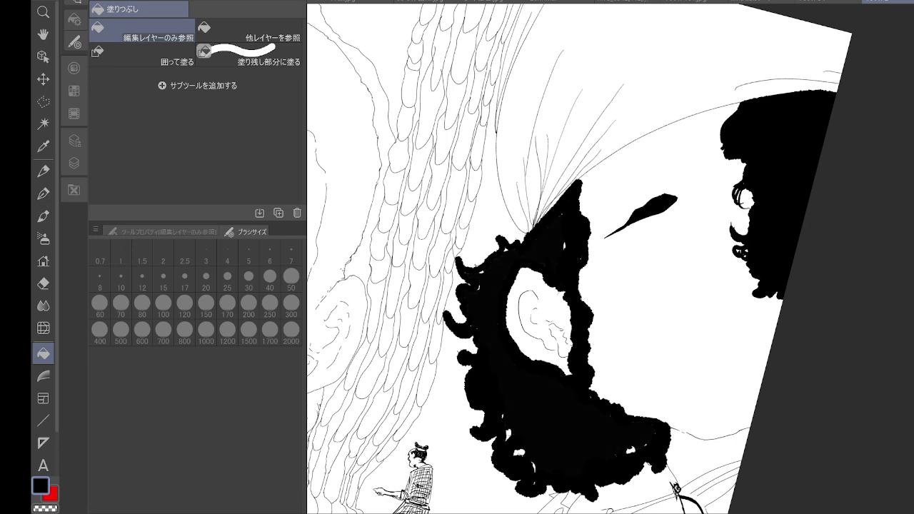
# - Paint over the leftover white gaps and bays along the curly outer edge of the hair with the リアルGペン
pyautogui.click(43, 193)
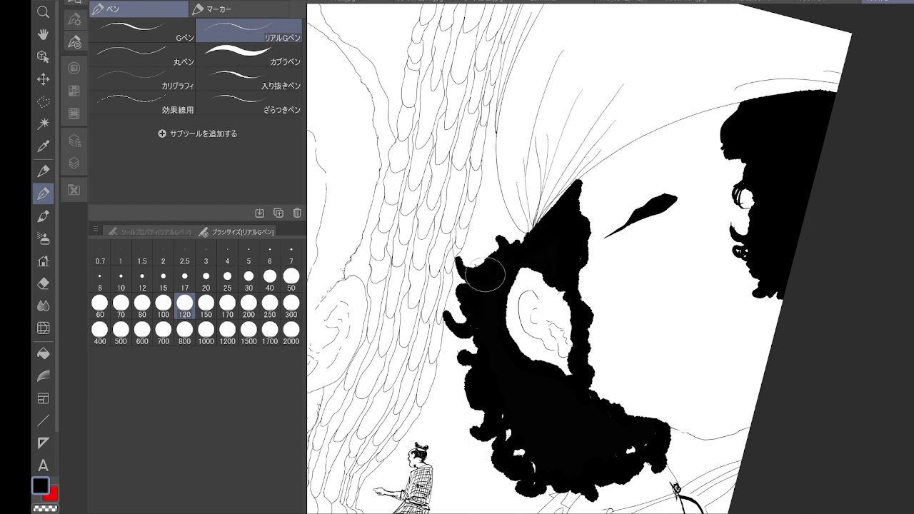
pyautogui.moveTo(486, 267)
pyautogui.mouseDown()
pyautogui.moveTo(479, 300)
pyautogui.moveTo(471, 286)
pyautogui.moveTo(484, 327)
pyautogui.mouseUp()
pyautogui.moveTo(481, 363)
pyautogui.mouseDown()
pyautogui.moveTo(465, 331)
pyautogui.moveTo(500, 345)
pyautogui.moveTo(484, 359)
pyautogui.moveTo(473, 325)
pyautogui.moveTo(535, 476)
pyautogui.moveTo(592, 439)
pyautogui.moveTo(590, 407)
pyautogui.moveTo(618, 422)
pyautogui.moveTo(636, 447)
pyautogui.mouseUp()
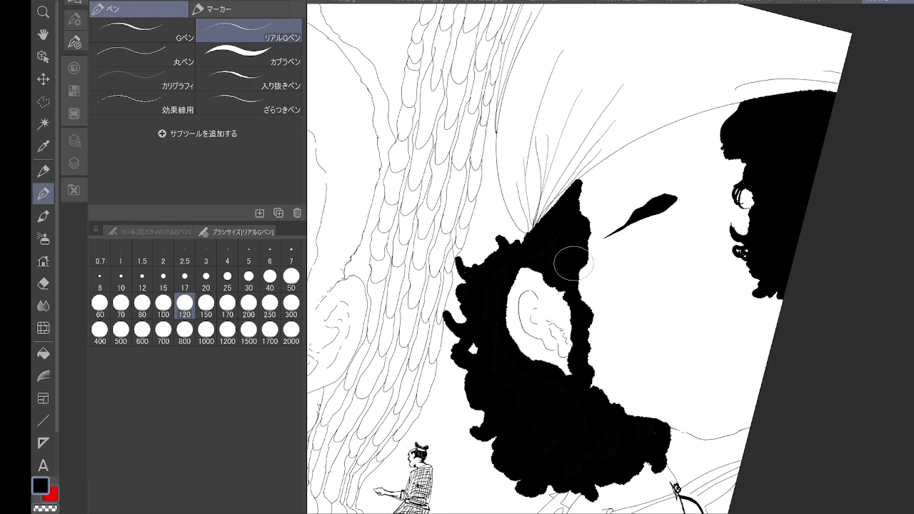
# - Ink tapered black strokes at pen size 15, fanning upward from the headscarf knot along its fold lines
pyautogui.scroll(-3, 799, 234)
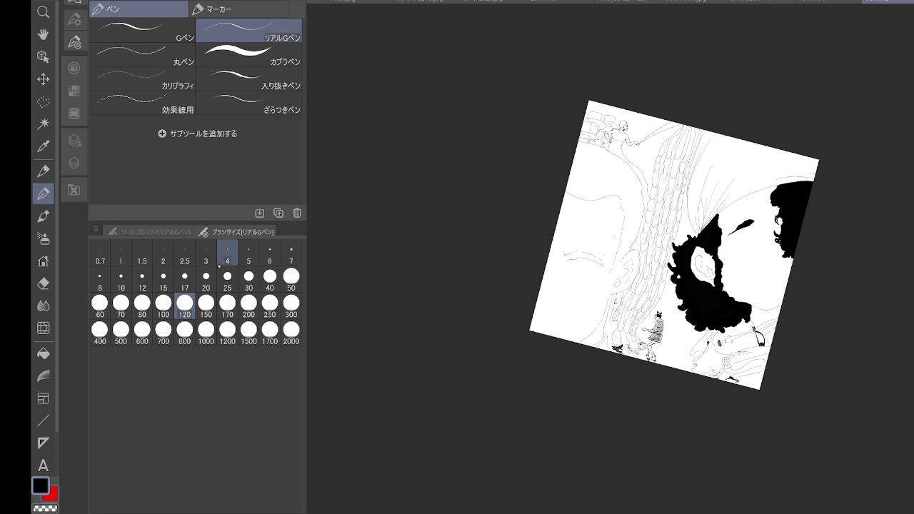
pyautogui.click(163, 279)
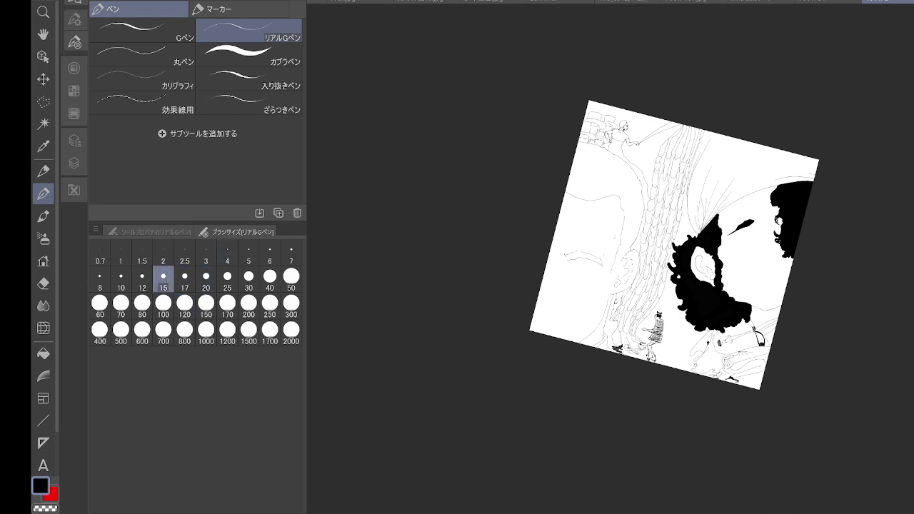
pyautogui.scroll(4, 819, 159)
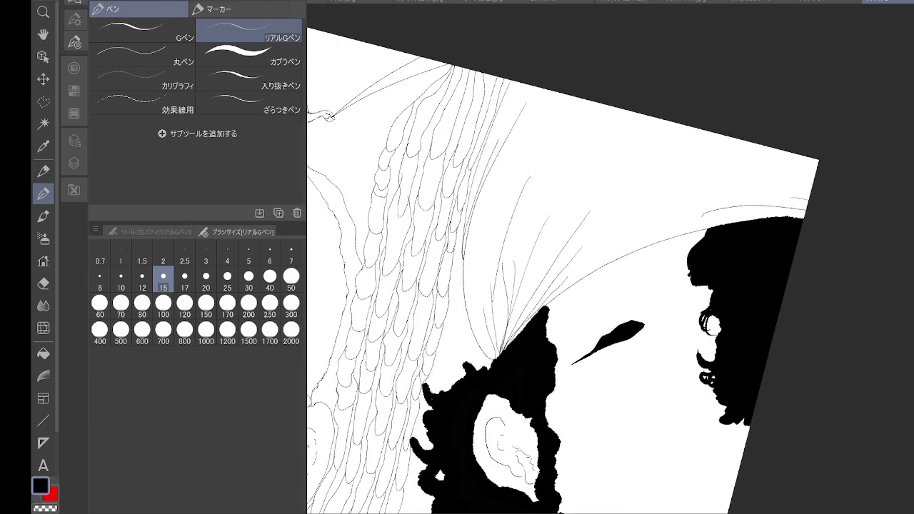
pyautogui.scroll(4, 485, 375)
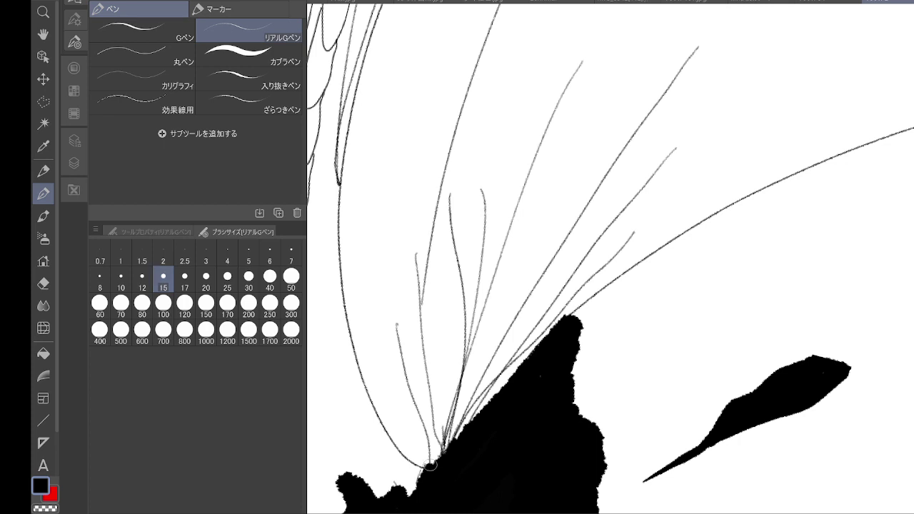
pyautogui.moveTo(429, 462); pyautogui.dragTo(396, 398)
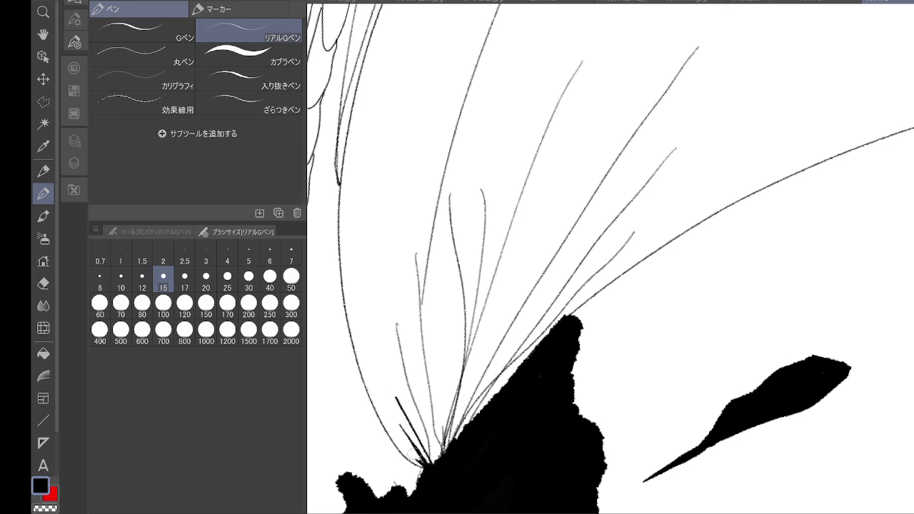
pyautogui.moveTo(427, 459); pyautogui.dragTo(396, 401)
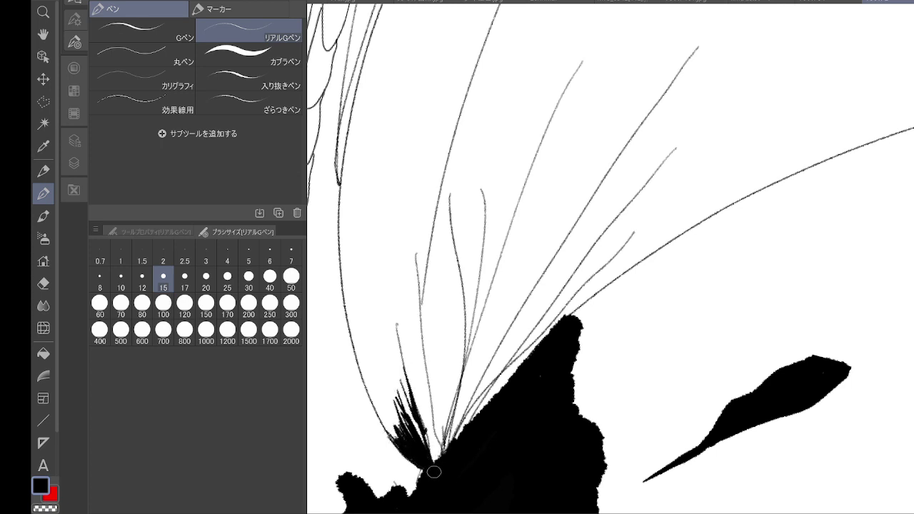
pyautogui.moveTo(432, 470); pyautogui.dragTo(399, 384)
pyautogui.moveTo(430, 464); pyautogui.dragTo(391, 363)
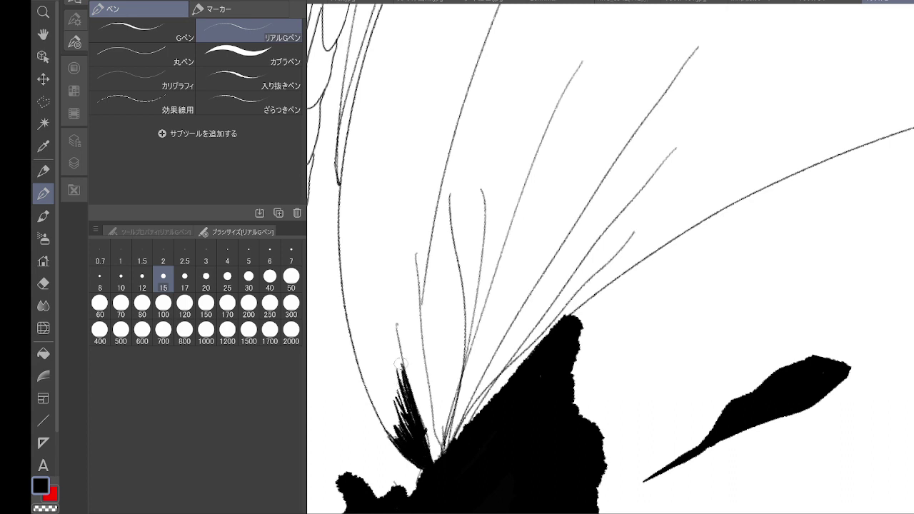
pyautogui.moveTo(432, 463); pyautogui.dragTo(418, 373)
pyautogui.moveTo(424, 429); pyautogui.dragTo(409, 284)
pyautogui.moveTo(439, 456)
pyautogui.mouseDown()
pyautogui.moveTo(414, 339)
pyautogui.moveTo(408, 279)
pyautogui.moveTo(418, 265)
pyautogui.mouseUp()
pyautogui.moveTo(434, 442)
pyautogui.mouseDown()
pyautogui.moveTo(420, 306)
pyautogui.moveTo(451, 305)
pyautogui.moveTo(458, 340)
pyautogui.moveTo(506, 240)
pyautogui.moveTo(493, 275)
pyautogui.mouseUp()
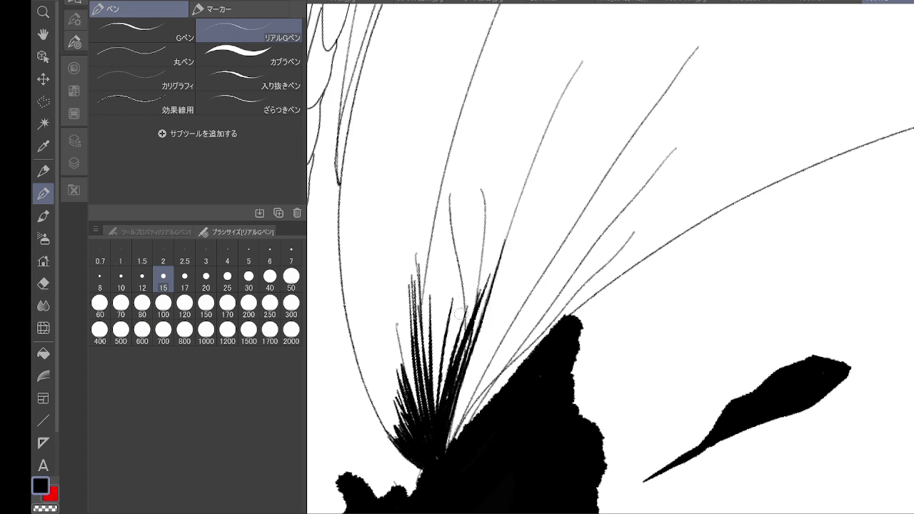
pyautogui.moveTo(449, 367); pyautogui.dragTo(487, 200)
pyautogui.moveTo(448, 385); pyautogui.dragTo(494, 281)
# - Ink dense tapered black strokes from the hair at the temple outward along the headscarf's lower edge
pyautogui.moveTo(447, 450)
pyautogui.mouseDown()
pyautogui.moveTo(548, 245)
pyautogui.moveTo(598, 225)
pyautogui.mouseUp()
pyautogui.moveTo(464, 429); pyautogui.dragTo(578, 263)
pyautogui.moveTo(512, 376); pyautogui.dragTo(696, 169)
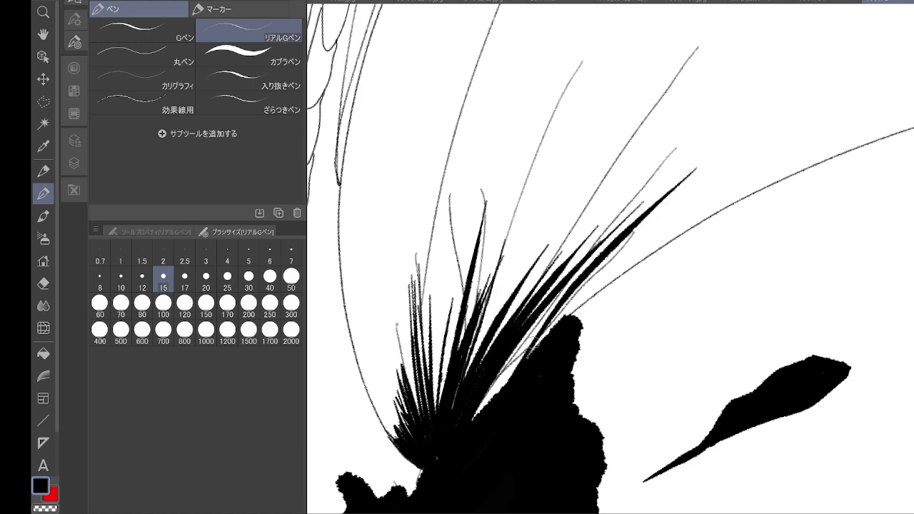
pyautogui.moveTo(477, 412); pyautogui.dragTo(644, 203)
pyautogui.moveTo(530, 355)
pyautogui.mouseDown()
pyautogui.moveTo(689, 174)
pyautogui.moveTo(665, 214)
pyautogui.mouseUp()
pyautogui.moveTo(495, 394); pyautogui.dragTo(649, 227)
pyautogui.moveTo(560, 321); pyautogui.dragTo(692, 191)
pyautogui.moveTo(638, 247); pyautogui.dragTo(691, 211)
pyautogui.moveTo(503, 397); pyautogui.dragTo(684, 231)
pyautogui.moveTo(495, 414); pyautogui.dragTo(702, 220)
pyautogui.moveTo(503, 404)
pyautogui.mouseDown()
pyautogui.moveTo(703, 218)
pyautogui.moveTo(639, 250)
pyautogui.moveTo(685, 219)
pyautogui.mouseUp()
pyautogui.moveTo(530, 375); pyautogui.dragTo(682, 227)
pyautogui.moveTo(509, 409); pyautogui.dragTo(669, 227)
pyautogui.moveTo(715, 190); pyautogui.dragTo(753, 163)
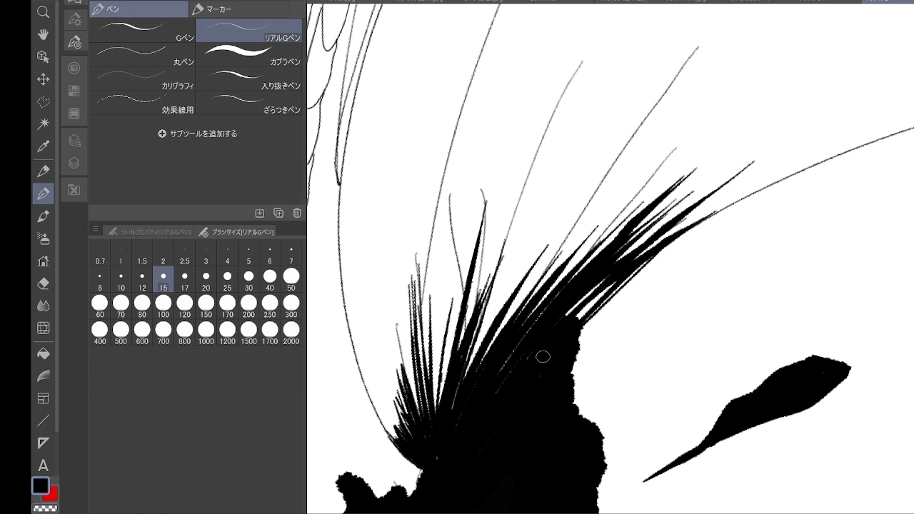
pyautogui.moveTo(579, 319)
pyautogui.mouseDown()
pyautogui.moveTo(665, 230)
pyautogui.moveTo(635, 254)
pyautogui.mouseUp()
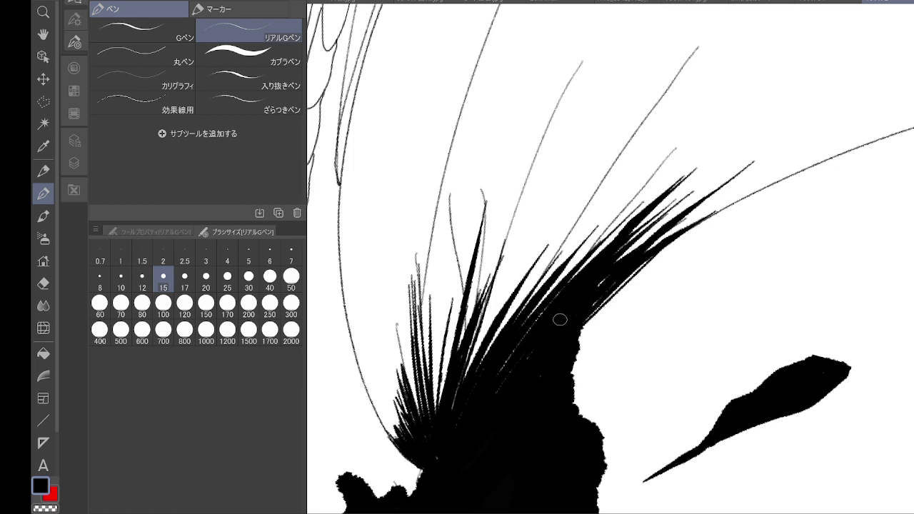
# - Fill the gaps in the fan of headscarf folds with more tapered strokes and add longer spikes around its rim
pyautogui.moveTo(523, 326); pyautogui.dragTo(577, 263)
pyautogui.moveTo(518, 308); pyautogui.dragTo(587, 227)
pyautogui.moveTo(501, 330); pyautogui.dragTo(562, 242)
pyautogui.moveTo(491, 345); pyautogui.dragTo(576, 219)
pyautogui.moveTo(466, 376); pyautogui.dragTo(532, 256)
pyautogui.moveTo(477, 340)
pyautogui.mouseDown()
pyautogui.moveTo(546, 237)
pyautogui.moveTo(539, 220)
pyautogui.mouseUp()
pyautogui.moveTo(479, 319); pyautogui.dragTo(518, 230)
pyautogui.moveTo(469, 317); pyautogui.dragTo(531, 211)
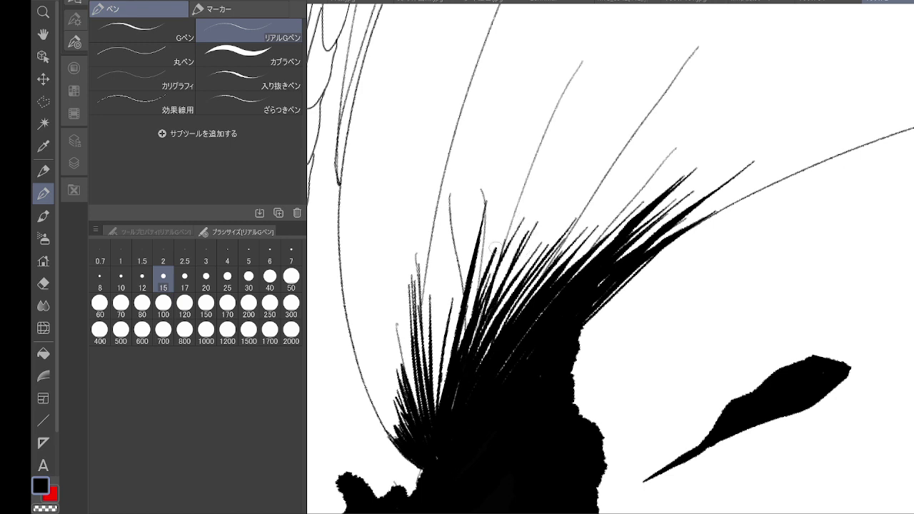
pyautogui.moveTo(454, 433)
pyautogui.mouseDown()
pyautogui.moveTo(519, 189)
pyautogui.moveTo(493, 224)
pyautogui.moveTo(454, 423)
pyautogui.moveTo(479, 256)
pyautogui.moveTo(468, 282)
pyautogui.moveTo(458, 269)
pyautogui.moveTo(442, 433)
pyautogui.moveTo(454, 272)
pyautogui.mouseUp()
pyautogui.moveTo(438, 392); pyautogui.dragTo(464, 244)
pyautogui.moveTo(444, 422); pyautogui.dragTo(449, 254)
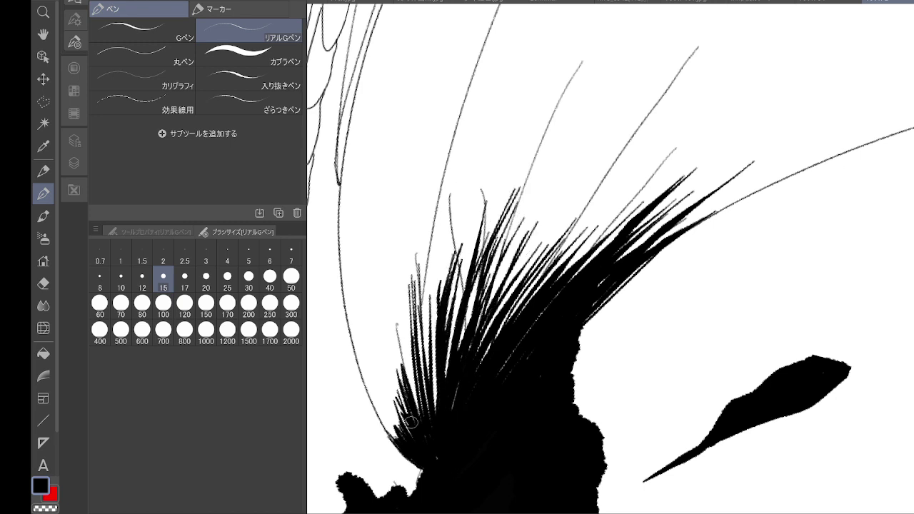
pyautogui.moveTo(402, 440)
pyautogui.mouseDown()
pyautogui.moveTo(353, 337)
pyautogui.moveTo(367, 331)
pyautogui.mouseUp()
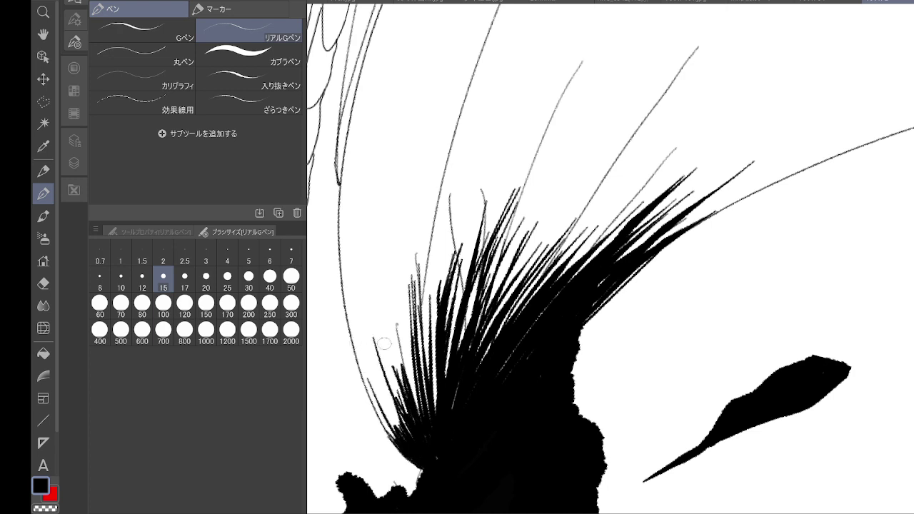
pyautogui.moveTo(417, 399); pyautogui.dragTo(378, 339)
pyautogui.moveTo(413, 385); pyautogui.dragTo(394, 314)
pyautogui.moveTo(411, 361)
pyautogui.mouseDown()
pyautogui.moveTo(398, 295)
pyautogui.moveTo(428, 267)
pyautogui.mouseUp()
pyautogui.moveTo(441, 408); pyautogui.dragTo(431, 245)
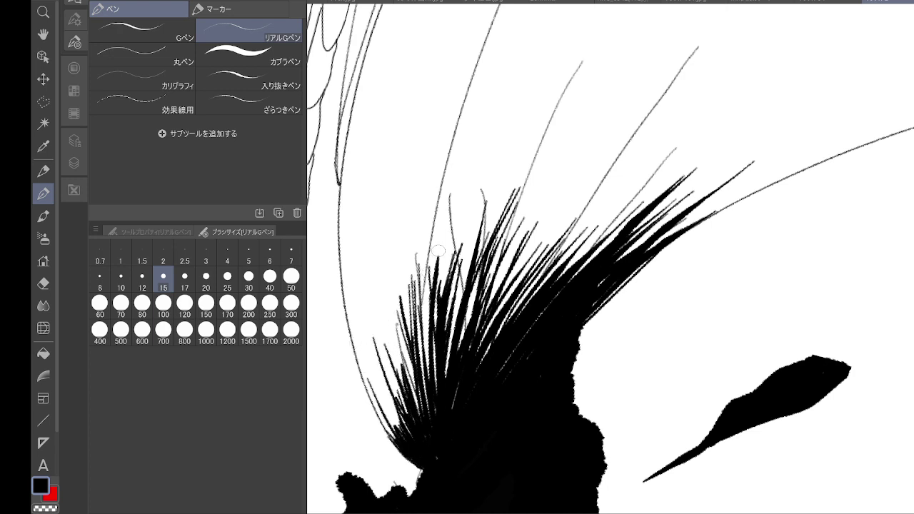
pyautogui.moveTo(436, 324); pyautogui.dragTo(450, 207)
pyautogui.moveTo(435, 383); pyautogui.dragTo(439, 199)
pyautogui.moveTo(456, 280); pyautogui.dragTo(444, 165)
pyautogui.moveTo(447, 375); pyautogui.dragTo(477, 214)
pyautogui.moveTo(456, 276); pyautogui.dragTo(477, 158)
pyautogui.moveTo(487, 214)
pyautogui.mouseDown()
pyautogui.moveTo(498, 164)
pyautogui.moveTo(521, 147)
pyautogui.mouseUp()
pyautogui.moveTo(528, 271); pyautogui.dragTo(593, 136)
pyautogui.moveTo(591, 260)
pyautogui.mouseDown()
pyautogui.moveTo(630, 203)
pyautogui.moveTo(652, 191)
pyautogui.mouseUp()
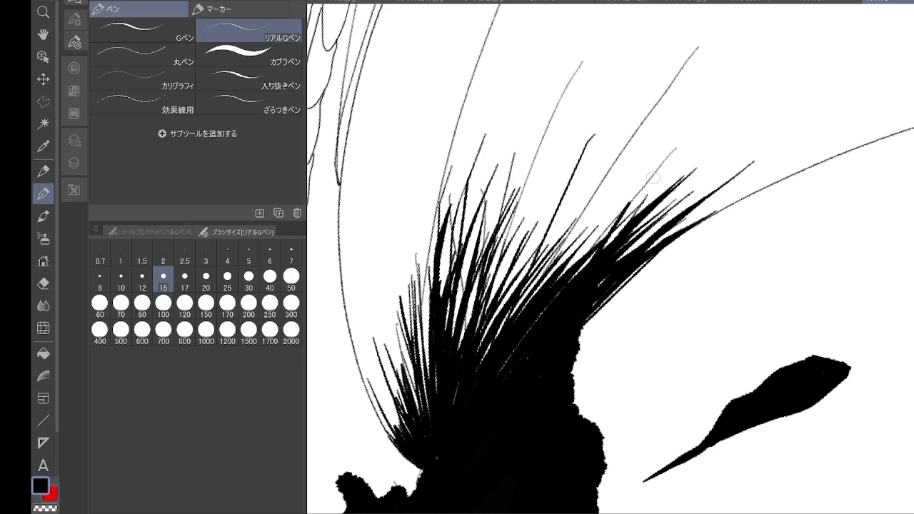
# - Ink over the thin jaw and chin line with a thick black stroke from the curly hair to the canvas edge
pyautogui.scroll(-6, 654, 176)
pyautogui.press('^')
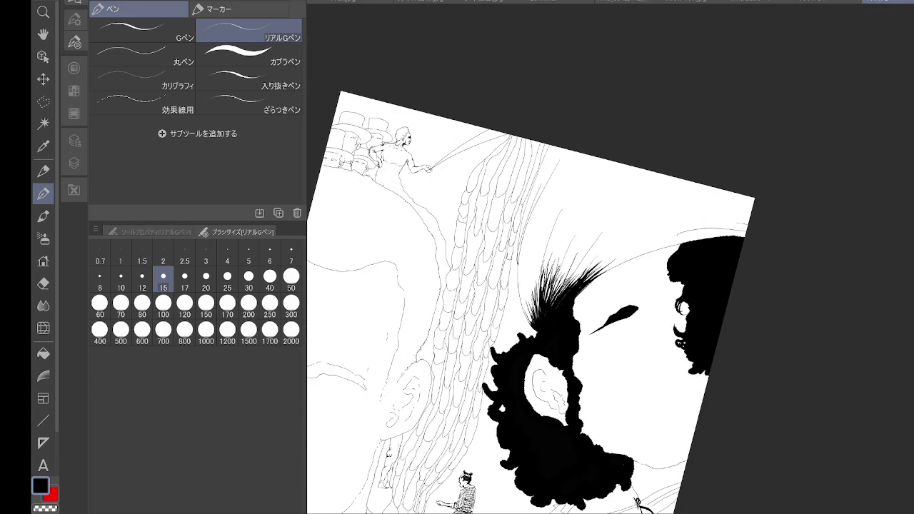
pyautogui.moveTo(607, 321); pyautogui.dragTo(619, 242)
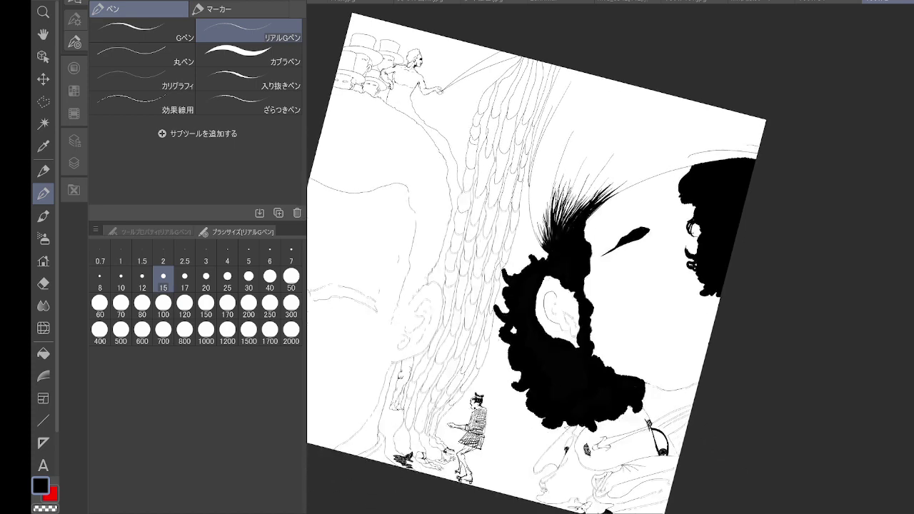
pyautogui.scroll(5, 722, 284)
pyautogui.moveTo(607, 321); pyautogui.dragTo(606, 227)
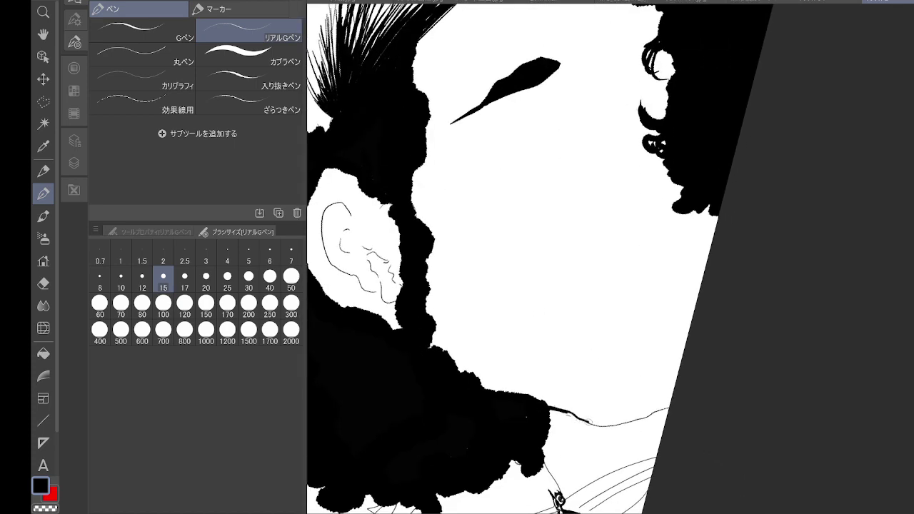
pyautogui.moveTo(596, 424); pyautogui.dragTo(634, 417)
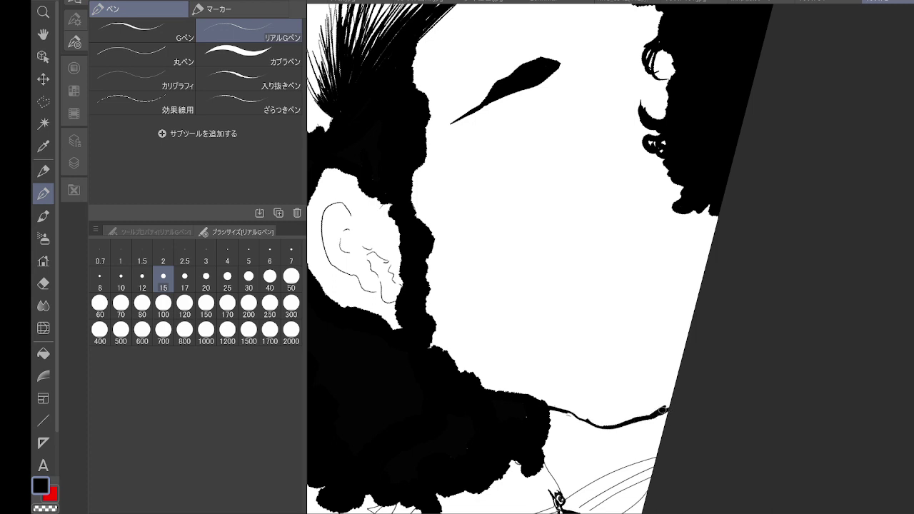
# - Add thin curved curl outlines along the inner edges of the black hair masses on both sides of the woman's face
pyautogui.scroll(3, 666, 203)
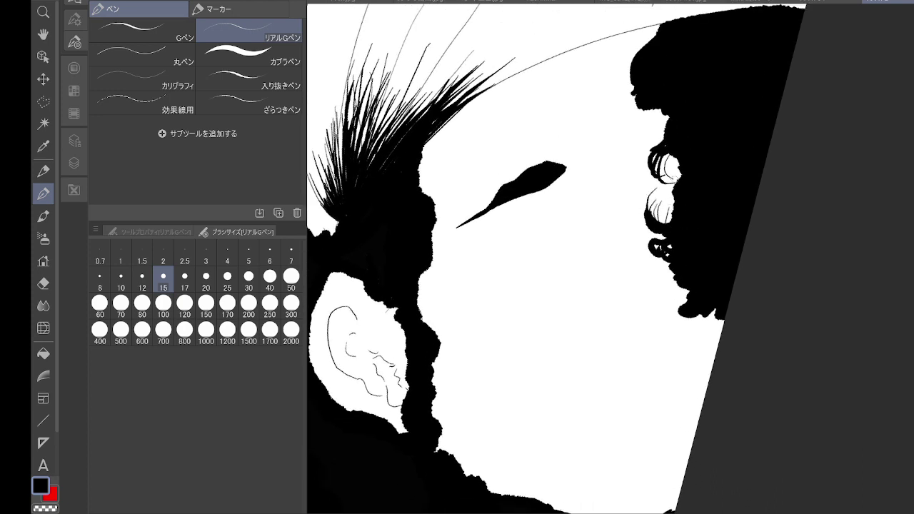
pyautogui.moveTo(648, 42); pyautogui.dragTo(648, 97)
pyautogui.moveTo(677, 264); pyautogui.dragTo(674, 289)
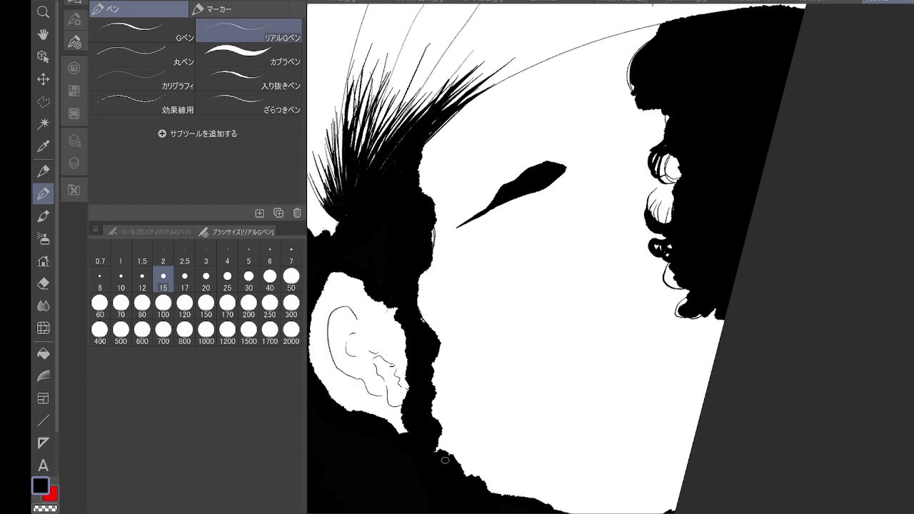
pyautogui.moveTo(444, 460); pyautogui.dragTo(513, 442)
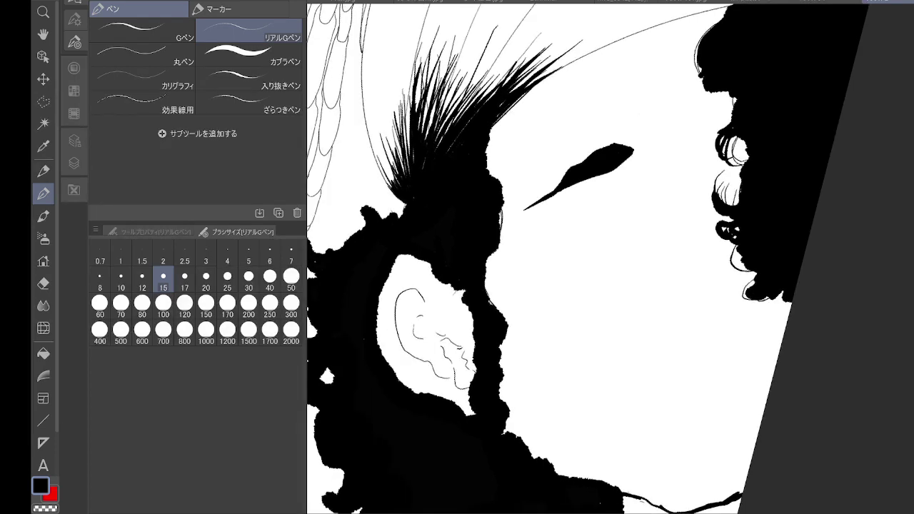
# - Outline the almond-shaped eye below the eyebrow at pen size 20, with a thick upper lid, short lashes and a lower lid
pyautogui.scroll(5, 636, 215)
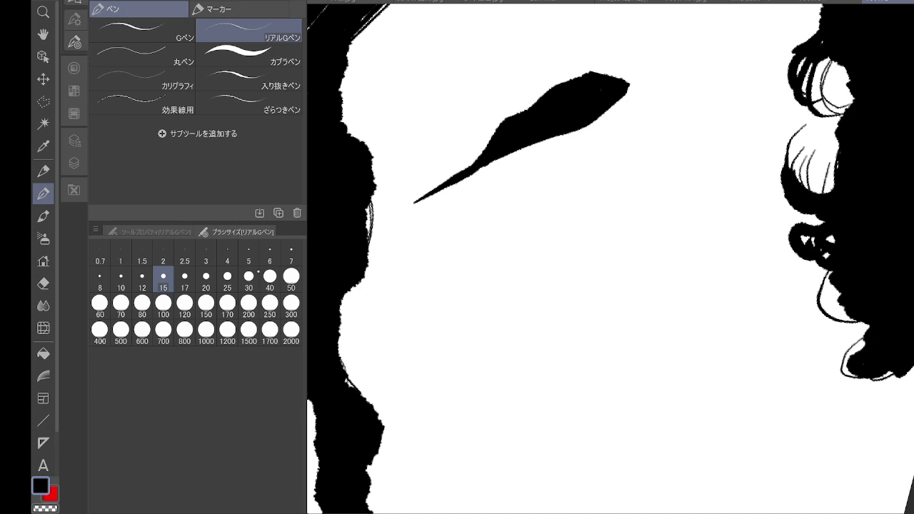
pyautogui.click(205, 277)
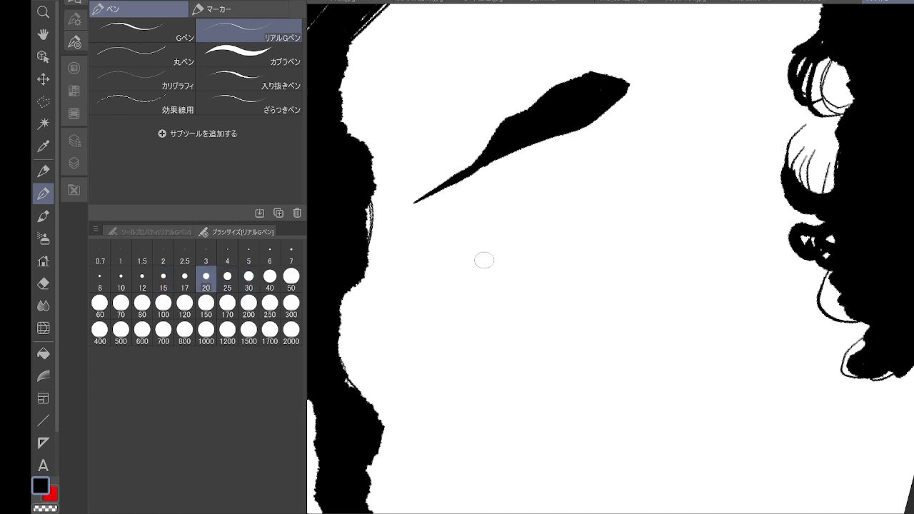
pyautogui.moveTo(461, 270)
pyautogui.mouseDown()
pyautogui.moveTo(563, 192)
pyautogui.moveTo(619, 193)
pyautogui.moveTo(657, 214)
pyautogui.moveTo(460, 276)
pyautogui.moveTo(486, 265)
pyautogui.moveTo(442, 272)
pyautogui.moveTo(486, 257)
pyautogui.moveTo(451, 267)
pyautogui.moveTo(510, 236)
pyautogui.moveTo(452, 270)
pyautogui.moveTo(506, 228)
pyautogui.moveTo(456, 267)
pyautogui.moveTo(468, 262)
pyautogui.moveTo(449, 254)
pyautogui.moveTo(498, 243)
pyautogui.moveTo(461, 244)
pyautogui.moveTo(602, 181)
pyautogui.moveTo(640, 196)
pyautogui.mouseUp()
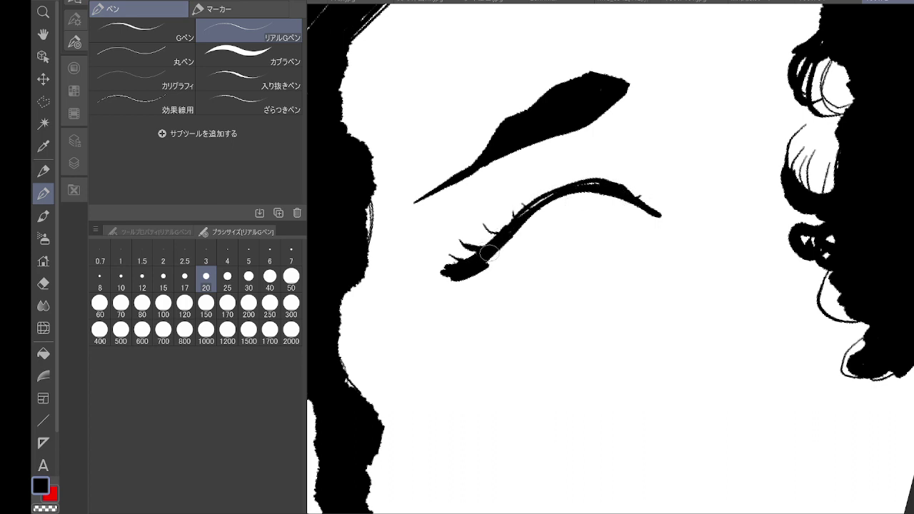
pyautogui.moveTo(469, 276); pyautogui.dragTo(508, 269)
pyautogui.moveTo(492, 266)
pyautogui.mouseDown()
pyautogui.moveTo(571, 262)
pyautogui.moveTo(661, 217)
pyautogui.moveTo(641, 230)
pyautogui.mouseUp()
pyautogui.scroll(4, 641, 228)
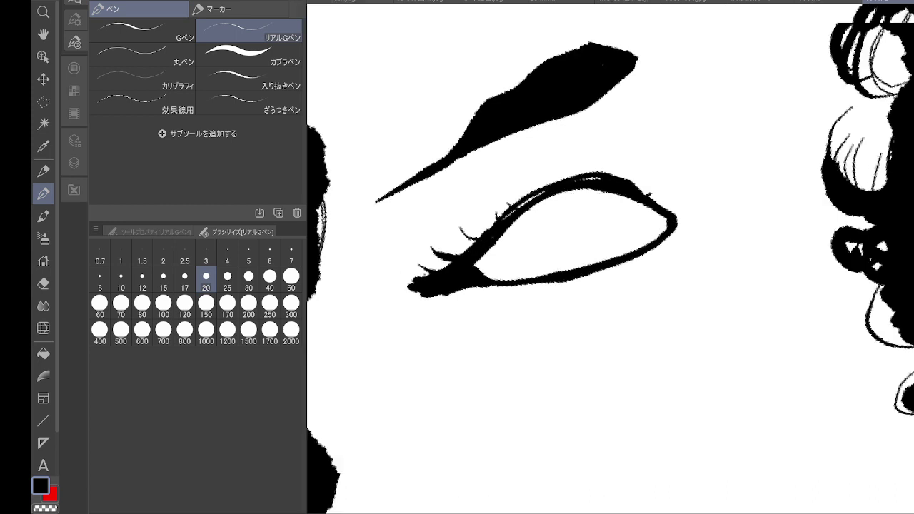
# - Draw the iris inside the eye with a solid black pupil and a round white highlight beneath the upper lid
pyautogui.moveTo(474, 227)
pyautogui.mouseDown()
pyautogui.moveTo(471, 262)
pyautogui.moveTo(510, 286)
pyautogui.moveTo(576, 280)
pyautogui.moveTo(619, 204)
pyautogui.moveTo(622, 179)
pyautogui.moveTo(610, 262)
pyautogui.moveTo(596, 258)
pyautogui.mouseUp()
pyautogui.moveTo(536, 204)
pyautogui.mouseDown()
pyautogui.moveTo(548, 204)
pyautogui.moveTo(527, 207)
pyautogui.moveTo(532, 214)
pyautogui.moveTo(546, 187)
pyautogui.moveTo(564, 183)
pyautogui.moveTo(586, 195)
pyautogui.moveTo(565, 175)
pyautogui.mouseUp()
pyautogui.moveTo(486, 214)
pyautogui.mouseDown()
pyautogui.moveTo(506, 200)
pyautogui.moveTo(553, 214)
pyautogui.moveTo(529, 222)
pyautogui.moveTo(505, 206)
pyautogui.mouseUp()
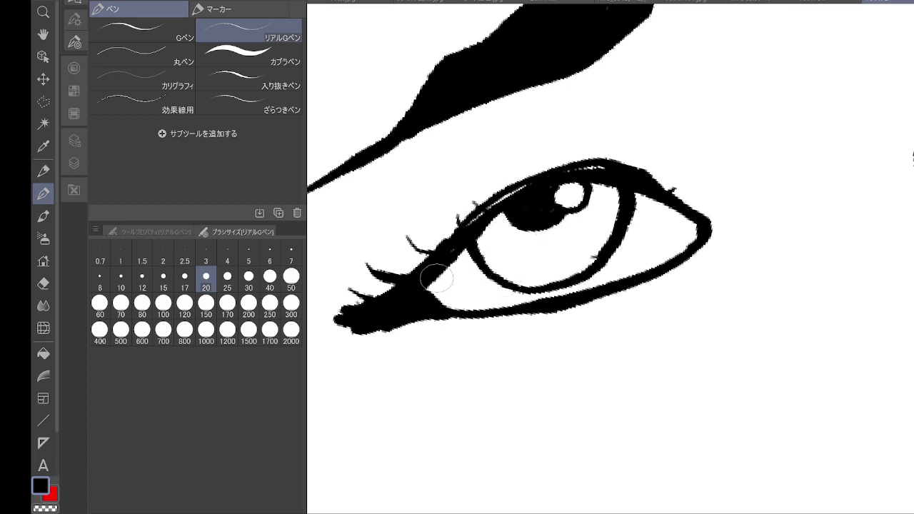
# - Thicken the eye's outer corner in black and add short tapered lashes along the lower lid
pyautogui.moveTo(437, 278); pyautogui.dragTo(421, 305)
pyautogui.moveTo(475, 229)
pyautogui.mouseDown()
pyautogui.moveTo(462, 234)
pyautogui.moveTo(471, 226)
pyautogui.mouseUp()
pyautogui.moveTo(405, 321)
pyautogui.mouseDown()
pyautogui.moveTo(377, 330)
pyautogui.moveTo(379, 356)
pyautogui.mouseUp()
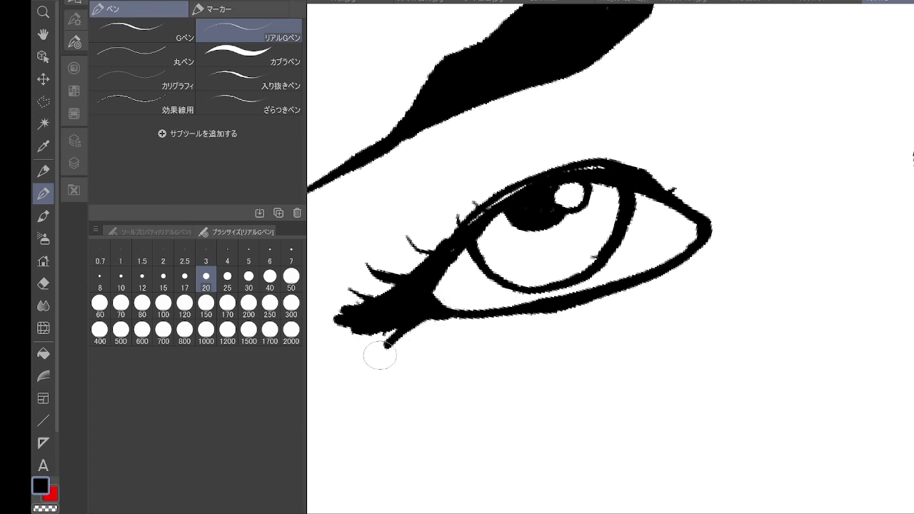
pyautogui.moveTo(440, 320); pyautogui.dragTo(427, 334)
pyautogui.moveTo(481, 318); pyautogui.dragTo(473, 329)
pyautogui.moveTo(566, 307); pyautogui.dragTo(557, 315)
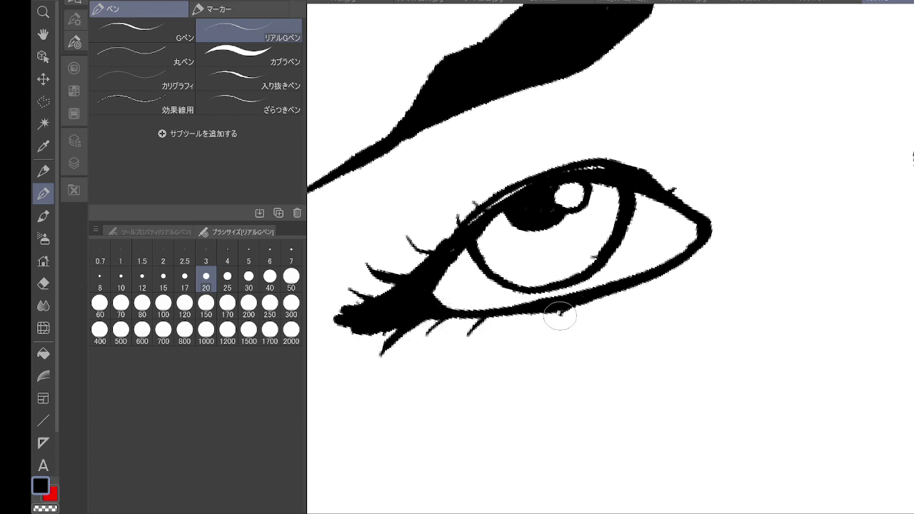
# - Ink the underside of the nose as a thick curved line with upturned nostril ends and a small central notch
pyautogui.scroll(-4, 564, 305)
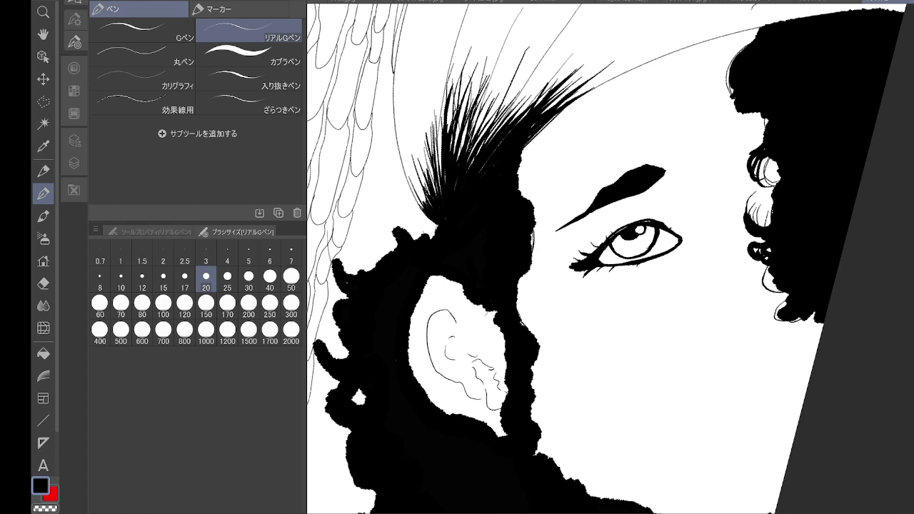
pyautogui.moveTo(743, 133); pyautogui.dragTo(673, 60)
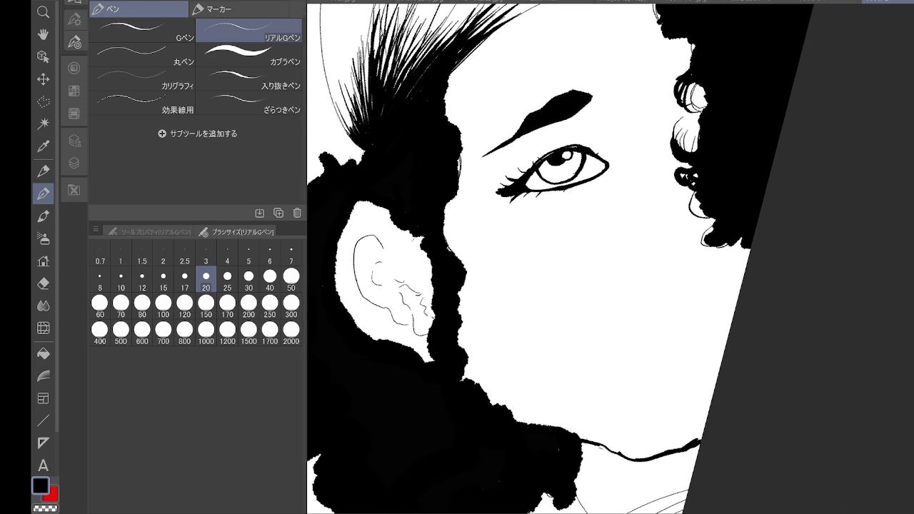
pyautogui.scroll(4, 766, 237)
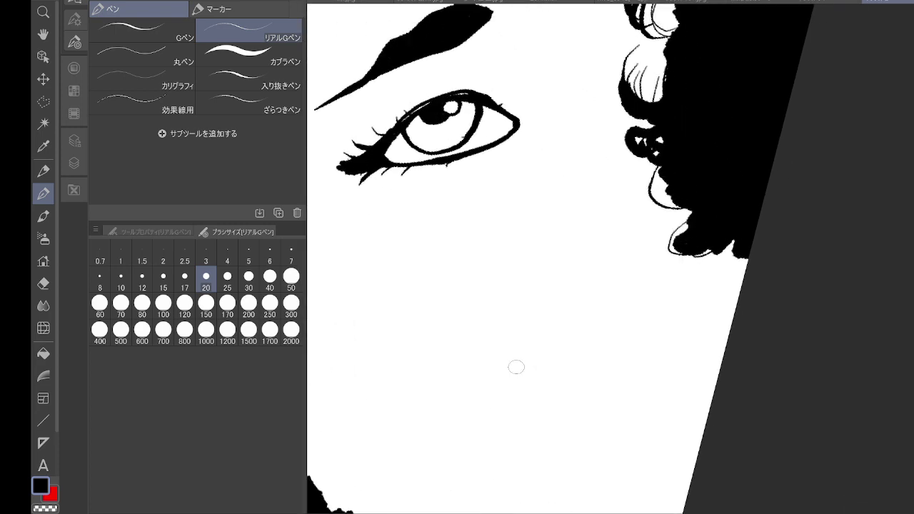
pyautogui.moveTo(509, 369)
pyautogui.mouseDown()
pyautogui.moveTo(534, 387)
pyautogui.moveTo(575, 397)
pyautogui.moveTo(628, 365)
pyautogui.mouseUp()
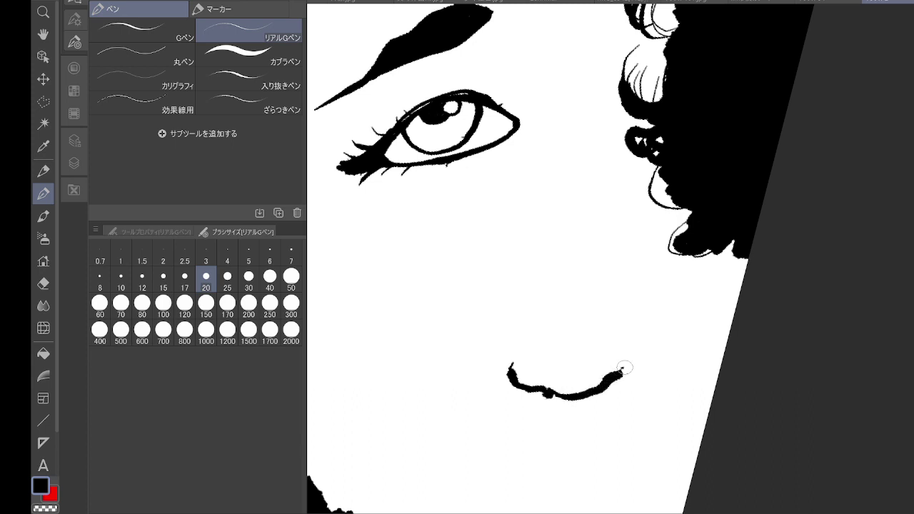
pyautogui.moveTo(550, 391)
pyautogui.mouseDown()
pyautogui.moveTo(561, 406)
pyautogui.moveTo(591, 258)
pyautogui.mouseUp()
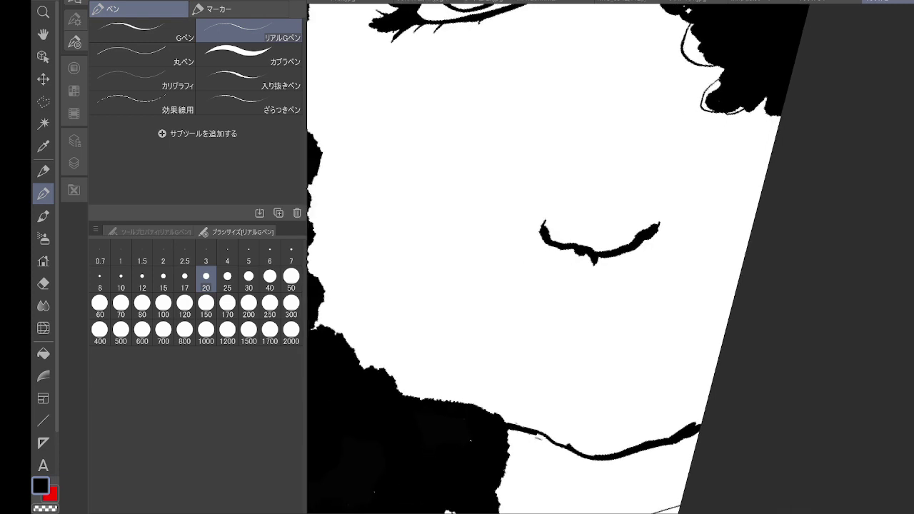
# - Ink the parted mouth with a row of teeth, a black interior and a lower lip outline, plus small accent strokes around the nose
pyautogui.moveTo(533, 324)
pyautogui.mouseDown()
pyautogui.moveTo(527, 330)
pyautogui.moveTo(635, 309)
pyautogui.moveTo(673, 311)
pyautogui.mouseUp()
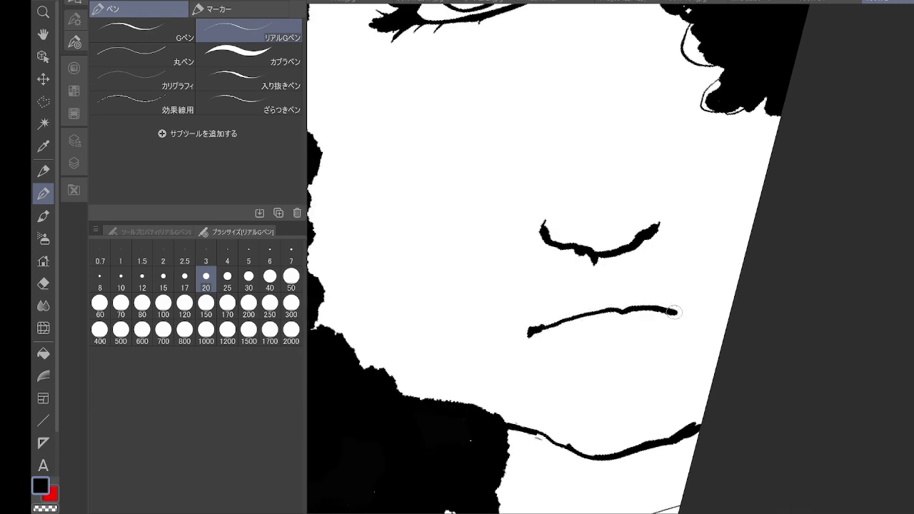
pyautogui.moveTo(537, 330)
pyautogui.mouseDown()
pyautogui.moveTo(613, 327)
pyautogui.moveTo(629, 313)
pyautogui.moveTo(696, 319)
pyautogui.moveTo(534, 332)
pyautogui.moveTo(631, 333)
pyautogui.moveTo(557, 341)
pyautogui.moveTo(603, 343)
pyautogui.moveTo(660, 325)
pyautogui.moveTo(639, 330)
pyautogui.moveTo(691, 327)
pyautogui.moveTo(630, 342)
pyautogui.mouseUp()
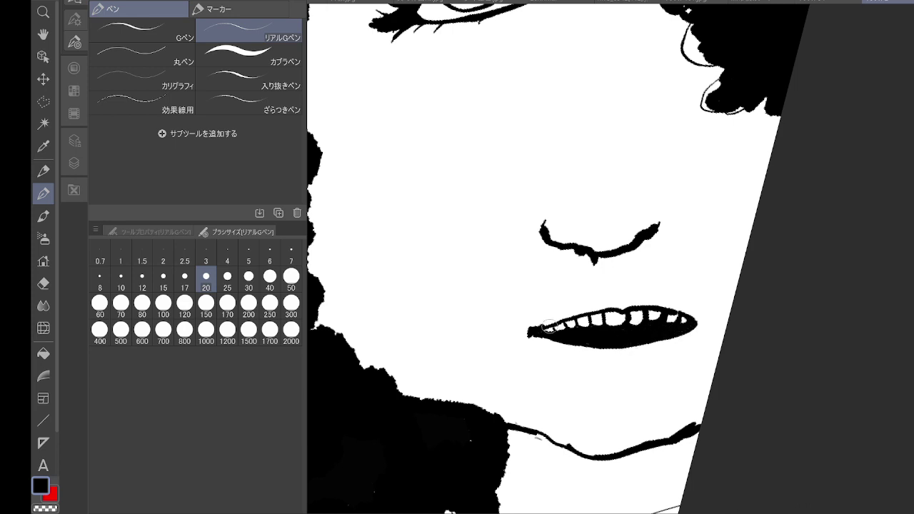
pyautogui.moveTo(532, 337)
pyautogui.mouseDown()
pyautogui.moveTo(606, 383)
pyautogui.moveTo(663, 377)
pyautogui.moveTo(692, 344)
pyautogui.moveTo(698, 319)
pyautogui.mouseUp()
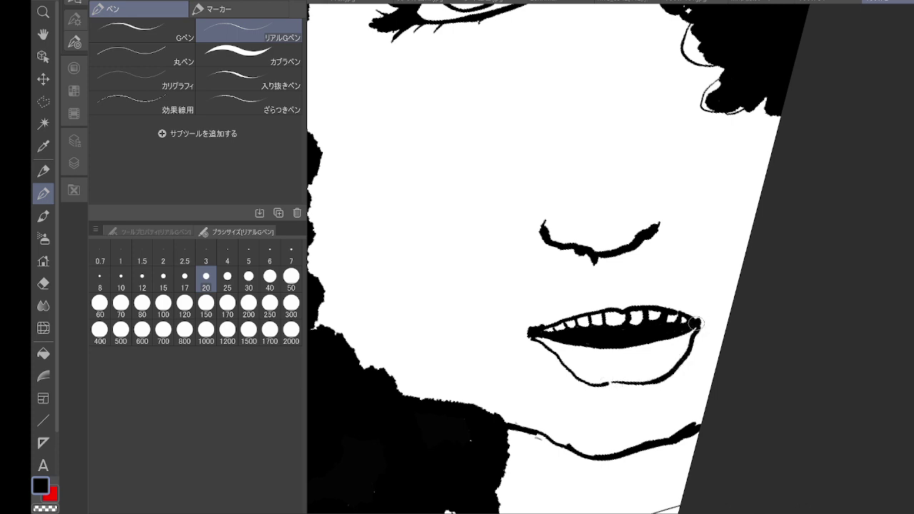
pyautogui.moveTo(629, 252)
pyautogui.mouseDown()
pyautogui.moveTo(616, 296)
pyautogui.moveTo(631, 287)
pyautogui.mouseUp()
pyautogui.moveTo(658, 224)
pyautogui.mouseDown()
pyautogui.moveTo(654, 202)
pyautogui.moveTo(660, 213)
pyautogui.mouseUp()
pyautogui.scroll(-8, 749, 231)
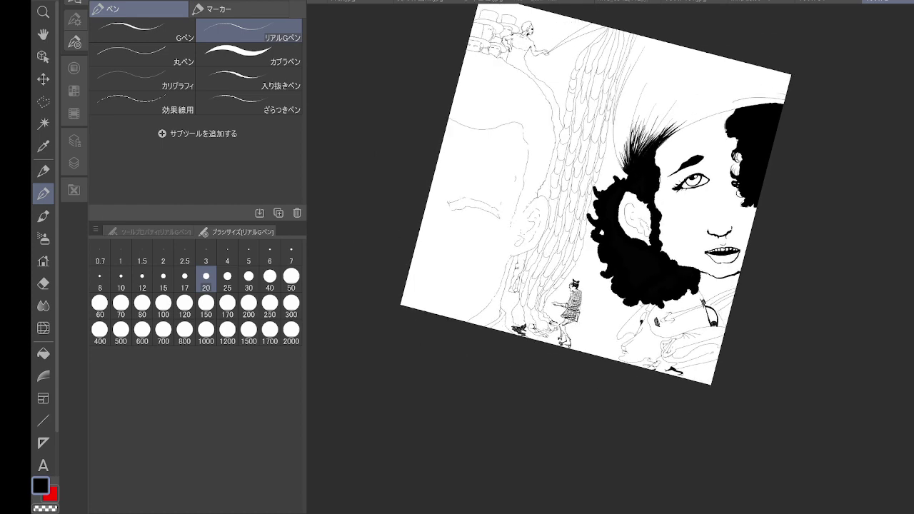
# - Check the finished black, white and red illustration for reference, return to the current drawing and reset its canvas rotation
pyautogui.click(828, 3)
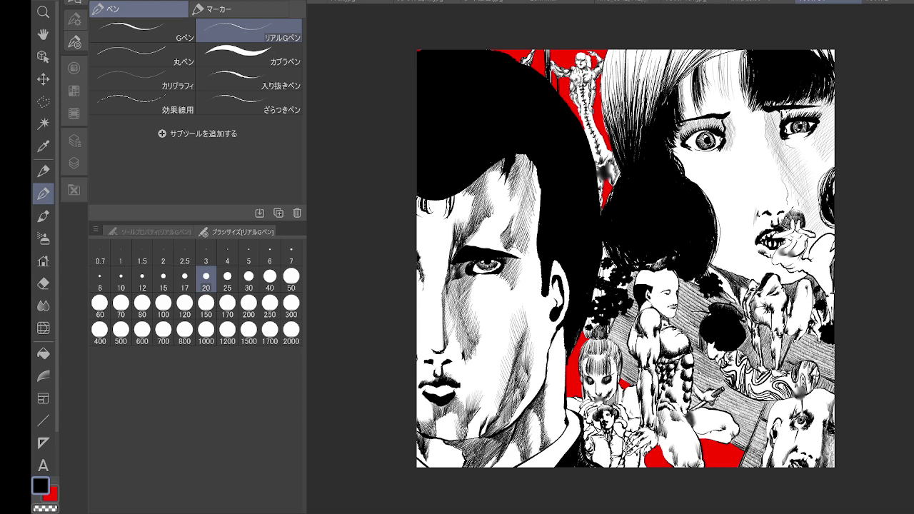
pyautogui.hotkey('ctrl', 'Tab')
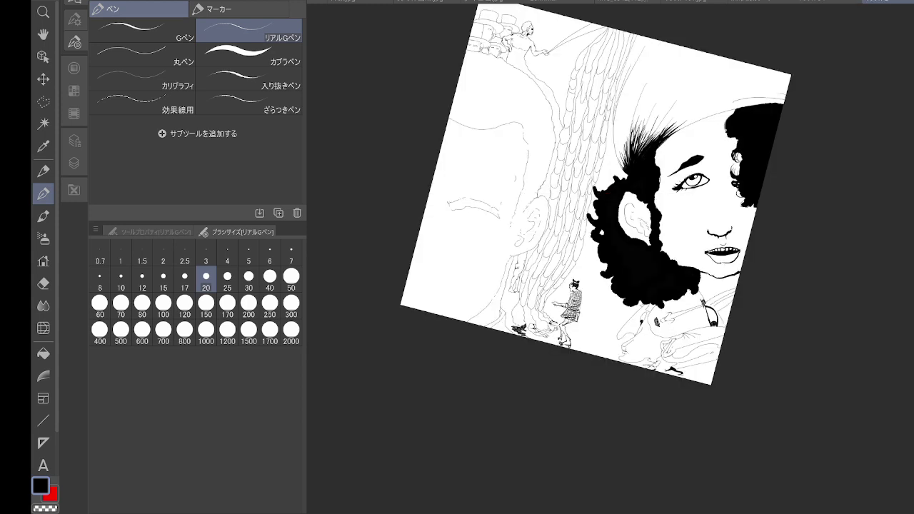
pyautogui.hotkey('ctrl', '@')
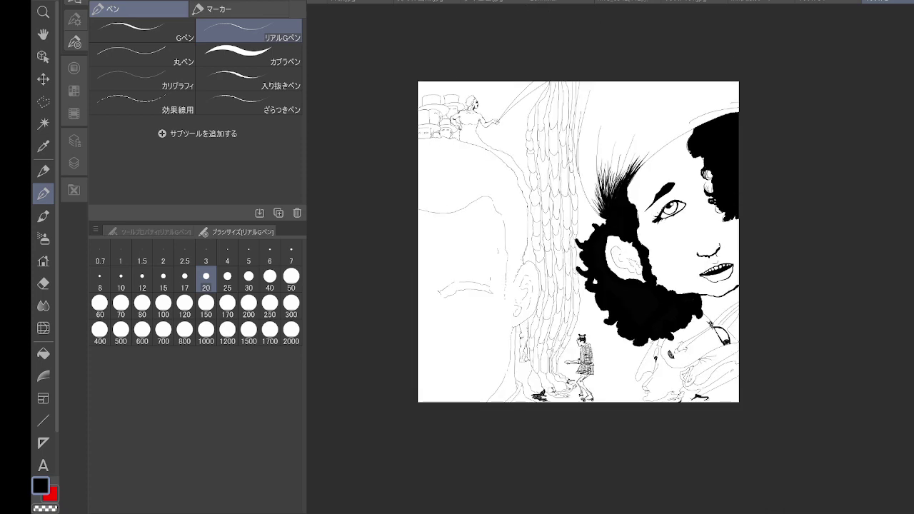
pyautogui.moveTo(579, 242); pyautogui.dragTo(563, 156)
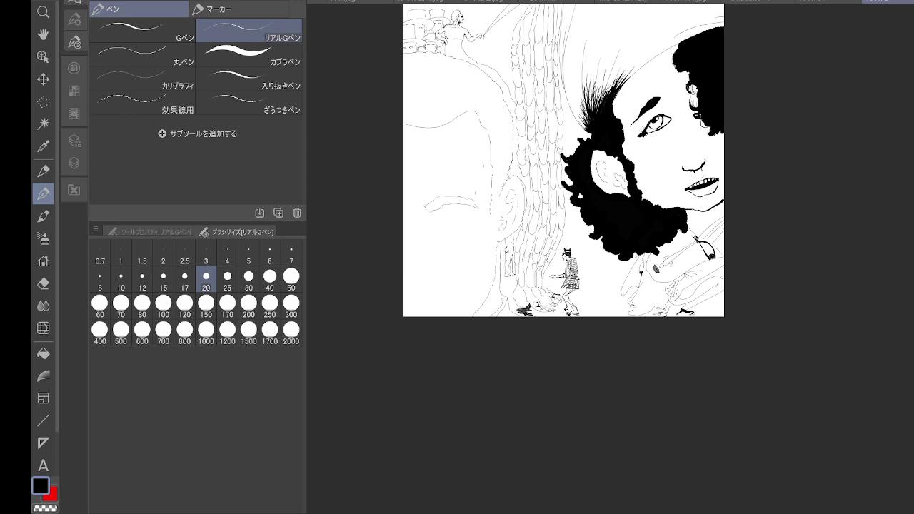
# - With the 丸ペン at size 2, start a tiny bent-over figure on the blank ground between the roller skater and the profile face
pyautogui.click(143, 54)
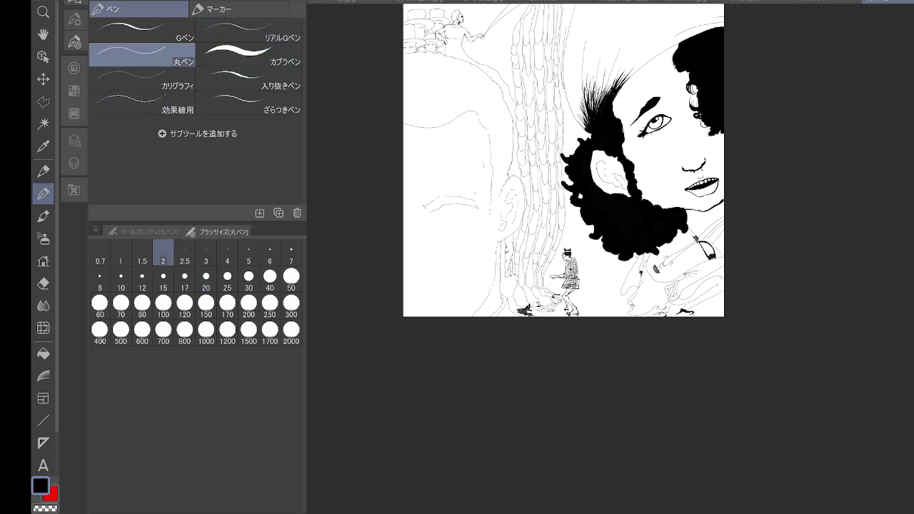
pyautogui.scroll(5, 642, 302)
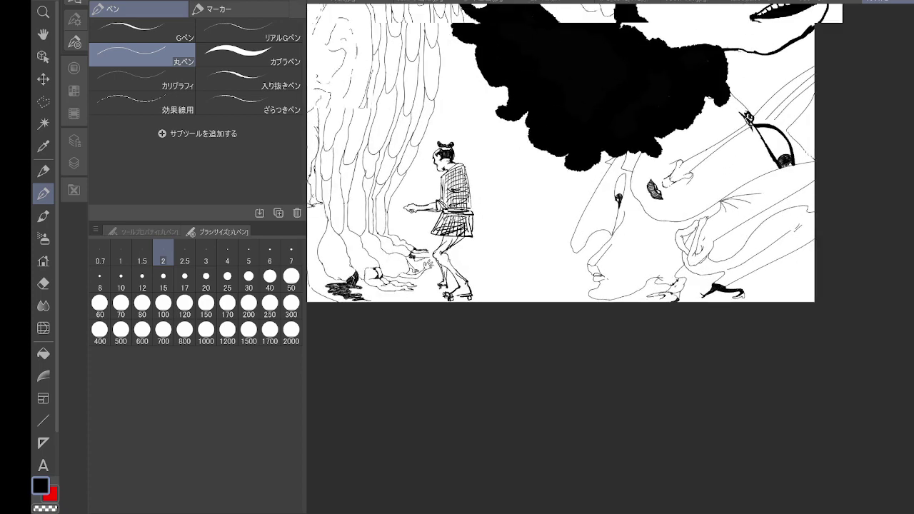
pyautogui.scroll(5, 489, 275)
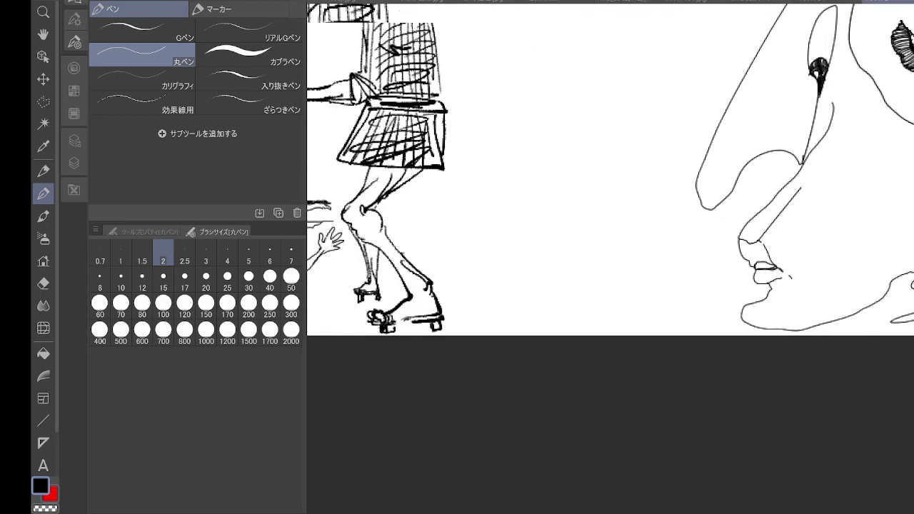
pyautogui.scroll(4, 412, 241)
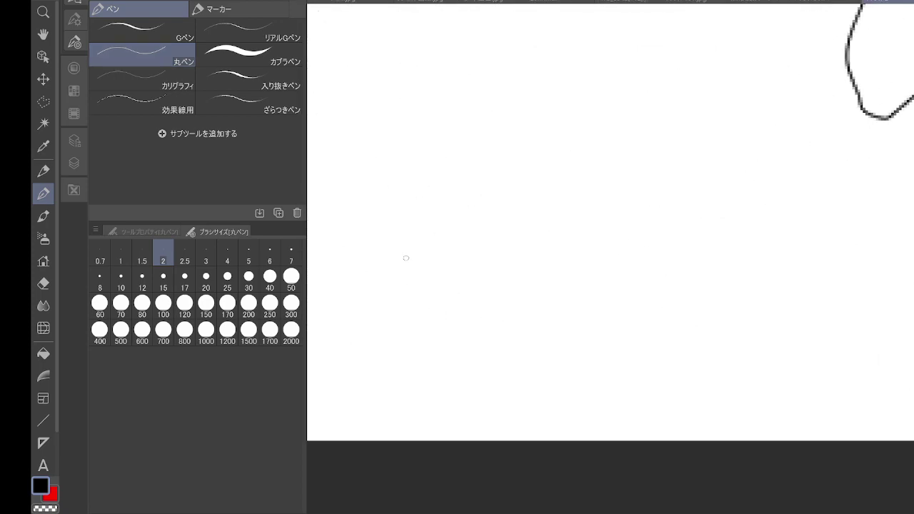
pyautogui.moveTo(400, 271); pyautogui.dragTo(404, 254)
pyautogui.moveTo(412, 251); pyautogui.dragTo(434, 240)
pyautogui.moveTo(406, 252)
pyautogui.mouseDown()
pyautogui.moveTo(388, 287)
pyautogui.moveTo(389, 321)
pyautogui.moveTo(409, 321)
pyautogui.moveTo(409, 297)
pyautogui.moveTo(434, 288)
pyautogui.moveTo(452, 305)
pyautogui.moveTo(447, 317)
pyautogui.moveTo(417, 323)
pyautogui.moveTo(441, 323)
pyautogui.moveTo(422, 329)
pyautogui.moveTo(427, 313)
pyautogui.moveTo(415, 359)
pyautogui.mouseUp()
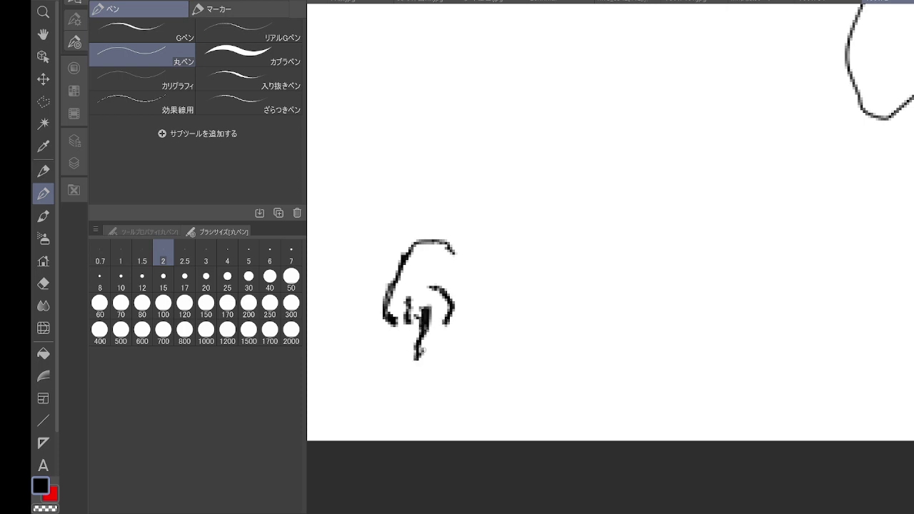
pyautogui.moveTo(428, 327)
pyautogui.mouseDown()
pyautogui.moveTo(414, 372)
pyautogui.moveTo(425, 356)
pyautogui.mouseUp()
pyautogui.moveTo(450, 313); pyautogui.dragTo(441, 360)
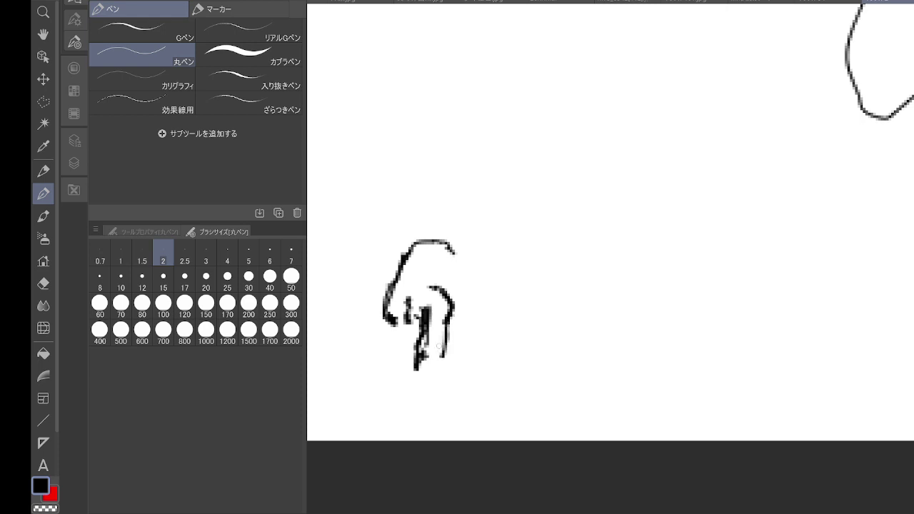
# - Thicken the tiny figure's hanging head and arm contour, and draw its lower leg and foot with toes
pyautogui.moveTo(451, 246); pyautogui.dragTo(454, 253)
pyautogui.moveTo(389, 307)
pyautogui.mouseDown()
pyautogui.moveTo(398, 321)
pyautogui.moveTo(387, 329)
pyautogui.mouseUp()
pyautogui.moveTo(391, 291); pyautogui.dragTo(394, 349)
pyautogui.moveTo(394, 318)
pyautogui.mouseDown()
pyautogui.moveTo(393, 354)
pyautogui.moveTo(396, 347)
pyautogui.moveTo(409, 371)
pyautogui.moveTo(417, 364)
pyautogui.moveTo(410, 401)
pyautogui.moveTo(441, 364)
pyautogui.moveTo(437, 291)
pyautogui.moveTo(406, 421)
pyautogui.mouseUp()
pyautogui.moveTo(427, 380)
pyautogui.mouseDown()
pyautogui.moveTo(406, 421)
pyautogui.moveTo(441, 423)
pyautogui.mouseUp()
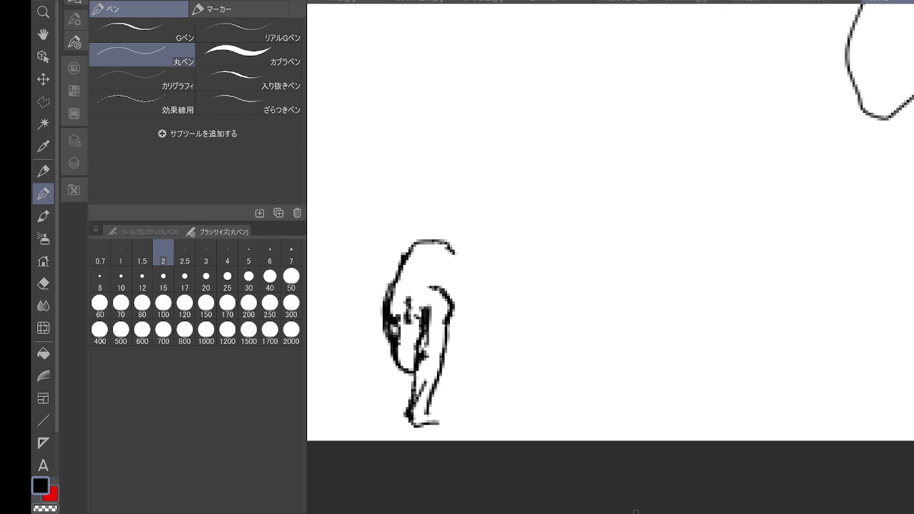
pyautogui.moveTo(427, 419)
pyautogui.mouseDown()
pyautogui.moveTo(440, 423)
pyautogui.moveTo(440, 412)
pyautogui.moveTo(461, 422)
pyautogui.moveTo(443, 420)
pyautogui.moveTo(457, 402)
pyautogui.moveTo(431, 409)
pyautogui.mouseUp()
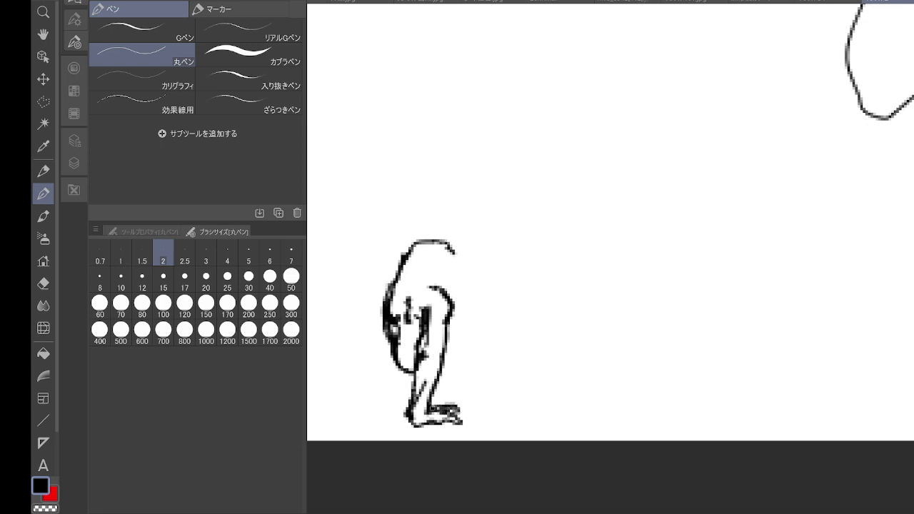
# - Shade the tiny figure's armpit and hanging head, and ink its belly line and large folded thigh down to the rounded hip
pyautogui.moveTo(397, 330); pyautogui.dragTo(416, 363)
pyautogui.moveTo(424, 284)
pyautogui.mouseDown()
pyautogui.moveTo(440, 288)
pyautogui.moveTo(437, 275)
pyautogui.moveTo(443, 288)
pyautogui.moveTo(443, 276)
pyautogui.moveTo(447, 289)
pyautogui.mouseUp()
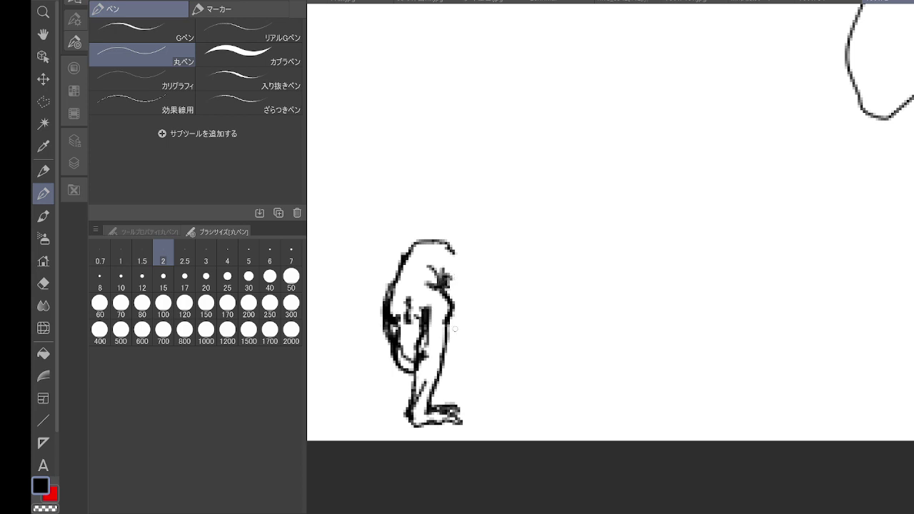
pyautogui.moveTo(414, 375); pyautogui.dragTo(484, 386)
pyautogui.moveTo(452, 305)
pyautogui.mouseDown()
pyautogui.moveTo(457, 344)
pyautogui.moveTo(465, 334)
pyautogui.moveTo(474, 347)
pyautogui.moveTo(491, 345)
pyautogui.mouseUp()
pyautogui.moveTo(473, 389)
pyautogui.mouseDown()
pyautogui.moveTo(459, 384)
pyautogui.moveTo(475, 391)
pyautogui.mouseUp()
pyautogui.moveTo(473, 344)
pyautogui.mouseDown()
pyautogui.moveTo(457, 248)
pyautogui.moveTo(466, 247)
pyautogui.moveTo(454, 283)
pyautogui.moveTo(447, 281)
pyautogui.moveTo(456, 309)
pyautogui.mouseUp()
pyautogui.moveTo(464, 249)
pyautogui.mouseDown()
pyautogui.moveTo(487, 246)
pyautogui.moveTo(535, 367)
pyautogui.mouseUp()
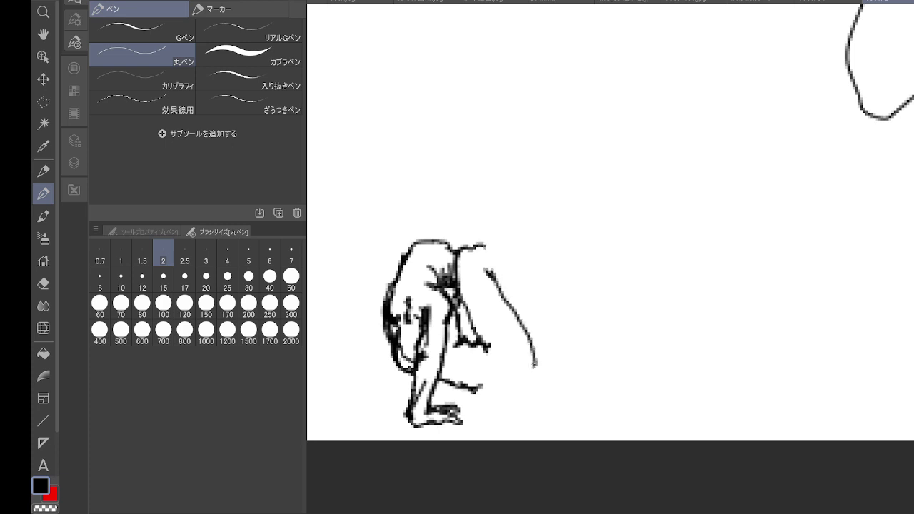
pyautogui.moveTo(483, 347); pyautogui.dragTo(498, 353)
pyautogui.moveTo(477, 385)
pyautogui.mouseDown()
pyautogui.moveTo(528, 397)
pyautogui.moveTo(536, 361)
pyautogui.moveTo(511, 398)
pyautogui.moveTo(472, 382)
pyautogui.mouseUp()
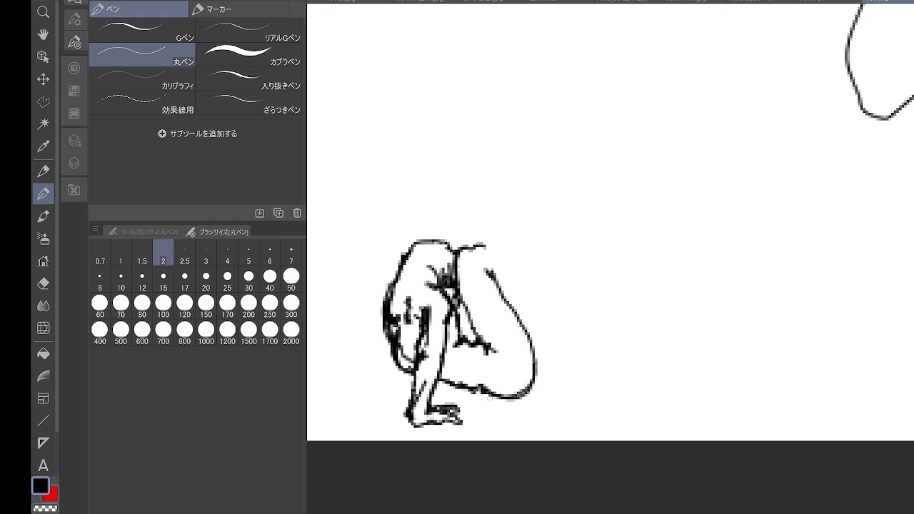
# - Draw the tiny figure's rear leg contour and pointed foot, and fill its hanging hair solid black down to the ground
pyautogui.moveTo(397, 290)
pyautogui.mouseDown()
pyautogui.moveTo(372, 315)
pyautogui.moveTo(374, 329)
pyautogui.moveTo(386, 296)
pyautogui.mouseUp()
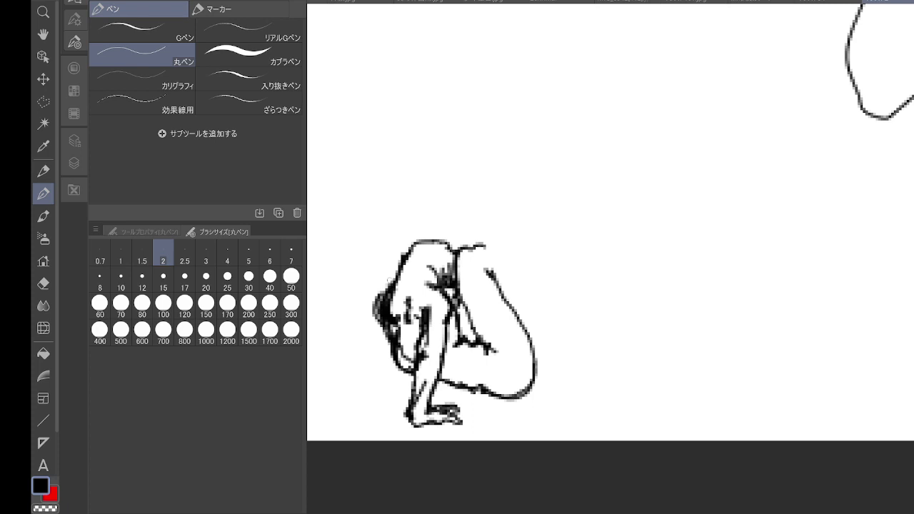
pyautogui.moveTo(488, 247); pyautogui.dragTo(544, 340)
pyautogui.moveTo(537, 370); pyautogui.dragTo(573, 349)
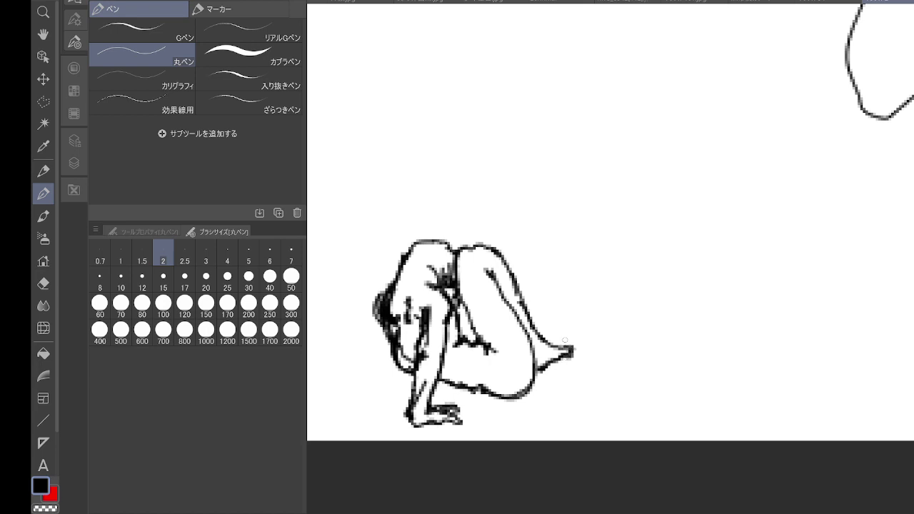
pyautogui.moveTo(382, 296); pyautogui.dragTo(381, 369)
pyautogui.moveTo(384, 330)
pyautogui.mouseDown()
pyautogui.moveTo(397, 368)
pyautogui.moveTo(384, 393)
pyautogui.mouseUp()
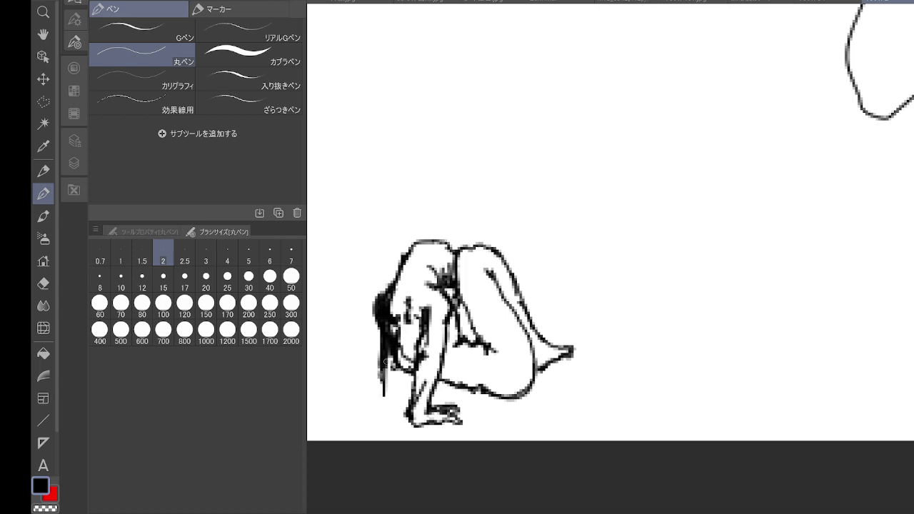
pyautogui.moveTo(386, 359)
pyautogui.mouseDown()
pyautogui.moveTo(386, 391)
pyautogui.moveTo(388, 372)
pyautogui.mouseUp()
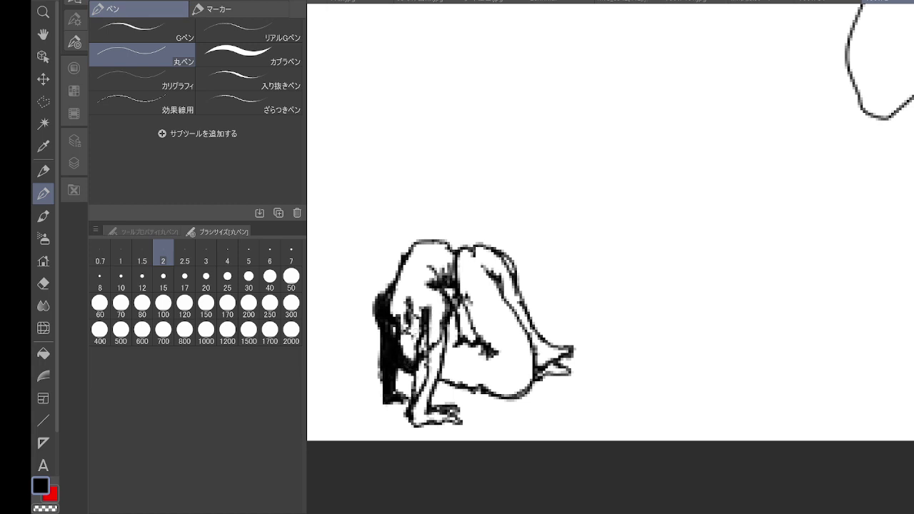
# - Rotate the canvas and hatch a first row of parallel strokes at the canvas edge between the woman's thick chin contour and the neighbouring thin line
pyautogui.scroll(-4, 603, 329)
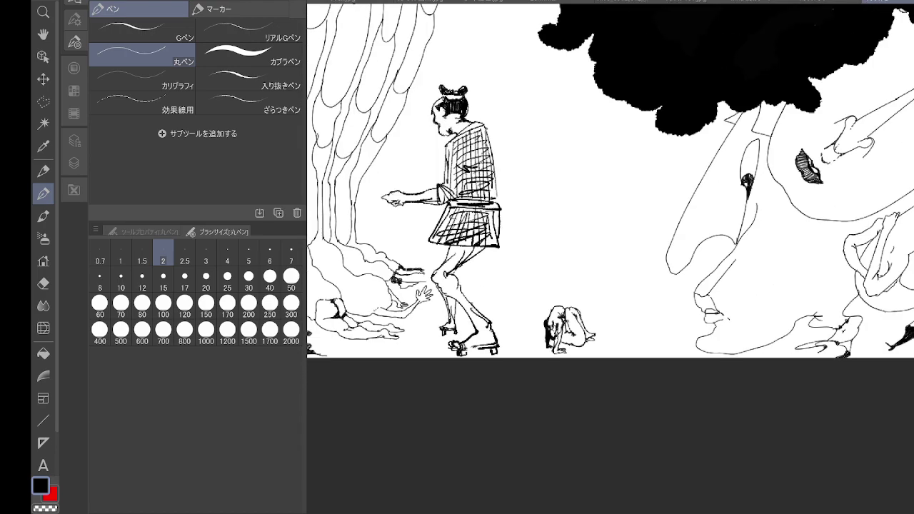
pyautogui.scroll(-4, 629, 307)
pyautogui.moveTo(717, 336); pyautogui.dragTo(726, 394)
pyautogui.scroll(3, 661, 343)
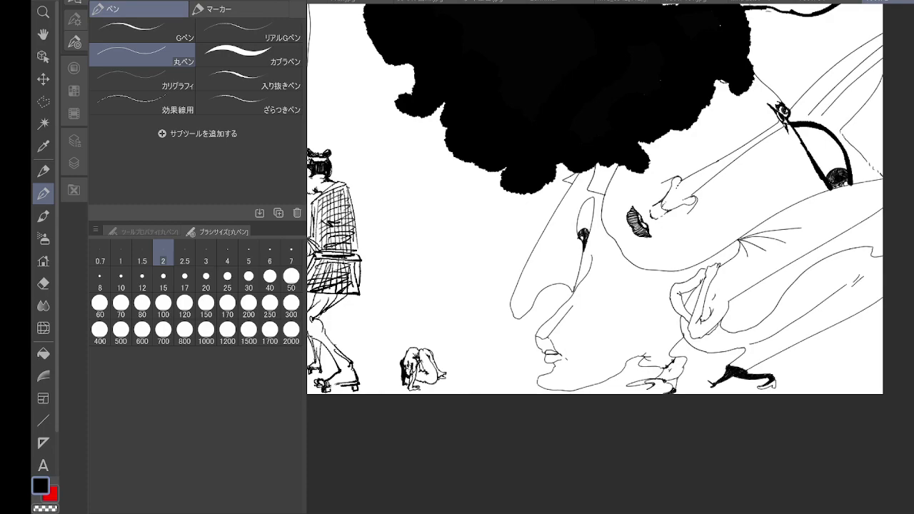
pyautogui.moveTo(606, 143); pyautogui.dragTo(694, 485)
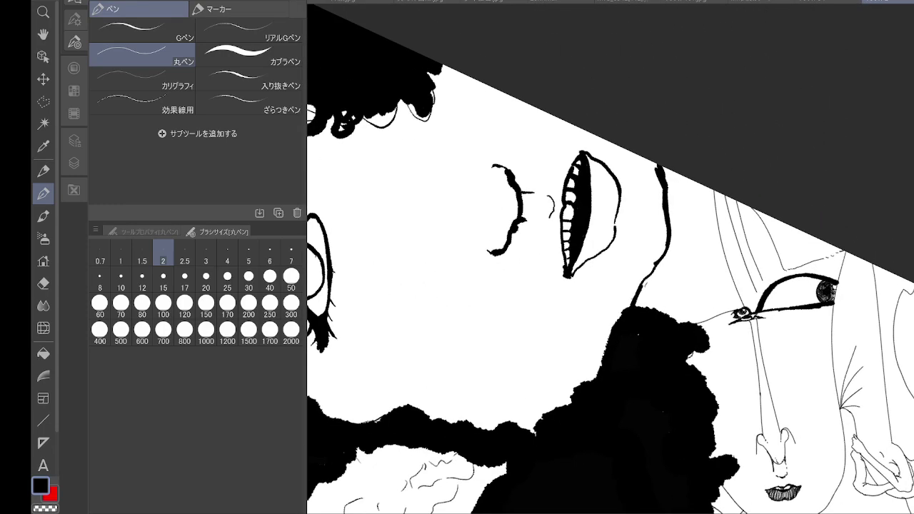
pyautogui.scroll(4, 735, 209)
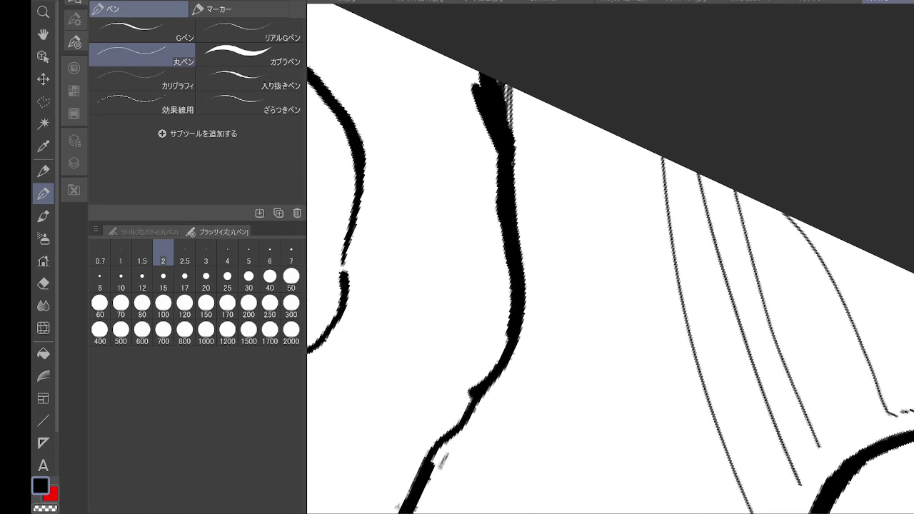
pyautogui.moveTo(514, 89)
pyautogui.mouseDown()
pyautogui.moveTo(515, 173)
pyautogui.moveTo(534, 172)
pyautogui.mouseUp()
pyautogui.moveTo(538, 99); pyautogui.dragTo(538, 174)
pyautogui.moveTo(544, 100)
pyautogui.mouseDown()
pyautogui.moveTo(544, 179)
pyautogui.moveTo(559, 176)
pyautogui.mouseUp()
pyautogui.moveTo(564, 107); pyautogui.dragTo(570, 180)
pyautogui.moveTo(574, 112); pyautogui.dragTo(581, 182)
pyautogui.moveTo(585, 117)
pyautogui.mouseDown()
pyautogui.moveTo(586, 183)
pyautogui.moveTo(596, 184)
pyautogui.mouseUp()
pyautogui.moveTo(601, 122); pyautogui.dragTo(606, 190)
pyautogui.moveTo(612, 128); pyautogui.dragTo(616, 193)
pyautogui.moveTo(619, 131); pyautogui.dragTo(625, 193)
pyautogui.moveTo(629, 135); pyautogui.dragTo(634, 192)
pyautogui.moveTo(636, 138); pyautogui.dragTo(640, 193)
pyautogui.moveTo(643, 142); pyautogui.dragTo(644, 195)
pyautogui.moveTo(647, 144); pyautogui.dragTo(647, 196)
pyautogui.moveTo(651, 146); pyautogui.dragTo(656, 201)
pyautogui.moveTo(661, 149); pyautogui.dragTo(661, 202)
# - Hatch a second row of parallel strokes beside the chin, slightly overlapping the ends of the first row
pyautogui.moveTo(515, 150); pyautogui.dragTo(516, 224)
pyautogui.moveTo(520, 151); pyautogui.dragTo(523, 230)
pyautogui.moveTo(526, 160); pyautogui.dragTo(530, 227)
pyautogui.moveTo(532, 159); pyautogui.dragTo(536, 228)
pyautogui.moveTo(539, 160); pyautogui.dragTo(539, 234)
pyautogui.moveTo(543, 166); pyautogui.dragTo(546, 237)
pyautogui.moveTo(550, 170); pyautogui.dragTo(554, 234)
pyautogui.moveTo(558, 172)
pyautogui.mouseDown()
pyautogui.moveTo(559, 234)
pyautogui.moveTo(562, 227)
pyautogui.mouseUp()
pyautogui.moveTo(548, 181); pyautogui.dragTo(549, 221)
pyautogui.moveTo(561, 167); pyautogui.dragTo(562, 231)
pyautogui.moveTo(565, 163); pyautogui.dragTo(570, 234)
pyautogui.moveTo(573, 166); pyautogui.dragTo(576, 233)
pyautogui.moveTo(579, 169); pyautogui.dragTo(584, 228)
pyautogui.moveTo(587, 171); pyautogui.dragTo(591, 232)
pyautogui.moveTo(593, 168); pyautogui.dragTo(596, 234)
pyautogui.moveTo(600, 166); pyautogui.dragTo(604, 241)
pyautogui.moveTo(606, 168); pyautogui.dragTo(611, 239)
pyautogui.moveTo(615, 187); pyautogui.dragTo(619, 237)
pyautogui.moveTo(622, 183); pyautogui.dragTo(626, 243)
pyautogui.moveTo(630, 184); pyautogui.dragTo(634, 247)
pyautogui.moveTo(637, 196); pyautogui.dragTo(641, 247)
pyautogui.moveTo(644, 192); pyautogui.dragTo(648, 250)
pyautogui.moveTo(651, 187); pyautogui.dragTo(656, 253)
pyautogui.moveTo(660, 187); pyautogui.dragTo(664, 257)
pyautogui.moveTo(667, 187); pyautogui.dragTo(670, 255)
pyautogui.moveTo(672, 190); pyautogui.dragTo(673, 244)
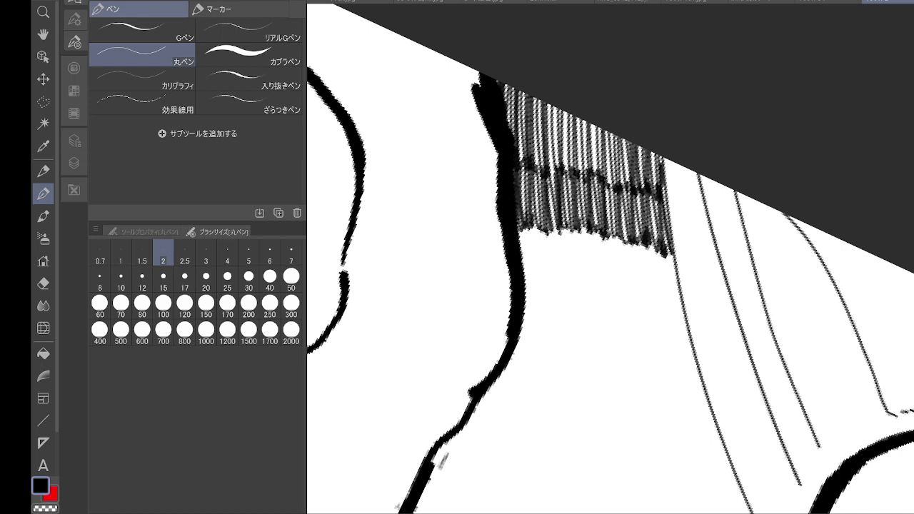
# - Extend the hatching with a third overlapping row from the chin contour across to the thin curved line
pyautogui.moveTo(519, 213); pyautogui.dragTo(519, 245)
pyautogui.moveTo(522, 211); pyautogui.dragTo(525, 283)
pyautogui.moveTo(528, 214); pyautogui.dragTo(532, 289)
pyautogui.moveTo(534, 214); pyautogui.dragTo(538, 290)
pyautogui.moveTo(541, 222); pyautogui.dragTo(544, 291)
pyautogui.moveTo(548, 223); pyautogui.dragTo(552, 291)
pyautogui.moveTo(555, 218); pyautogui.dragTo(559, 289)
pyautogui.moveTo(561, 221); pyautogui.dragTo(566, 288)
pyautogui.moveTo(570, 227); pyautogui.dragTo(572, 287)
pyautogui.moveTo(574, 223); pyautogui.dragTo(575, 286)
pyautogui.moveTo(577, 224); pyautogui.dragTo(581, 290)
pyautogui.moveTo(585, 222); pyautogui.dragTo(590, 288)
pyautogui.moveTo(595, 230); pyautogui.dragTo(598, 291)
pyautogui.moveTo(604, 224); pyautogui.dragTo(608, 293)
pyautogui.moveTo(610, 237); pyautogui.dragTo(615, 296)
pyautogui.moveTo(618, 233); pyautogui.dragTo(619, 298)
pyautogui.moveTo(622, 231); pyautogui.dragTo(626, 301)
pyautogui.moveTo(630, 232); pyautogui.dragTo(637, 302)
pyautogui.moveTo(641, 238); pyautogui.dragTo(645, 303)
pyautogui.moveTo(647, 240); pyautogui.dragTo(652, 307)
pyautogui.moveTo(655, 242); pyautogui.dragTo(660, 314)
pyautogui.moveTo(665, 238); pyautogui.dragTo(670, 320)
pyautogui.moveTo(672, 241)
pyautogui.mouseDown()
pyautogui.moveTo(677, 322)
pyautogui.moveTo(683, 318)
pyautogui.moveTo(606, 191)
pyautogui.mouseUp()
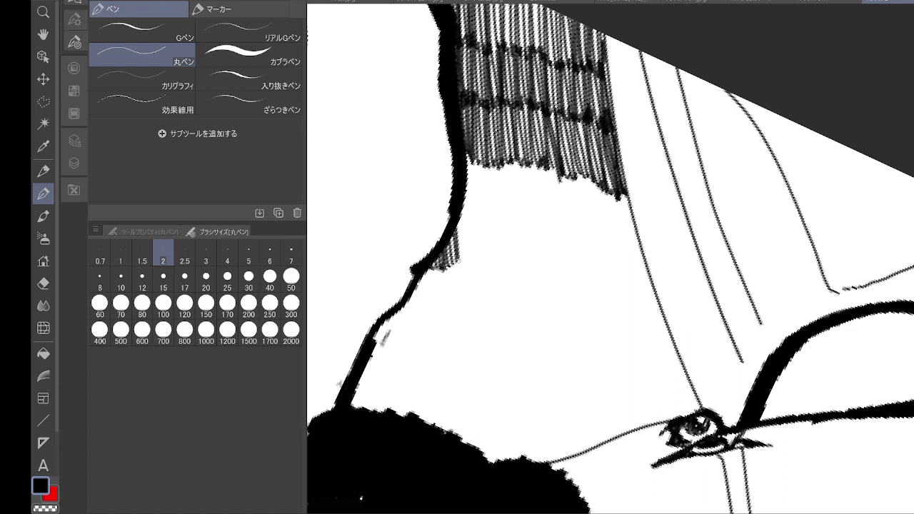
# - Hatch a fourth row, filling the inward curve under the chin and continuing across to the thin line
pyautogui.moveTo(464, 212); pyautogui.dragTo(464, 260)
pyautogui.moveTo(467, 214); pyautogui.dragTo(469, 266)
pyautogui.moveTo(472, 215); pyautogui.dragTo(472, 261)
pyautogui.moveTo(473, 187); pyautogui.dragTo(474, 259)
pyautogui.moveTo(476, 163); pyautogui.dragTo(480, 254)
pyautogui.moveTo(485, 161)
pyautogui.mouseDown()
pyautogui.moveTo(486, 250)
pyautogui.moveTo(476, 250)
pyautogui.mouseUp()
pyautogui.moveTo(488, 153); pyautogui.dragTo(492, 247)
pyautogui.moveTo(498, 154)
pyautogui.mouseDown()
pyautogui.moveTo(499, 248)
pyautogui.moveTo(494, 231)
pyautogui.mouseUp()
pyautogui.moveTo(499, 228); pyautogui.dragTo(500, 247)
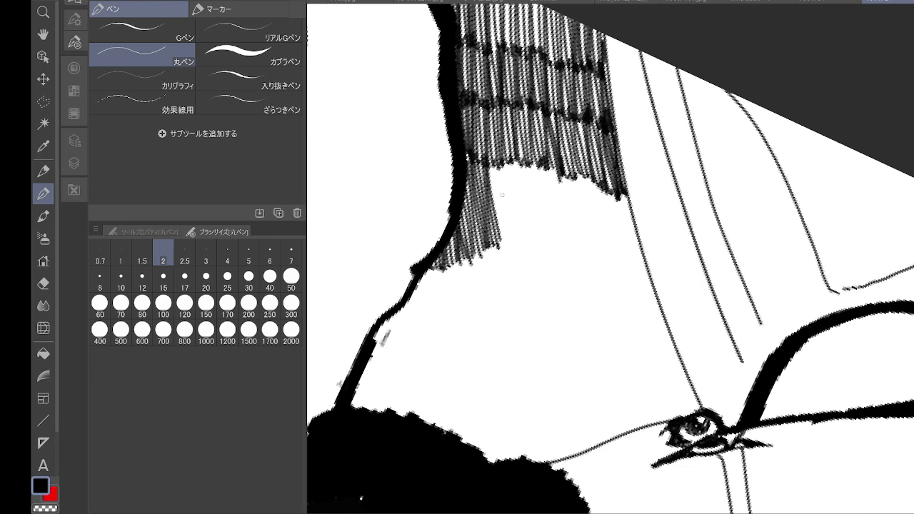
pyautogui.moveTo(493, 163); pyautogui.dragTo(493, 209)
pyautogui.moveTo(502, 159); pyautogui.dragTo(500, 244)
pyautogui.moveTo(506, 176); pyautogui.dragTo(506, 246)
pyautogui.moveTo(508, 157); pyautogui.dragTo(509, 252)
pyautogui.moveTo(514, 154); pyautogui.dragTo(519, 247)
pyautogui.moveTo(522, 151); pyautogui.dragTo(517, 236)
pyautogui.moveTo(525, 164); pyautogui.dragTo(529, 241)
pyautogui.moveTo(528, 155); pyautogui.dragTo(533, 240)
pyautogui.moveTo(532, 160); pyautogui.dragTo(539, 247)
pyautogui.moveTo(537, 156); pyautogui.dragTo(546, 244)
pyautogui.moveTo(543, 161); pyautogui.dragTo(551, 241)
pyautogui.moveTo(552, 165); pyautogui.dragTo(561, 240)
pyautogui.moveTo(559, 165)
pyautogui.mouseDown()
pyautogui.moveTo(567, 242)
pyautogui.moveTo(577, 241)
pyautogui.mouseUp()
pyautogui.moveTo(577, 173); pyautogui.dragTo(585, 244)
pyautogui.moveTo(584, 174); pyautogui.dragTo(594, 248)
pyautogui.moveTo(594, 163); pyautogui.dragTo(604, 253)
pyautogui.moveTo(602, 177); pyautogui.dragTo(614, 257)
pyautogui.moveTo(613, 180); pyautogui.dragTo(621, 259)
pyautogui.moveTo(619, 191); pyautogui.dragTo(628, 258)
pyautogui.moveTo(625, 198); pyautogui.dragTo(635, 259)
pyautogui.moveTo(633, 189); pyautogui.dragTo(639, 258)
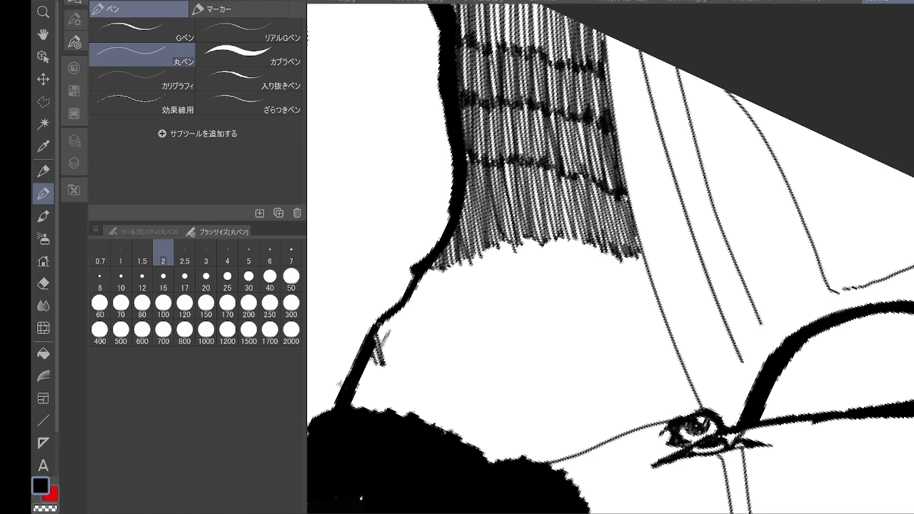
# - Add a fifth hatching row following the narrowing jaw contour toward the black hair and across to the thin line
pyautogui.moveTo(388, 322); pyautogui.dragTo(391, 364)
pyautogui.moveTo(394, 318); pyautogui.dragTo(401, 364)
pyautogui.moveTo(402, 311); pyautogui.dragTo(408, 364)
pyautogui.moveTo(409, 309); pyautogui.dragTo(416, 359)
pyautogui.moveTo(417, 306); pyautogui.dragTo(419, 359)
pyautogui.moveTo(424, 295); pyautogui.dragTo(421, 352)
pyautogui.moveTo(428, 292); pyautogui.dragTo(428, 350)
pyautogui.moveTo(436, 279); pyautogui.dragTo(436, 345)
pyautogui.moveTo(444, 269)
pyautogui.mouseDown()
pyautogui.moveTo(440, 342)
pyautogui.moveTo(442, 334)
pyautogui.mouseUp()
pyautogui.moveTo(450, 271); pyautogui.dragTo(449, 336)
pyautogui.moveTo(454, 273); pyautogui.dragTo(455, 337)
pyautogui.moveTo(460, 277); pyautogui.dragTo(463, 336)
pyautogui.moveTo(467, 283)
pyautogui.mouseDown()
pyautogui.moveTo(467, 336)
pyautogui.moveTo(476, 334)
pyautogui.mouseUp()
pyautogui.moveTo(481, 277); pyautogui.dragTo(484, 332)
pyautogui.moveTo(490, 263); pyautogui.dragTo(492, 329)
pyautogui.moveTo(498, 252); pyautogui.dragTo(500, 325)
pyautogui.moveTo(506, 249); pyautogui.dragTo(510, 328)
pyautogui.moveTo(514, 244); pyautogui.dragTo(517, 323)
pyautogui.moveTo(521, 243); pyautogui.dragTo(525, 320)
pyautogui.moveTo(528, 241); pyautogui.dragTo(530, 319)
pyautogui.moveTo(532, 242); pyautogui.dragTo(537, 315)
pyautogui.moveTo(539, 240); pyautogui.dragTo(544, 313)
pyautogui.moveTo(546, 239); pyautogui.dragTo(551, 309)
pyautogui.moveTo(553, 235); pyautogui.dragTo(558, 307)
pyautogui.moveTo(560, 235); pyautogui.dragTo(566, 306)
pyautogui.moveTo(569, 235); pyautogui.dragTo(575, 305)
pyautogui.moveTo(579, 234); pyautogui.dragTo(585, 304)
pyautogui.moveTo(589, 234); pyautogui.dragTo(596, 303)
pyautogui.moveTo(599, 237); pyautogui.dragTo(605, 304)
pyautogui.moveTo(609, 239); pyautogui.dragTo(615, 306)
pyautogui.moveTo(619, 240); pyautogui.dragTo(626, 308)
pyautogui.moveTo(630, 243); pyautogui.dragTo(639, 313)
pyautogui.moveTo(641, 255); pyautogui.dragTo(649, 313)
pyautogui.moveTo(650, 250); pyautogui.dragTo(656, 308)
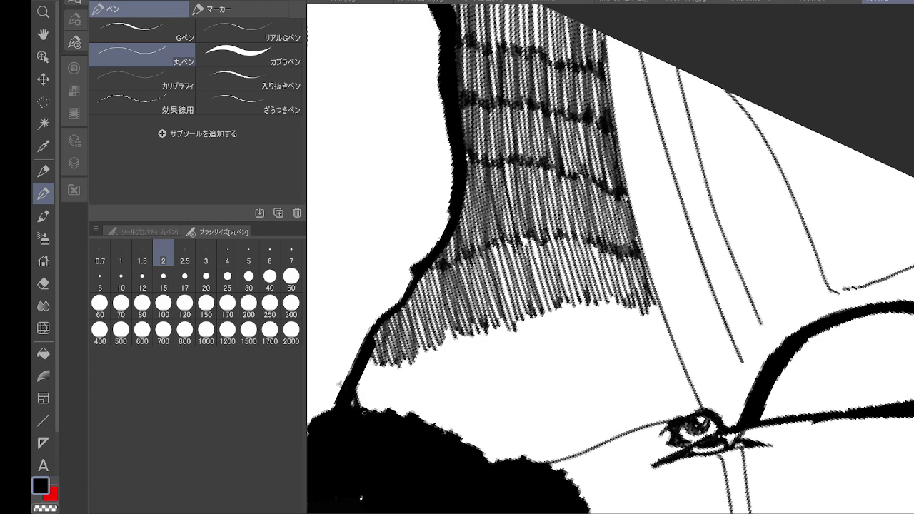
# - Hatch a sixth overlapping row from the lower jaw contour above the black hair across to the thin curved line
pyautogui.moveTo(371, 367); pyautogui.dragTo(366, 416)
pyautogui.moveTo(377, 364); pyautogui.dragTo(379, 413)
pyautogui.moveTo(389, 354); pyautogui.dragTo(390, 414)
pyautogui.moveTo(400, 347); pyautogui.dragTo(401, 413)
pyautogui.moveTo(410, 357)
pyautogui.mouseDown()
pyautogui.moveTo(408, 414)
pyautogui.moveTo(421, 420)
pyautogui.mouseUp()
pyautogui.moveTo(429, 347); pyautogui.dragTo(431, 415)
pyautogui.moveTo(440, 337); pyautogui.dragTo(441, 412)
pyautogui.moveTo(448, 334)
pyautogui.mouseDown()
pyautogui.moveTo(445, 412)
pyautogui.moveTo(457, 407)
pyautogui.mouseUp()
pyautogui.moveTo(464, 329)
pyautogui.mouseDown()
pyautogui.moveTo(461, 403)
pyautogui.moveTo(470, 394)
pyautogui.mouseUp()
pyautogui.moveTo(477, 320); pyautogui.dragTo(481, 394)
pyautogui.moveTo(489, 323); pyautogui.dragTo(491, 394)
pyautogui.moveTo(499, 327); pyautogui.dragTo(503, 394)
pyautogui.moveTo(510, 326)
pyautogui.mouseDown()
pyautogui.moveTo(508, 392)
pyautogui.moveTo(529, 381)
pyautogui.mouseUp()
pyautogui.moveTo(534, 309); pyautogui.dragTo(535, 380)
pyautogui.moveTo(541, 307); pyautogui.dragTo(544, 377)
pyautogui.moveTo(551, 307); pyautogui.dragTo(554, 376)
pyautogui.moveTo(560, 310)
pyautogui.mouseDown()
pyautogui.moveTo(557, 372)
pyautogui.moveTo(565, 370)
pyautogui.mouseUp()
pyautogui.moveTo(571, 296); pyautogui.dragTo(574, 368)
pyautogui.moveTo(581, 293); pyautogui.dragTo(583, 367)
pyautogui.moveTo(590, 287); pyautogui.dragTo(593, 365)
pyautogui.moveTo(601, 285)
pyautogui.mouseDown()
pyautogui.moveTo(598, 364)
pyautogui.moveTo(613, 361)
pyautogui.mouseUp()
pyautogui.moveTo(621, 289); pyautogui.dragTo(624, 363)
pyautogui.moveTo(630, 291); pyautogui.dragTo(632, 360)
pyautogui.moveTo(638, 294); pyautogui.dragTo(636, 359)
pyautogui.moveTo(644, 296); pyautogui.dragTo(642, 358)
pyautogui.moveTo(649, 296); pyautogui.dragTo(651, 360)
pyautogui.moveTo(658, 296); pyautogui.dragTo(661, 361)
pyautogui.moveTo(668, 297); pyautogui.dragTo(671, 359)
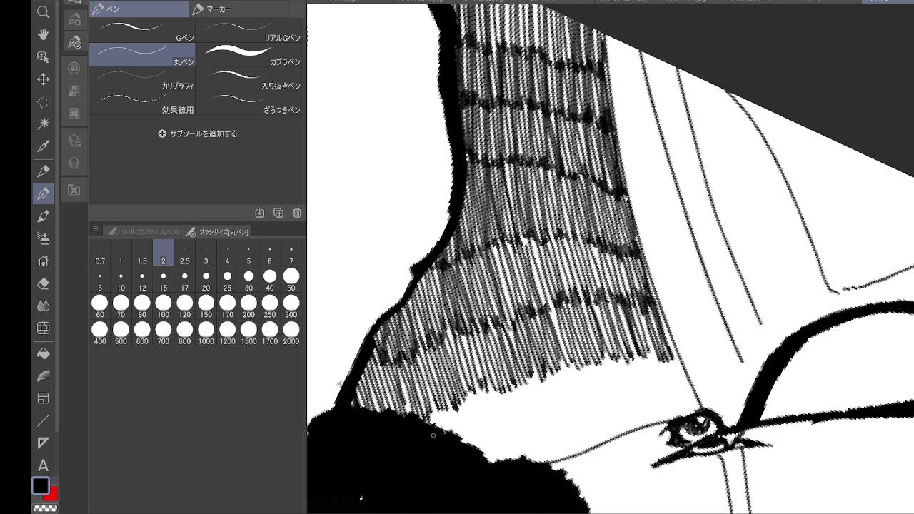
# - Add a seventh hatching row from the black hair's upper edge across toward the small eye
pyautogui.moveTo(455, 391); pyautogui.dragTo(453, 443)
pyautogui.moveTo(462, 390); pyautogui.dragTo(466, 444)
pyautogui.moveTo(475, 387); pyautogui.dragTo(479, 446)
pyautogui.moveTo(488, 387); pyautogui.dragTo(492, 442)
pyautogui.moveTo(499, 386); pyautogui.dragTo(497, 444)
pyautogui.moveTo(492, 387); pyautogui.dragTo(504, 437)
pyautogui.moveTo(497, 385); pyautogui.dragTo(514, 433)
pyautogui.moveTo(506, 384)
pyautogui.mouseDown()
pyautogui.moveTo(519, 431)
pyautogui.moveTo(527, 430)
pyautogui.mouseUp()
pyautogui.moveTo(520, 382)
pyautogui.mouseDown()
pyautogui.moveTo(532, 429)
pyautogui.moveTo(540, 426)
pyautogui.mouseUp()
pyautogui.moveTo(533, 373); pyautogui.dragTo(549, 422)
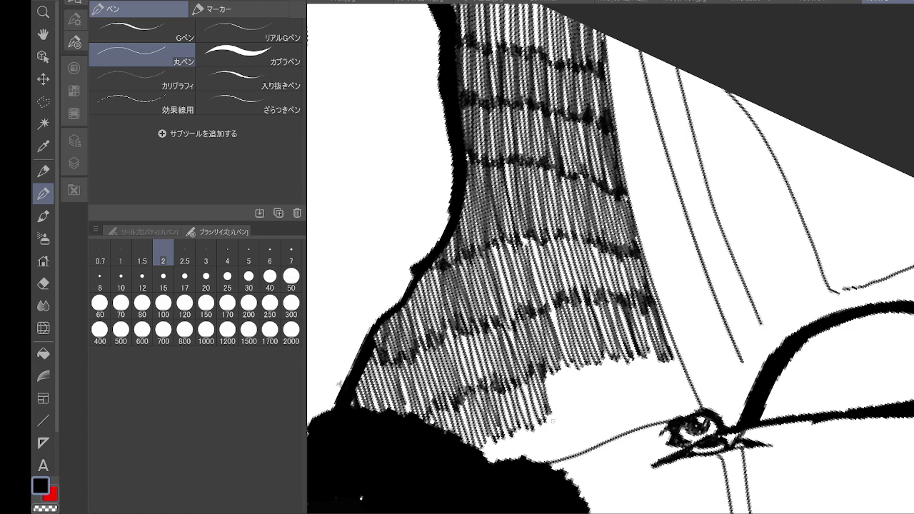
pyautogui.moveTo(557, 362); pyautogui.dragTo(554, 421)
pyautogui.moveTo(561, 363); pyautogui.dragTo(564, 427)
pyautogui.moveTo(572, 357); pyautogui.dragTo(576, 423)
pyautogui.moveTo(584, 350)
pyautogui.mouseDown()
pyautogui.moveTo(582, 421)
pyautogui.moveTo(587, 416)
pyautogui.mouseUp()
pyautogui.moveTo(594, 352); pyautogui.dragTo(597, 416)
pyautogui.moveTo(604, 351); pyautogui.dragTo(607, 410)
pyautogui.moveTo(614, 354); pyautogui.dragTo(613, 399)
pyautogui.moveTo(619, 351); pyautogui.dragTo(617, 404)
pyautogui.moveTo(625, 350); pyautogui.dragTo(628, 403)
pyautogui.moveTo(635, 354); pyautogui.dragTo(637, 402)
pyautogui.moveTo(645, 347); pyautogui.dragTo(648, 400)
pyautogui.moveTo(658, 314); pyautogui.dragTo(656, 398)
pyautogui.moveTo(665, 348); pyautogui.dragTo(663, 392)
pyautogui.moveTo(671, 350); pyautogui.dragTo(675, 392)
pyautogui.moveTo(683, 351); pyautogui.dragTo(681, 393)
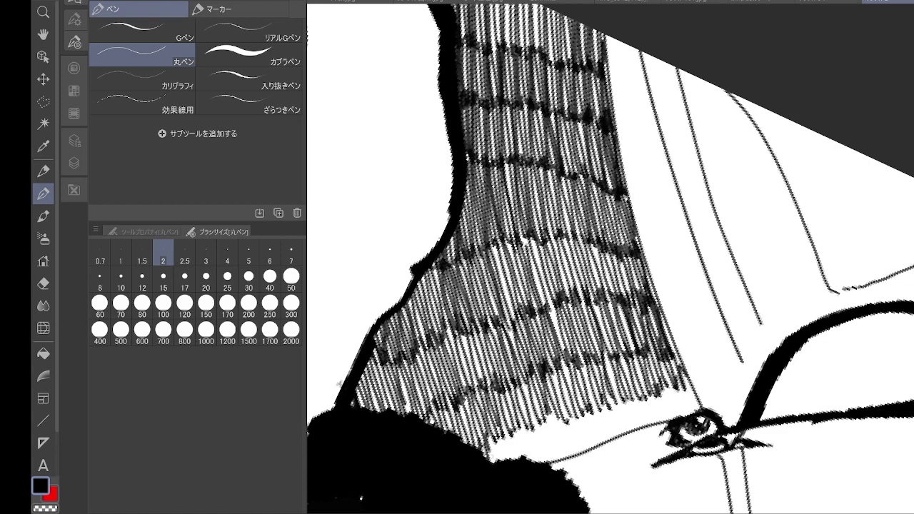
# - Fill the remaining gap with a final hatching row down to the face's thin outline, from the black hair to the small eye
pyautogui.moveTo(534, 416); pyautogui.dragTo(531, 464)
pyautogui.moveTo(539, 415); pyautogui.dragTo(536, 464)
pyautogui.moveTo(545, 414); pyautogui.dragTo(542, 463)
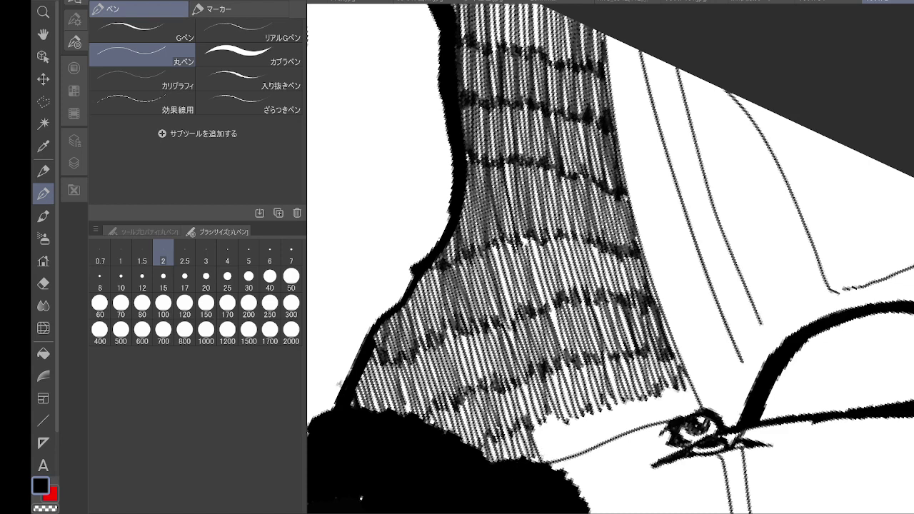
pyautogui.moveTo(550, 415); pyautogui.dragTo(548, 461)
pyautogui.moveTo(556, 412); pyautogui.dragTo(557, 460)
pyautogui.moveTo(566, 401); pyautogui.dragTo(568, 459)
pyautogui.moveTo(576, 407); pyautogui.dragTo(572, 457)
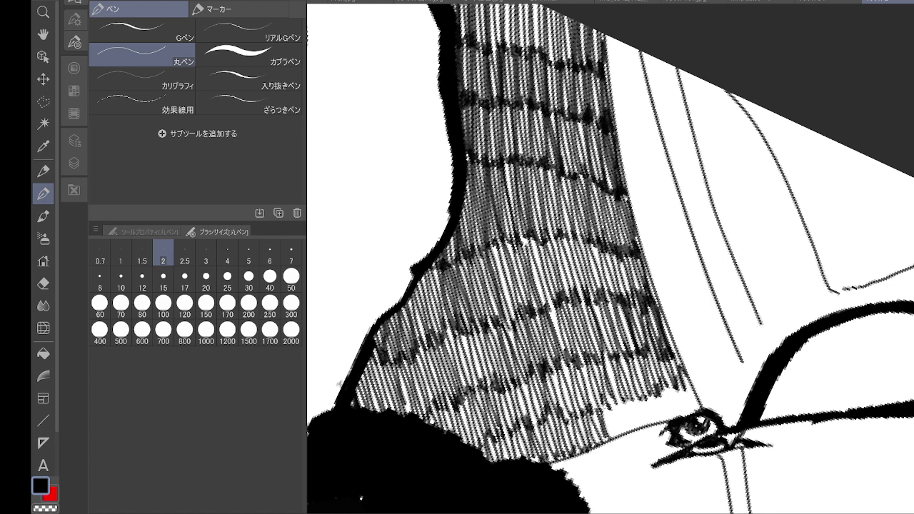
pyautogui.moveTo(607, 401); pyautogui.dragTo(604, 440)
pyautogui.moveTo(612, 400); pyautogui.dragTo(608, 440)
pyautogui.moveTo(617, 400); pyautogui.dragTo(614, 440)
pyautogui.moveTo(622, 399); pyautogui.dragTo(624, 436)
pyautogui.moveTo(632, 395); pyautogui.dragTo(630, 434)
pyautogui.moveTo(638, 397); pyautogui.dragTo(634, 433)
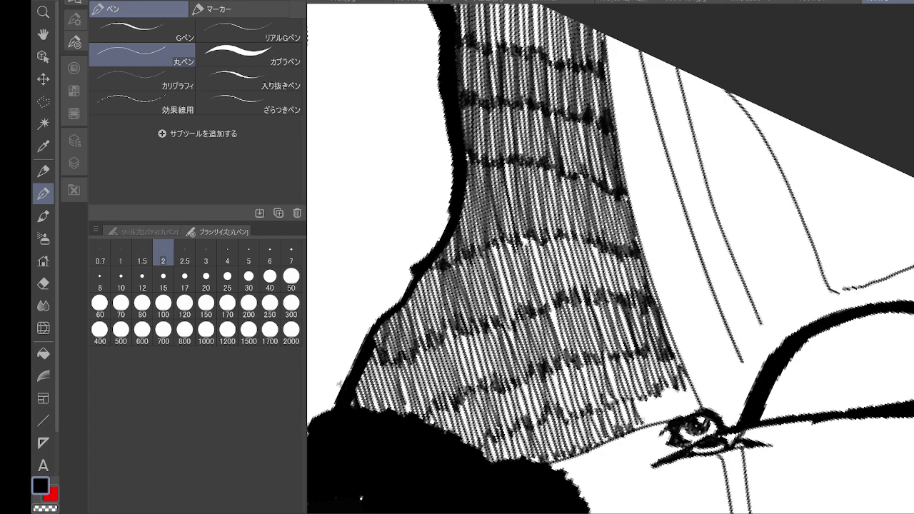
pyautogui.moveTo(661, 387); pyautogui.dragTo(658, 421)
pyautogui.moveTo(667, 384); pyautogui.dragTo(664, 420)
pyautogui.moveTo(673, 382); pyautogui.dragTo(671, 418)
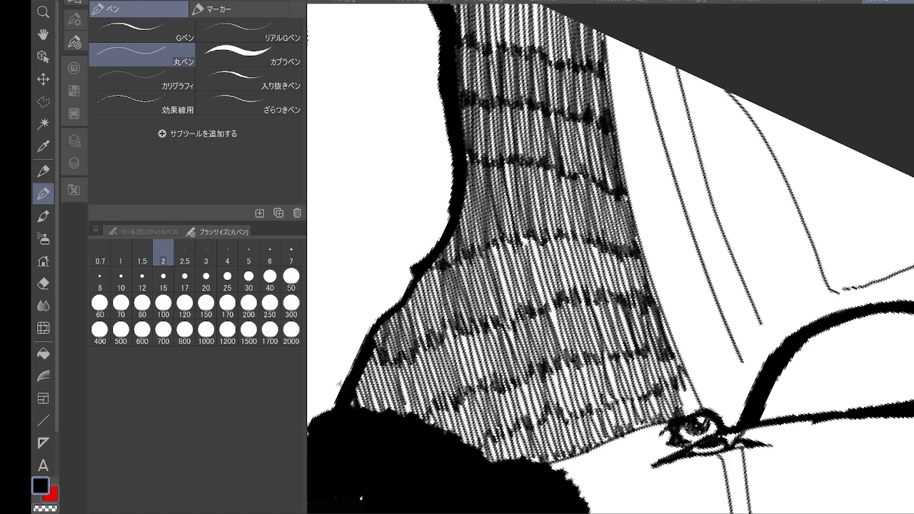
pyautogui.moveTo(679, 376); pyautogui.dragTo(677, 415)
pyautogui.moveTo(686, 371); pyautogui.dragTo(688, 413)
pyautogui.moveTo(697, 367); pyautogui.dragTo(694, 411)
# - Hatch the narrow corner between the outer curved line above the large eye and the canvas edge with short parallel strokes
pyautogui.scroll(-7, 590, 297)
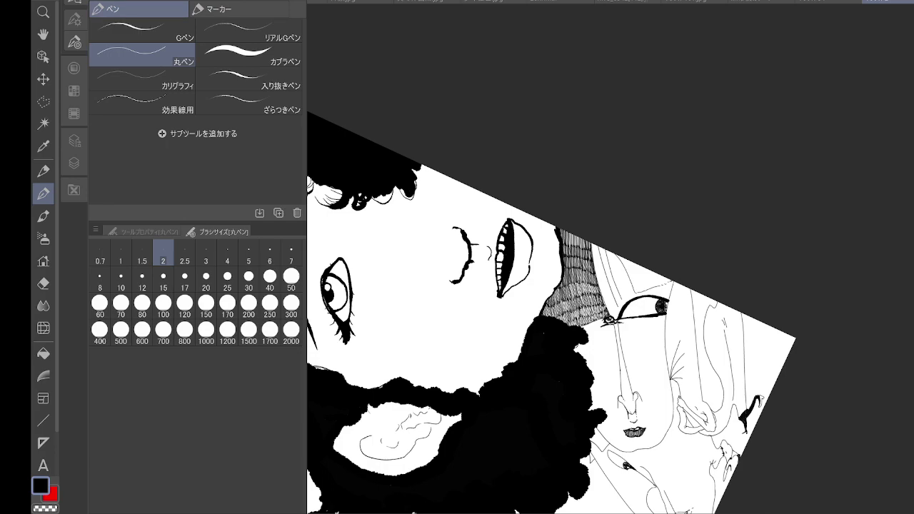
pyautogui.moveTo(610, 258); pyautogui.dragTo(601, 177)
pyautogui.scroll(-3, 704, 300)
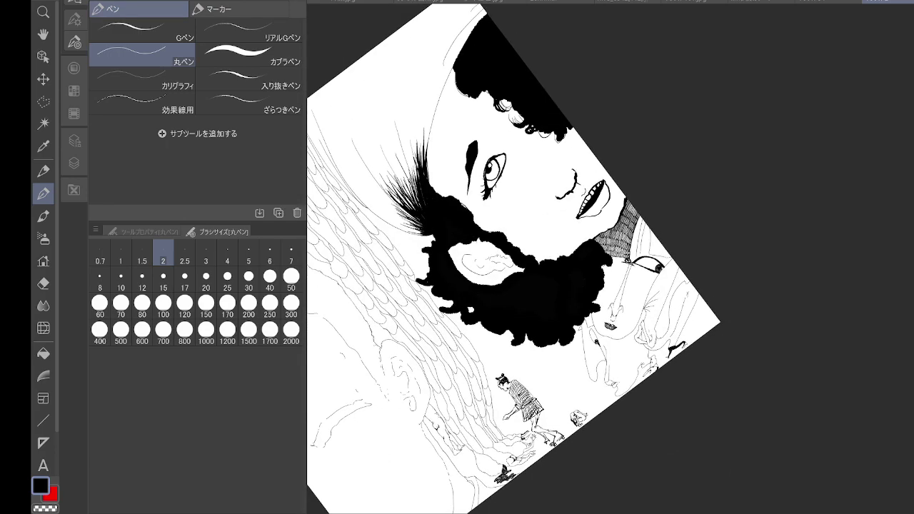
pyautogui.scroll(5, 673, 279)
pyautogui.scroll(4, 532, 13)
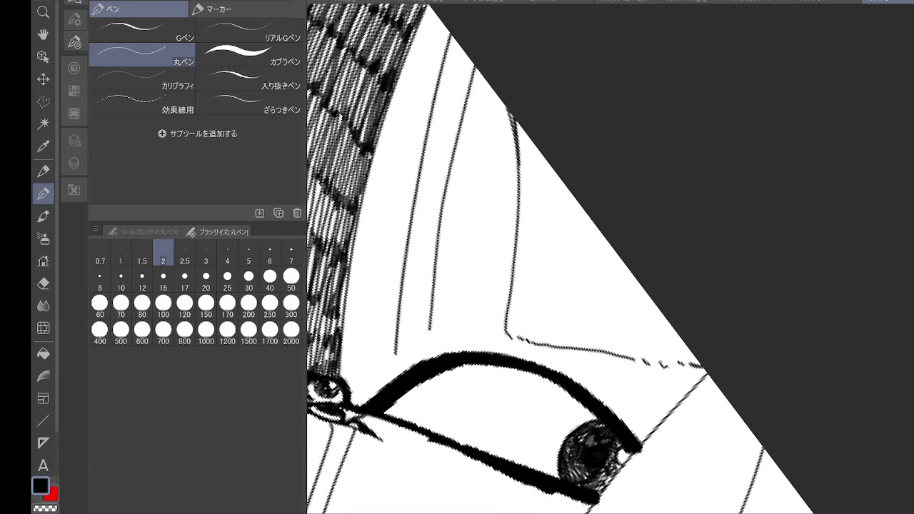
pyautogui.moveTo(514, 121); pyautogui.dragTo(528, 179)
pyautogui.moveTo(531, 146)
pyautogui.mouseDown()
pyautogui.moveTo(540, 180)
pyautogui.moveTo(520, 220)
pyautogui.mouseUp()
pyautogui.moveTo(526, 159); pyautogui.dragTo(530, 235)
pyautogui.moveTo(526, 167); pyautogui.dragTo(521, 229)
pyautogui.moveTo(531, 179); pyautogui.dragTo(533, 237)
pyautogui.moveTo(536, 176)
pyautogui.mouseDown()
pyautogui.moveTo(537, 234)
pyautogui.moveTo(542, 228)
pyautogui.mouseUp()
pyautogui.moveTo(545, 177); pyautogui.dragTo(547, 230)
pyautogui.moveTo(555, 177); pyautogui.dragTo(558, 231)
pyautogui.moveTo(564, 180); pyautogui.dragTo(562, 231)
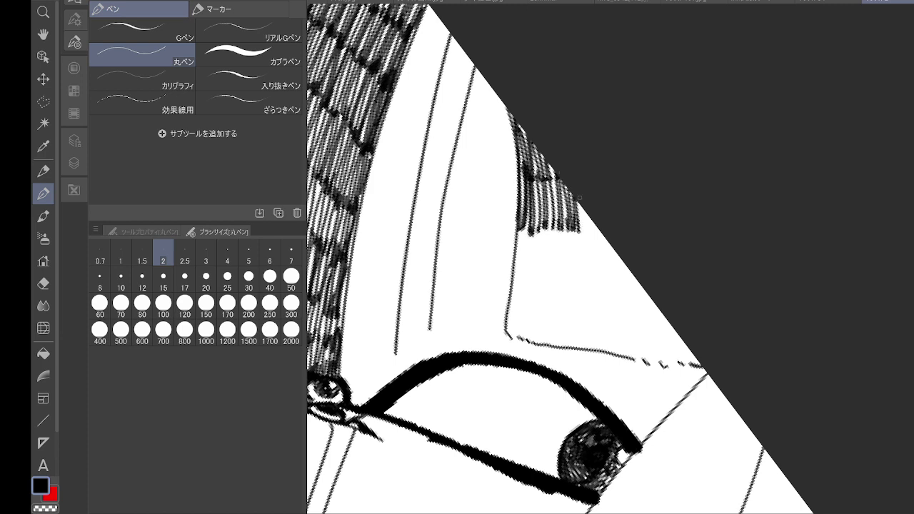
# - Add another overlapping row of strokes above the large eye, from the outer curved line to the canvas edge
pyautogui.moveTo(520, 224); pyautogui.dragTo(514, 282)
pyautogui.moveTo(526, 226); pyautogui.dragTo(527, 283)
pyautogui.moveTo(537, 222); pyautogui.dragTo(534, 284)
pyautogui.moveTo(546, 229); pyautogui.dragTo(544, 286)
pyautogui.moveTo(556, 223); pyautogui.dragTo(556, 284)
pyautogui.moveTo(566, 226); pyautogui.dragTo(566, 283)
pyautogui.moveTo(576, 229); pyautogui.dragTo(576, 287)
pyautogui.moveTo(585, 228); pyautogui.dragTo(587, 288)
pyautogui.moveTo(595, 230); pyautogui.dragTo(592, 284)
pyautogui.moveTo(599, 233); pyautogui.dragTo(597, 285)
pyautogui.moveTo(604, 235); pyautogui.dragTo(601, 286)
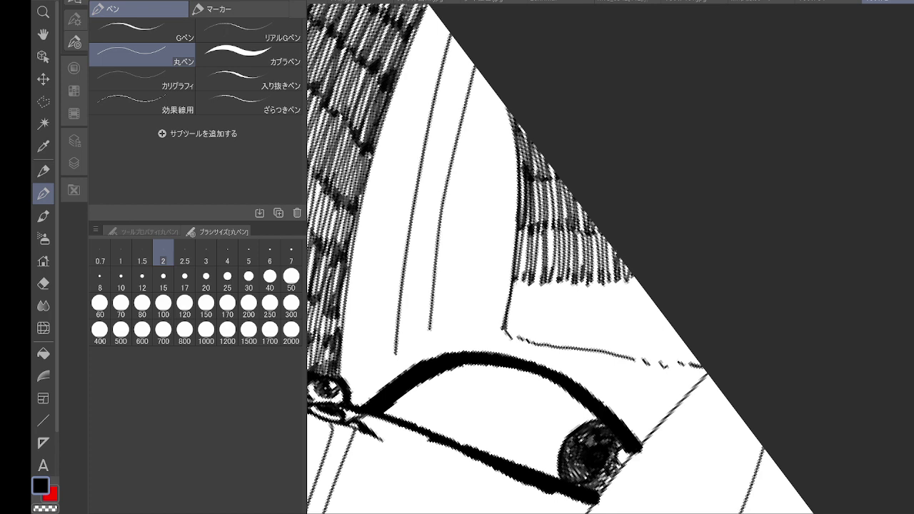
# - Hatch the last row above the large eye down to the thin broken line, tapering into the corner at the canvas edge
pyautogui.moveTo(507, 278); pyautogui.dragTo(503, 333)
pyautogui.moveTo(515, 278); pyautogui.dragTo(515, 338)
pyautogui.moveTo(531, 280); pyautogui.dragTo(528, 336)
pyautogui.moveTo(541, 281); pyautogui.dragTo(531, 340)
pyautogui.moveTo(546, 277)
pyautogui.mouseDown()
pyautogui.moveTo(541, 343)
pyautogui.moveTo(535, 335)
pyautogui.mouseUp()
pyautogui.moveTo(545, 281); pyautogui.dragTo(541, 341)
pyautogui.moveTo(549, 283); pyautogui.dragTo(546, 343)
pyautogui.moveTo(557, 290); pyautogui.dragTo(549, 344)
pyautogui.moveTo(562, 284); pyautogui.dragTo(550, 345)
pyautogui.moveTo(566, 281)
pyautogui.mouseDown()
pyautogui.moveTo(553, 347)
pyautogui.moveTo(565, 346)
pyautogui.mouseUp()
pyautogui.moveTo(575, 286)
pyautogui.mouseDown()
pyautogui.moveTo(563, 333)
pyautogui.moveTo(571, 347)
pyautogui.mouseUp()
pyautogui.moveTo(586, 284); pyautogui.dragTo(576, 346)
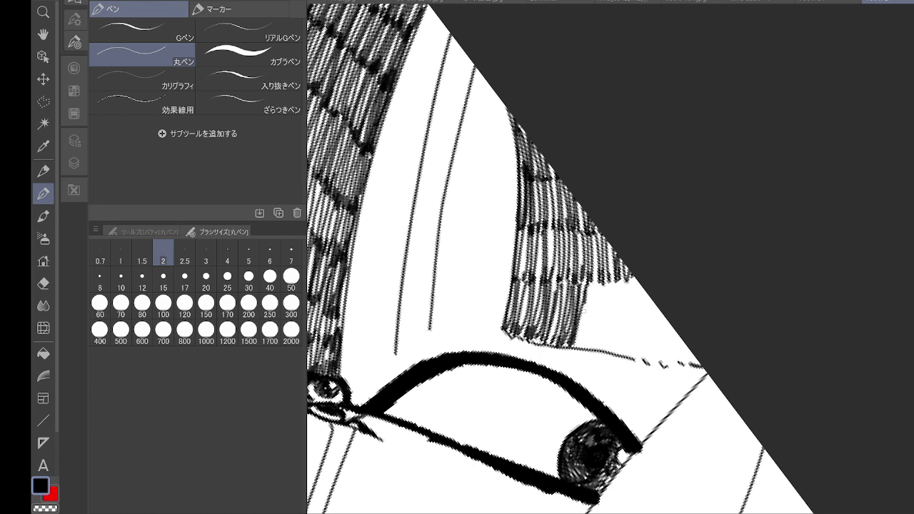
pyautogui.moveTo(585, 304); pyautogui.dragTo(573, 349)
pyautogui.moveTo(591, 282); pyautogui.dragTo(580, 350)
pyautogui.moveTo(599, 282); pyautogui.dragTo(589, 349)
pyautogui.moveTo(610, 280); pyautogui.dragTo(596, 353)
pyautogui.moveTo(617, 280); pyautogui.dragTo(607, 352)
pyautogui.moveTo(624, 279)
pyautogui.mouseDown()
pyautogui.moveTo(609, 354)
pyautogui.moveTo(616, 351)
pyautogui.mouseUp()
pyautogui.moveTo(633, 281); pyautogui.dragTo(619, 349)
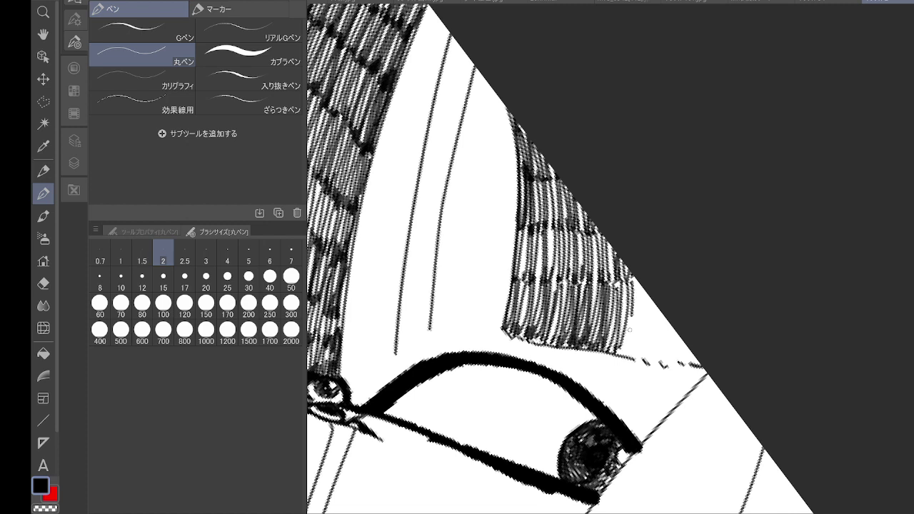
pyautogui.moveTo(631, 314); pyautogui.dragTo(621, 353)
pyautogui.moveTo(636, 276); pyautogui.dragTo(628, 359)
pyautogui.moveTo(644, 292); pyautogui.dragTo(627, 361)
pyautogui.moveTo(648, 294); pyautogui.dragTo(632, 359)
pyautogui.moveTo(654, 294); pyautogui.dragTo(643, 359)
pyautogui.moveTo(661, 311); pyautogui.dragTo(650, 364)
pyautogui.moveTo(671, 323); pyautogui.dragTo(657, 365)
pyautogui.moveTo(675, 333)
pyautogui.mouseDown()
pyautogui.moveTo(661, 366)
pyautogui.moveTo(668, 368)
pyautogui.mouseUp()
pyautogui.moveTo(684, 339); pyautogui.dragTo(677, 368)
pyautogui.moveTo(691, 350); pyautogui.dragTo(687, 367)
pyautogui.moveTo(700, 357)
pyautogui.mouseDown()
pyautogui.moveTo(693, 367)
pyautogui.moveTo(726, 234)
pyautogui.mouseUp()
# - Hatch the small triangle and the four-sided patch beneath the black hair, beside the lower face's outline
pyautogui.scroll(-4, 691, 348)
pyautogui.scroll(-3, 707, 377)
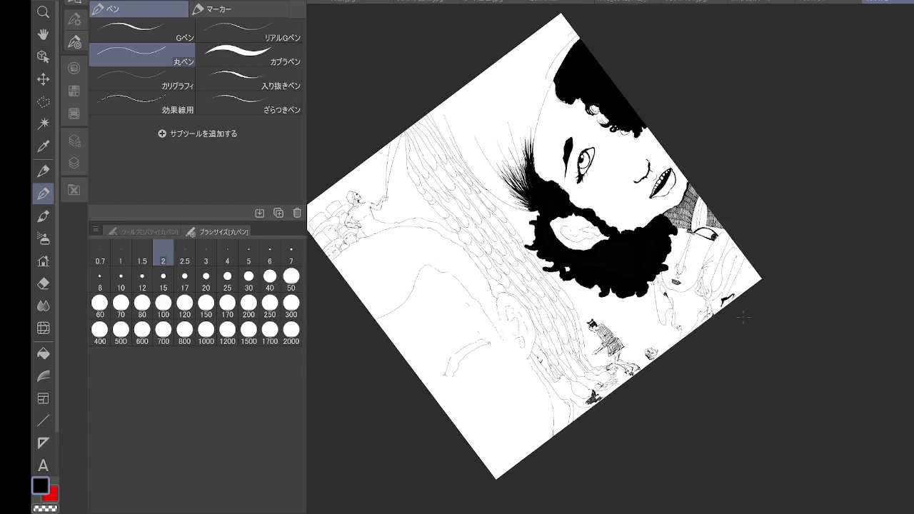
pyautogui.scroll(3, 756, 279)
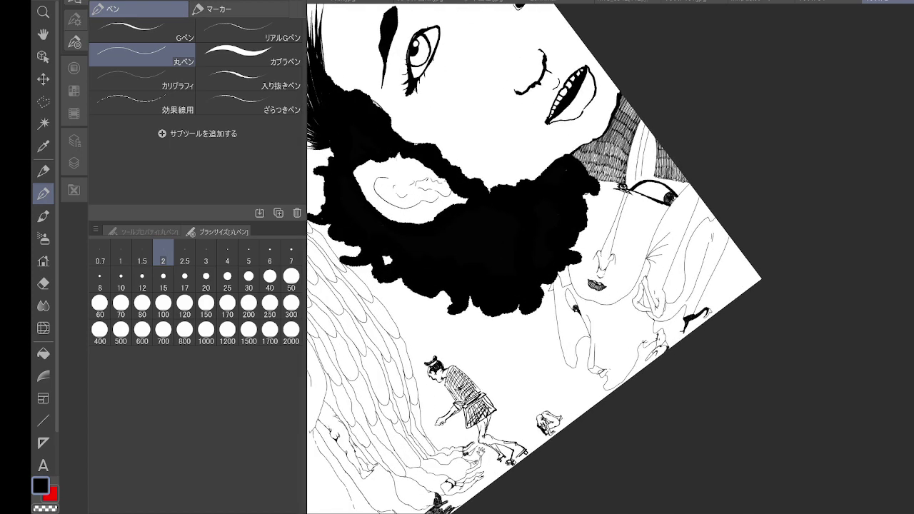
pyautogui.scroll(2, 701, 208)
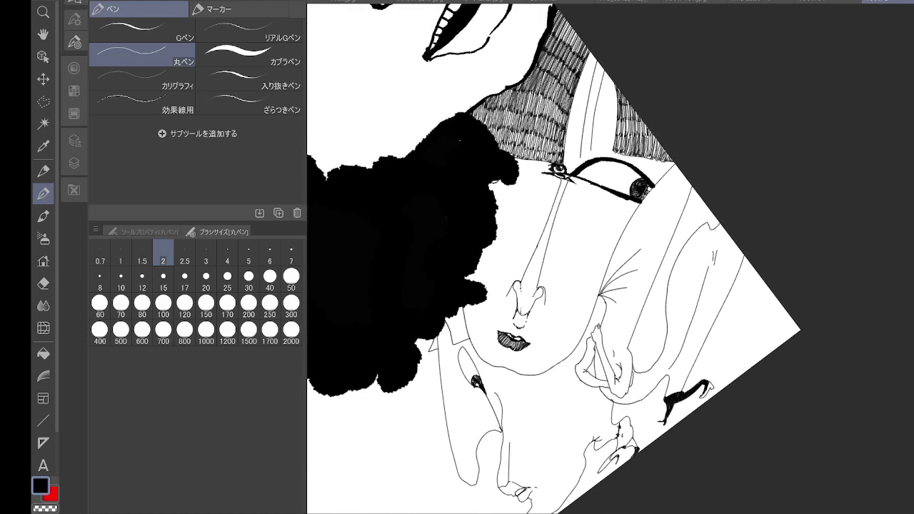
pyautogui.scroll(2, 443, 351)
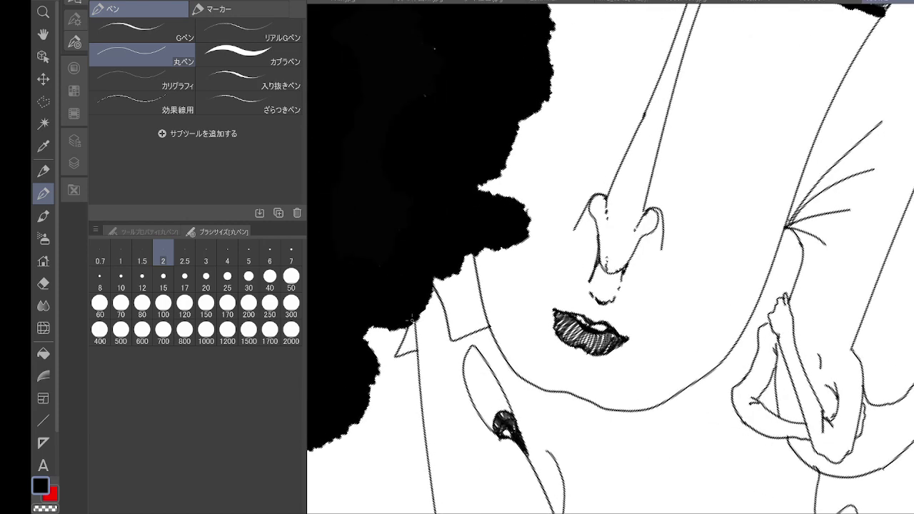
pyautogui.moveTo(412, 322)
pyautogui.mouseDown()
pyautogui.moveTo(396, 355)
pyautogui.moveTo(408, 357)
pyautogui.mouseUp()
pyautogui.moveTo(417, 332); pyautogui.dragTo(409, 357)
pyautogui.moveTo(434, 277)
pyautogui.mouseDown()
pyautogui.moveTo(452, 318)
pyautogui.moveTo(469, 307)
pyautogui.mouseUp()
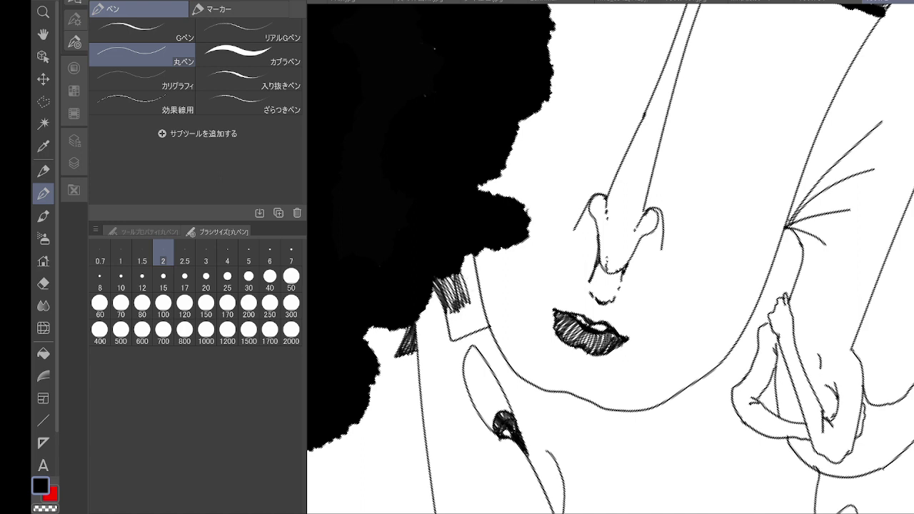
pyautogui.moveTo(464, 259)
pyautogui.mouseDown()
pyautogui.moveTo(480, 309)
pyautogui.moveTo(474, 300)
pyautogui.moveTo(454, 340)
pyautogui.mouseUp()
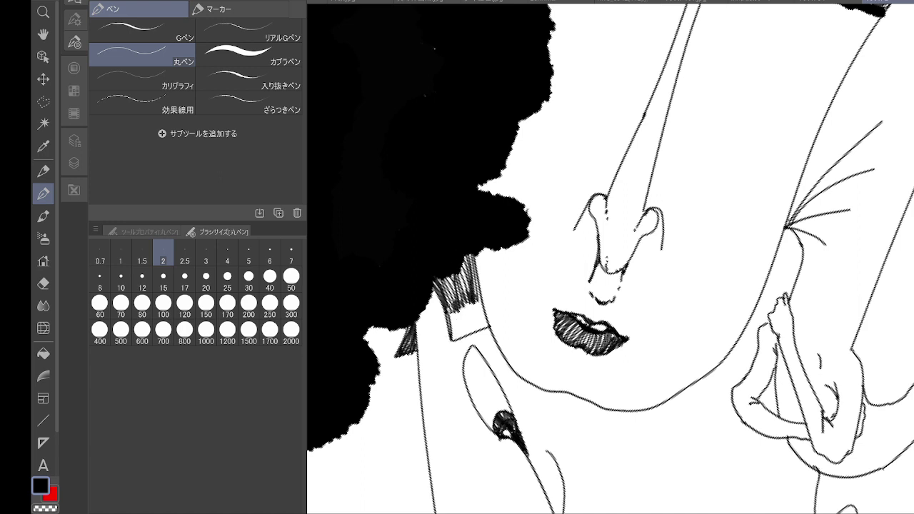
pyautogui.moveTo(447, 307)
pyautogui.mouseDown()
pyautogui.moveTo(460, 342)
pyautogui.moveTo(475, 335)
pyautogui.mouseUp()
pyautogui.moveTo(473, 302); pyautogui.dragTo(479, 334)
pyautogui.moveTo(478, 290); pyautogui.dragTo(485, 327)
pyautogui.moveTo(484, 301); pyautogui.dragTo(488, 330)
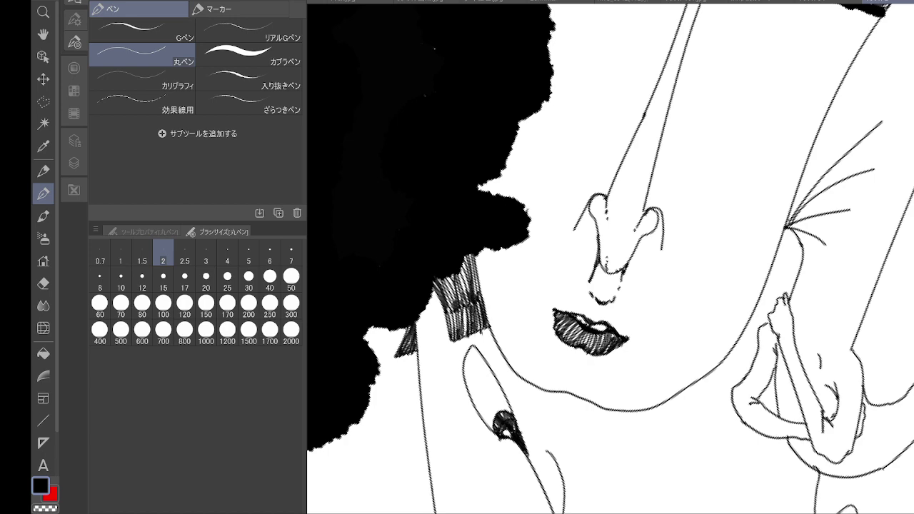
pyautogui.scroll(-4, 425, 183)
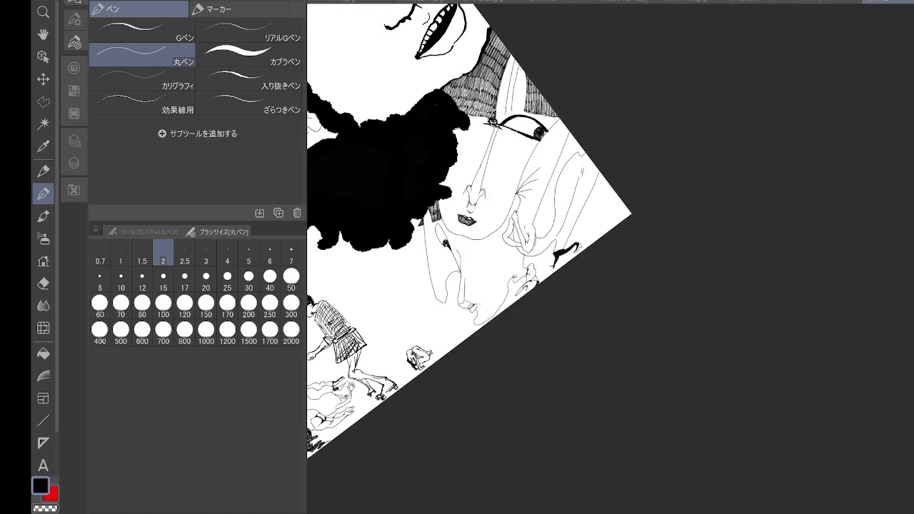
pyautogui.scroll(3, 553, 286)
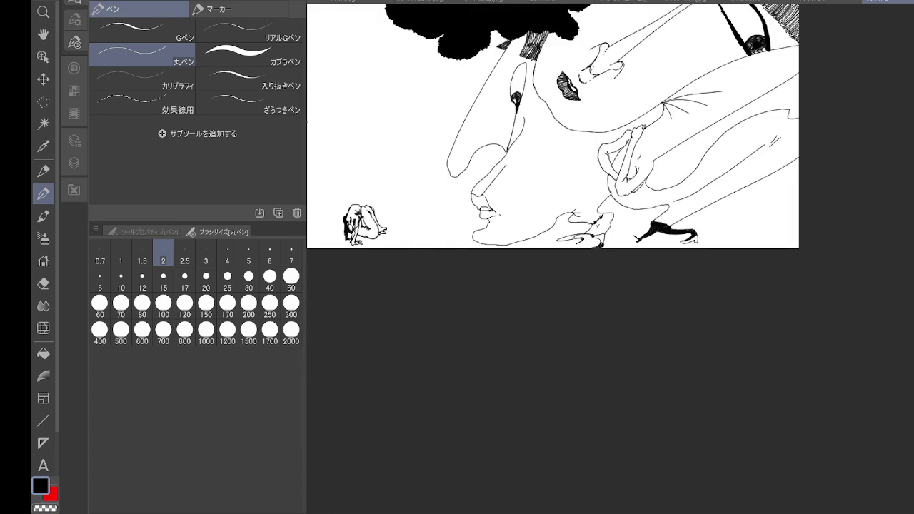
pyautogui.moveTo(560, 308); pyautogui.dragTo(652, 372)
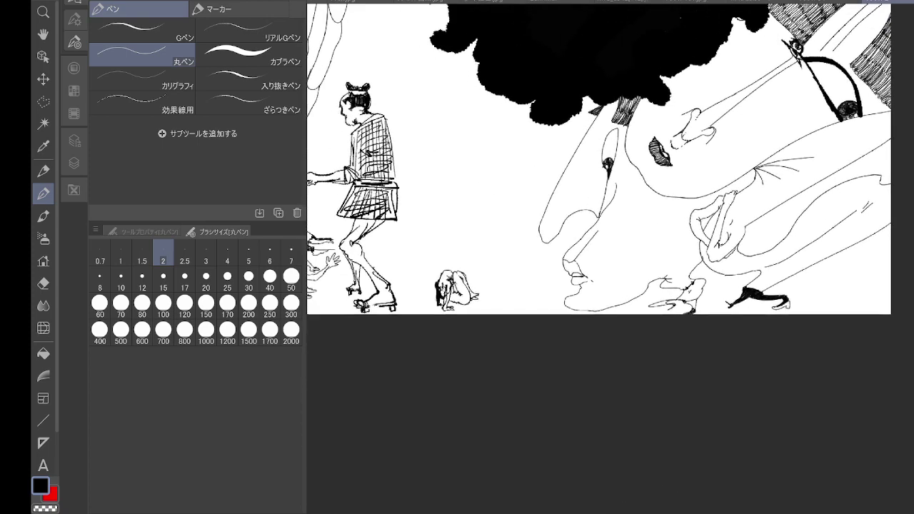
pyautogui.scroll(5, 629, 312)
pyautogui.moveTo(628, 312); pyautogui.dragTo(779, 428)
pyautogui.scroll(3, 614, 277)
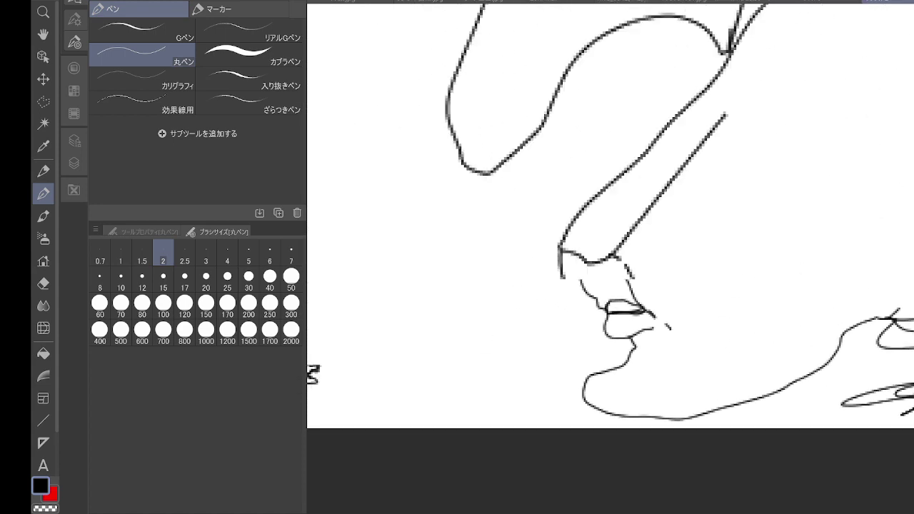
# - Hatch the mouth area of the lower profile face with short parallel strokes between its nose and chin
pyautogui.moveTo(663, 342)
pyautogui.mouseDown()
pyautogui.moveTo(677, 339)
pyautogui.moveTo(715, 370)
pyautogui.moveTo(705, 360)
pyautogui.mouseUp()
pyautogui.moveTo(552, 246); pyautogui.dragTo(597, 331)
pyautogui.moveTo(575, 256)
pyautogui.mouseDown()
pyautogui.moveTo(601, 330)
pyautogui.moveTo(614, 318)
pyautogui.mouseUp()
pyautogui.moveTo(604, 257); pyautogui.dragTo(625, 320)
pyautogui.moveTo(625, 264)
pyautogui.mouseDown()
pyautogui.moveTo(636, 321)
pyautogui.moveTo(659, 335)
pyautogui.mouseUp()
pyautogui.moveTo(606, 339)
pyautogui.mouseDown()
pyautogui.moveTo(664, 337)
pyautogui.moveTo(603, 387)
pyautogui.moveTo(621, 388)
pyautogui.mouseUp()
pyautogui.moveTo(634, 342)
pyautogui.mouseDown()
pyautogui.moveTo(631, 386)
pyautogui.moveTo(643, 381)
pyautogui.mouseUp()
pyautogui.moveTo(653, 344); pyautogui.dragTo(658, 378)
pyautogui.moveTo(671, 337); pyautogui.dragTo(674, 373)
pyautogui.moveTo(687, 346); pyautogui.dragTo(678, 371)
pyautogui.moveTo(696, 354)
pyautogui.mouseDown()
pyautogui.moveTo(688, 370)
pyautogui.moveTo(695, 367)
pyautogui.mouseUp()
pyautogui.click(742, 120)
# - Outline the woman's upper lip with thin lines from both mouth corners up to the short curve beneath her nose
pyautogui.hotkey('ctrl', '-')
pyautogui.hotkey('ctrl', '-')
pyautogui.hotkey('ctrl', '-')
pyautogui.hotkey('ctrl', '-')
pyautogui.hotkey('ctrl', '-')
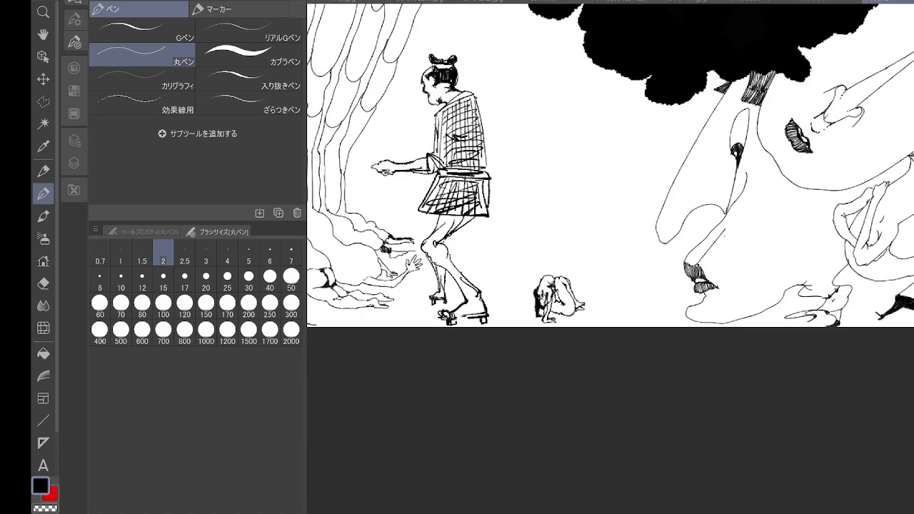
pyautogui.scroll(-4, 585, 164)
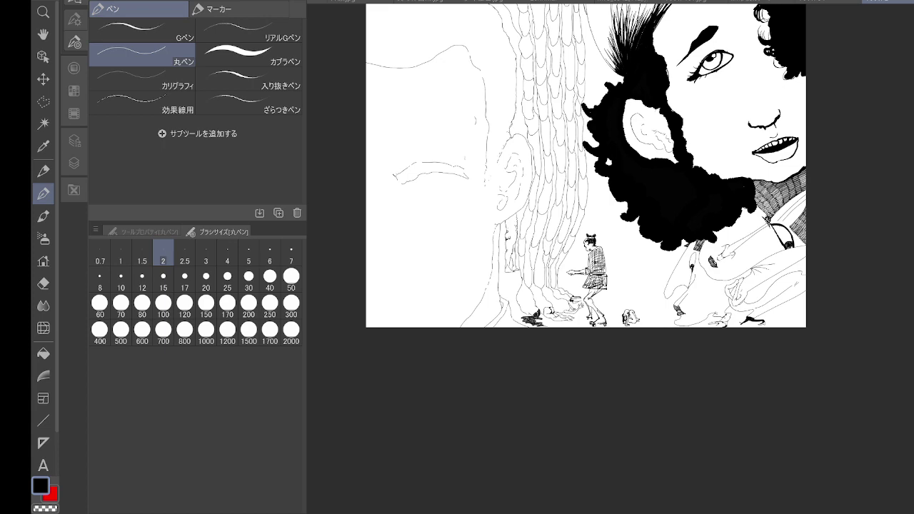
pyautogui.scroll(-1, 805, 282)
pyautogui.moveTo(805, 163); pyautogui.dragTo(769, 255)
pyautogui.scroll(4, 769, 254)
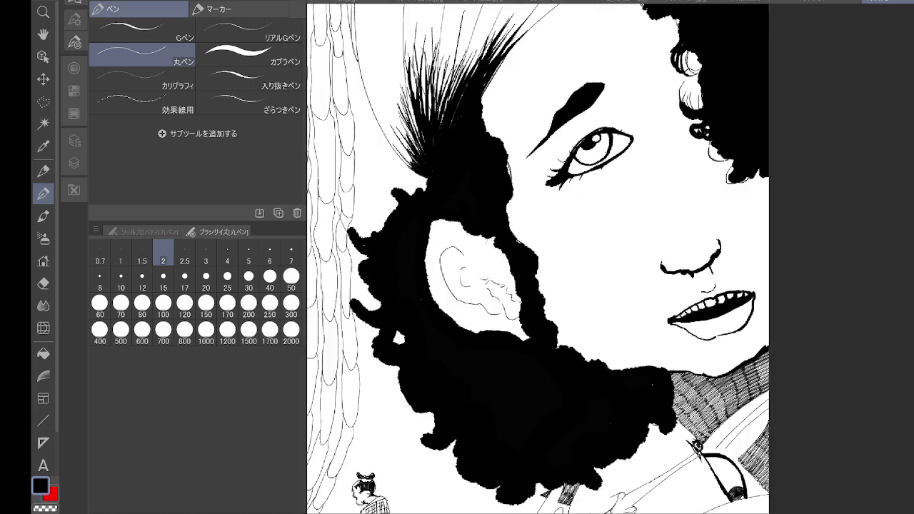
pyautogui.scroll(3, 764, 311)
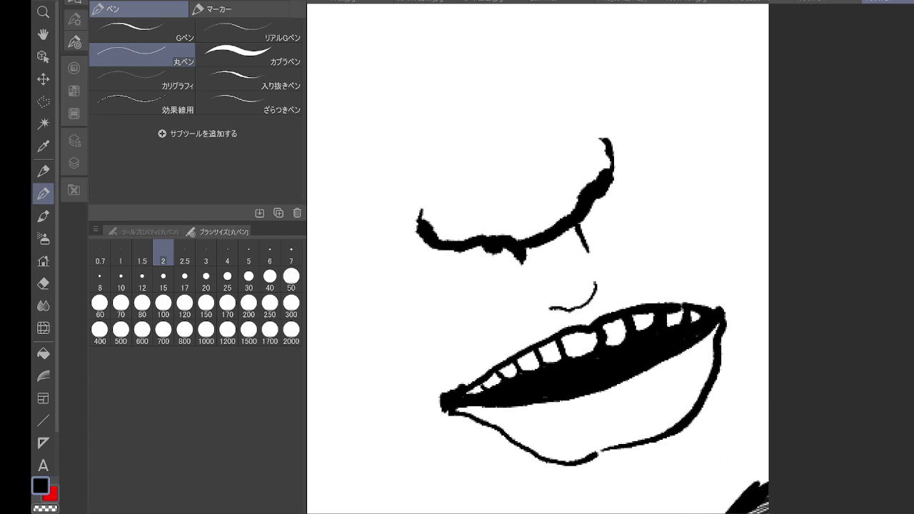
pyautogui.moveTo(452, 395); pyautogui.dragTo(549, 307)
pyautogui.moveTo(598, 285); pyautogui.dragTo(716, 302)
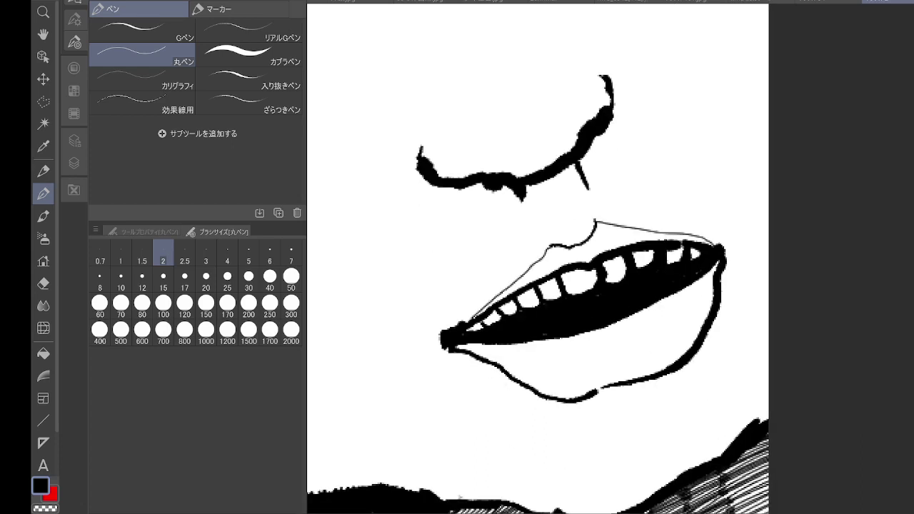
# - Hatch the woman's whole lower lip with dense, slightly curved vertical strokes from one mouth corner to the other
pyautogui.scroll(3, 761, 307)
pyautogui.moveTo(571, 285); pyautogui.dragTo(678, 258)
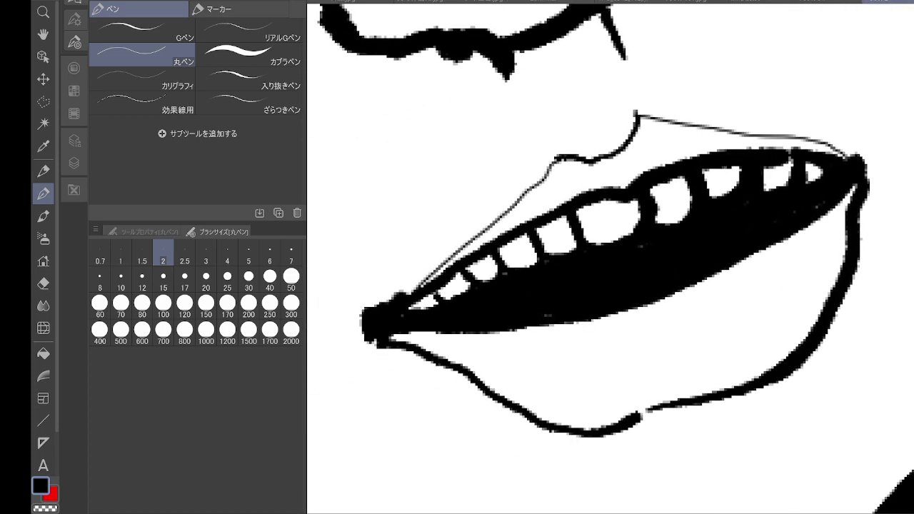
pyautogui.moveTo(394, 333)
pyautogui.mouseDown()
pyautogui.moveTo(397, 344)
pyautogui.moveTo(471, 347)
pyautogui.moveTo(516, 405)
pyautogui.moveTo(531, 414)
pyautogui.moveTo(526, 393)
pyautogui.moveTo(544, 420)
pyautogui.moveTo(546, 395)
pyautogui.moveTo(563, 421)
pyautogui.moveTo(561, 326)
pyautogui.moveTo(582, 424)
pyautogui.moveTo(572, 341)
pyautogui.moveTo(596, 421)
pyautogui.moveTo(605, 425)
pyautogui.moveTo(613, 400)
pyautogui.moveTo(602, 346)
pyautogui.moveTo(637, 414)
pyautogui.mouseUp()
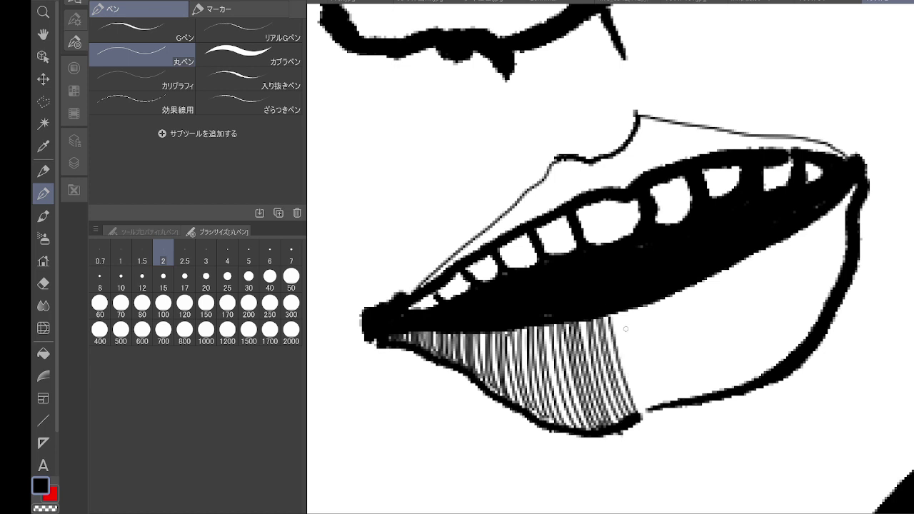
pyautogui.moveTo(626, 328)
pyautogui.mouseDown()
pyautogui.moveTo(634, 399)
pyautogui.moveTo(648, 314)
pyautogui.moveTo(661, 400)
pyautogui.moveTo(668, 335)
pyautogui.moveTo(682, 396)
pyautogui.moveTo(641, 407)
pyautogui.moveTo(686, 300)
pyautogui.moveTo(695, 394)
pyautogui.moveTo(716, 386)
pyautogui.moveTo(719, 369)
pyautogui.moveTo(725, 390)
pyautogui.mouseUp()
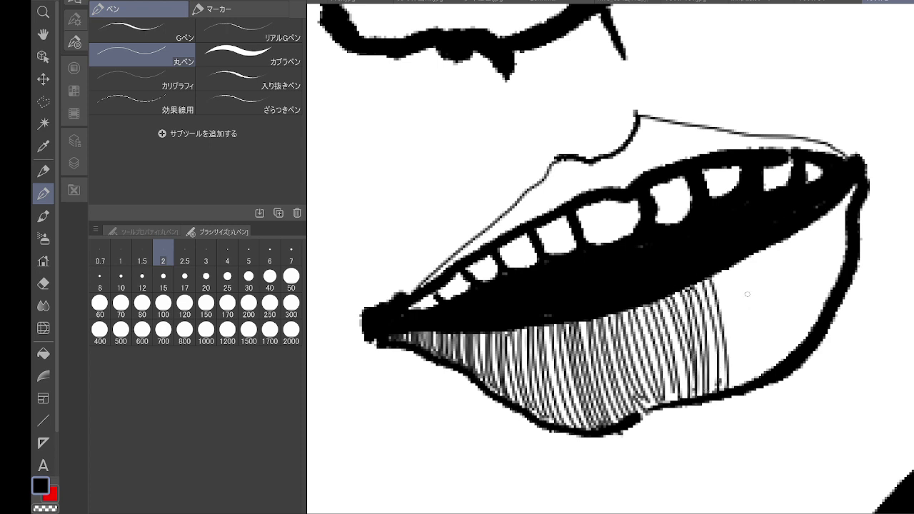
pyautogui.moveTo(746, 294)
pyautogui.mouseDown()
pyautogui.moveTo(733, 384)
pyautogui.moveTo(746, 274)
pyautogui.moveTo(751, 382)
pyautogui.moveTo(762, 373)
pyautogui.moveTo(764, 271)
pyautogui.moveTo(777, 362)
pyautogui.moveTo(792, 348)
pyautogui.mouseUp()
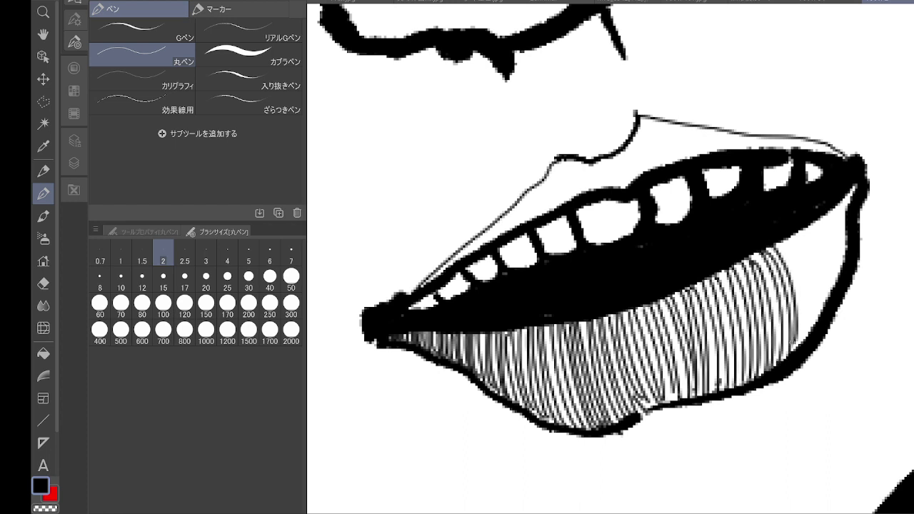
pyautogui.moveTo(777, 243)
pyautogui.mouseDown()
pyautogui.moveTo(815, 280)
pyautogui.moveTo(814, 329)
pyautogui.moveTo(795, 232)
pyautogui.moveTo(820, 316)
pyautogui.mouseUp()
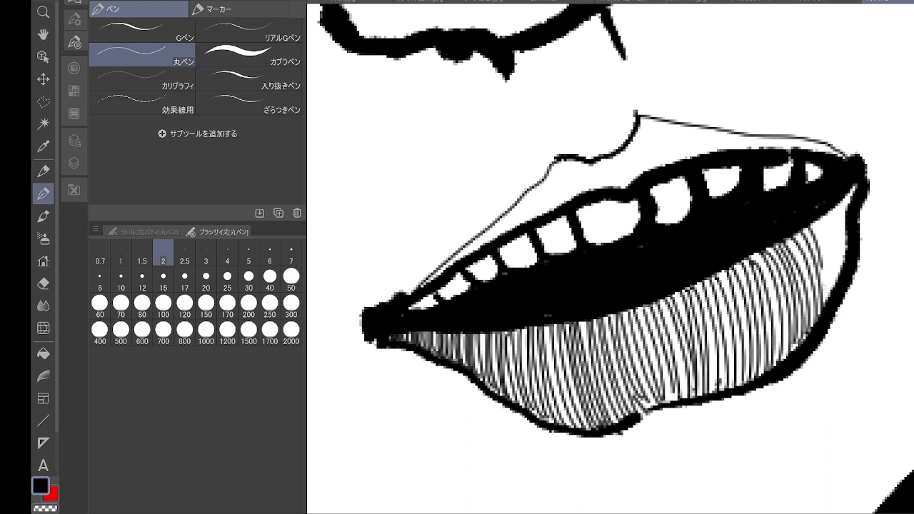
pyautogui.moveTo(815, 233)
pyautogui.mouseDown()
pyautogui.moveTo(825, 307)
pyautogui.moveTo(837, 219)
pyautogui.moveTo(841, 275)
pyautogui.moveTo(847, 207)
pyautogui.mouseUp()
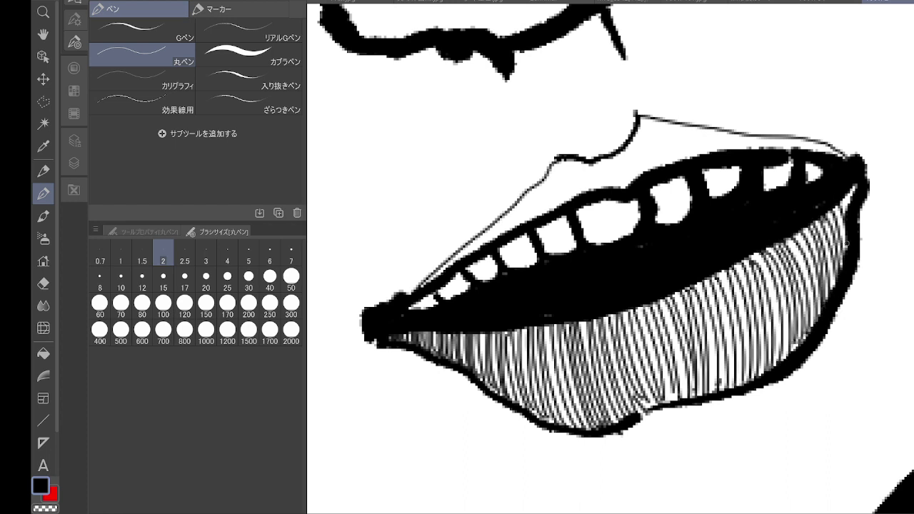
pyautogui.moveTo(847, 246); pyautogui.dragTo(855, 187)
# - Hatch the woman's upper lip with short strokes between the teeth line and the lip outline, from corner to corner
pyautogui.moveTo(409, 292); pyautogui.dragTo(575, 164)
pyautogui.moveTo(561, 197); pyautogui.dragTo(574, 160)
pyautogui.moveTo(568, 189); pyautogui.dragTo(592, 157)
pyautogui.moveTo(579, 190); pyautogui.dragTo(601, 165)
pyautogui.moveTo(570, 196)
pyautogui.mouseDown()
pyautogui.moveTo(580, 166)
pyautogui.moveTo(606, 167)
pyautogui.moveTo(601, 157)
pyautogui.mouseUp()
pyautogui.moveTo(597, 189); pyautogui.dragTo(614, 160)
pyautogui.moveTo(609, 189); pyautogui.dragTo(627, 156)
pyautogui.moveTo(621, 187); pyautogui.dragTo(635, 144)
pyautogui.moveTo(632, 179)
pyautogui.mouseDown()
pyautogui.moveTo(643, 142)
pyautogui.moveTo(633, 135)
pyautogui.mouseUp()
pyautogui.moveTo(643, 171); pyautogui.dragTo(639, 132)
pyautogui.moveTo(651, 171); pyautogui.dragTo(645, 123)
pyautogui.moveTo(660, 167); pyautogui.dragTo(655, 115)
pyautogui.moveTo(667, 160); pyautogui.dragTo(664, 123)
pyautogui.moveTo(673, 163); pyautogui.dragTo(672, 122)
pyautogui.moveTo(682, 161); pyautogui.dragTo(682, 127)
pyautogui.moveTo(691, 159); pyautogui.dragTo(693, 127)
pyautogui.moveTo(696, 127)
pyautogui.mouseDown()
pyautogui.moveTo(693, 154)
pyautogui.moveTo(699, 128)
pyautogui.mouseUp()
pyautogui.moveTo(707, 159); pyautogui.dragTo(709, 128)
pyautogui.moveTo(718, 157); pyautogui.dragTo(723, 132)
pyautogui.moveTo(732, 154); pyautogui.dragTo(736, 133)
pyautogui.moveTo(749, 149); pyautogui.dragTo(756, 137)
pyautogui.moveTo(766, 150); pyautogui.dragTo(769, 138)
pyautogui.moveTo(780, 151)
pyautogui.mouseDown()
pyautogui.moveTo(777, 140)
pyautogui.moveTo(785, 140)
pyautogui.mouseUp()
pyautogui.moveTo(800, 151)
pyautogui.mouseDown()
pyautogui.moveTo(796, 140)
pyautogui.moveTo(808, 141)
pyautogui.mouseUp()
pyautogui.moveTo(826, 153)
pyautogui.mouseDown()
pyautogui.moveTo(824, 143)
pyautogui.moveTo(818, 148)
pyautogui.mouseUp()
pyautogui.moveTo(826, 159); pyautogui.dragTo(824, 145)
pyautogui.moveTo(837, 155); pyautogui.dragTo(830, 149)
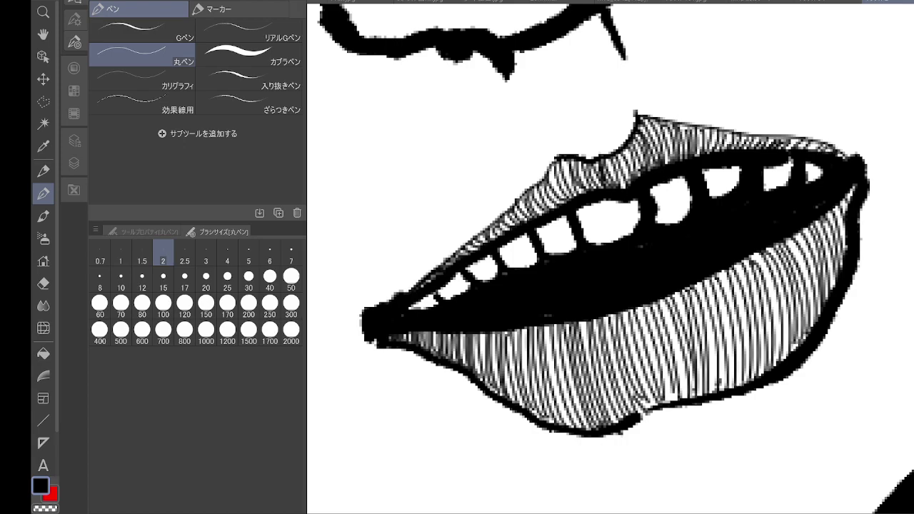
# - Draw the giant bald face's nostril, lips and small marks below the eyebrow with short broken lines
pyautogui.scroll(-7, 781, 239)
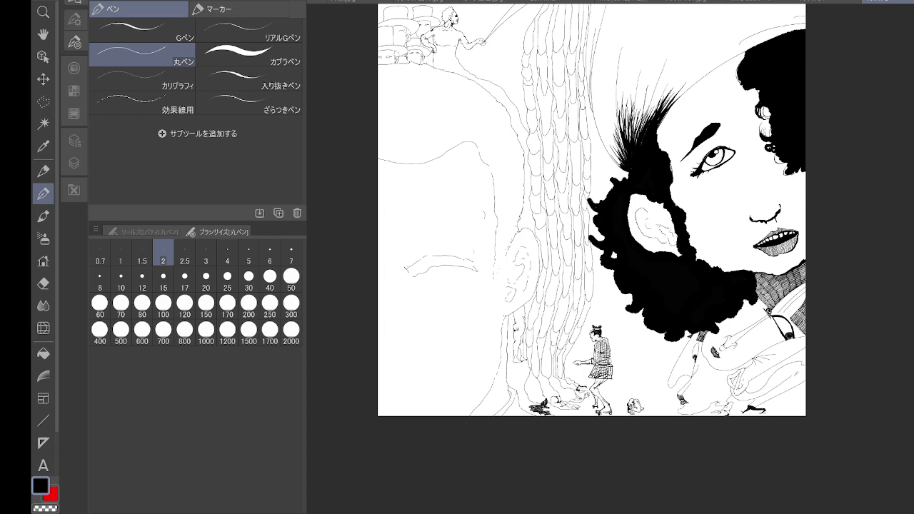
pyautogui.moveTo(606, 236); pyautogui.dragTo(615, 125)
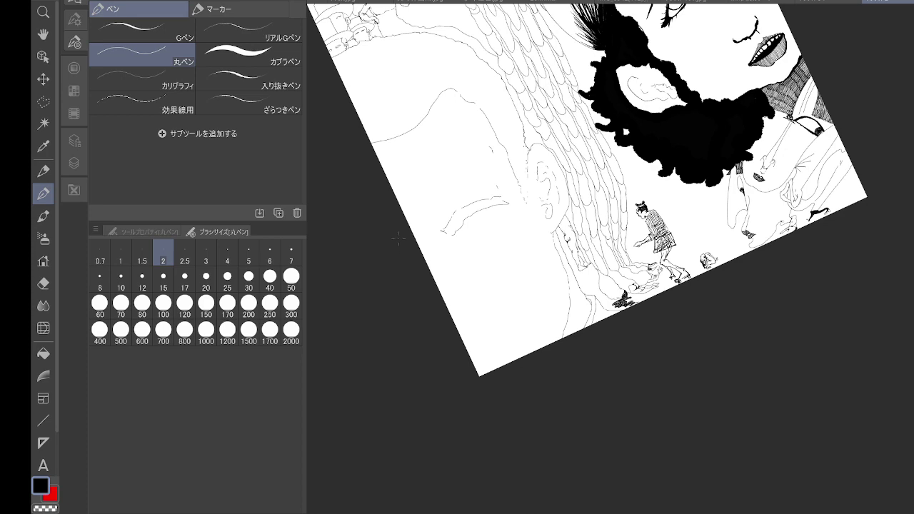
pyautogui.moveTo(571, 249); pyautogui.dragTo(648, 241)
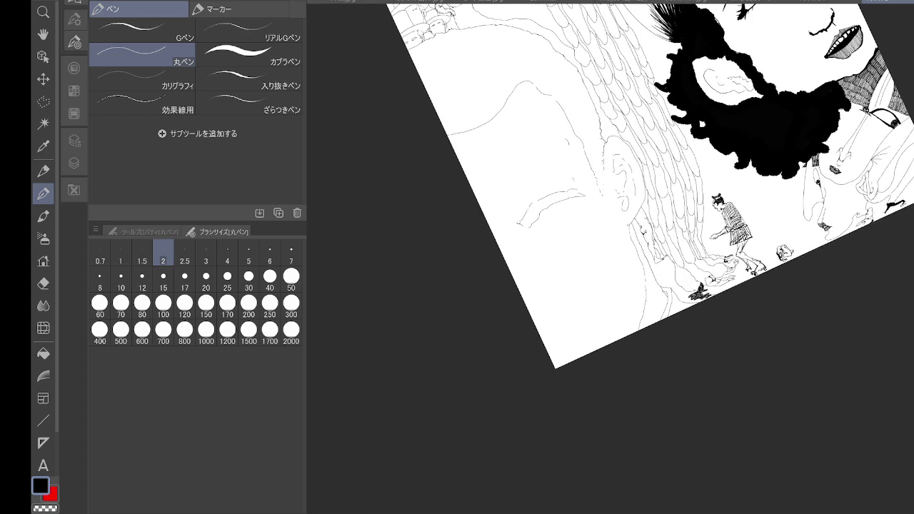
pyautogui.scroll(4, 536, 321)
pyautogui.moveTo(536, 321); pyautogui.dragTo(493, 361)
pyautogui.scroll(3, 494, 361)
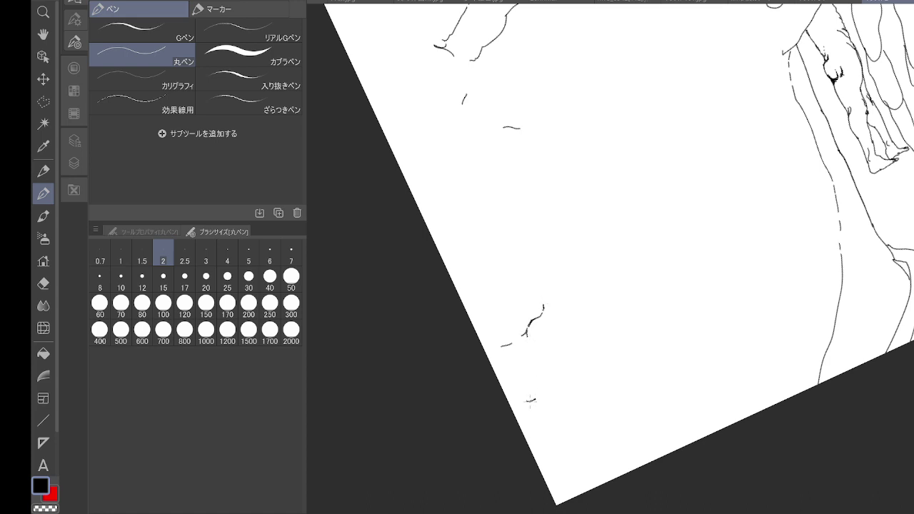
pyautogui.moveTo(547, 389)
pyautogui.mouseDown()
pyautogui.moveTo(606, 369)
pyautogui.moveTo(585, 401)
pyautogui.moveTo(541, 423)
pyautogui.mouseUp()
pyautogui.moveTo(525, 395); pyautogui.dragTo(543, 386)
# - Draw a second line branching off the bald head's neck contour down to the canvas's lower edge
pyautogui.hotkey('ctrl', '-')
pyautogui.hotkey('ctrl', '-')
pyautogui.hotkey('ctrl', '-')
pyautogui.scroll(-2, 878, 415)
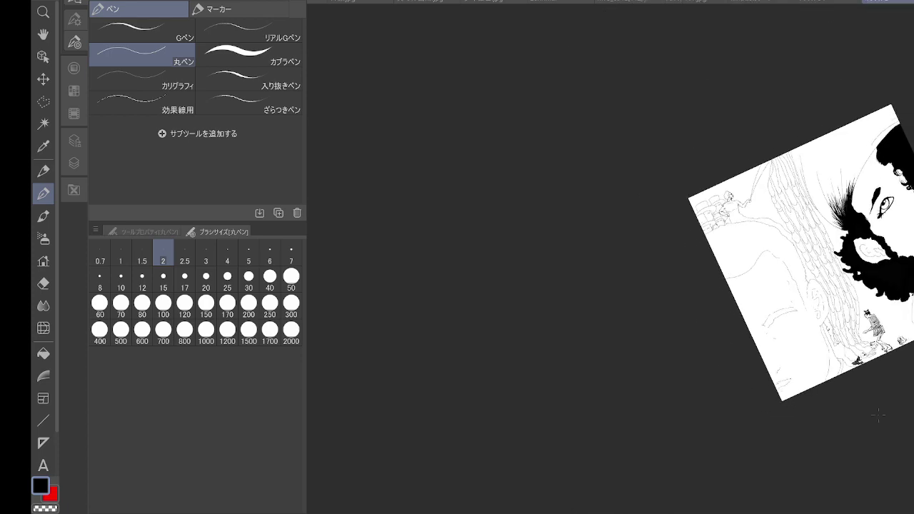
pyautogui.moveTo(849, 250); pyautogui.dragTo(753, 254)
pyautogui.hotkey('ctrl', '@')
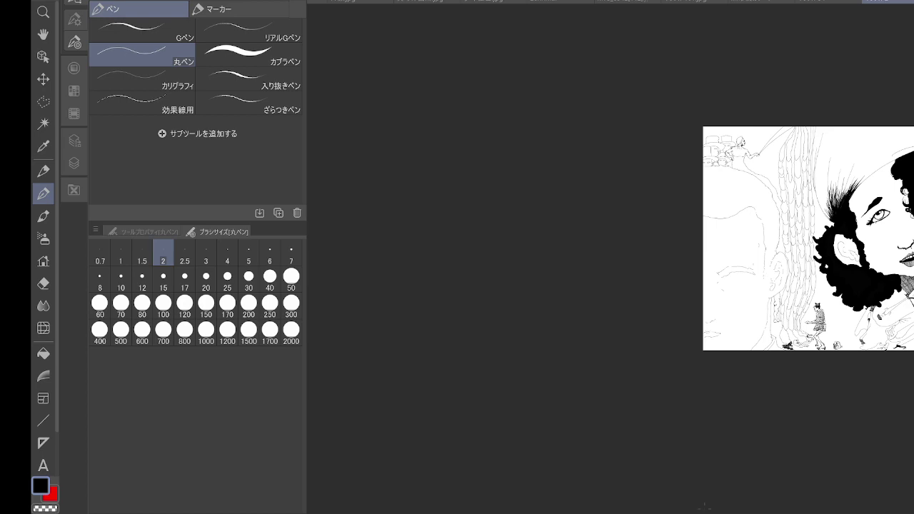
pyautogui.hotkey('ctrl', '+')
pyautogui.hotkey('ctrl', '+')
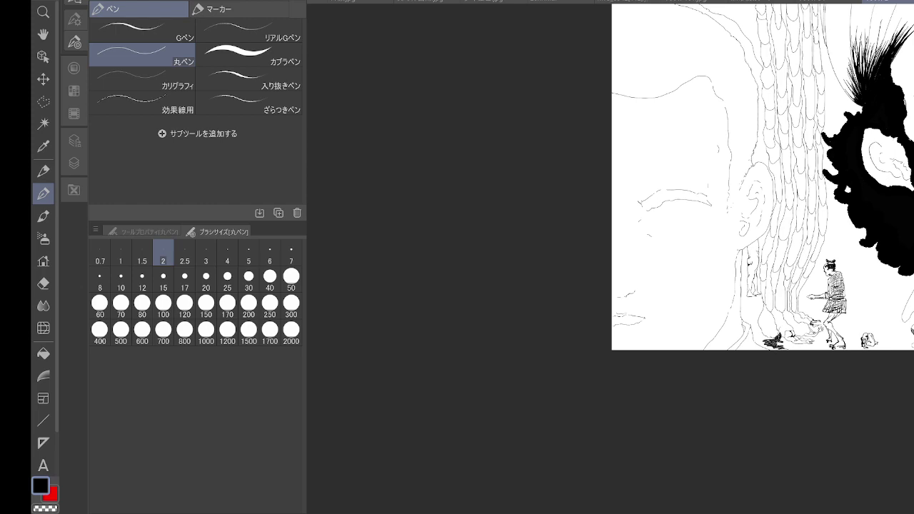
pyautogui.scroll(4, 611, 272)
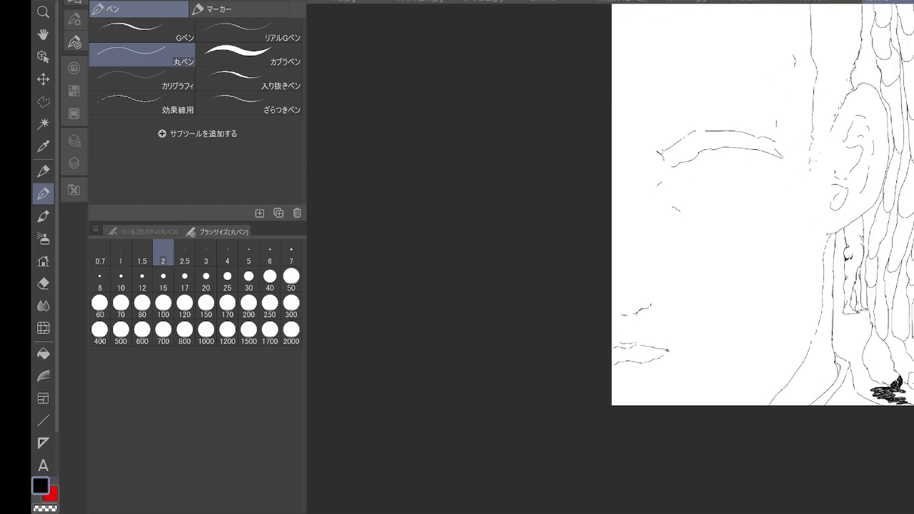
pyautogui.moveTo(786, 411); pyautogui.dragTo(682, 340)
pyautogui.scroll(3, 682, 340)
pyautogui.scroll(4, 500, 248)
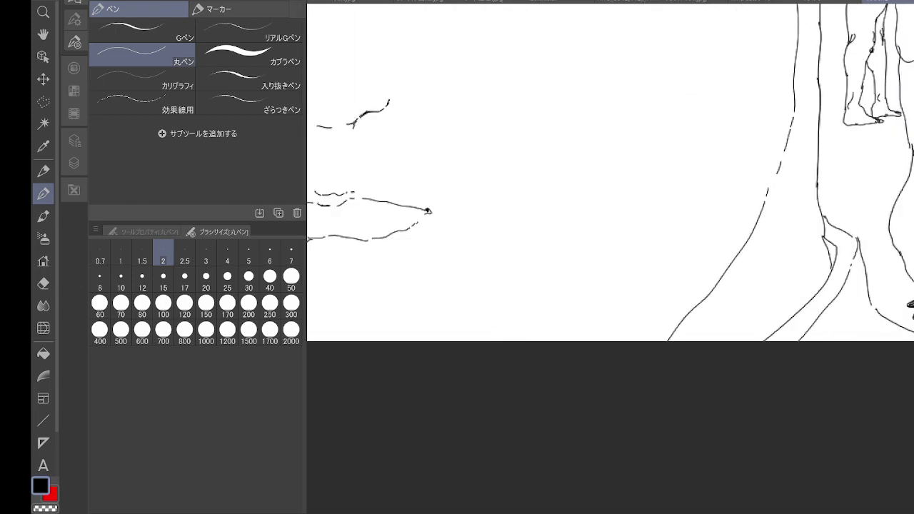
pyautogui.moveTo(692, 163); pyautogui.dragTo(603, 371)
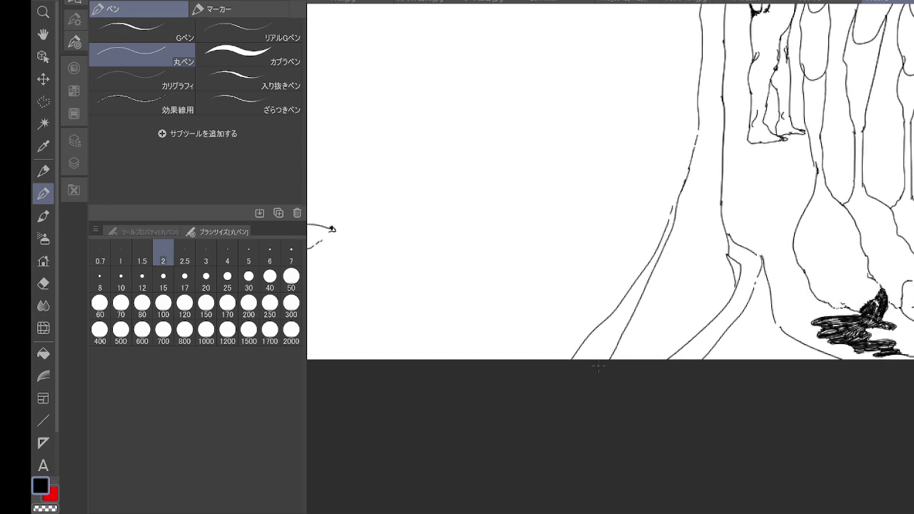
# - Close the gaps in the lines at the base of the bald head's neck and darken the small triangle beside them
pyautogui.scroll(4, 599, 366)
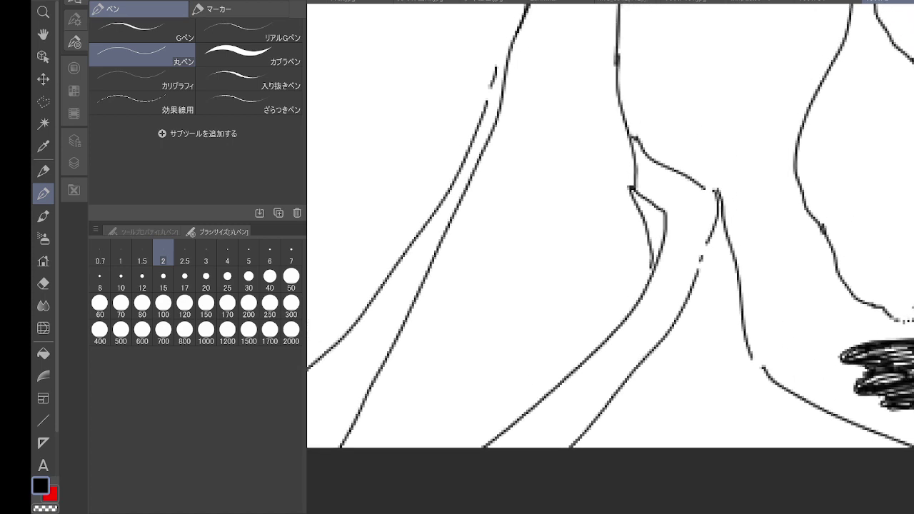
pyautogui.moveTo(703, 187); pyautogui.dragTo(720, 194)
pyautogui.moveTo(715, 229); pyautogui.dragTo(694, 276)
pyautogui.moveTo(631, 192)
pyautogui.mouseDown()
pyautogui.moveTo(651, 237)
pyautogui.moveTo(654, 223)
pyautogui.moveTo(664, 226)
pyautogui.moveTo(648, 260)
pyautogui.mouseUp()
pyautogui.moveTo(657, 219); pyautogui.dragTo(649, 284)
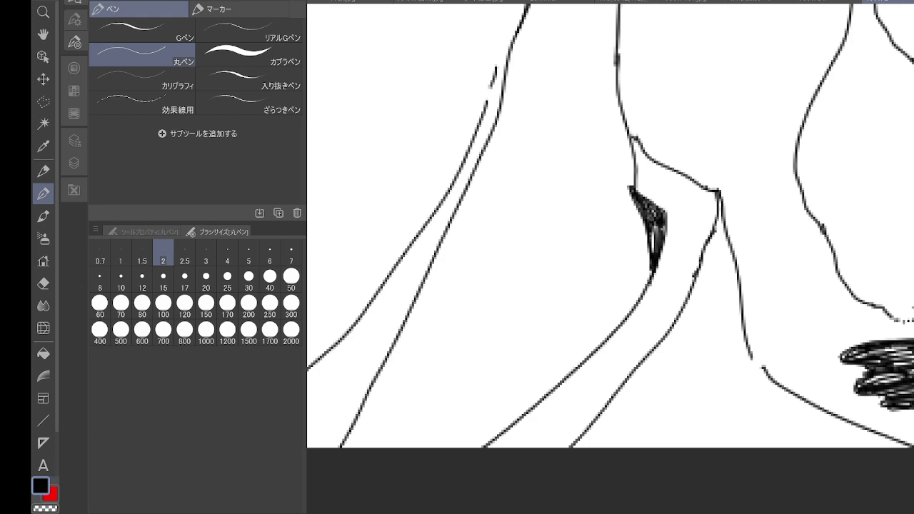
pyautogui.moveTo(530, 152); pyautogui.dragTo(637, 161)
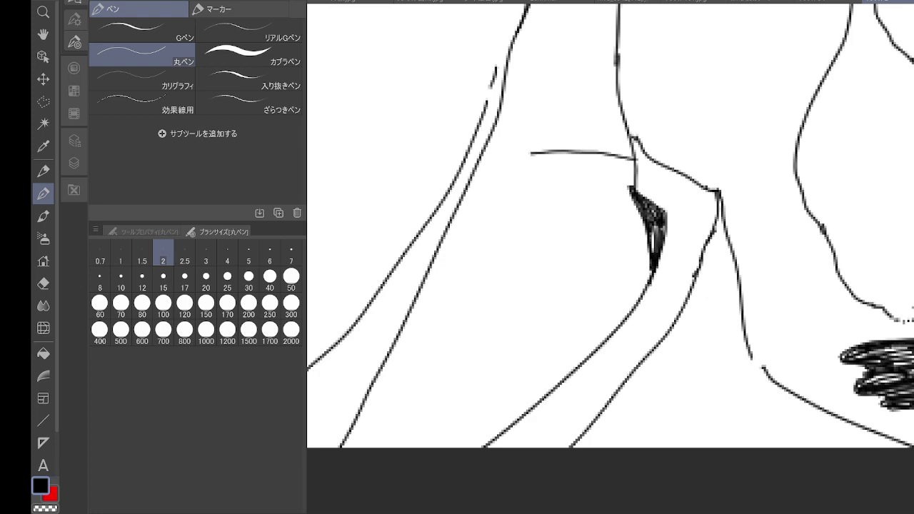
pyautogui.hotkey('ctrl', 'z')
# - Hatch the narrow upper part of the strip between the two neck lines with dense lengthwise strokes
pyautogui.moveTo(492, 81)
pyautogui.mouseDown()
pyautogui.moveTo(638, 54)
pyautogui.moveTo(630, 88)
pyautogui.mouseUp()
pyautogui.moveTo(649, 56); pyautogui.dragTo(616, 126)
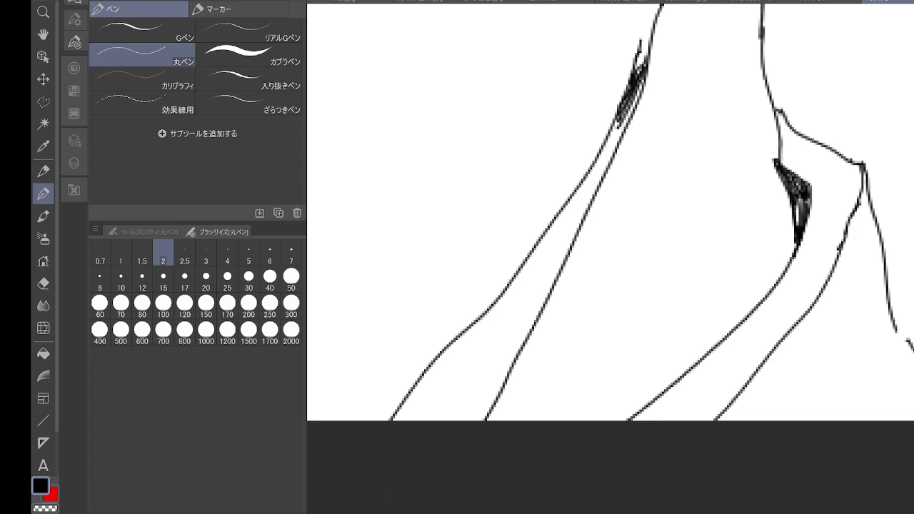
pyautogui.moveTo(645, 76); pyautogui.dragTo(617, 142)
pyautogui.moveTo(622, 108); pyautogui.dragTo(587, 182)
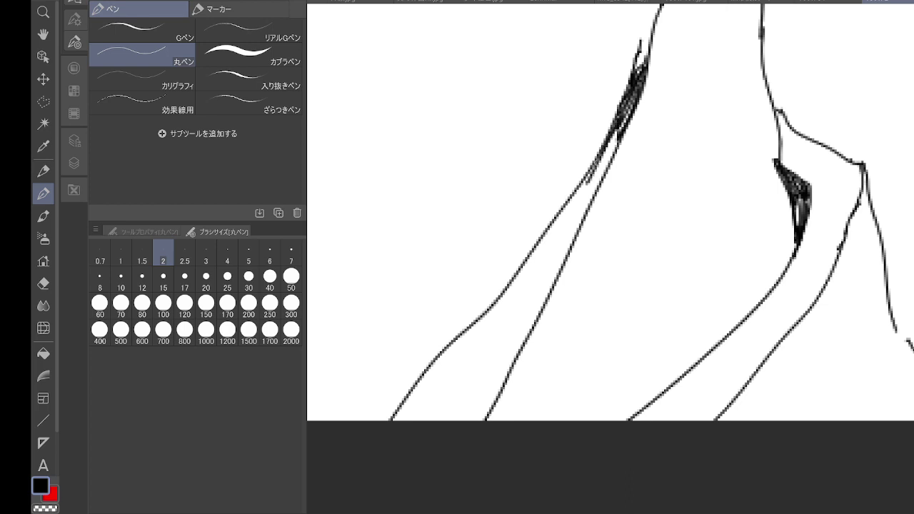
pyautogui.moveTo(604, 149); pyautogui.dragTo(577, 195)
pyautogui.moveTo(618, 136)
pyautogui.mouseDown()
pyautogui.moveTo(575, 201)
pyautogui.moveTo(584, 207)
pyautogui.moveTo(561, 211)
pyautogui.moveTo(543, 247)
pyautogui.mouseUp()
pyautogui.moveTo(581, 198)
pyautogui.mouseDown()
pyautogui.moveTo(544, 262)
pyautogui.moveTo(546, 284)
pyautogui.mouseUp()
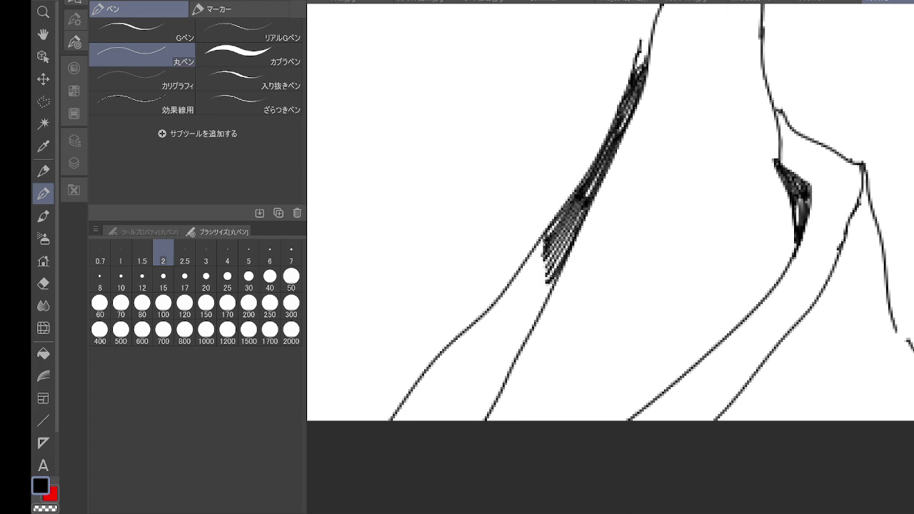
# - Continue the lengthwise hatching down the widening middle of the strip between the two neck lines
pyautogui.moveTo(559, 220); pyautogui.dragTo(521, 265)
pyautogui.moveTo(547, 236)
pyautogui.mouseDown()
pyautogui.moveTo(501, 293)
pyautogui.moveTo(503, 323)
pyautogui.mouseUp()
pyautogui.moveTo(552, 259)
pyautogui.mouseDown()
pyautogui.moveTo(505, 339)
pyautogui.moveTo(508, 350)
pyautogui.mouseUp()
pyautogui.moveTo(553, 280); pyautogui.dragTo(511, 357)
pyautogui.moveTo(534, 254); pyautogui.dragTo(462, 337)
pyautogui.moveTo(521, 275)
pyautogui.mouseDown()
pyautogui.moveTo(462, 341)
pyautogui.moveTo(469, 360)
pyautogui.mouseUp()
pyautogui.moveTo(522, 293); pyautogui.dragTo(476, 366)
pyautogui.moveTo(525, 309); pyautogui.dragTo(483, 375)
pyautogui.moveTo(524, 314); pyautogui.dragTo(489, 385)
# - Hatch the wide lower end of the neck strip down to the canvas edge
pyautogui.moveTo(515, 352)
pyautogui.mouseDown()
pyautogui.moveTo(495, 394)
pyautogui.moveTo(572, 325)
pyautogui.mouseUp()
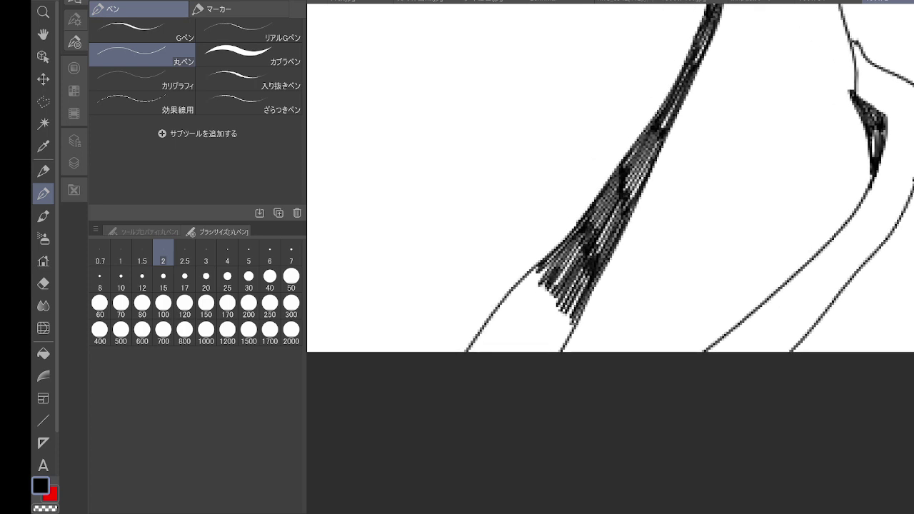
pyautogui.moveTo(560, 257); pyautogui.dragTo(493, 318)
pyautogui.moveTo(529, 277); pyautogui.dragTo(471, 352)
pyautogui.moveTo(540, 261)
pyautogui.mouseDown()
pyautogui.moveTo(468, 353)
pyautogui.moveTo(486, 353)
pyautogui.mouseUp()
pyautogui.moveTo(571, 264)
pyautogui.mouseDown()
pyautogui.moveTo(505, 353)
pyautogui.moveTo(523, 352)
pyautogui.mouseUp()
pyautogui.moveTo(585, 284)
pyautogui.mouseDown()
pyautogui.moveTo(535, 352)
pyautogui.moveTo(546, 352)
pyautogui.mouseUp()
pyautogui.moveTo(582, 311); pyautogui.dragTo(549, 353)
# - Darken the hatched neck strip with another layer of overlapping lengthwise strokes
pyautogui.moveTo(690, 68); pyautogui.dragTo(626, 190)
pyautogui.moveTo(654, 131); pyautogui.dragTo(626, 180)
pyautogui.moveTo(580, 253); pyautogui.dragTo(485, 353)
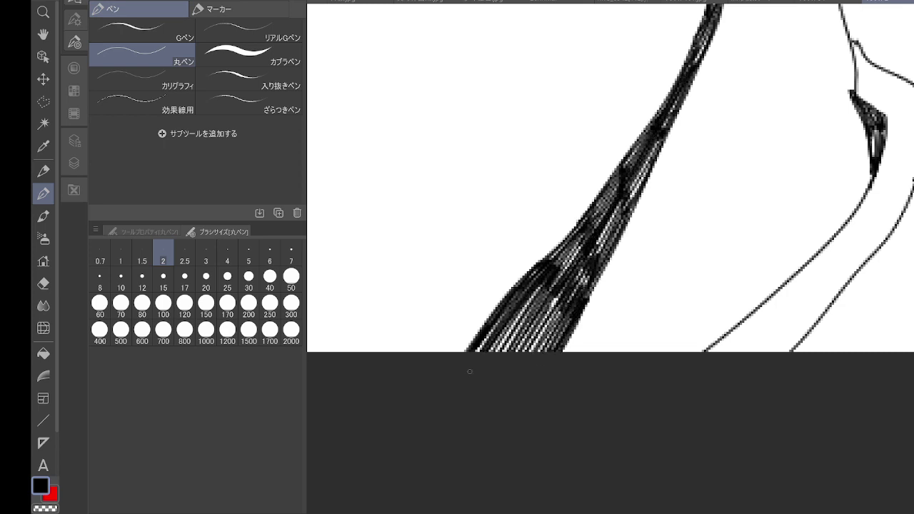
pyautogui.moveTo(552, 269)
pyautogui.mouseDown()
pyautogui.moveTo(495, 353)
pyautogui.moveTo(504, 352)
pyautogui.mouseUp()
pyautogui.moveTo(580, 259)
pyautogui.mouseDown()
pyautogui.moveTo(518, 353)
pyautogui.moveTo(530, 352)
pyautogui.mouseUp()
pyautogui.moveTo(589, 277); pyautogui.dragTo(544, 353)
pyautogui.moveTo(624, 200); pyautogui.dragTo(584, 262)
pyautogui.moveTo(555, 307); pyautogui.dragTo(544, 324)
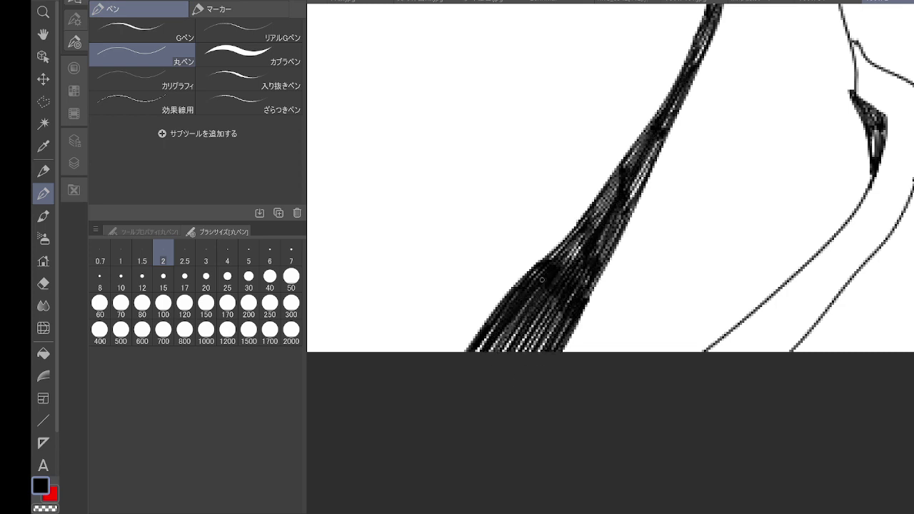
# - Try to fill the background area between the bald head's neck and the hair strands
pyautogui.scroll(-4, 542, 280)
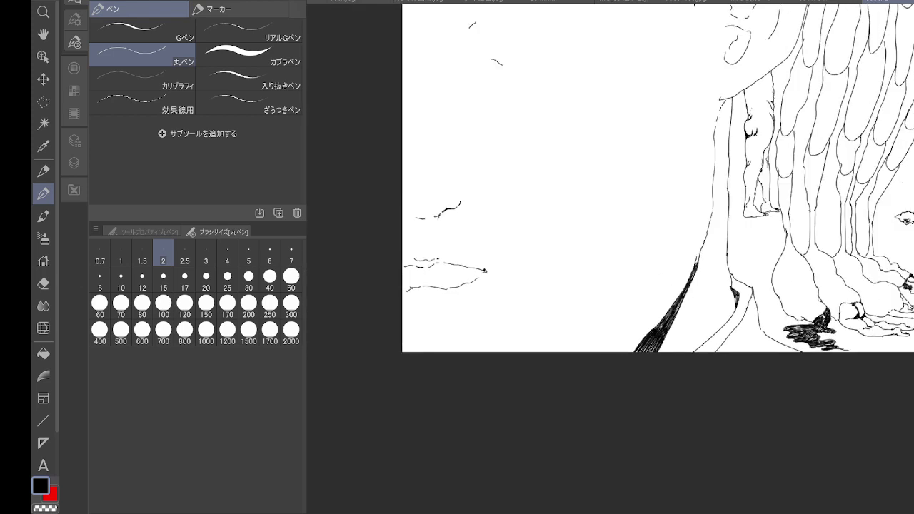
pyautogui.scroll(2, 700, 300)
pyautogui.scroll(1, 737, 350)
pyautogui.moveTo(654, 119)
pyautogui.mouseDown()
pyautogui.moveTo(639, 162)
pyautogui.moveTo(647, 141)
pyautogui.moveTo(529, 168)
pyautogui.mouseUp()
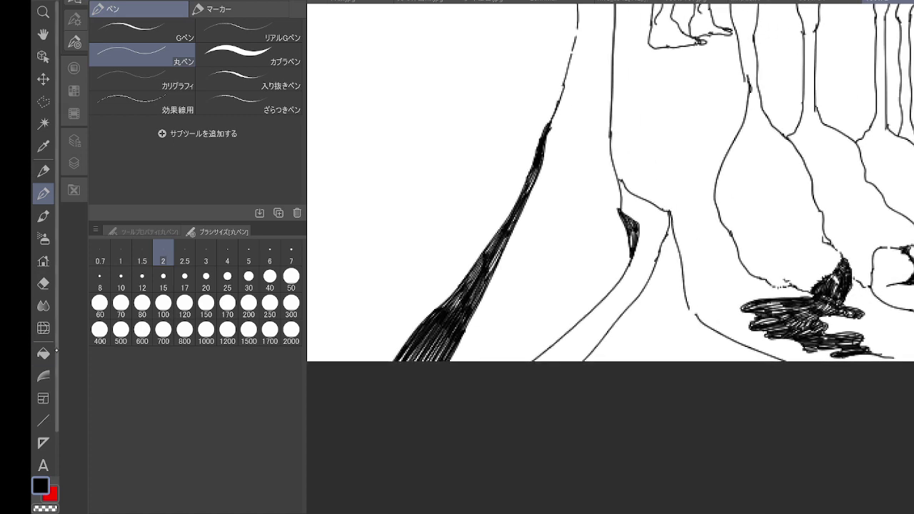
pyautogui.click(43, 354)
pyautogui.click(672, 330)
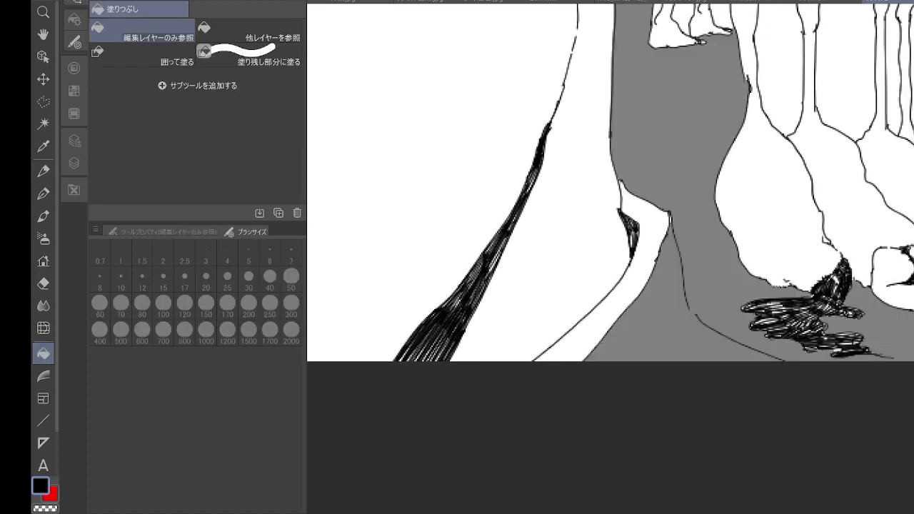
pyautogui.hotkey('ctrl', 'z')
pyautogui.press('p')
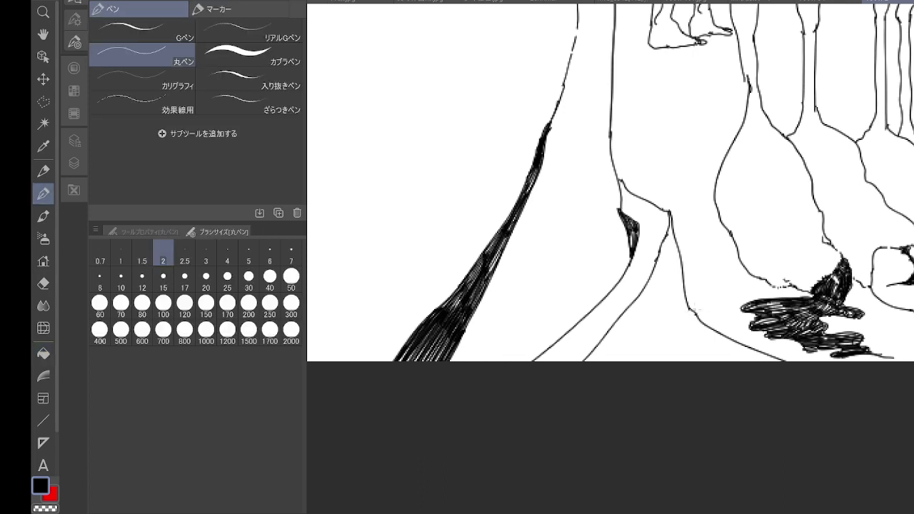
# - Fill the triangular background area between the bald head's neck and the hair strands with black, then return to the 丸ペン
pyautogui.press('g')
pyautogui.click(679, 337)
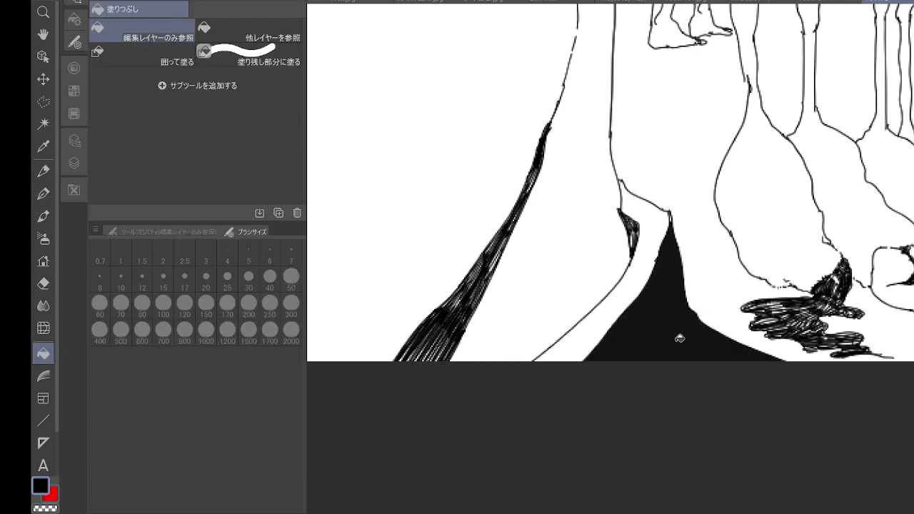
pyautogui.click(44, 216)
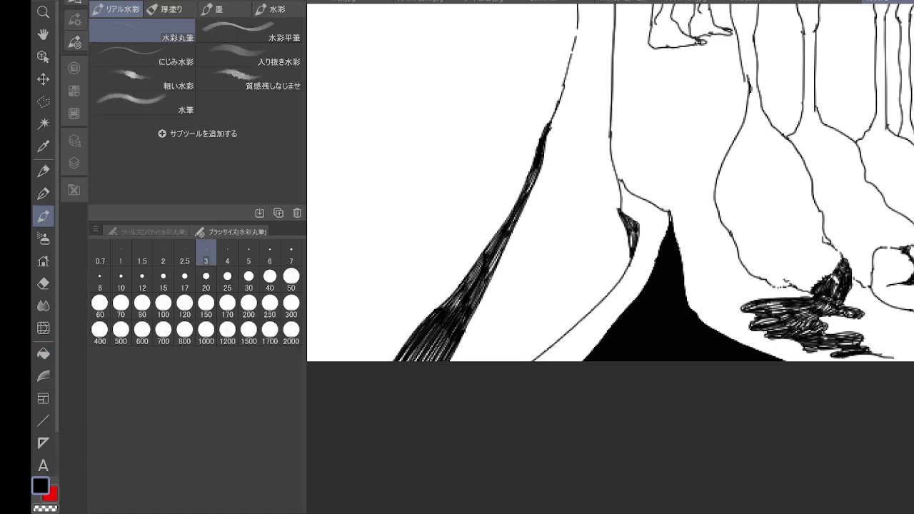
pyautogui.click(44, 194)
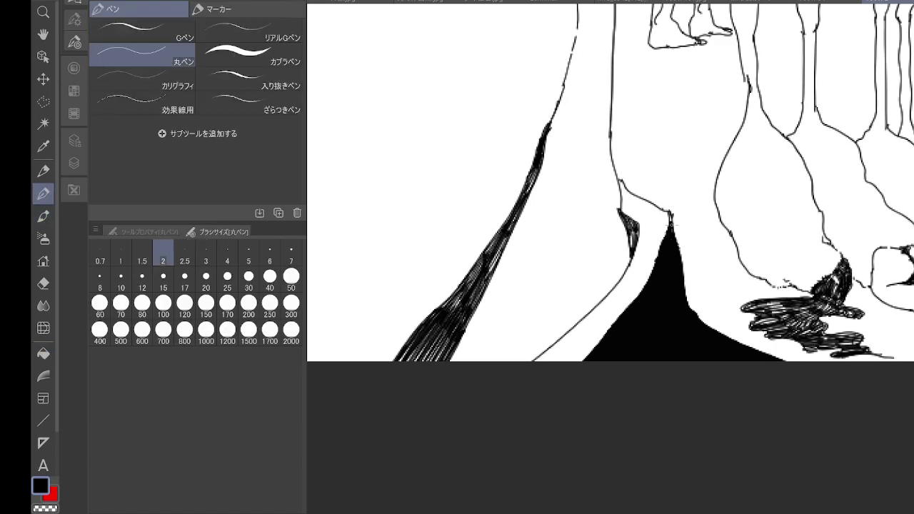
# - Close the gap in the hairline running down the large male head's temple
pyautogui.scroll(-10, 670, 220)
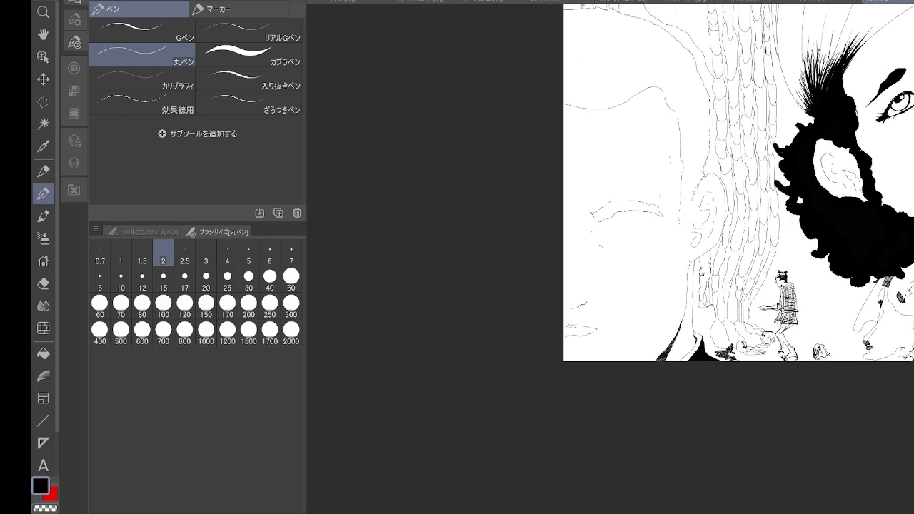
pyautogui.scroll(-3, 670, 217)
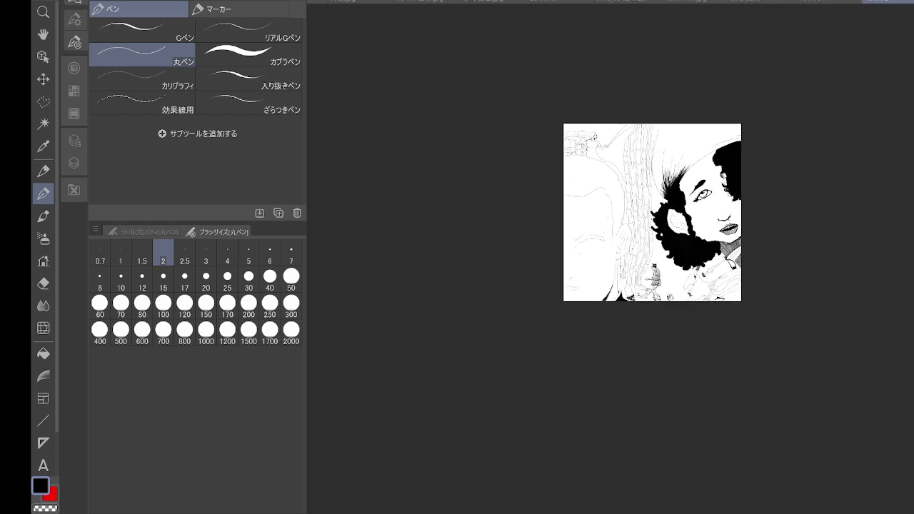
pyautogui.scroll(5, 574, 162)
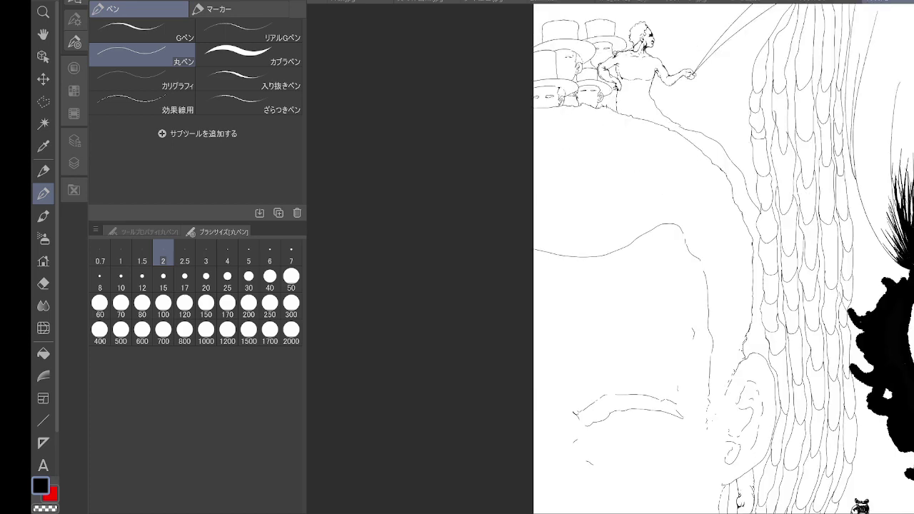
pyautogui.scroll(3, 742, 257)
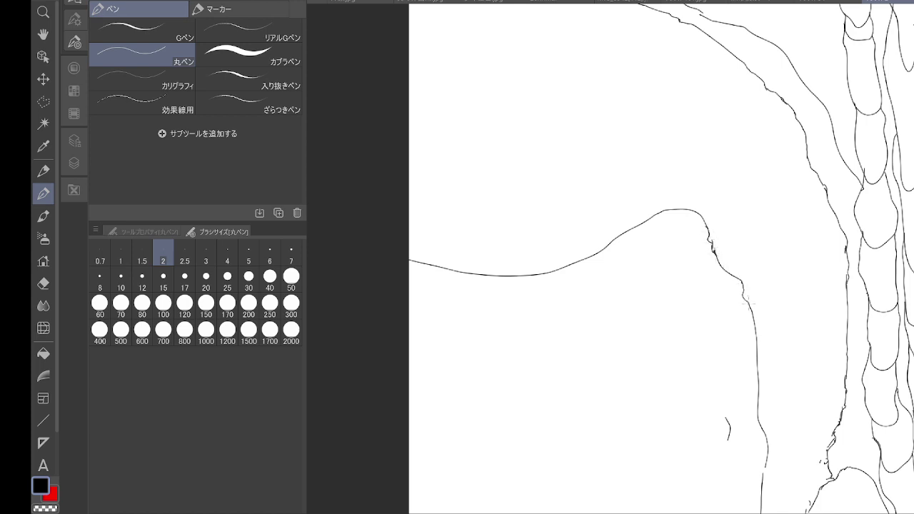
pyautogui.moveTo(763, 464); pyautogui.dragTo(765, 474)
# - Join the dashed section of the large head's scalp outline below the hatted figures and the whip-holding figure
pyautogui.scroll(-4, 753, 472)
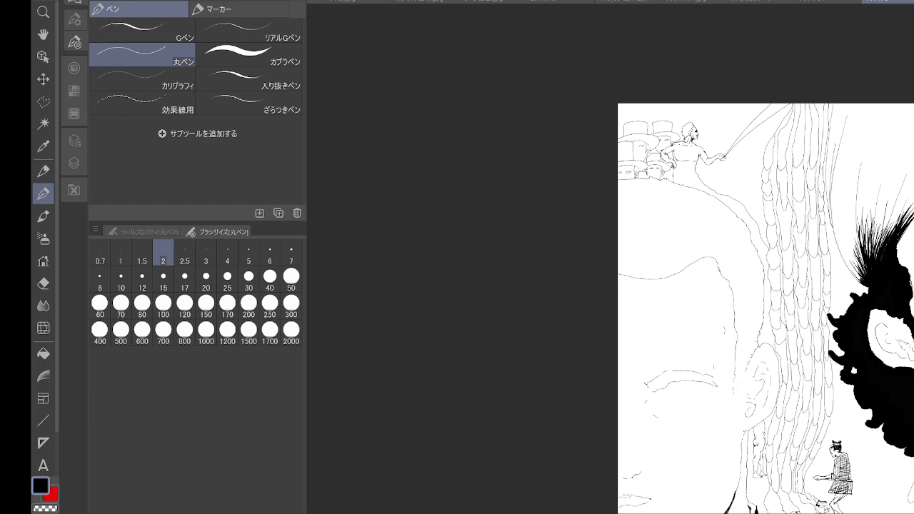
pyautogui.scroll(8, 663, 172)
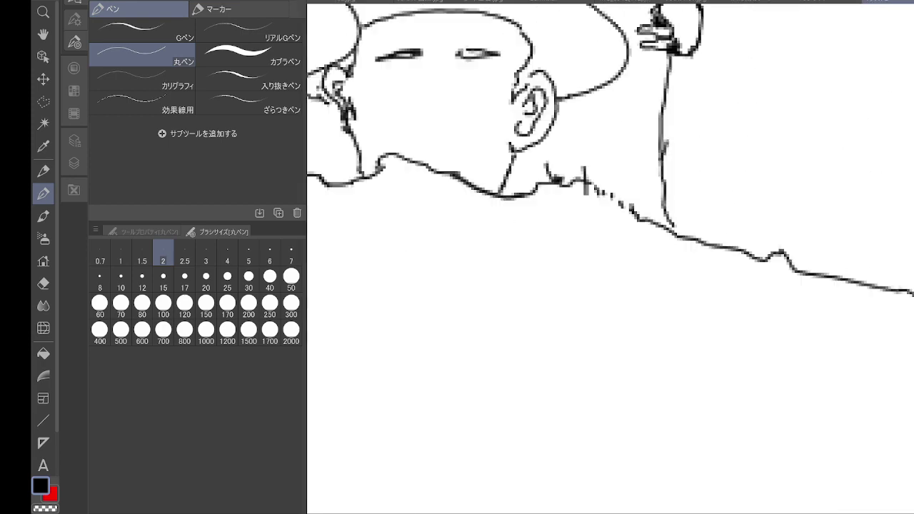
pyautogui.moveTo(599, 186); pyautogui.dragTo(639, 217)
pyautogui.scroll(-5, 714, 343)
pyautogui.scroll(-4, 714, 400)
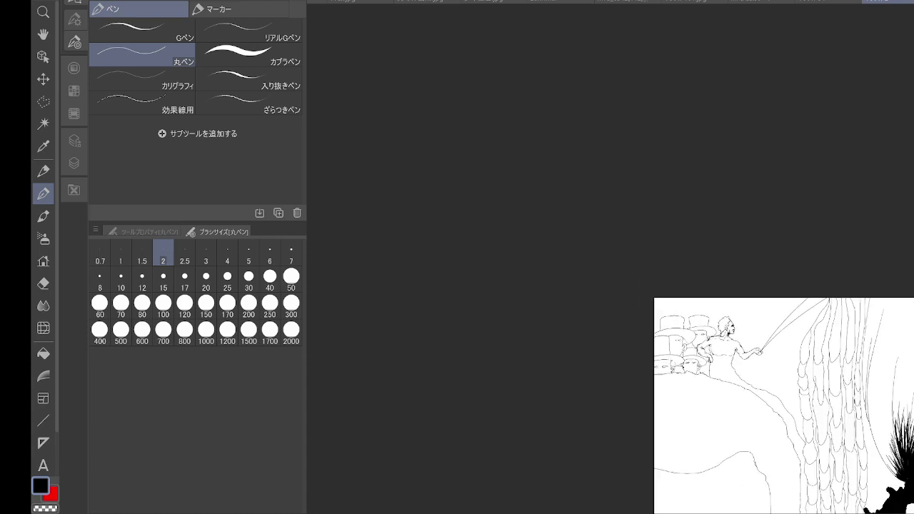
# - Connect the broken front ear edge and sideburn lines so the hair area beside the large head's ear is enclosed
pyautogui.moveTo(785, 400); pyautogui.dragTo(751, 309)
pyautogui.scroll(-4, 756, 293)
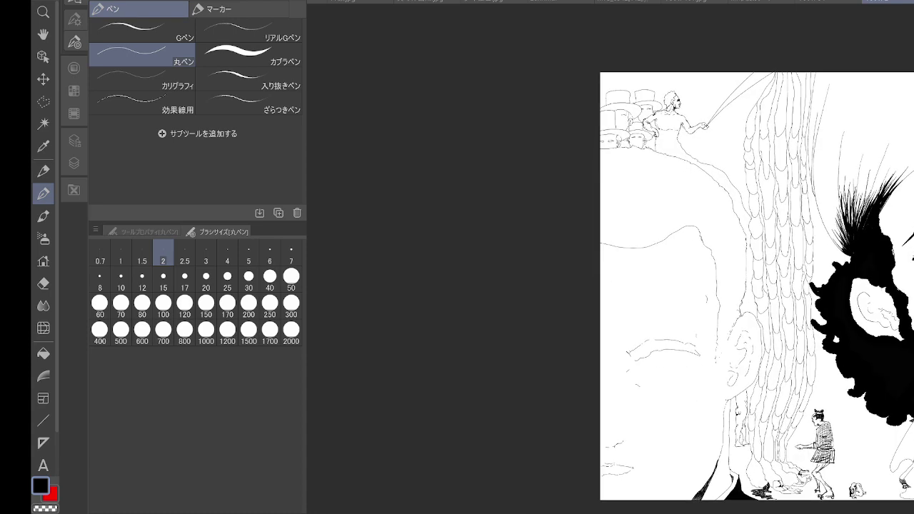
pyautogui.scroll(5, 757, 335)
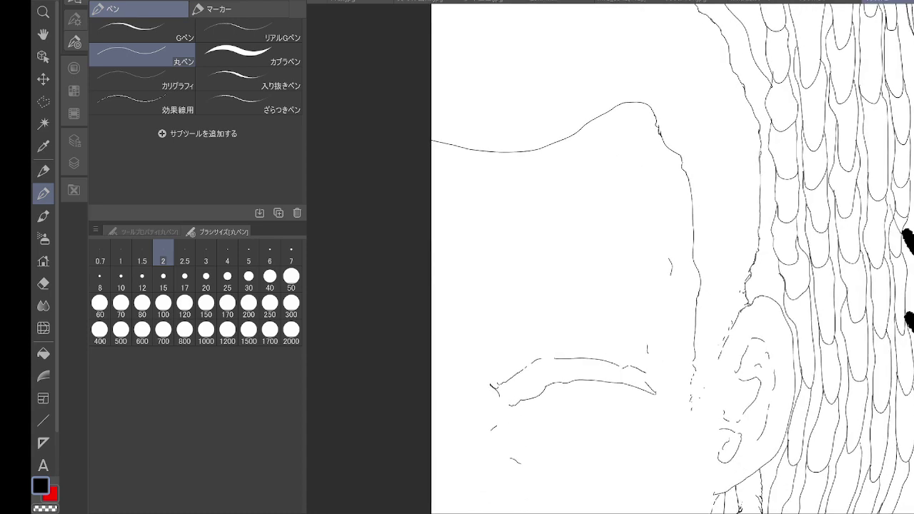
pyautogui.scroll(2, 702, 282)
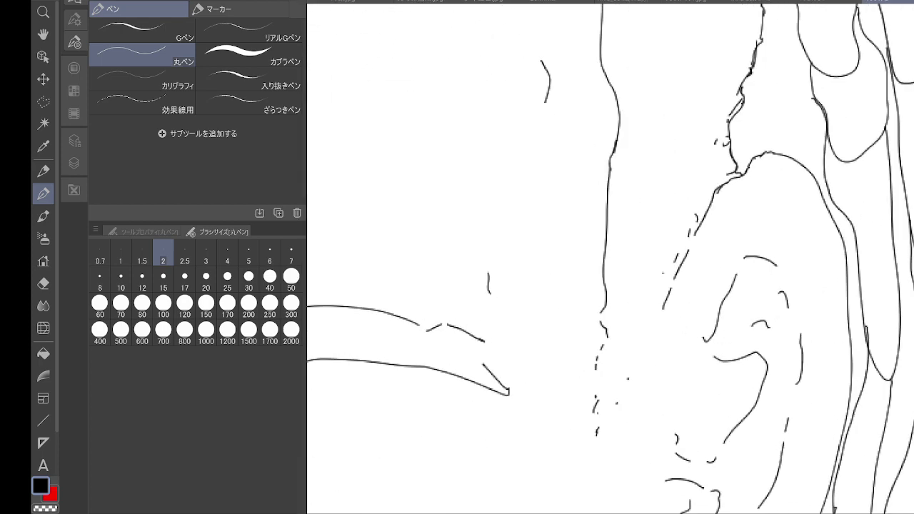
pyautogui.keyDown('alt'); pyautogui.click(699, 229); pyautogui.keyUp('alt')
pyautogui.keyDown('alt'); pyautogui.click(693, 243); pyautogui.keyUp('alt')
pyautogui.moveTo(696, 232); pyautogui.dragTo(669, 296)
pyautogui.moveTo(597, 431)
pyautogui.mouseDown()
pyautogui.moveTo(601, 447)
pyautogui.moveTo(661, 307)
pyautogui.mouseUp()
pyautogui.moveTo(602, 312); pyautogui.dragTo(593, 428)
pyautogui.scroll(-5, 684, 280)
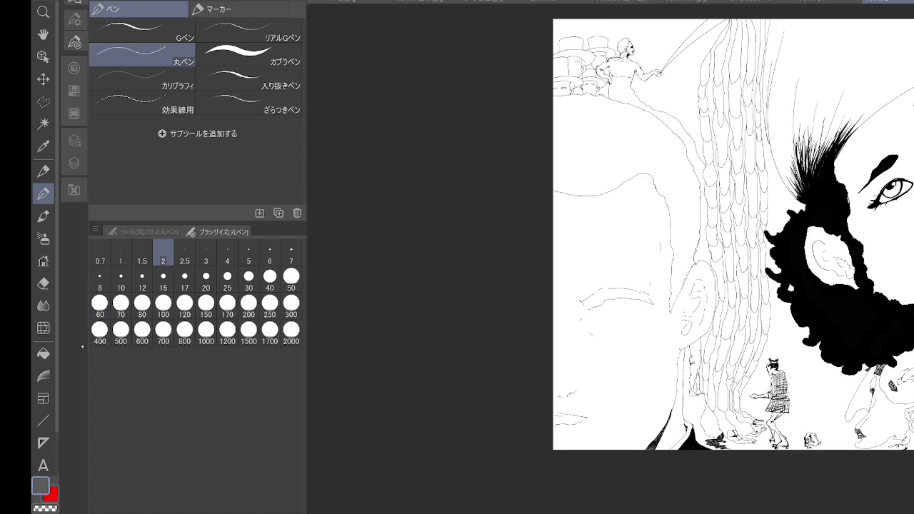
# - Fill the large male head's enclosed hair area with the picked dark grey
pyautogui.click(43, 352)
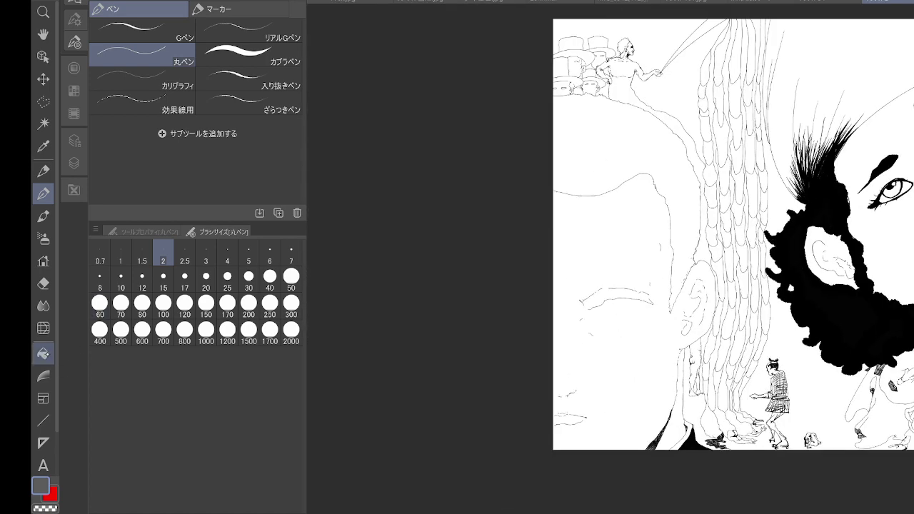
pyautogui.click(686, 192)
pyautogui.click(688, 193)
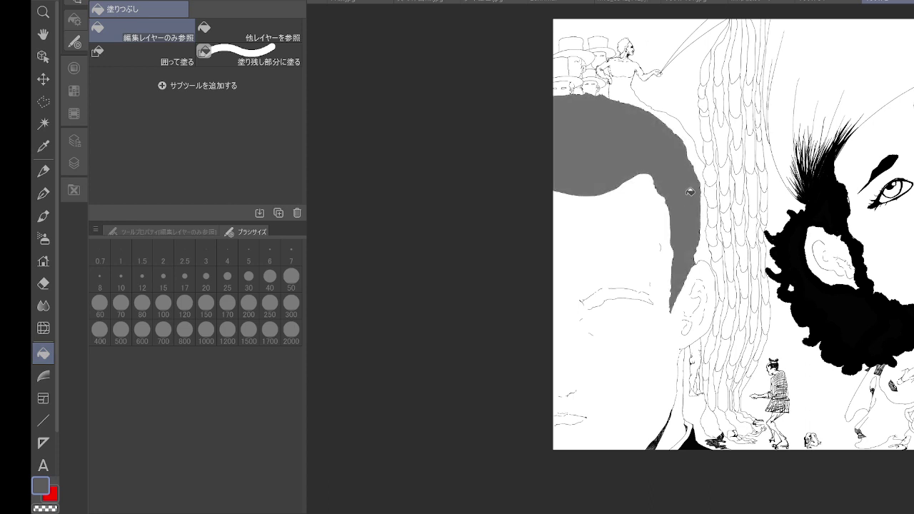
pyautogui.click(688, 194)
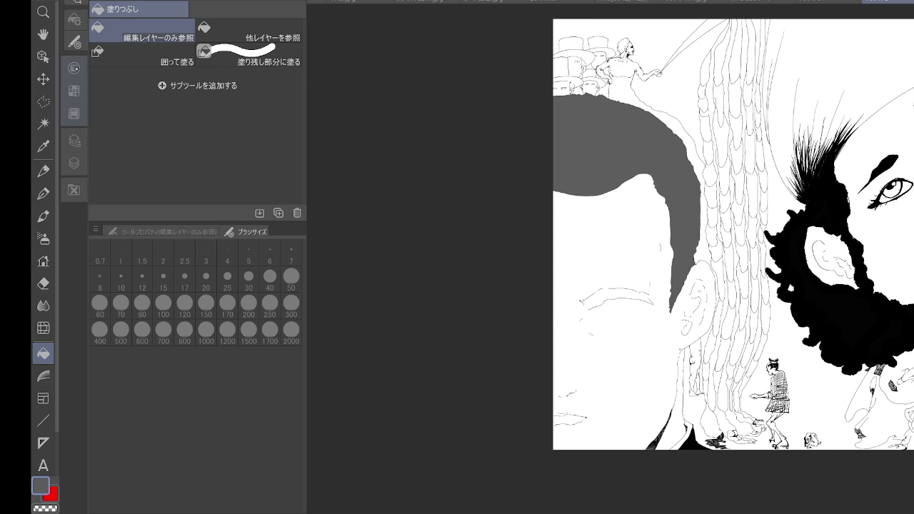
# - Choose black from the colour history and fill the large male head's hair with it
pyautogui.click(76, 88)
pyautogui.click(182, 113)
pyautogui.click(129, 134)
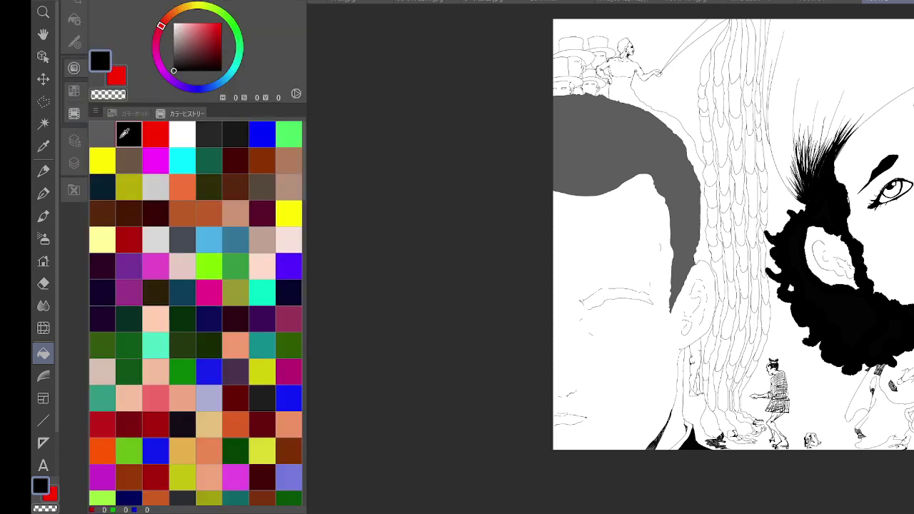
pyautogui.click(678, 203)
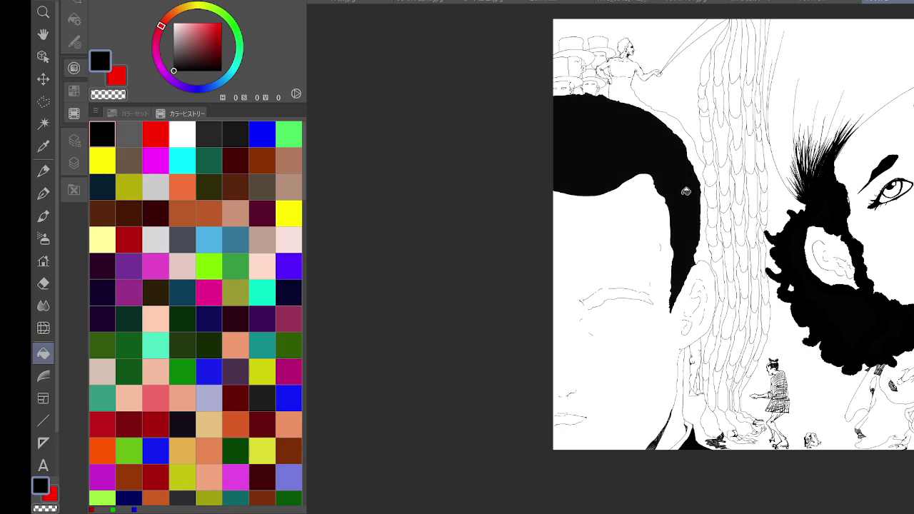
# - Examine the whole illustration and the small figures along its lower edge for areas that still need inking
pyautogui.scroll(-5, 643, 280)
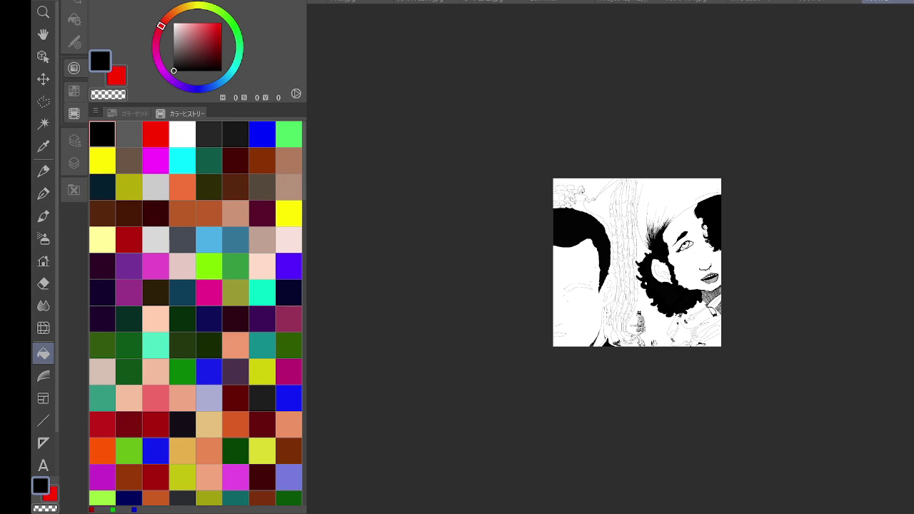
pyautogui.scroll(5, 721, 243)
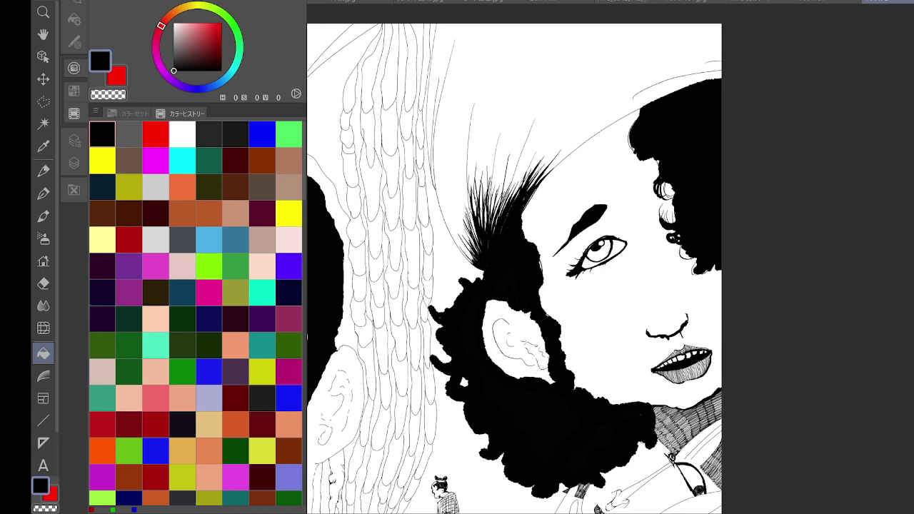
pyautogui.moveTo(720, 243); pyautogui.dragTo(722, 84)
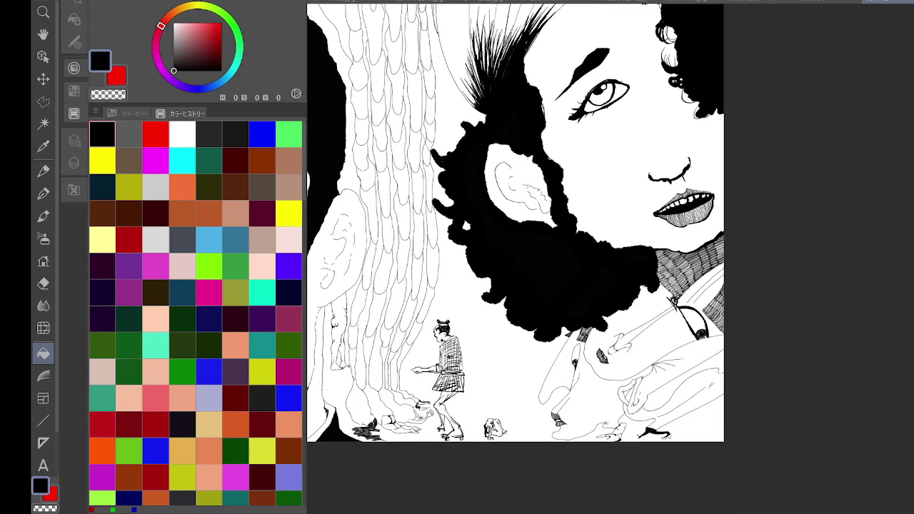
pyautogui.scroll(-3, 714, 207)
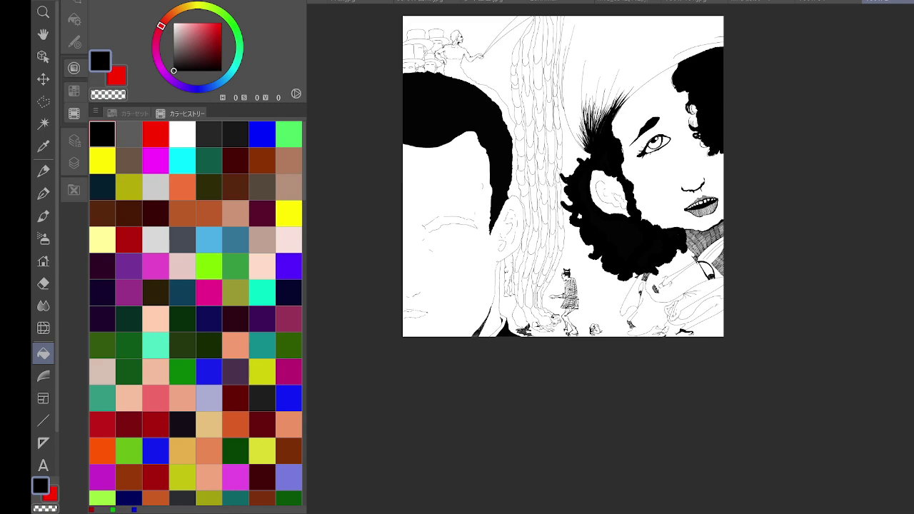
pyautogui.scroll(5, 670, 335)
pyautogui.moveTo(402, 242); pyautogui.dragTo(628, 265)
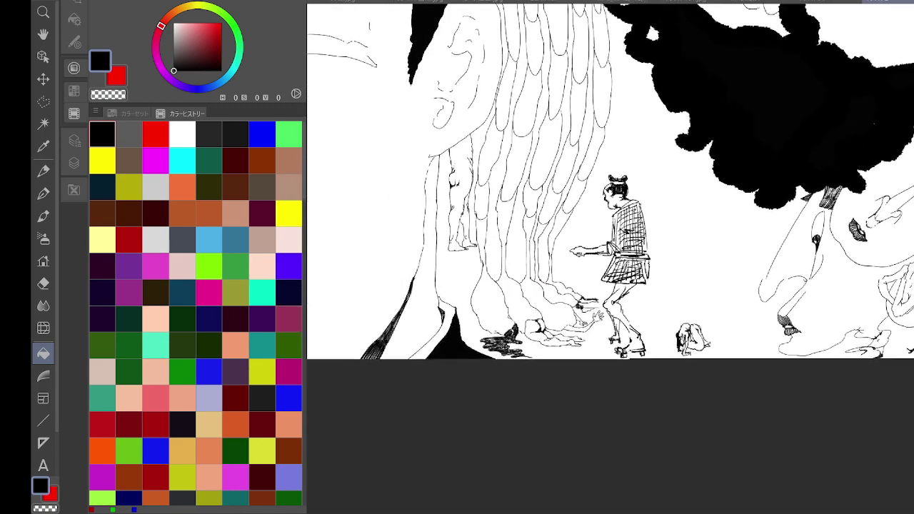
pyautogui.scroll(3, 691, 350)
# - Using the リアルGペン, complete the broken edge of the wheeled footwear under the checkered-robed figure's front foot
pyautogui.click(75, 20)
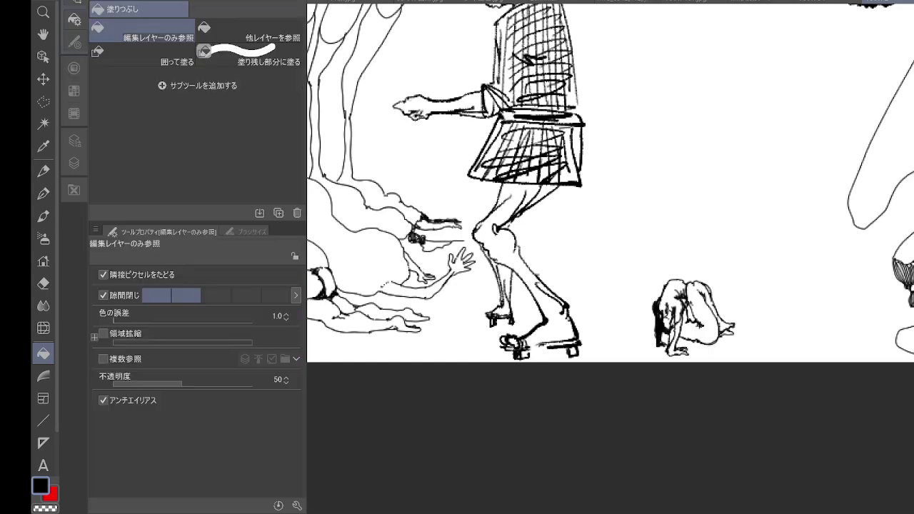
pyautogui.press('Tab')
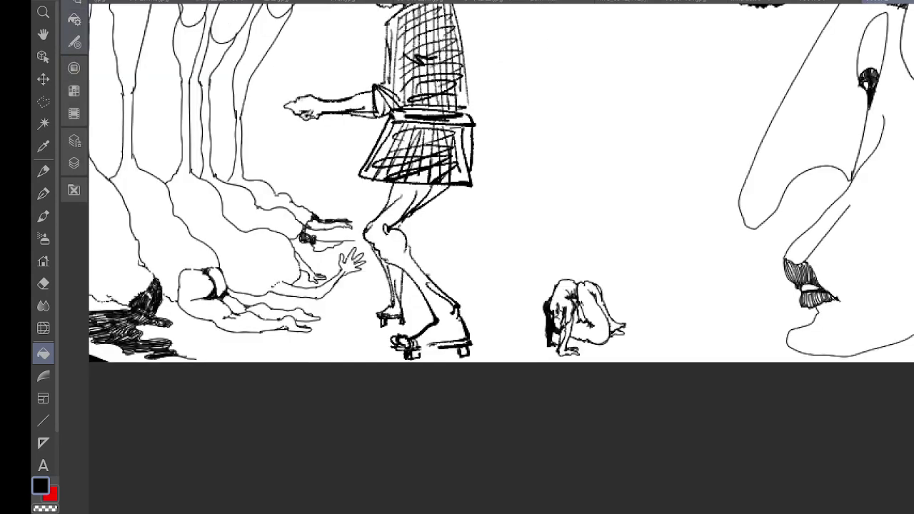
pyautogui.press('p')
pyautogui.press('Tab')
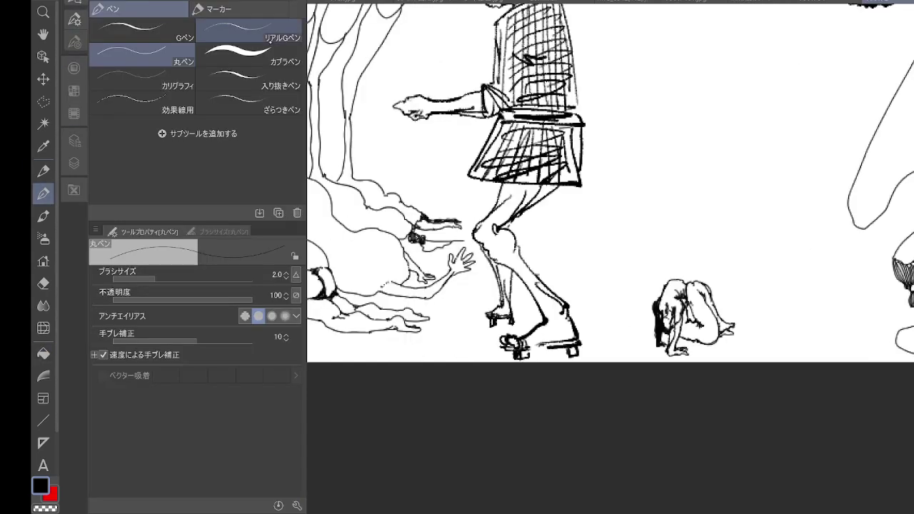
pyautogui.click(250, 32)
pyautogui.click(74, 89)
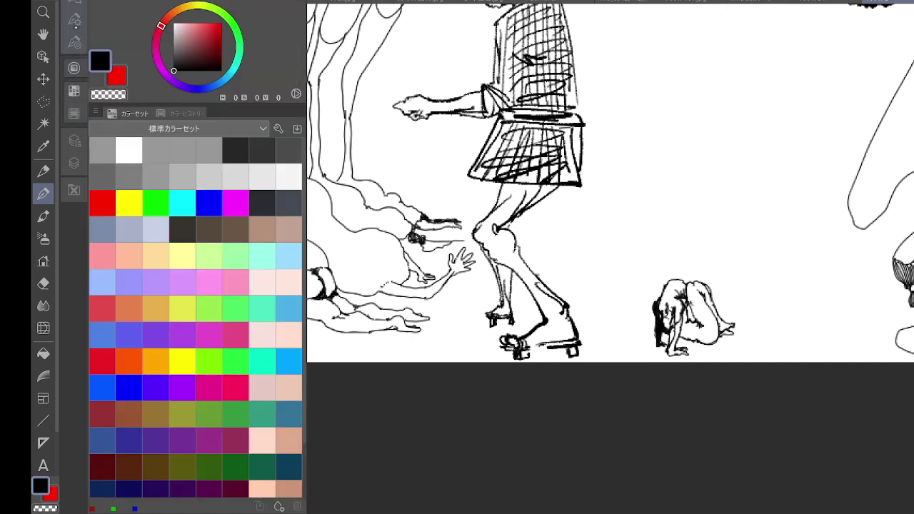
pyautogui.click(75, 20)
pyautogui.click(74, 43)
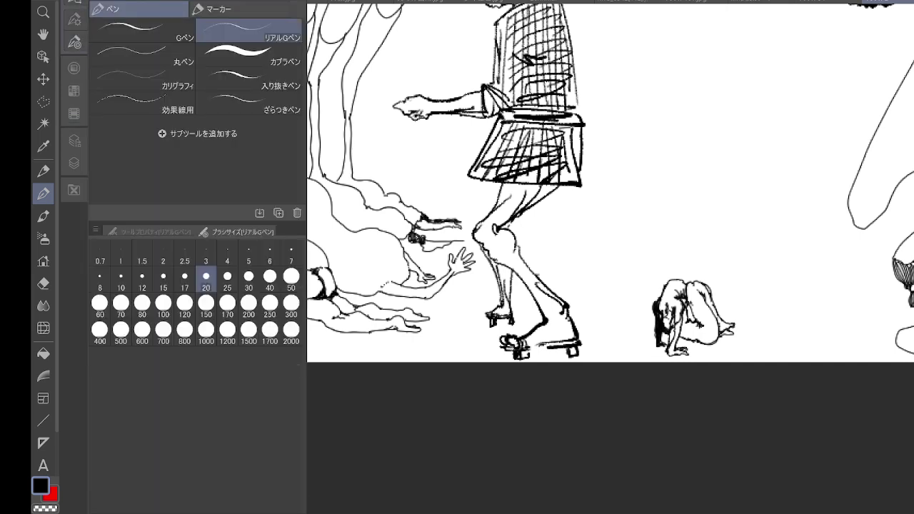
pyautogui.moveTo(527, 349); pyautogui.dragTo(559, 348)
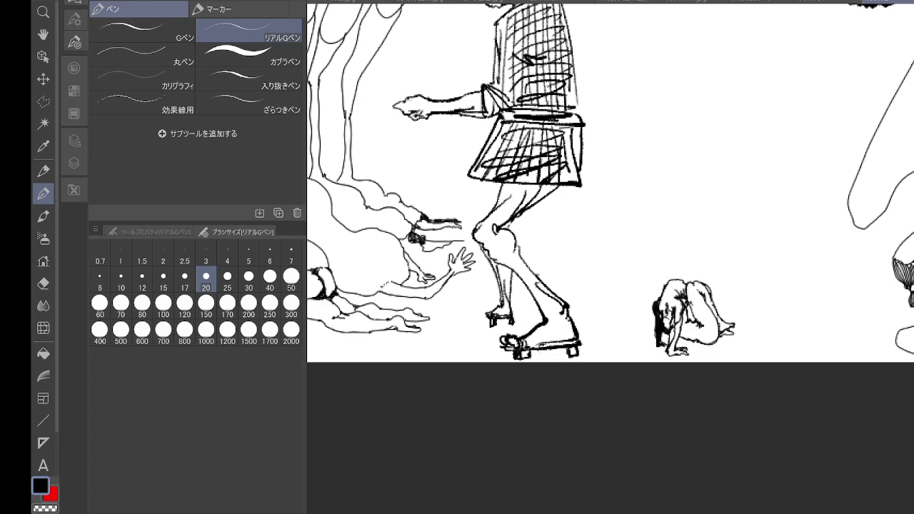
# - Using the 丸ペン, hatch the lower reaching limb beside the robed figure's knee in black and touch up the tip of the upper one
pyautogui.scroll(-3, 525, 320)
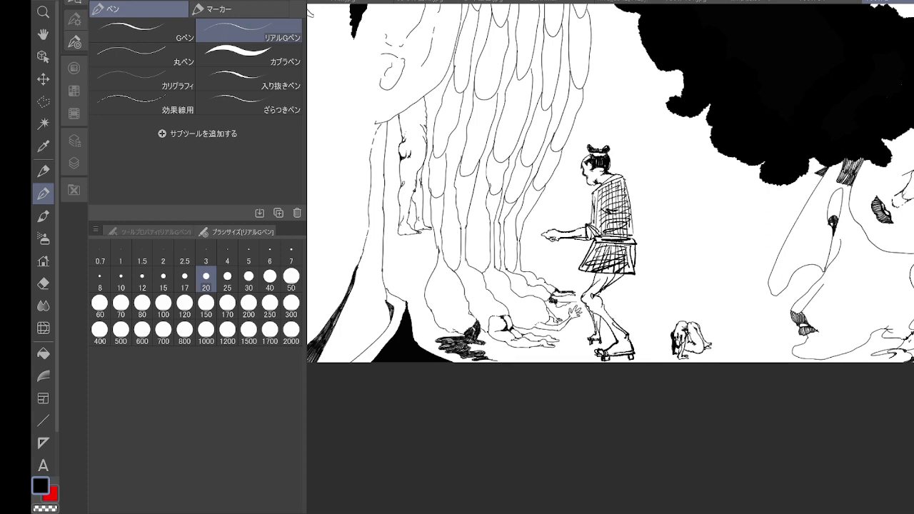
pyautogui.click(164, 54)
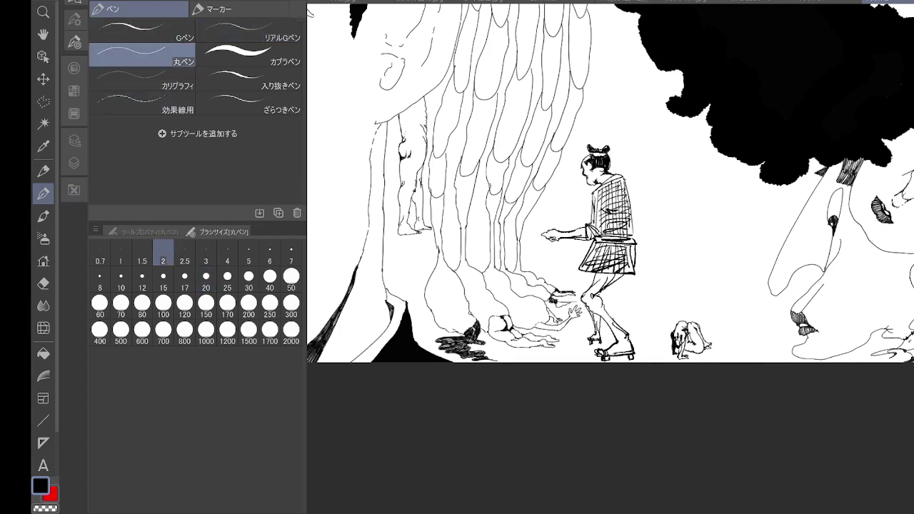
pyautogui.scroll(5, 577, 280)
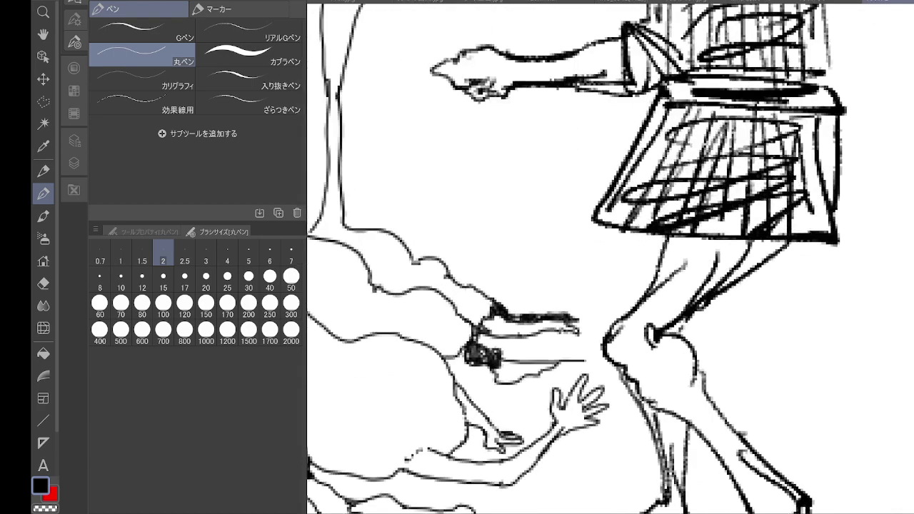
pyautogui.moveTo(488, 353)
pyautogui.mouseDown()
pyautogui.moveTo(514, 383)
pyautogui.moveTo(519, 357)
pyautogui.moveTo(530, 367)
pyautogui.mouseUp()
pyautogui.moveTo(510, 370); pyautogui.dragTo(529, 381)
pyautogui.moveTo(527, 370); pyautogui.dragTo(592, 358)
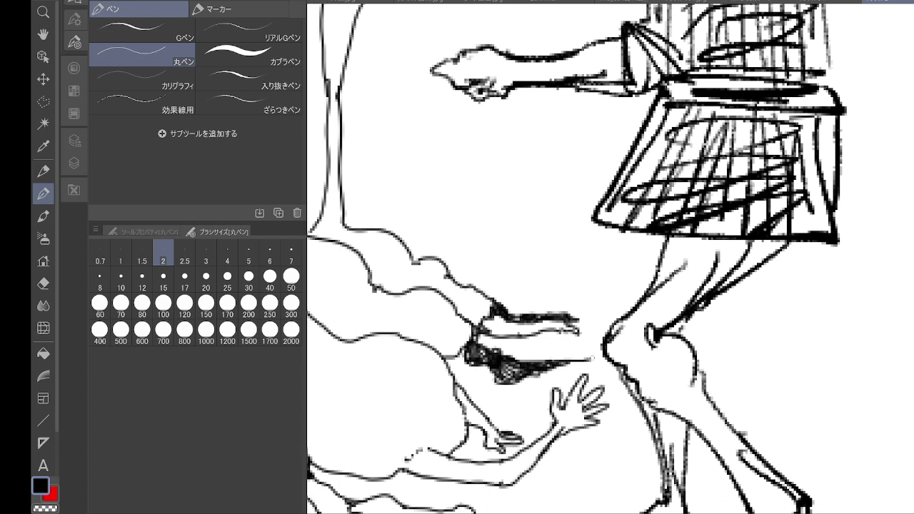
pyautogui.moveTo(564, 316); pyautogui.dragTo(573, 328)
pyautogui.scroll(-5, 559, 305)
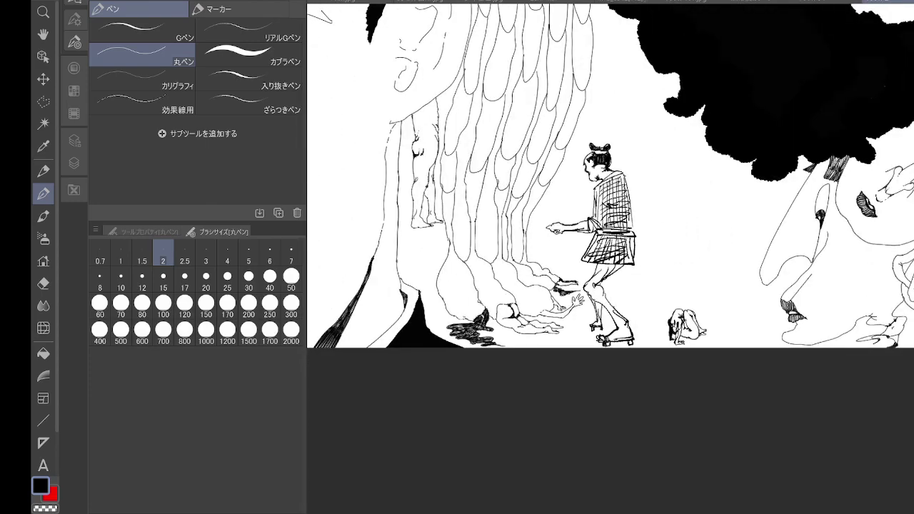
# - Close the small outline gap where two segments of the leftmost hair strand meet, beside the standing figure's legs
pyautogui.scroll(-3, 572, 304)
pyautogui.scroll(5, 572, 304)
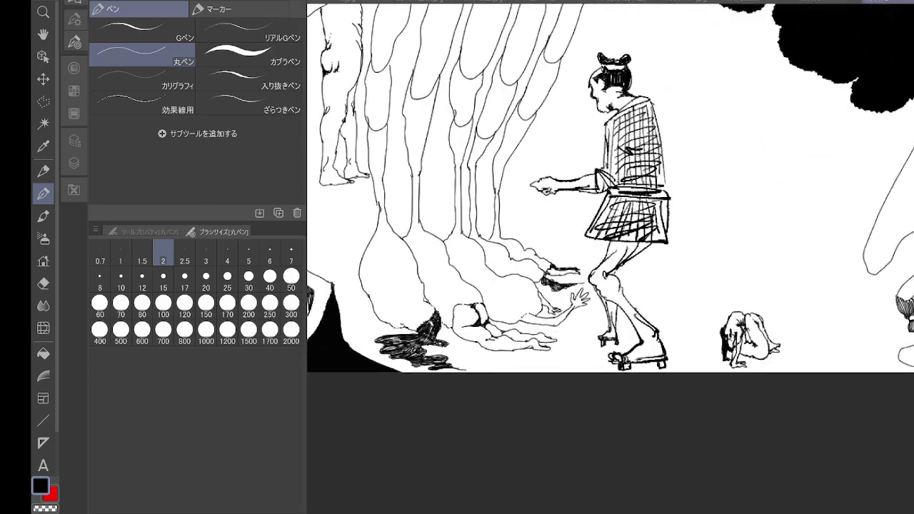
pyautogui.scroll(3, 537, 248)
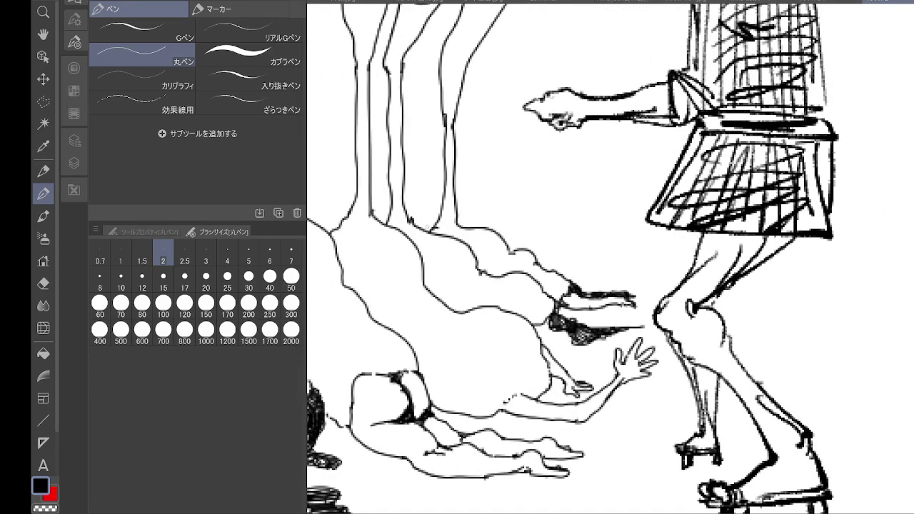
pyautogui.scroll(-3, 507, 250)
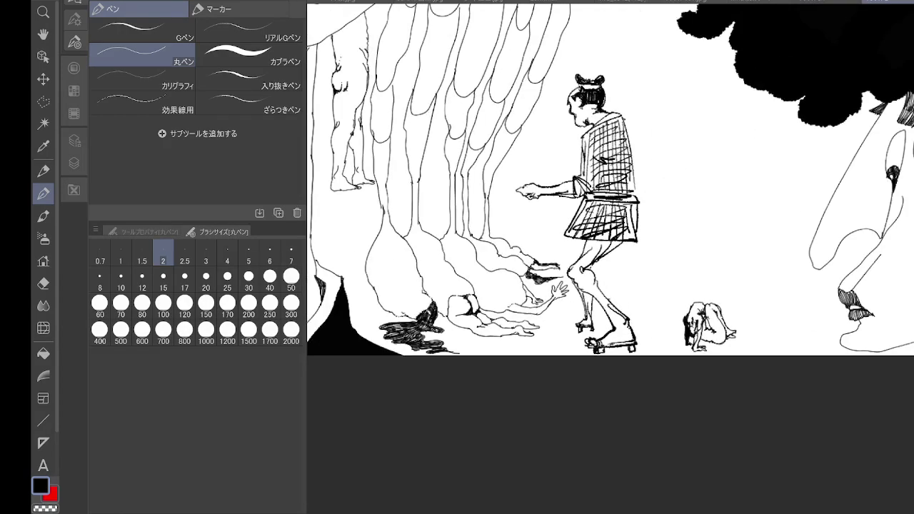
pyautogui.moveTo(410, 72); pyautogui.dragTo(444, 174)
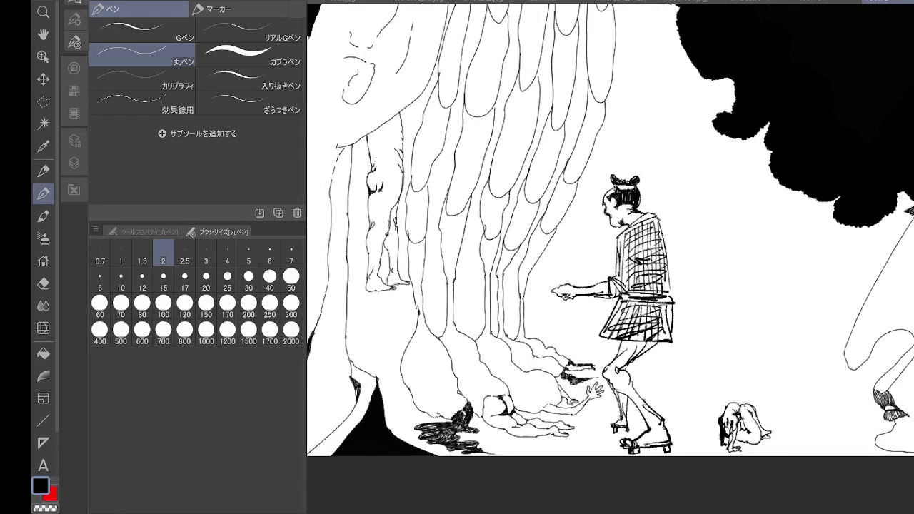
pyautogui.scroll(3, 444, 174)
pyautogui.moveTo(401, 217); pyautogui.dragTo(399, 201)
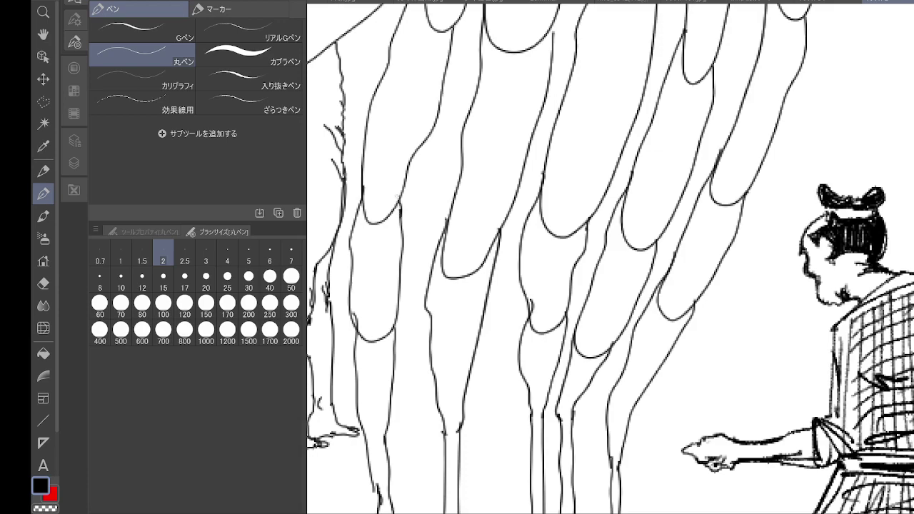
pyautogui.scroll(-3, 610, 257)
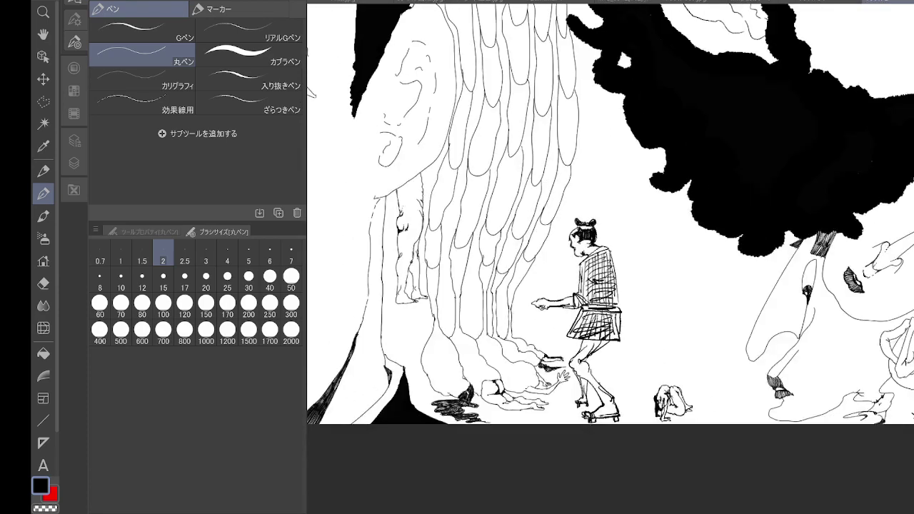
pyautogui.moveTo(430, 281); pyautogui.dragTo(407, 148)
pyautogui.hotkey('ctrl', 'z')
pyautogui.moveTo(424, 210); pyautogui.dragTo(412, 166)
pyautogui.hotkey('ctrl', 'z')
# - Using the 丸ペン, draw an extra line along the top of the leftmost segmented hair strand, from the canvas edge to its first fork
pyautogui.scroll(3, 492, 251)
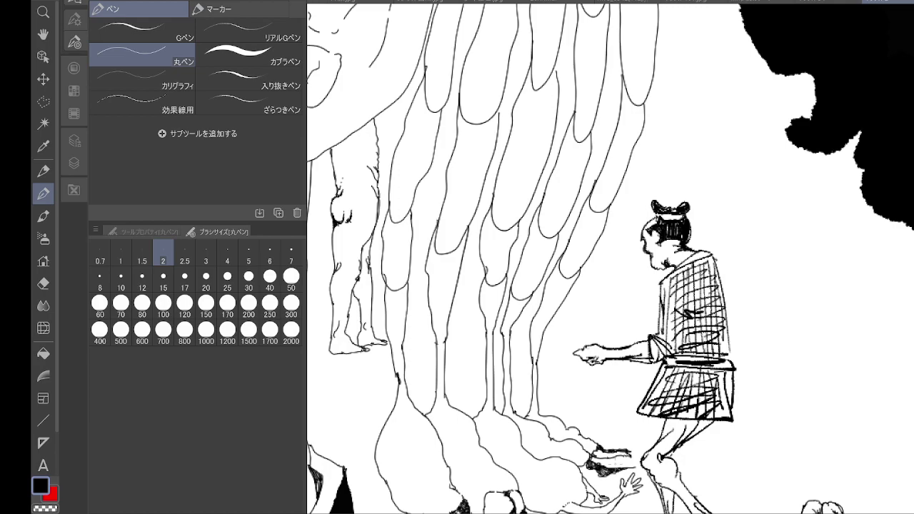
pyautogui.hotkey('ctrl', '-')
pyautogui.moveTo(614, 215)
pyautogui.mouseDown()
pyautogui.moveTo(605, 295)
pyautogui.moveTo(631, 399)
pyautogui.mouseUp()
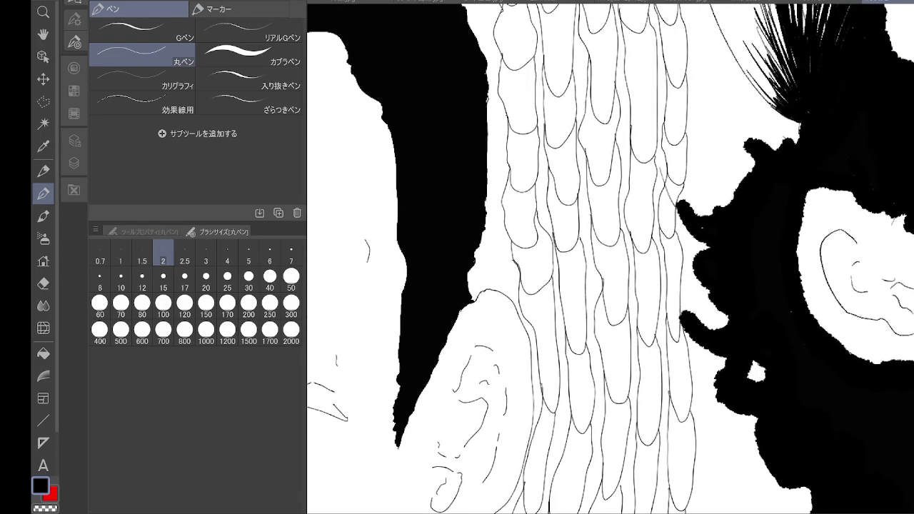
pyautogui.scroll(-1, 610, 257)
pyautogui.moveTo(614, 228); pyautogui.dragTo(595, 360)
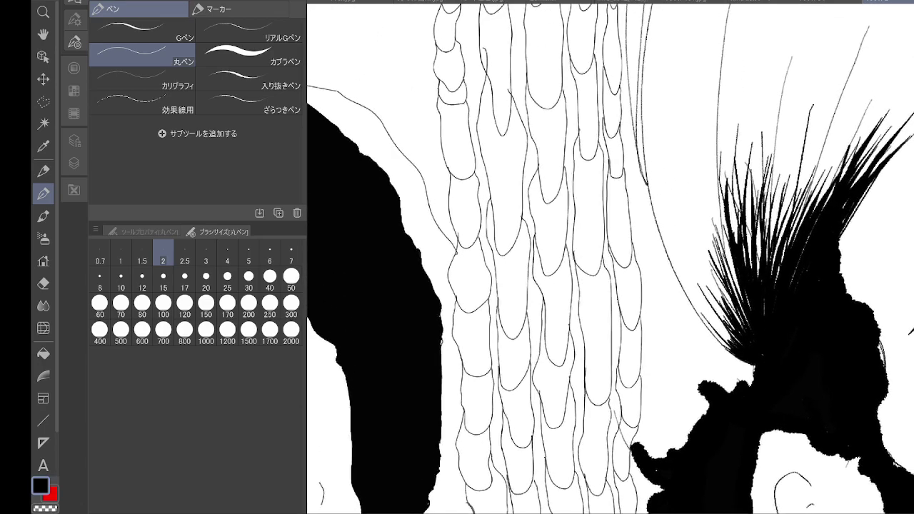
pyautogui.moveTo(610, 242); pyautogui.dragTo(633, 416)
pyautogui.scroll(-3, 610, 257)
pyautogui.scroll(2, 610, 257)
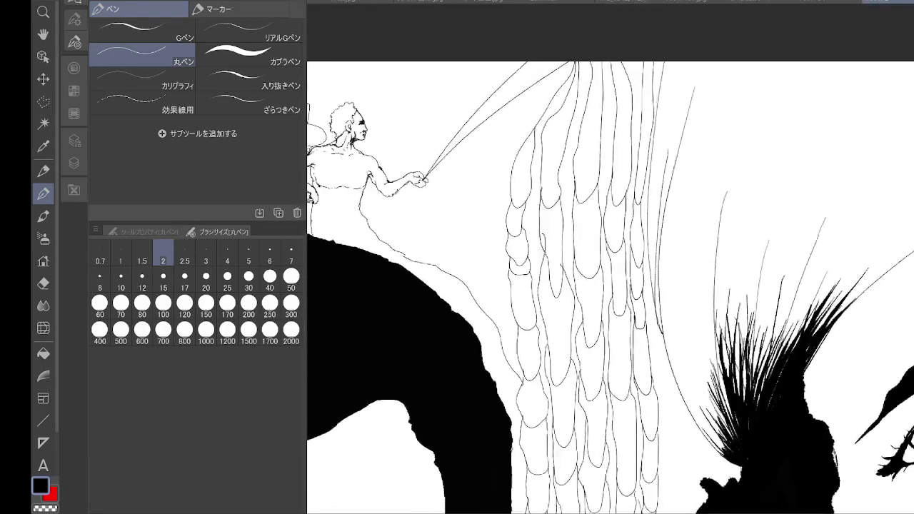
pyautogui.moveTo(611, 243); pyautogui.dragTo(637, 380)
pyautogui.scroll(4, 610, 314)
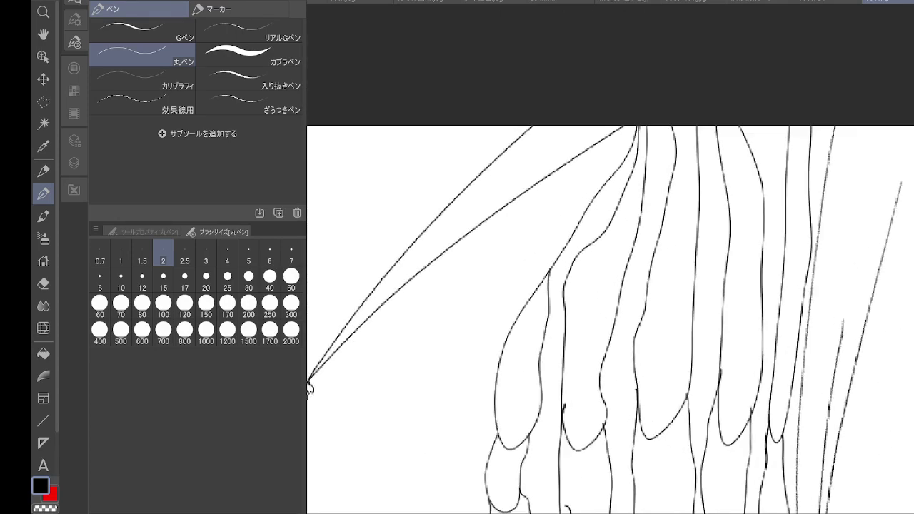
pyautogui.moveTo(638, 122)
pyautogui.mouseDown()
pyautogui.moveTo(629, 161)
pyautogui.moveTo(558, 269)
pyautogui.mouseUp()
# - Close the outline gaps at the thumb, palm and wrist of the shirtless figure's hand holding the two hair lines
pyautogui.scroll(-5, 548, 254)
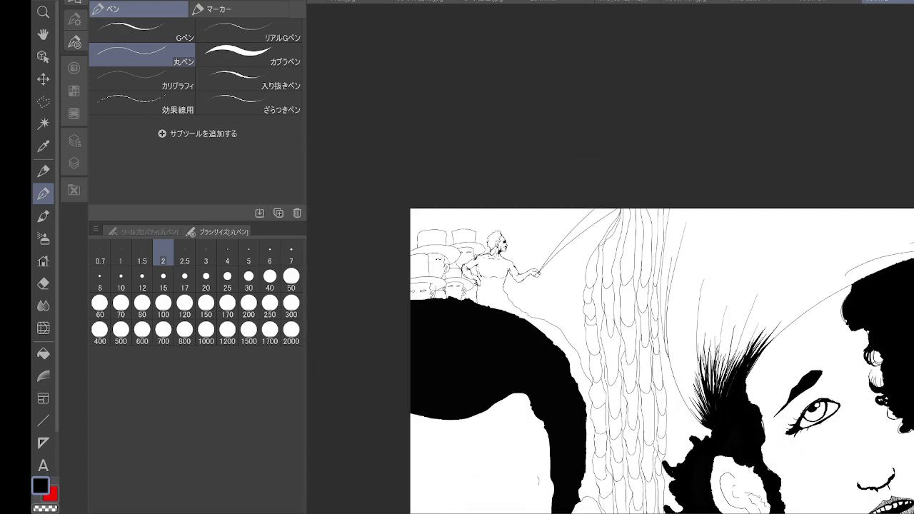
pyautogui.scroll(6, 528, 372)
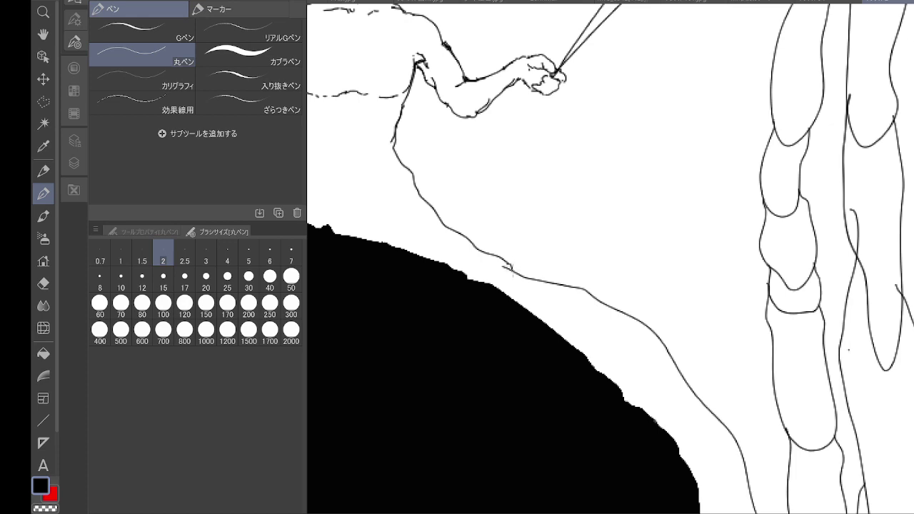
pyautogui.scroll(-2, 487, 312)
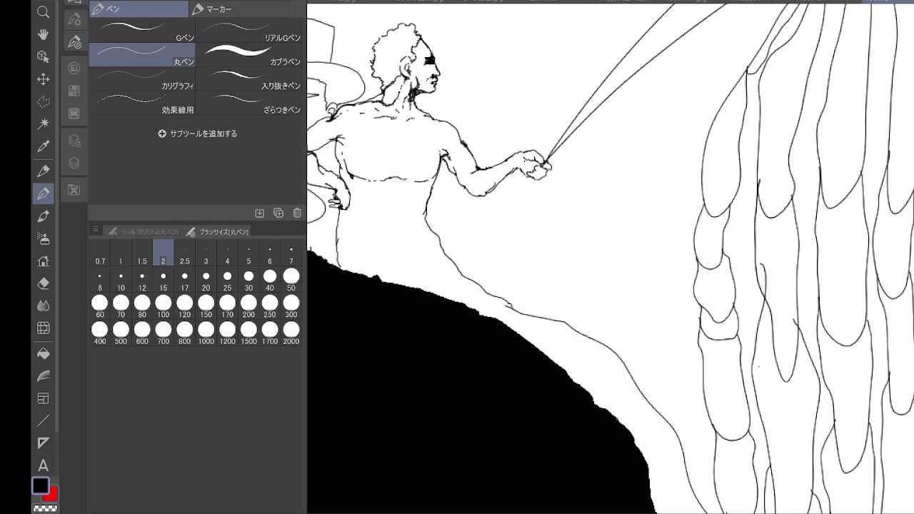
pyautogui.moveTo(487, 313); pyautogui.dragTo(493, 421)
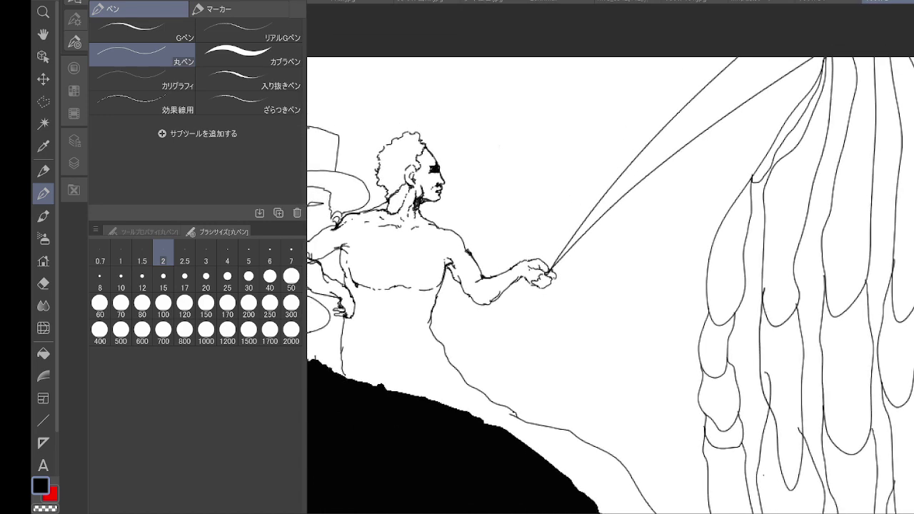
pyautogui.scroll(5, 553, 273)
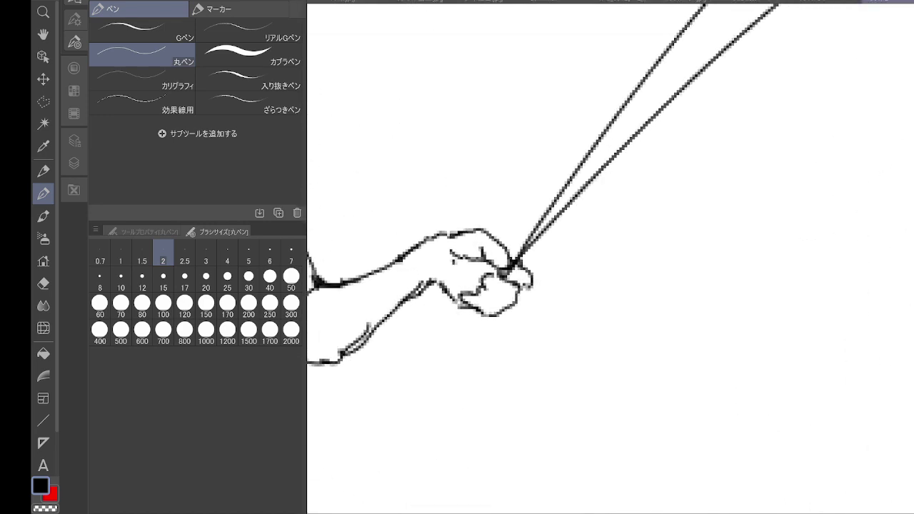
pyautogui.moveTo(520, 287); pyautogui.dragTo(531, 286)
pyautogui.moveTo(455, 300); pyautogui.dragTo(467, 307)
pyautogui.moveTo(433, 279); pyautogui.dragTo(442, 287)
pyautogui.scroll(-5, 561, 276)
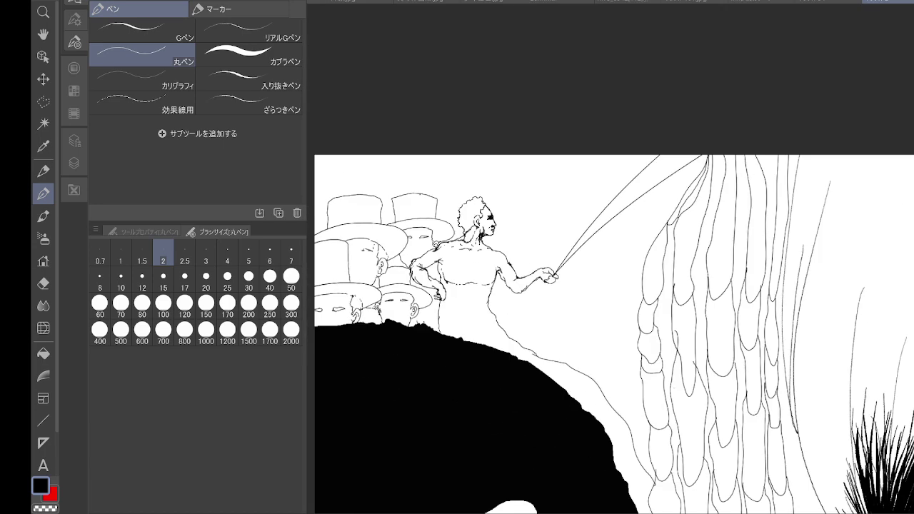
# - Close the outline gap between the faces of the two lowest men in hats, beside the front man's ear
pyautogui.moveTo(626, 187); pyautogui.dragTo(785, 197)
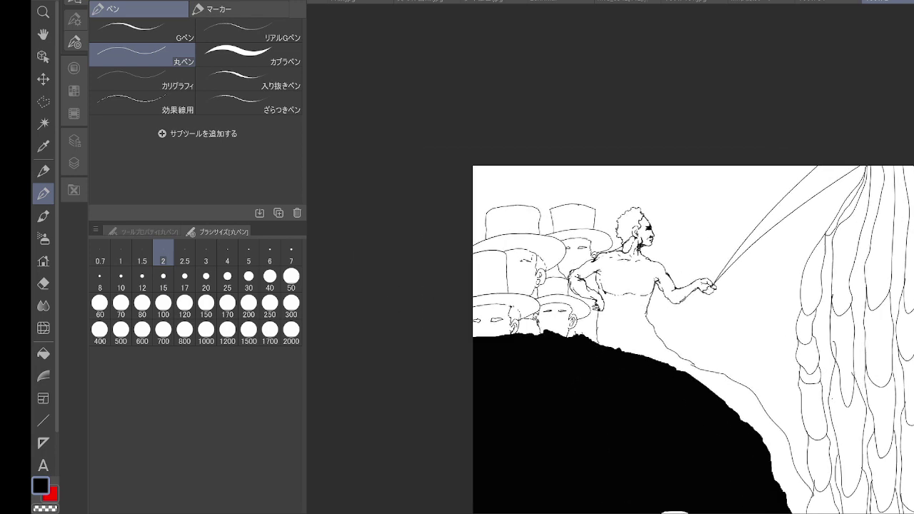
pyautogui.scroll(4, 566, 400)
pyautogui.moveTo(606, 235); pyautogui.dragTo(635, 311)
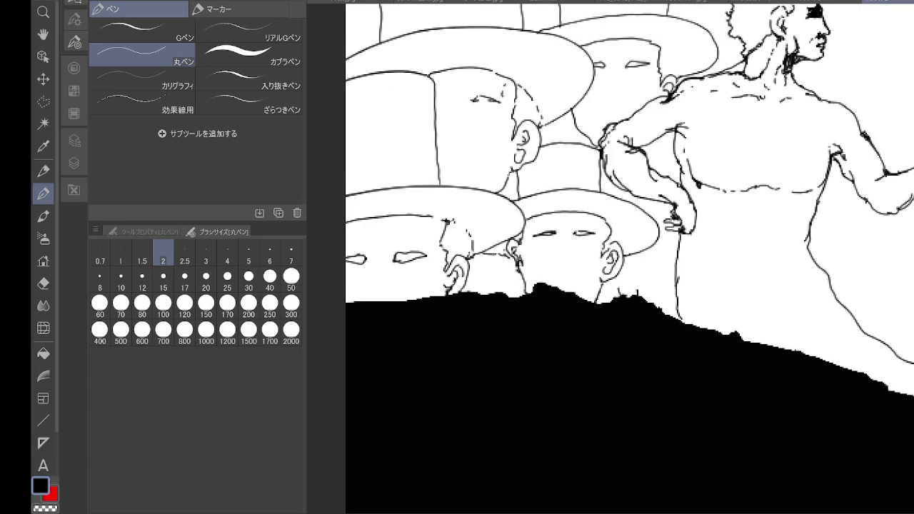
pyautogui.moveTo(493, 253)
pyautogui.mouseDown()
pyautogui.moveTo(512, 258)
pyautogui.moveTo(518, 276)
pyautogui.mouseUp()
pyautogui.scroll(-5, 575, 394)
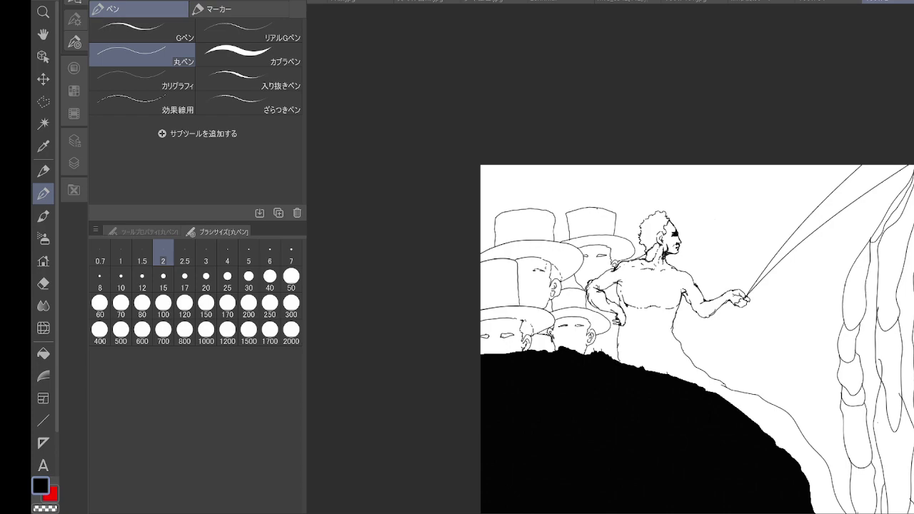
# - Fill the background around the men in hats and the shirtless figure with red, on both sides of the two lines he holds
pyautogui.scroll(-6, 480, 320)
pyautogui.moveTo(639, 396); pyautogui.dragTo(631, 303)
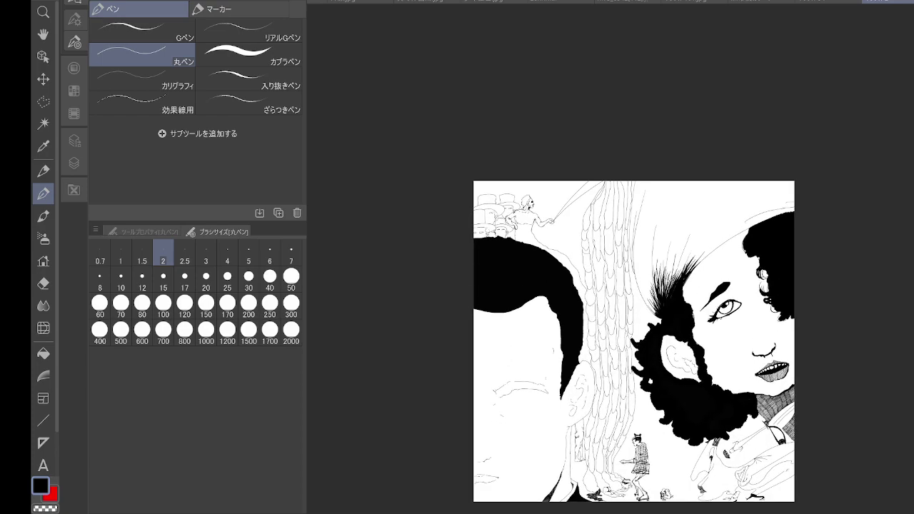
pyautogui.moveTo(633, 342); pyautogui.dragTo(621, 263)
pyautogui.scroll(3, 776, 255)
pyautogui.moveTo(621, 328); pyautogui.dragTo(614, 258)
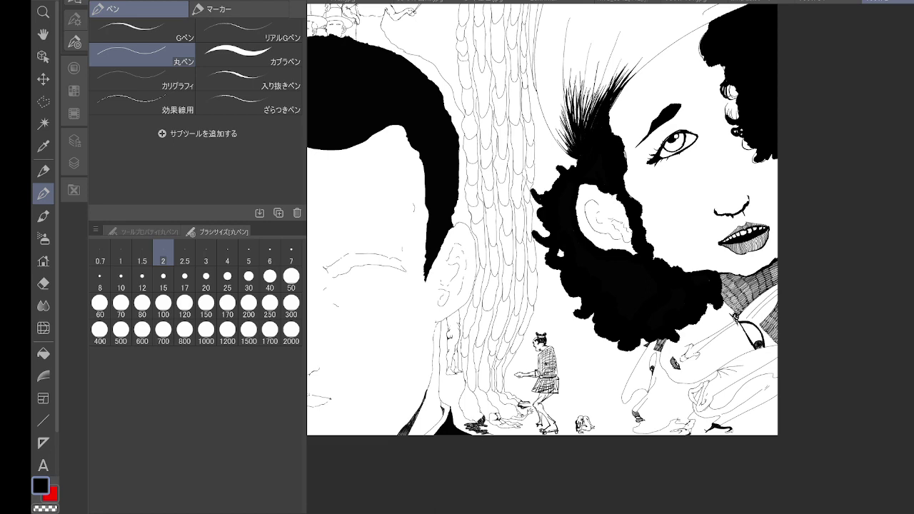
pyautogui.scroll(-2, 776, 297)
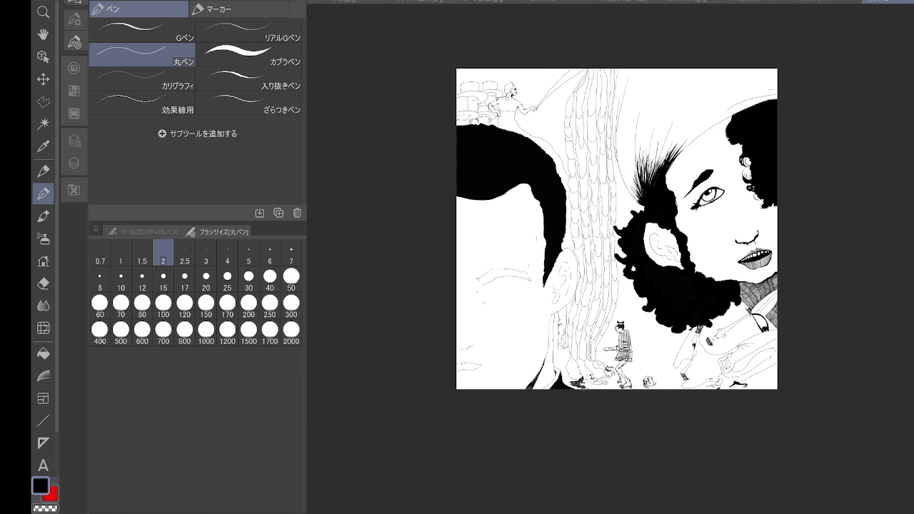
pyautogui.click(43, 353)
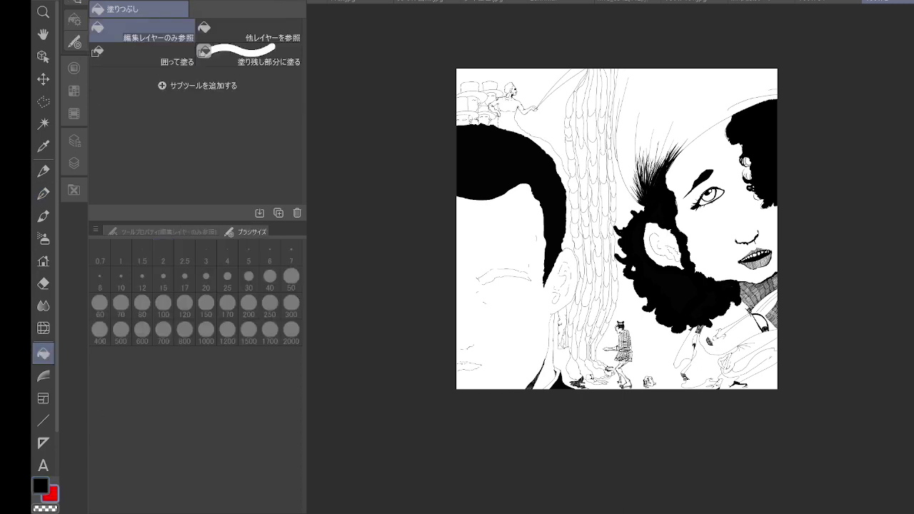
pyautogui.click(535, 80)
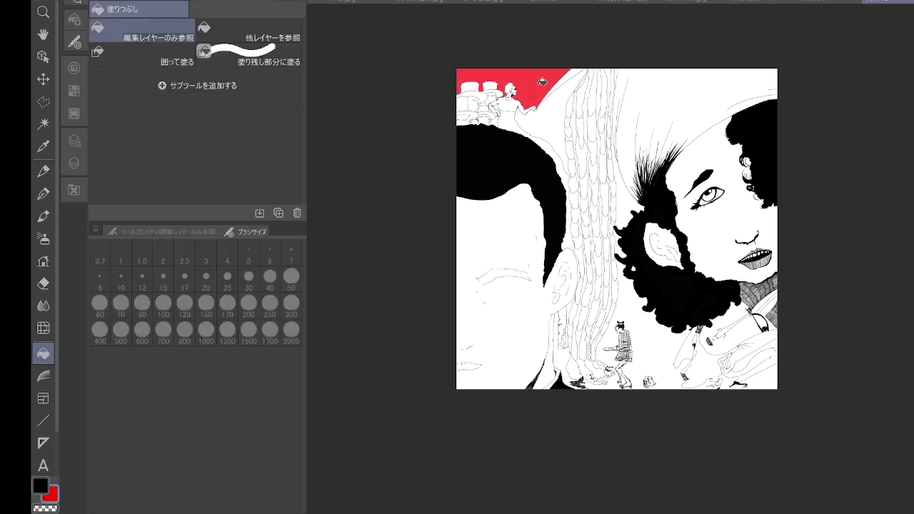
pyautogui.click(562, 100)
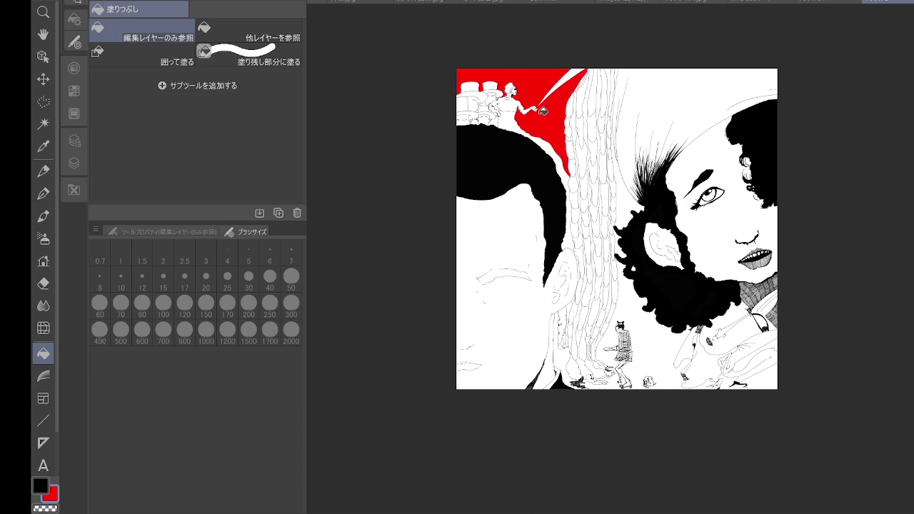
# - Fill the background along the illustration's lower edge with red, around the robed figure and between the reclining figures beneath the woman's head
pyautogui.click(568, 355)
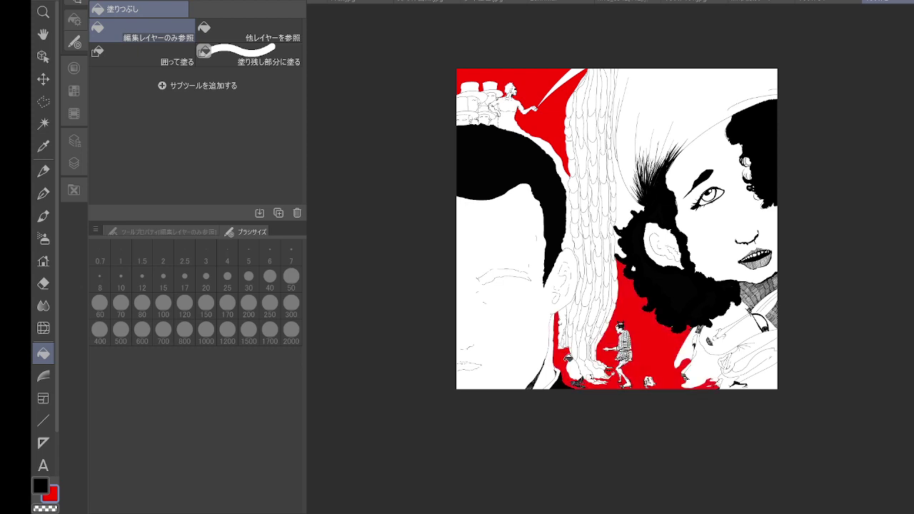
pyautogui.click(770, 378)
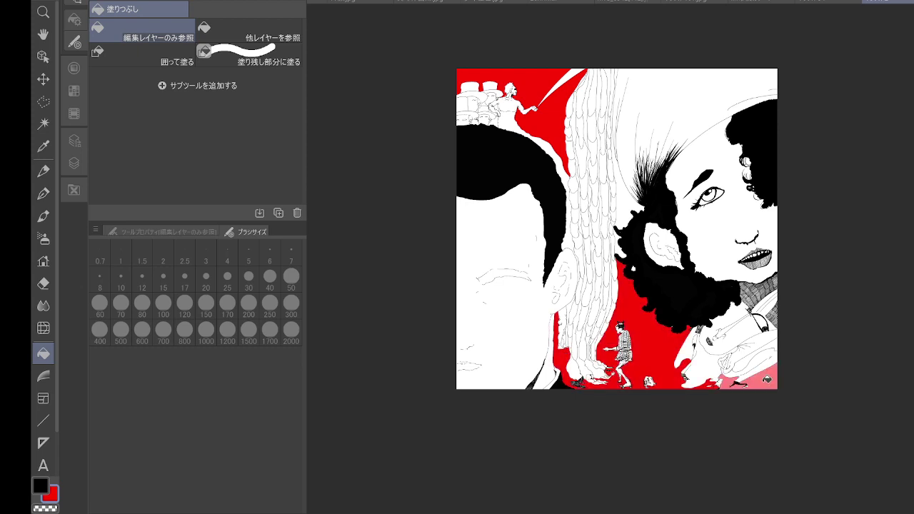
pyautogui.click(778, 343)
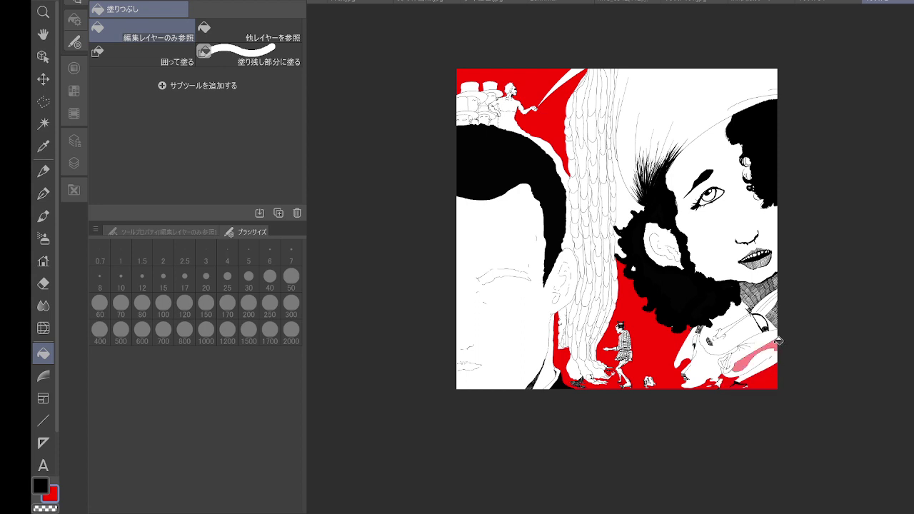
pyautogui.click(771, 317)
# - Fill the background between the segmented strands and the woman's curls with red, undoing the fill that hits her black hair
pyautogui.moveTo(617, 228); pyautogui.dragTo(603, 365)
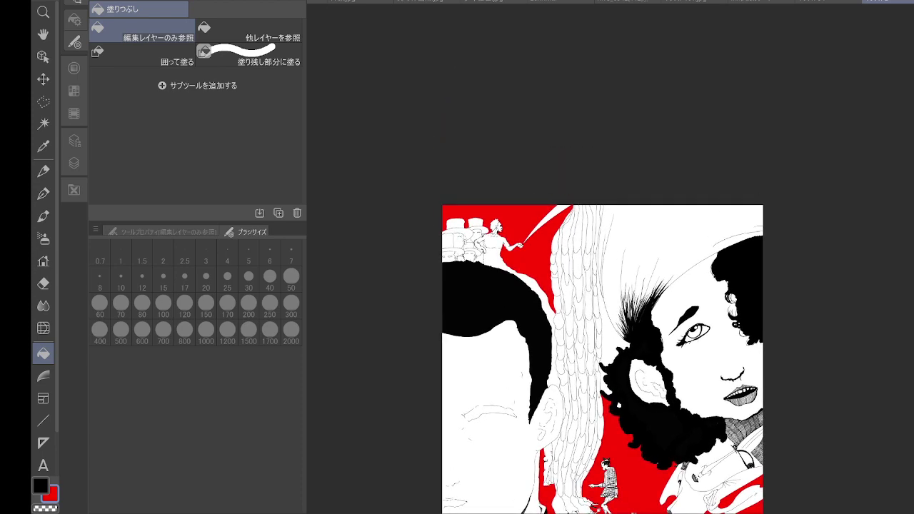
pyautogui.click(619, 344)
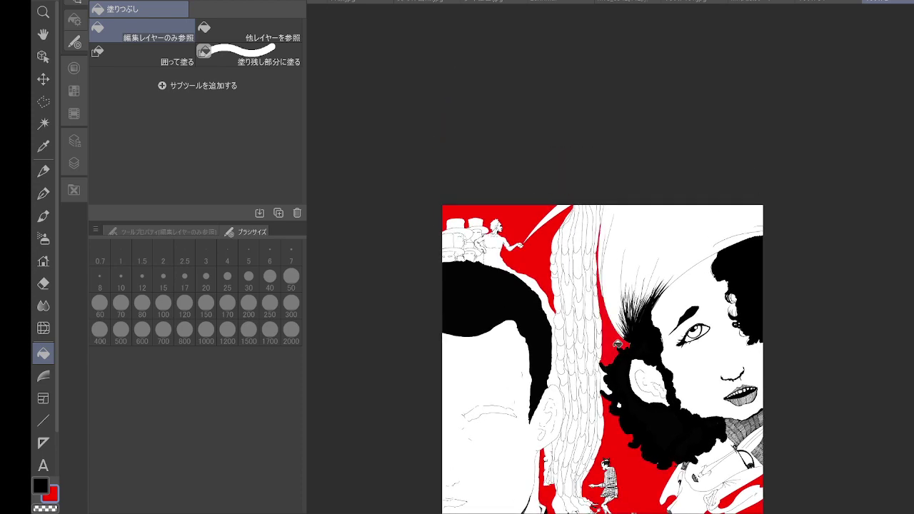
pyautogui.click(608, 383)
pyautogui.click(613, 386)
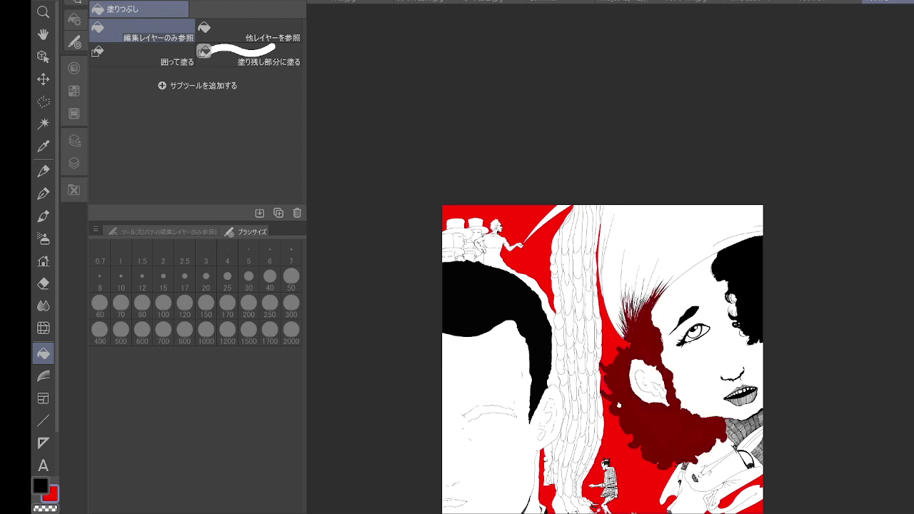
pyautogui.hotkey('ctrl', 'z')
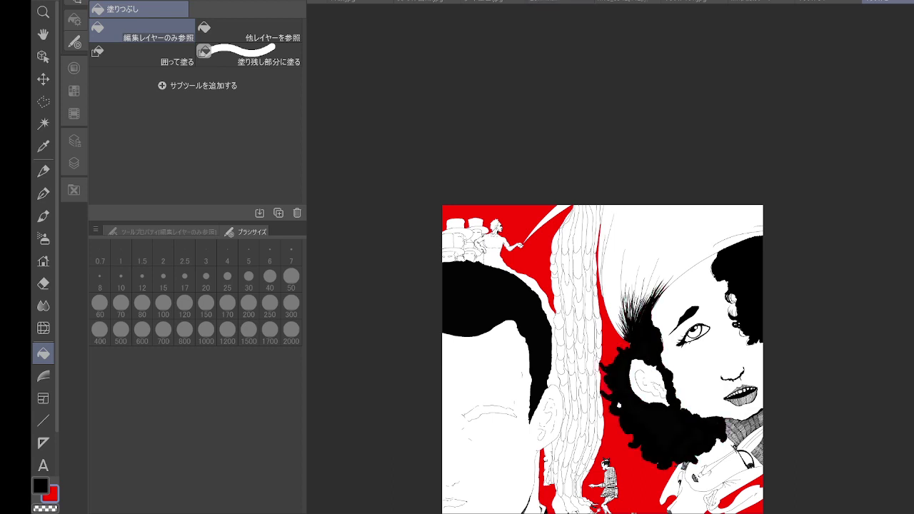
# - Fill the small enclosed gap within the woman's curls below her ear with red
pyautogui.moveTo(762, 385); pyautogui.dragTo(775, 295)
pyautogui.scroll(5, 775, 295)
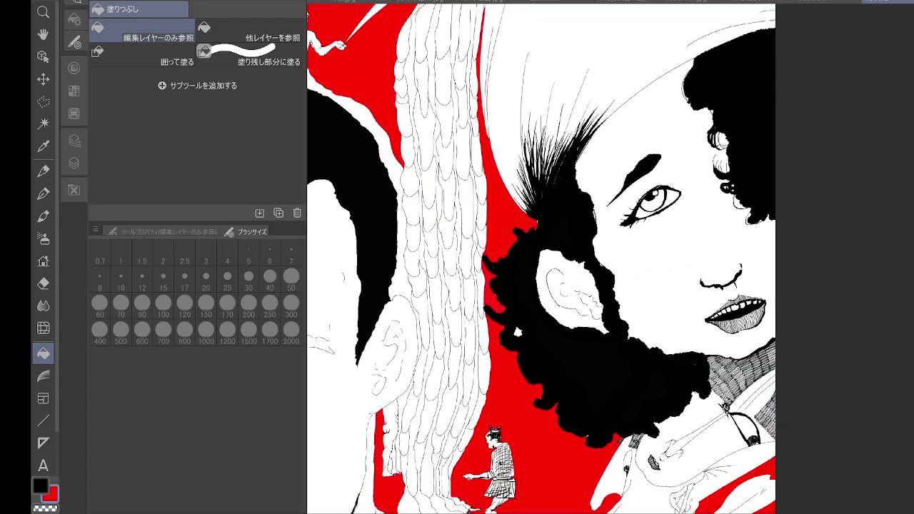
pyautogui.click(433, 345)
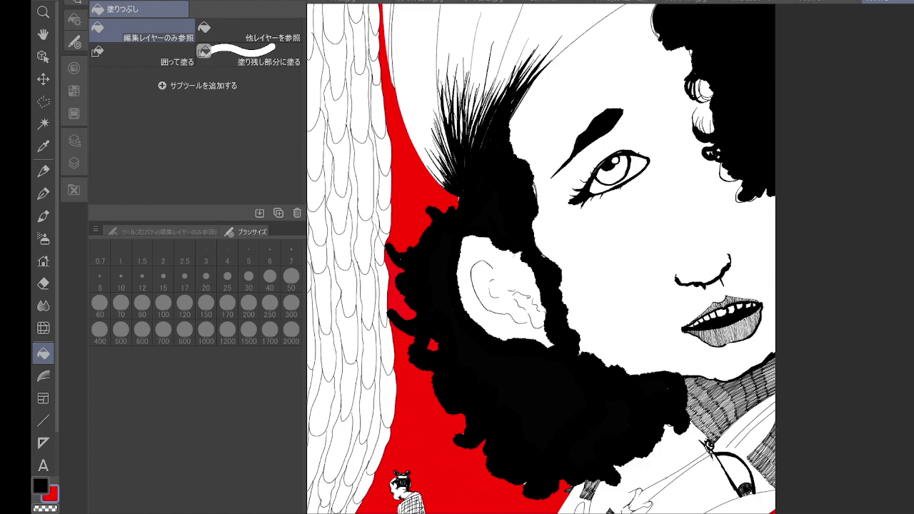
# - Fill the narrow gap between the two segmented strands nearest the woman with red, from the illustration's upper edge down past her curls
pyautogui.scroll(-4, 775, 508)
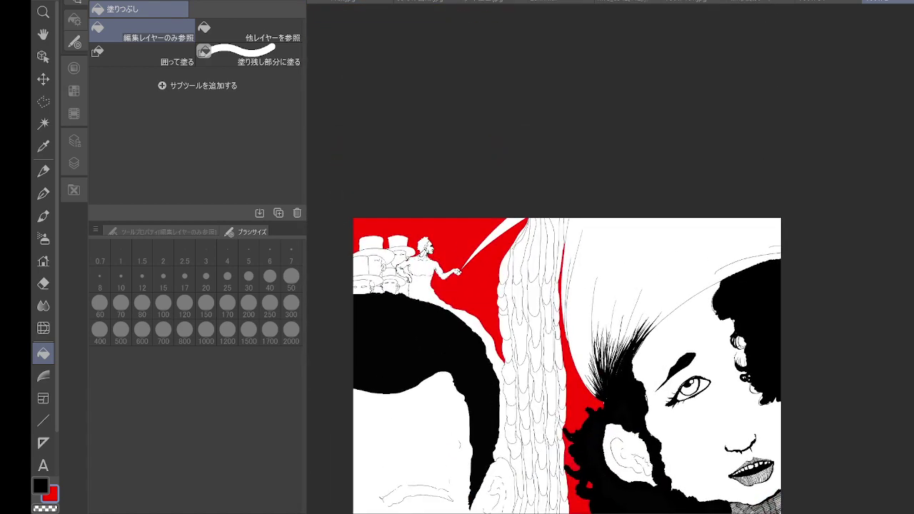
pyautogui.moveTo(621, 218); pyautogui.dragTo(650, 259)
pyautogui.scroll(5, 649, 259)
pyautogui.click(504, 276)
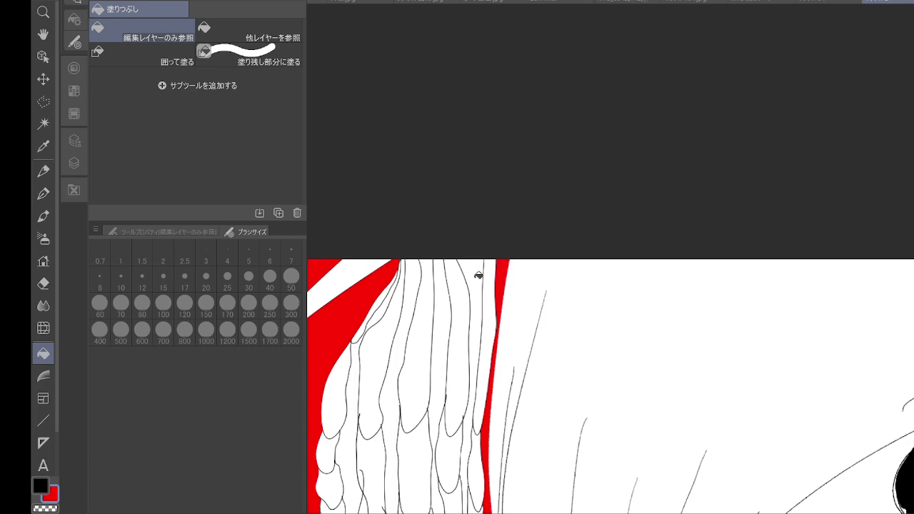
pyautogui.click(478, 275)
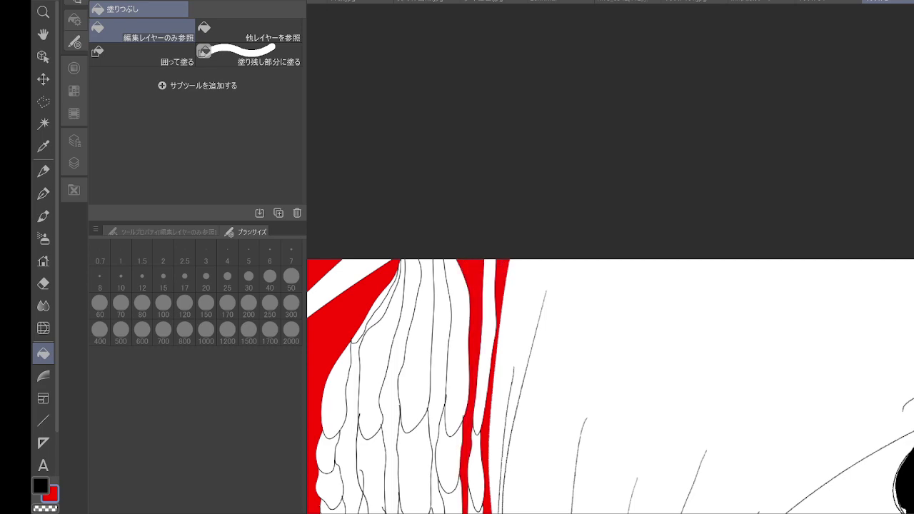
pyautogui.scroll(-3, 621, 386)
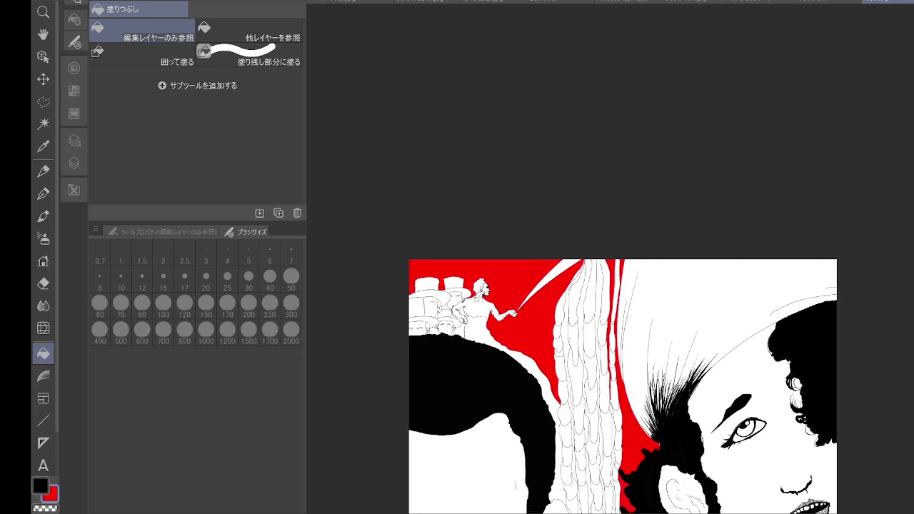
pyautogui.moveTo(617, 471); pyautogui.dragTo(613, 335)
pyautogui.scroll(4, 613, 336)
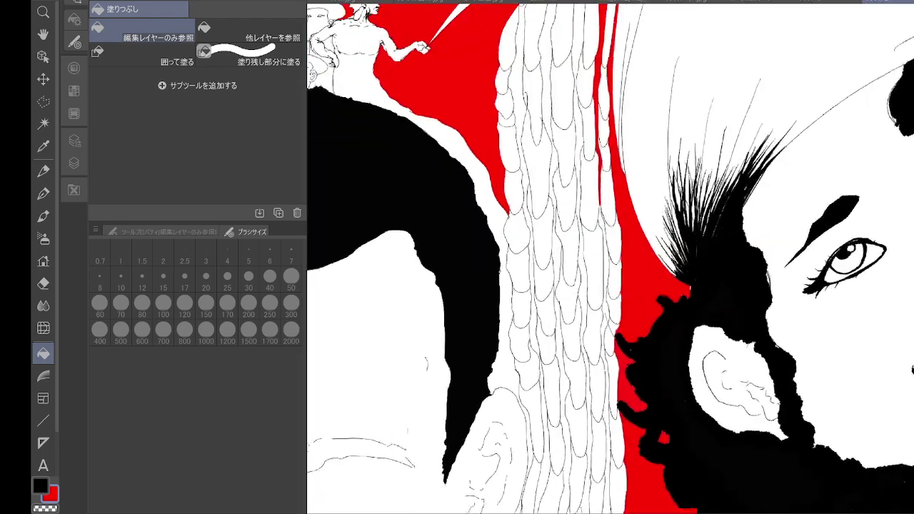
pyautogui.click(606, 214)
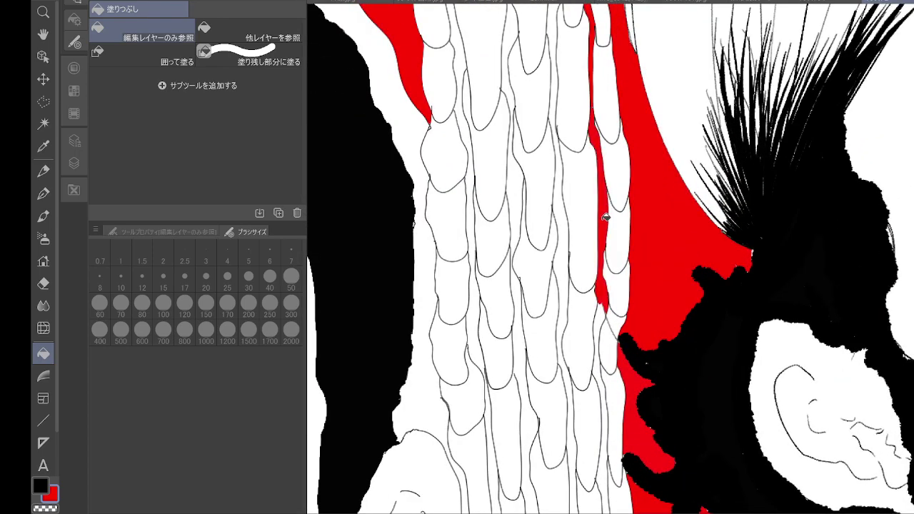
pyautogui.click(605, 321)
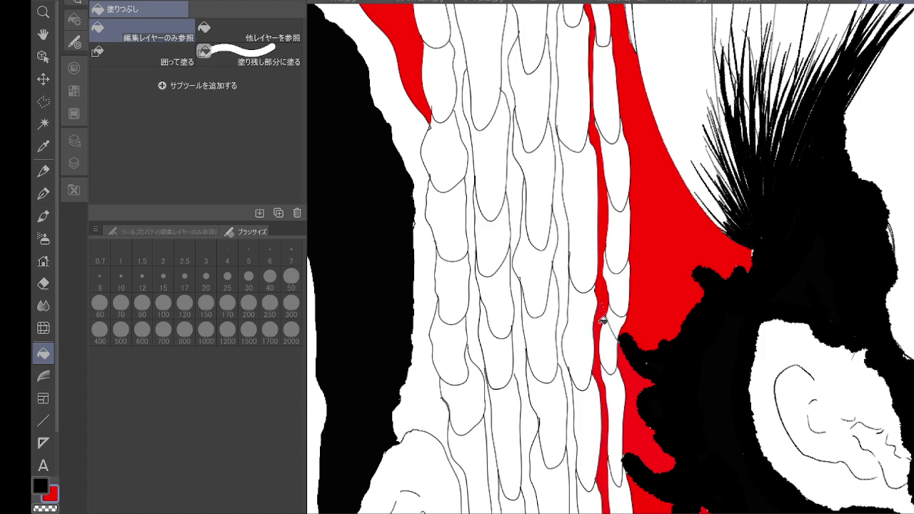
# - Fill the next gap between the segmented strands with red, including the thin slivers at their lower ends near the robed figure
pyautogui.scroll(-4, 632, 321)
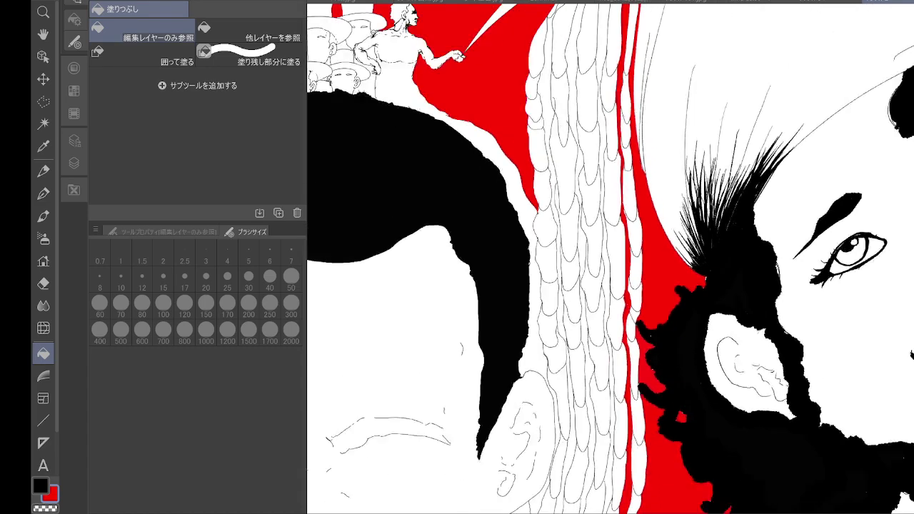
pyautogui.moveTo(632, 321); pyautogui.dragTo(590, 116)
pyautogui.click(546, 403)
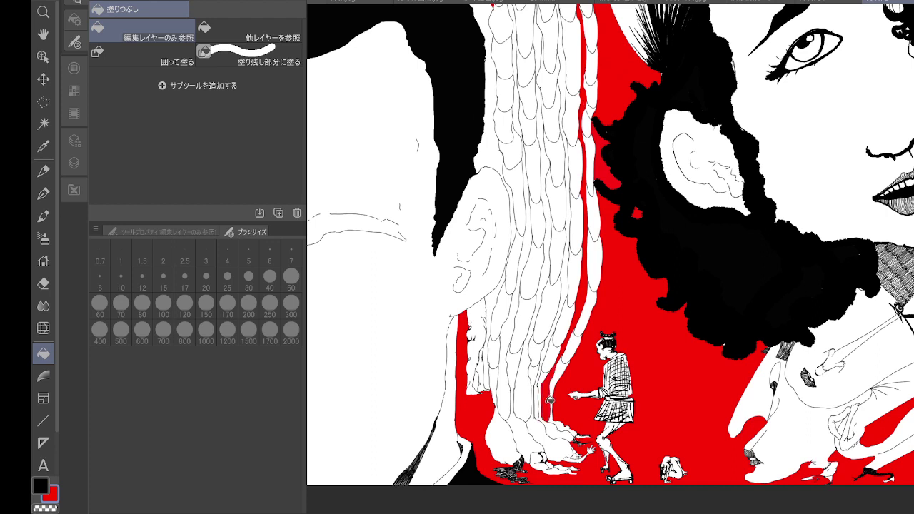
pyautogui.click(540, 407)
pyautogui.click(539, 408)
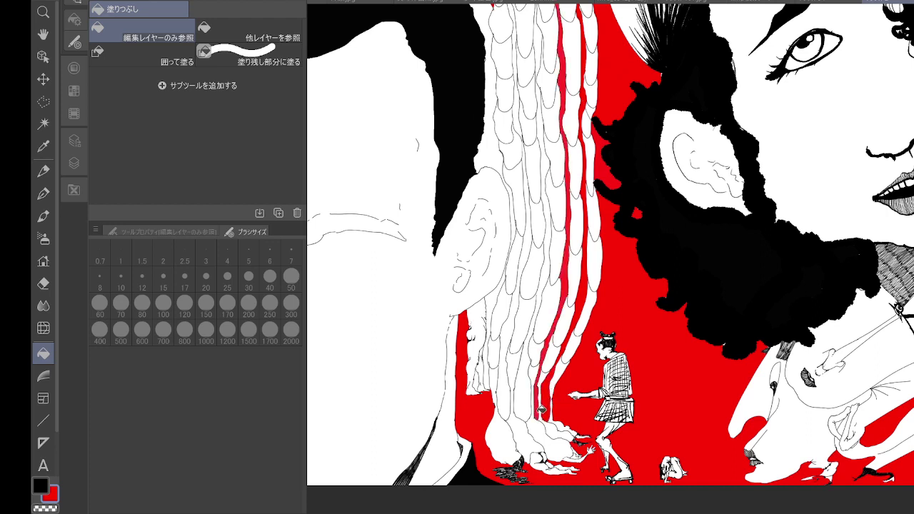
pyautogui.click(539, 410)
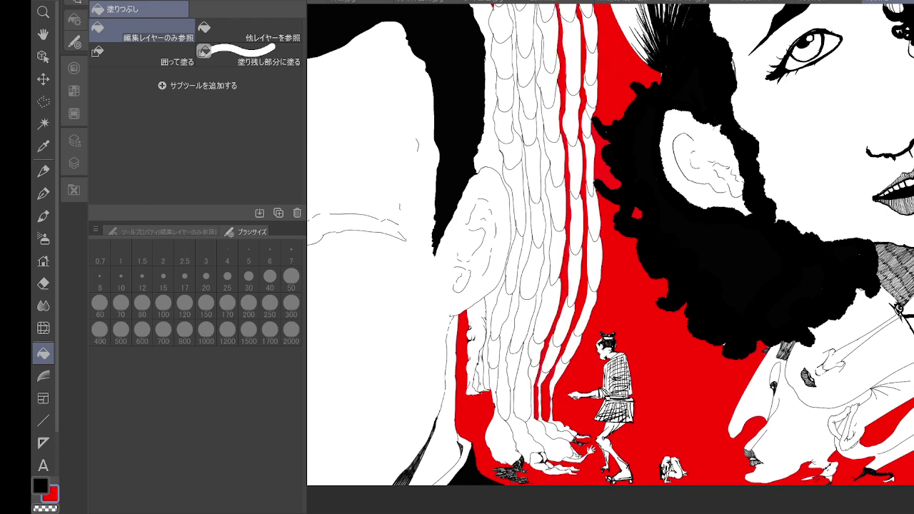
# - Fill the gaps in the upper half of the middle segmented strands with red, including the small enclosed pockets where they touch
pyautogui.moveTo(571, 214); pyautogui.dragTo(650, 391)
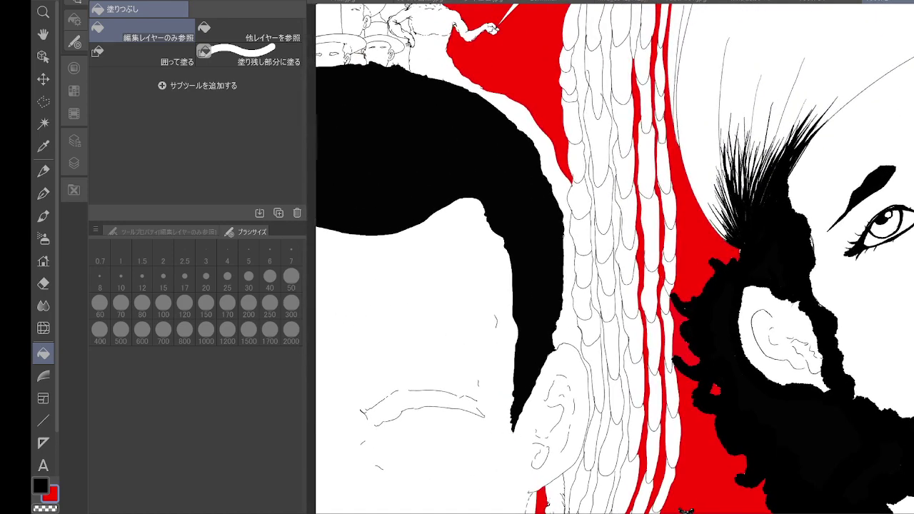
pyautogui.moveTo(686, 511); pyautogui.dragTo(700, 513)
pyautogui.click(653, 137)
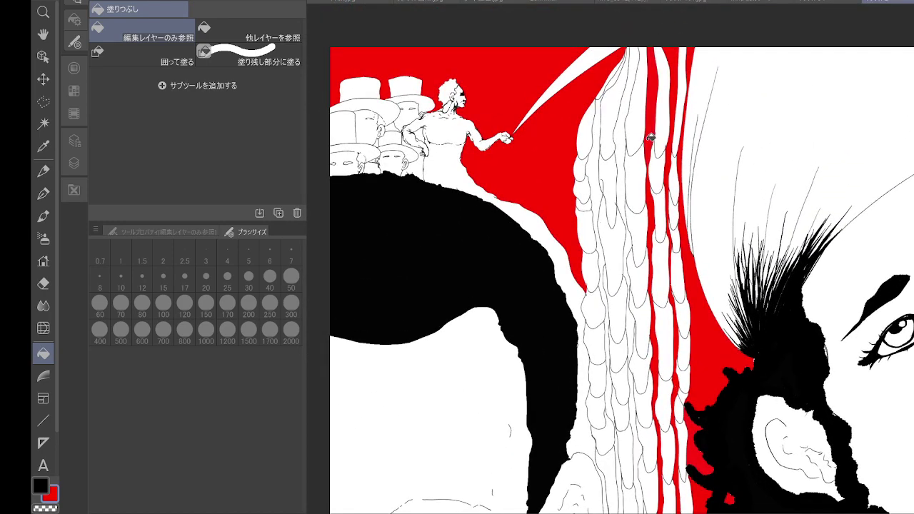
pyautogui.click(625, 139)
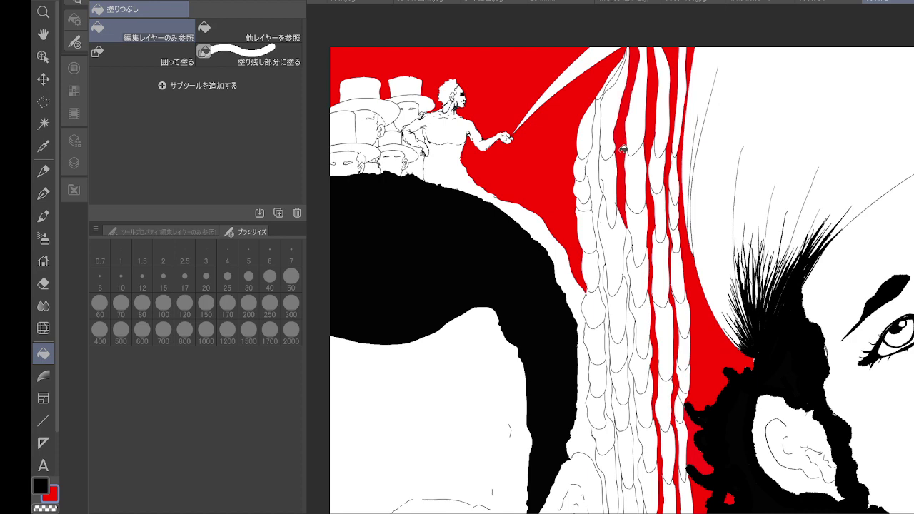
pyautogui.click(631, 241)
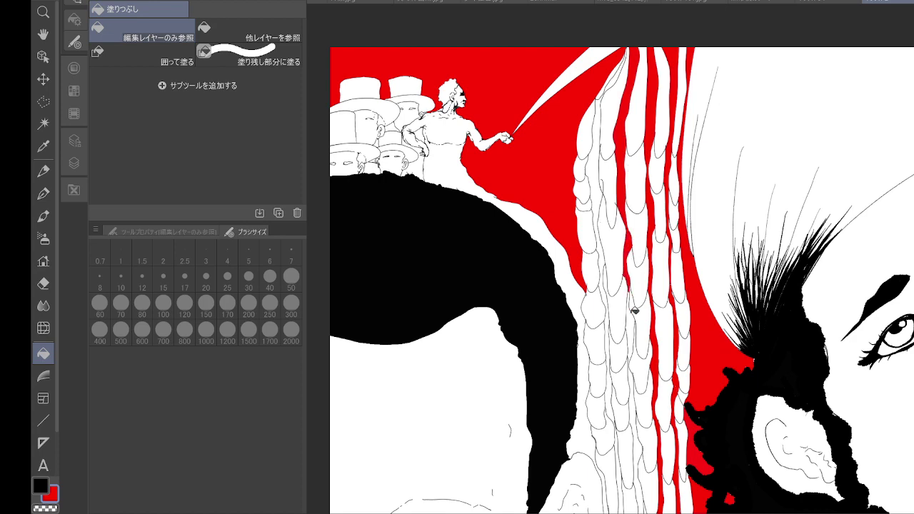
pyautogui.click(634, 311)
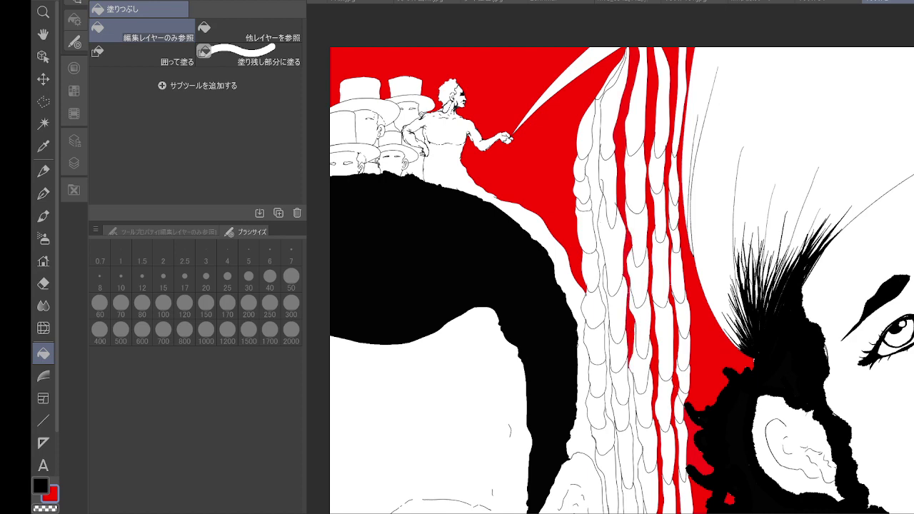
# - Fill the remaining gaps between the segmented strands nearest the man's head with red, down to the strands' lower ends
pyautogui.moveTo(638, 402); pyautogui.dragTo(569, 267)
pyautogui.click(565, 277)
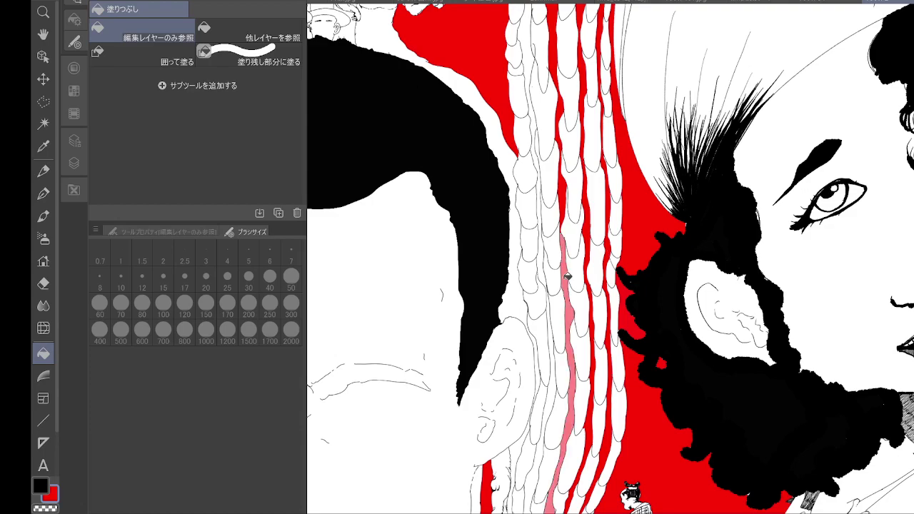
pyautogui.scroll(-3, 628, 342)
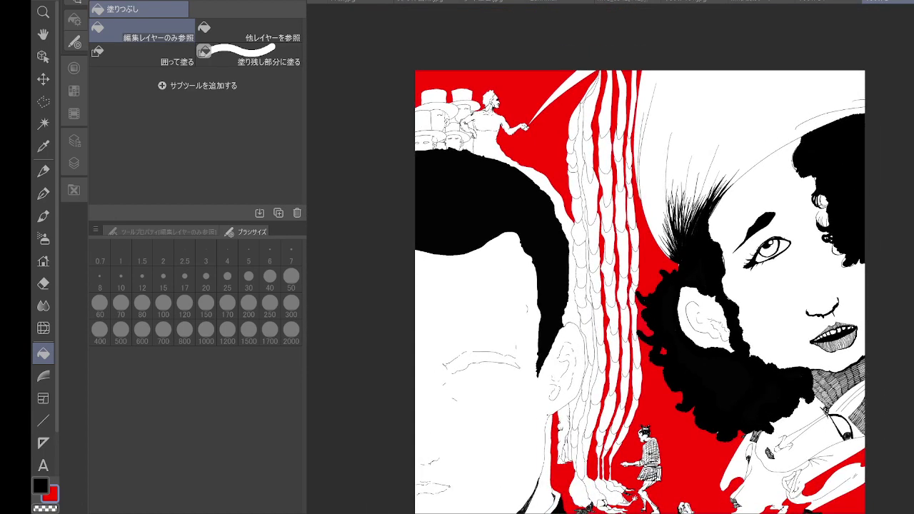
pyautogui.click(583, 463)
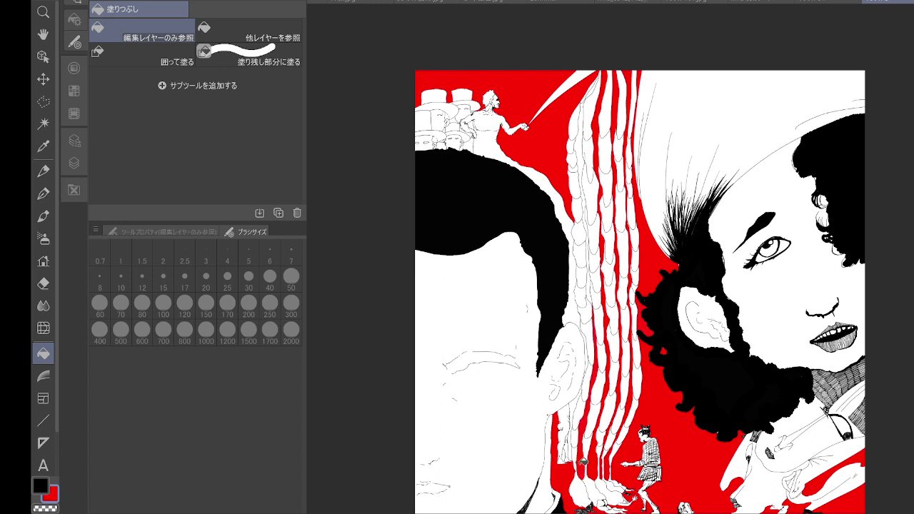
pyautogui.click(591, 296)
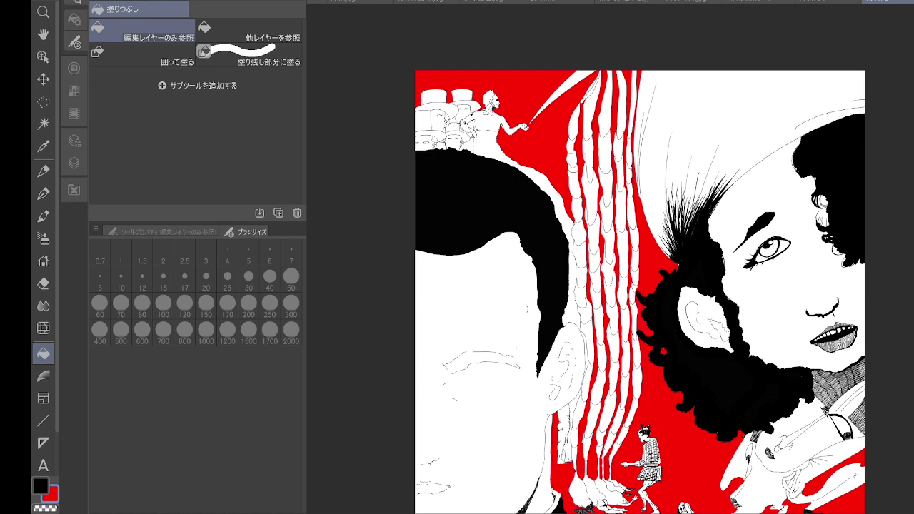
# - Fill the small background gaps between the men in hats and around the shirtless figure's bent arm with red
pyautogui.moveTo(414, 230); pyautogui.dragTo(421, 436)
pyautogui.scroll(3, 472, 343)
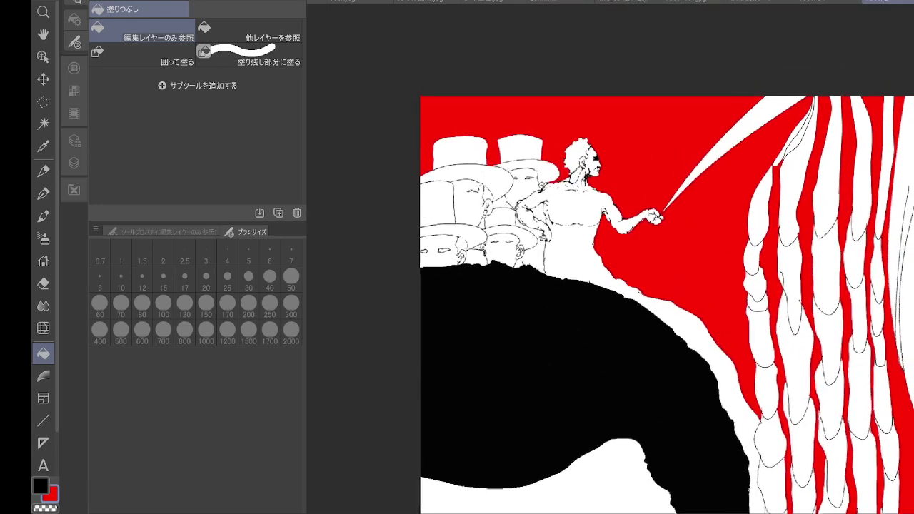
pyautogui.scroll(3, 462, 358)
pyautogui.moveTo(463, 358); pyautogui.dragTo(440, 448)
pyautogui.moveTo(444, 371); pyautogui.dragTo(431, 462)
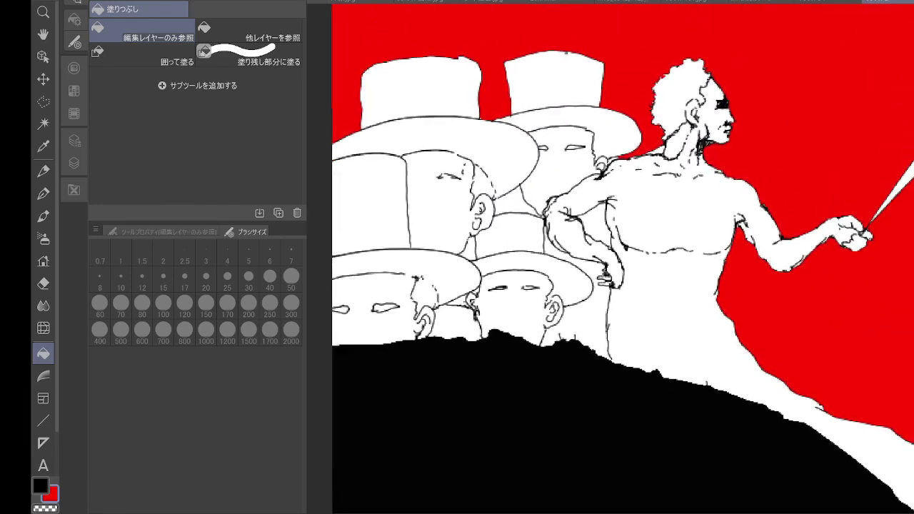
pyautogui.click(473, 255)
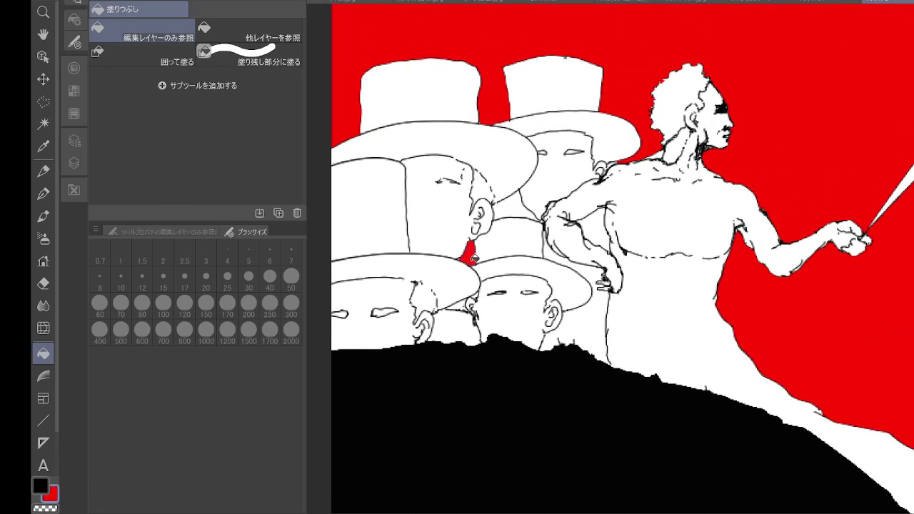
pyautogui.click(523, 207)
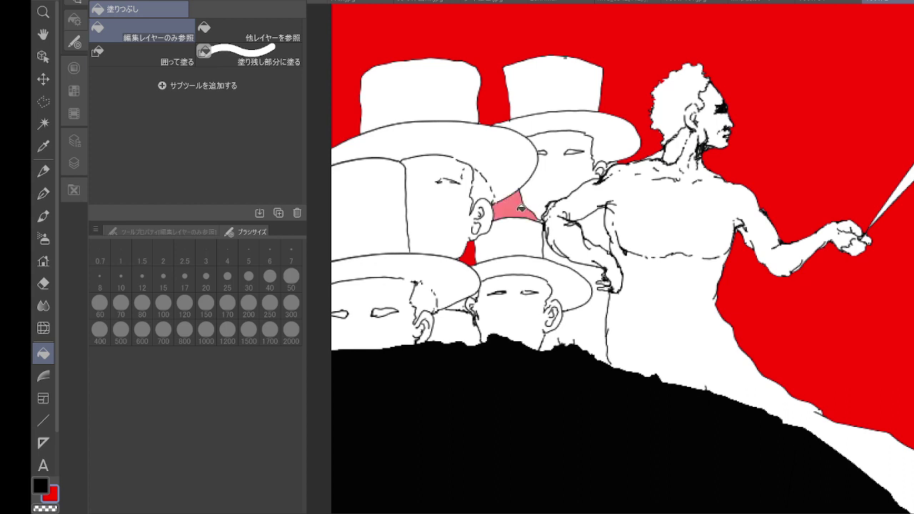
pyautogui.click(602, 236)
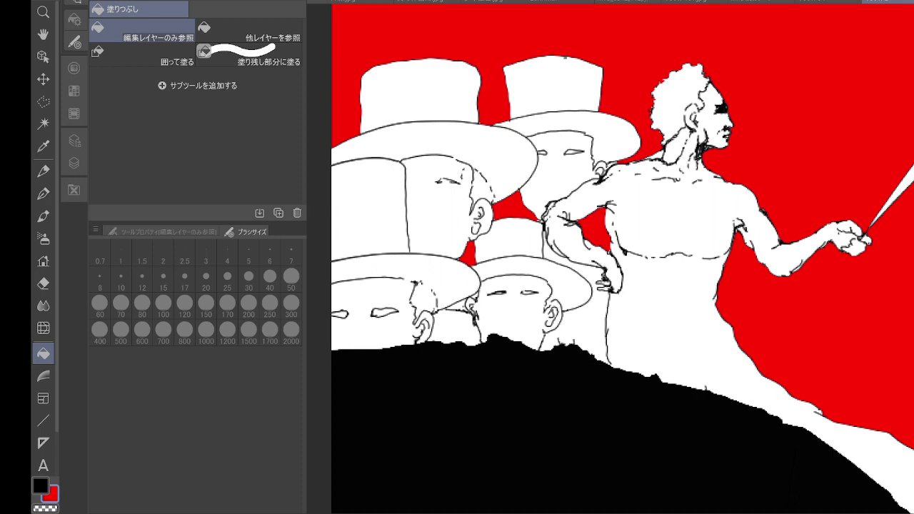
pyautogui.click(596, 273)
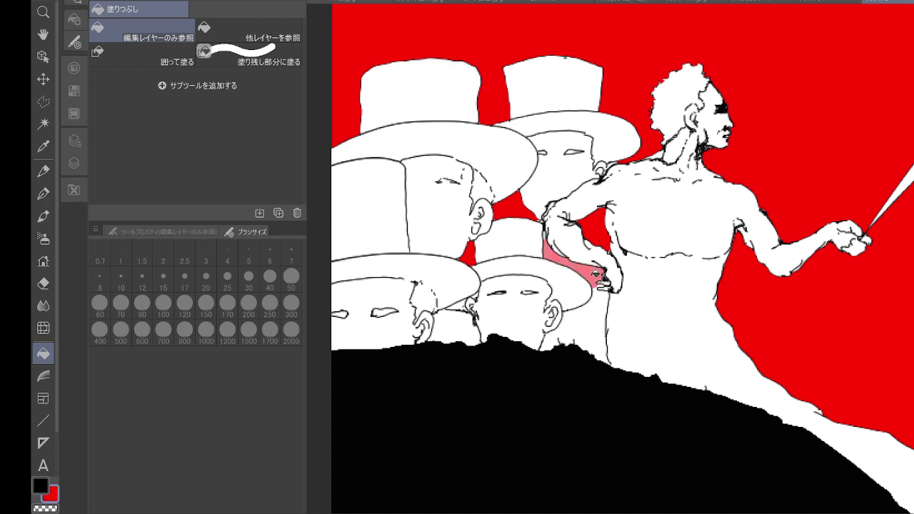
pyautogui.click(600, 304)
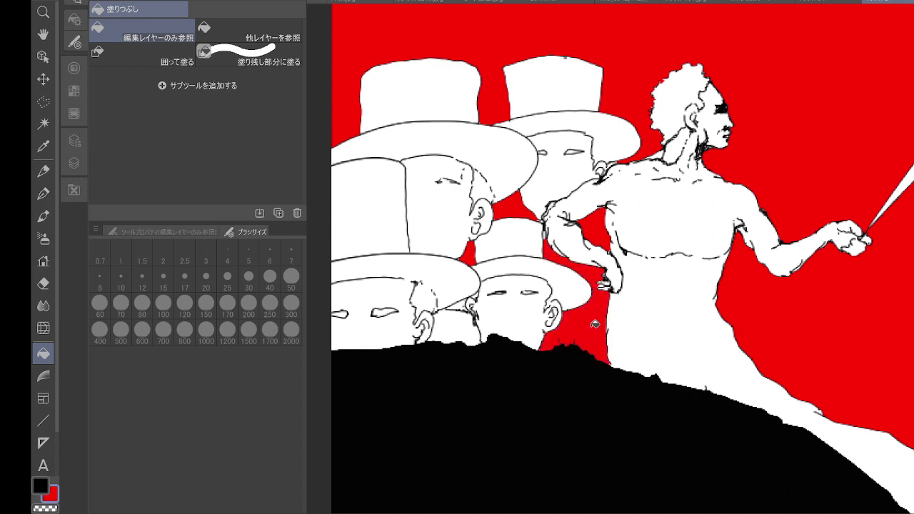
# - Touch up the line art around the shirtless figure's shoulder and bent elbow with the size 2 round pen, undoing the stray first stroke
pyautogui.press('p')
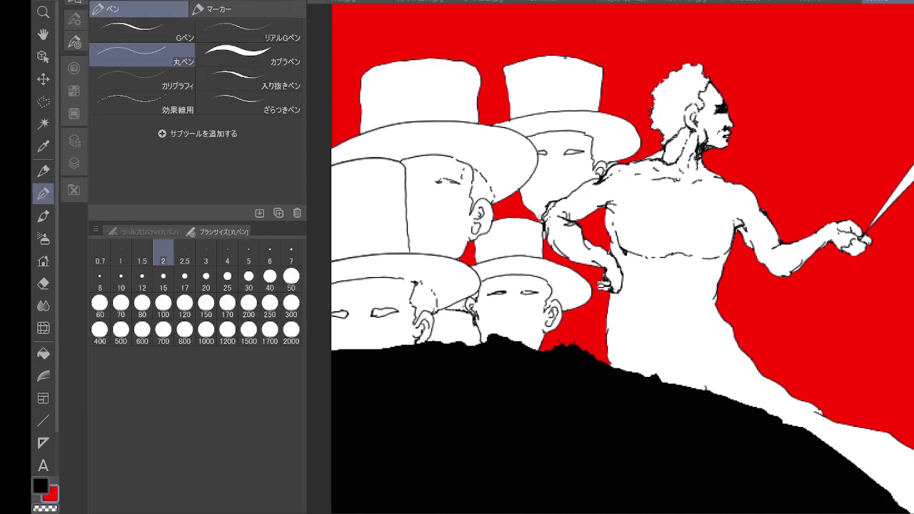
pyautogui.moveTo(512, 377); pyautogui.dragTo(529, 389)
pyautogui.hotkey('ctrl', 'z')
pyautogui.moveTo(621, 215); pyautogui.dragTo(618, 332)
pyautogui.scroll(3, 628, 191)
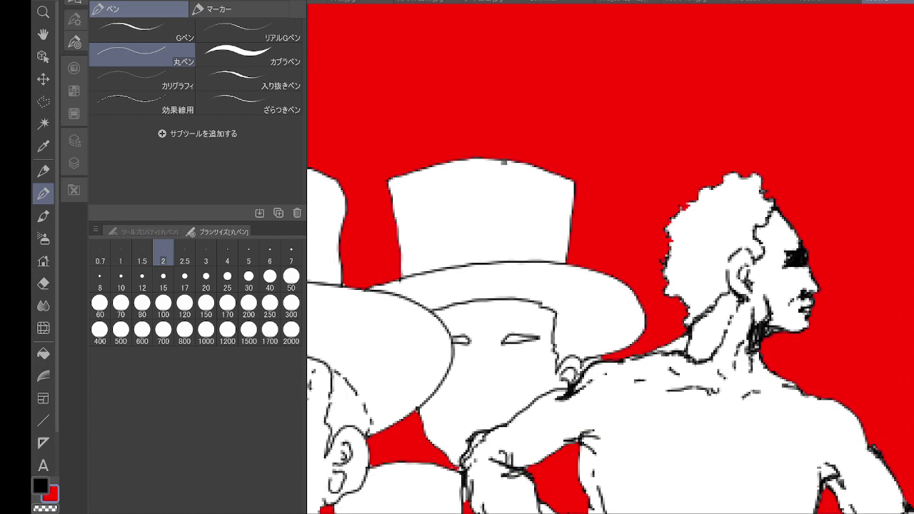
pyautogui.moveTo(590, 362)
pyautogui.mouseDown()
pyautogui.moveTo(583, 367)
pyautogui.moveTo(599, 359)
pyautogui.mouseUp()
pyautogui.scroll(-4, 631, 203)
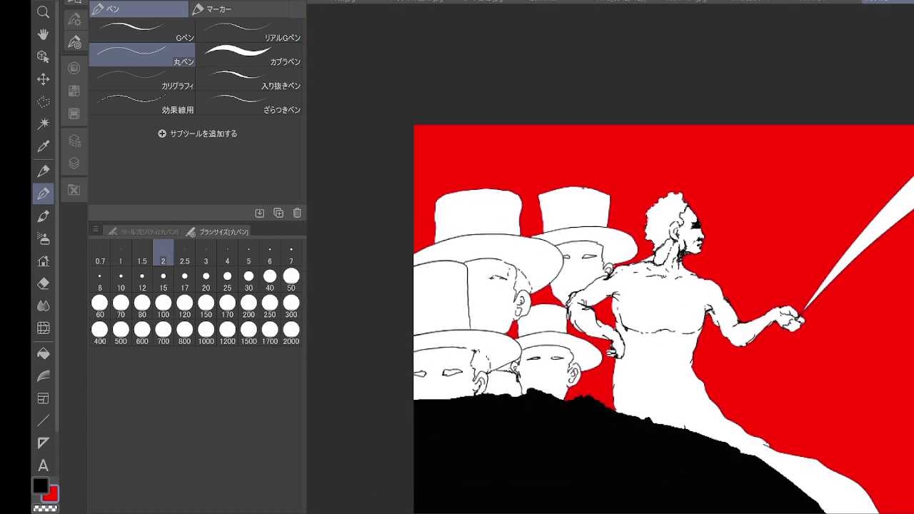
pyautogui.scroll(2, 598, 425)
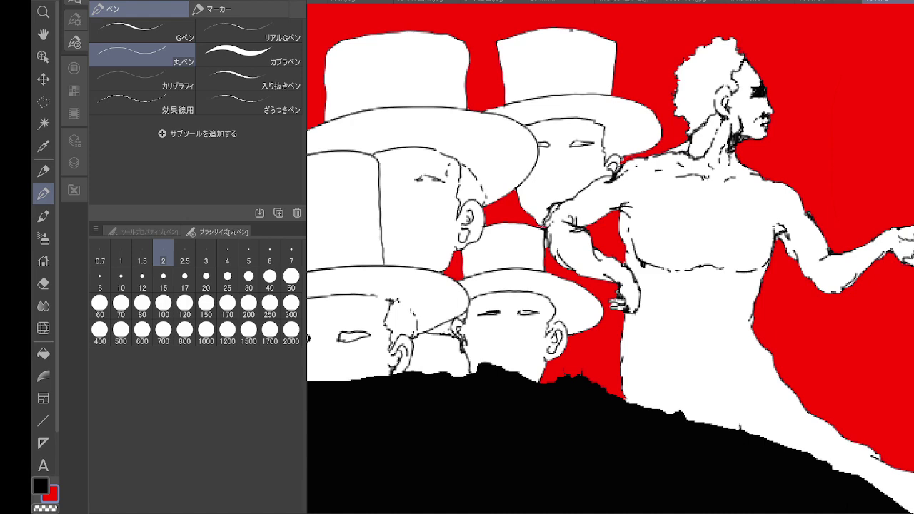
pyautogui.moveTo(546, 241); pyautogui.dragTo(546, 244)
pyautogui.scroll(-4, 836, 246)
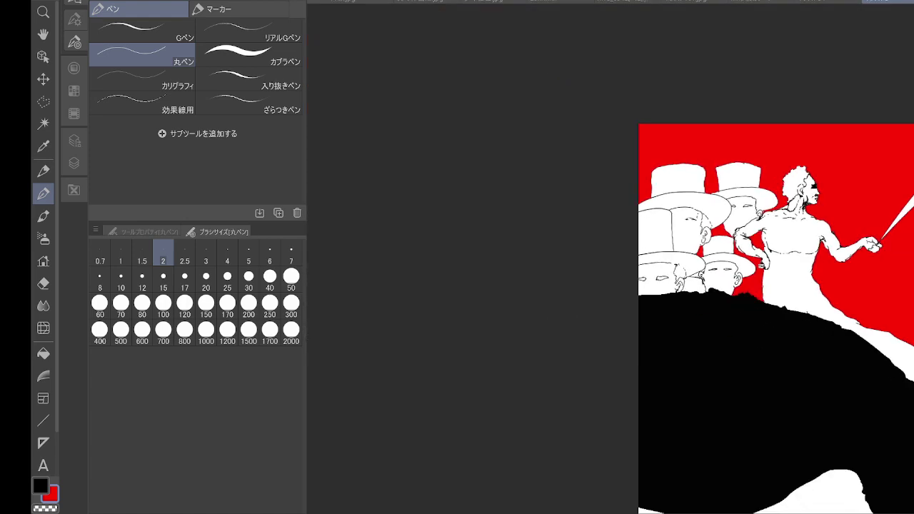
pyautogui.scroll(-3, 821, 282)
pyautogui.scroll(-3, 638, 277)
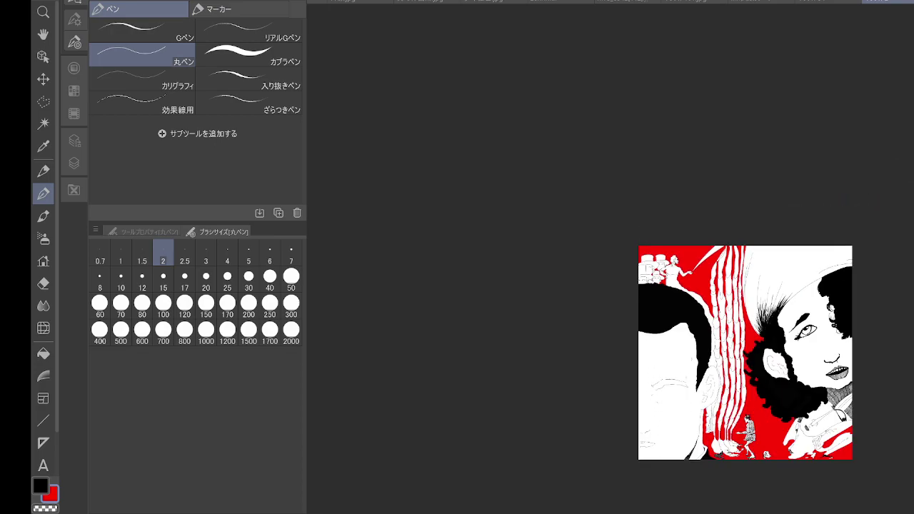
pyautogui.moveTo(745, 352); pyautogui.dragTo(678, 244)
pyautogui.scroll(4, 785, 206)
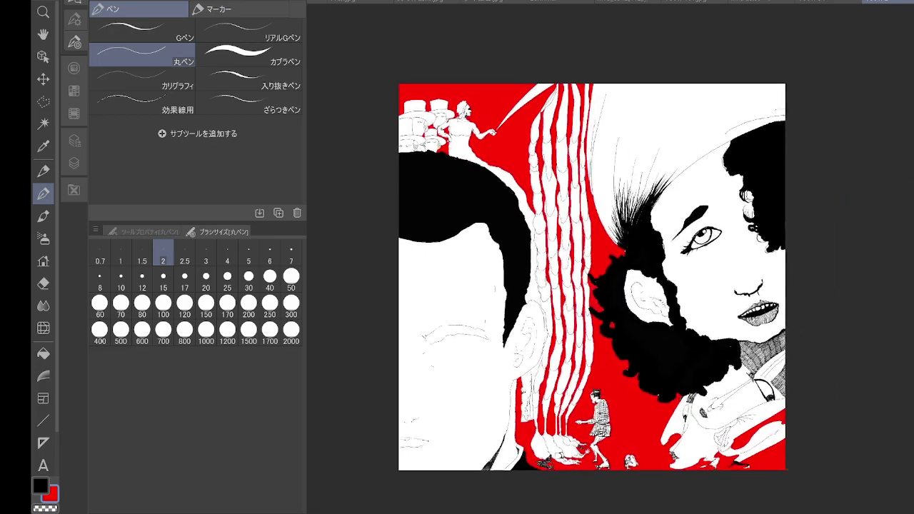
pyautogui.scroll(4, 734, 168)
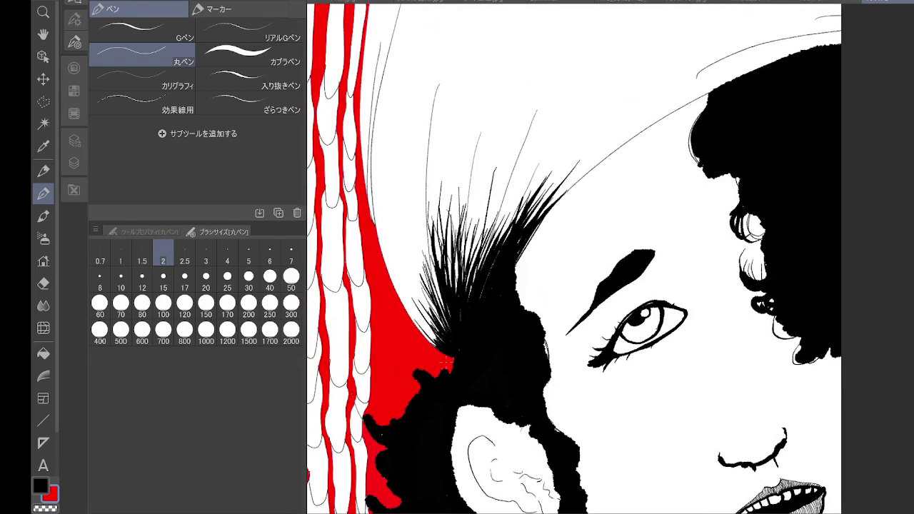
# - Make black the active colour and compare the whole illustration with the companion picture of a shaded man's head and a woman's face
pyautogui.scroll(-3, 840, 242)
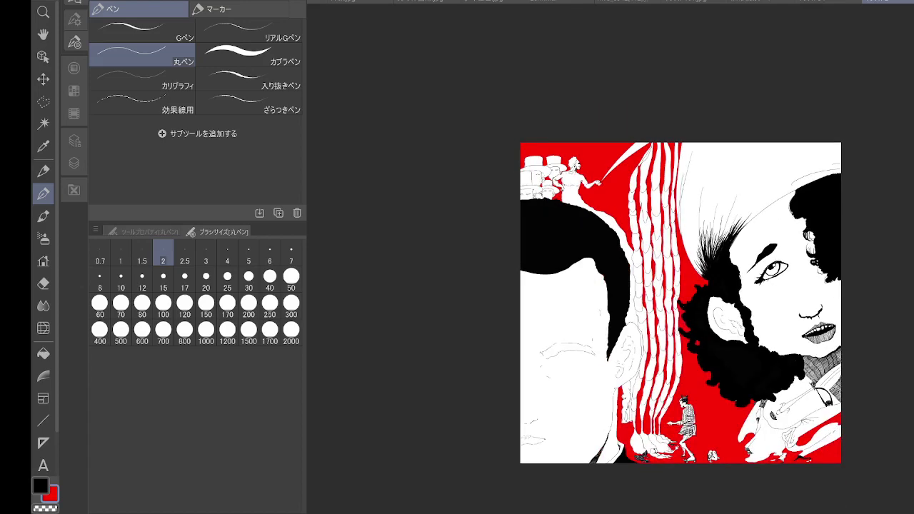
pyautogui.moveTo(680, 302); pyautogui.dragTo(662, 248)
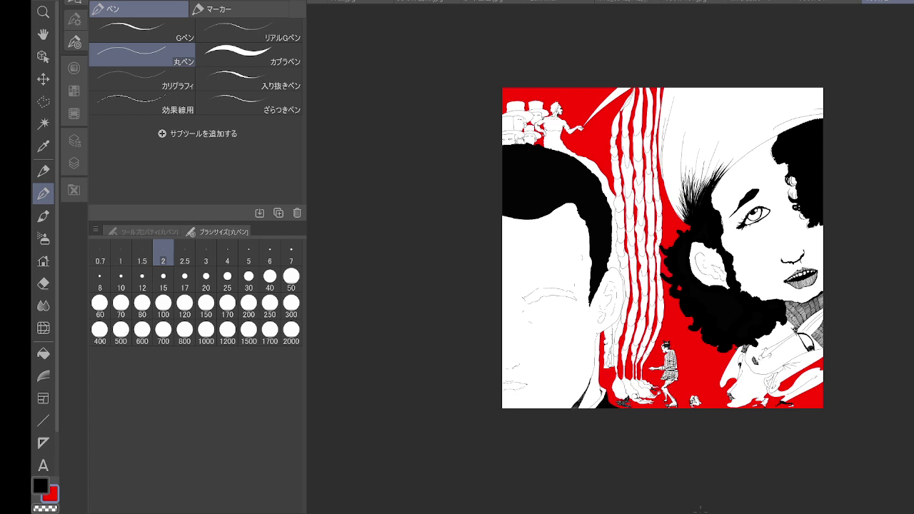
pyautogui.click(41, 485)
pyautogui.click(828, 2)
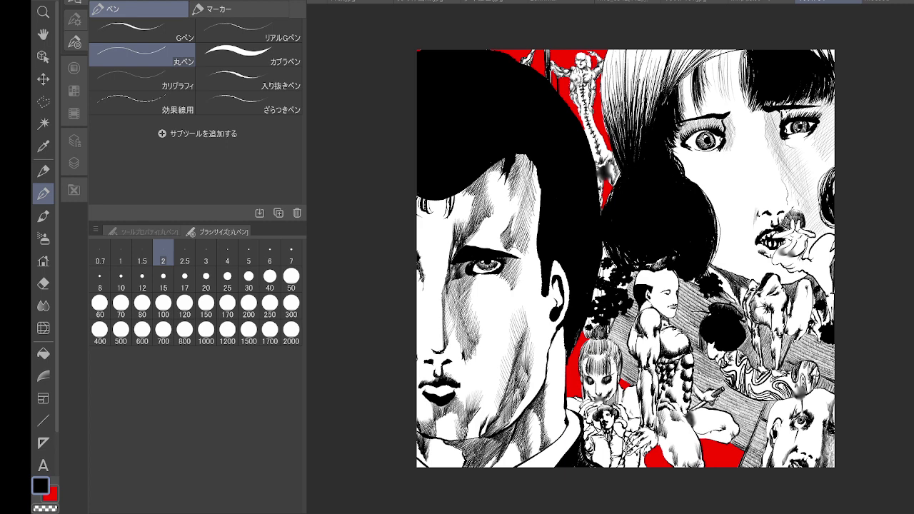
pyautogui.hotkey('ctrl', 'Tab')
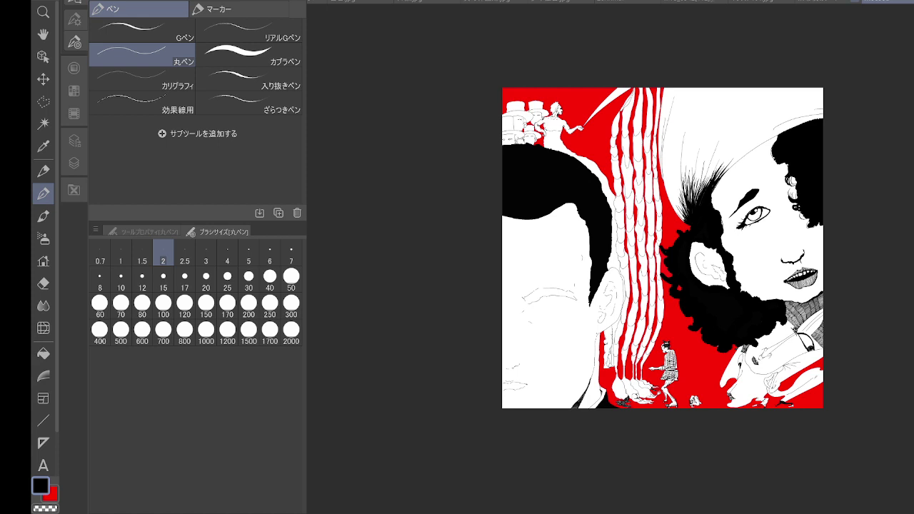
# - Look through the open artworks with the yellow line drawing, the diagonal line, the monochrome photo, the coloured spirals and the standing man sketch
pyautogui.click(761, 2)
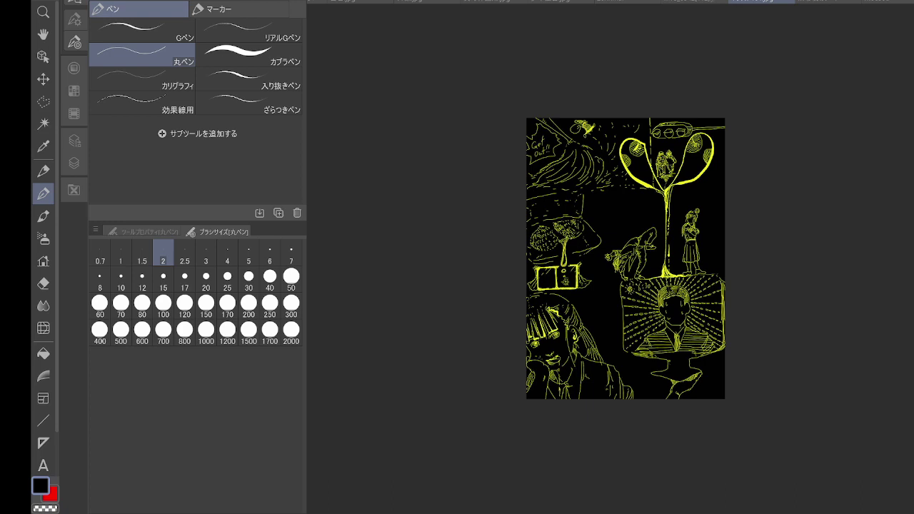
pyautogui.hotkey('ctrl', 'Tab')
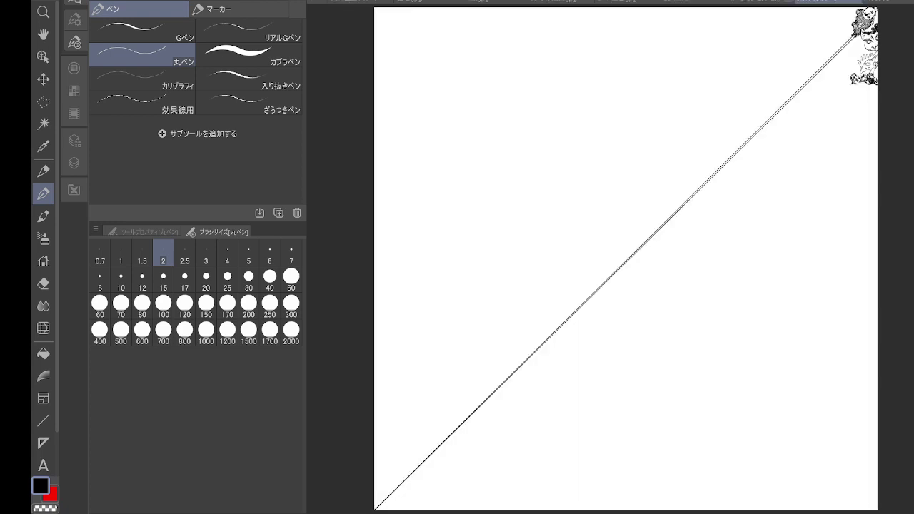
pyautogui.hotkey('ctrl', 'shift', 'Tab')
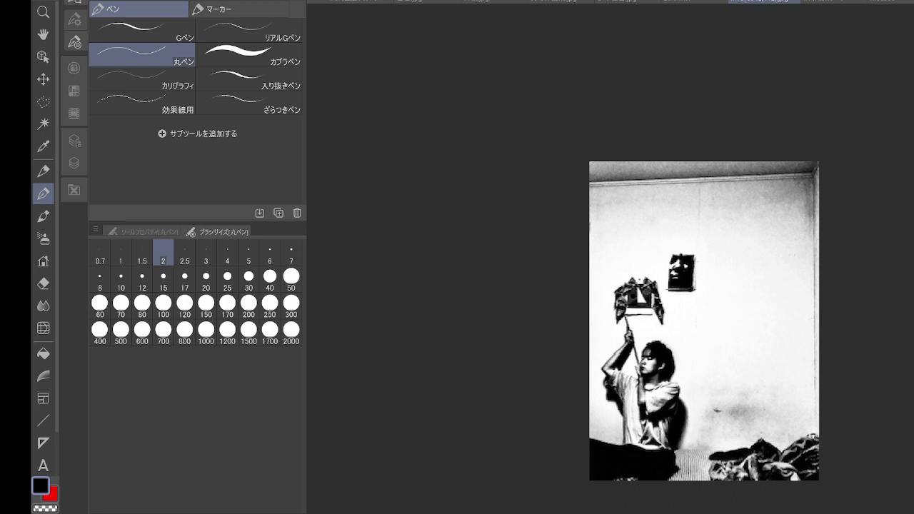
pyautogui.click(788, 1)
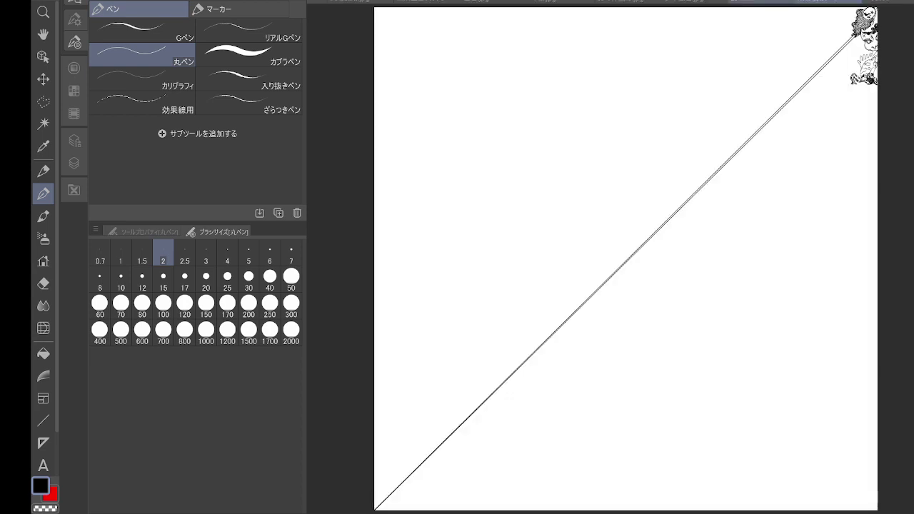
pyautogui.hotkey('ctrl', 'Tab')
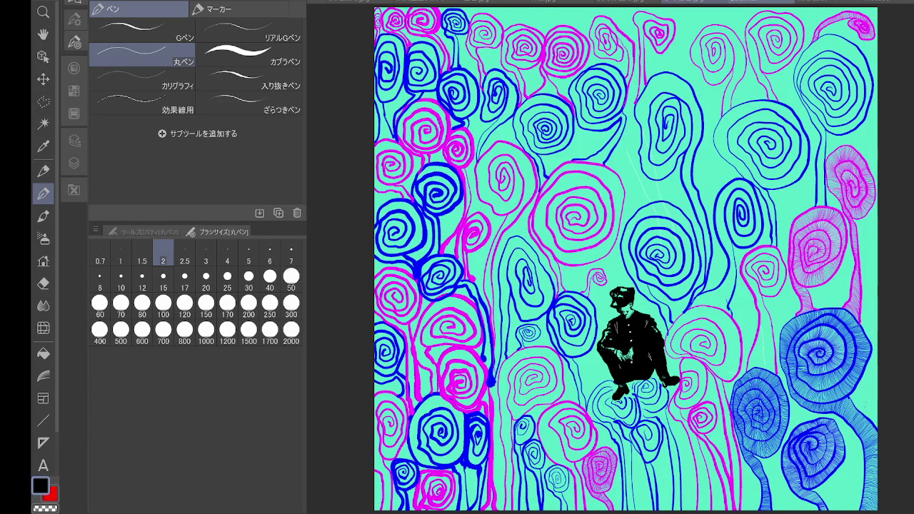
pyautogui.hotkey('ctrl', 'Tab')
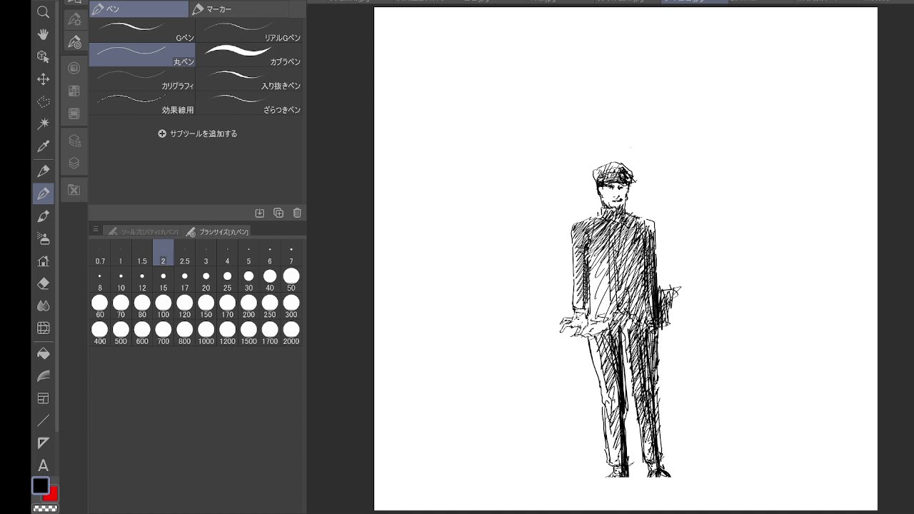
# - View the open pictures of the crouching figure, the monochrome crowd, the red-robed men, the pale crowd sketch and the avocado collage
pyautogui.hotkey('ctrl', 'shift', 'Tab')
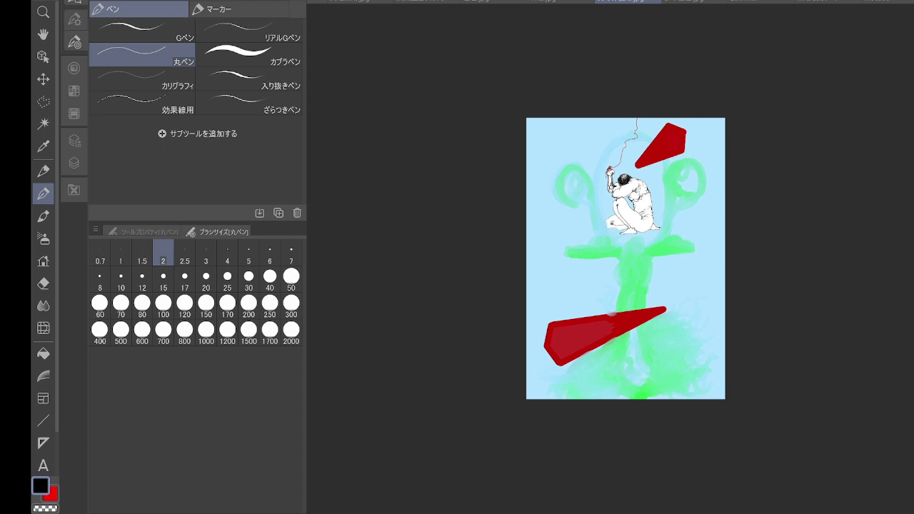
pyautogui.hotkey('ctrl', 'Tab')
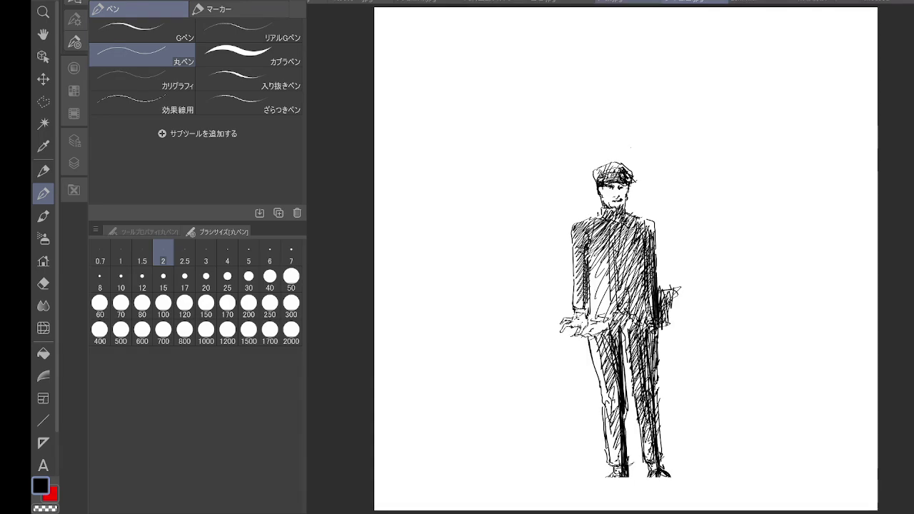
pyautogui.hotkey('ctrl', 'shift', 'Tab')
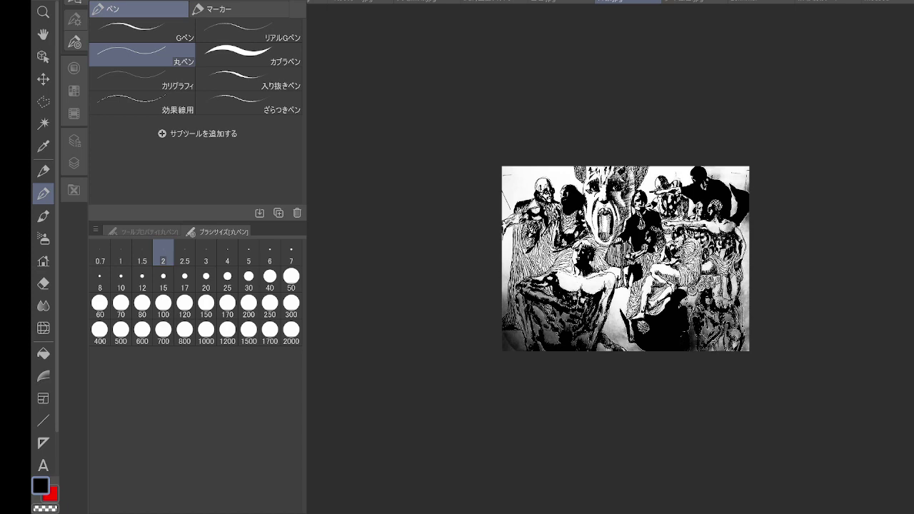
pyautogui.click(683, 2)
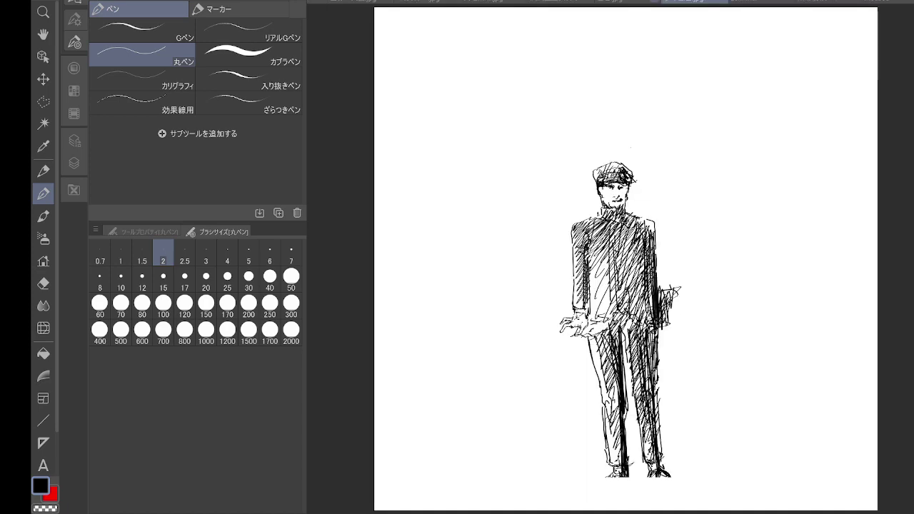
pyautogui.hotkey('ctrl', 'shift', 'Tab')
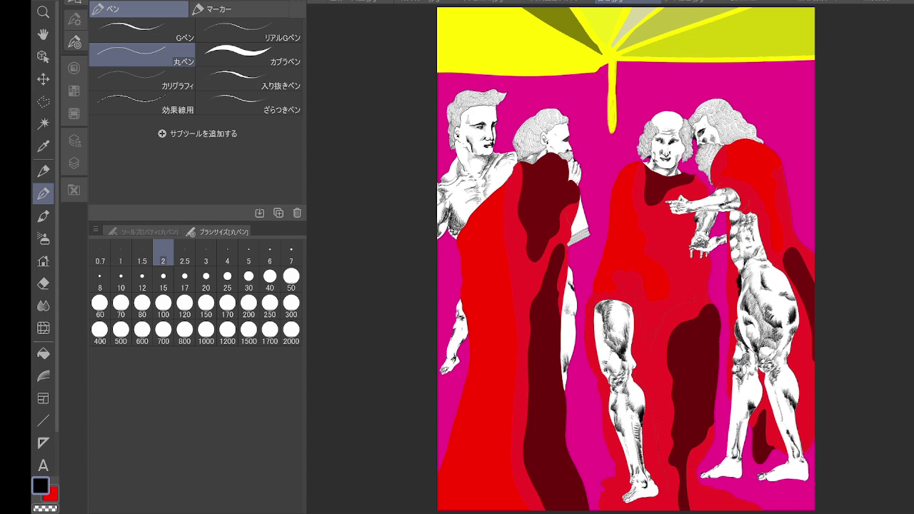
pyautogui.hotkey('ctrl', 'Tab')
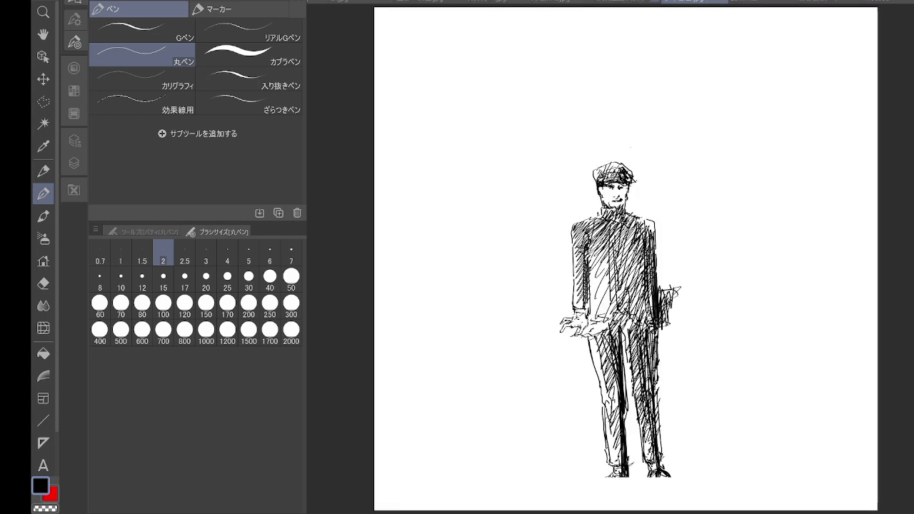
pyautogui.hotkey('ctrl', 'shift', 'Tab')
pyautogui.hotkey('ctrl', 'shift', 'Tab')
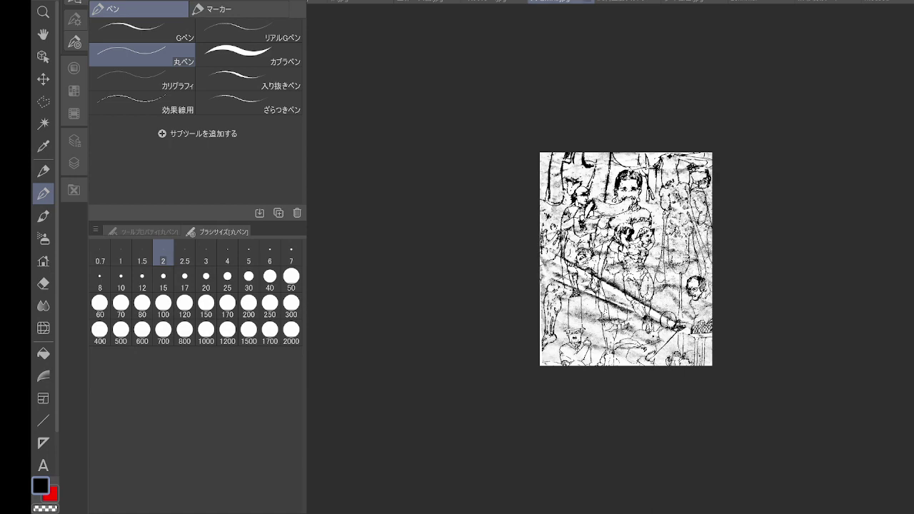
pyautogui.hotkey('ctrl', 'Tab')
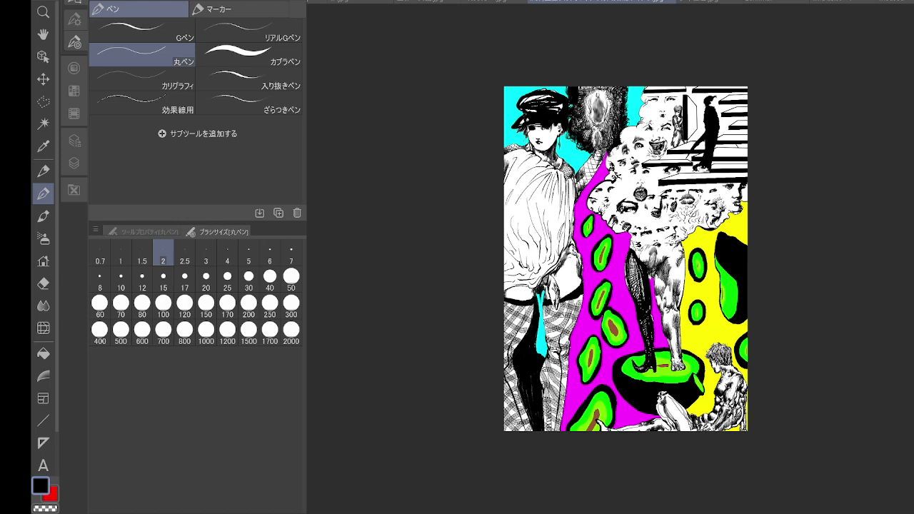
# - Examine the open artworks with figures among hanging strands, the red ladder beside arched openings, and the dense engraving with coloured shapes
pyautogui.click(493, 1)
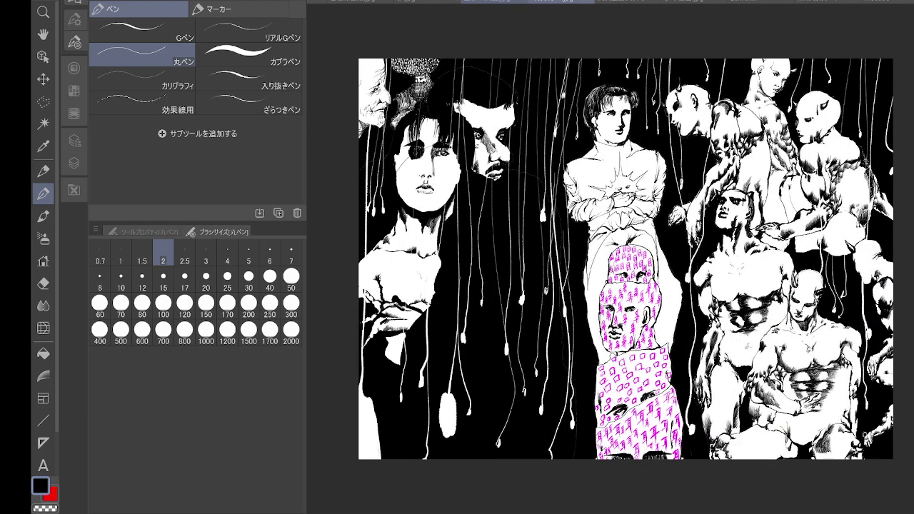
pyautogui.hotkey('ctrl', 'Tab')
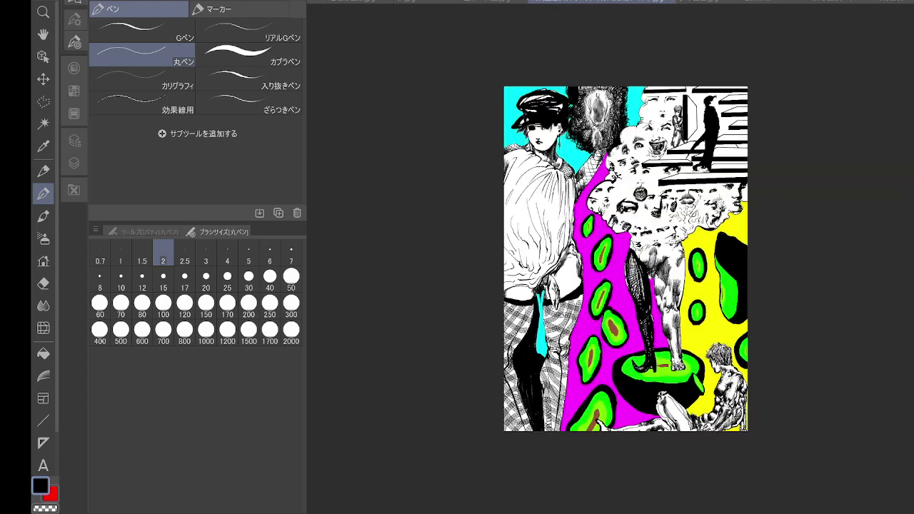
pyautogui.hotkey('ctrl', 'shift', 'Tab')
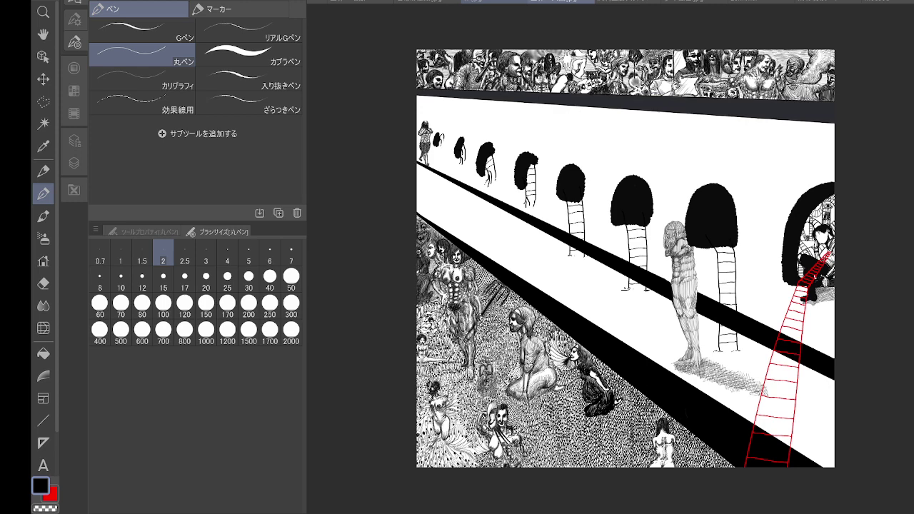
pyautogui.hotkey('ctrl', 'shift', 'Tab')
pyautogui.hotkey('ctrl', 'shift', 'Tab')
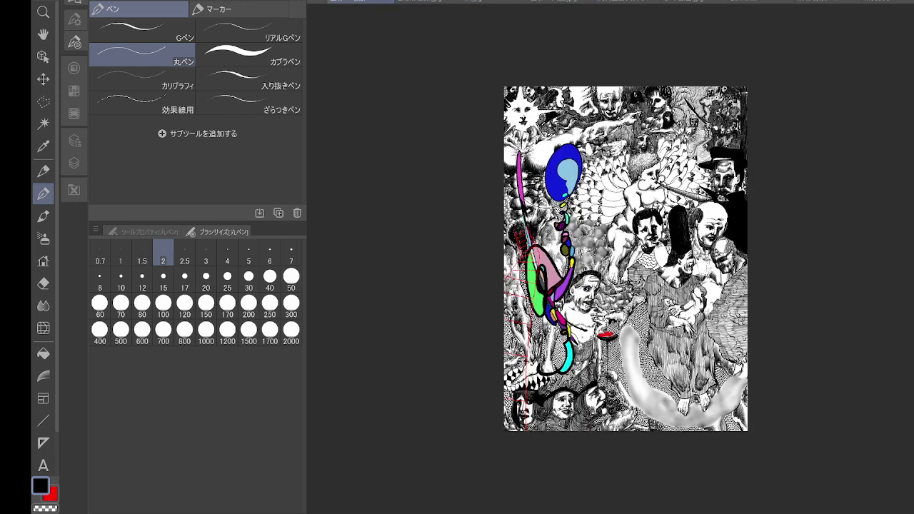